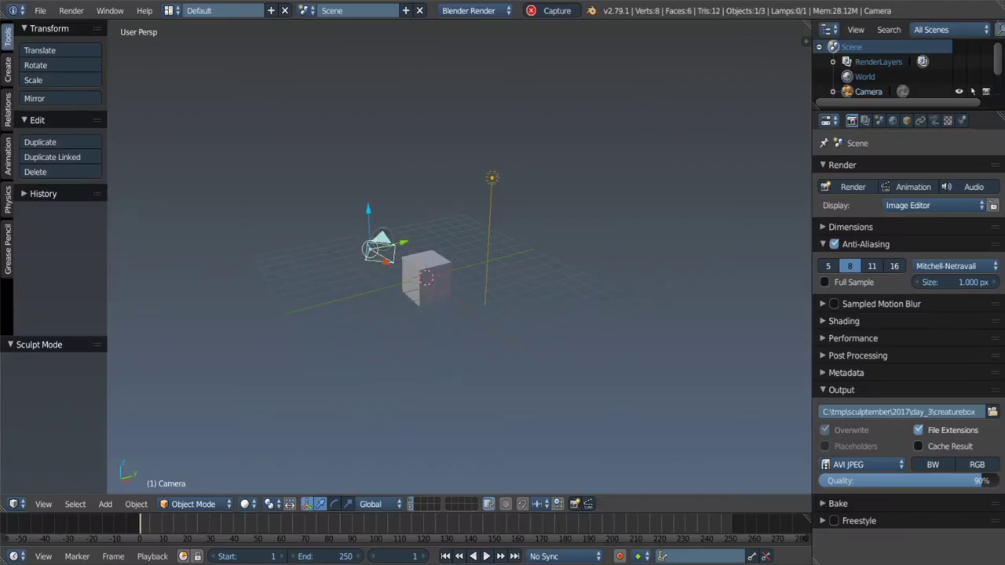
# Step: Move the lamp to another layer, then select the Cube and enter Sculpt Mode
pyautogui.rightClick(492, 179)
pyautogui.press('m')
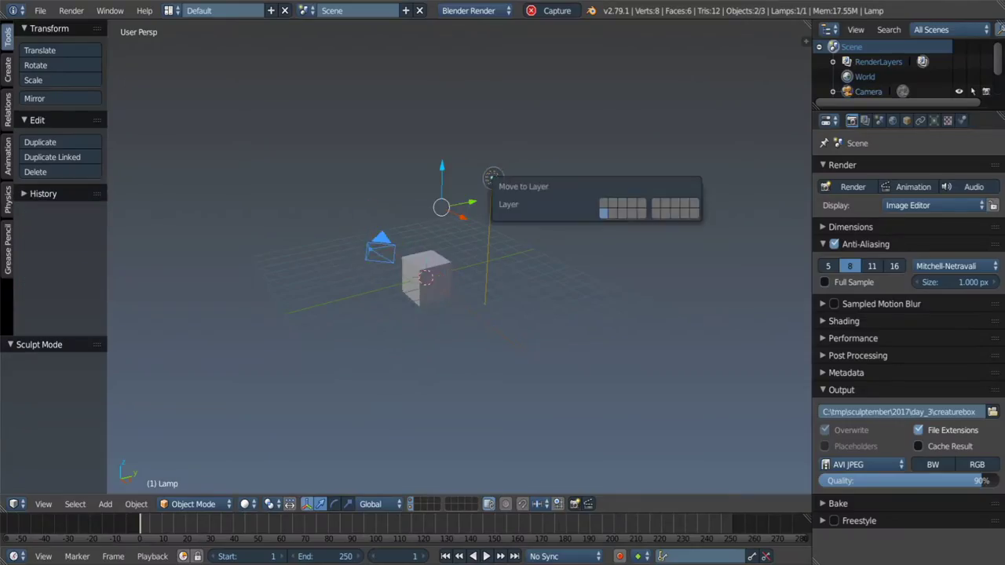
pyautogui.rightClick(428, 283)
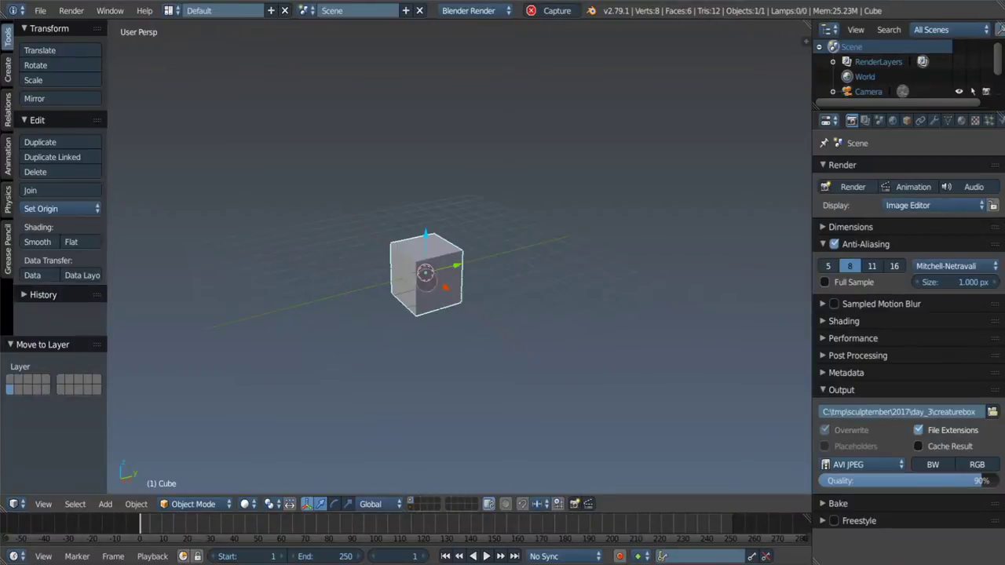
pyautogui.hotkey('ctrl', 'Tab')
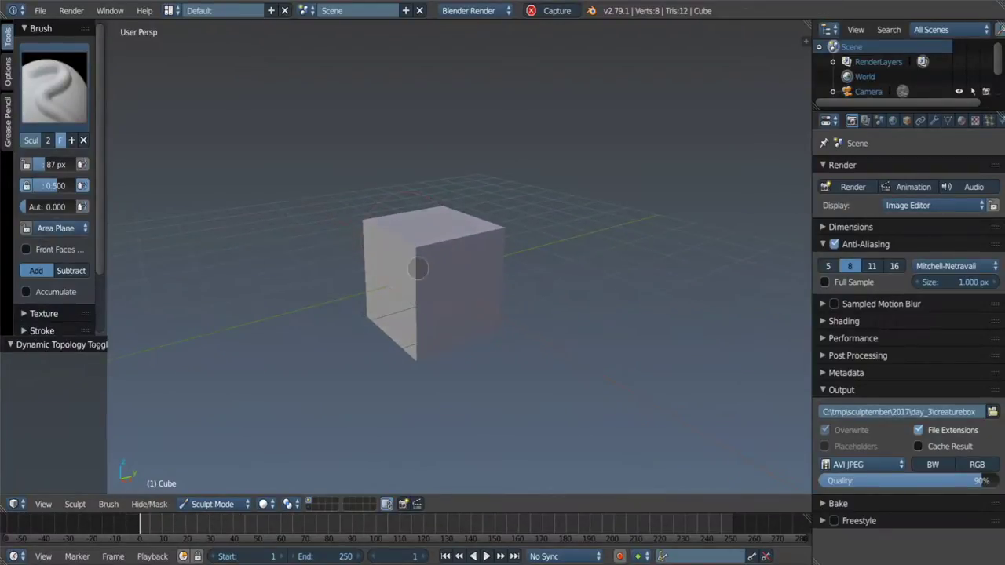
# Step: With Snake Hook at 157 px, pull the cube's top outward into a lumpy, heart-like mass
pyautogui.press('k')
pyautogui.press('f')
pyautogui.click(441, 241)
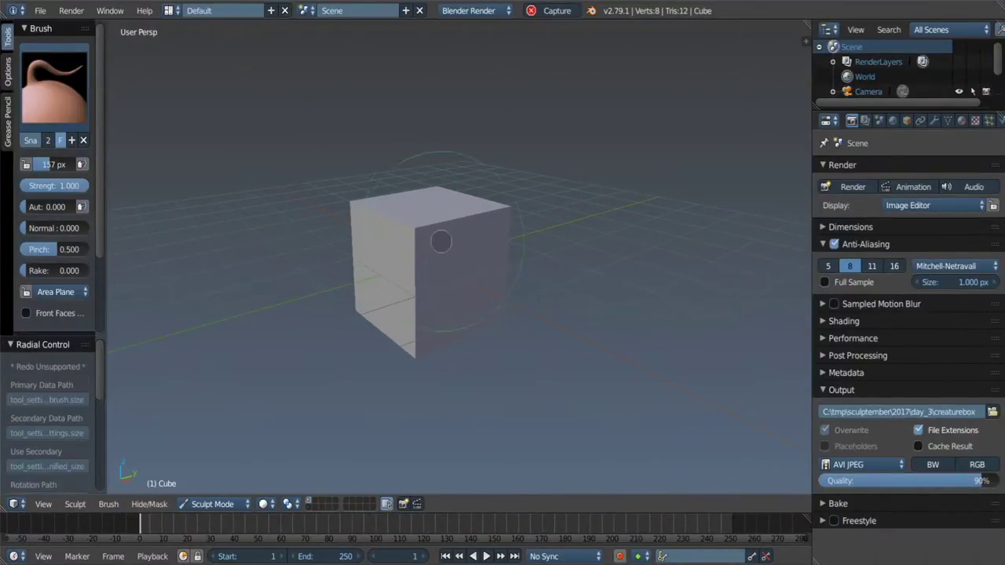
pyautogui.moveTo(468, 190); pyautogui.dragTo(412, 217, button='middle')
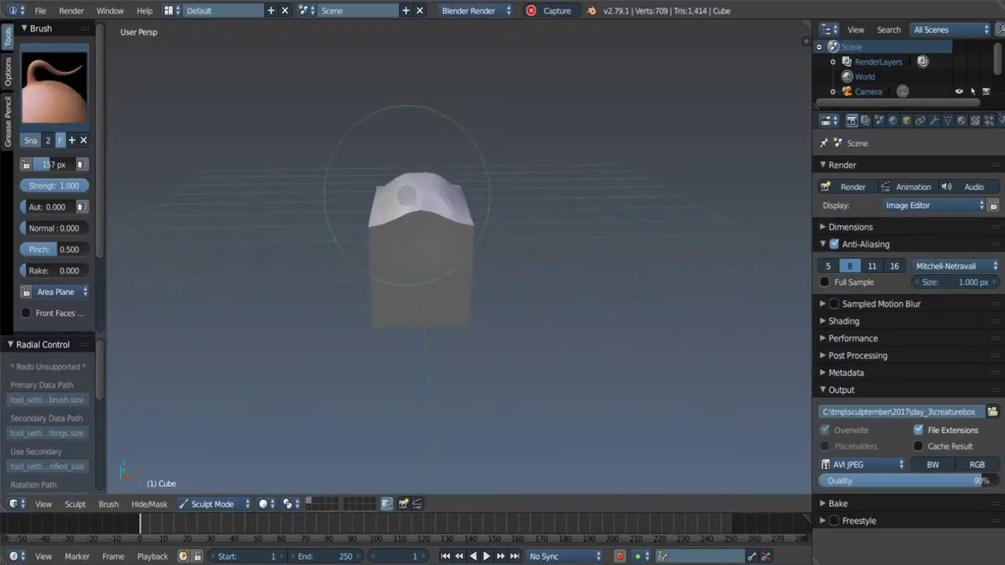
pyautogui.moveTo(433, 203); pyautogui.dragTo(495, 181)
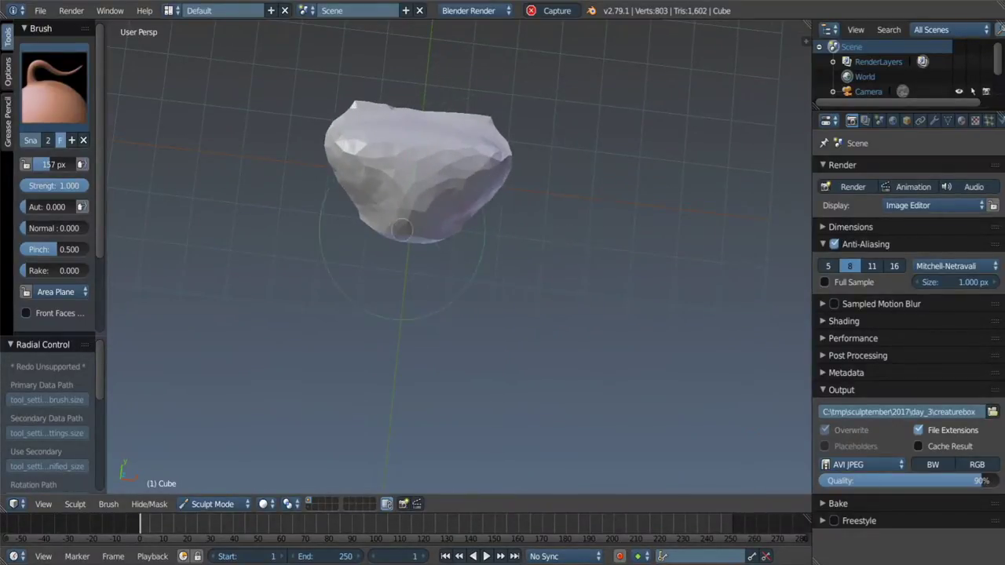
pyautogui.moveTo(401, 228); pyautogui.dragTo(423, 236)
pyautogui.moveTo(424, 236); pyautogui.dragTo(345, 167, button='middle')
pyautogui.moveTo(345, 167); pyautogui.dragTo(392, 161)
pyautogui.moveTo(393, 161); pyautogui.dragTo(397, 110, button='middle')
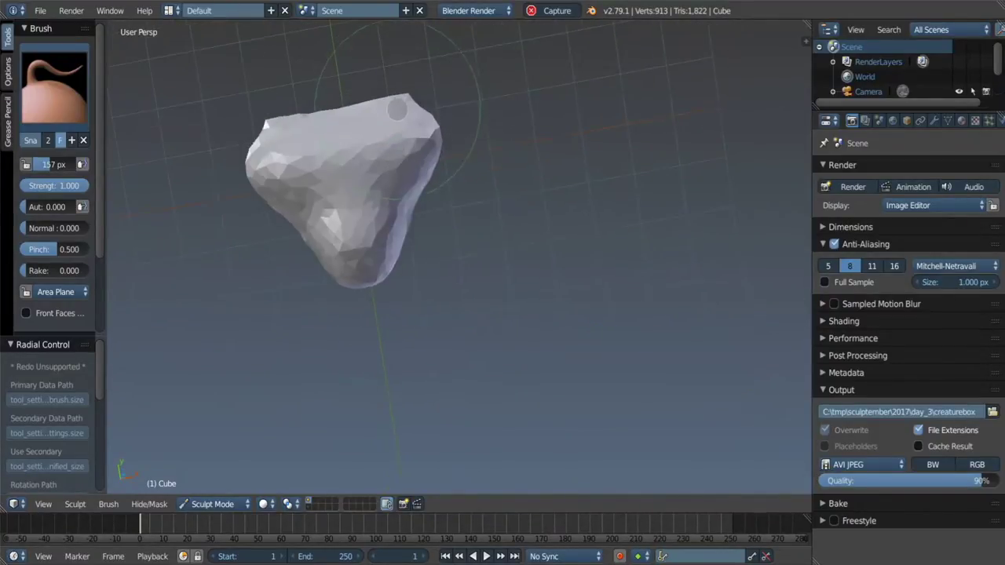
pyautogui.moveTo(397, 110); pyautogui.dragTo(441, 168)
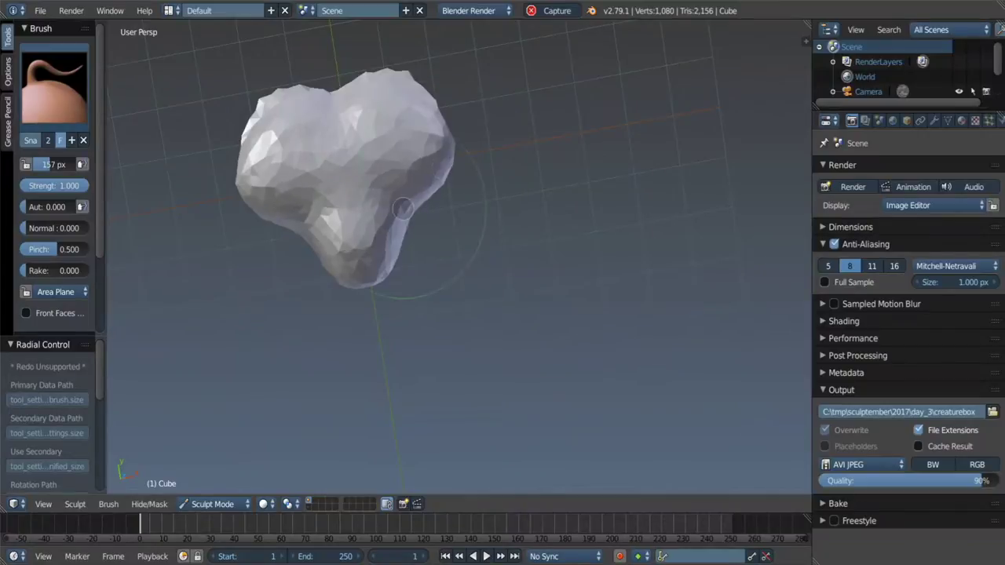
# Step: Reshape the lower lobe and widen the top into a flared, bulbous head
pyautogui.moveTo(401, 208); pyautogui.dragTo(401, 231)
pyautogui.moveTo(394, 281); pyautogui.dragTo(394, 256, button='middle')
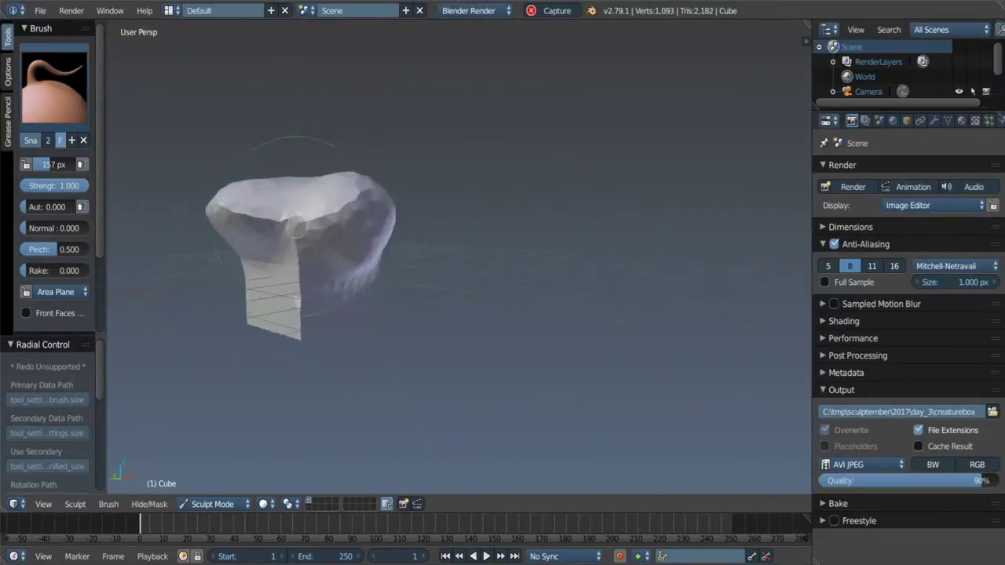
pyautogui.press('n')
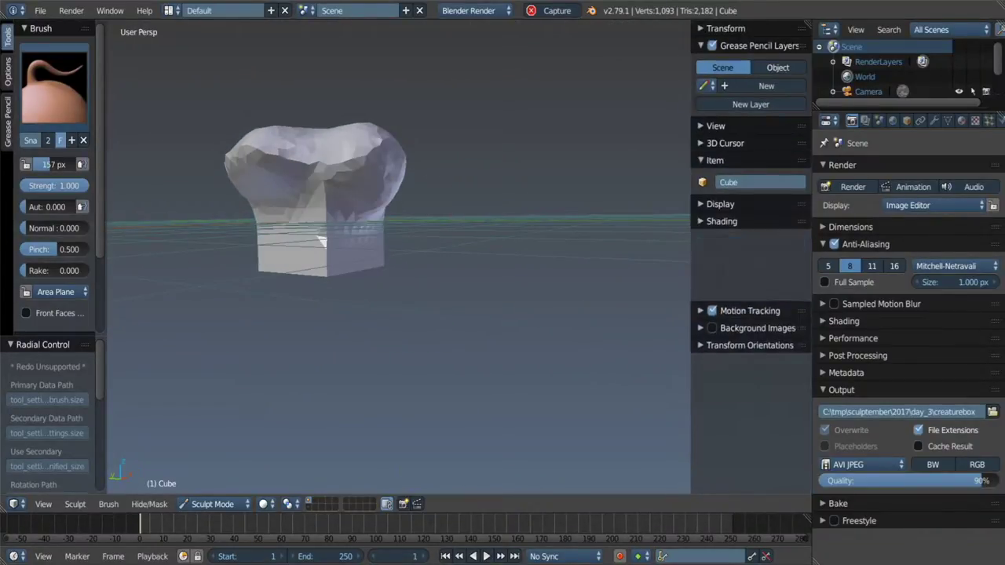
pyautogui.press('n')
pyautogui.moveTo(454, 230)
pyautogui.mouseDown(button='middle')
pyautogui.moveTo(445, 239)
pyautogui.moveTo(525, 258)
pyautogui.mouseUp(button='middle')
pyautogui.moveTo(524, 258); pyautogui.dragTo(503, 277)
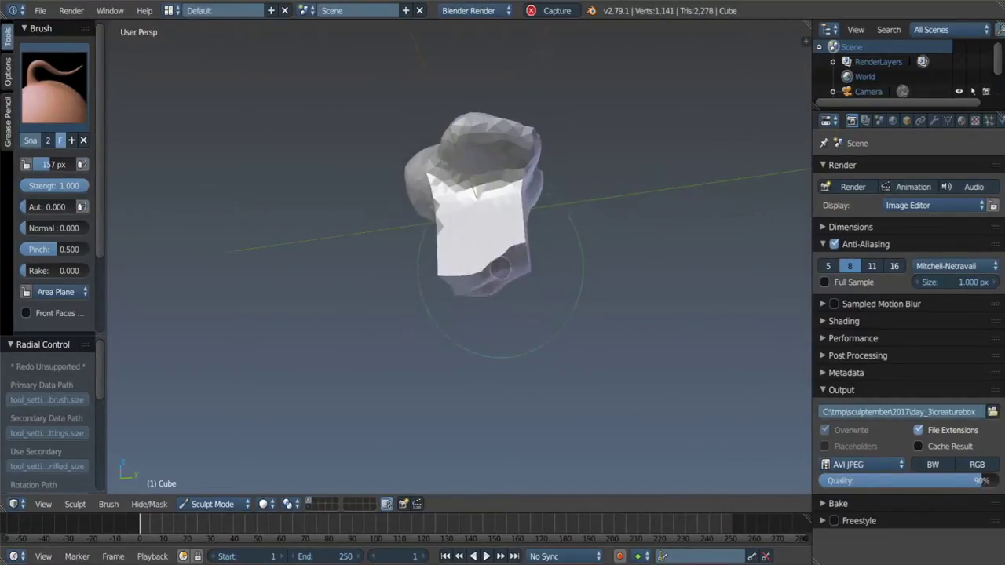
pyautogui.moveTo(489, 321)
pyautogui.mouseDown(button='middle')
pyautogui.moveTo(532, 228)
pyautogui.moveTo(475, 227)
pyautogui.moveTo(547, 215)
pyautogui.moveTo(545, 168)
pyautogui.moveTo(531, 184)
pyautogui.moveTo(554, 171)
pyautogui.moveTo(520, 247)
pyautogui.moveTo(471, 263)
pyautogui.moveTo(508, 280)
pyautogui.mouseUp(button='middle')
# Step: Pull the lower body down into a trunk and add bulk to it
pyautogui.moveTo(508, 281); pyautogui.dragTo(510, 277)
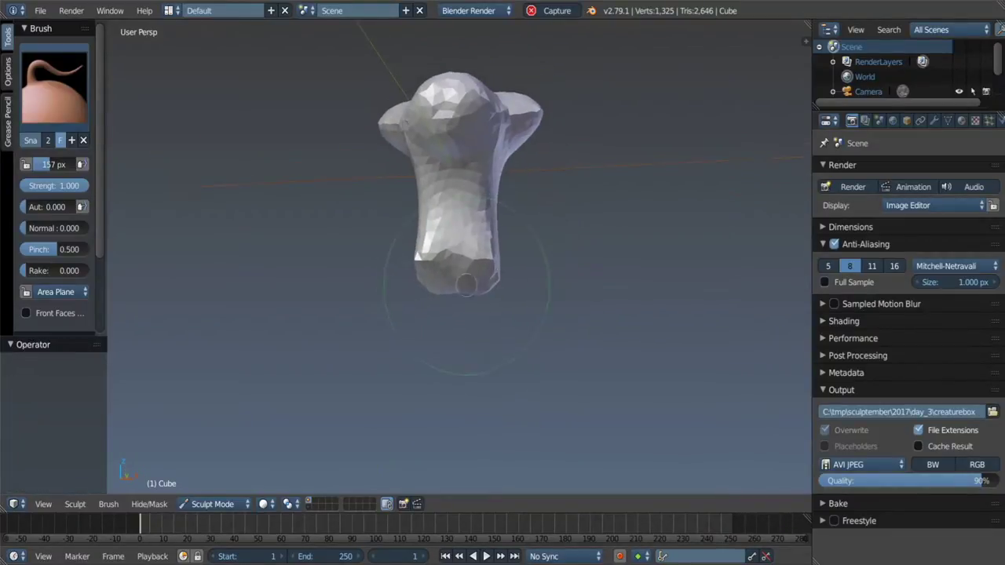
pyautogui.moveTo(509, 276)
pyautogui.mouseDown(button='middle')
pyautogui.moveTo(569, 272)
pyautogui.moveTo(532, 284)
pyautogui.mouseUp(button='middle')
pyautogui.moveTo(476, 299); pyautogui.dragTo(480, 296)
pyautogui.moveTo(480, 296)
pyautogui.mouseDown(button='middle')
pyautogui.moveTo(550, 269)
pyautogui.moveTo(510, 251)
pyautogui.mouseUp(button='middle')
# Step: Pull two legs out of the body's bottom and drag one leg tip down-left
pyautogui.moveTo(488, 306)
pyautogui.mouseDown()
pyautogui.moveTo(522, 392)
pyautogui.moveTo(520, 284)
pyautogui.mouseUp()
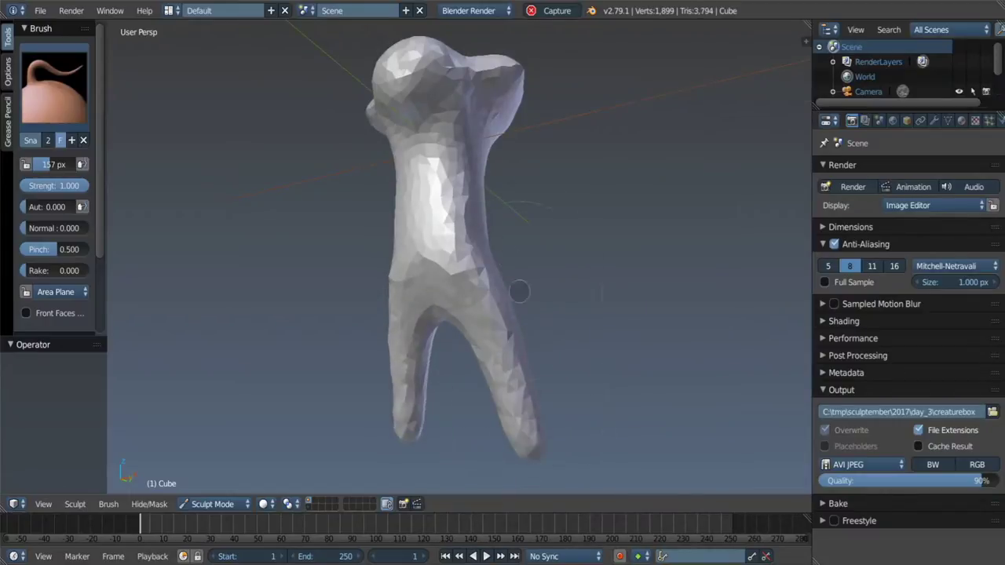
pyautogui.moveTo(521, 285)
pyautogui.mouseDown(button='middle')
pyautogui.moveTo(511, 294)
pyautogui.moveTo(513, 267)
pyautogui.mouseUp(button='middle')
pyautogui.moveTo(483, 326); pyautogui.dragTo(485, 322)
pyautogui.moveTo(485, 322); pyautogui.dragTo(500, 278, button='middle')
pyautogui.moveTo(518, 330); pyautogui.dragTo(503, 343)
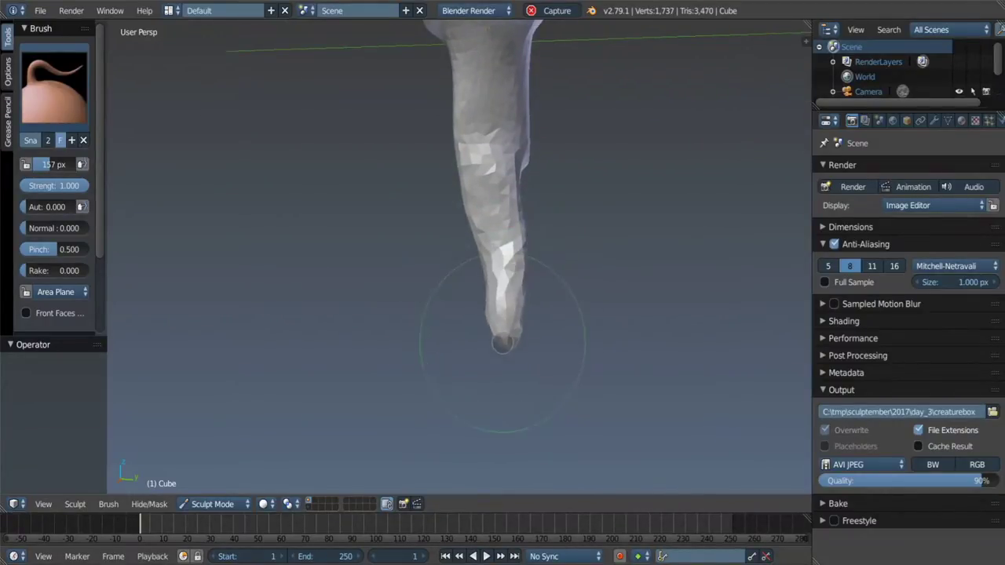
pyautogui.moveTo(473, 267)
pyautogui.mouseDown(button='middle')
pyautogui.moveTo(440, 236)
pyautogui.moveTo(449, 231)
pyautogui.mouseUp(button='middle')
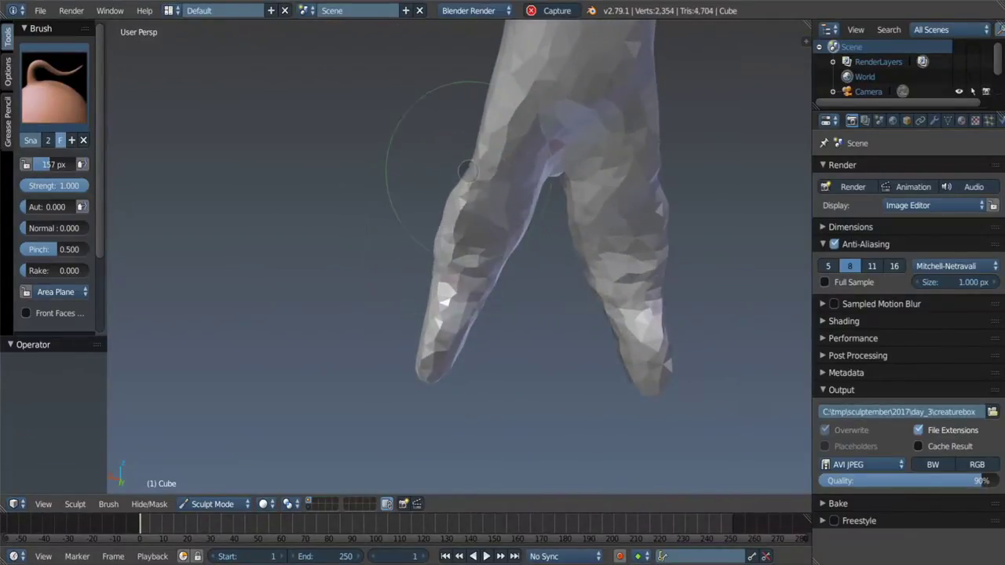
# Step: Sculpt the side of the body into a short arm stub
pyautogui.moveTo(430, 294); pyautogui.dragTo(408, 290, button='middle')
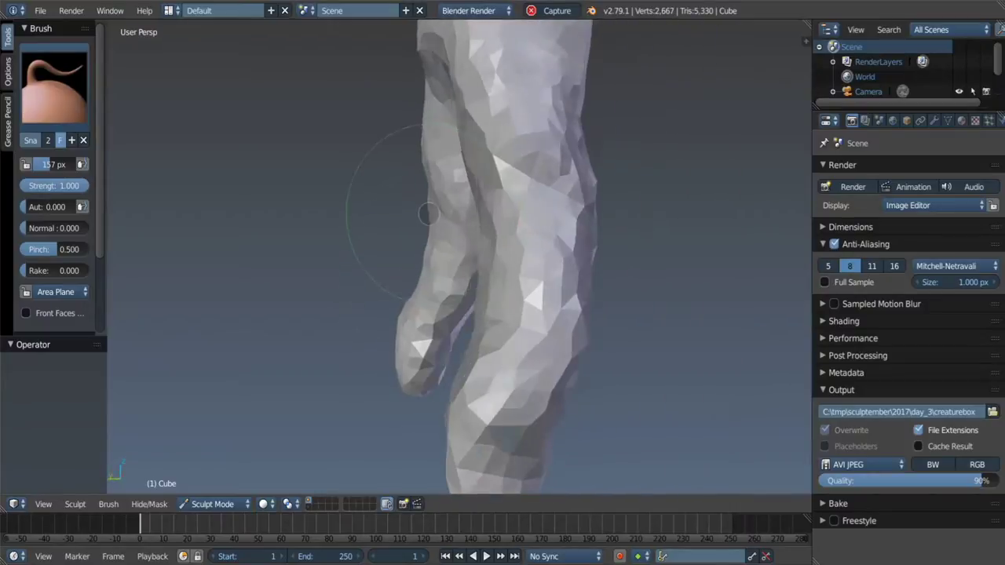
pyautogui.moveTo(407, 291); pyautogui.dragTo(406, 290)
pyautogui.moveTo(407, 291)
pyautogui.mouseDown(button='middle')
pyautogui.moveTo(534, 222)
pyautogui.moveTo(510, 259)
pyautogui.moveTo(460, 241)
pyautogui.moveTo(453, 226)
pyautogui.mouseUp(button='middle')
pyautogui.scroll(3, 452, 226)
pyautogui.moveTo(392, 180)
pyautogui.mouseDown(button='middle')
pyautogui.moveTo(415, 168)
pyautogui.moveTo(433, 181)
pyautogui.mouseUp(button='middle')
pyautogui.scroll(3, 432, 189)
# Step: Pull the arms out from the upper body and extend the curled arm tip
pyautogui.scroll(-5, 516, 249)
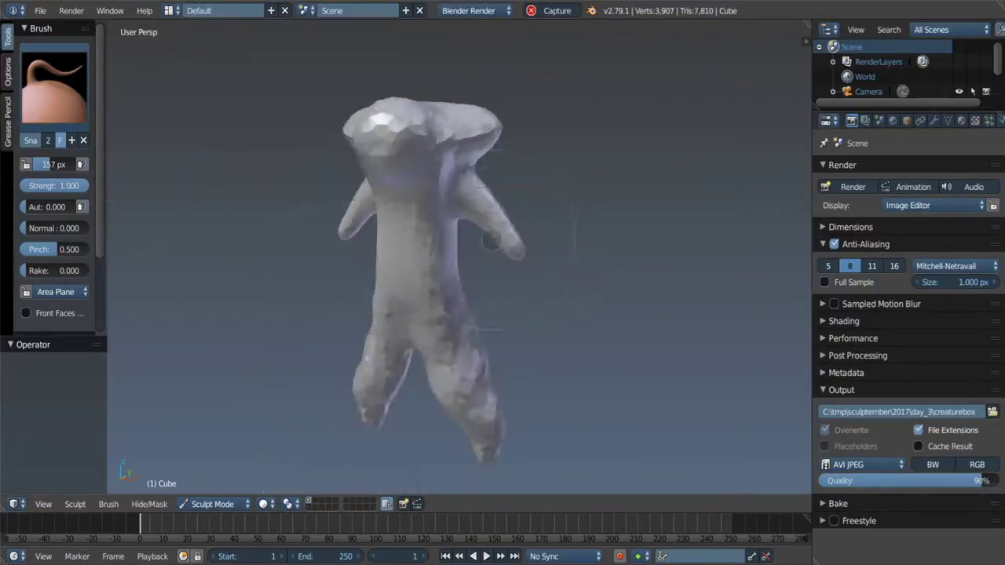
pyautogui.moveTo(515, 249)
pyautogui.mouseDown(button='middle')
pyautogui.moveTo(539, 190)
pyautogui.moveTo(489, 201)
pyautogui.moveTo(514, 244)
pyautogui.moveTo(499, 248)
pyautogui.moveTo(494, 277)
pyautogui.mouseUp(button='middle')
pyautogui.scroll(4, 539, 191)
pyautogui.scroll(-2, 502, 197)
pyautogui.scroll(1, 488, 201)
pyautogui.scroll(2, 522, 196)
pyautogui.moveTo(494, 276); pyautogui.dragTo(496, 283)
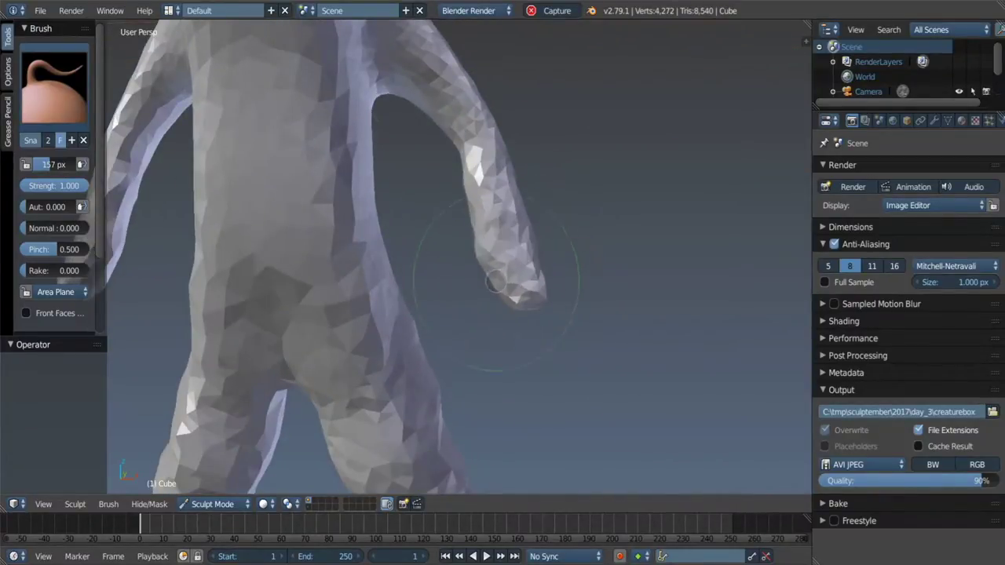
pyautogui.moveTo(462, 186); pyautogui.dragTo(499, 210, button='middle')
pyautogui.moveTo(498, 211); pyautogui.dragTo(501, 213)
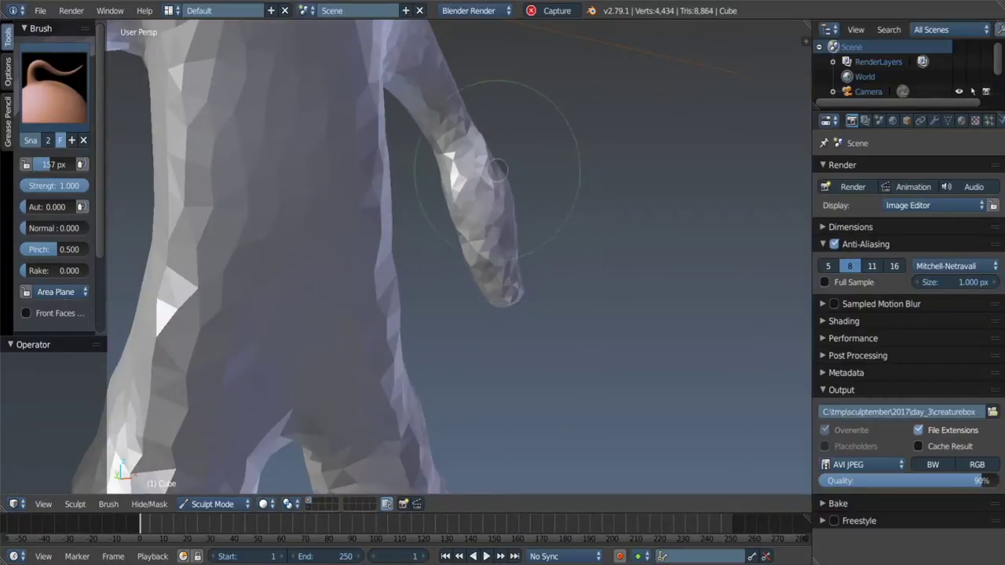
pyautogui.moveTo(460, 251)
pyautogui.mouseDown(button='middle')
pyautogui.moveTo(572, 228)
pyautogui.moveTo(509, 264)
pyautogui.moveTo(460, 142)
pyautogui.mouseUp(button='middle')
pyautogui.moveTo(460, 142); pyautogui.dragTo(461, 143)
# Step: Lengthen the arm near its tip and round off its end
pyautogui.moveTo(478, 176)
pyautogui.mouseDown(button='middle')
pyautogui.moveTo(536, 146)
pyautogui.moveTo(570, 172)
pyautogui.mouseUp(button='middle')
pyautogui.moveTo(569, 172); pyautogui.dragTo(543, 169)
pyautogui.moveTo(543, 170); pyautogui.dragTo(459, 161, button='middle')
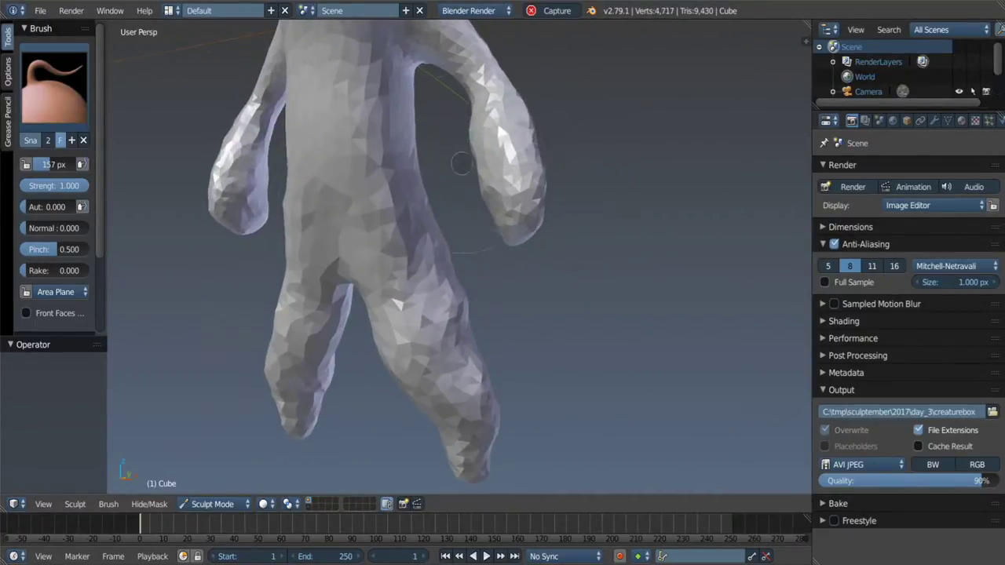
pyautogui.scroll(3, 460, 162)
pyautogui.scroll(2, 471, 175)
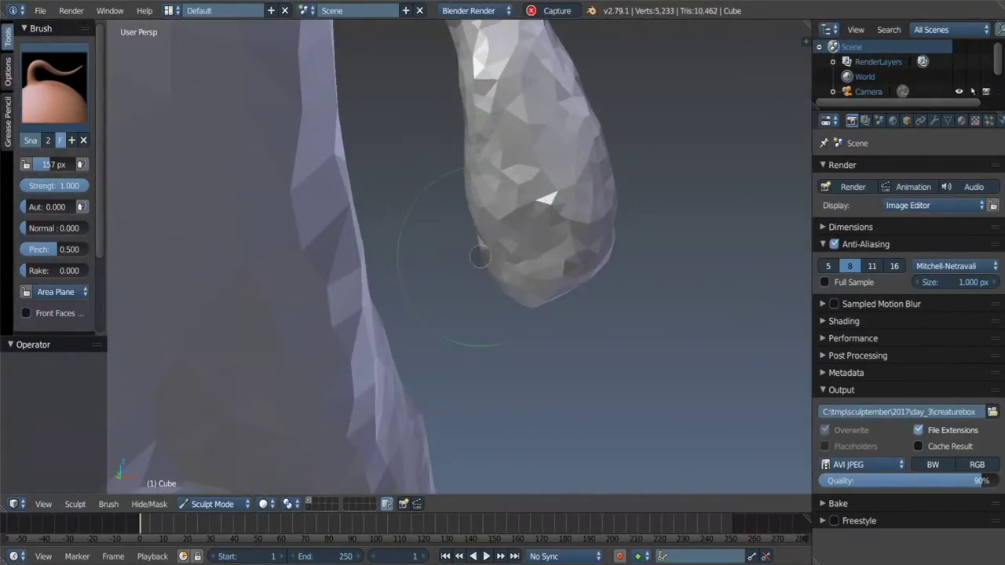
pyautogui.scroll(-5, 480, 256)
pyautogui.moveTo(480, 256); pyautogui.dragTo(502, 200, button='middle')
pyautogui.moveTo(502, 200); pyautogui.dragTo(506, 208)
pyautogui.scroll(1, 501, 204)
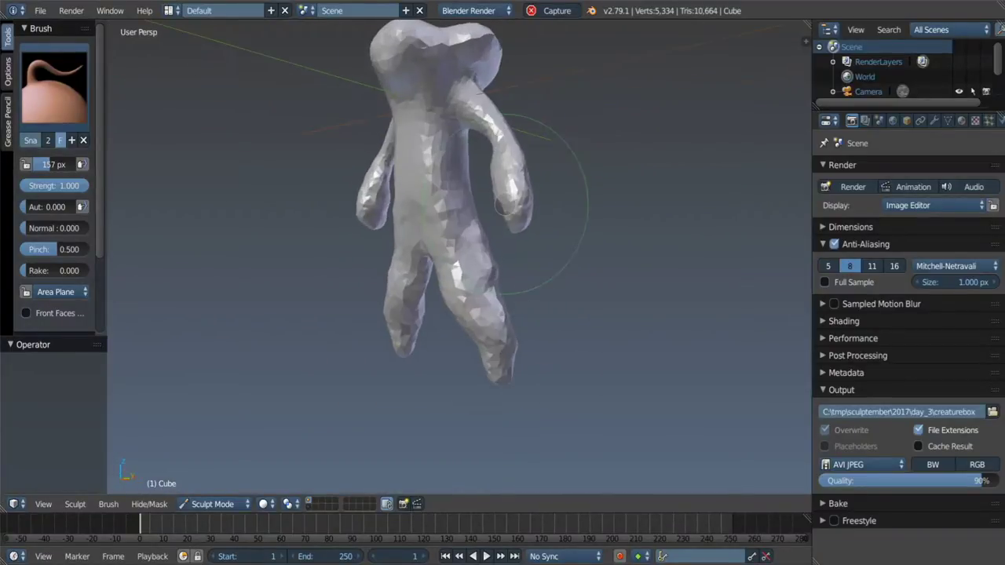
pyautogui.moveTo(502, 205); pyautogui.dragTo(537, 152, button='middle')
pyautogui.moveTo(508, 214); pyautogui.dragTo(508, 229, button='middle')
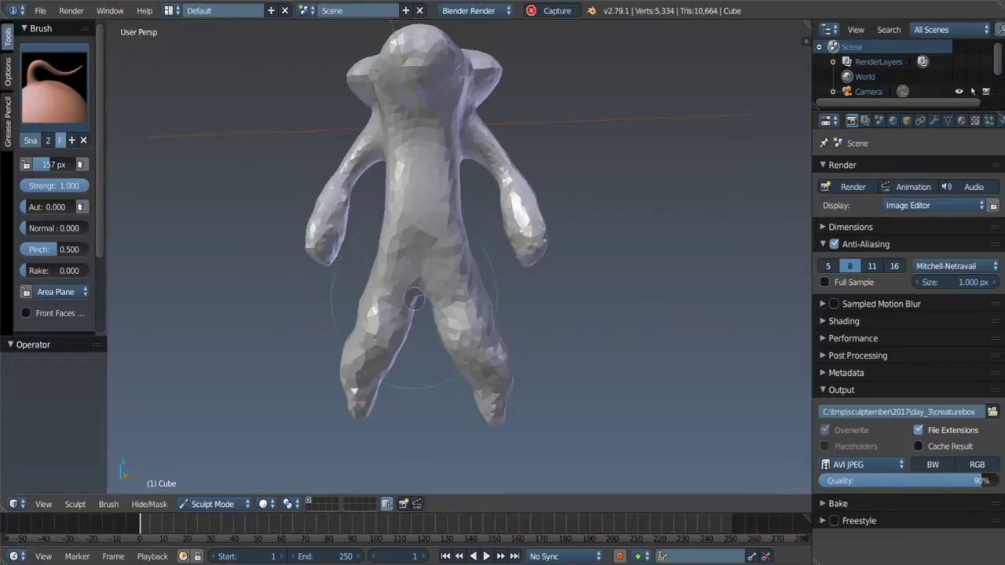
# Step: Set the Grab brush to a 206 px radius and view the torso and legs
pyautogui.press('g')
pyautogui.press('f')
pyautogui.click(440, 299)
pyautogui.moveTo(440, 298); pyautogui.dragTo(306, 252, button='middle')
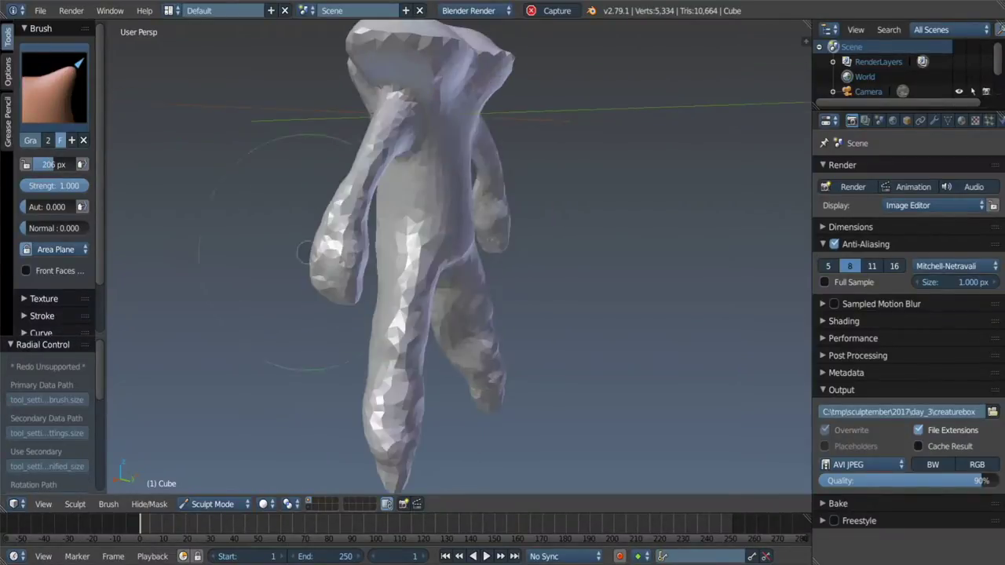
pyautogui.moveTo(454, 250); pyautogui.dragTo(569, 181, button='middle')
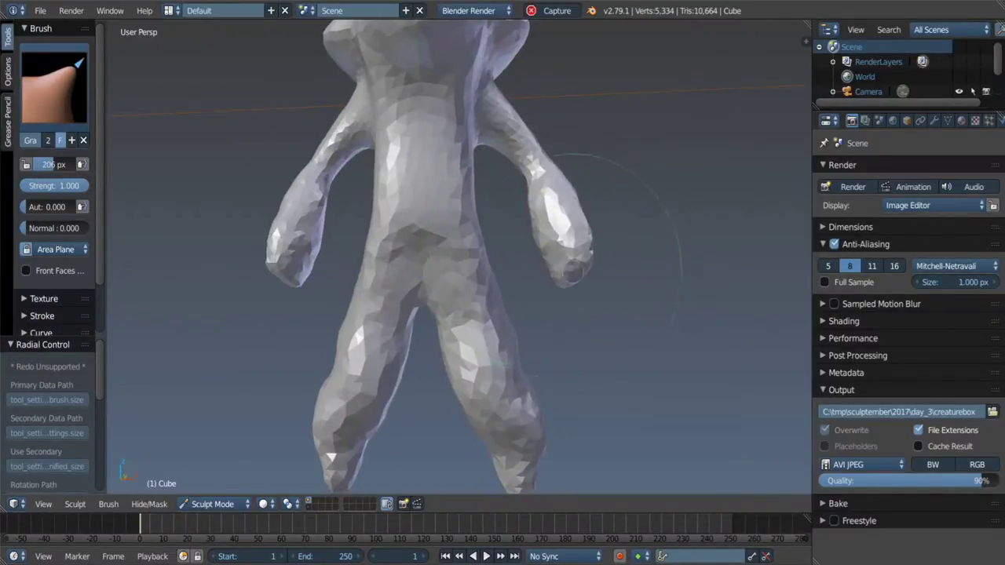
pyautogui.scroll(3, 567, 265)
pyautogui.moveTo(569, 265)
pyautogui.mouseDown(button='middle')
pyautogui.moveTo(550, 259)
pyautogui.moveTo(529, 336)
pyautogui.mouseUp(button='middle')
# Step: Switch back to Snake Hook at 125 px and reshape the arm tip
pyautogui.press('k')
pyautogui.press('f')
pyautogui.click(511, 280)
pyautogui.scroll(1, 536, 287)
pyautogui.moveTo(566, 276); pyautogui.dragTo(583, 207)
pyautogui.moveTo(583, 207); pyautogui.dragTo(552, 270, button='middle')
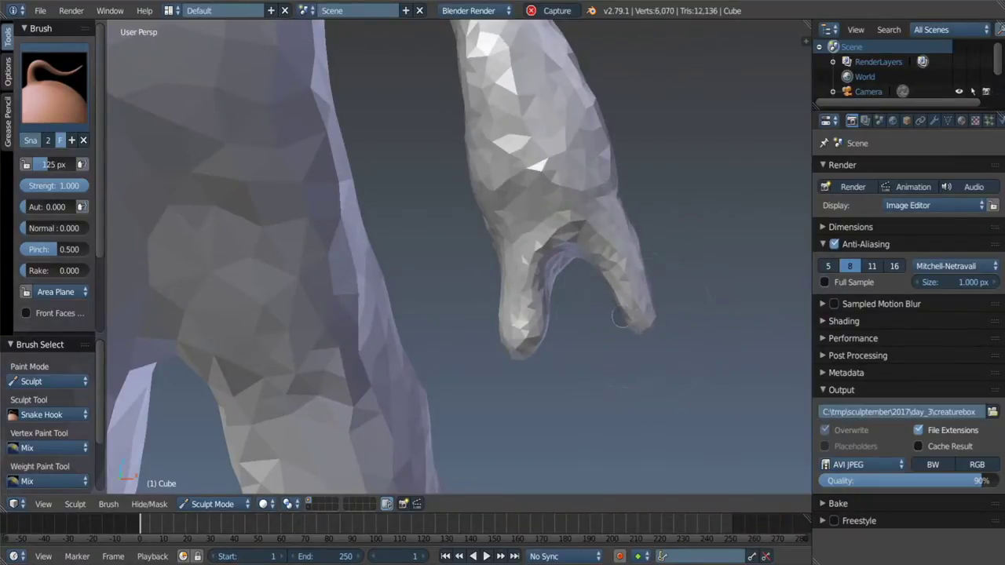
pyautogui.moveTo(620, 317); pyautogui.dragTo(603, 263, button='middle')
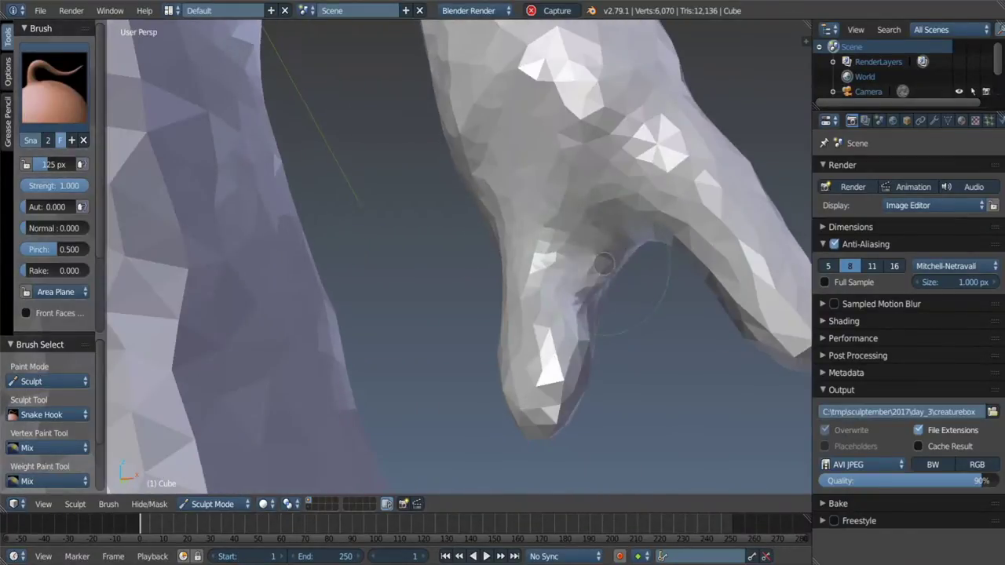
# Step: Pull fingers out of the arm tip and stretch them into a hand
pyautogui.moveTo(603, 263); pyautogui.dragTo(642, 379)
pyautogui.moveTo(596, 298); pyautogui.dragTo(612, 259, button='middle')
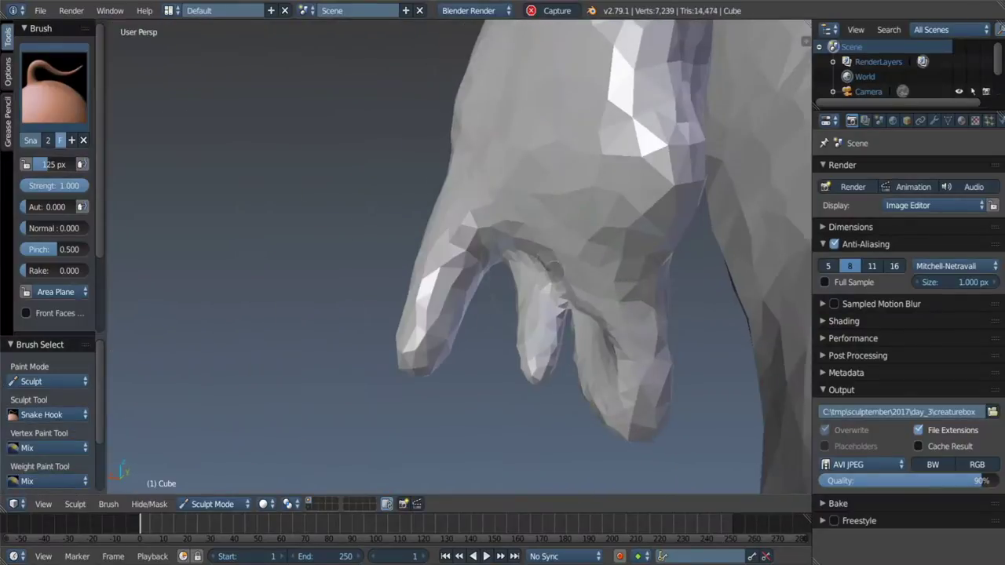
pyautogui.moveTo(612, 259); pyautogui.dragTo(620, 345)
pyautogui.moveTo(620, 345); pyautogui.dragTo(530, 346, button='middle')
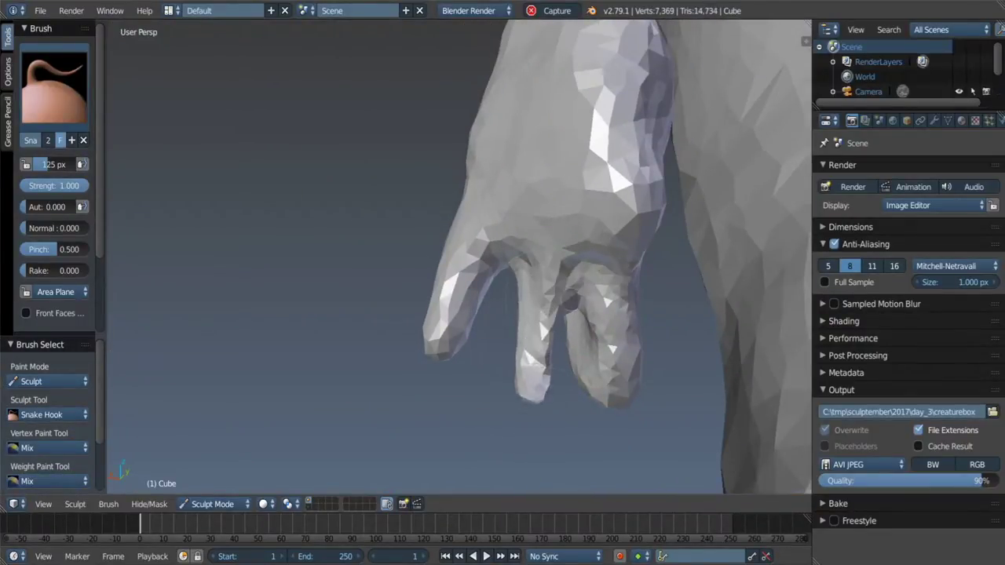
pyautogui.moveTo(507, 302)
pyautogui.mouseDown(button='middle')
pyautogui.moveTo(459, 267)
pyautogui.moveTo(306, 250)
pyautogui.mouseUp(button='middle')
# Step: Build clay onto the fingers with a 71 px Clay brush, smoothing between them
pyautogui.press('c')
pyautogui.press('f')
pyautogui.click(405, 266)
pyautogui.moveTo(399, 301); pyautogui.dragTo(483, 230, button='middle')
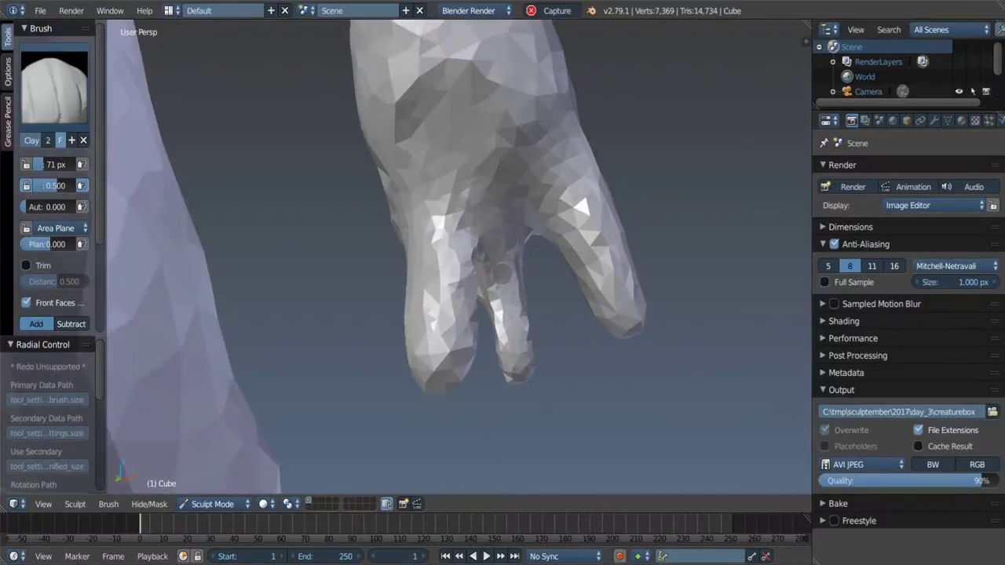
pyautogui.press('s')
pyautogui.moveTo(463, 236); pyautogui.dragTo(467, 348)
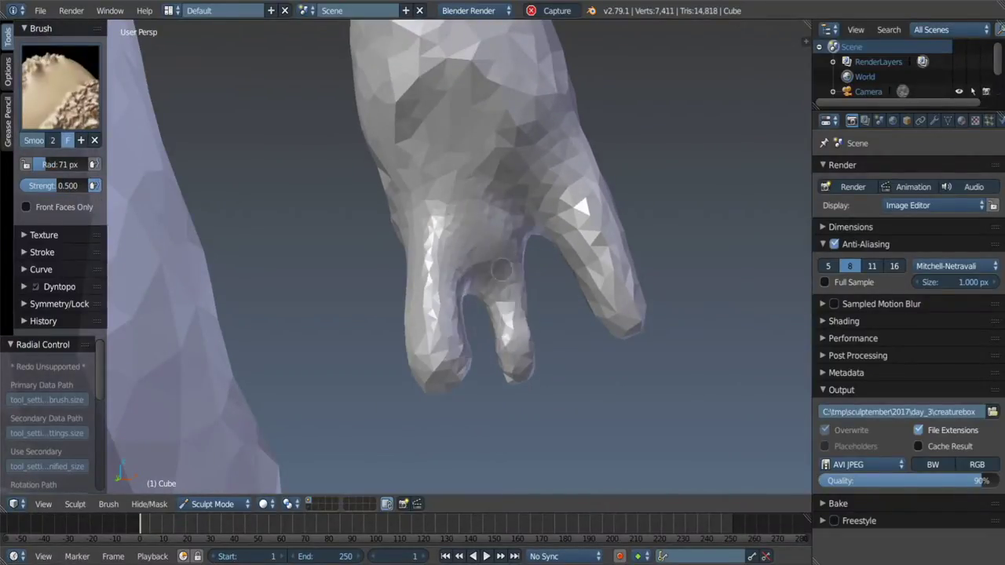
pyautogui.press('c')
pyautogui.click(484, 185)
pyautogui.moveTo(484, 184); pyautogui.dragTo(262, 291, button='middle')
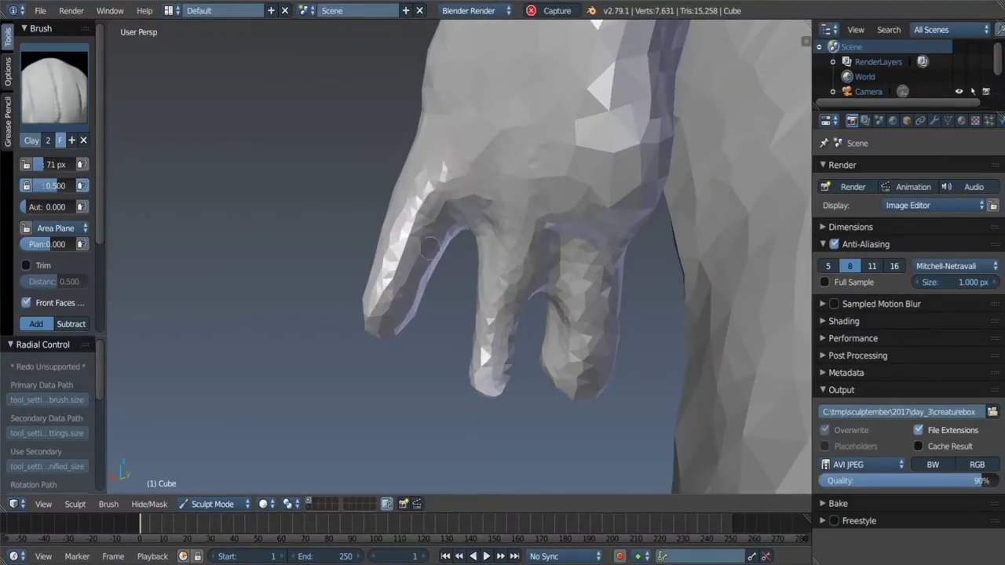
pyautogui.moveTo(429, 248); pyautogui.dragTo(492, 383)
pyautogui.moveTo(492, 383)
pyautogui.mouseDown(button='middle')
pyautogui.moveTo(514, 357)
pyautogui.moveTo(409, 251)
pyautogui.mouseUp(button='middle')
# Step: Switch to a 139 px Grab brush and zoom in on the hand and arm
pyautogui.press('g')
pyautogui.press('f')
pyautogui.click(345, 253)
pyautogui.moveTo(346, 253)
pyautogui.mouseDown(button='middle')
pyautogui.moveTo(461, 279)
pyautogui.moveTo(466, 249)
pyautogui.moveTo(514, 220)
pyautogui.mouseUp(button='middle')
pyautogui.scroll(2, 515, 267)
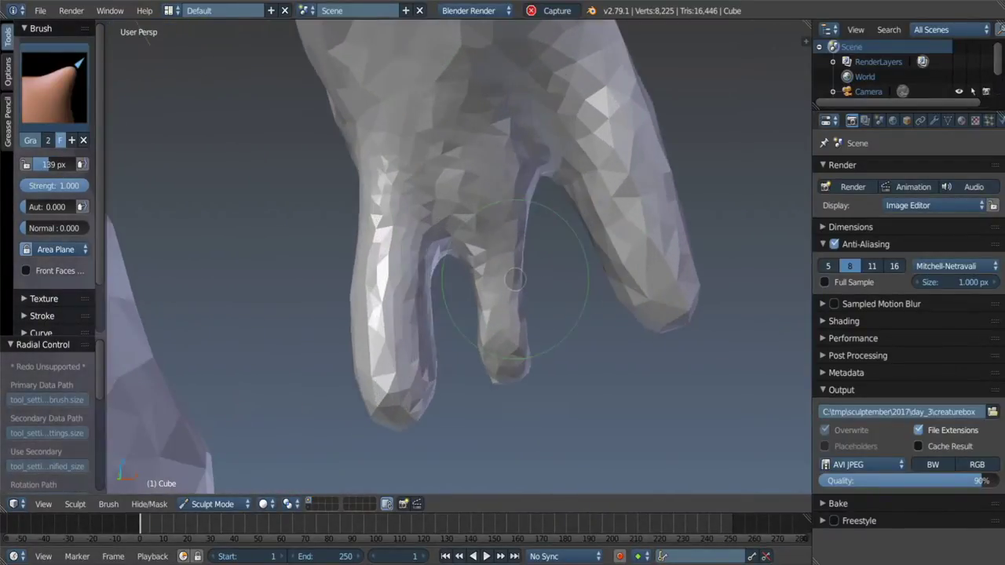
pyautogui.moveTo(535, 372); pyautogui.dragTo(518, 330, button='middle')
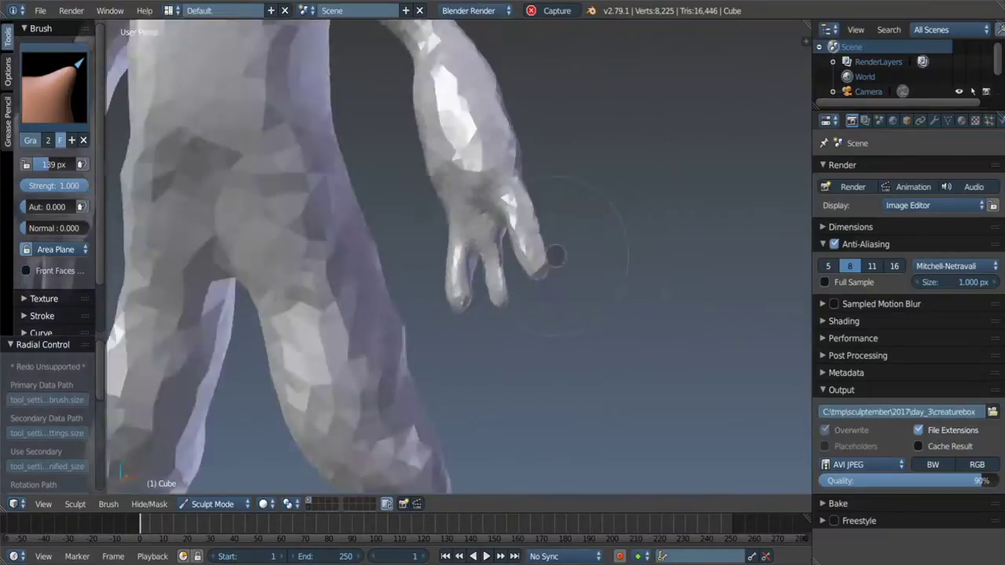
pyautogui.scroll(2, 505, 282)
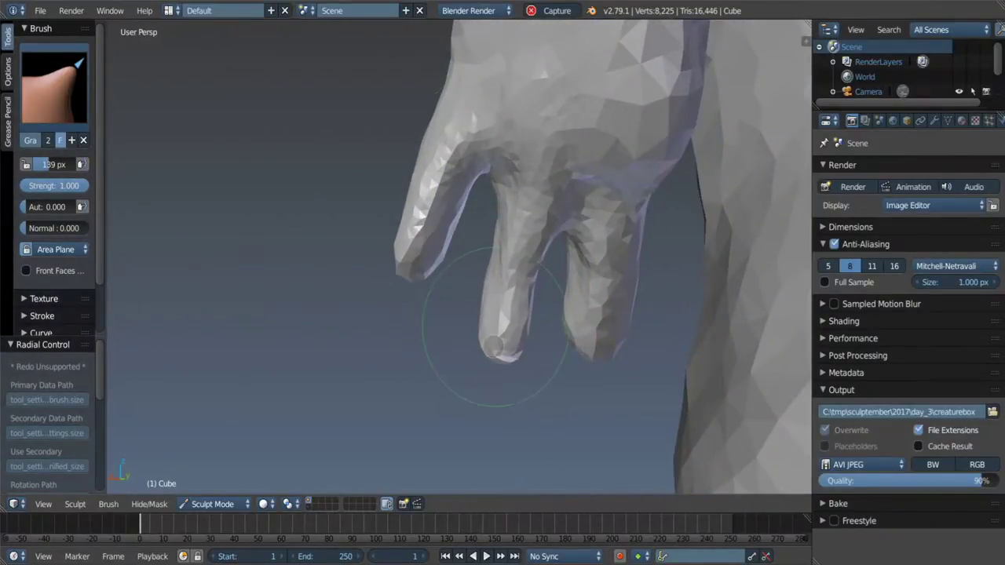
pyautogui.scroll(-5, 492, 349)
pyautogui.scroll(-1, 518, 282)
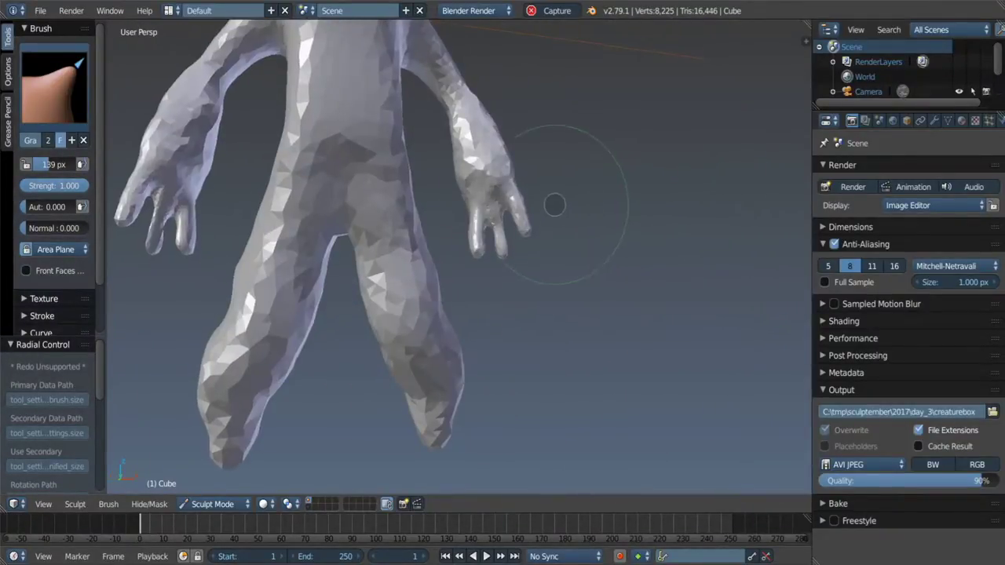
pyautogui.scroll(-1, 482, 191)
pyautogui.scroll(2, 482, 168)
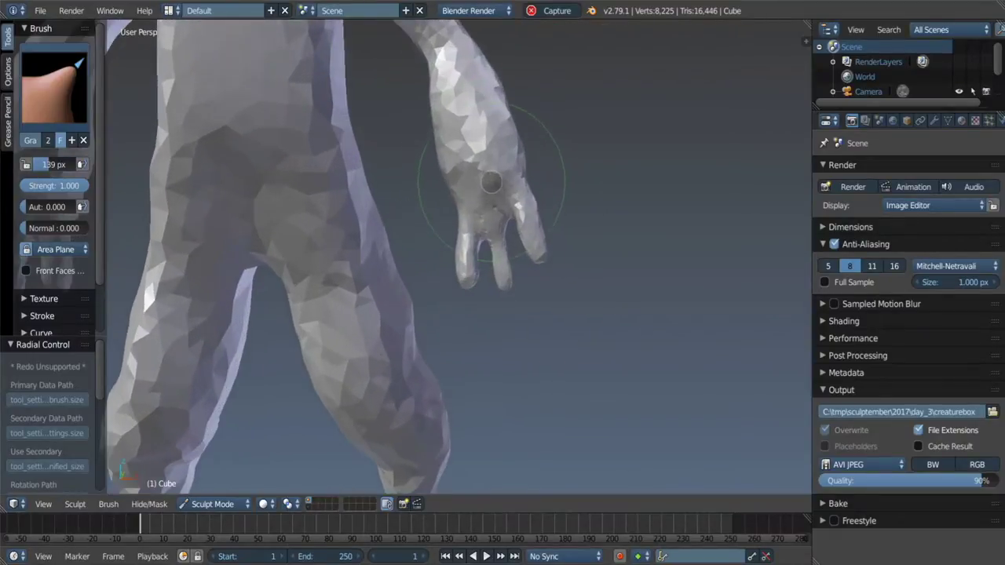
pyautogui.scroll(-3, 475, 202)
pyautogui.scroll(1, 476, 202)
pyautogui.scroll(1, 393, 235)
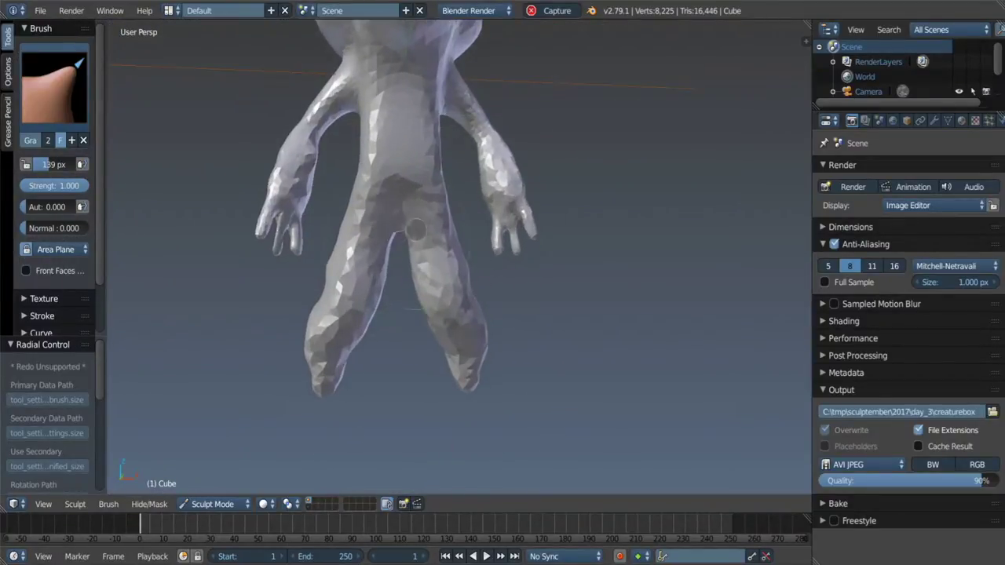
pyautogui.scroll(-3, 471, 204)
pyautogui.scroll(3, 514, 157)
pyautogui.scroll(2, 518, 126)
# Step: Add clay strokes to the fingers and smooth the hand surface
pyautogui.press('c')
pyautogui.scroll(1, 487, 165)
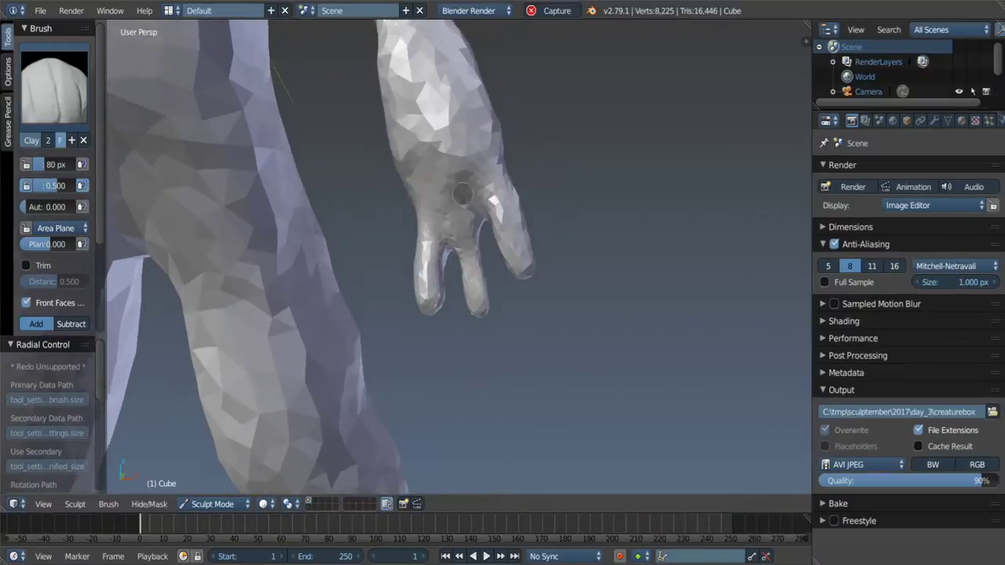
pyautogui.scroll(2, 463, 194)
pyautogui.scroll(1, 494, 228)
pyautogui.moveTo(531, 246)
pyautogui.mouseDown(button='middle')
pyautogui.moveTo(562, 247)
pyautogui.moveTo(581, 228)
pyautogui.mouseUp(button='middle')
pyautogui.moveTo(620, 212); pyautogui.dragTo(596, 266)
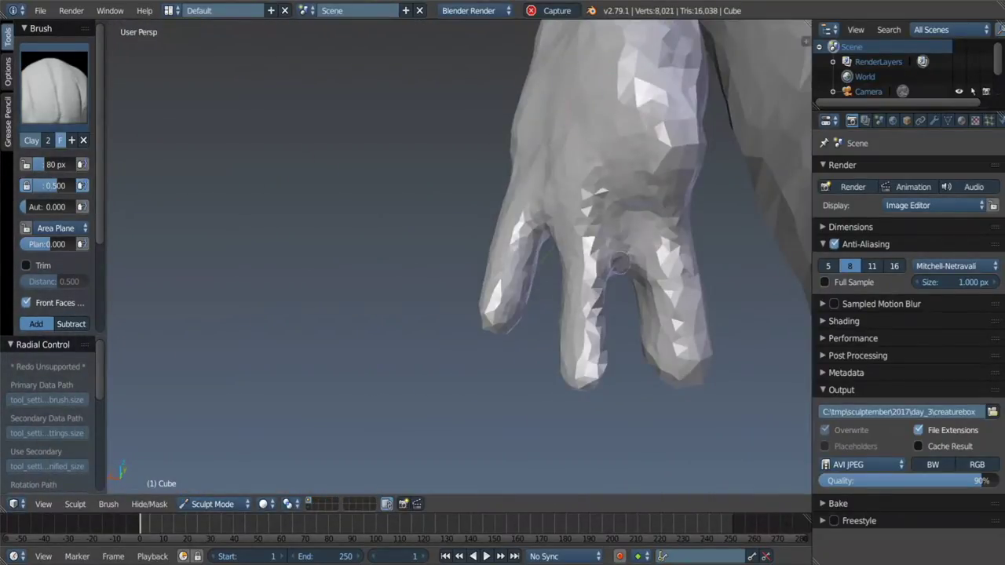
pyautogui.moveTo(596, 266); pyautogui.dragTo(549, 267, button='middle')
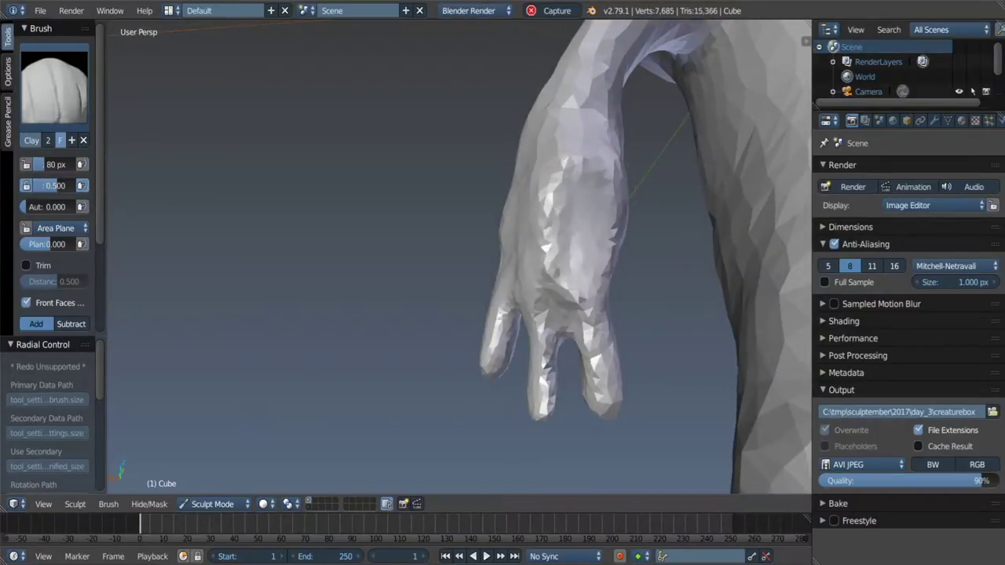
pyautogui.moveTo(580, 236)
pyautogui.keyDown('shift'); pyautogui.mouseDown()
pyautogui.moveTo(601, 299)
pyautogui.moveTo(596, 282)
pyautogui.mouseUp(); pyautogui.keyUp('shift')
pyautogui.moveTo(596, 283)
pyautogui.mouseDown(button='middle')
pyautogui.moveTo(573, 259)
pyautogui.moveTo(596, 235)
pyautogui.mouseUp(button='middle')
pyautogui.moveTo(550, 204)
pyautogui.mouseDown(button='middle')
pyautogui.moveTo(528, 201)
pyautogui.moveTo(556, 187)
pyautogui.mouseUp(button='middle')
pyautogui.keyDown('shift'); pyautogui.moveTo(471, 157); pyautogui.dragTo(478, 188); pyautogui.keyUp('shift')
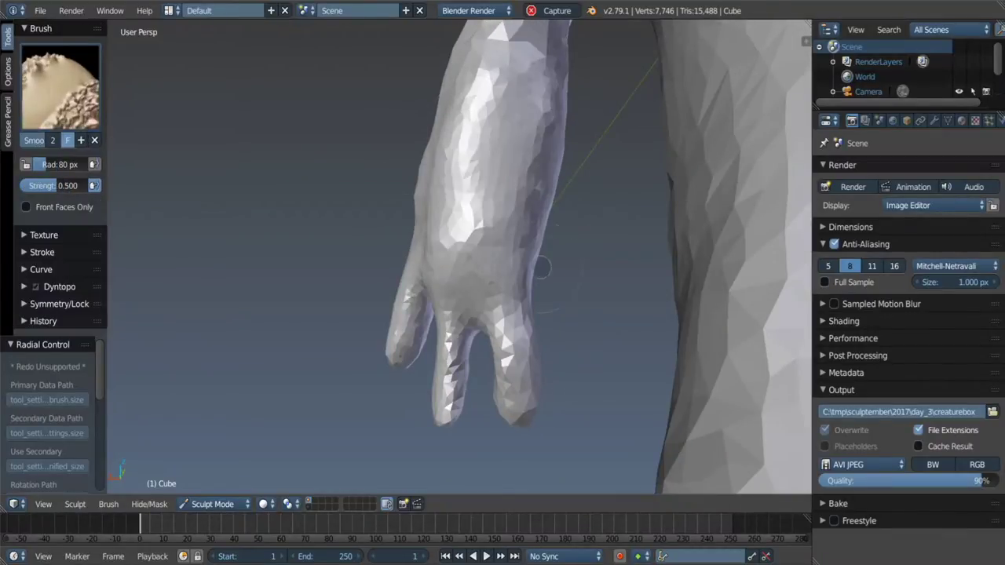
pyautogui.moveTo(502, 196); pyautogui.dragTo(713, 184, button='middle')
pyautogui.scroll(3, 550, 172)
# Step: Grab-pull the fingers into a new shape
pyautogui.press('g')
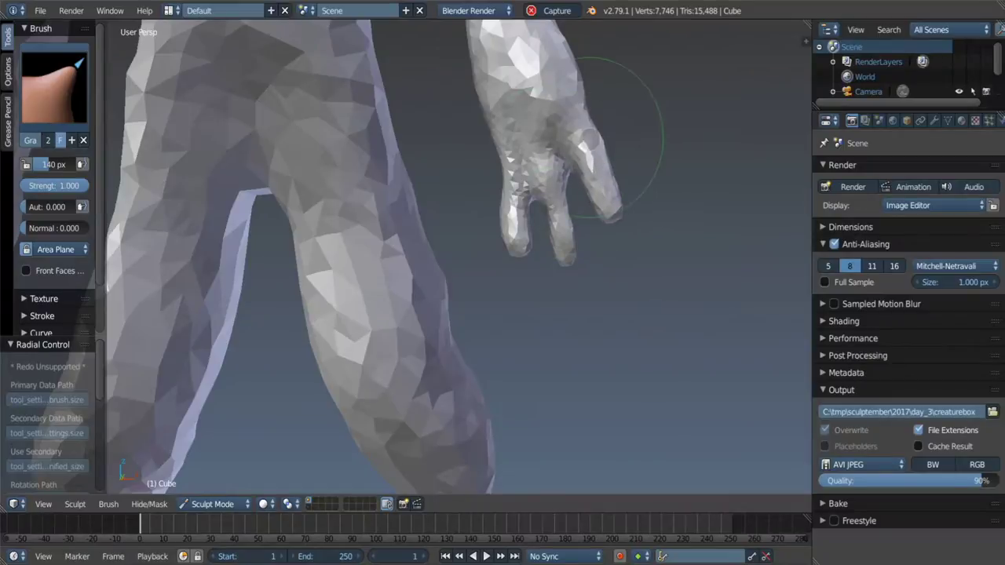
pyautogui.moveTo(586, 137); pyautogui.dragTo(589, 149)
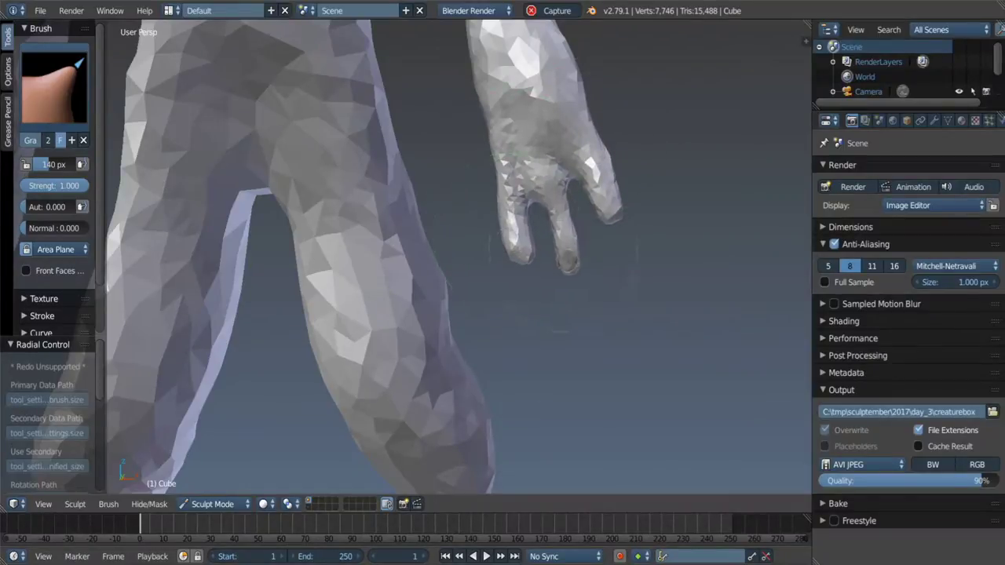
pyautogui.moveTo(607, 159); pyautogui.dragTo(581, 181, button='middle')
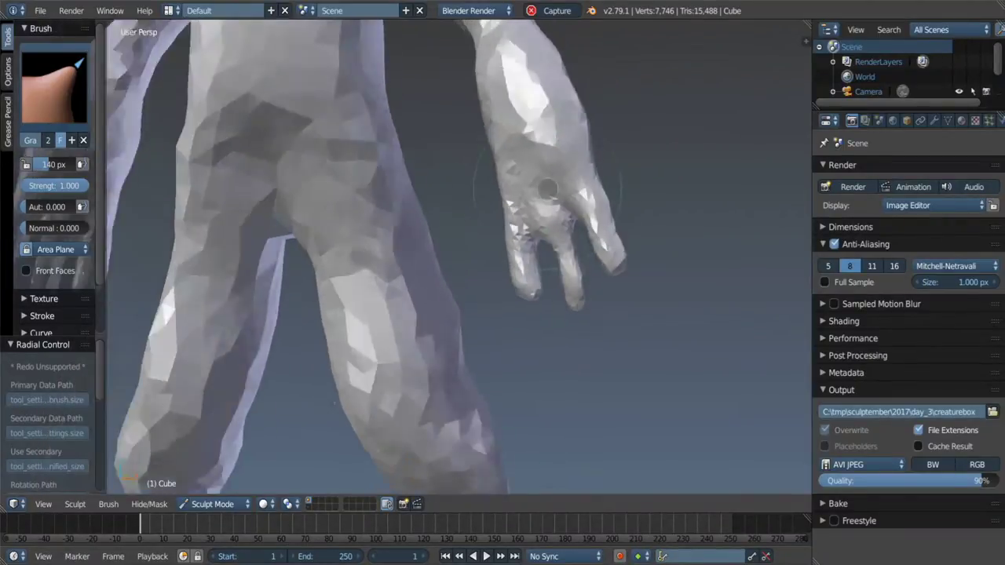
pyautogui.scroll(-3, 568, 190)
pyautogui.scroll(3, 594, 143)
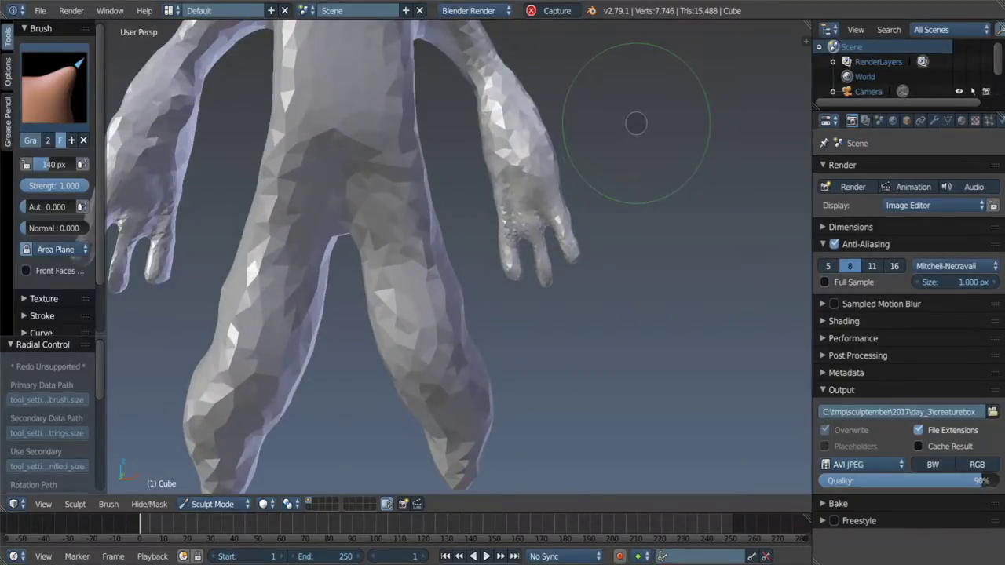
# Step: Pull and reshape the hand mesh with Snake Hook into a simpler limb end
pyautogui.scroll(3, 502, 227)
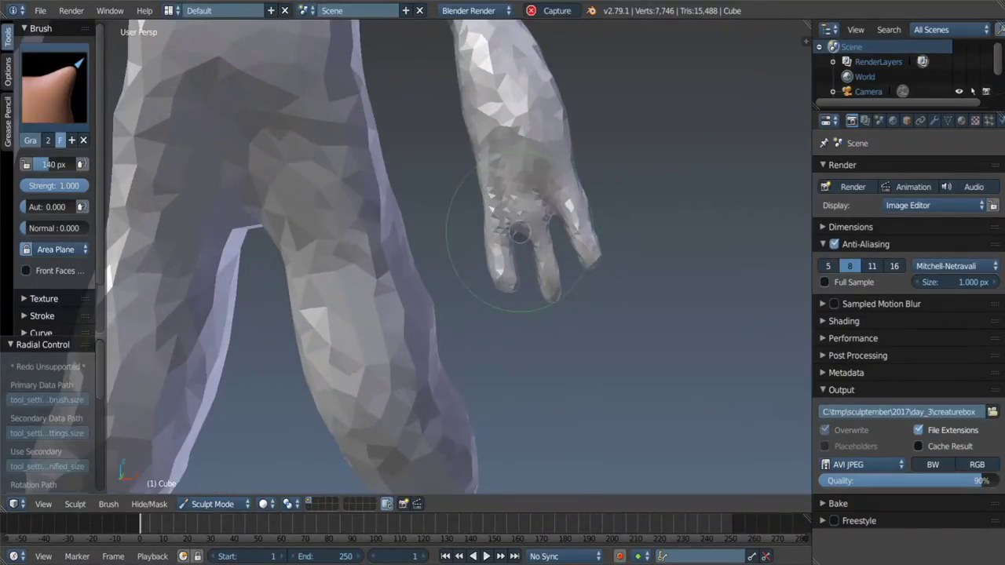
pyautogui.press('k')
pyautogui.press('s')
pyautogui.scroll(-2, 537, 238)
pyautogui.press('k')
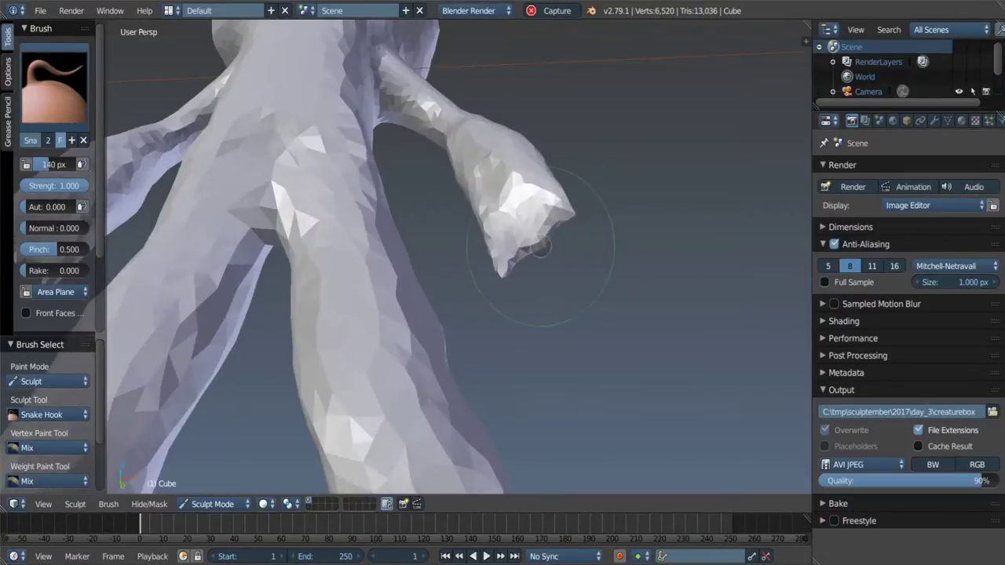
pyautogui.moveTo(541, 227); pyautogui.dragTo(522, 235)
pyautogui.scroll(2, 520, 237)
pyautogui.moveTo(519, 237)
pyautogui.mouseDown(button='middle')
pyautogui.moveTo(510, 242)
pyautogui.moveTo(535, 241)
pyautogui.mouseUp(button='middle')
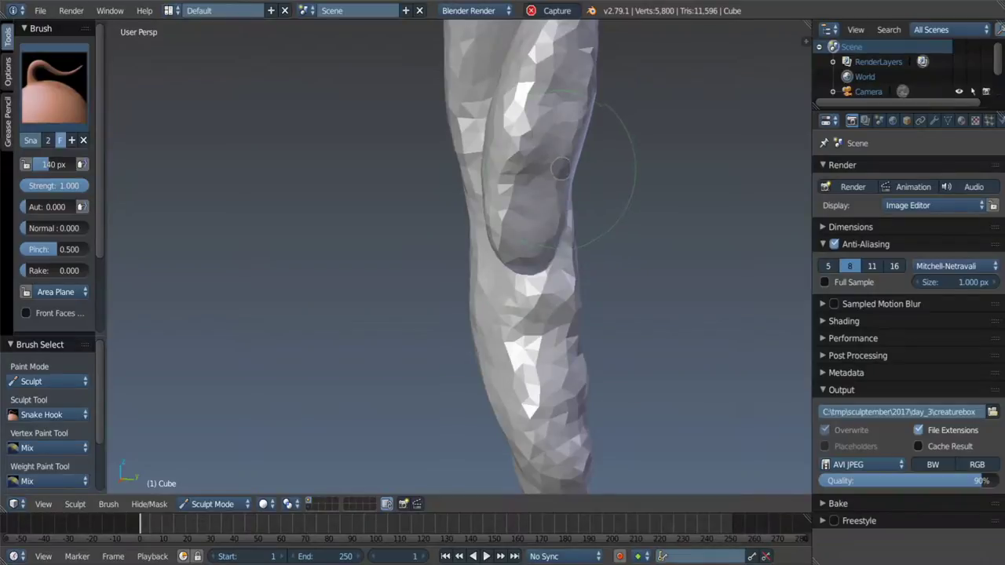
# Step: Pull the limb tip down and right into a hook, then switch to Grab
pyautogui.moveTo(561, 168)
pyautogui.mouseDown(button='middle')
pyautogui.moveTo(621, 188)
pyautogui.moveTo(476, 248)
pyautogui.mouseUp(button='middle')
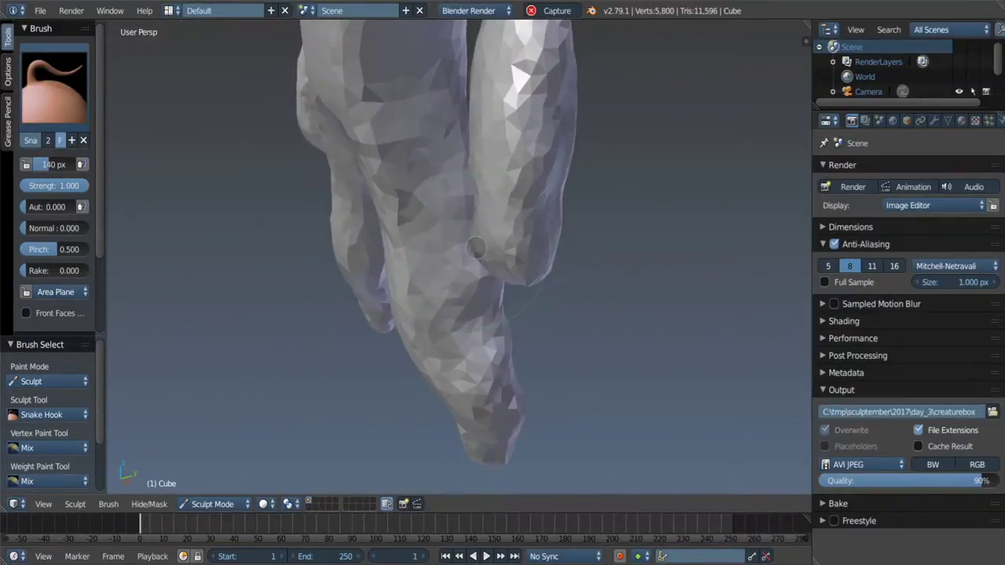
pyautogui.moveTo(475, 203)
pyautogui.mouseDown(button='middle')
pyautogui.moveTo(462, 229)
pyautogui.moveTo(570, 244)
pyautogui.moveTo(562, 219)
pyautogui.moveTo(515, 253)
pyautogui.mouseUp(button='middle')
pyautogui.moveTo(543, 262); pyautogui.dragTo(559, 302)
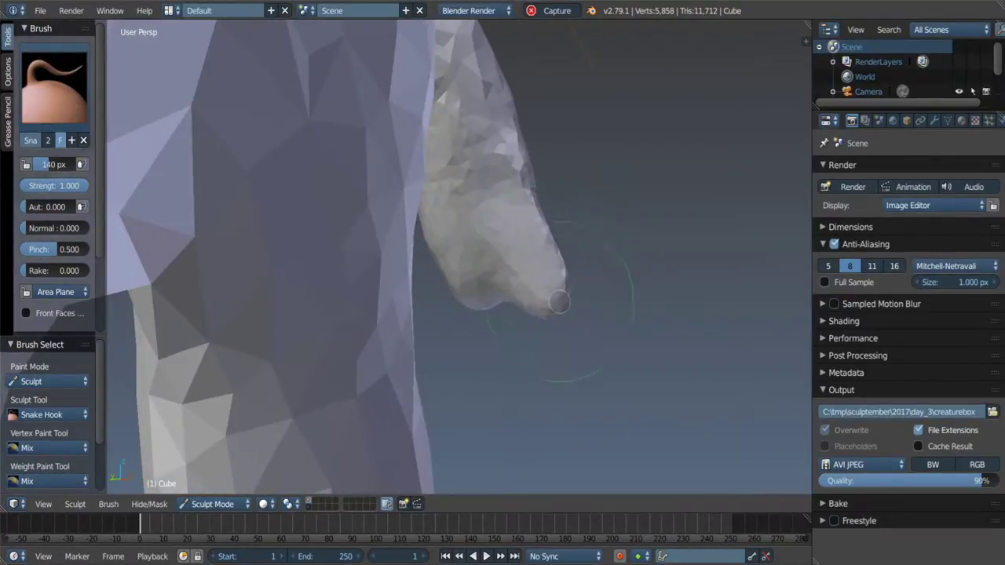
pyautogui.moveTo(629, 273)
pyautogui.mouseDown(button='middle')
pyautogui.moveTo(400, 303)
pyautogui.moveTo(490, 255)
pyautogui.mouseUp(button='middle')
pyautogui.press('g')
pyautogui.moveTo(510, 216)
pyautogui.mouseDown(button='middle')
pyautogui.moveTo(523, 247)
pyautogui.moveTo(507, 270)
pyautogui.moveTo(522, 269)
pyautogui.moveTo(482, 347)
pyautogui.moveTo(504, 318)
pyautogui.mouseUp(button='middle')
pyautogui.moveTo(434, 348)
pyautogui.mouseDown(button='middle')
pyautogui.moveTo(541, 289)
pyautogui.moveTo(463, 282)
pyautogui.mouseUp(button='middle')
pyautogui.moveTo(503, 275)
pyautogui.mouseDown(button='middle')
pyautogui.moveTo(523, 314)
pyautogui.moveTo(456, 284)
pyautogui.mouseUp(button='middle')
# Step: Set the Smooth brush strength to 0.281
pyautogui.press('s')
pyautogui.press('f')
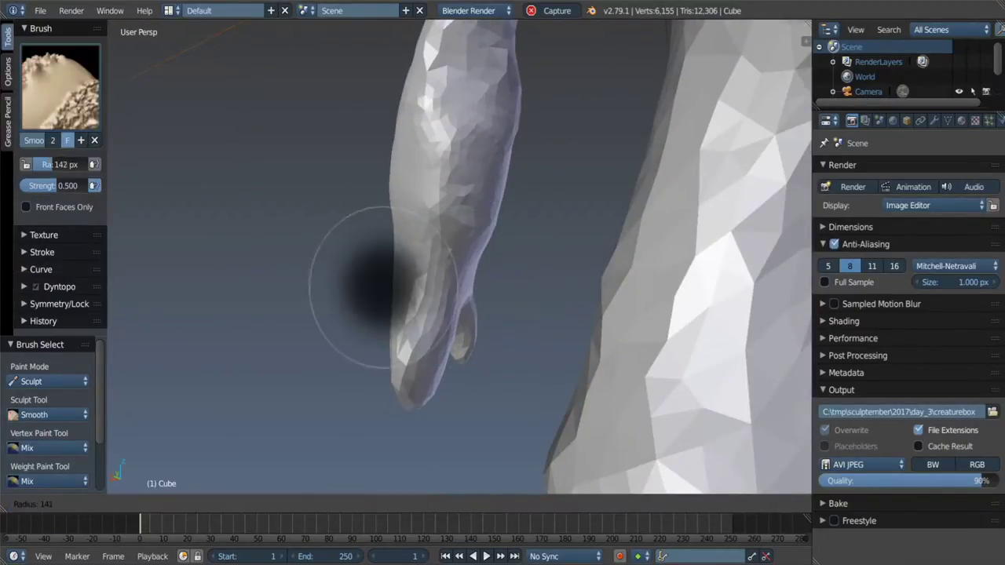
pyautogui.hotkey('shift', 'f')
pyautogui.click(392, 286)
pyautogui.moveTo(393, 287)
pyautogui.mouseDown(button='middle')
pyautogui.moveTo(578, 212)
pyautogui.moveTo(517, 287)
pyautogui.moveTo(651, 218)
pyautogui.moveTo(683, 220)
pyautogui.moveTo(636, 256)
pyautogui.moveTo(558, 275)
pyautogui.mouseUp(button='middle')
# Step: Switch to the Grab brush with a 101 px radius
pyautogui.press('g')
pyautogui.press('f')
pyautogui.click(578, 264)
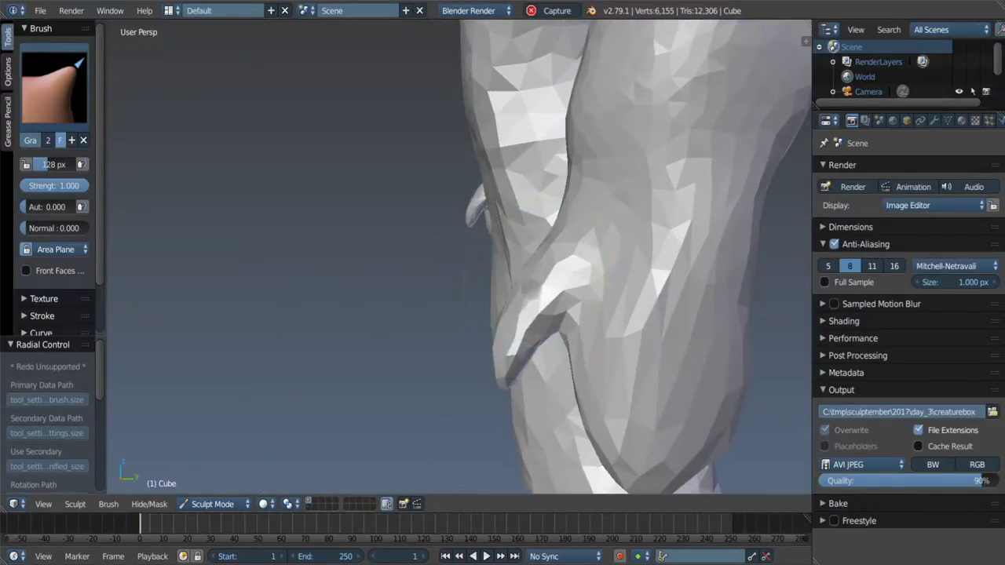
pyautogui.moveTo(511, 353)
pyautogui.mouseDown(button='middle')
pyautogui.moveTo(369, 326)
pyautogui.moveTo(392, 329)
pyautogui.mouseUp(button='middle')
# Step: Add clay strokes along the limb with a 75 px Clay brush
pyautogui.press('c')
pyautogui.press('f')
pyautogui.click(365, 326)
pyautogui.moveTo(408, 236); pyautogui.dragTo(392, 274)
pyautogui.moveTo(393, 275); pyautogui.dragTo(469, 249, button='middle')
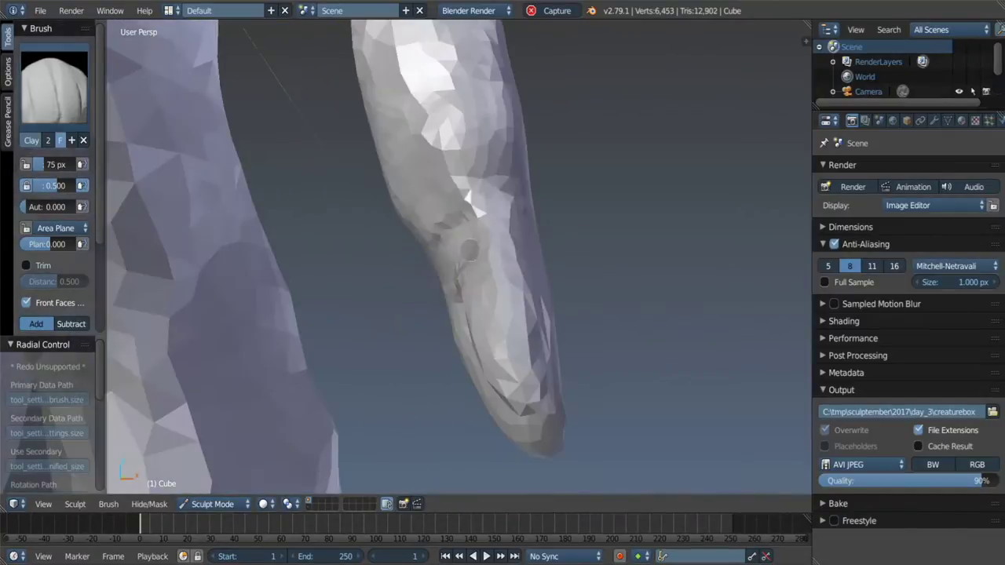
pyautogui.moveTo(479, 163); pyautogui.dragTo(441, 241, button='middle')
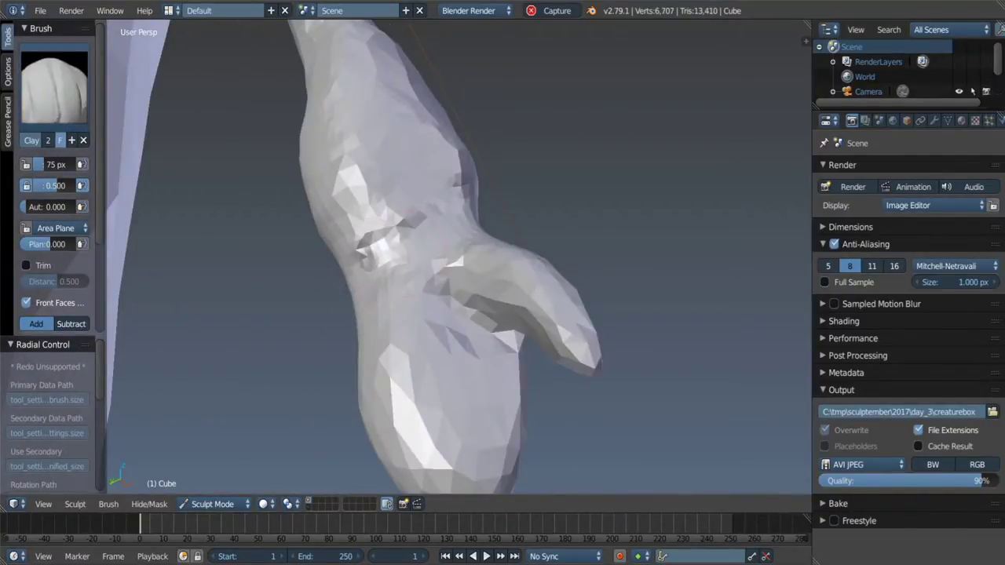
pyautogui.moveTo(361, 235); pyautogui.dragTo(424, 259)
pyautogui.moveTo(440, 236); pyautogui.dragTo(393, 251, button='middle')
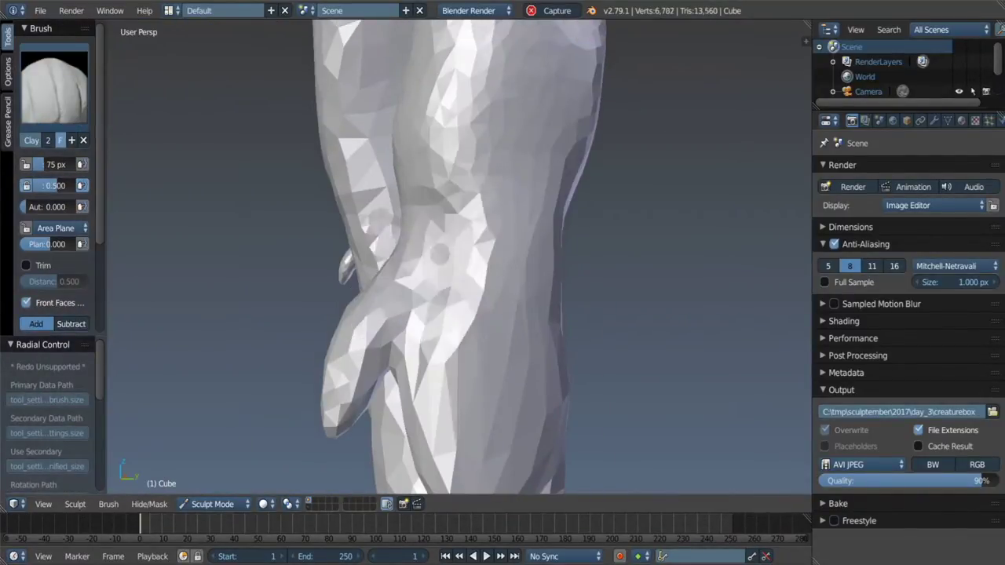
# Step: Sculpt more clay grooves onto the limb and smooth its crease
pyautogui.moveTo(440, 254); pyautogui.dragTo(433, 252)
pyautogui.moveTo(433, 251); pyautogui.dragTo(431, 250, button='middle')
pyautogui.moveTo(430, 235); pyautogui.dragTo(471, 244)
pyautogui.moveTo(470, 243); pyautogui.dragTo(605, 266, button='middle')
pyautogui.keyDown('shift'); pyautogui.moveTo(628, 235); pyautogui.dragTo(592, 304); pyautogui.keyUp('shift')
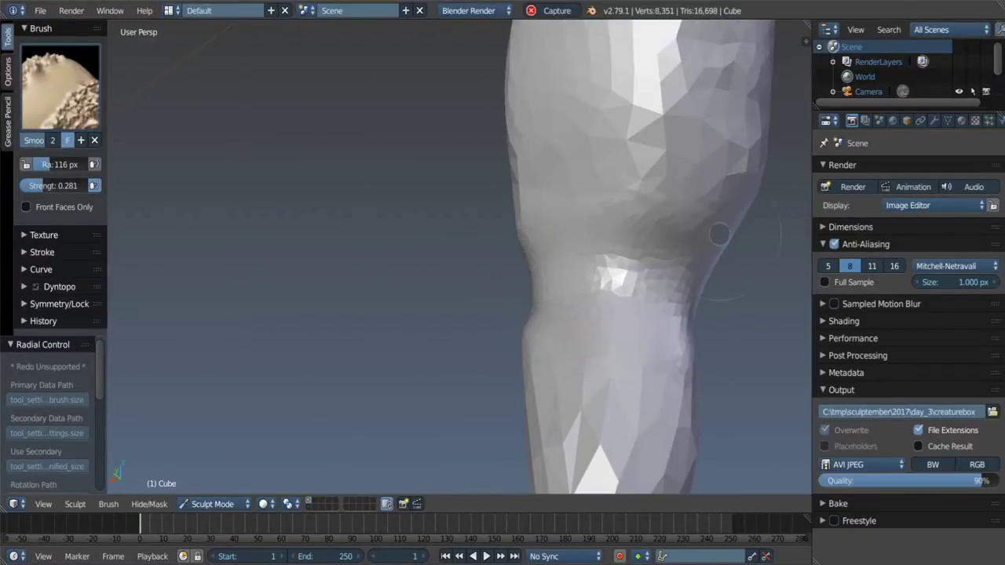
pyautogui.moveTo(718, 234); pyautogui.dragTo(675, 279, button='middle')
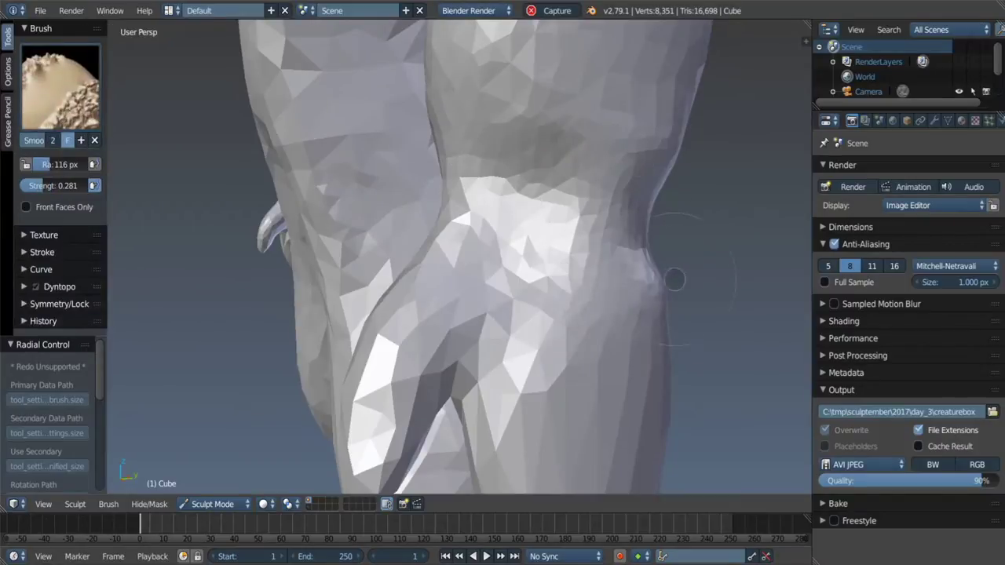
# Step: Pull the arm and leg ends into long, hooked tips with the Grab brush
pyautogui.moveTo(472, 153)
pyautogui.mouseDown(button='middle')
pyautogui.moveTo(556, 180)
pyautogui.moveTo(459, 212)
pyautogui.moveTo(403, 196)
pyautogui.mouseUp(button='middle')
pyautogui.press('g')
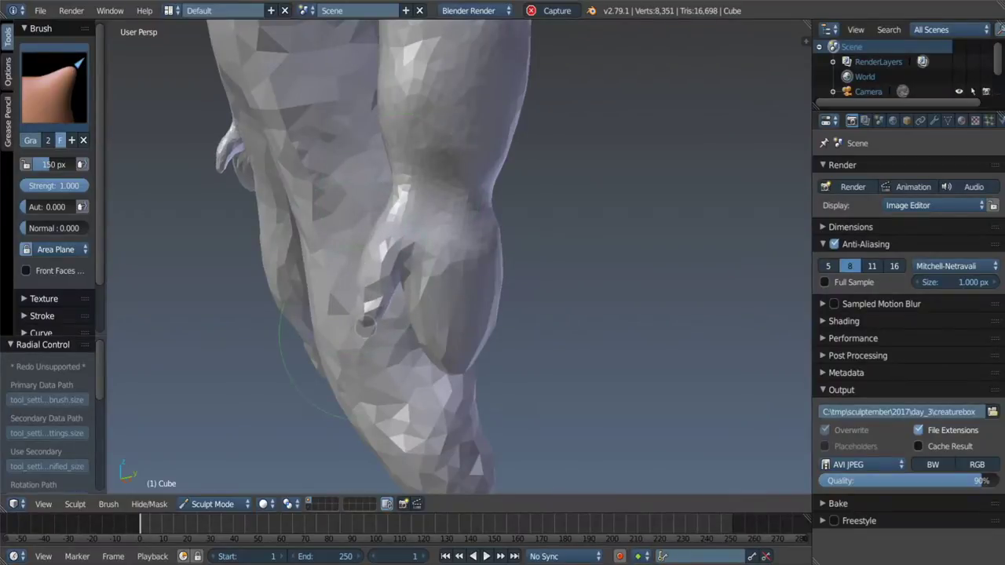
pyautogui.moveTo(373, 262); pyautogui.dragTo(332, 259, button='middle')
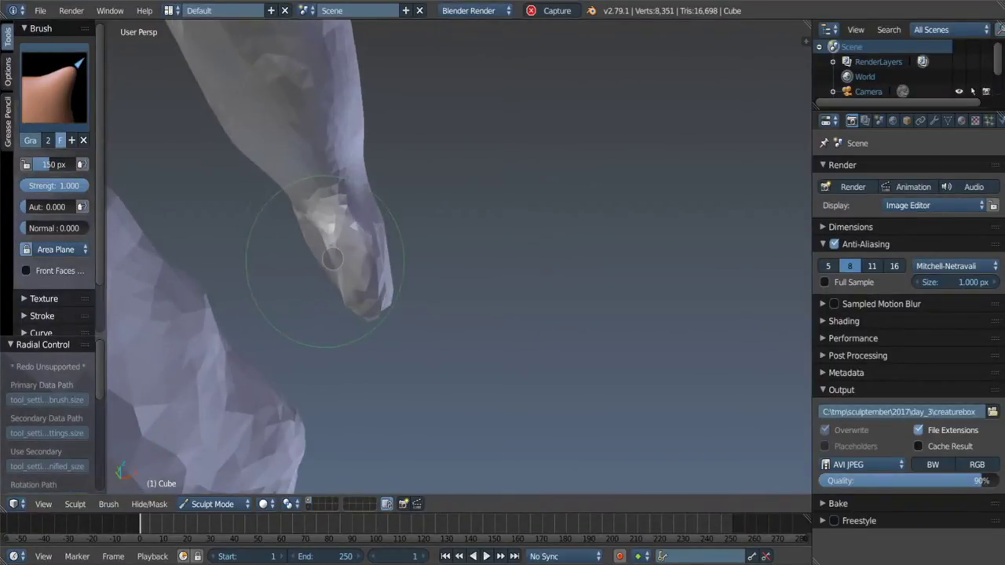
pyautogui.moveTo(348, 301)
pyautogui.mouseDown(button='middle')
pyautogui.moveTo(343, 229)
pyautogui.moveTo(460, 168)
pyautogui.moveTo(431, 186)
pyautogui.mouseUp(button='middle')
pyautogui.scroll(-3, 460, 168)
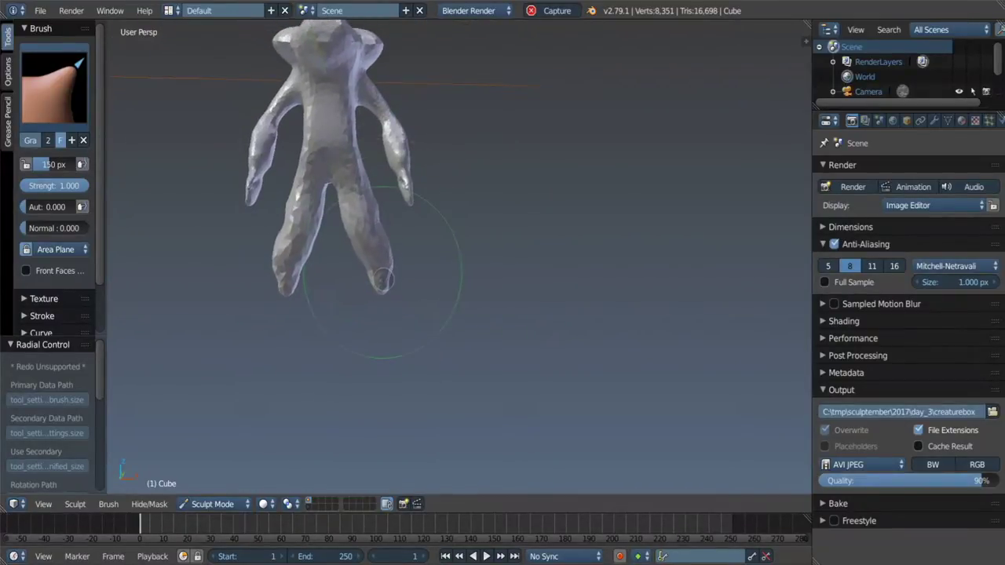
pyautogui.moveTo(376, 225)
pyautogui.mouseDown(button='middle')
pyautogui.moveTo(338, 168)
pyautogui.moveTo(242, 134)
pyautogui.moveTo(377, 167)
pyautogui.moveTo(521, 227)
pyautogui.moveTo(442, 249)
pyautogui.moveTo(462, 197)
pyautogui.moveTo(415, 191)
pyautogui.moveTo(325, 212)
pyautogui.moveTo(422, 203)
pyautogui.moveTo(428, 267)
pyautogui.mouseUp(button='middle')
pyautogui.scroll(2, 442, 249)
# Step: Set the Clay brush radius to 93 px
pyautogui.press('c')
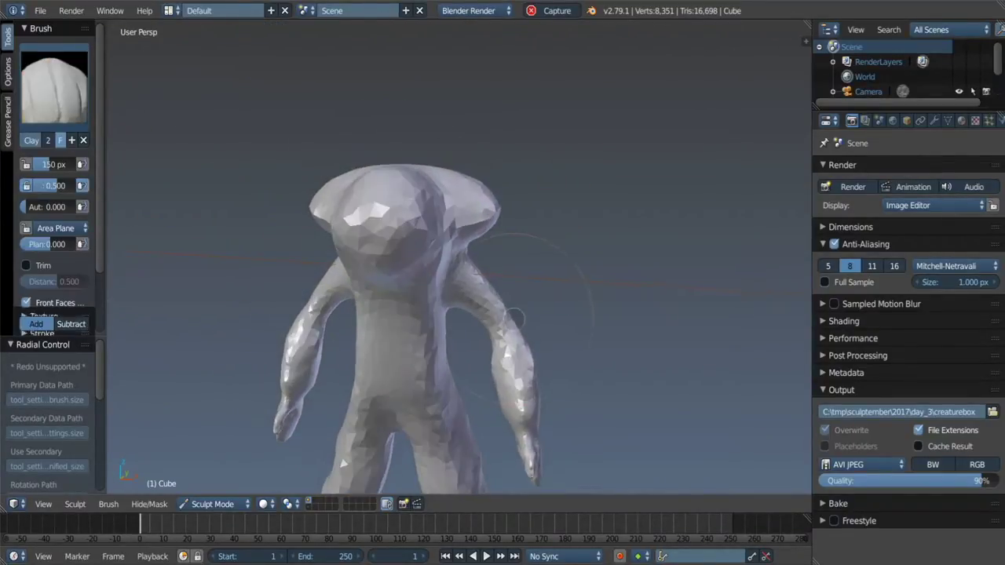
pyautogui.moveTo(462, 313); pyautogui.dragTo(439, 258, button='middle')
pyautogui.scroll(2, 439, 259)
pyautogui.press('f')
pyautogui.click(381, 208)
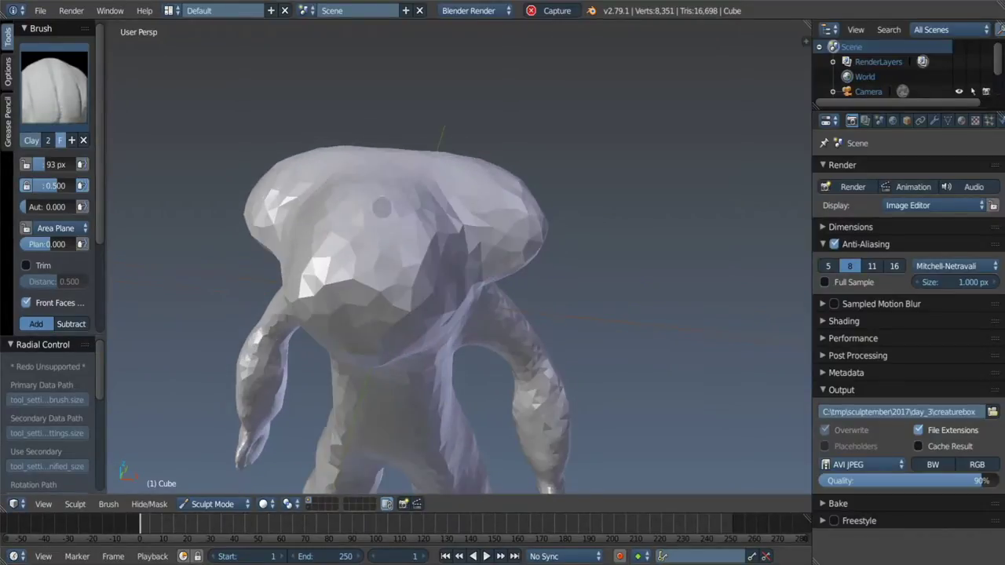
# Step: Build up clay on the head and smooth the fresh strokes
pyautogui.moveTo(435, 302); pyautogui.dragTo(448, 322, button='middle')
pyautogui.moveTo(447, 314); pyautogui.dragTo(453, 338)
pyautogui.moveTo(453, 338); pyautogui.dragTo(463, 318, button='middle')
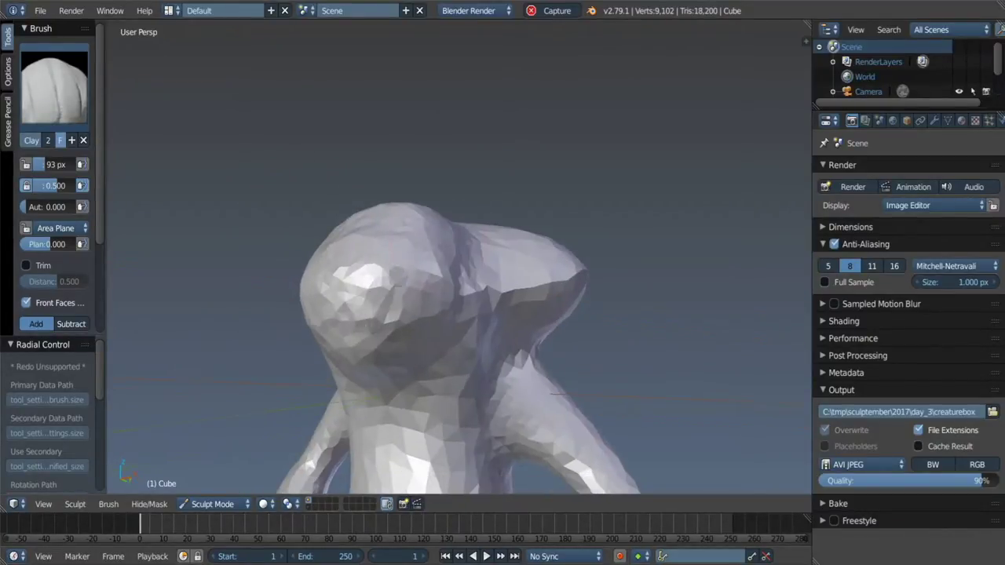
pyautogui.hotkey('shift', 's')
pyautogui.moveTo(474, 318); pyautogui.dragTo(460, 259)
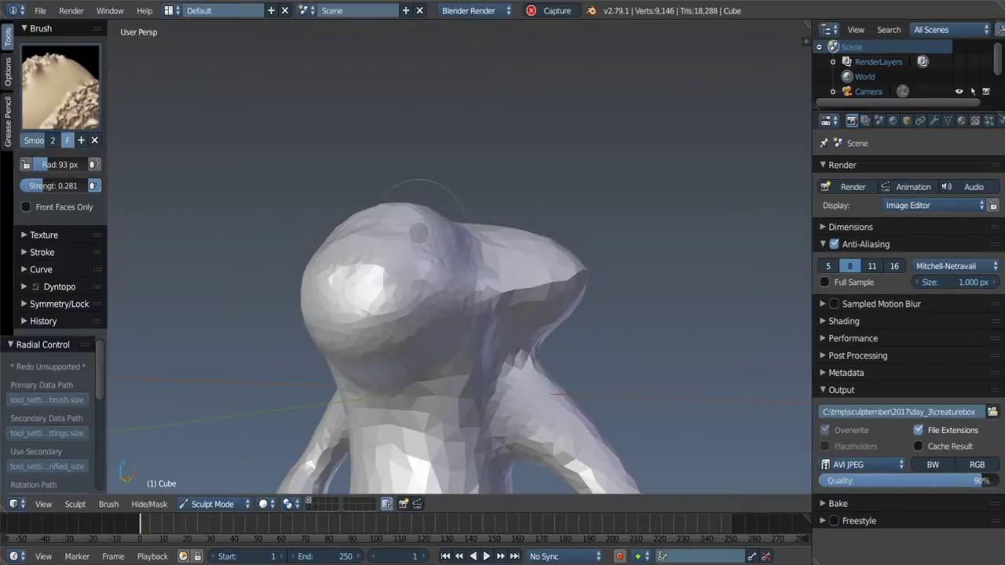
pyautogui.moveTo(418, 232); pyautogui.dragTo(292, 270, button='middle')
pyautogui.keyDown('shift'); pyautogui.moveTo(292, 270); pyautogui.dragTo(290, 259); pyautogui.keyUp('shift')
pyautogui.moveTo(291, 259)
pyautogui.mouseDown(button='middle')
pyautogui.moveTo(347, 302)
pyautogui.moveTo(368, 283)
pyautogui.moveTo(338, 291)
pyautogui.mouseUp(button='middle')
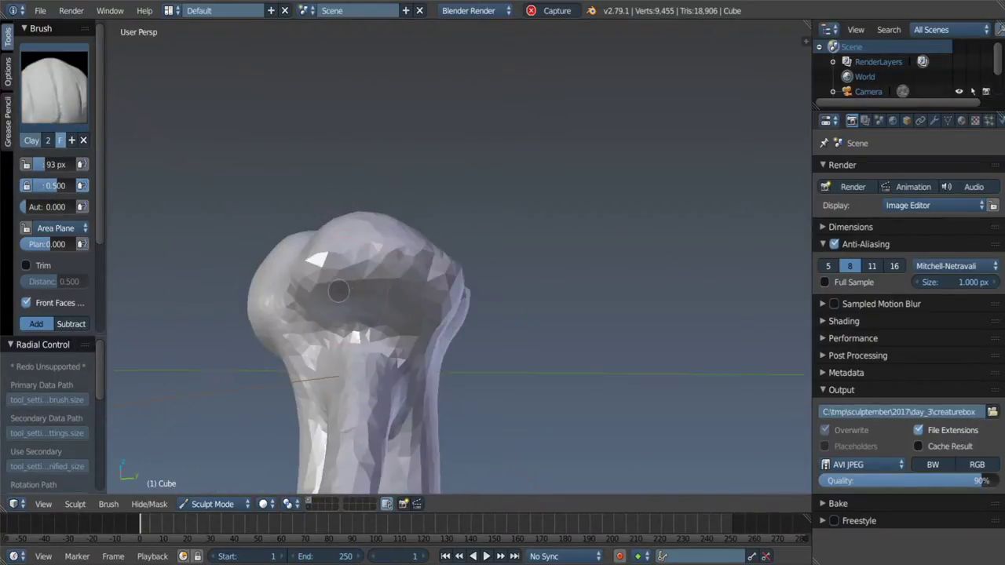
# Step: Add more clay mass to the head from several angles, undoing one stroke
pyautogui.moveTo(429, 387); pyautogui.dragTo(437, 369, button='middle')
pyautogui.moveTo(437, 368); pyautogui.dragTo(439, 357)
pyautogui.moveTo(439, 357); pyautogui.dragTo(436, 200, button='middle')
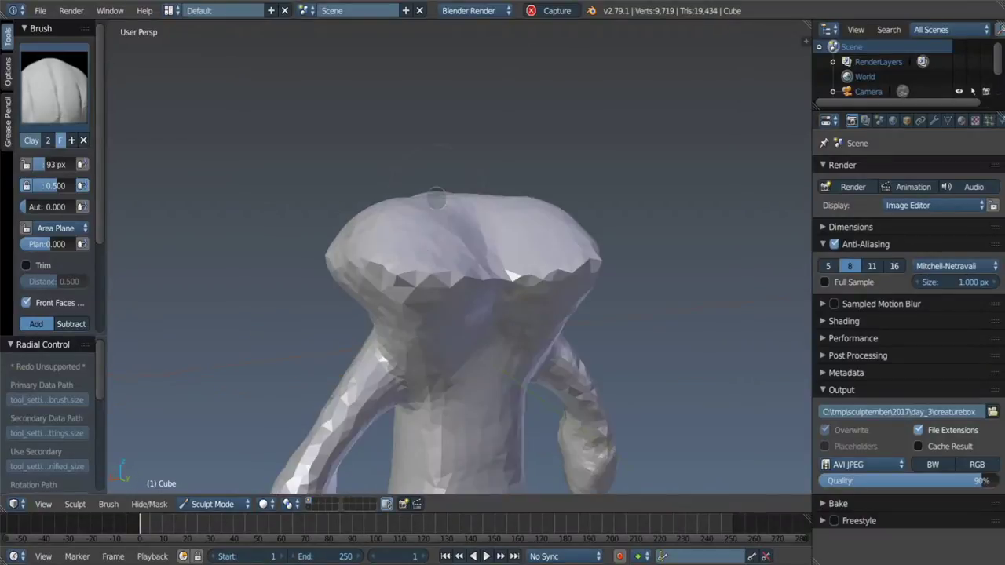
pyautogui.hotkey('ctrl', 'z')
pyautogui.hotkey('ctrl', 'z')
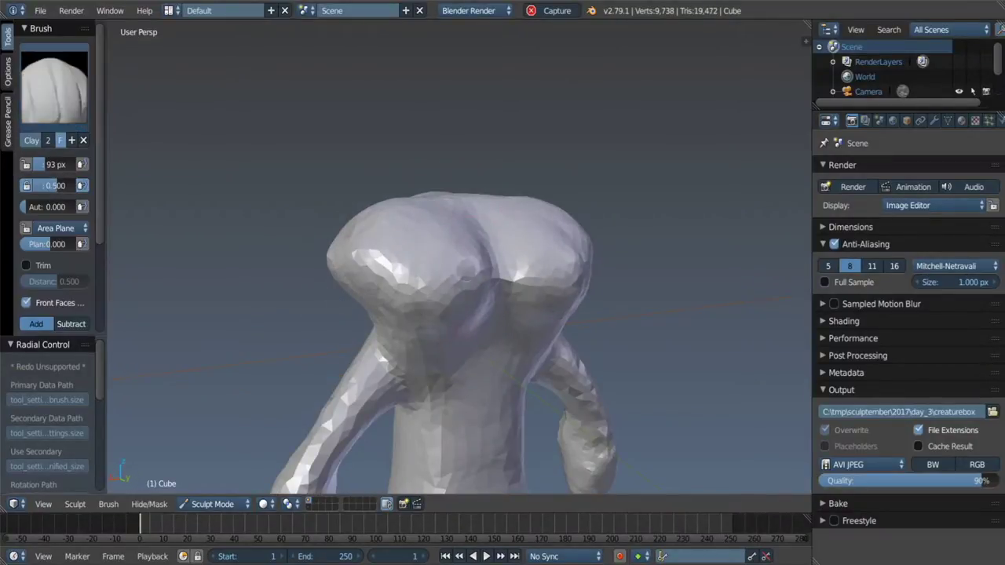
pyautogui.moveTo(456, 334)
pyautogui.mouseDown(button='middle')
pyautogui.moveTo(432, 248)
pyautogui.moveTo(449, 259)
pyautogui.moveTo(446, 239)
pyautogui.mouseUp(button='middle')
pyautogui.keyDown('shift'); pyautogui.moveTo(446, 239); pyautogui.dragTo(446, 234); pyautogui.keyUp('shift')
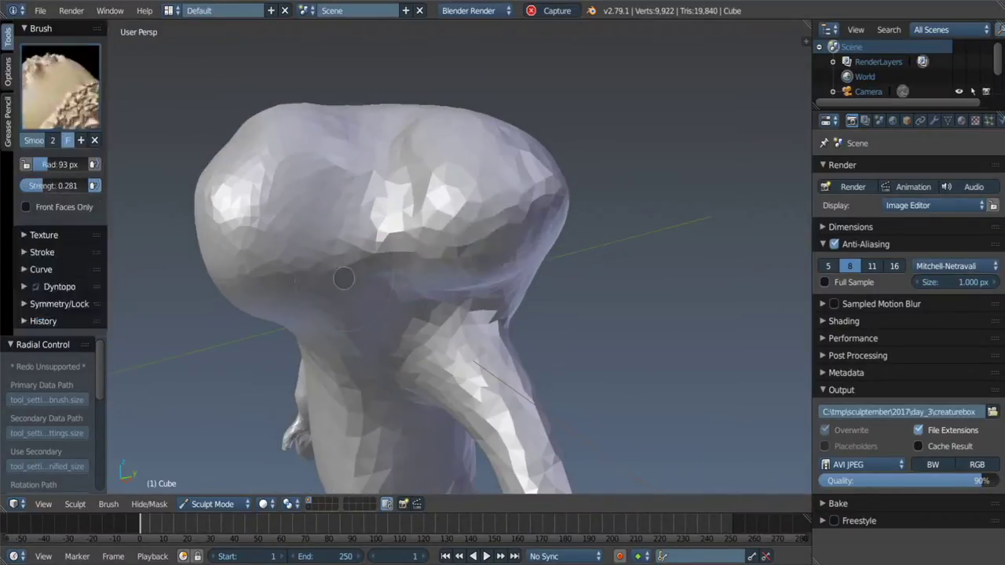
pyautogui.moveTo(376, 314); pyautogui.dragTo(349, 338, button='middle')
# Step: Carve creases between the head lobes and where the head meets the neck
pyautogui.hotkey('shift', 'c')
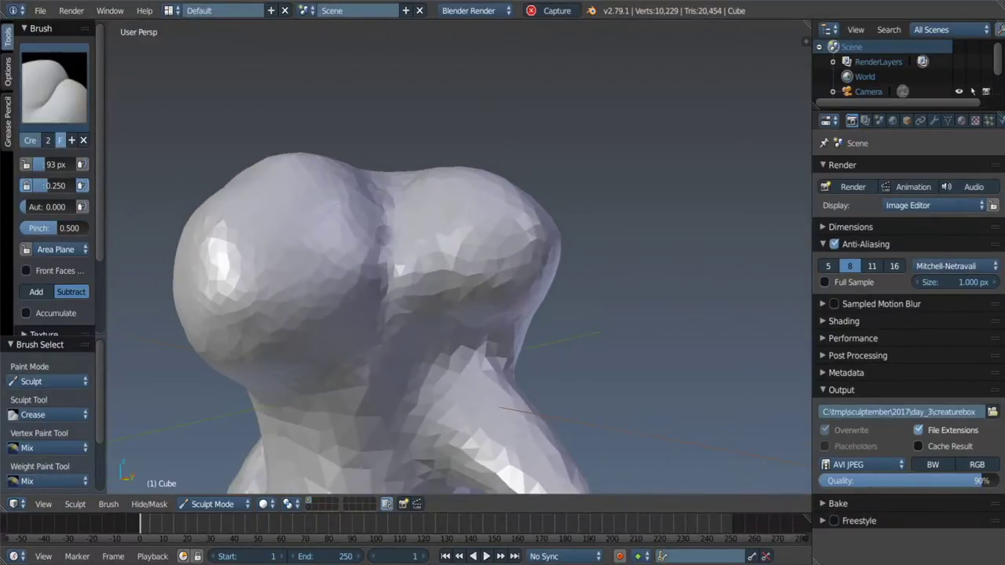
pyautogui.moveTo(412, 424); pyautogui.dragTo(408, 369)
pyautogui.moveTo(408, 369)
pyautogui.mouseDown(button='middle')
pyautogui.moveTo(332, 265)
pyautogui.moveTo(384, 239)
pyautogui.mouseUp(button='middle')
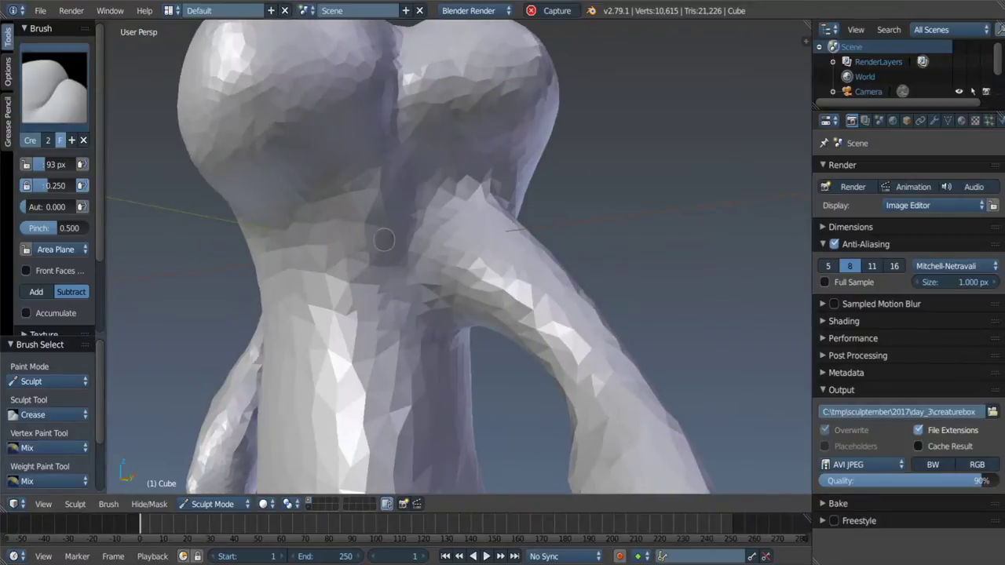
pyautogui.moveTo(392, 323); pyautogui.dragTo(391, 321)
pyautogui.moveTo(391, 321)
pyautogui.mouseDown(button='middle')
pyautogui.moveTo(365, 251)
pyautogui.moveTo(341, 289)
pyautogui.moveTo(364, 294)
pyautogui.mouseUp(button='middle')
pyautogui.scroll(-3, 366, 253)
pyautogui.scroll(3, 365, 251)
# Step: Add clay to the torso and arms and smooth the ribbed torso
pyautogui.press('c')
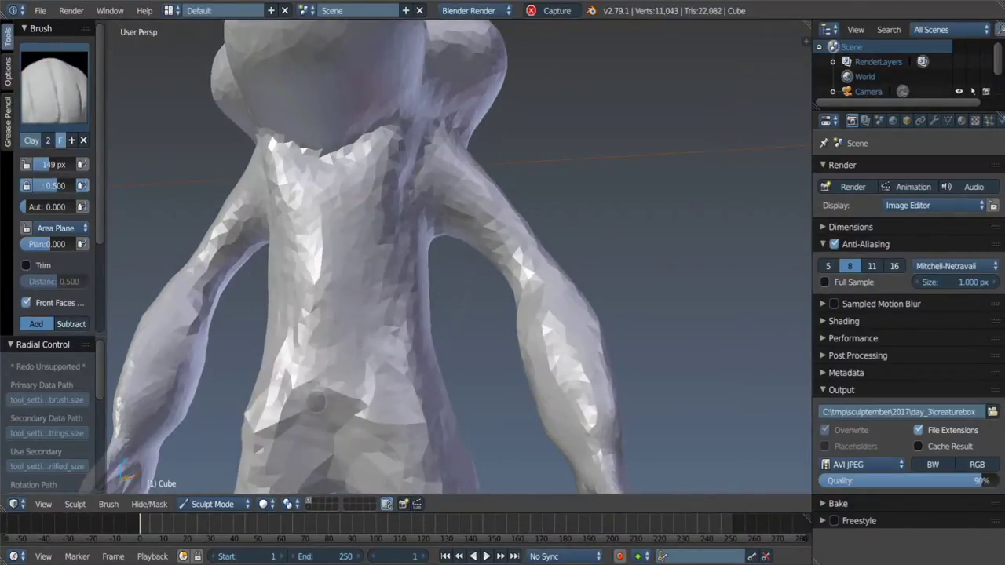
pyautogui.scroll(-4, 291, 314)
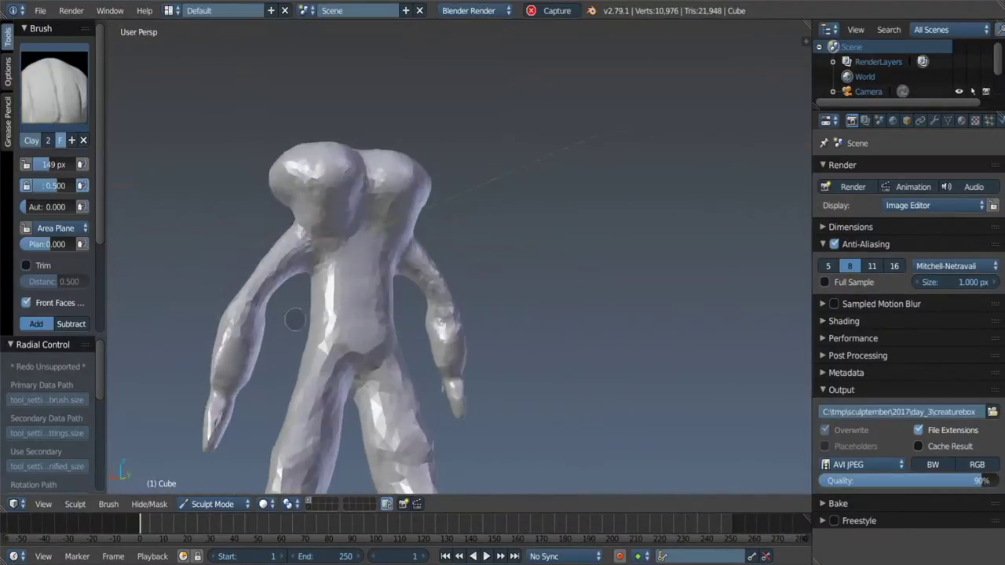
pyautogui.moveTo(292, 314); pyautogui.dragTo(326, 338, button='middle')
pyautogui.scroll(4, 326, 338)
pyautogui.moveTo(343, 305); pyautogui.dragTo(367, 354, button='middle')
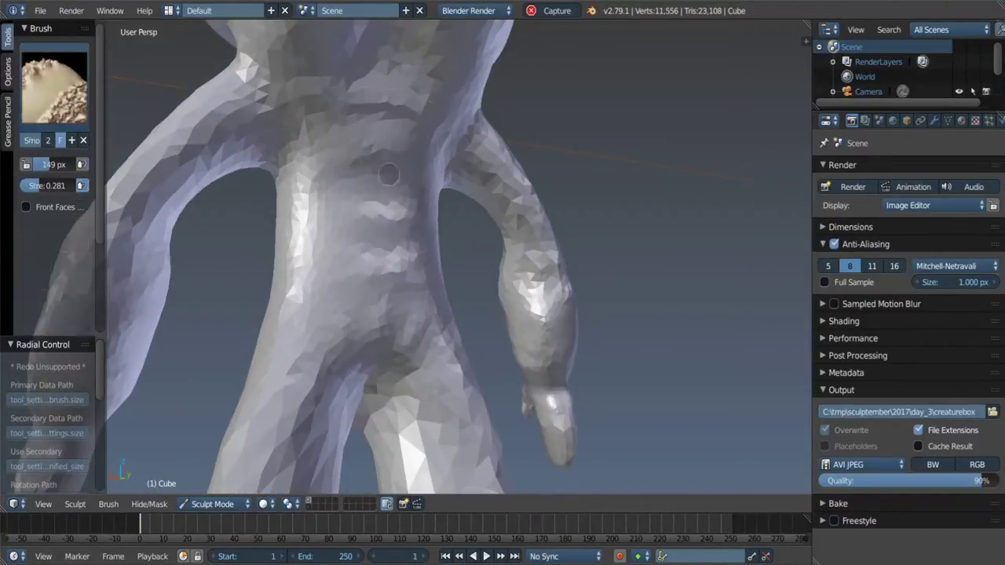
pyautogui.keyDown('shift'); pyautogui.moveTo(454, 329); pyautogui.dragTo(459, 393); pyautogui.keyUp('shift')
pyautogui.scroll(-3, 358, 306)
pyautogui.scroll(2, 359, 306)
pyautogui.scroll(3, 311, 186)
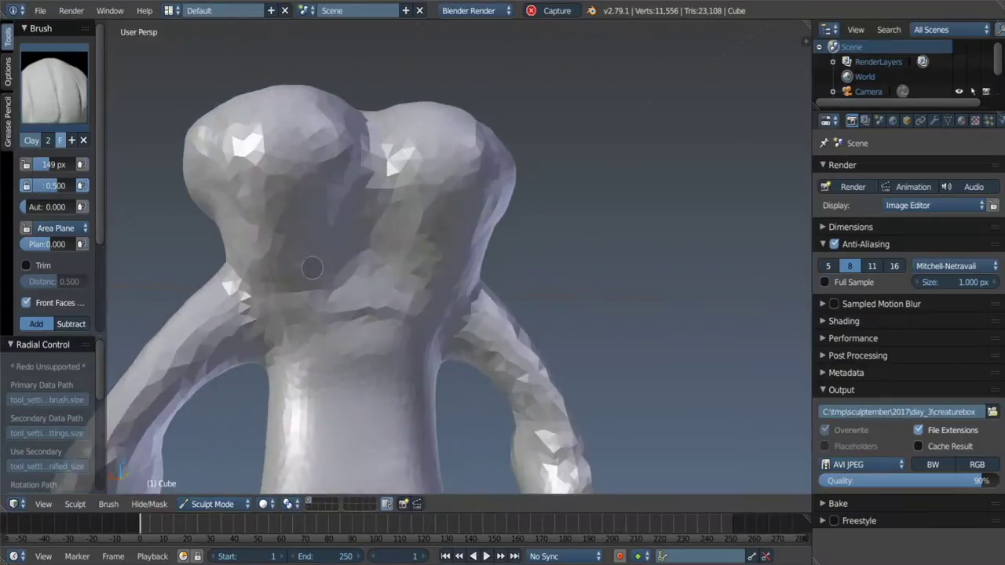
# Step: Build up clay on the side of the head and check the back
pyautogui.moveTo(303, 274); pyautogui.dragTo(227, 174, button='middle')
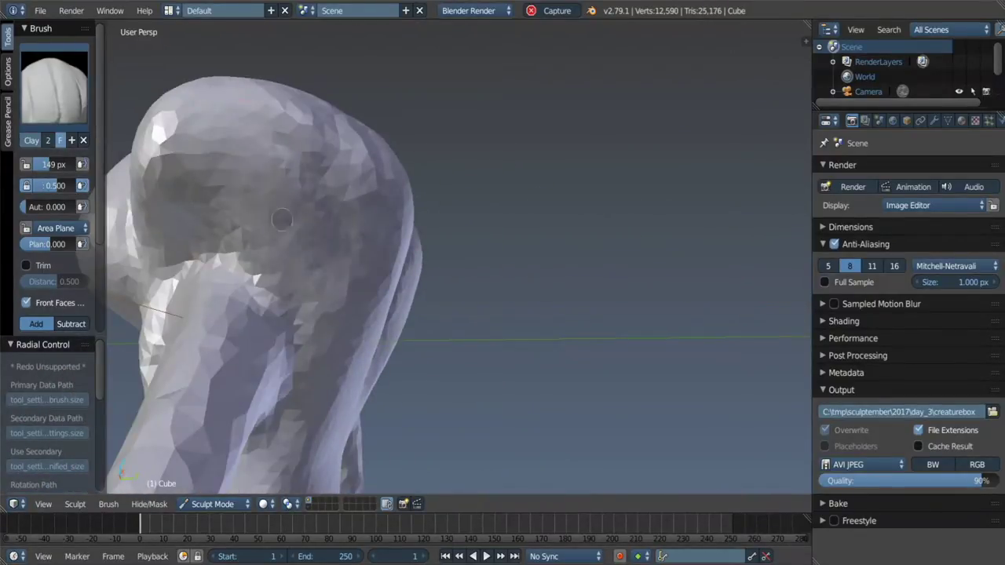
pyautogui.moveTo(331, 338)
pyautogui.mouseDown(button='middle')
pyautogui.moveTo(278, 202)
pyautogui.moveTo(346, 224)
pyautogui.moveTo(436, 233)
pyautogui.moveTo(291, 358)
pyautogui.moveTo(269, 252)
pyautogui.moveTo(266, 263)
pyautogui.moveTo(270, 226)
pyautogui.moveTo(385, 264)
pyautogui.moveTo(369, 270)
pyautogui.moveTo(364, 287)
pyautogui.mouseUp(button='middle')
pyautogui.scroll(-3, 278, 202)
pyautogui.scroll(3, 311, 217)
pyautogui.scroll(-3, 311, 217)
pyautogui.scroll(3, 346, 224)
pyautogui.press('g')
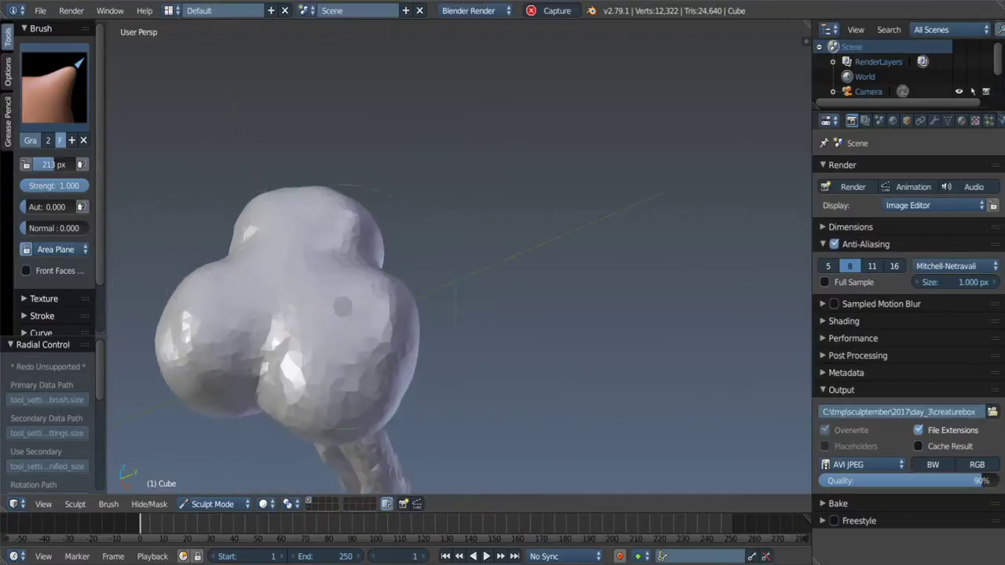
# Step: Add clay beneath the head and smooth the bumpy spots on its lobes
pyautogui.press('c')
pyautogui.moveTo(420, 270)
pyautogui.mouseDown(button='middle')
pyautogui.moveTo(404, 283)
pyautogui.moveTo(400, 206)
pyautogui.mouseUp(button='middle')
pyautogui.moveTo(394, 336)
pyautogui.mouseDown(button='middle')
pyautogui.moveTo(348, 386)
pyautogui.moveTo(336, 314)
pyautogui.moveTo(361, 305)
pyautogui.mouseUp(button='middle')
pyautogui.keyDown('shift'); pyautogui.moveTo(361, 305); pyautogui.dragTo(324, 351); pyautogui.keyUp('shift')
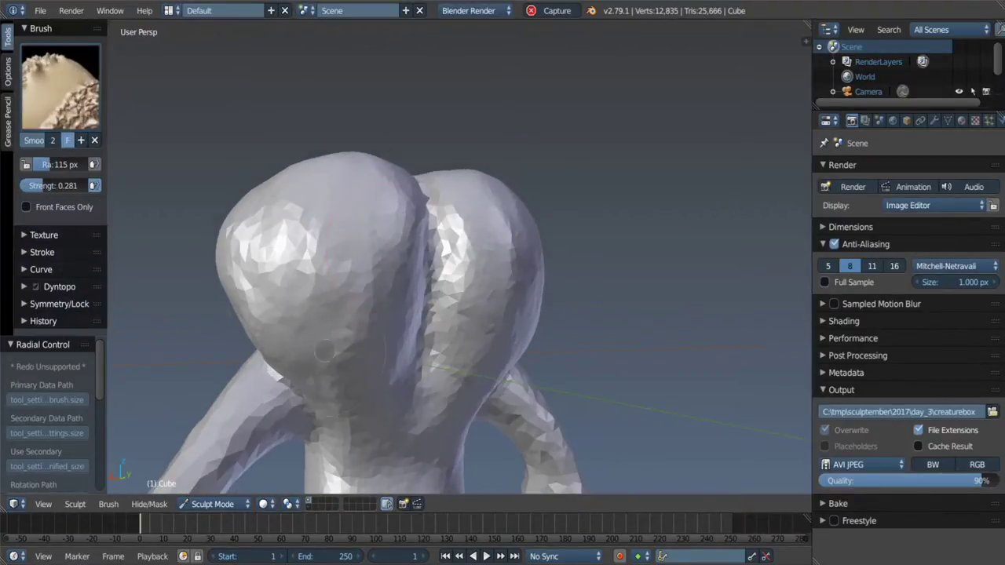
pyautogui.moveTo(296, 267); pyautogui.dragTo(236, 255, button='middle')
pyautogui.keyDown('shift'); pyautogui.moveTo(252, 264); pyautogui.dragTo(238, 245); pyautogui.keyUp('shift')
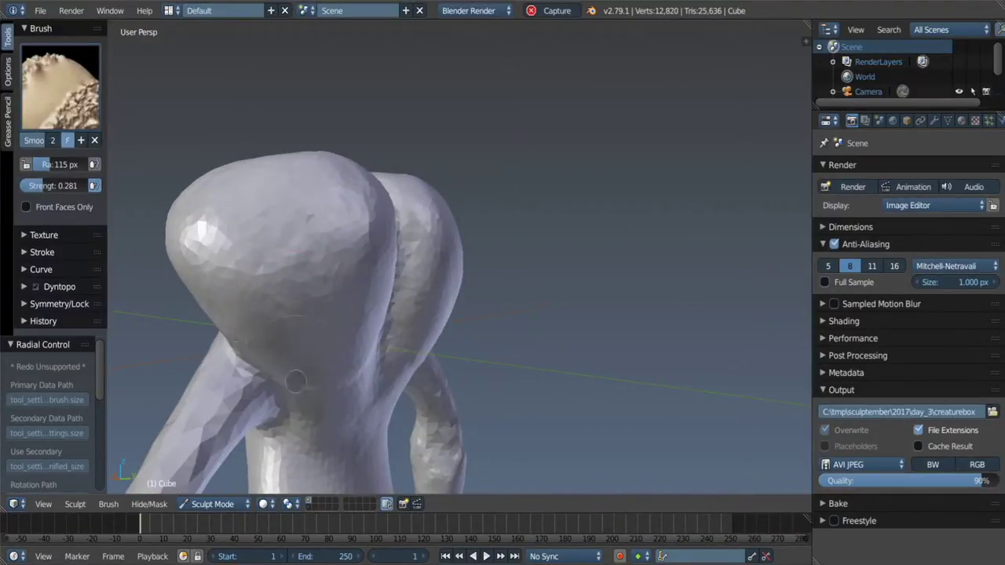
pyautogui.moveTo(238, 245)
pyautogui.mouseDown(button='middle')
pyautogui.moveTo(475, 305)
pyautogui.moveTo(408, 271)
pyautogui.moveTo(423, 253)
pyautogui.moveTo(394, 252)
pyautogui.moveTo(398, 192)
pyautogui.moveTo(388, 224)
pyautogui.moveTo(460, 265)
pyautogui.moveTo(470, 259)
pyautogui.moveTo(428, 264)
pyautogui.moveTo(419, 260)
pyautogui.moveTo(567, 219)
pyautogui.moveTo(401, 264)
pyautogui.moveTo(412, 251)
pyautogui.moveTo(404, 218)
pyautogui.mouseUp(button='middle')
pyautogui.press('g')
# Step: Add a small clay stroke under the head and inspect the torso and arms
pyautogui.press('c')
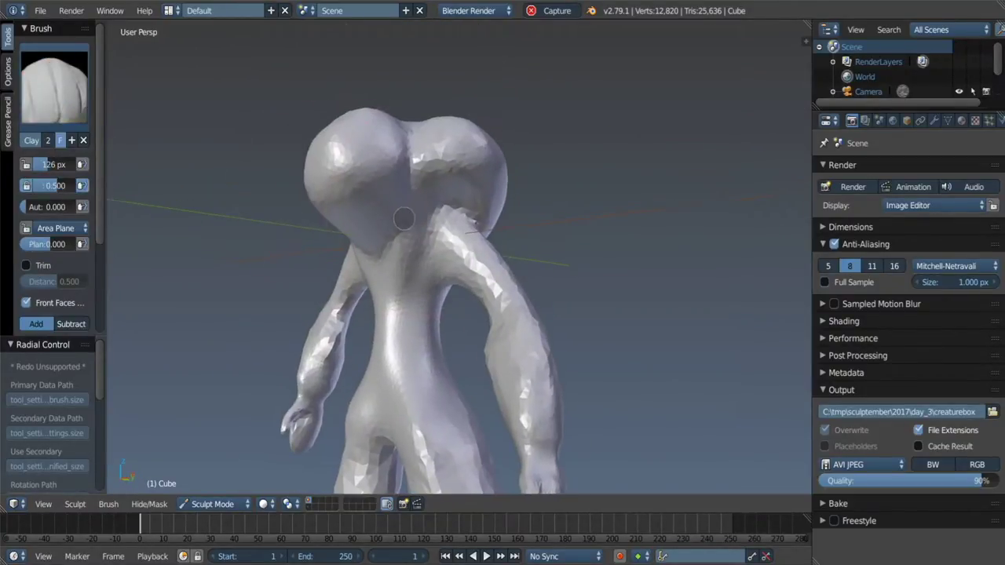
pyautogui.scroll(3, 403, 218)
pyautogui.scroll(2, 413, 224)
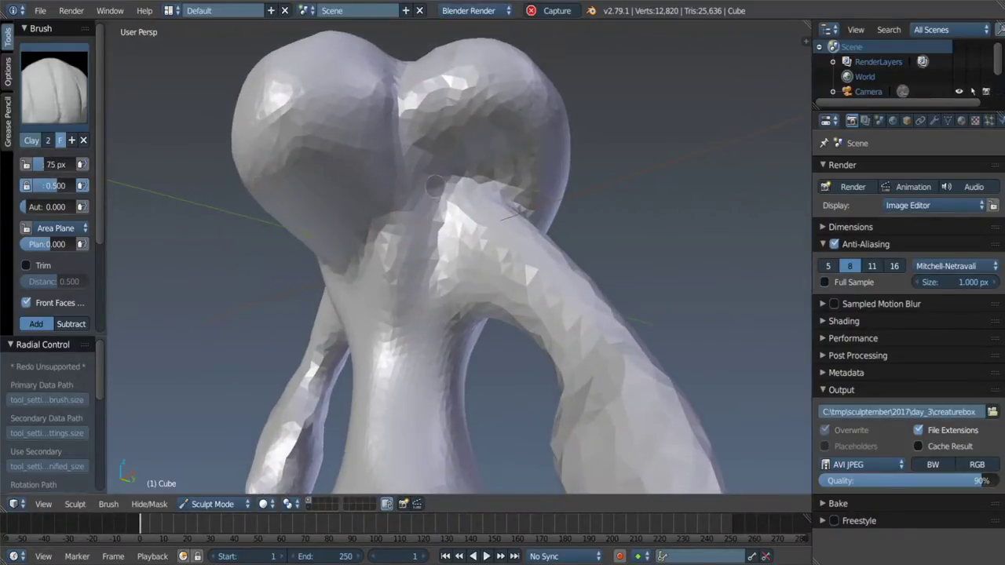
pyautogui.moveTo(404, 265); pyautogui.dragTo(406, 218, button='middle')
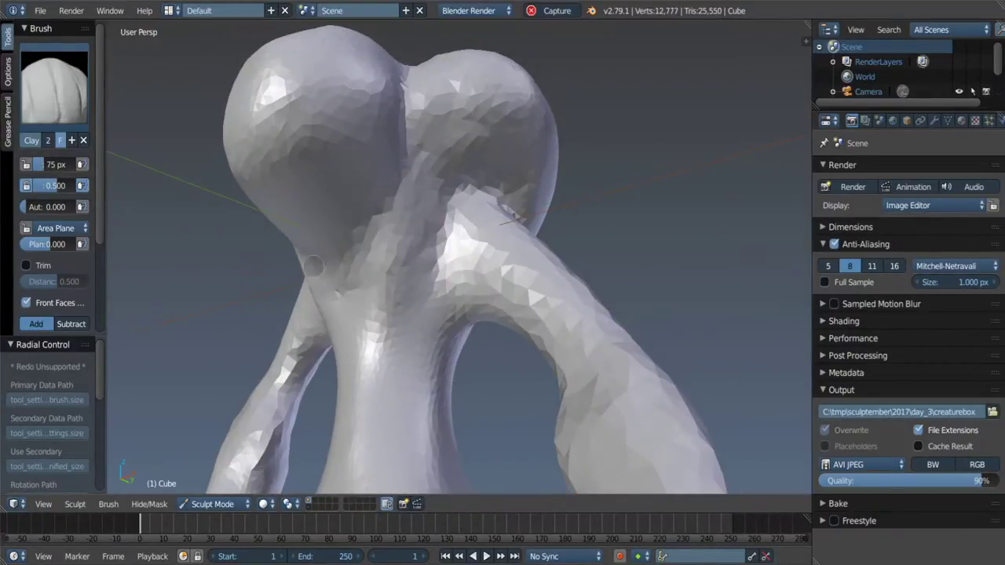
pyautogui.moveTo(313, 266); pyautogui.dragTo(283, 228)
pyautogui.moveTo(423, 228); pyautogui.dragTo(424, 219, button='middle')
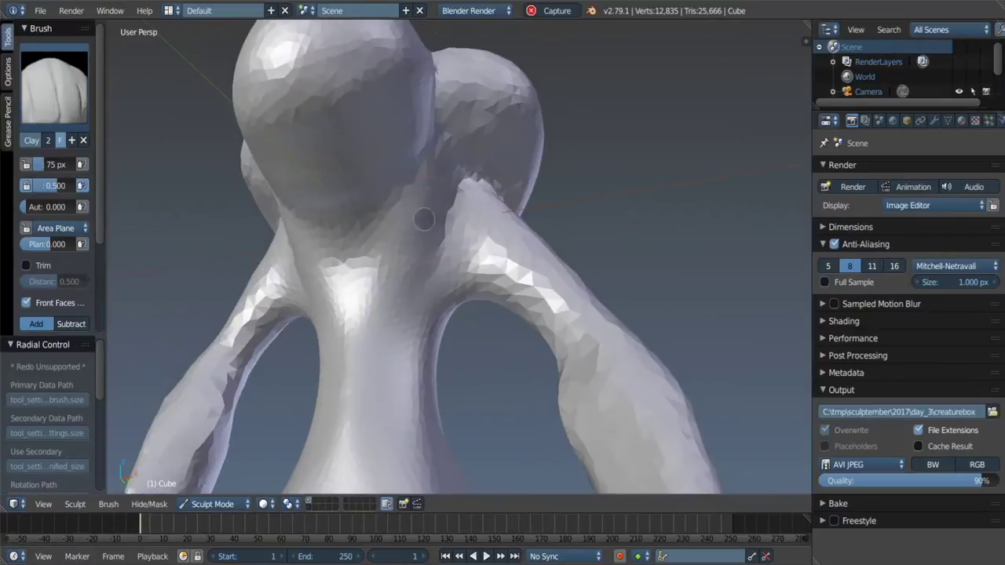
pyautogui.hotkey('shift', 'c')
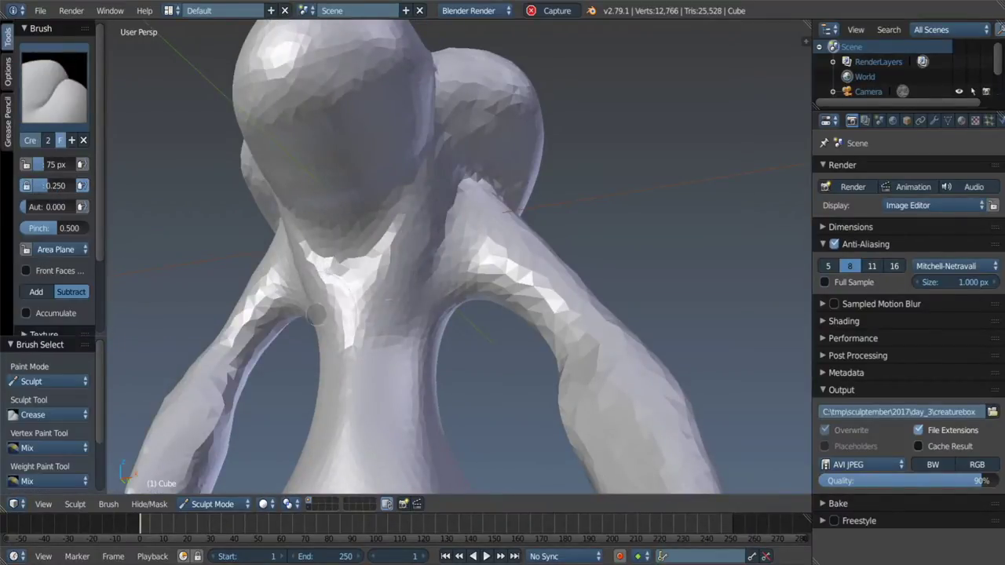
pyautogui.moveTo(361, 329)
pyautogui.mouseDown(button='middle')
pyautogui.moveTo(350, 206)
pyautogui.moveTo(393, 248)
pyautogui.moveTo(368, 268)
pyautogui.mouseUp(button='middle')
pyautogui.press('g')
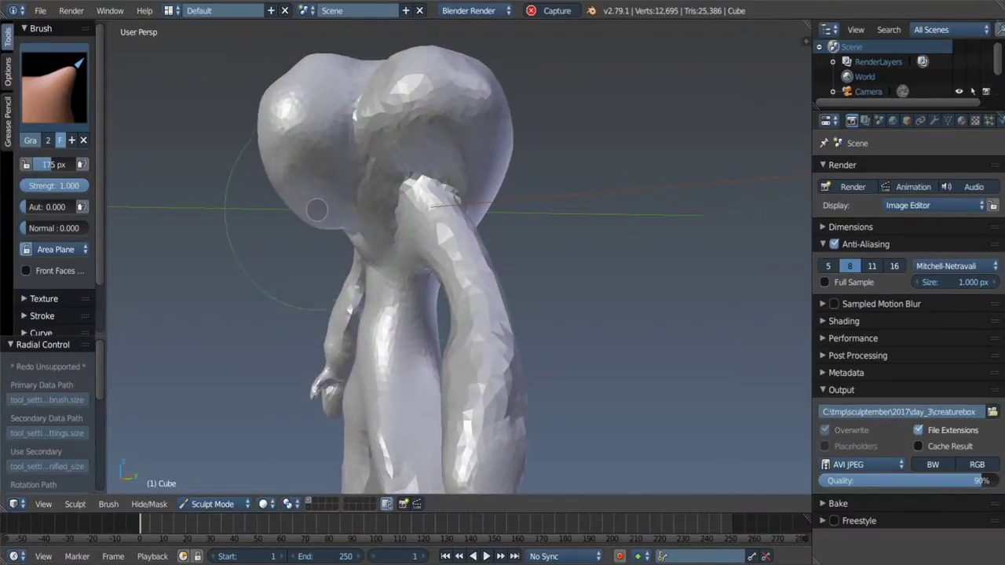
# Step: Orbit and zoom to view the head and arms from above and below
pyautogui.moveTo(316, 210)
pyautogui.mouseDown(button='middle')
pyautogui.moveTo(415, 208)
pyautogui.moveTo(362, 189)
pyautogui.moveTo(364, 253)
pyautogui.mouseUp(button='middle')
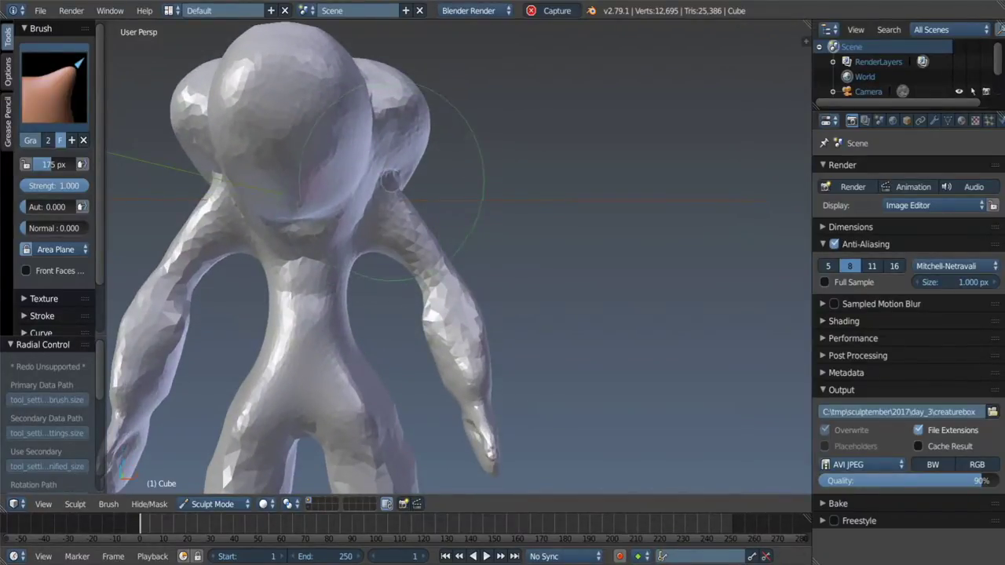
pyautogui.moveTo(385, 146); pyautogui.dragTo(409, 248, button='middle')
pyautogui.scroll(-3, 410, 171)
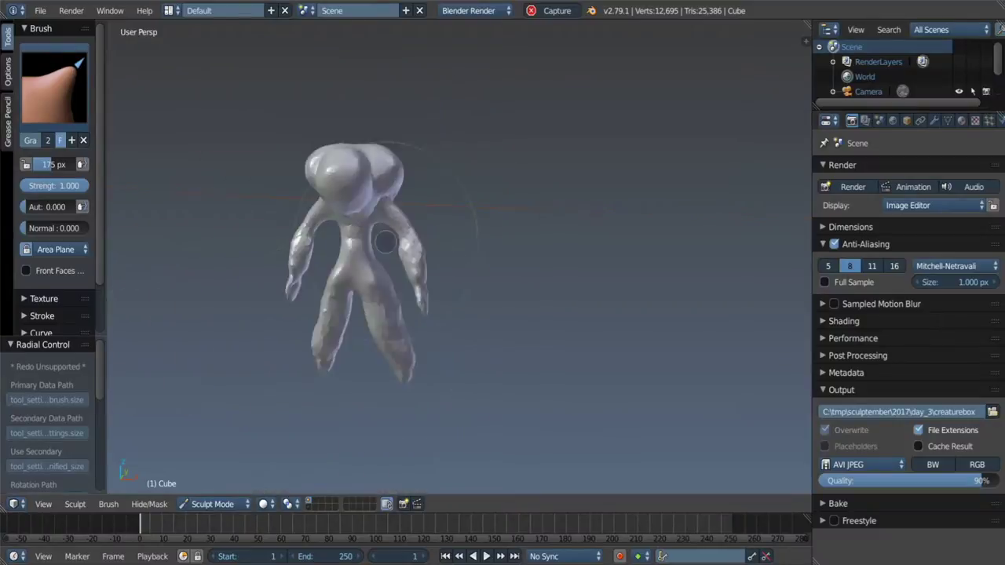
pyautogui.scroll(2, 409, 248)
pyautogui.scroll(2, 408, 248)
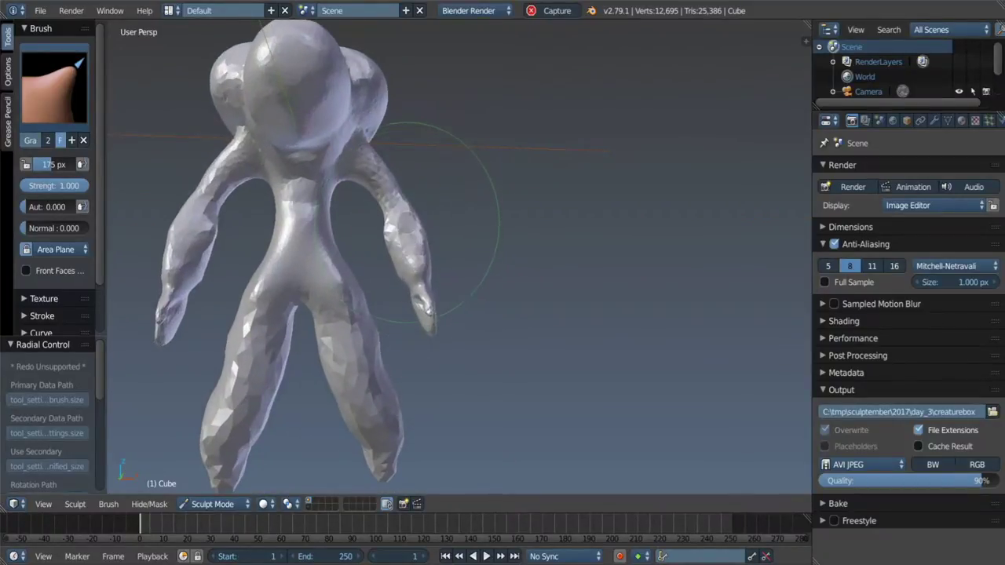
pyautogui.moveTo(433, 340); pyautogui.dragTo(337, 290, button='middle')
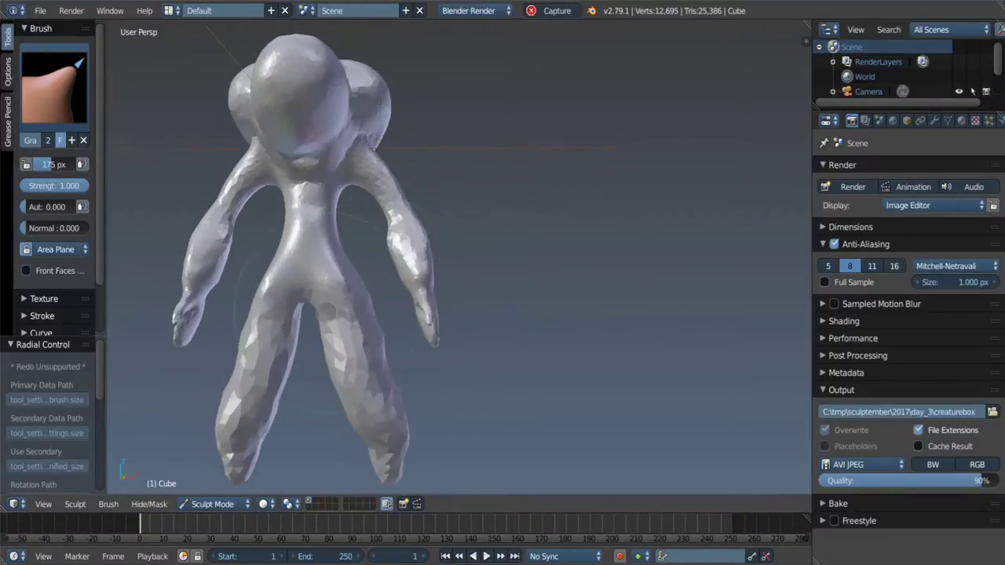
pyautogui.scroll(4, 330, 282)
pyautogui.scroll(-2, 387, 295)
pyautogui.scroll(-2, 388, 295)
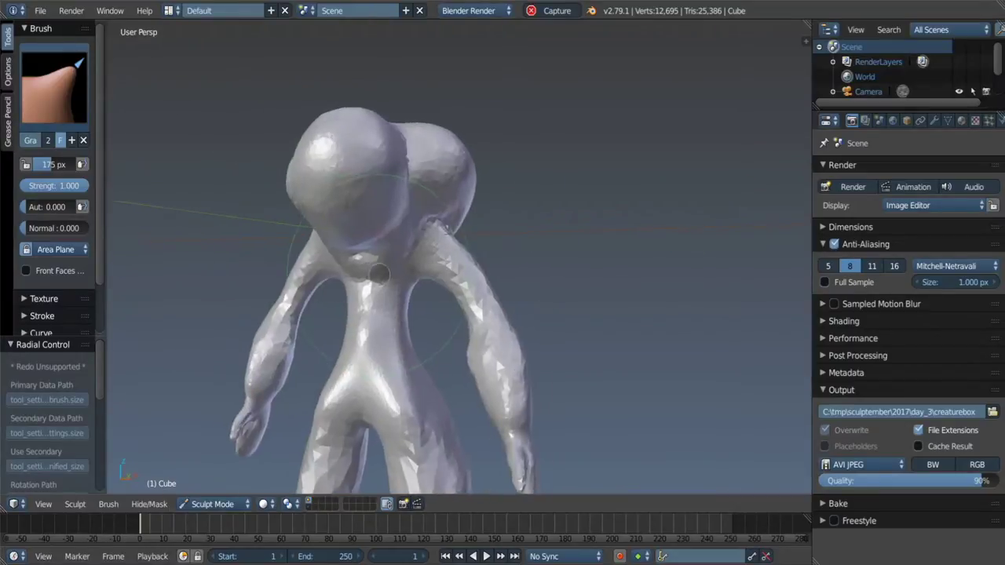
pyautogui.scroll(2, 377, 274)
# Step: Shrink the Clay brush to 62 px and dab clay at the shoulder joint
pyautogui.press('c')
pyautogui.press('f')
pyautogui.click(403, 269)
pyautogui.scroll(5, 401, 269)
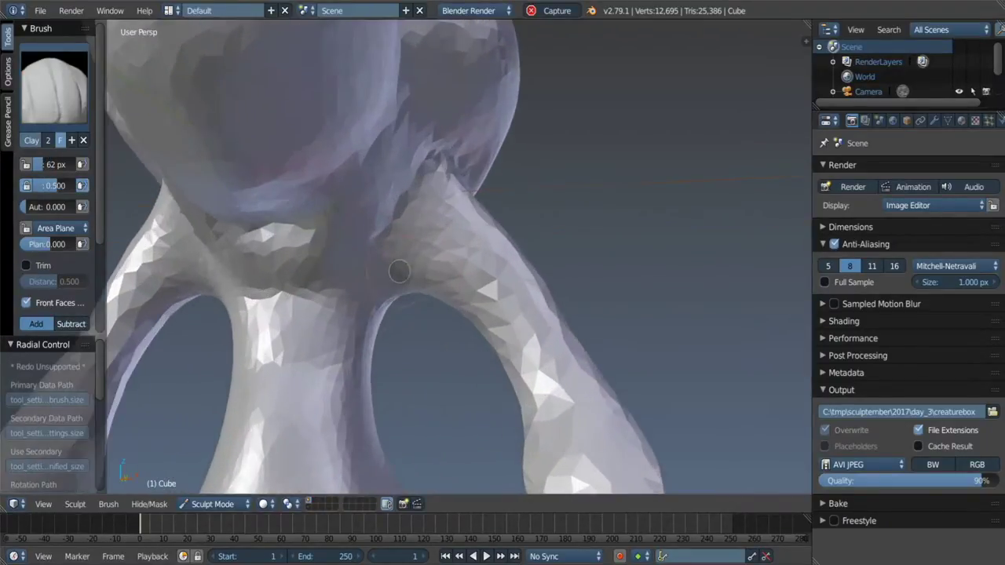
pyautogui.scroll(-3, 447, 239)
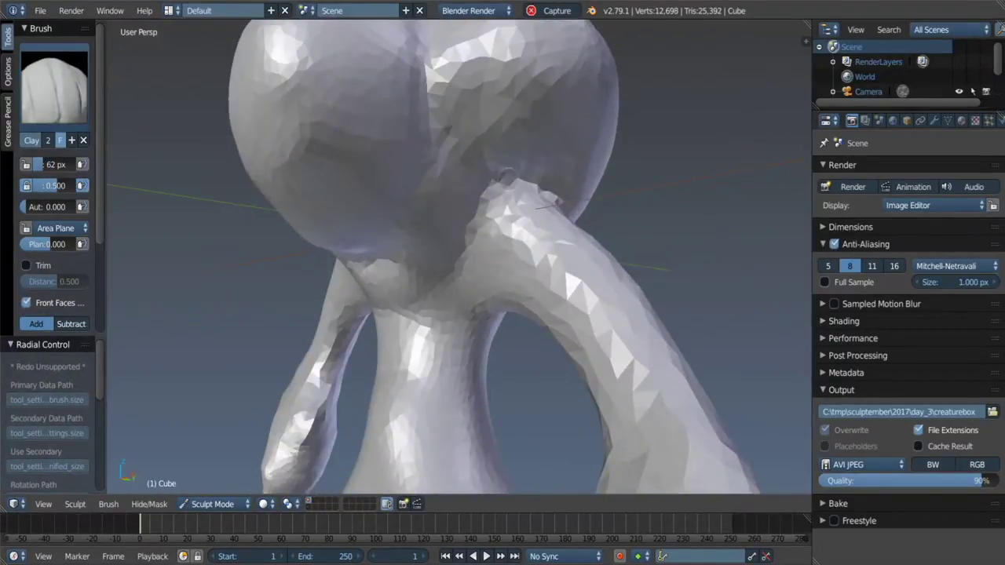
pyautogui.click(557, 187)
pyautogui.moveTo(558, 187)
pyautogui.mouseDown(button='middle')
pyautogui.moveTo(518, 197)
pyautogui.moveTo(565, 179)
pyautogui.mouseUp(button='middle')
pyautogui.click(565, 179)
# Step: Build up clay where the arm meets the head from several angles
pyautogui.moveTo(469, 247)
pyautogui.mouseDown(button='middle')
pyautogui.moveTo(542, 212)
pyautogui.moveTo(559, 245)
pyautogui.moveTo(567, 234)
pyautogui.mouseUp(button='middle')
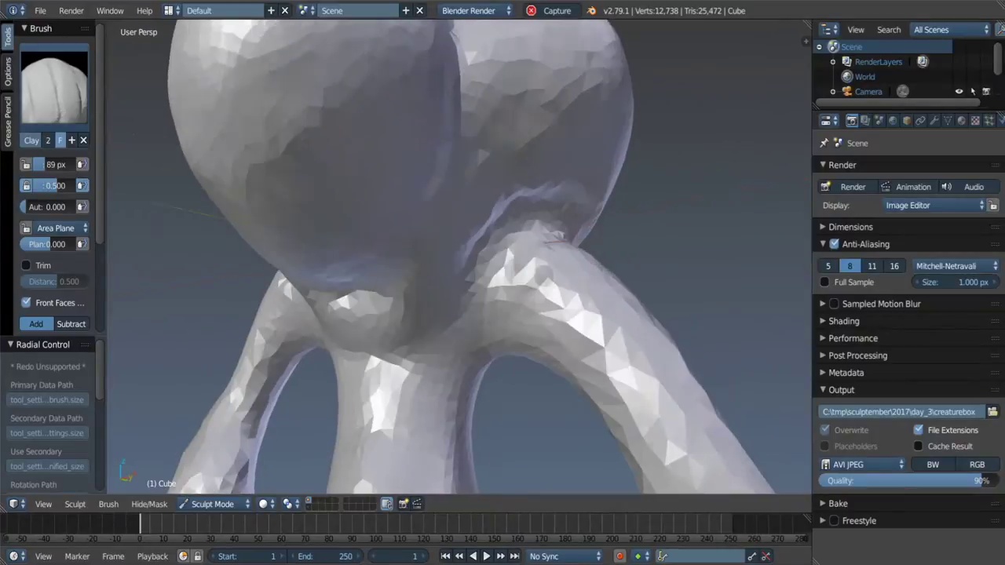
pyautogui.moveTo(566, 234); pyautogui.dragTo(573, 240)
pyautogui.moveTo(573, 239); pyautogui.dragTo(603, 239, button='middle')
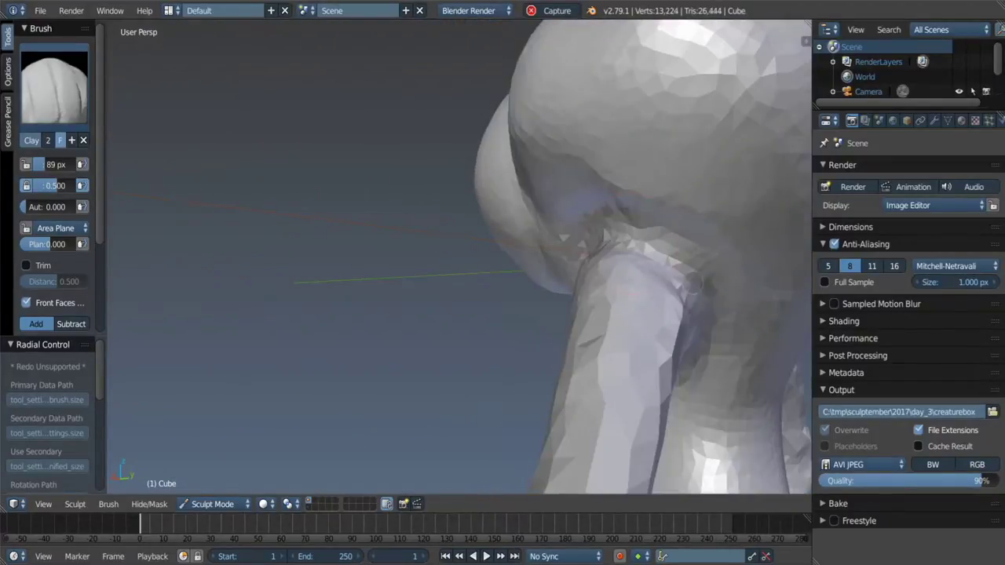
pyautogui.moveTo(693, 285); pyautogui.dragTo(686, 314)
pyautogui.moveTo(686, 314); pyautogui.dragTo(711, 364, button='middle')
pyautogui.moveTo(685, 292); pyautogui.dragTo(635, 337)
pyautogui.moveTo(636, 338)
pyautogui.mouseDown(button='middle')
pyautogui.moveTo(727, 314)
pyautogui.moveTo(592, 306)
pyautogui.moveTo(667, 282)
pyautogui.mouseUp(button='middle')
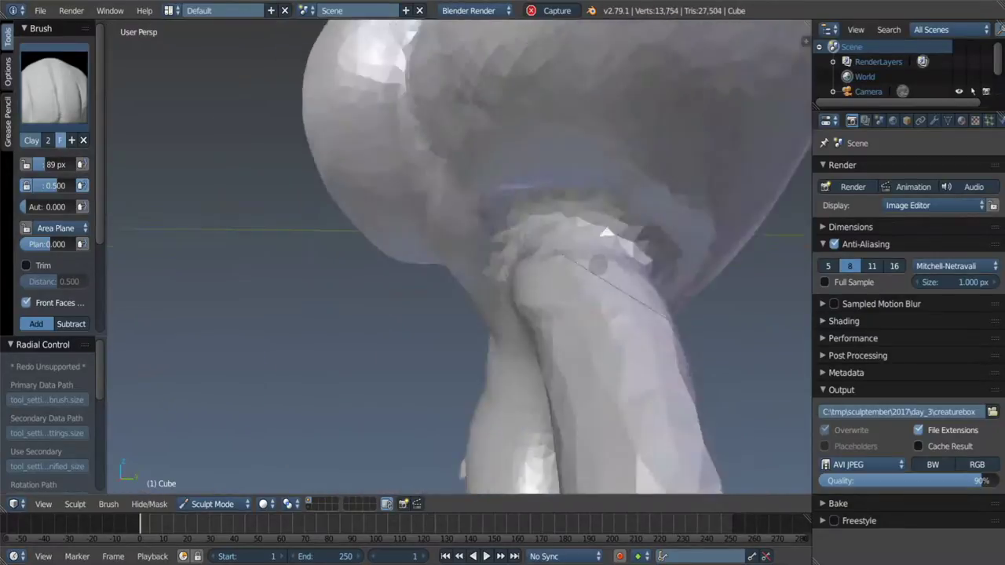
pyautogui.moveTo(660, 267); pyautogui.dragTo(635, 330)
# Step: Add clay to the shoulder and smooth the built-up surface
pyautogui.hotkey('shift', 's')
pyautogui.moveTo(689, 280); pyautogui.dragTo(628, 299, button='middle')
pyautogui.moveTo(659, 282); pyautogui.dragTo(612, 322)
pyautogui.press('c')
pyautogui.moveTo(612, 259)
pyautogui.mouseDown(button='middle')
pyautogui.moveTo(577, 298)
pyautogui.moveTo(534, 252)
pyautogui.moveTo(558, 180)
pyautogui.mouseUp(button='middle')
pyautogui.hotkey('shift', 'c')
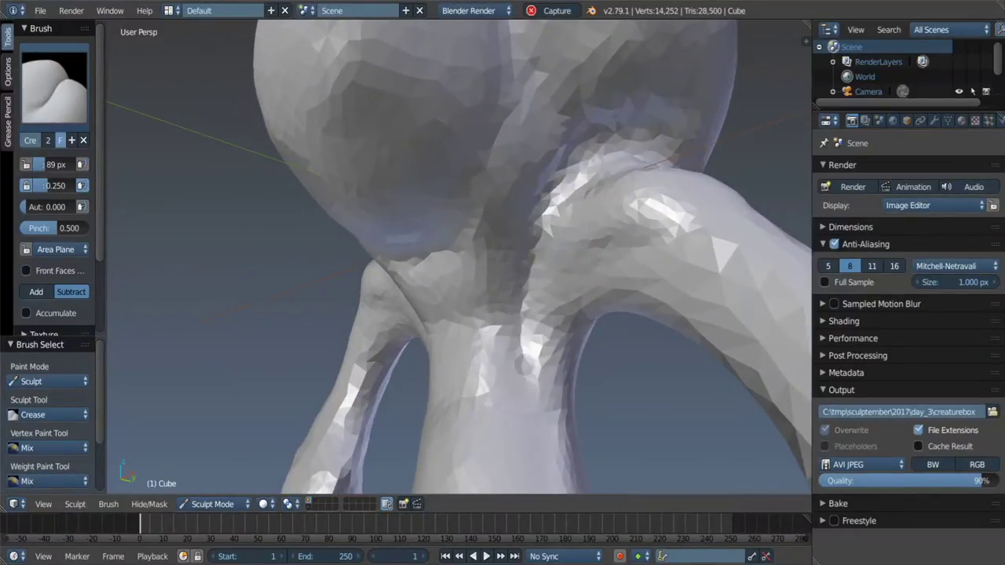
pyautogui.scroll(-5, 528, 267)
pyautogui.scroll(3, 510, 298)
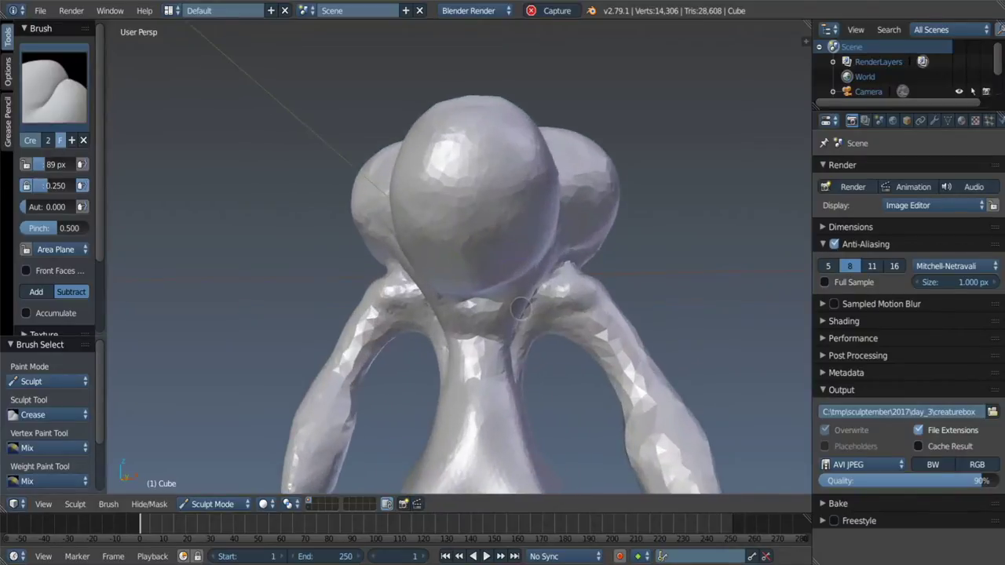
pyautogui.scroll(2, 497, 320)
# Step: Build up more clay over the shoulder and check it from below and the side
pyautogui.press('s')
pyautogui.moveTo(497, 320); pyautogui.dragTo(471, 310, button='middle')
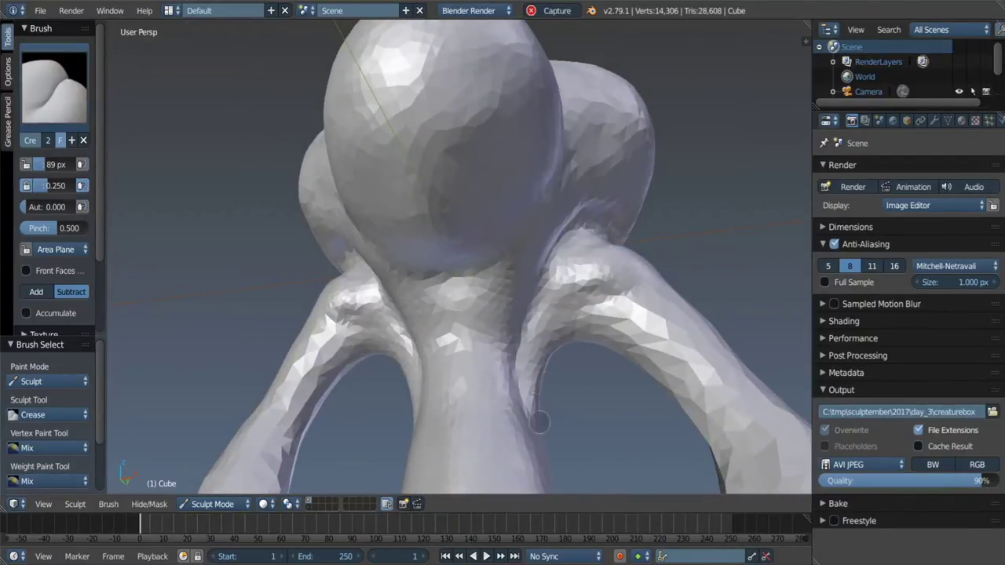
pyautogui.moveTo(541, 415); pyautogui.dragTo(549, 373, button='middle')
pyautogui.scroll(2, 601, 348)
pyautogui.moveTo(602, 348)
pyautogui.mouseDown(button='middle')
pyautogui.moveTo(567, 354)
pyautogui.moveTo(579, 308)
pyautogui.mouseUp(button='middle')
pyautogui.press('c')
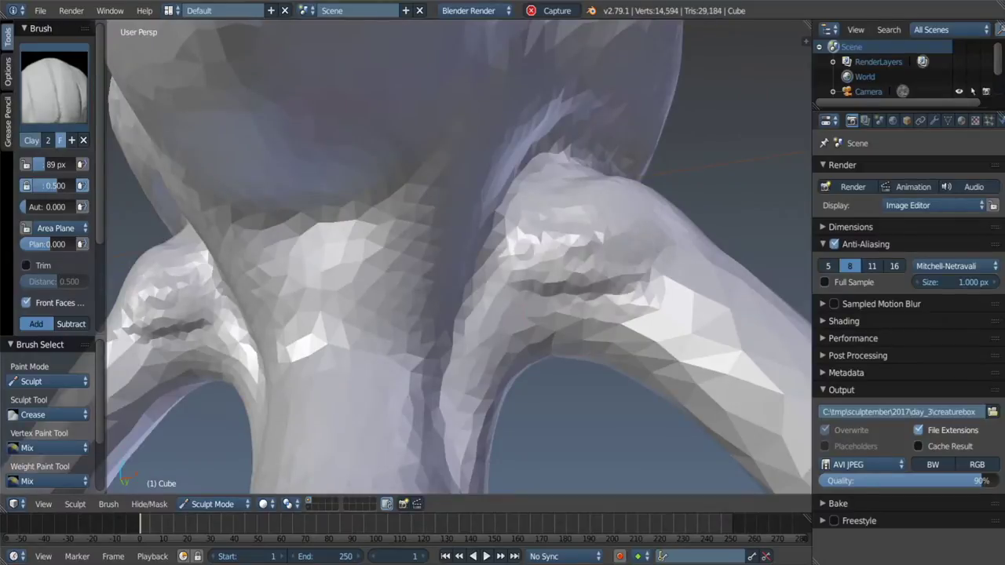
pyautogui.moveTo(628, 270); pyautogui.dragTo(560, 331)
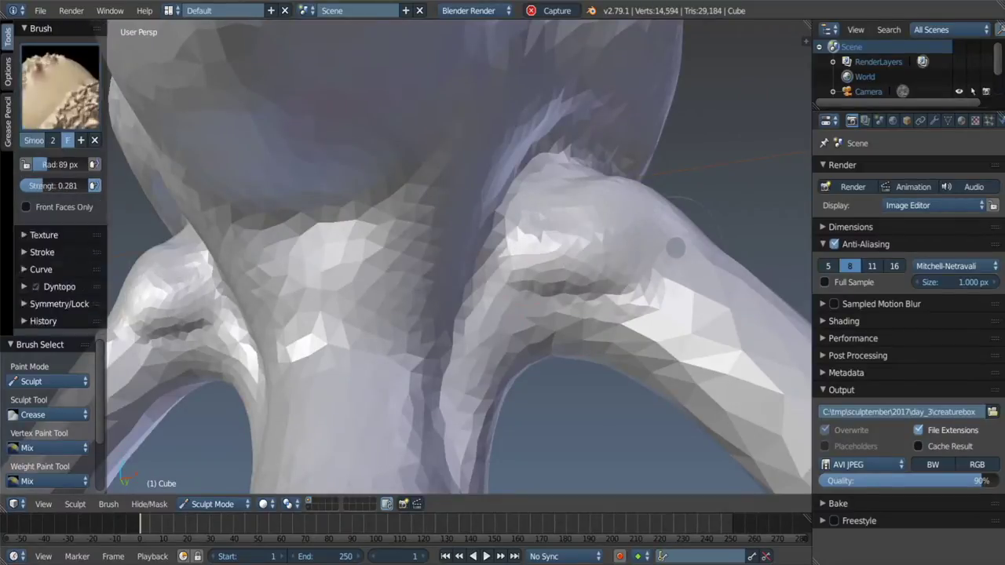
pyautogui.moveTo(560, 332); pyautogui.dragTo(555, 330, button='middle')
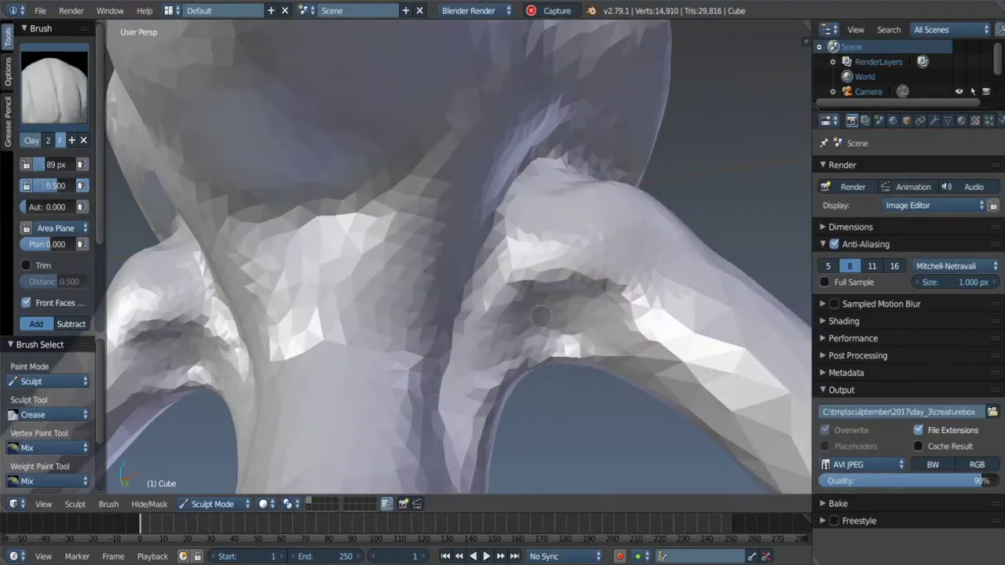
pyautogui.scroll(-3, 557, 310)
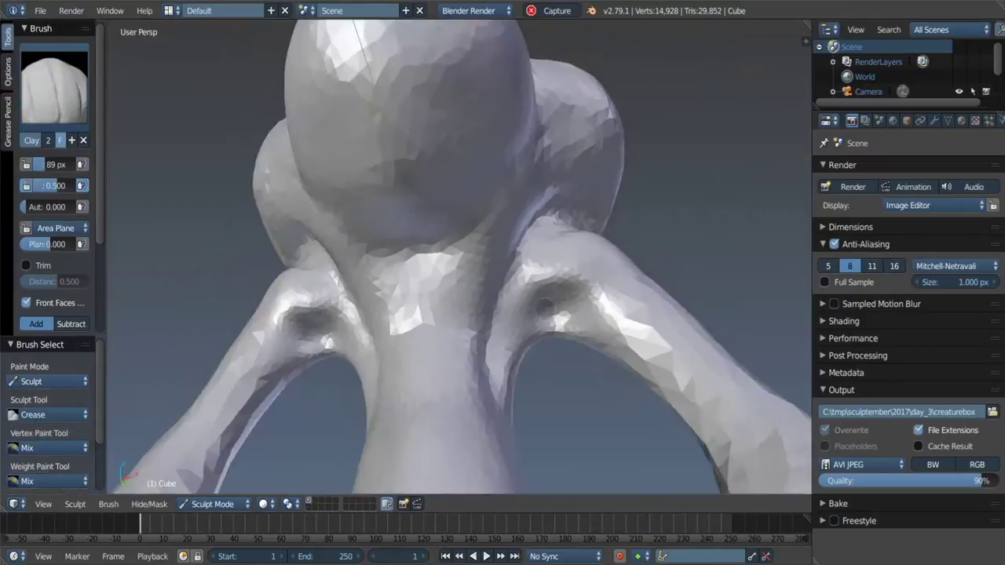
pyautogui.moveTo(545, 306); pyautogui.dragTo(530, 215, button='middle')
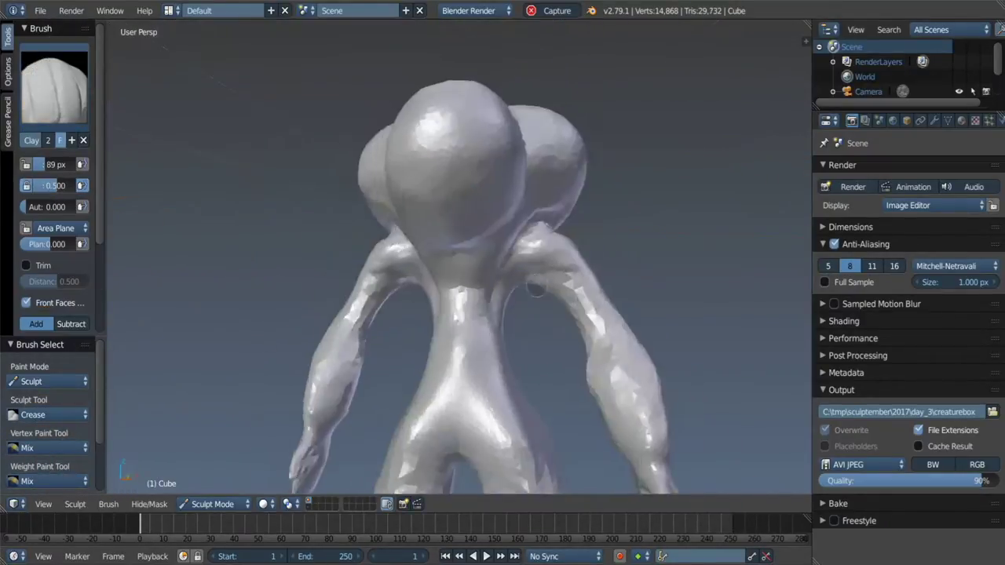
pyautogui.moveTo(530, 214)
pyautogui.mouseDown(button='middle')
pyautogui.moveTo(426, 298)
pyautogui.moveTo(622, 356)
pyautogui.mouseUp(button='middle')
pyautogui.moveTo(605, 354)
pyautogui.mouseDown(button='middle')
pyautogui.moveTo(531, 355)
pyautogui.moveTo(520, 337)
pyautogui.mouseUp(button='middle')
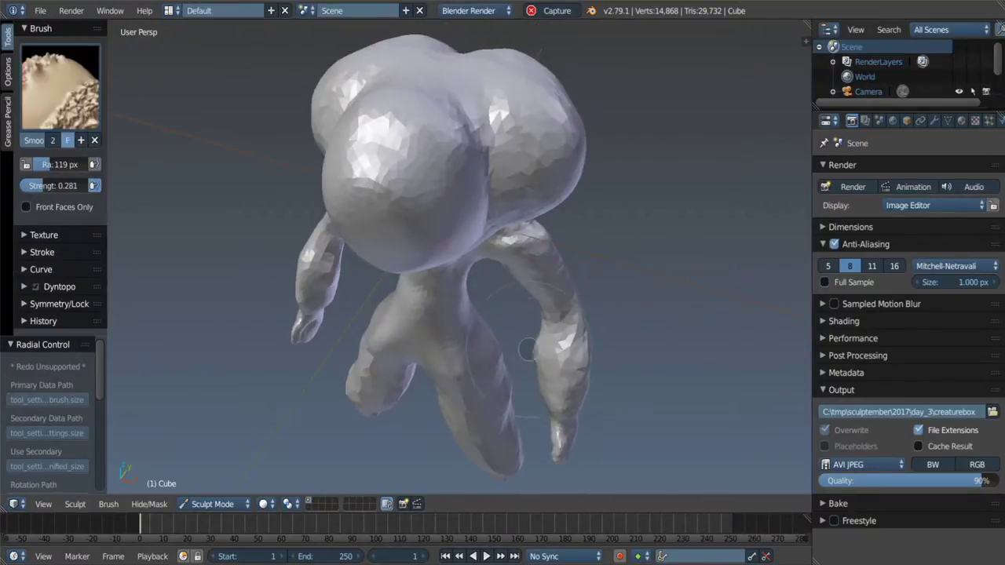
# Step: Set the Clay brush radius to 81 px and add clay at the neck-arm joint
pyautogui.scroll(3, 520, 337)
pyautogui.scroll(3, 536, 342)
pyautogui.scroll(-2, 536, 342)
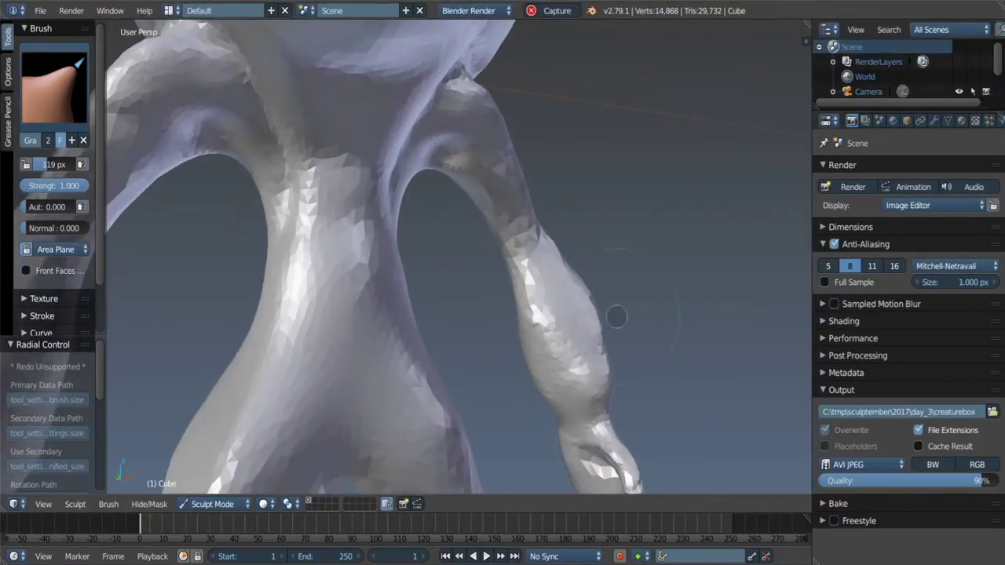
pyautogui.moveTo(610, 314)
pyautogui.mouseDown(button='middle')
pyautogui.moveTo(560, 314)
pyautogui.moveTo(606, 288)
pyautogui.moveTo(526, 263)
pyautogui.moveTo(464, 299)
pyautogui.mouseUp(button='middle')
pyautogui.press('c')
pyautogui.press('f')
pyautogui.click(523, 276)
pyautogui.scroll(3, 493, 248)
pyautogui.moveTo(464, 298); pyautogui.dragTo(440, 302)
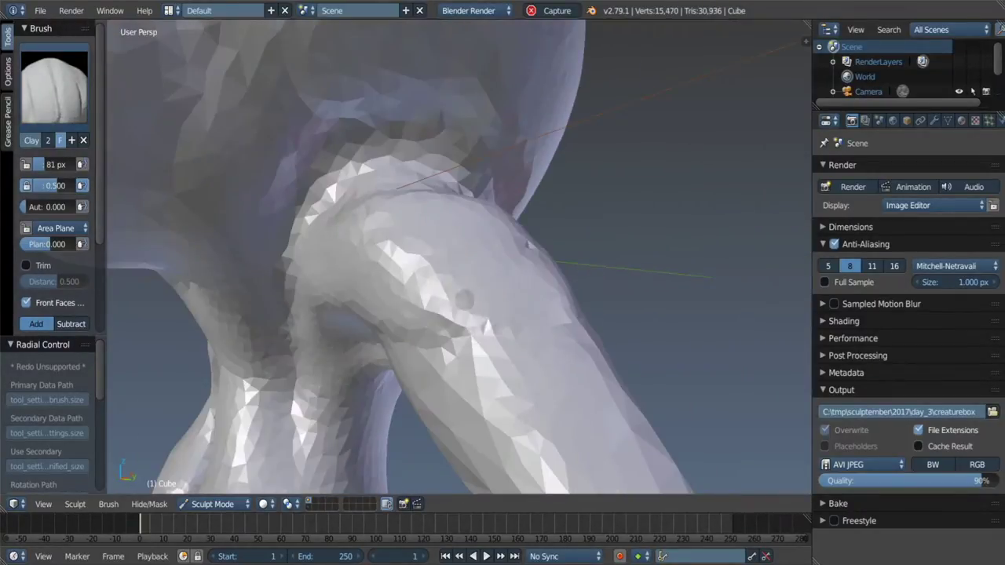
# Step: Inspect the arm, neck and head underside from several angles, switching to the Grab brush
pyautogui.moveTo(470, 298); pyautogui.dragTo(481, 294, button='middle')
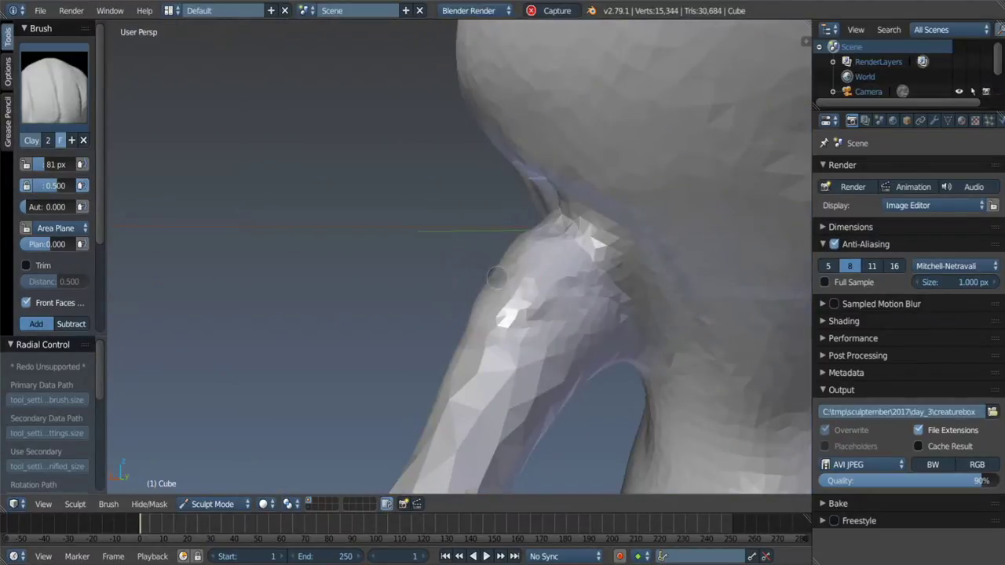
pyautogui.press('c')
pyautogui.scroll(-5, 543, 271)
pyautogui.scroll(5, 490, 314)
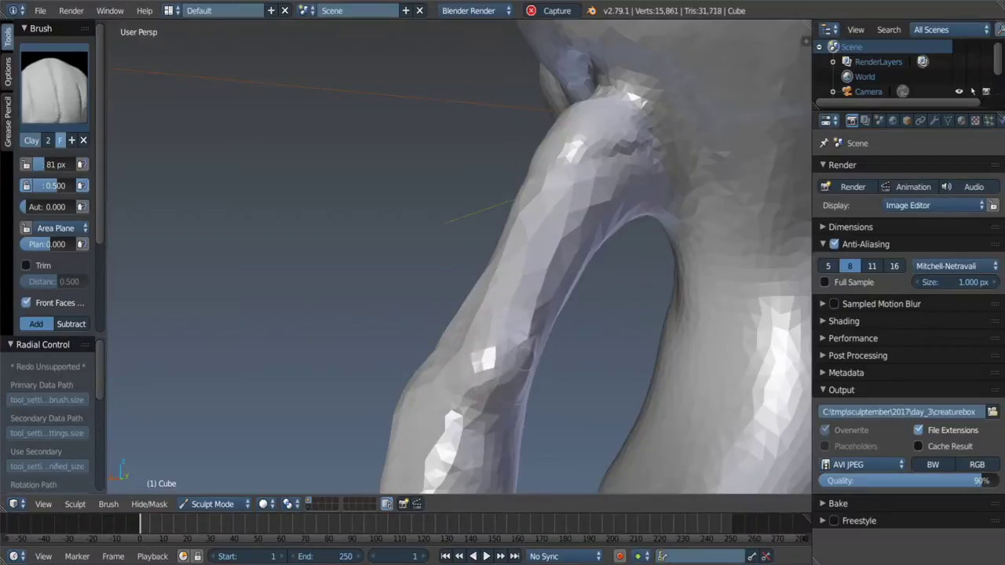
pyautogui.moveTo(524, 361); pyautogui.dragTo(536, 289, button='middle')
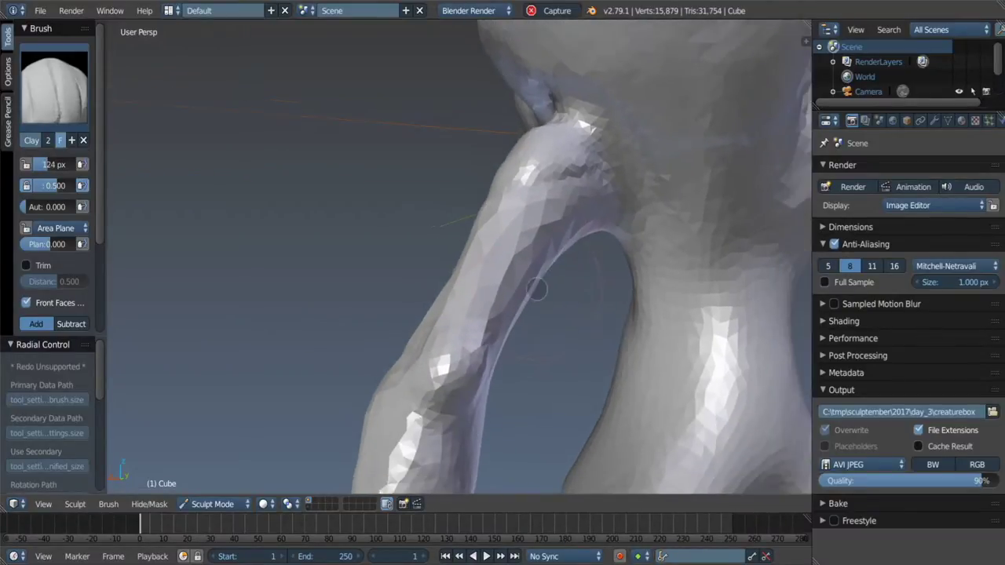
pyautogui.press('g')
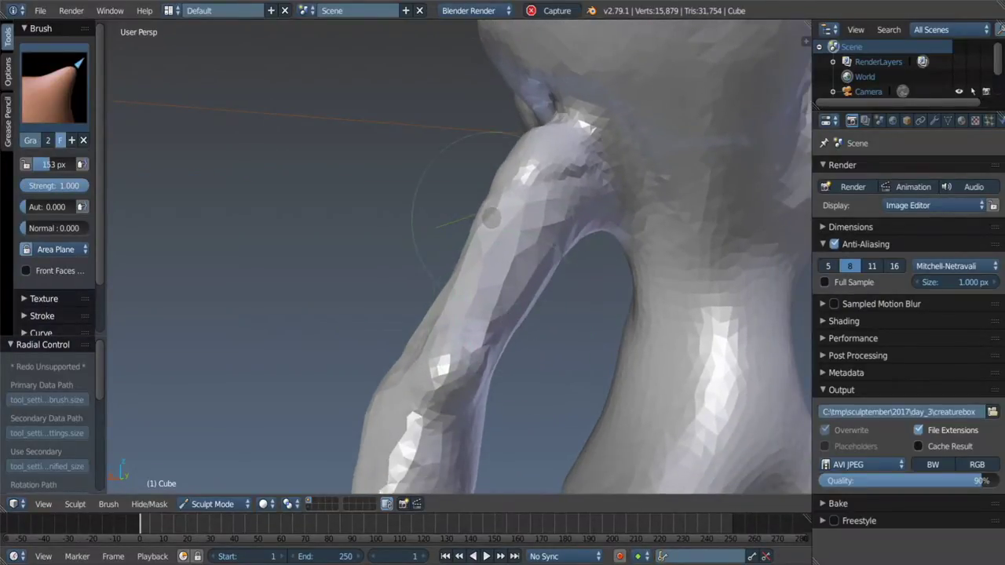
pyautogui.moveTo(446, 296)
pyautogui.mouseDown(button='middle')
pyautogui.moveTo(433, 236)
pyautogui.moveTo(560, 293)
pyautogui.mouseUp(button='middle')
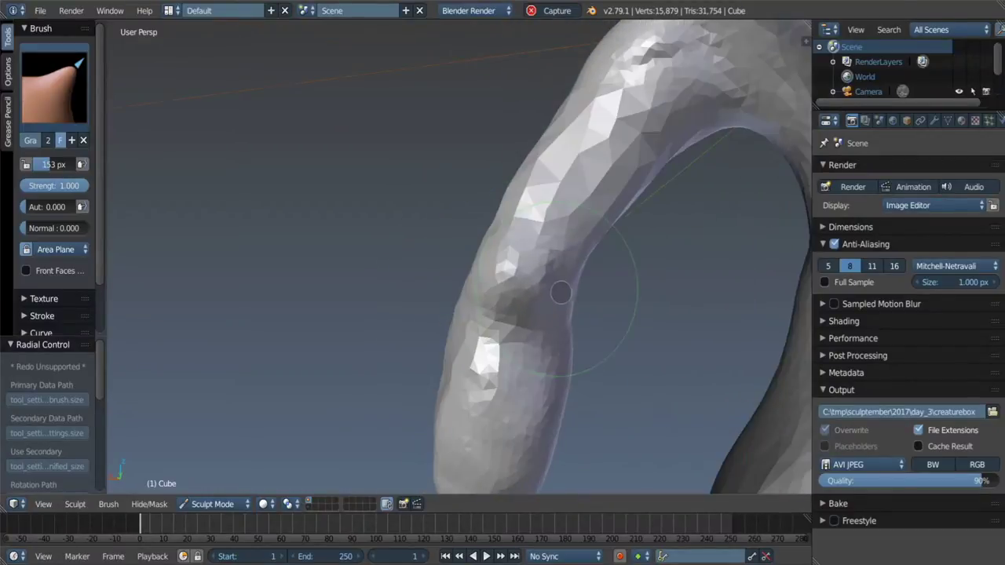
pyautogui.scroll(-2, 555, 333)
pyautogui.scroll(-1, 541, 354)
pyautogui.scroll(-2, 480, 381)
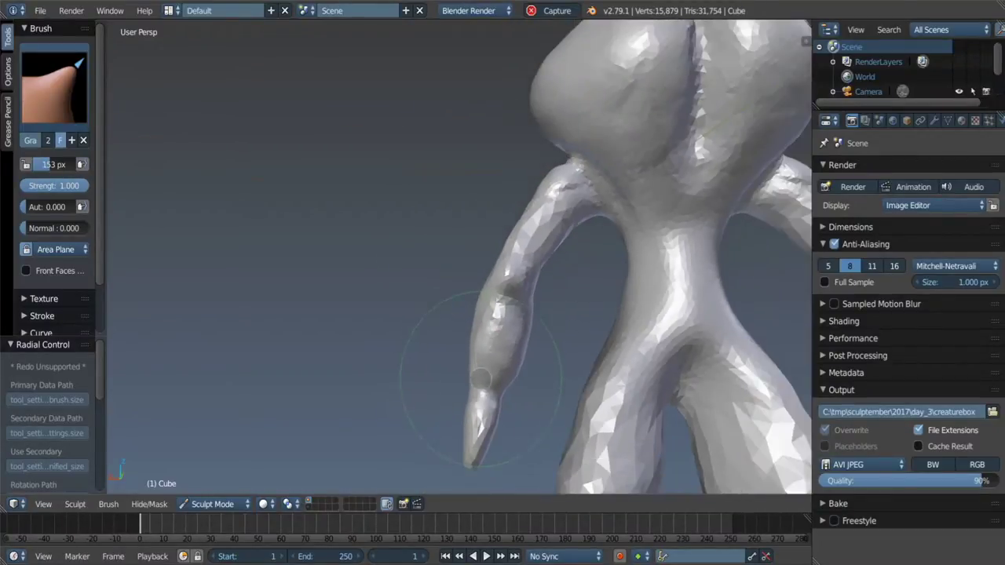
pyautogui.moveTo(491, 344)
pyautogui.mouseDown(button='middle')
pyautogui.moveTo(520, 262)
pyautogui.moveTo(465, 271)
pyautogui.mouseUp(button='middle')
pyautogui.scroll(3, 462, 276)
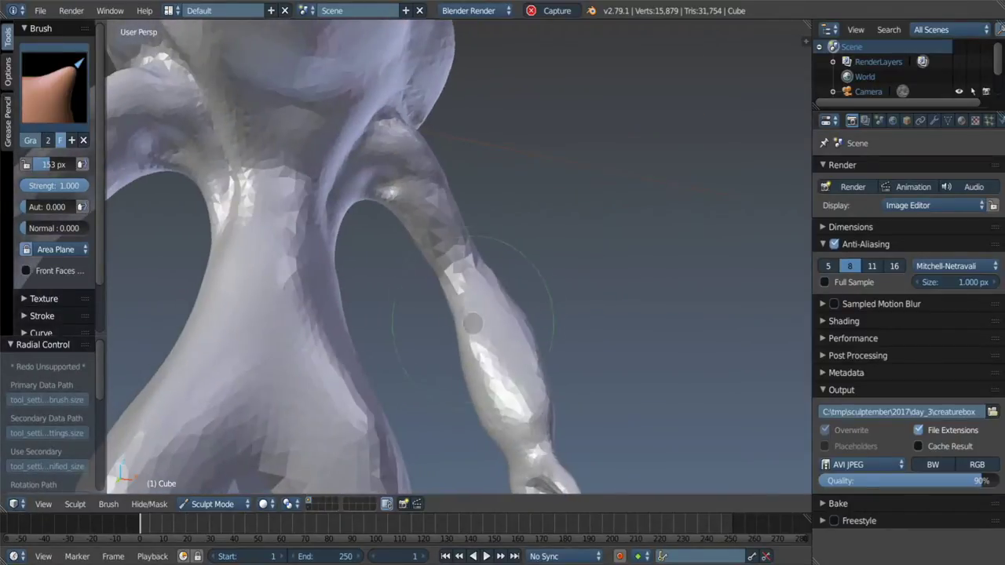
pyautogui.moveTo(528, 245)
pyautogui.mouseDown(button='middle')
pyautogui.moveTo(271, 306)
pyautogui.moveTo(452, 278)
pyautogui.mouseUp(button='middle')
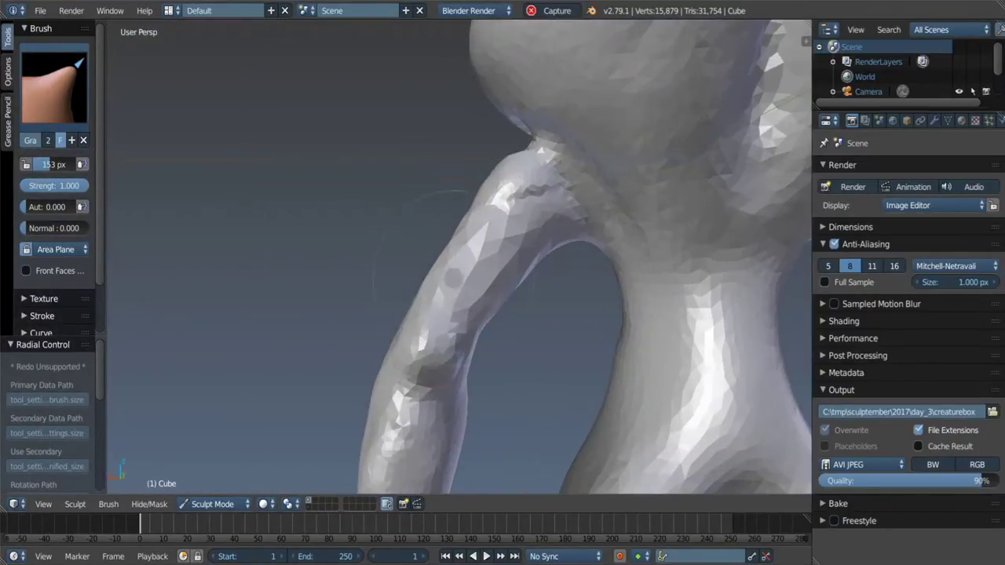
# Step: Use a 70 px brush radius and dab extra clay onto the upper arm
pyautogui.click(380, 301)
pyautogui.moveTo(380, 300)
pyautogui.mouseDown(button='middle')
pyautogui.moveTo(408, 283)
pyautogui.moveTo(392, 282)
pyautogui.mouseUp(button='middle')
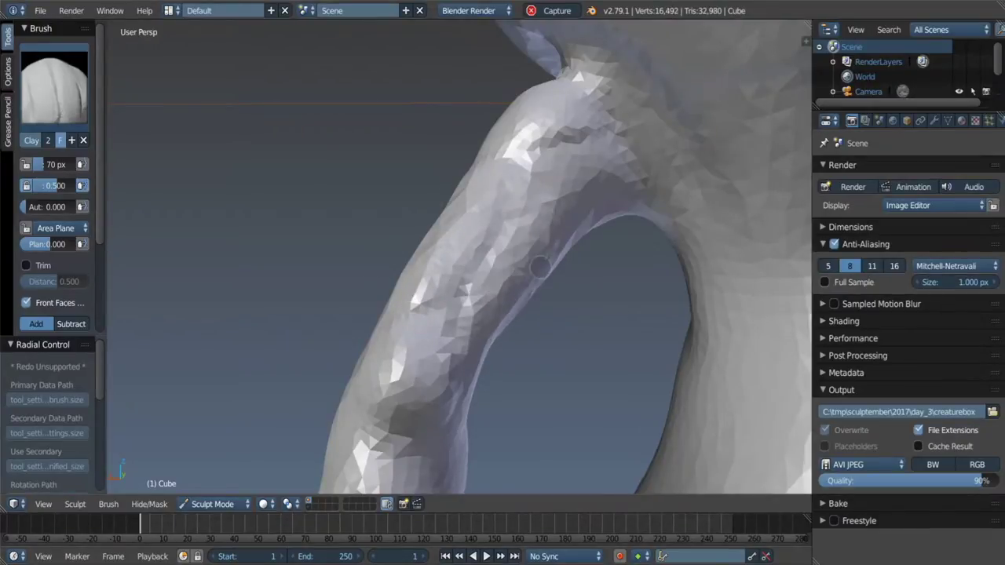
pyautogui.scroll(-5, 55, 236)
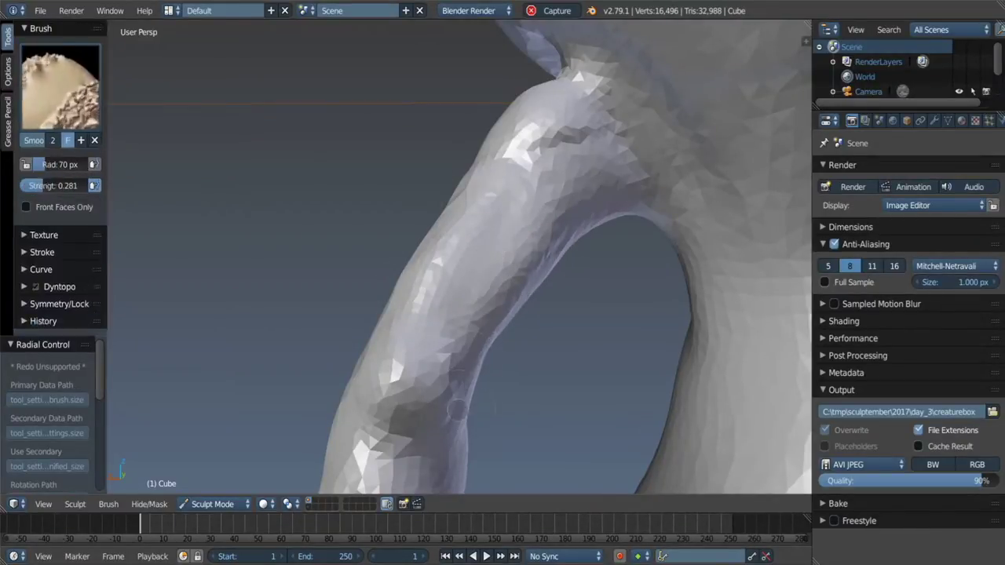
pyautogui.scroll(5, 55, 235)
pyautogui.moveTo(439, 282); pyautogui.dragTo(414, 304, button='middle')
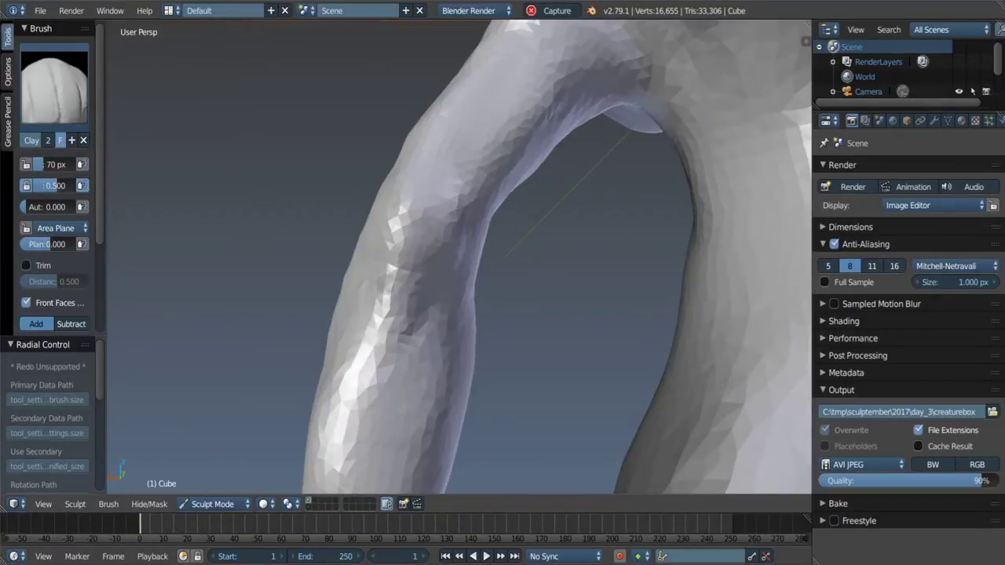
pyautogui.scroll(-5, 532, 295)
pyautogui.scroll(4, 646, 321)
pyautogui.scroll(3, 415, 294)
pyautogui.click(376, 294)
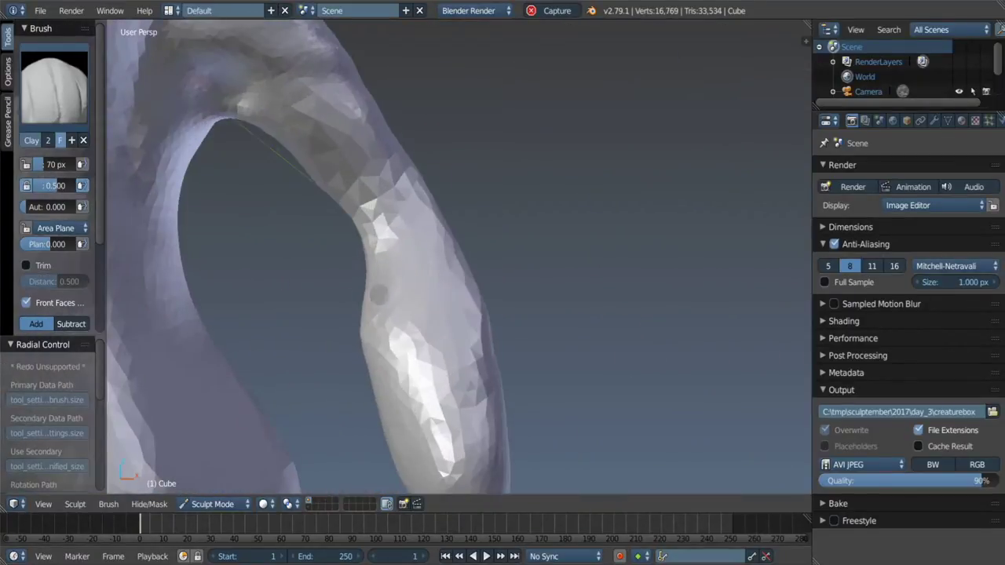
pyautogui.scroll(-5, 55, 236)
pyautogui.moveTo(314, 314)
pyautogui.mouseDown(button='middle')
pyautogui.moveTo(282, 346)
pyautogui.moveTo(298, 314)
pyautogui.mouseUp(button='middle')
pyautogui.scroll(5, 55, 236)
pyautogui.scroll(-5, 275, 355)
pyautogui.scroll(4, 298, 314)
pyautogui.scroll(-5, 55, 235)
# Step: Bring the arm, hand and torso into view from the creature's side with Clay selected
pyautogui.scroll(5, 55, 235)
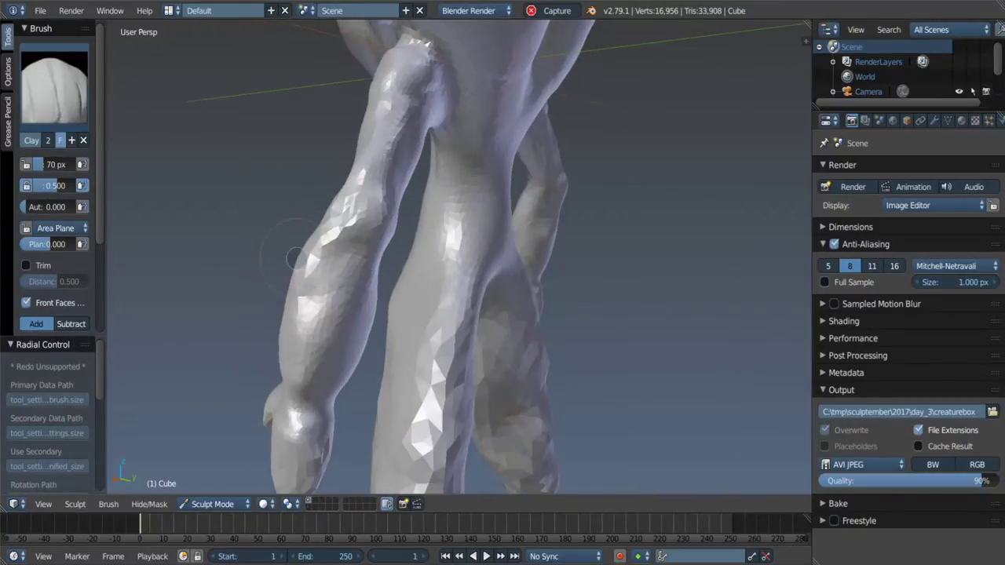
pyautogui.scroll(-4, 302, 263)
pyautogui.moveTo(288, 247); pyautogui.dragTo(533, 246, button='middle')
pyautogui.scroll(4, 408, 290)
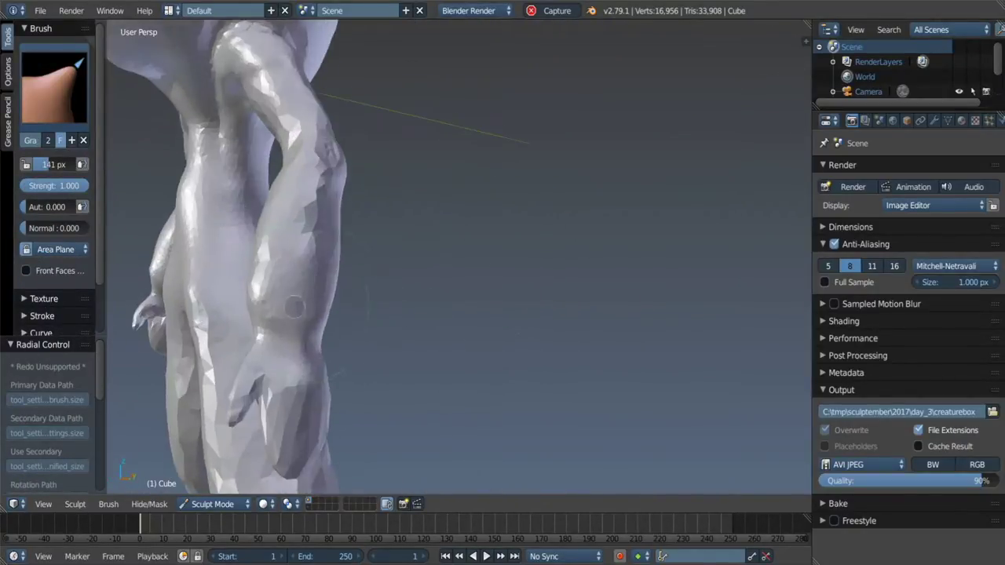
pyautogui.moveTo(314, 314)
pyautogui.mouseDown(button='middle')
pyautogui.moveTo(284, 337)
pyautogui.moveTo(292, 321)
pyautogui.mouseUp(button='middle')
pyautogui.scroll(2, 284, 337)
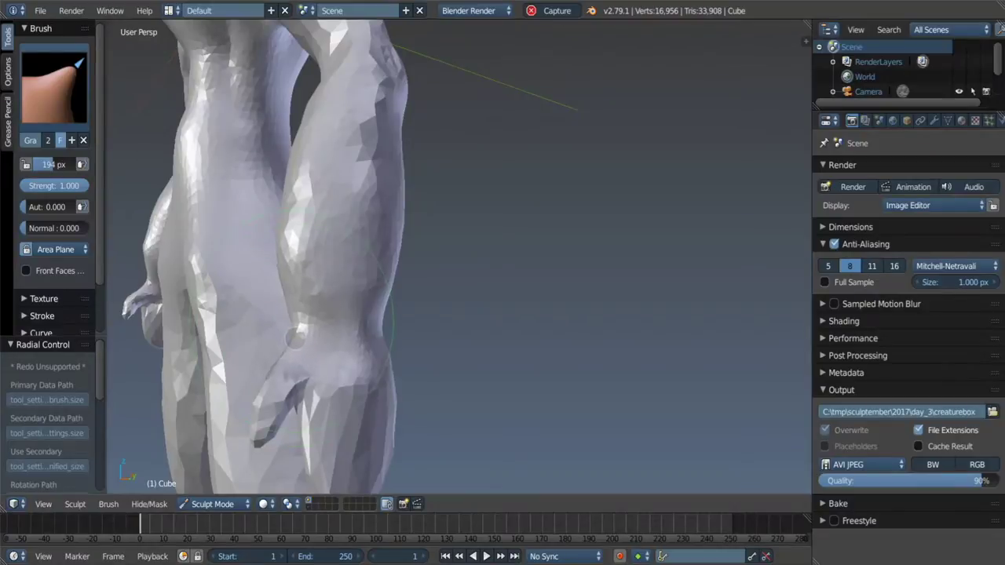
pyautogui.scroll(3, 298, 339)
pyautogui.moveTo(392, 291)
pyautogui.mouseDown(button='middle')
pyautogui.moveTo(358, 224)
pyautogui.moveTo(314, 236)
pyautogui.mouseUp(button='middle')
pyautogui.scroll(2, 309, 288)
pyautogui.press('c')
pyautogui.moveTo(308, 288)
pyautogui.mouseDown(button='middle')
pyautogui.moveTo(375, 264)
pyautogui.moveTo(321, 235)
pyautogui.mouseUp(button='middle')
pyautogui.scroll(2, 321, 236)
pyautogui.moveTo(389, 301)
pyautogui.mouseDown(button='middle')
pyautogui.moveTo(465, 264)
pyautogui.moveTo(503, 314)
pyautogui.moveTo(489, 352)
pyautogui.mouseUp(button='middle')
# Step: Alternate Smooth and Clay strokes on the hand to smooth it and build it up
pyautogui.press('s')
pyautogui.press('c')
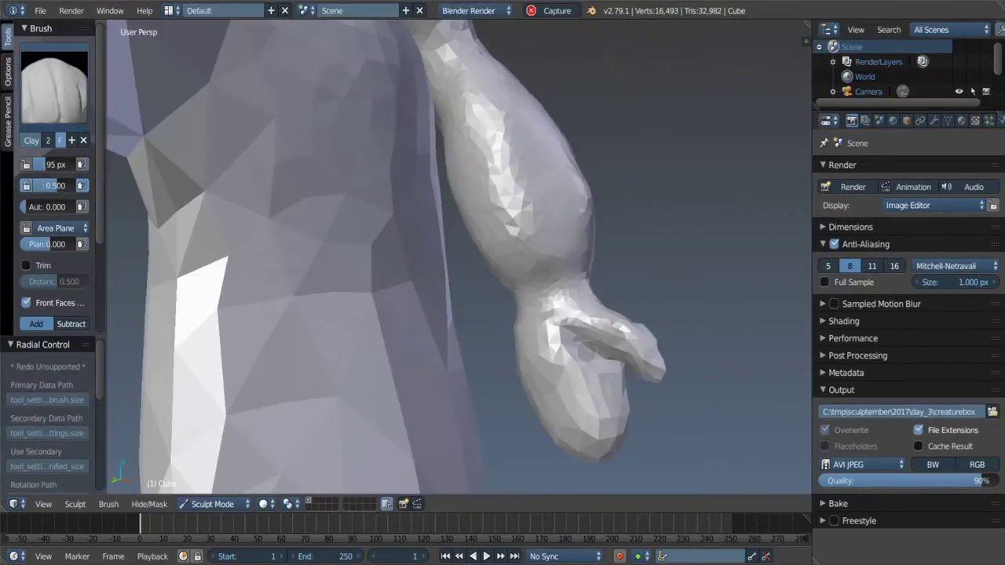
pyautogui.moveTo(667, 322); pyautogui.dragTo(565, 353, button='middle')
pyautogui.moveTo(615, 329); pyautogui.dragTo(620, 280)
pyautogui.press('s')
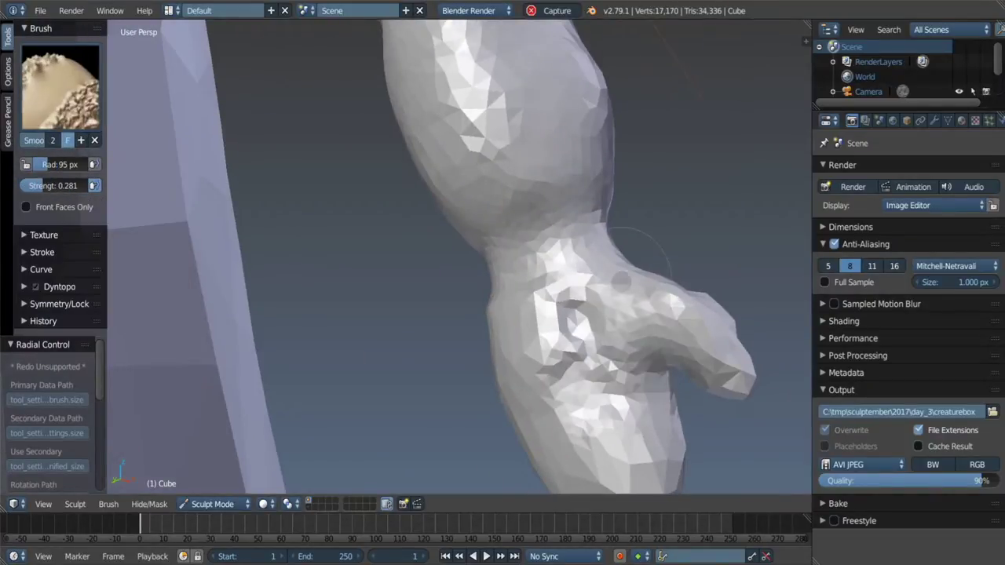
pyautogui.press('c')
pyautogui.press('s')
pyautogui.press('c')
pyautogui.moveTo(581, 337)
pyautogui.mouseDown(button='middle')
pyautogui.moveTo(510, 294)
pyautogui.moveTo(500, 273)
pyautogui.mouseUp(button='middle')
pyautogui.press('s')
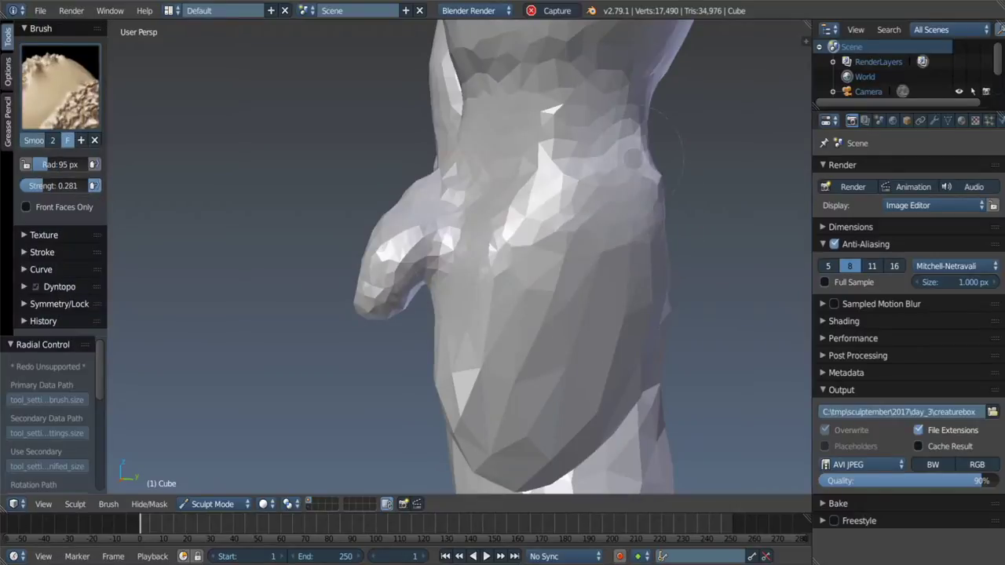
pyautogui.press('c')
# Step: Review the whole creature, cycle through Smooth and Grab, and end on a 59 px Clay brush
pyautogui.scroll(-5, 580, 251)
pyautogui.moveTo(601, 269)
pyautogui.mouseDown(button='middle')
pyautogui.moveTo(560, 261)
pyautogui.moveTo(542, 236)
pyautogui.moveTo(392, 207)
pyautogui.moveTo(564, 437)
pyautogui.moveTo(581, 408)
pyautogui.moveTo(542, 251)
pyautogui.moveTo(529, 219)
pyautogui.moveTo(510, 224)
pyautogui.moveTo(544, 230)
pyautogui.moveTo(560, 242)
pyautogui.moveTo(520, 233)
pyautogui.moveTo(549, 251)
pyautogui.mouseUp(button='middle')
pyautogui.scroll(4, 541, 236)
pyautogui.press('s')
pyautogui.press('c')
pyautogui.press('g')
pyautogui.scroll(2, 545, 230)
pyautogui.press('c')
pyautogui.scroll(2, 520, 233)
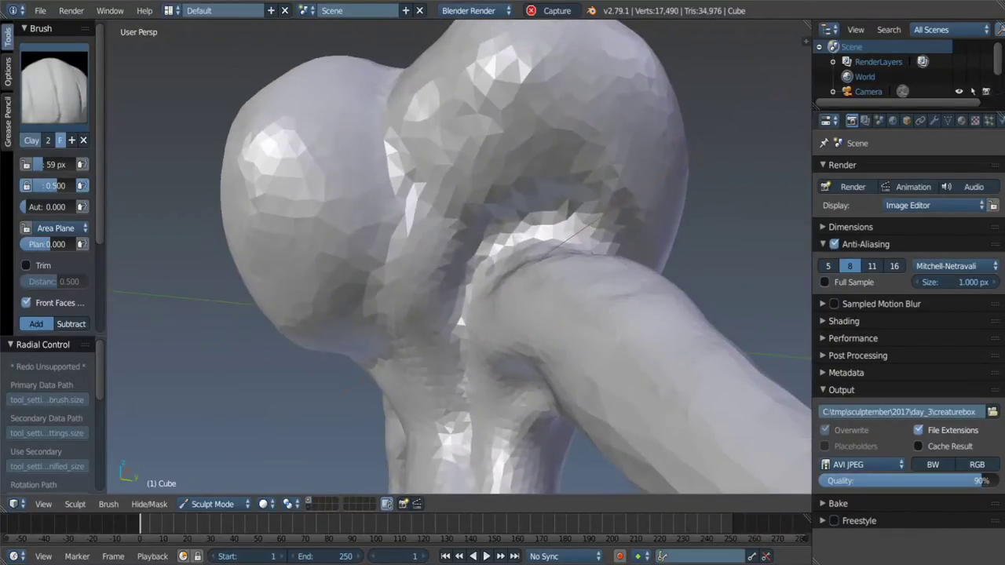
# Step: Add clay strokes where the neck meets the lobed head, from a low side view
pyautogui.moveTo(608, 222); pyautogui.dragTo(561, 213, button='middle')
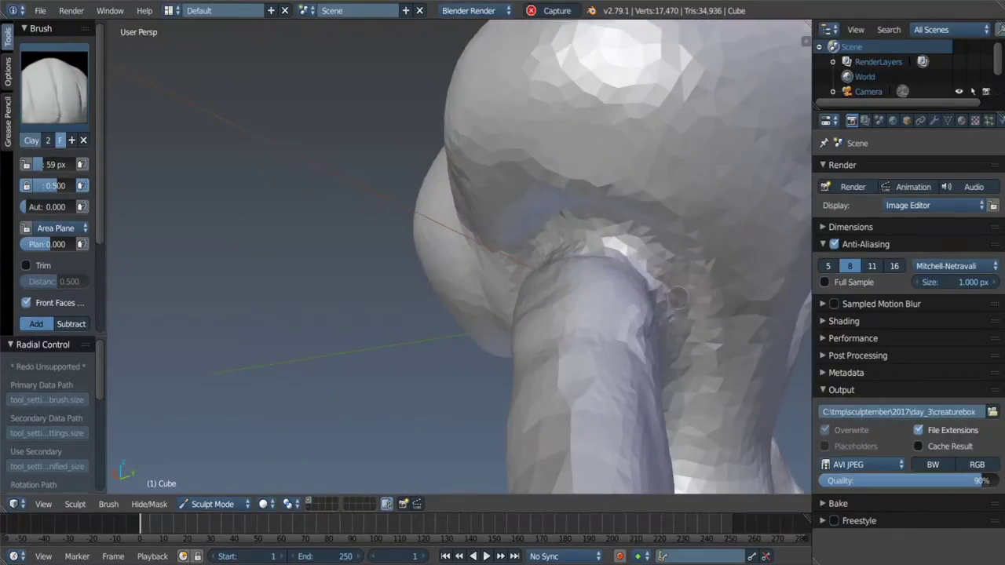
pyautogui.moveTo(676, 296); pyautogui.dragTo(624, 244)
pyautogui.moveTo(623, 243)
pyautogui.mouseDown(button='middle')
pyautogui.moveTo(584, 216)
pyautogui.moveTo(463, 255)
pyautogui.mouseUp(button='middle')
pyautogui.scroll(5, 429, 263)
pyautogui.scroll(-5, 430, 264)
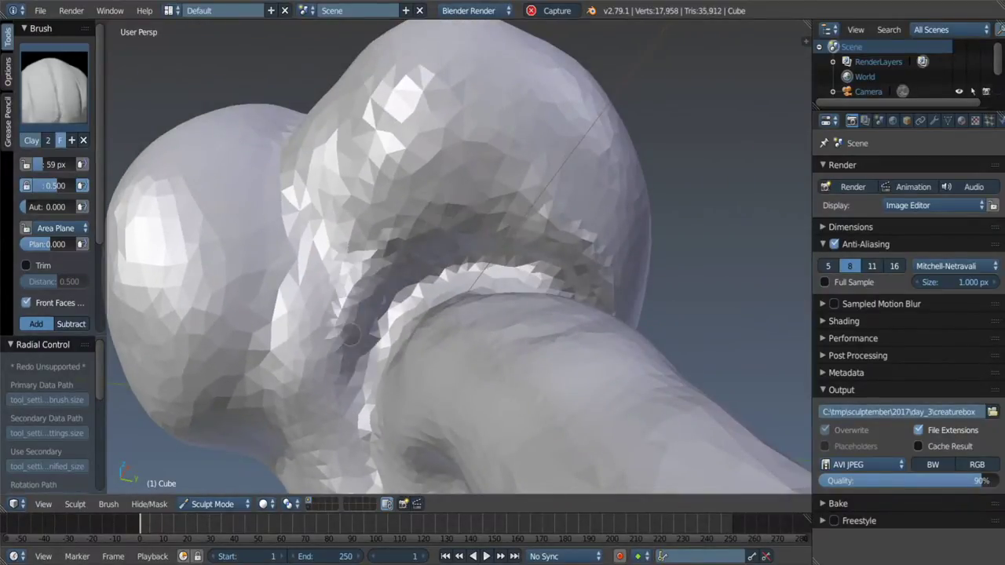
pyautogui.moveTo(538, 248); pyautogui.dragTo(526, 252)
pyautogui.moveTo(525, 253); pyautogui.dragTo(510, 259, button='middle')
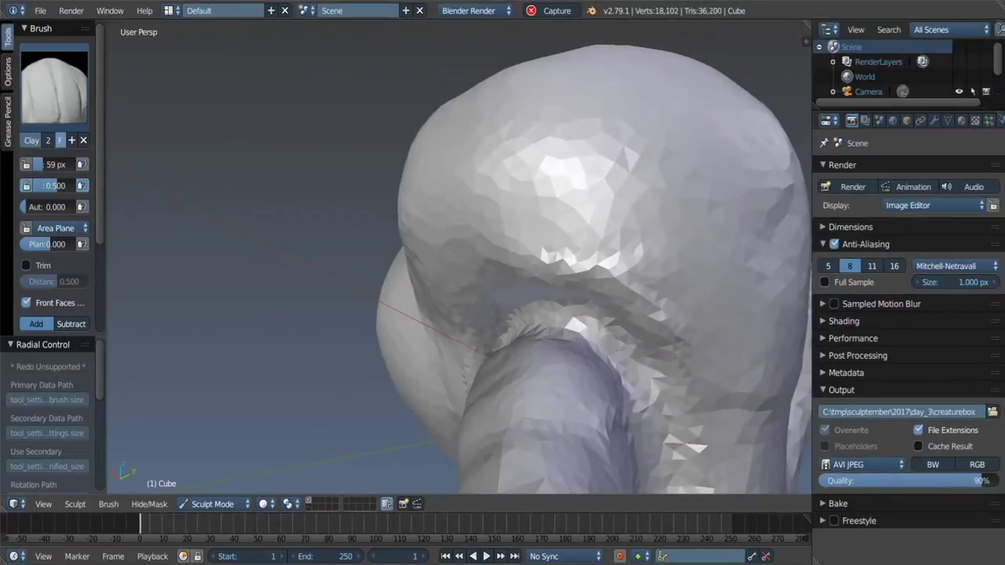
# Step: Work more clay under the head lobe and into the neck joint, then select the 103 px Grab brush
pyautogui.moveTo(580, 318); pyautogui.dragTo(576, 320)
pyautogui.moveTo(577, 320); pyautogui.dragTo(573, 322, button='middle')
pyautogui.moveTo(422, 385); pyautogui.dragTo(483, 281, button='middle')
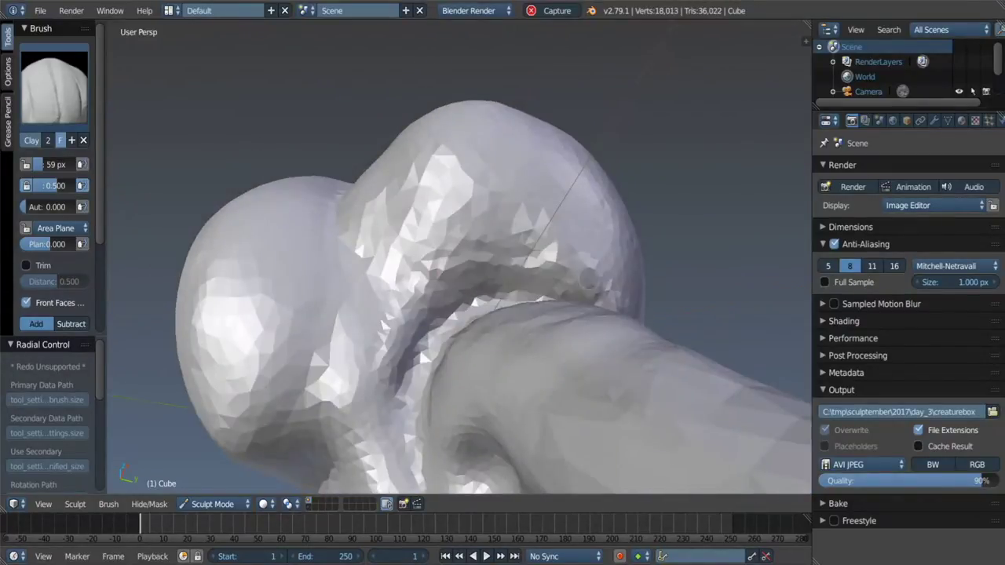
pyautogui.moveTo(629, 268); pyautogui.dragTo(636, 287, button='middle')
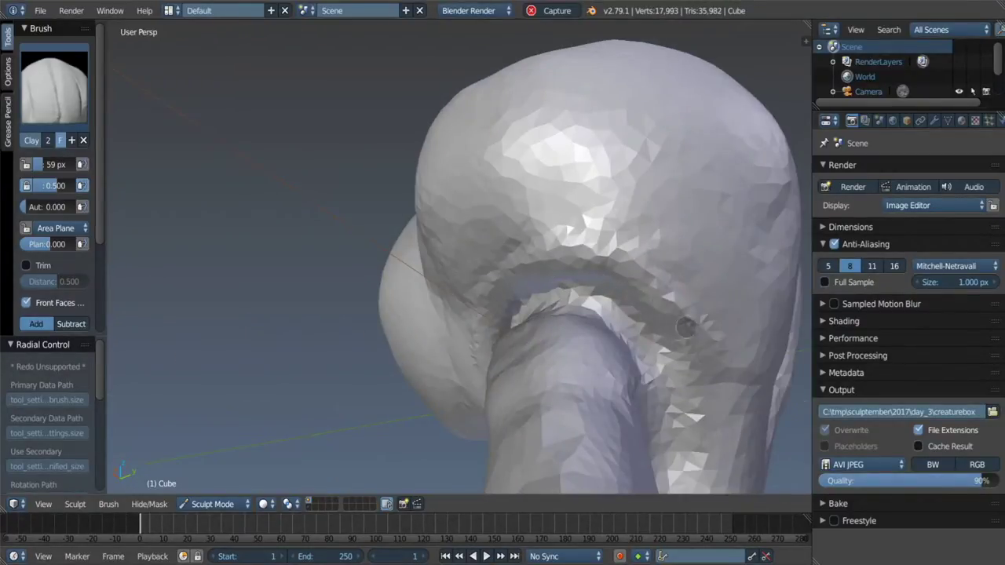
pyautogui.moveTo(466, 377)
pyautogui.mouseDown(button='middle')
pyautogui.moveTo(556, 307)
pyautogui.moveTo(489, 319)
pyautogui.mouseUp(button='middle')
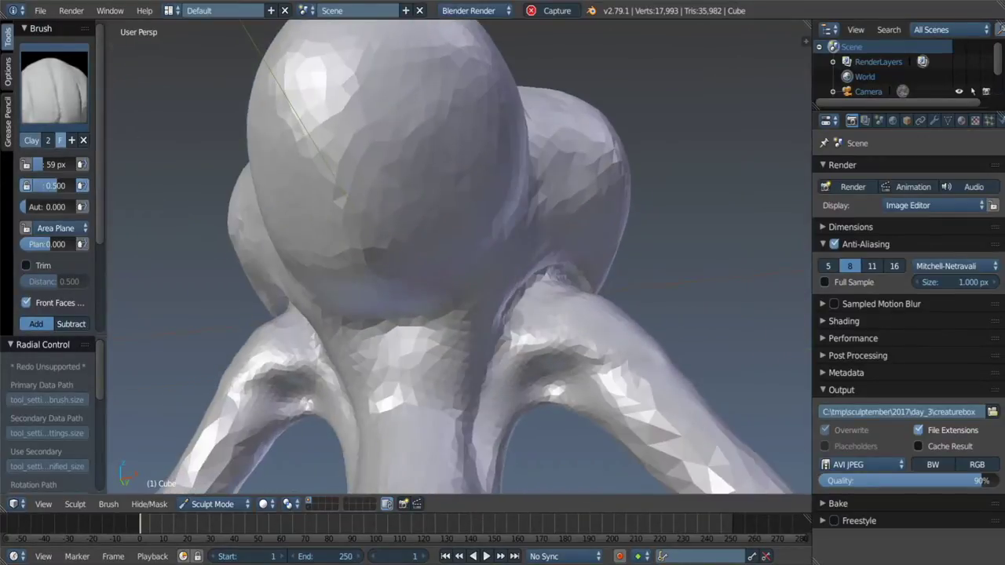
pyautogui.moveTo(512, 190); pyautogui.dragTo(555, 322, button='middle')
pyautogui.press('g')
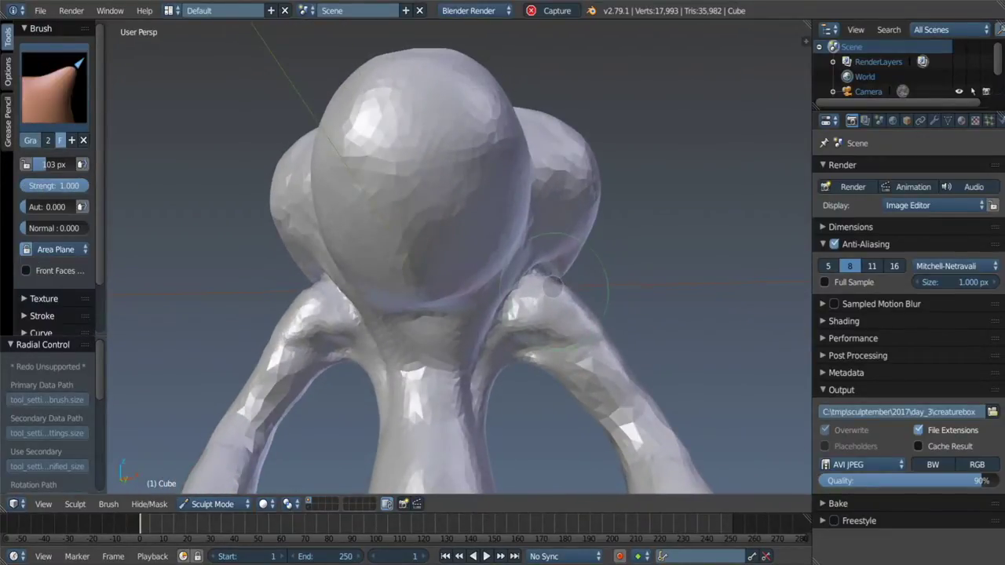
pyautogui.moveTo(553, 286); pyautogui.dragTo(581, 306, button='middle')
pyautogui.keyDown('ctrl'); pyautogui.keyDown('shift'); pyautogui.moveTo(620, 126); pyautogui.dragTo(569, 267); pyautogui.keyUp('shift'); pyautogui.keyUp('ctrl')
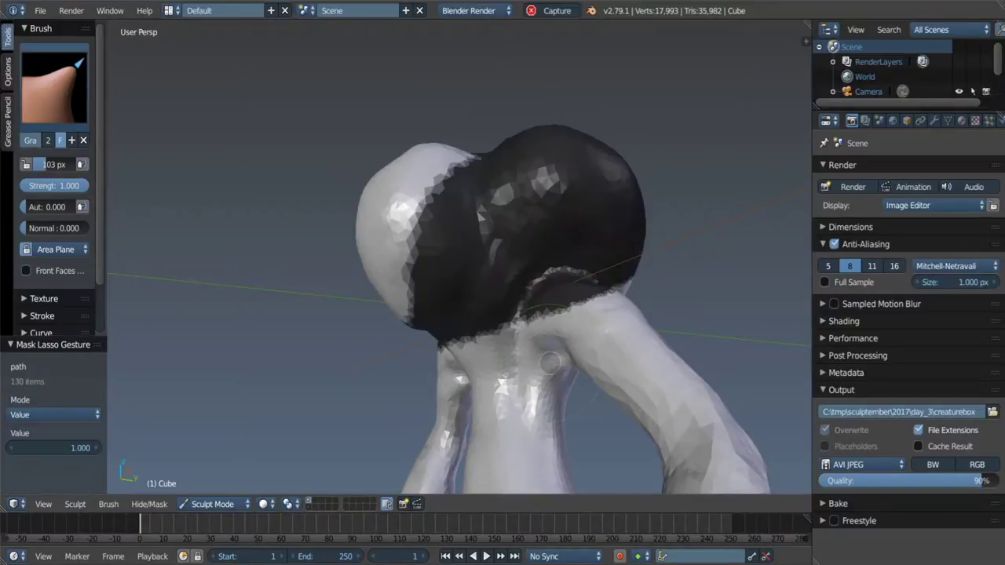
pyautogui.hotkey('ctrl', 'z')
pyautogui.scroll(4, 549, 282)
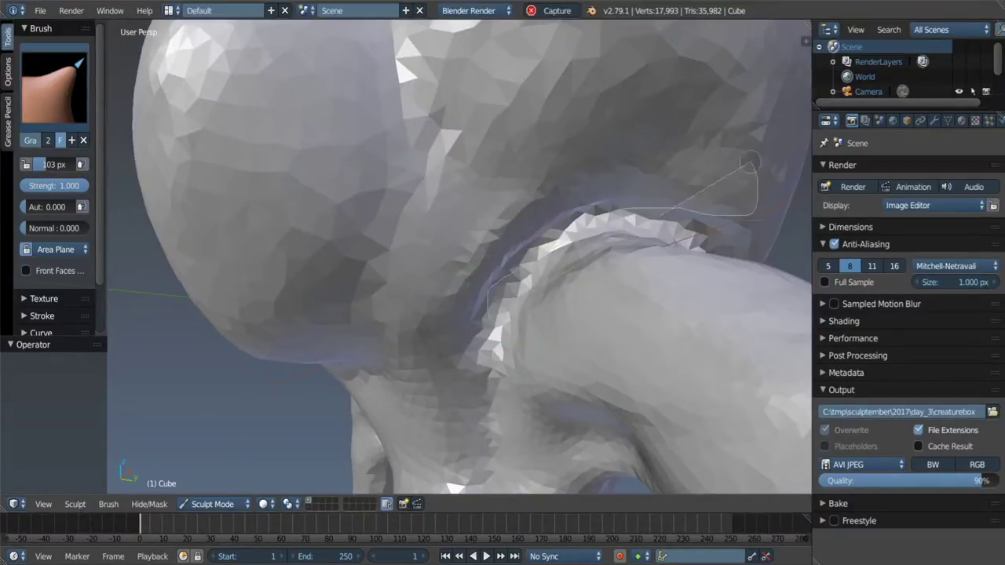
pyautogui.keyDown('ctrl'); pyautogui.keyDown('shift'); pyautogui.moveTo(750, 163); pyautogui.dragTo(742, 166); pyautogui.keyUp('shift'); pyautogui.keyUp('ctrl')
pyautogui.scroll(-4, 591, 235)
pyautogui.moveTo(591, 236)
pyautogui.mouseDown(button='middle')
pyautogui.moveTo(596, 259)
pyautogui.moveTo(533, 286)
pyautogui.mouseUp(button='middle')
pyautogui.scroll(4, 591, 235)
pyautogui.press('f')
pyautogui.click(547, 285)
pyautogui.scroll(-4, 534, 279)
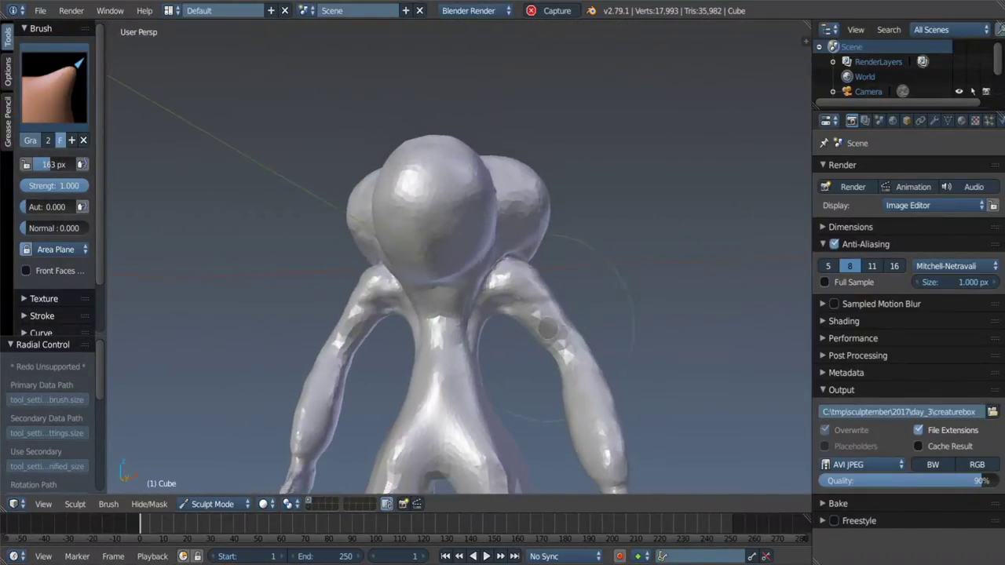
pyautogui.scroll(2, 533, 286)
pyautogui.scroll(2, 592, 298)
pyautogui.moveTo(585, 220); pyautogui.dragTo(534, 243, button='middle')
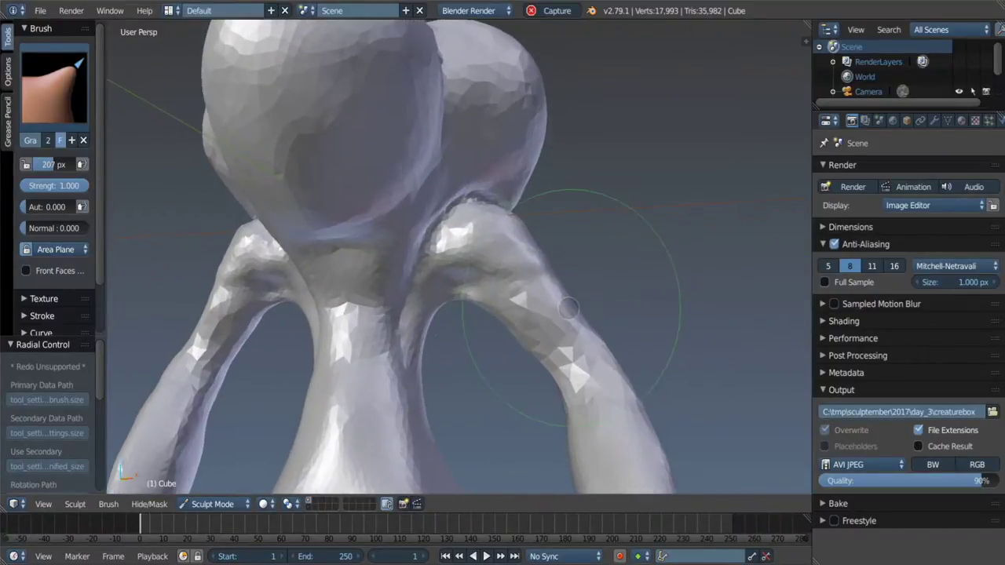
pyautogui.scroll(2, 522, 329)
pyautogui.moveTo(571, 301)
pyautogui.mouseDown(button='middle')
pyautogui.moveTo(565, 280)
pyautogui.moveTo(588, 312)
pyautogui.mouseUp(button='middle')
pyautogui.scroll(2, 497, 287)
pyautogui.scroll(1, 518, 283)
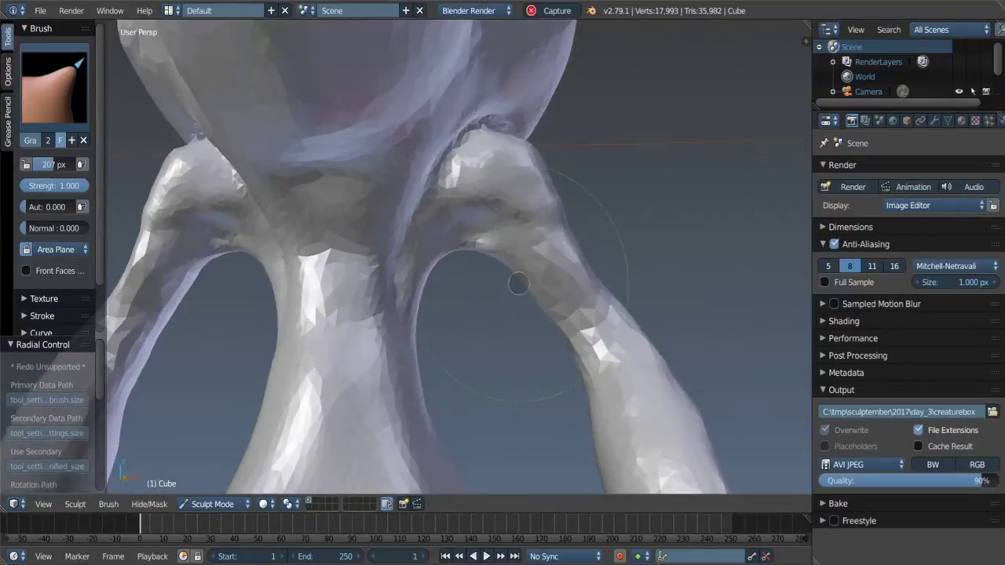
# Step: Carve a groove along the head's underside with the Crease brush
pyautogui.scroll(-4, 550, 276)
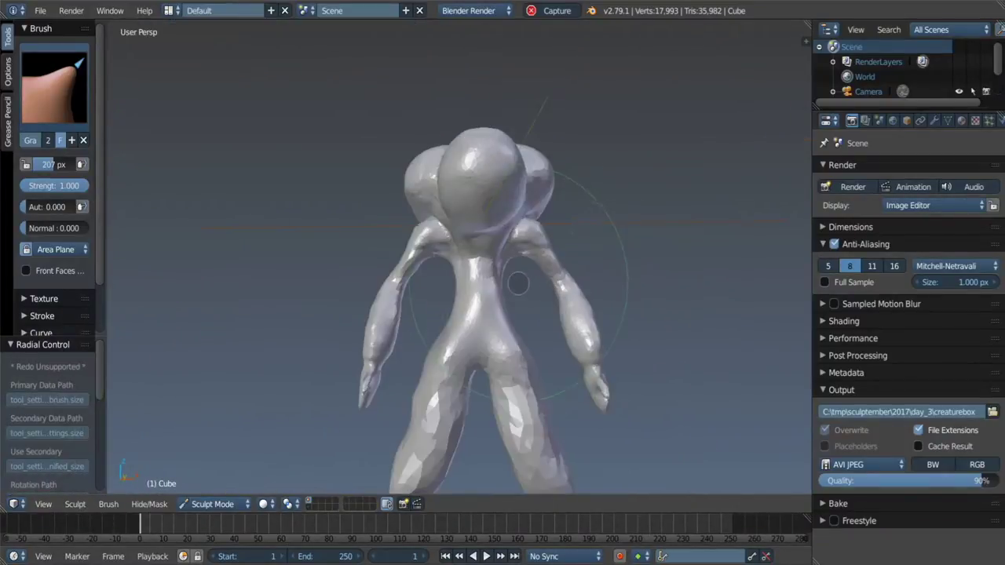
pyautogui.moveTo(516, 280); pyautogui.dragTo(521, 287, button='middle')
pyautogui.scroll(4, 502, 251)
pyautogui.moveTo(494, 231)
pyautogui.mouseDown(button='middle')
pyautogui.moveTo(488, 247)
pyautogui.moveTo(445, 249)
pyautogui.mouseUp(button='middle')
pyautogui.hotkey('shift', 'c')
pyautogui.scroll(2, 492, 225)
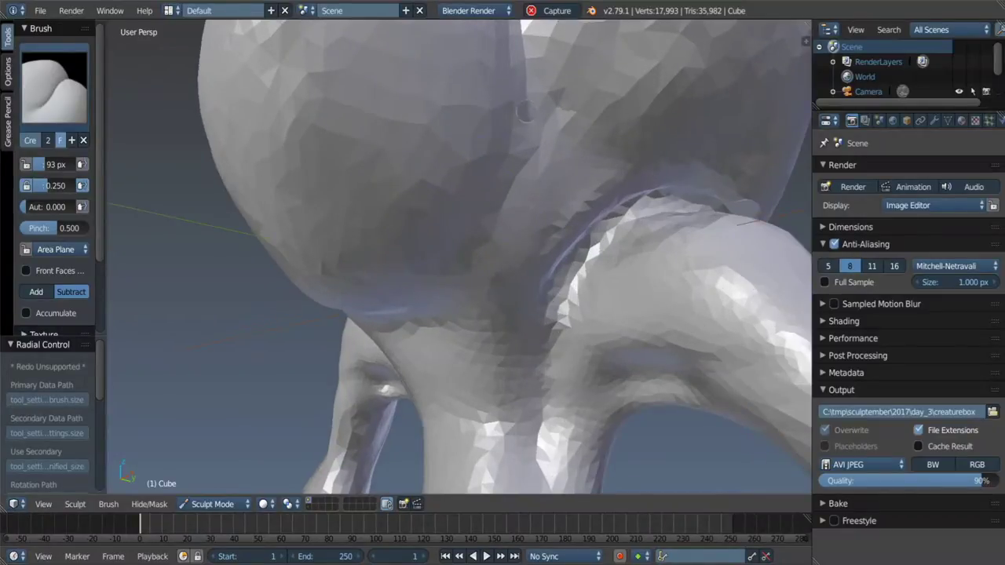
pyautogui.moveTo(430, 265)
pyautogui.mouseDown(button='middle')
pyautogui.moveTo(411, 238)
pyautogui.moveTo(414, 248)
pyautogui.mouseUp(button='middle')
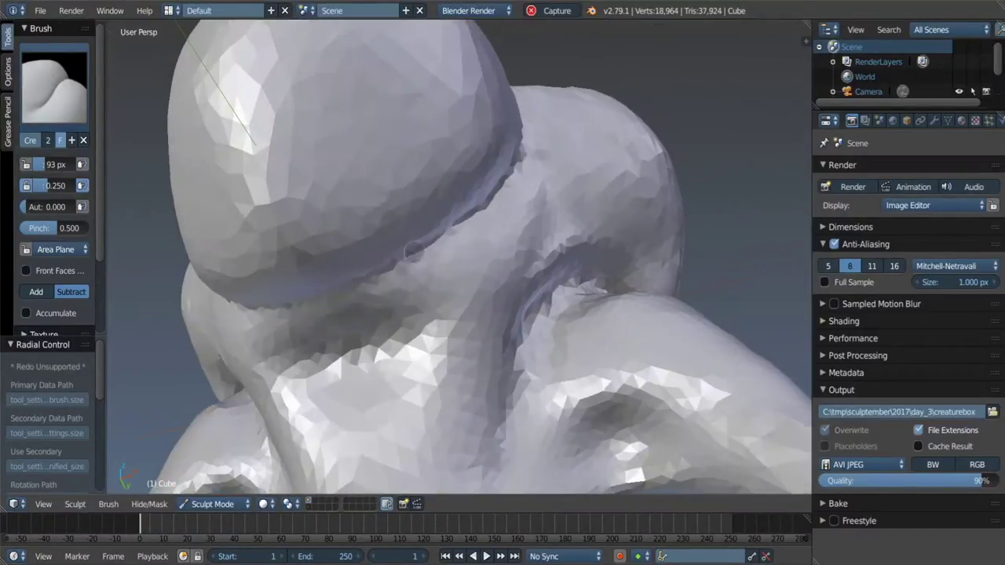
pyautogui.moveTo(443, 237); pyautogui.dragTo(227, 292)
pyautogui.press('s')
pyautogui.hotkey('shift', 'c')
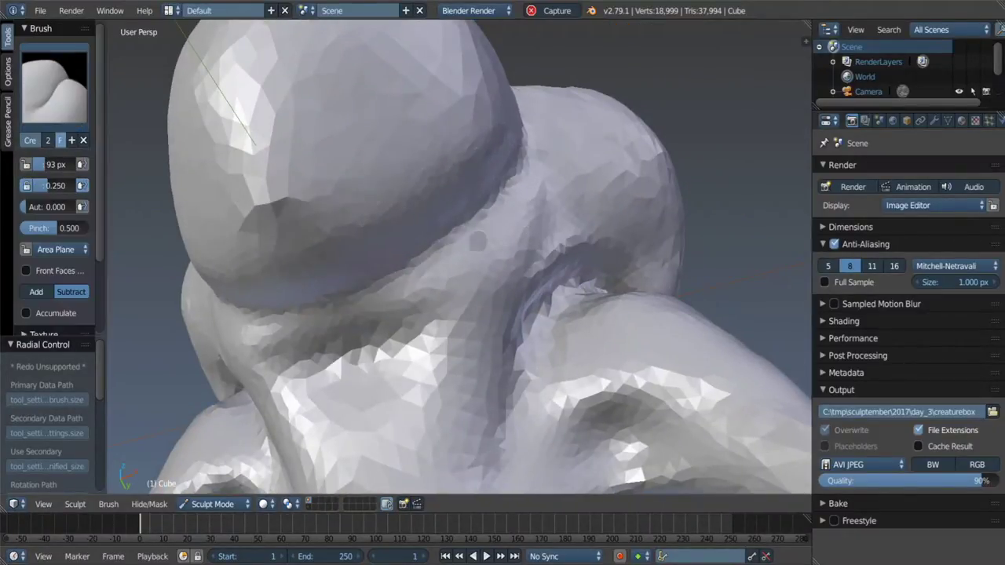
# Step: Smooth the surface under the head with a 103 px brush, ending on a front view
pyautogui.moveTo(473, 238)
pyautogui.mouseDown(button='middle')
pyautogui.moveTo(454, 273)
pyautogui.moveTo(476, 336)
pyautogui.mouseUp(button='middle')
pyautogui.click(452, 264)
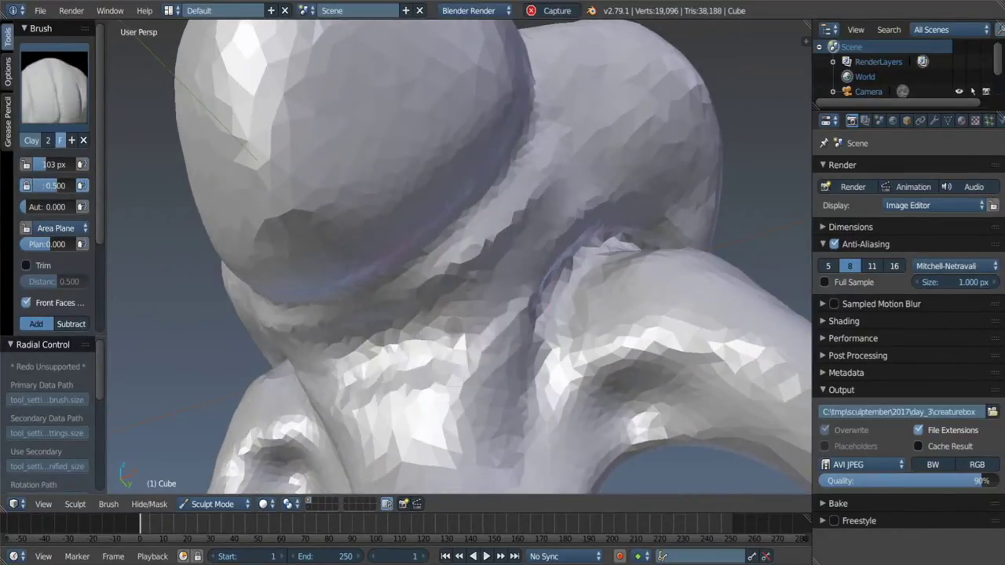
pyautogui.keyDown('shift'); pyautogui.moveTo(290, 314); pyautogui.dragTo(408, 353); pyautogui.keyUp('shift')
pyautogui.moveTo(510, 353)
pyautogui.keyDown('shift'); pyautogui.mouseDown()
pyautogui.moveTo(424, 358)
pyautogui.moveTo(373, 332)
pyautogui.mouseUp(); pyautogui.keyUp('shift')
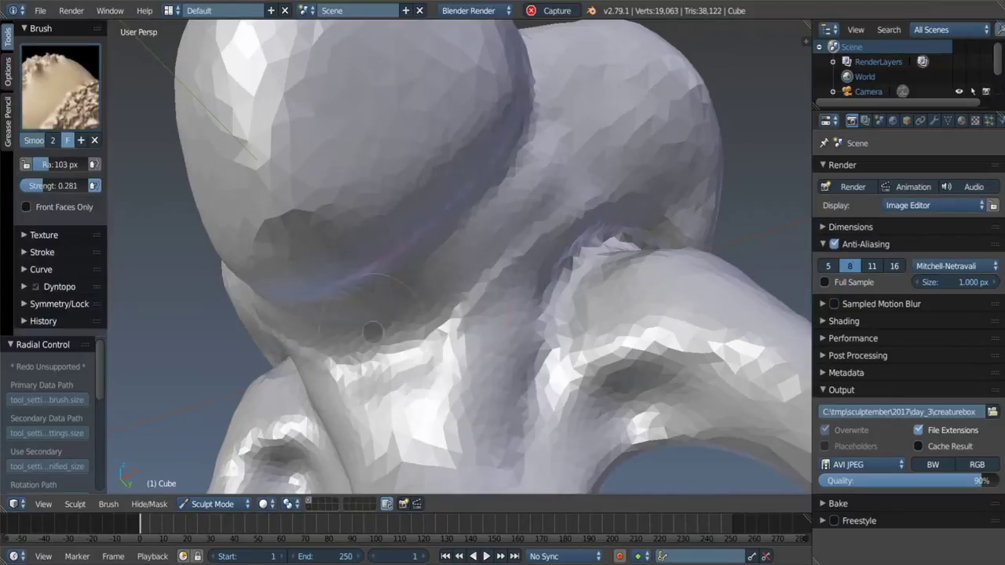
pyautogui.scroll(-5, 372, 332)
pyautogui.moveTo(372, 332)
pyautogui.mouseDown(button='middle')
pyautogui.moveTo(538, 415)
pyautogui.moveTo(452, 398)
pyautogui.moveTo(463, 377)
pyautogui.mouseUp(button='middle')
pyautogui.keyDown('shift'); pyautogui.moveTo(463, 376); pyautogui.dragTo(471, 353); pyautogui.keyUp('shift')
pyautogui.moveTo(471, 353); pyautogui.dragTo(503, 401, button='middle')
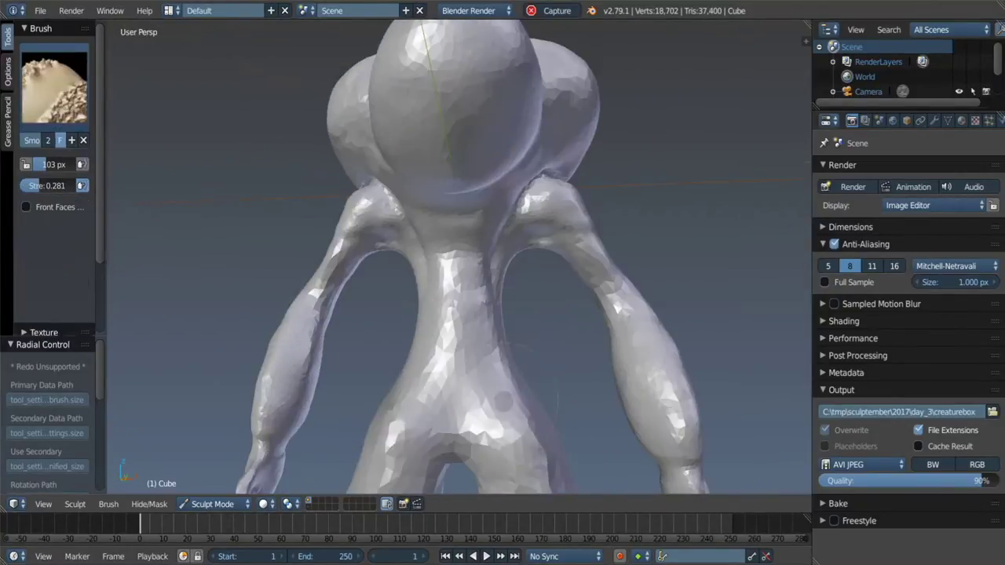
# Step: Add clay detail to the upper leg surface, viewing it from several sides
pyautogui.scroll(3, 484, 283)
pyautogui.moveTo(484, 282)
pyautogui.mouseDown(button='middle')
pyautogui.moveTo(381, 231)
pyautogui.moveTo(479, 206)
pyautogui.moveTo(486, 165)
pyautogui.mouseUp(button='middle')
pyautogui.scroll(2, 381, 231)
pyautogui.scroll(2, 499, 200)
pyautogui.moveTo(487, 165); pyautogui.dragTo(480, 130)
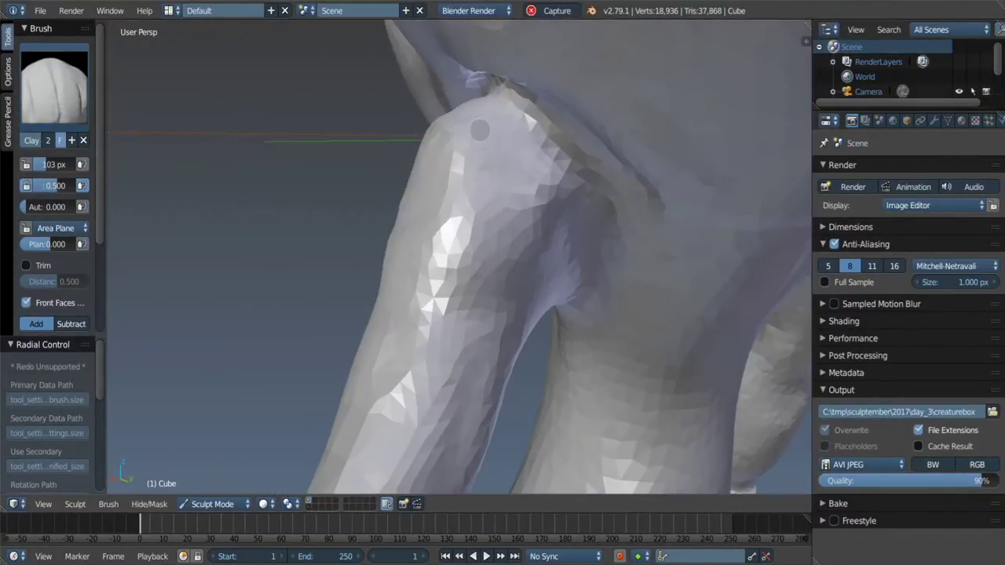
pyautogui.moveTo(432, 146)
pyautogui.mouseDown(button='middle')
pyautogui.moveTo(369, 181)
pyautogui.moveTo(345, 220)
pyautogui.mouseUp(button='middle')
pyautogui.moveTo(346, 220); pyautogui.dragTo(304, 128)
pyautogui.moveTo(304, 128)
pyautogui.mouseDown(button='middle')
pyautogui.moveTo(531, 246)
pyautogui.moveTo(376, 135)
pyautogui.mouseUp(button='middle')
pyautogui.moveTo(464, 220)
pyautogui.mouseDown(button='middle')
pyautogui.moveTo(408, 314)
pyautogui.moveTo(387, 298)
pyautogui.mouseUp(button='middle')
# Step: Build up clay along the leg arch and smooth it, with Grab briefly selected
pyautogui.press('g')
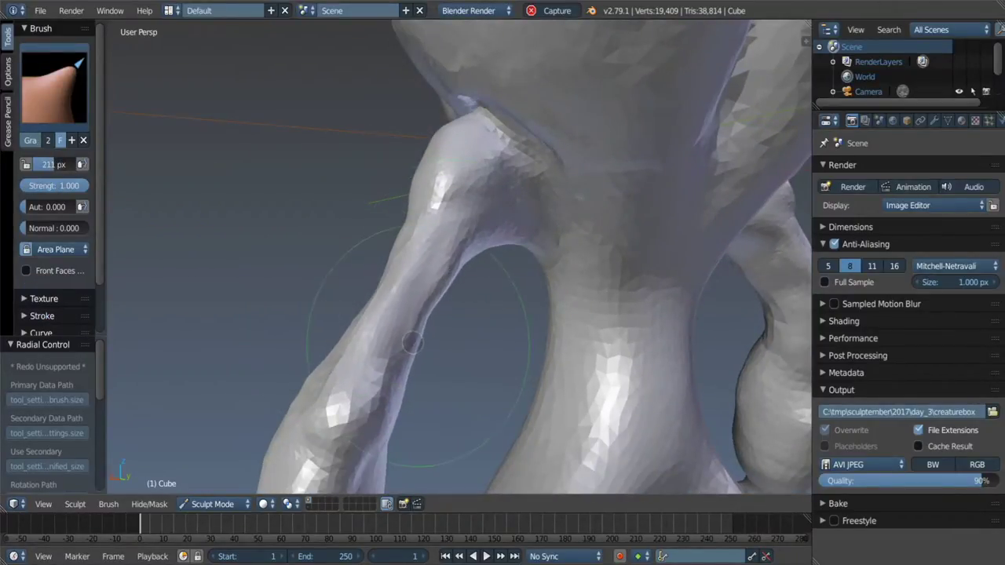
pyautogui.moveTo(400, 314)
pyautogui.mouseDown(button='middle')
pyautogui.moveTo(579, 310)
pyautogui.moveTo(392, 291)
pyautogui.moveTo(422, 287)
pyautogui.moveTo(437, 302)
pyautogui.mouseUp(button='middle')
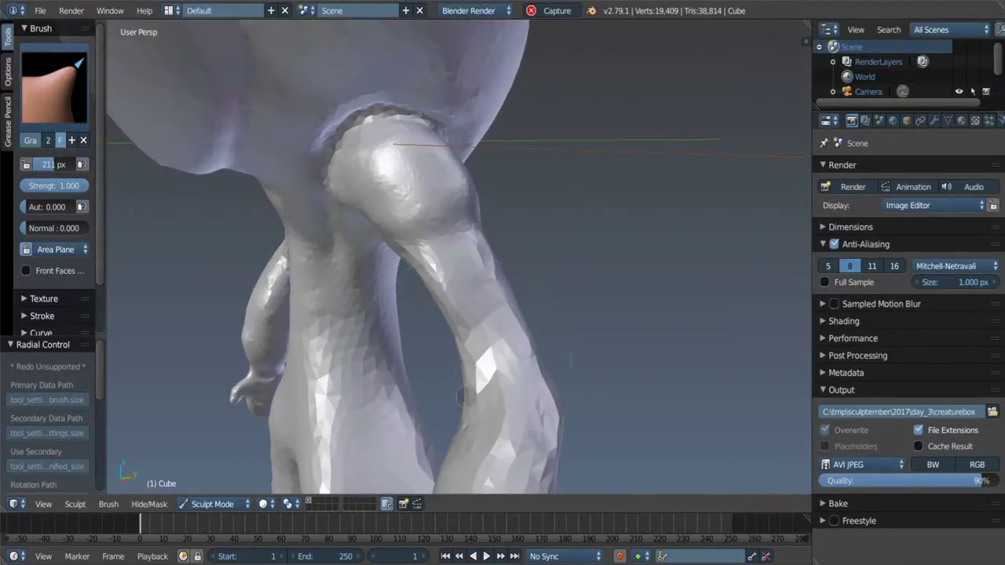
pyautogui.moveTo(461, 396); pyautogui.dragTo(442, 277, button='middle')
pyautogui.press('c')
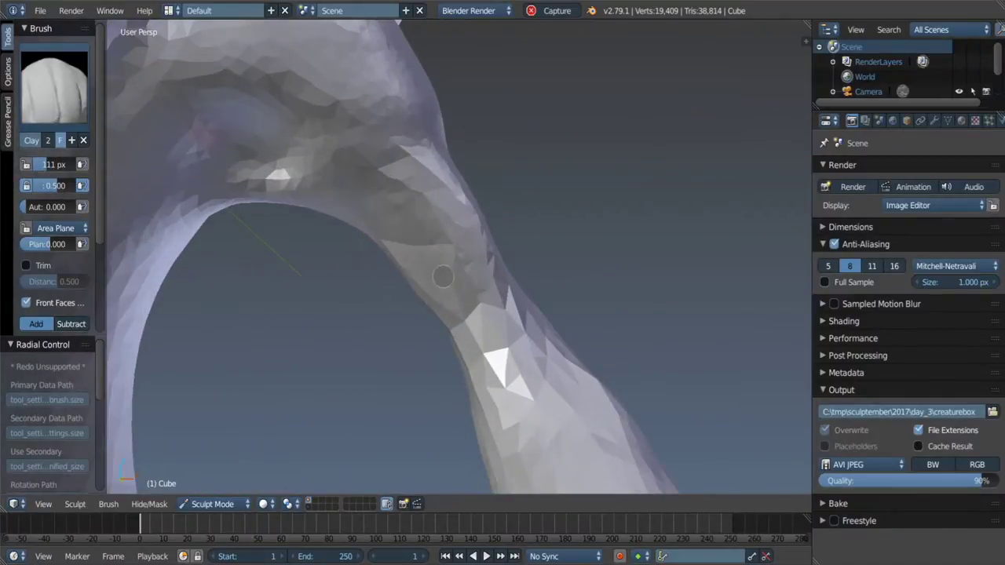
pyautogui.moveTo(443, 276); pyautogui.dragTo(506, 375)
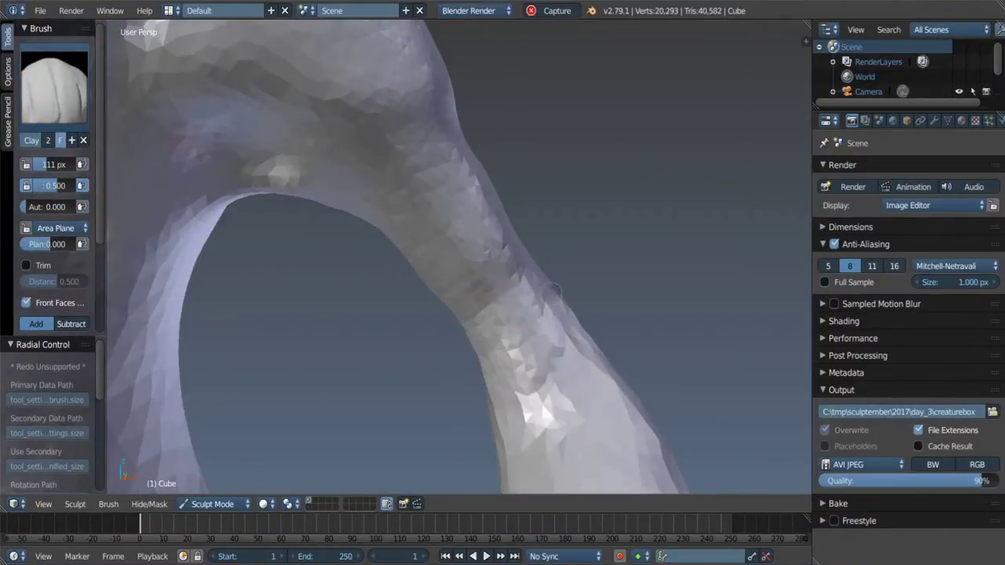
pyautogui.press('s')
pyautogui.press('c')
# Step: Sculpt clay onto the leg-body joint, then frame the whole figure with Home
pyautogui.moveTo(495, 217); pyautogui.dragTo(471, 235, button='middle')
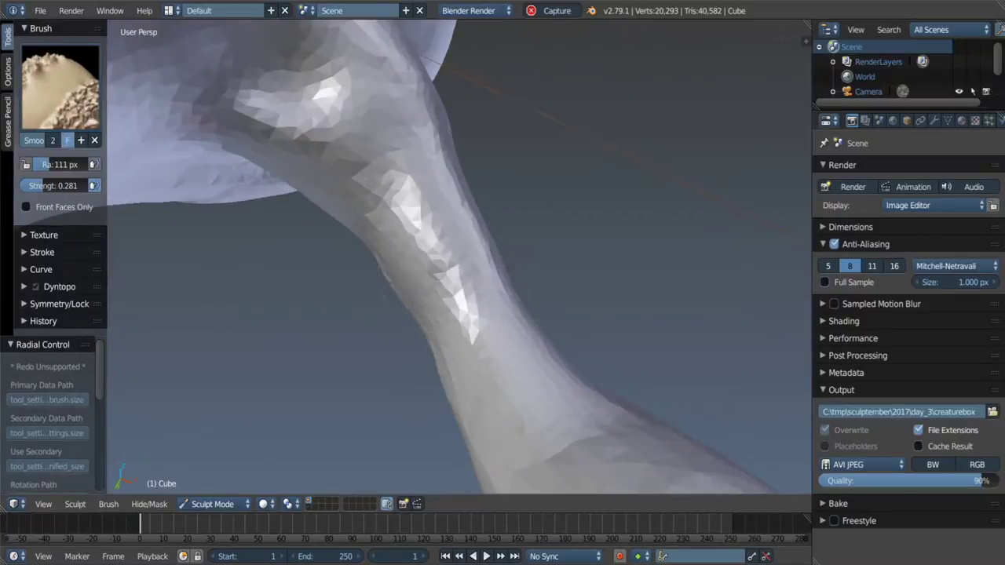
pyautogui.moveTo(471, 341)
pyautogui.mouseDown(button='middle')
pyautogui.moveTo(377, 306)
pyautogui.moveTo(447, 283)
pyautogui.mouseUp(button='middle')
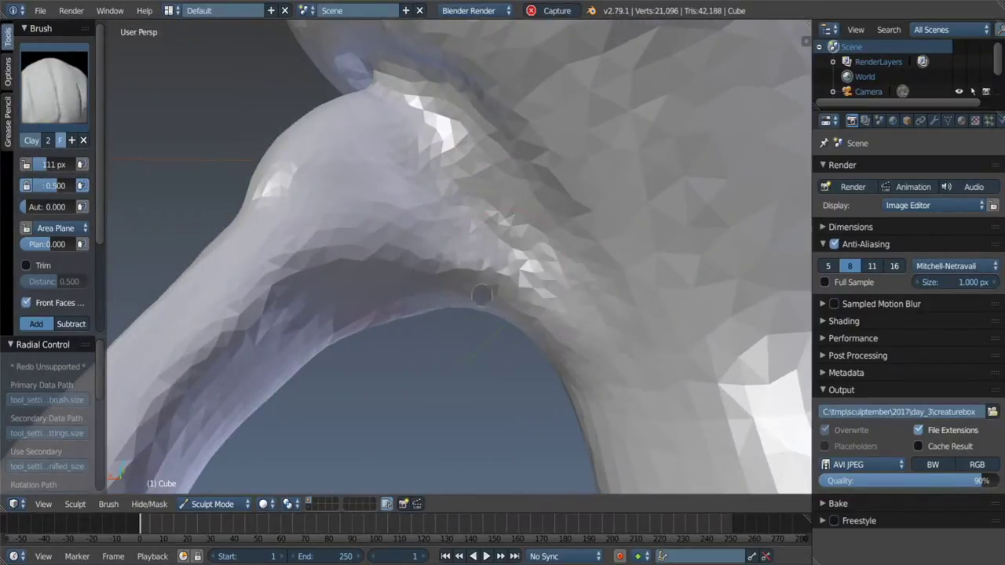
pyautogui.moveTo(470, 314); pyautogui.dragTo(503, 298, button='middle')
pyautogui.moveTo(565, 330); pyautogui.dragTo(644, 369)
pyautogui.press('Home')
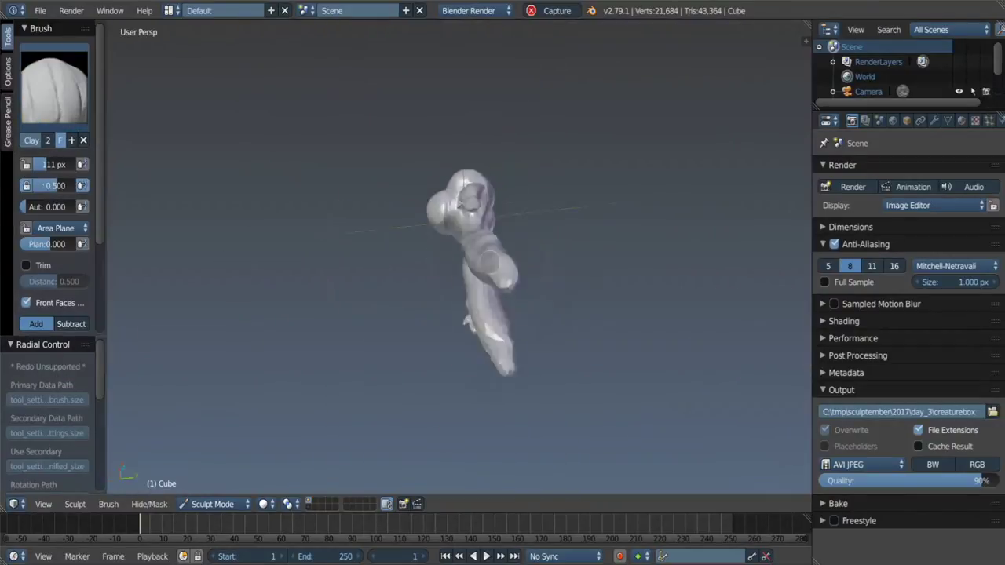
pyautogui.scroll(3, 550, 290)
pyautogui.scroll(1, 491, 241)
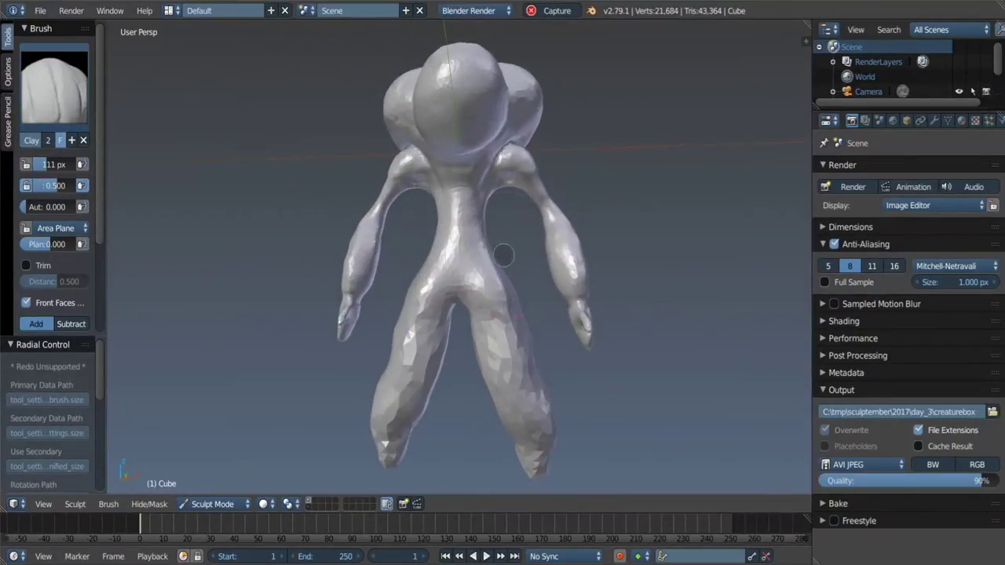
# Step: Smooth a rough patch on the figure and add a small clay dab to the leg
pyautogui.moveTo(503, 282)
pyautogui.mouseDown(button='middle')
pyautogui.moveTo(557, 283)
pyautogui.moveTo(518, 279)
pyautogui.mouseUp(button='middle')
pyautogui.scroll(2, 514, 298)
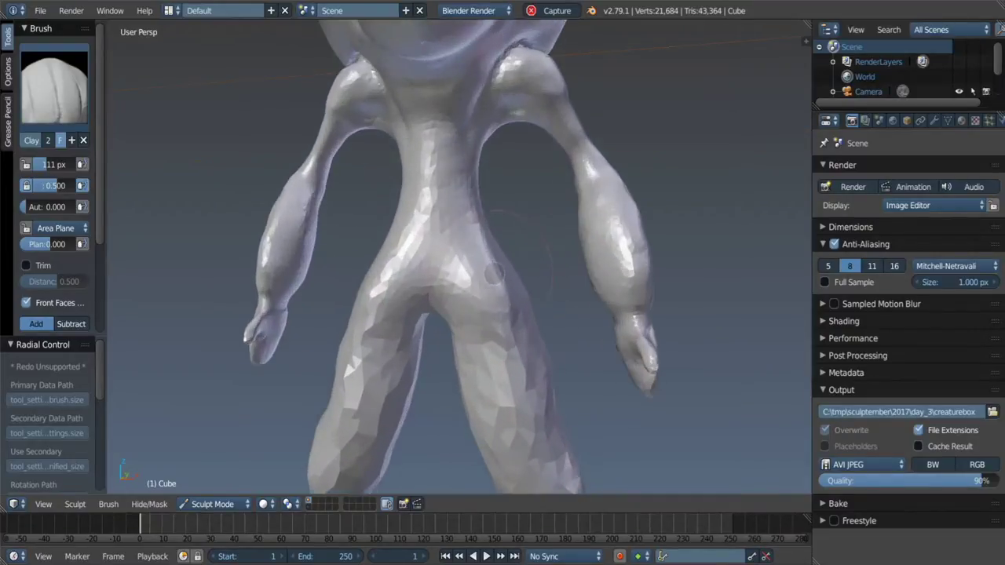
pyautogui.press('s')
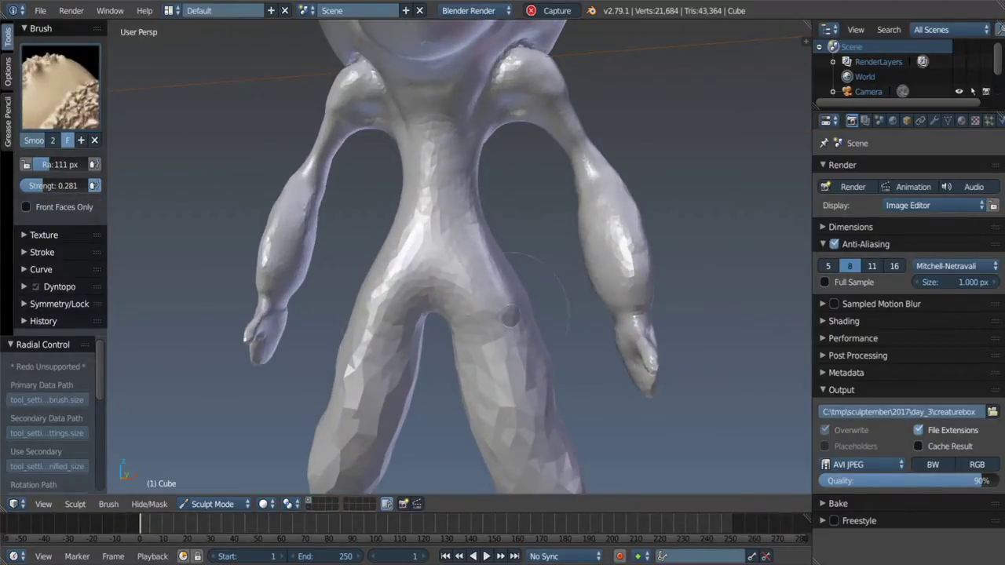
pyautogui.press('c')
pyautogui.moveTo(510, 317); pyautogui.dragTo(485, 296, button='middle')
pyautogui.keyDown('shift'); pyautogui.moveTo(538, 293); pyautogui.dragTo(550, 330); pyautogui.keyUp('shift')
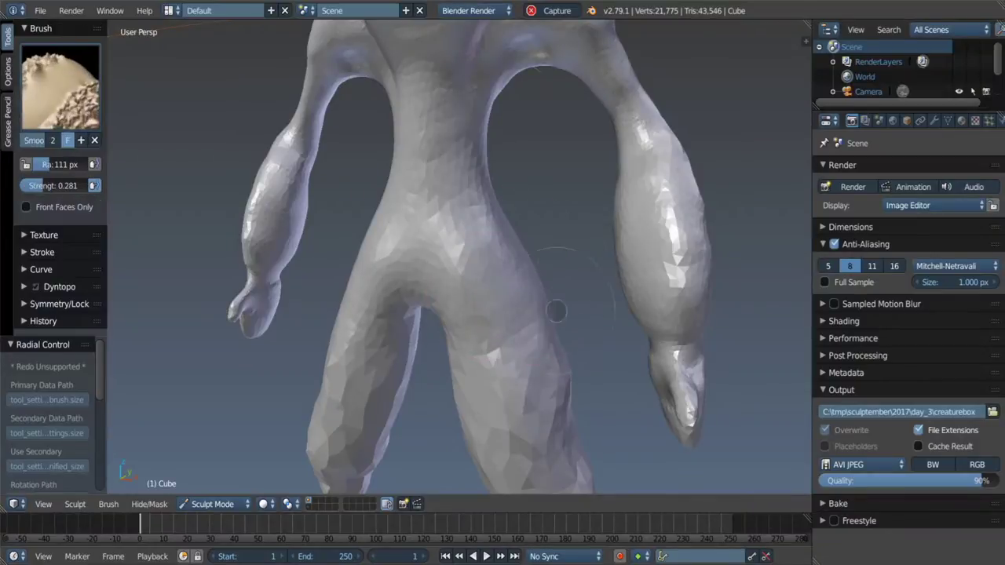
pyautogui.moveTo(550, 329)
pyautogui.mouseDown(button='middle')
pyautogui.moveTo(451, 358)
pyautogui.moveTo(476, 351)
pyautogui.mouseUp(button='middle')
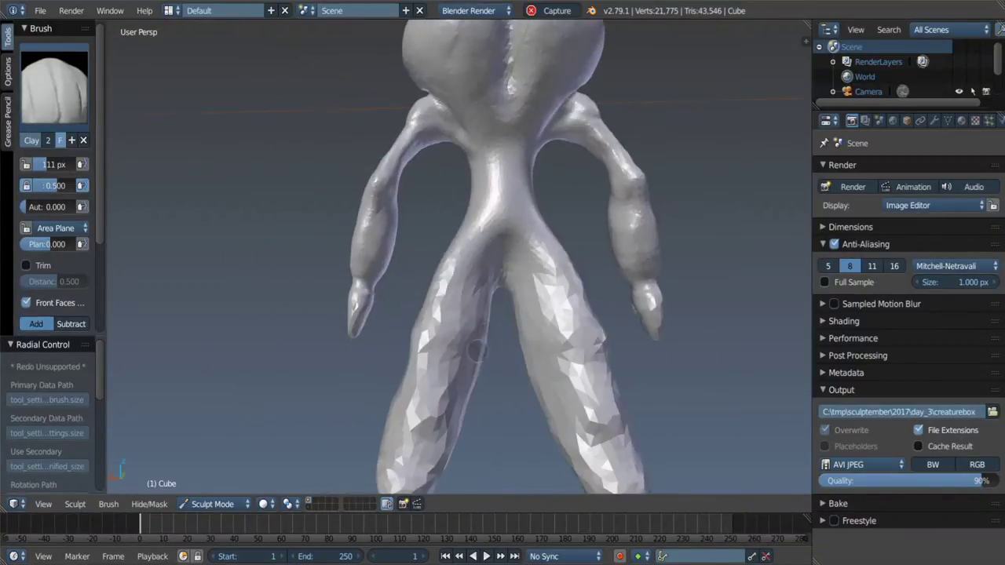
pyautogui.click(475, 283)
# Step: Smooth the right leg, then add clay along the inner leg
pyautogui.scroll(2, 475, 283)
pyautogui.scroll(1, 478, 265)
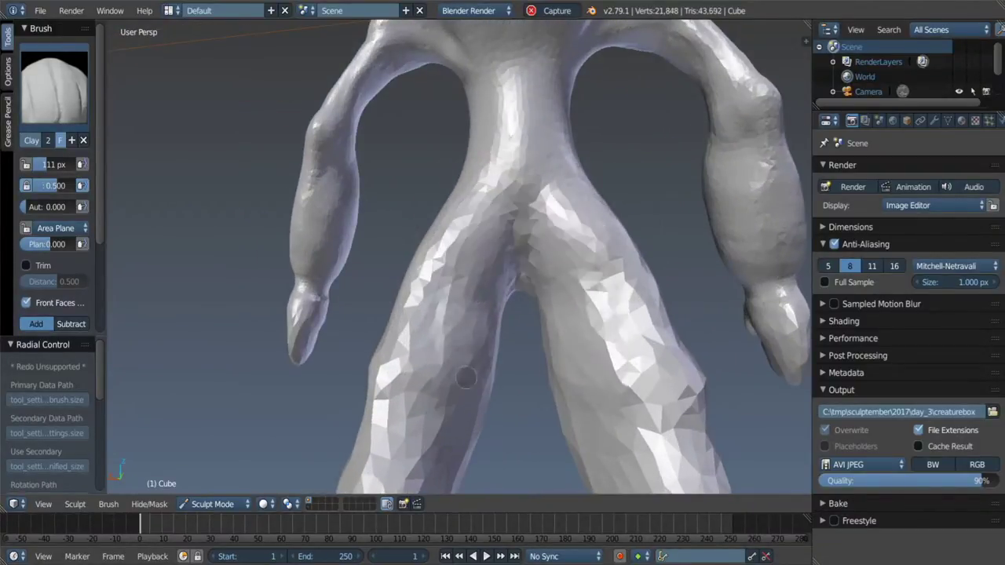
pyautogui.scroll(2, 466, 378)
pyautogui.keyDown('shift'); pyautogui.moveTo(652, 329); pyautogui.dragTo(706, 455); pyautogui.keyUp('shift')
pyautogui.press('c')
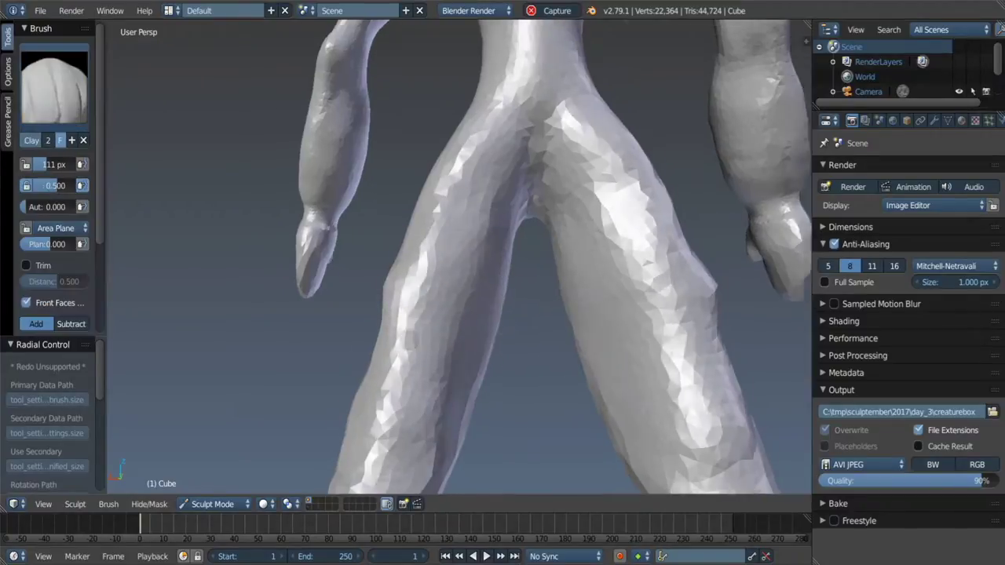
pyautogui.moveTo(480, 246); pyautogui.dragTo(386, 287, button='middle')
pyautogui.moveTo(380, 247); pyautogui.dragTo(396, 329, button='middle')
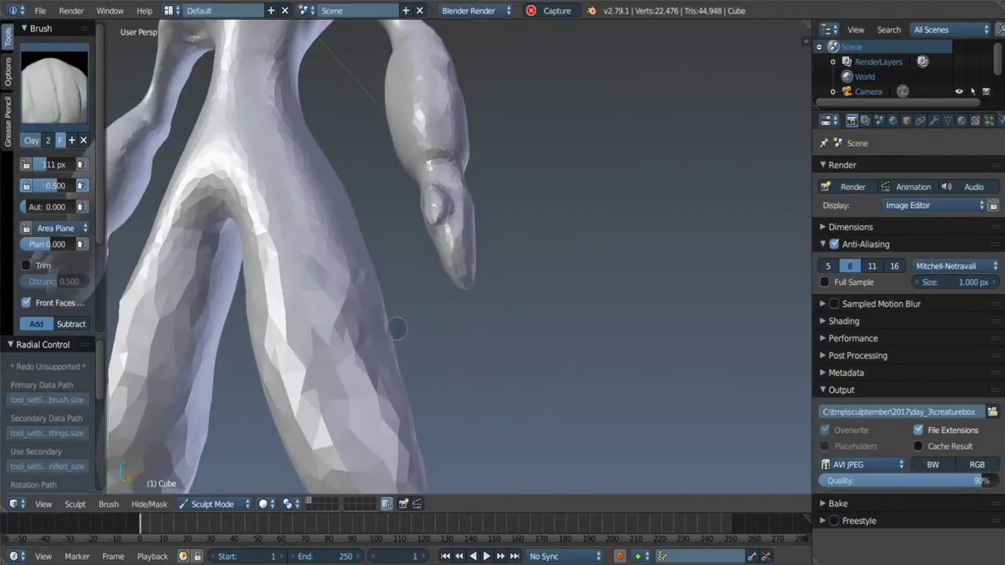
pyautogui.moveTo(369, 235); pyautogui.dragTo(377, 314, button='middle')
# Step: Shrink the Clay brush to 65 px and add clay detail to the torso
pyautogui.press('s')
pyautogui.moveTo(298, 267); pyautogui.dragTo(314, 314)
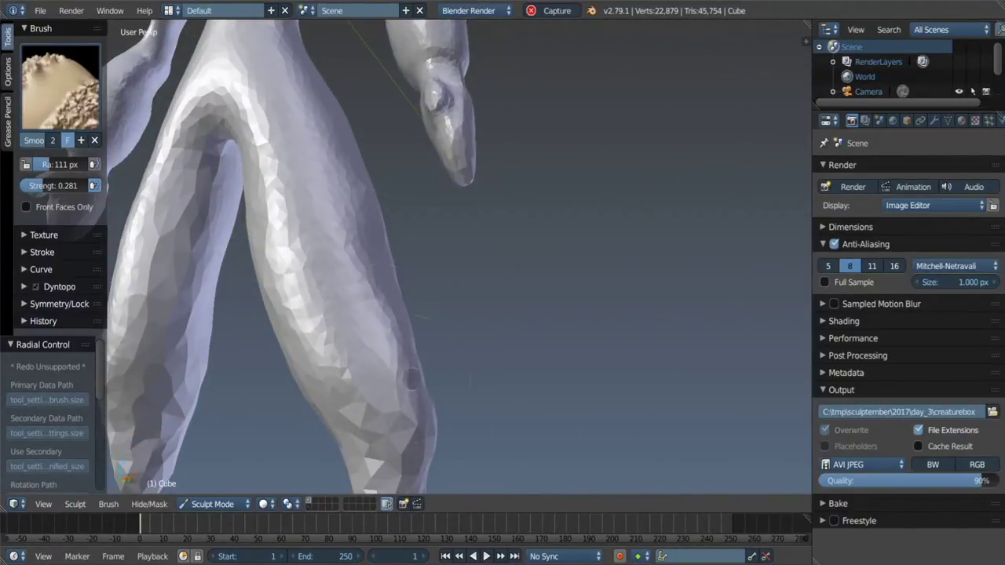
pyautogui.press('c')
pyautogui.scroll(-5, 392, 314)
pyautogui.scroll(5, 359, 202)
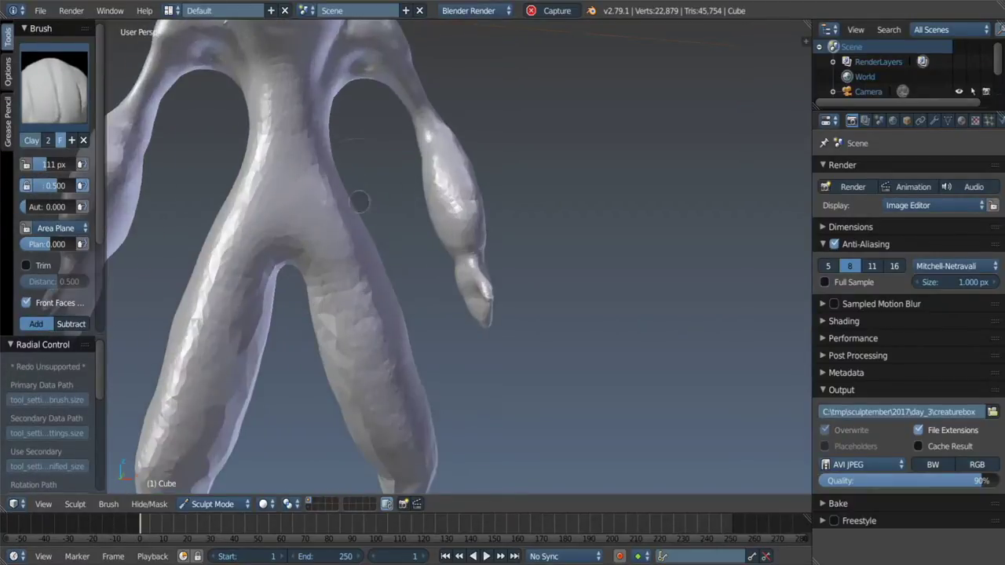
pyautogui.moveTo(359, 202)
pyautogui.mouseDown(button='middle')
pyautogui.moveTo(314, 228)
pyautogui.moveTo(348, 168)
pyautogui.mouseUp(button='middle')
pyautogui.press('f')
pyautogui.click(291, 224)
pyautogui.moveTo(347, 168); pyautogui.dragTo(315, 230)
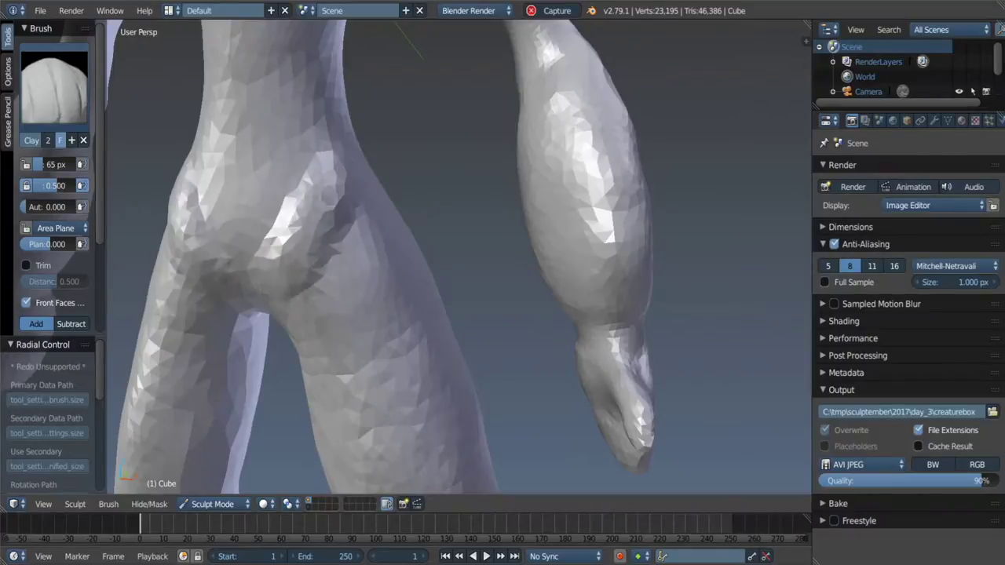
# Step: Sculpt definition into the hip and thigh and add a clay stroke along the leg
pyautogui.moveTo(181, 157); pyautogui.dragTo(326, 156)
pyautogui.moveTo(325, 157)
pyautogui.mouseDown(button='middle')
pyautogui.moveTo(369, 196)
pyautogui.moveTo(396, 189)
pyautogui.moveTo(392, 180)
pyautogui.mouseUp(button='middle')
pyautogui.moveTo(393, 181); pyautogui.dragTo(440, 252)
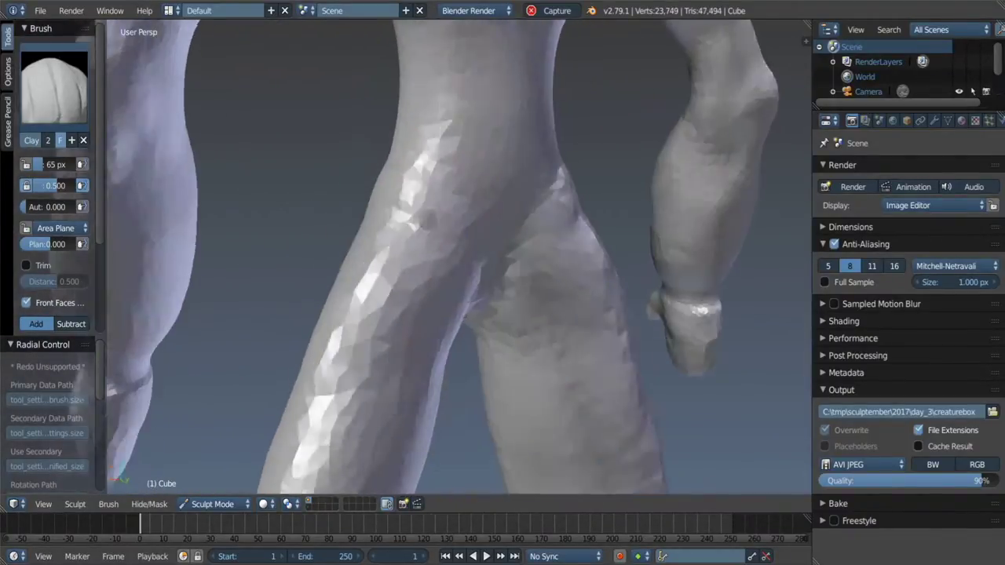
pyautogui.moveTo(439, 252); pyautogui.dragTo(414, 236, button='middle')
pyautogui.moveTo(513, 319); pyautogui.dragTo(440, 289)
pyautogui.moveTo(439, 288)
pyautogui.mouseDown(button='middle')
pyautogui.moveTo(644, 284)
pyautogui.moveTo(499, 309)
pyautogui.mouseUp(button='middle')
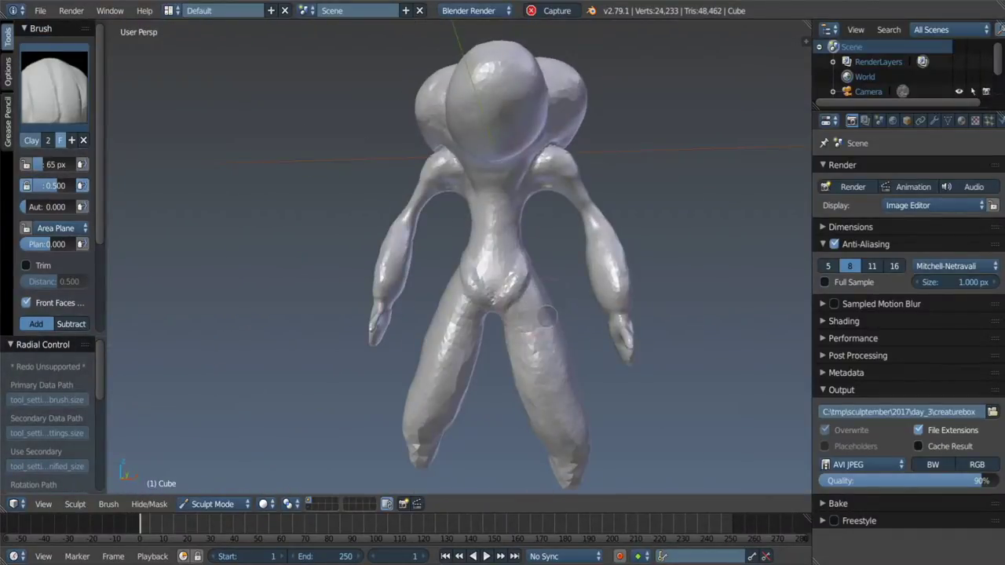
# Step: Cut two ring grooves around the upper leg and deepen the groove around the hips
pyautogui.scroll(3, 530, 326)
pyautogui.scroll(3, 521, 303)
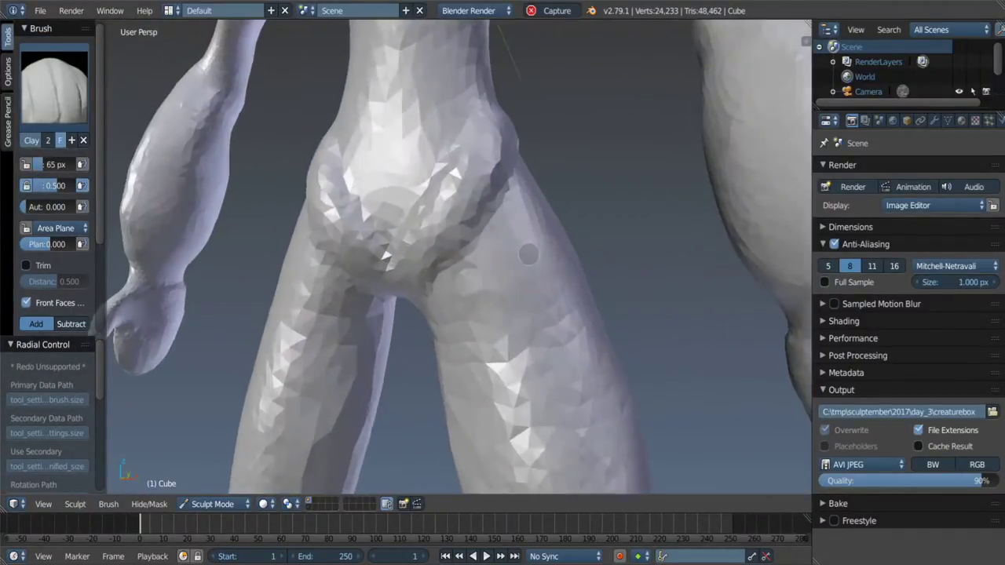
pyautogui.scroll(1, 513, 251)
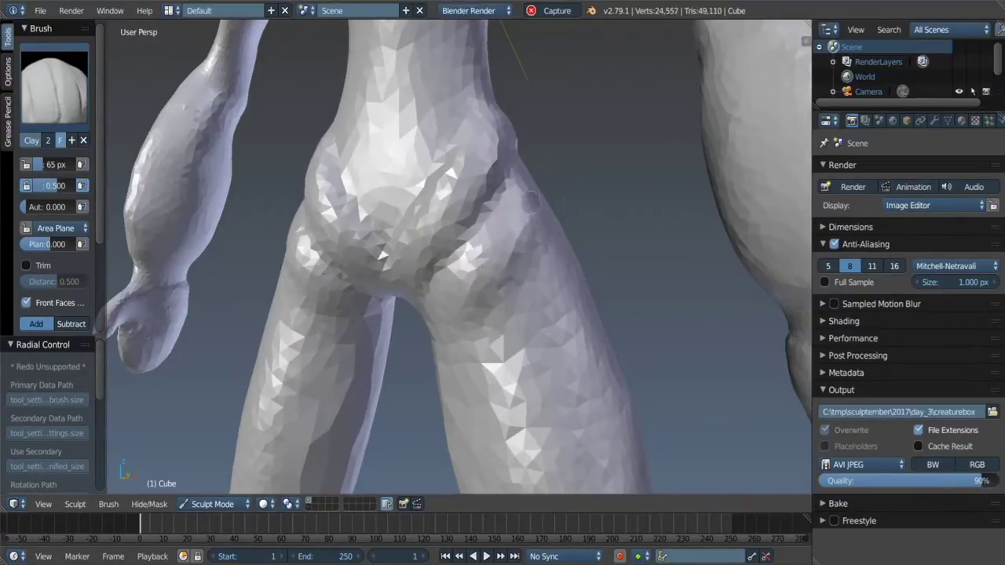
pyautogui.moveTo(531, 202); pyautogui.dragTo(581, 204, button='middle')
pyautogui.moveTo(565, 227); pyautogui.dragTo(607, 179)
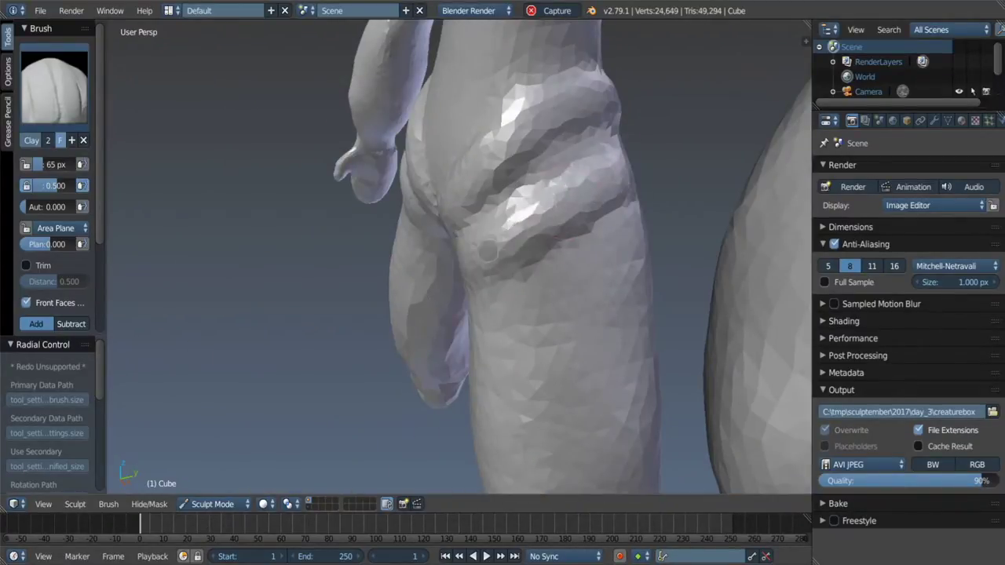
pyautogui.moveTo(487, 250); pyautogui.dragTo(583, 225)
pyautogui.moveTo(583, 224); pyautogui.dragTo(419, 166, button='middle')
pyautogui.moveTo(518, 233); pyautogui.dragTo(691, 189, button='middle')
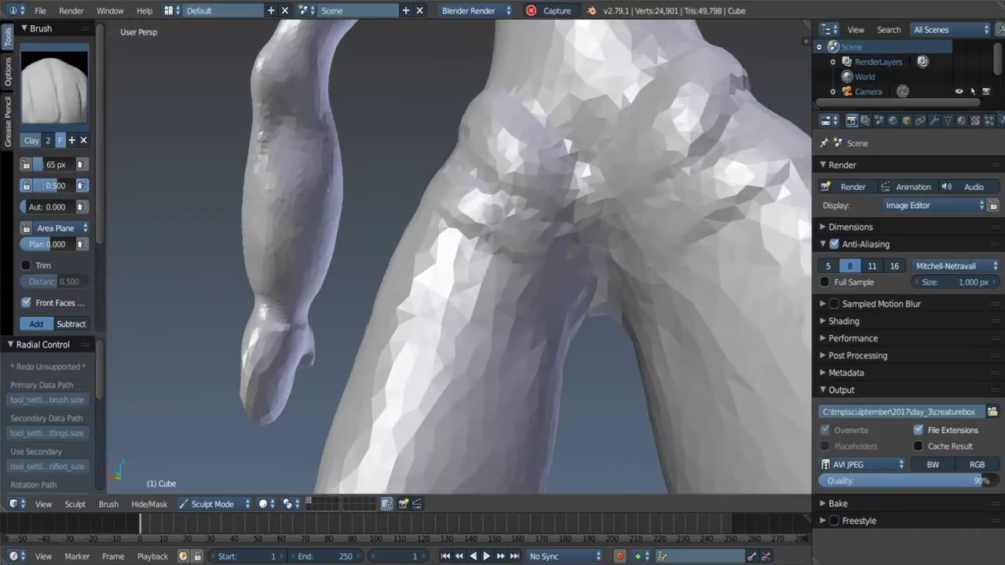
# Step: Swell the sides of both legs evenly with the Inflate brush
pyautogui.moveTo(690, 189); pyautogui.dragTo(690, 243)
pyautogui.moveTo(690, 243)
pyautogui.mouseDown(button='middle')
pyautogui.moveTo(500, 218)
pyautogui.moveTo(404, 236)
pyautogui.mouseUp(button='middle')
pyautogui.scroll(-4, 403, 235)
pyautogui.scroll(3, 493, 252)
pyautogui.press('i')
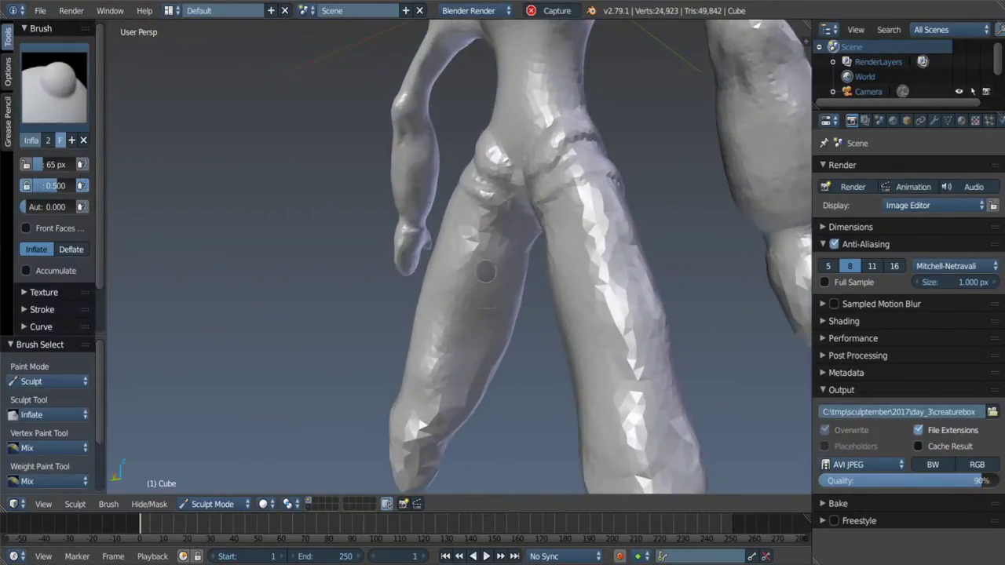
pyautogui.keyDown('shift'); pyautogui.moveTo(437, 314); pyautogui.dragTo(437, 383); pyautogui.keyUp('shift')
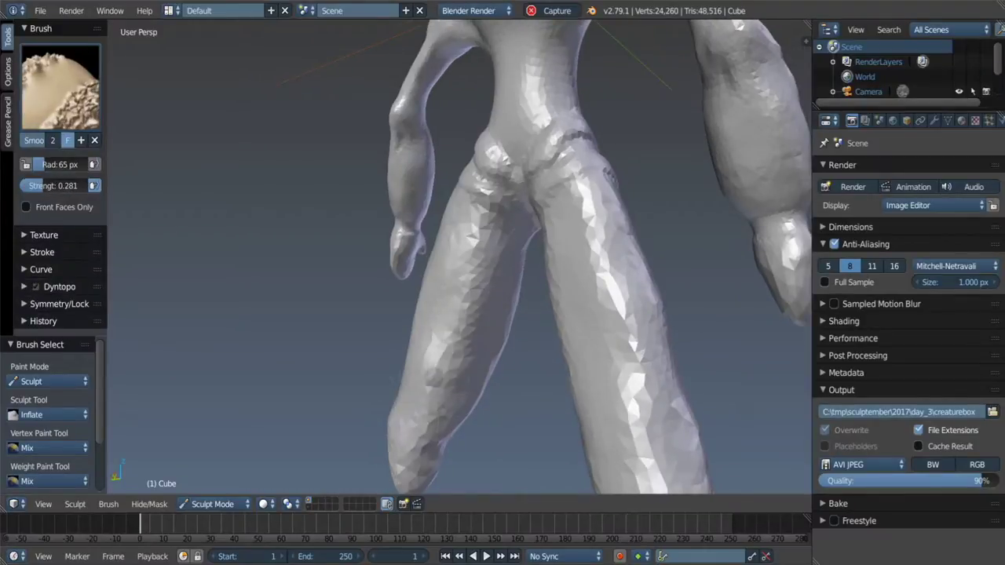
pyautogui.moveTo(437, 383); pyautogui.dragTo(400, 332, button='middle')
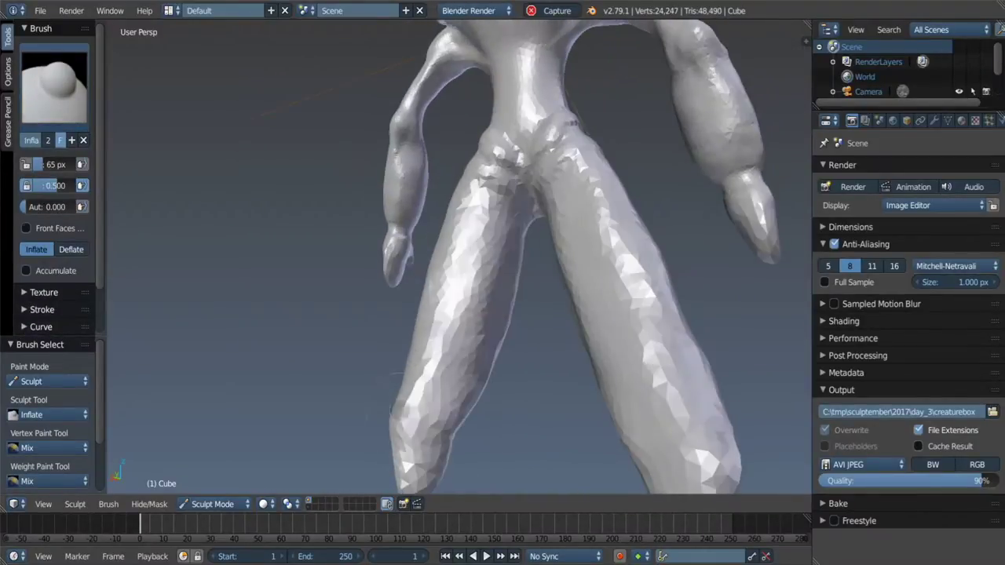
pyautogui.moveTo(410, 409)
pyautogui.mouseDown(button='middle')
pyautogui.moveTo(521, 341)
pyautogui.moveTo(408, 346)
pyautogui.mouseUp(button='middle')
pyautogui.moveTo(408, 345); pyautogui.dragTo(420, 314)
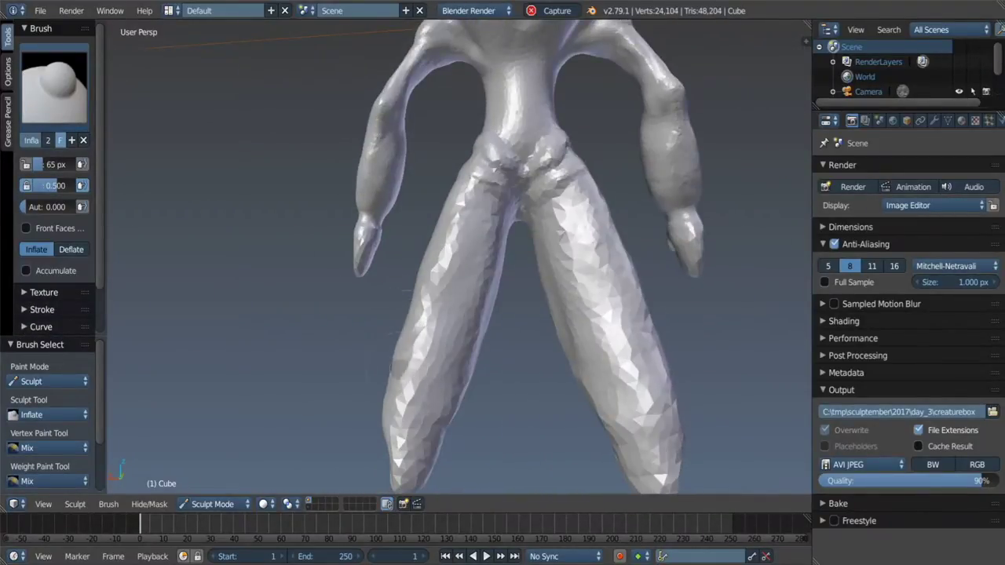
pyautogui.moveTo(420, 314); pyautogui.dragTo(376, 318, button='middle')
# Step: Smooth the lower legs, resize the brush to 103 px, and build up clay on the leg tips
pyautogui.moveTo(492, 348); pyautogui.dragTo(542, 314, button='middle')
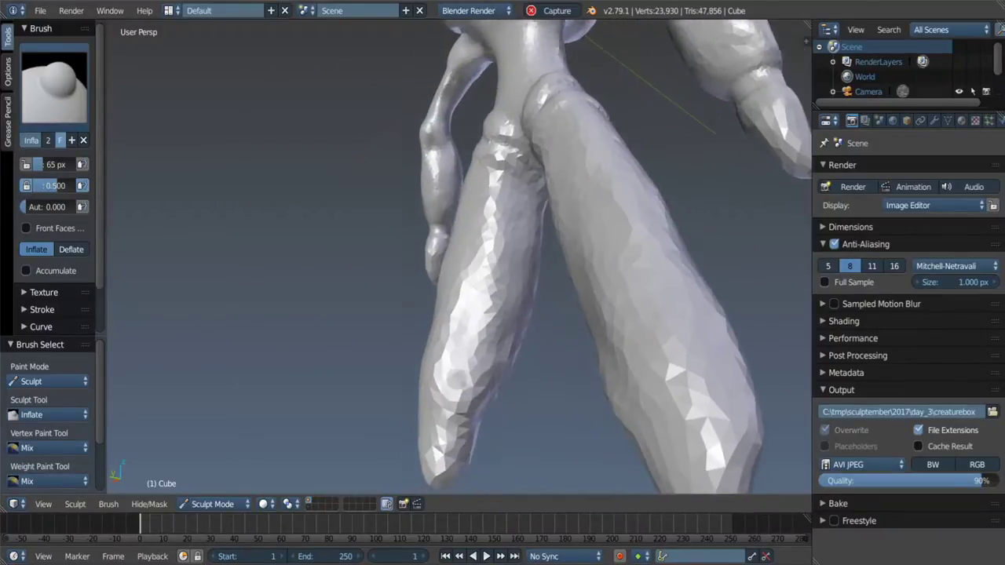
pyautogui.keyDown('shift'); pyautogui.moveTo(542, 314); pyautogui.dragTo(557, 287); pyautogui.keyUp('shift')
pyautogui.press('g')
pyautogui.press('f')
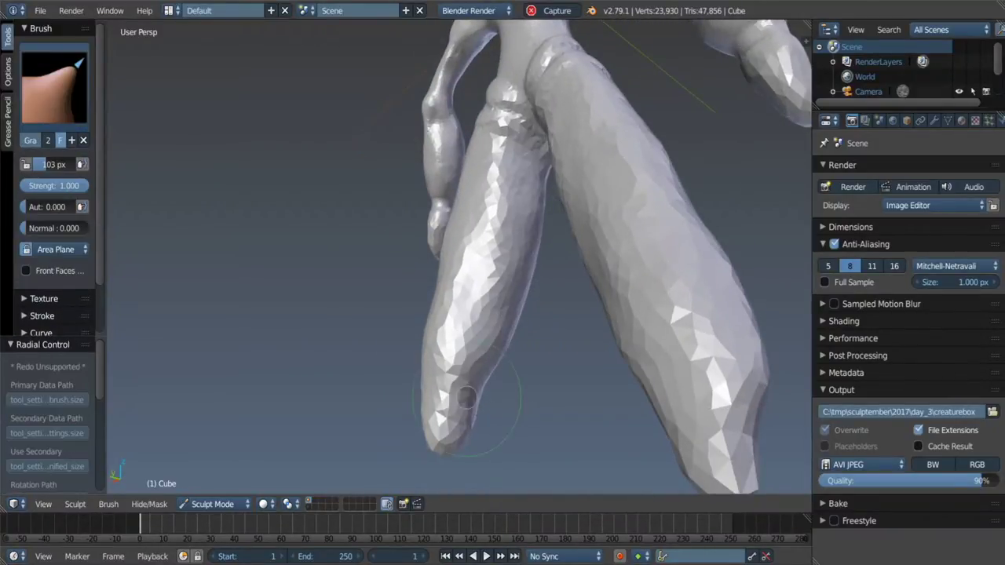
pyautogui.click(471, 381)
pyautogui.press('c')
pyautogui.moveTo(385, 399); pyautogui.dragTo(463, 396)
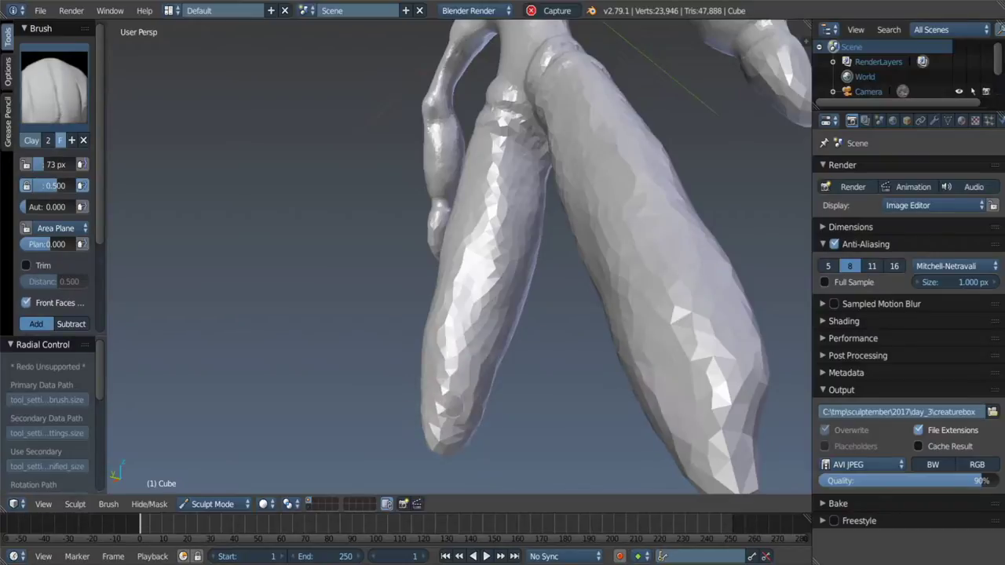
pyautogui.moveTo(464, 396); pyautogui.dragTo(739, 358, button='middle')
pyautogui.moveTo(436, 329); pyautogui.dragTo(481, 392)
# Step: Lasso-mask both arms, then clear the mask with Alt+M
pyautogui.scroll(-3, 480, 392)
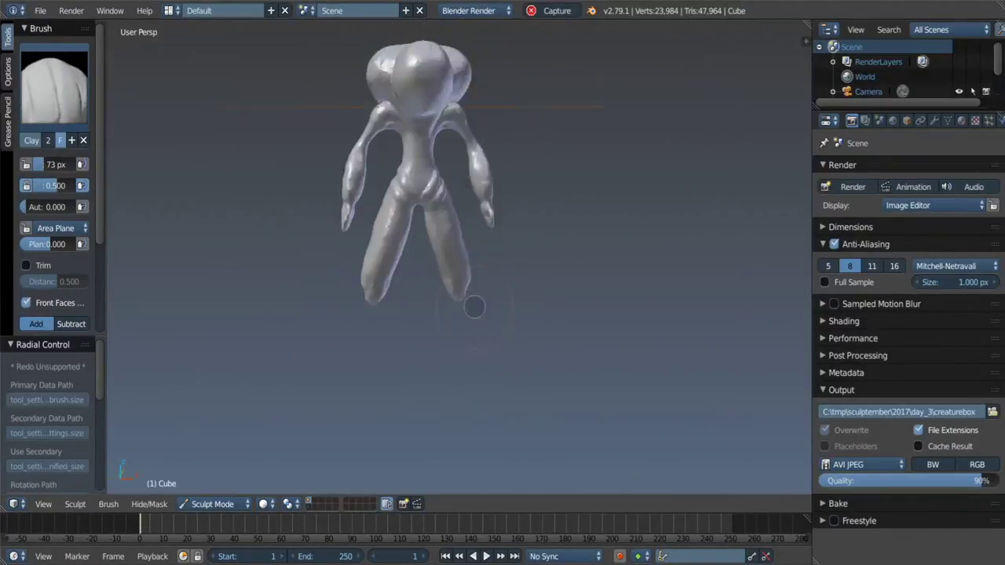
pyautogui.moveTo(480, 392)
pyautogui.mouseDown(button='middle')
pyautogui.moveTo(458, 233)
pyautogui.moveTo(361, 242)
pyautogui.moveTo(447, 235)
pyautogui.moveTo(430, 201)
pyautogui.moveTo(516, 184)
pyautogui.moveTo(365, 192)
pyautogui.moveTo(567, 176)
pyautogui.moveTo(499, 297)
pyautogui.mouseUp(button='middle')
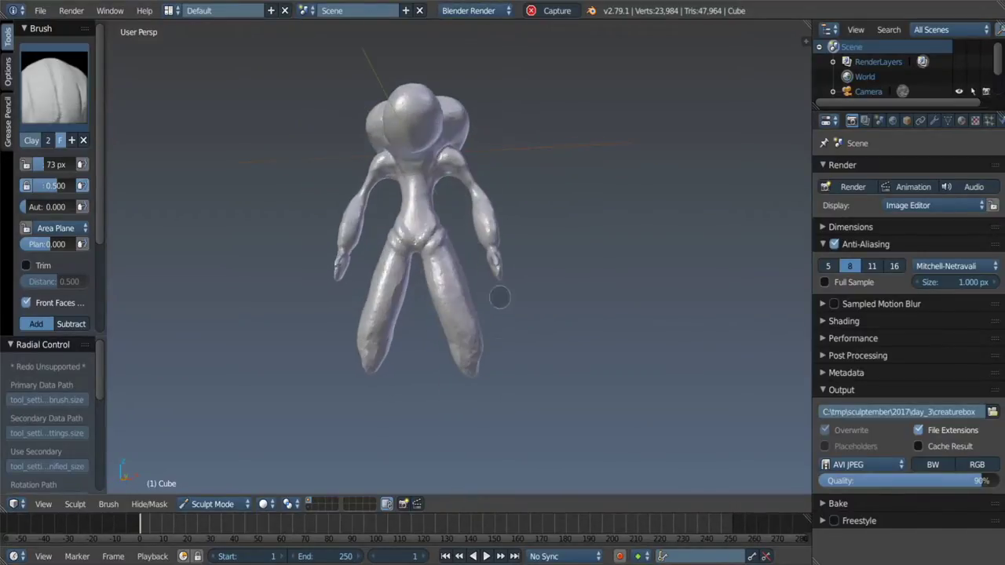
pyautogui.keyDown('ctrl'); pyautogui.keyDown('shift'); pyautogui.moveTo(500, 308); pyautogui.dragTo(467, 164); pyautogui.keyUp('shift'); pyautogui.keyUp('ctrl')
pyautogui.moveTo(467, 165); pyautogui.dragTo(512, 283, button='middle')
pyautogui.click(149, 504)
pyautogui.click(188, 458)
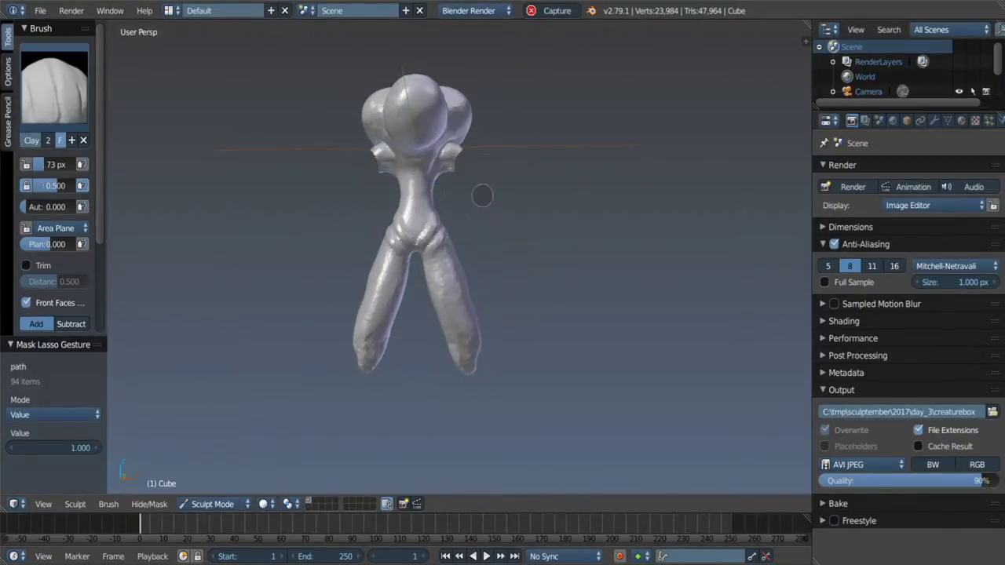
# Step: Carve grooves into the right leg and add clay strokes around the hips with a 41 px brush
pyautogui.scroll(5, 477, 194)
pyautogui.scroll(1, 424, 271)
pyautogui.scroll(-2, 435, 268)
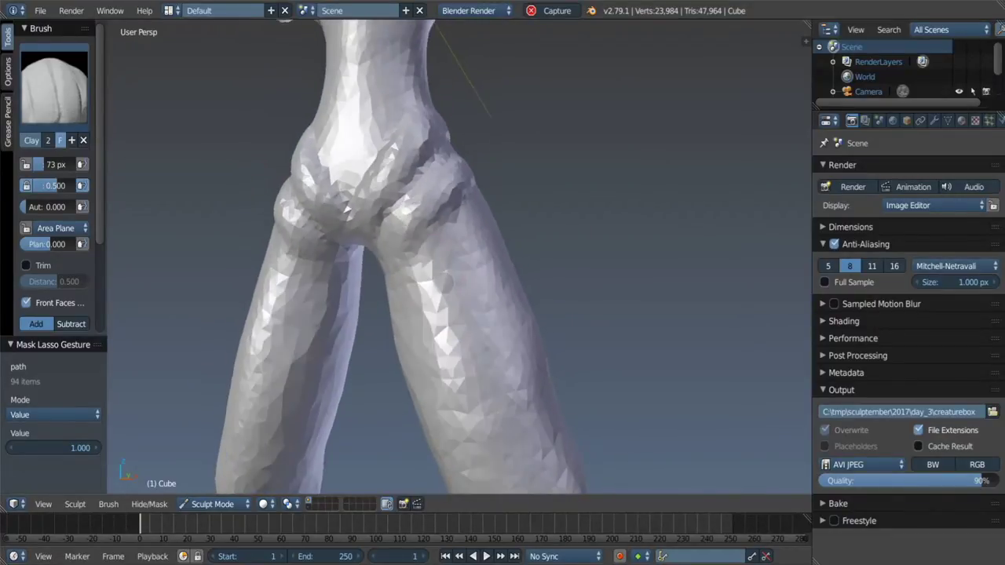
pyautogui.scroll(2, 439, 274)
pyautogui.scroll(1, 439, 271)
pyautogui.moveTo(475, 227); pyautogui.dragTo(404, 326)
pyautogui.moveTo(510, 184); pyautogui.dragTo(314, 353, button='middle')
pyautogui.moveTo(338, 314); pyautogui.dragTo(393, 369)
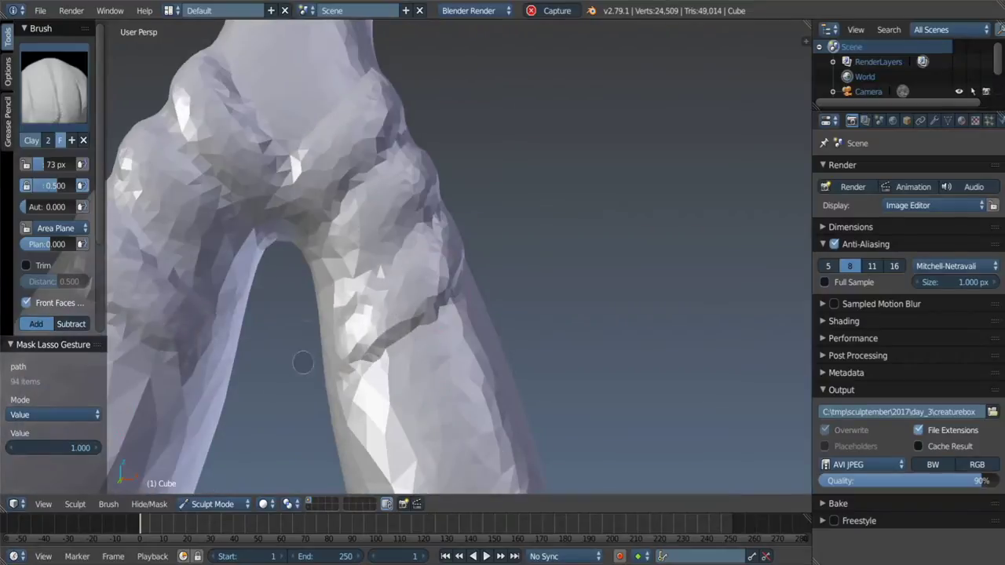
pyautogui.moveTo(385, 353); pyautogui.dragTo(347, 247, button='middle')
pyautogui.click(312, 297)
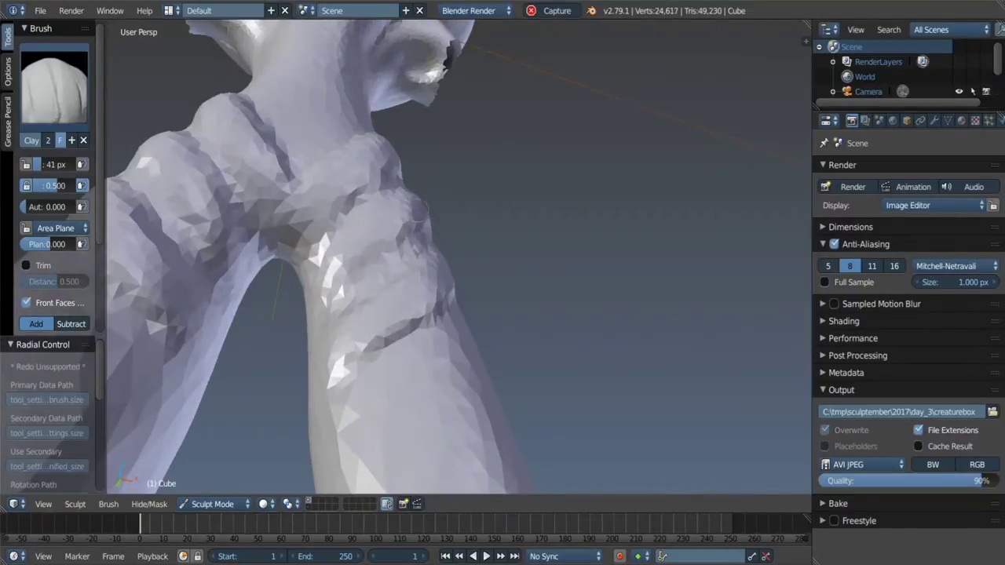
pyautogui.moveTo(338, 286); pyautogui.dragTo(345, 295)
# Step: Set the Clay brush to 67 px and build up the upper-leg crease and crotch
pyautogui.moveTo(345, 295); pyautogui.dragTo(500, 317, button='middle')
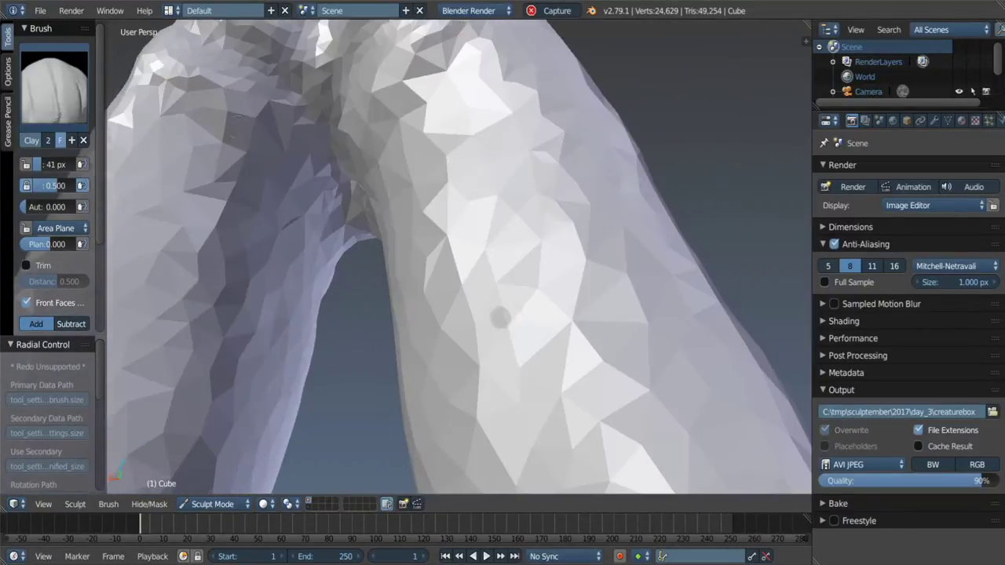
pyautogui.press('f')
pyautogui.click(314, 220)
pyautogui.moveTo(242, 135); pyautogui.dragTo(318, 236)
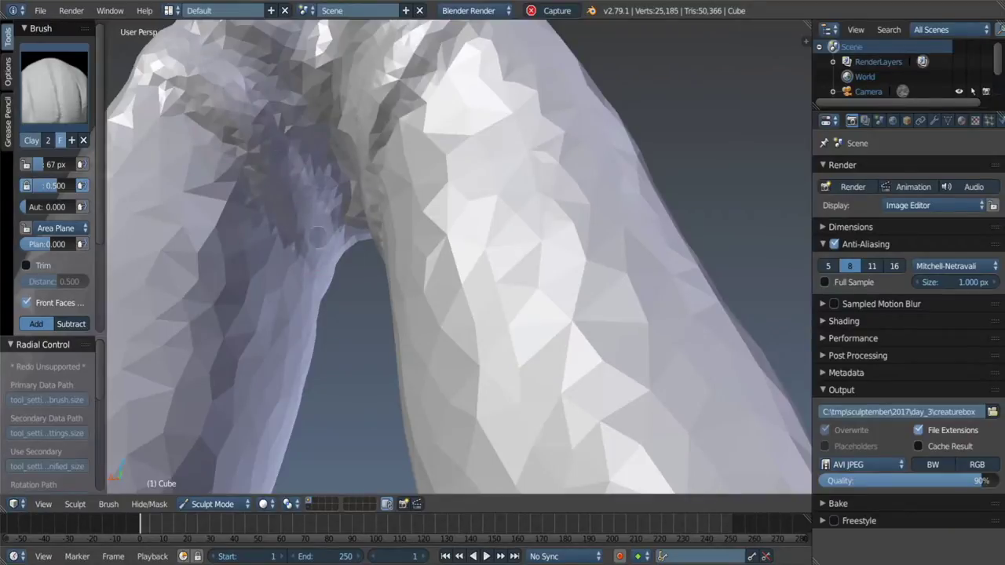
pyautogui.scroll(-5, 326, 250)
pyautogui.scroll(5, 291, 131)
pyautogui.moveTo(291, 130); pyautogui.dragTo(298, 149, button='middle')
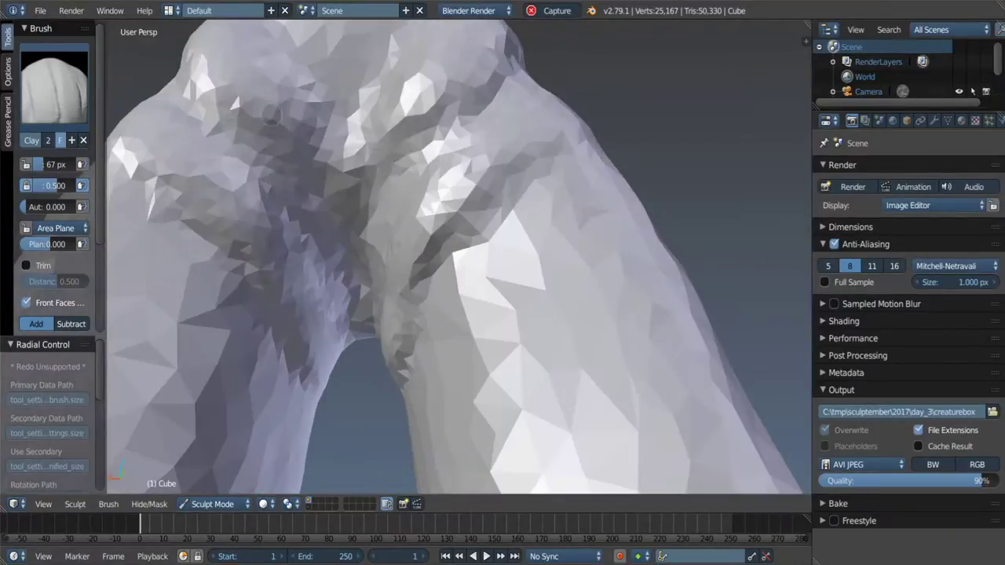
pyautogui.moveTo(346, 141); pyautogui.dragTo(292, 167)
# Step: Add clay strokes near the crotch and along the hip and thigh
pyautogui.scroll(-5, 401, 256)
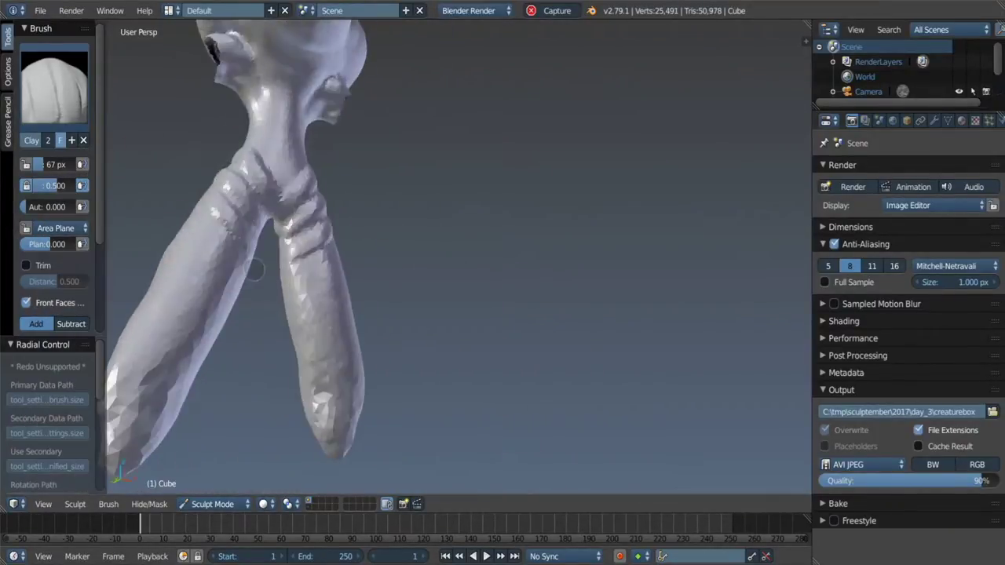
pyautogui.moveTo(314, 259)
pyautogui.mouseDown(button='middle')
pyautogui.moveTo(338, 235)
pyautogui.moveTo(314, 266)
pyautogui.mouseUp(button='middle')
pyautogui.scroll(3, 298, 259)
pyautogui.scroll(4, 298, 259)
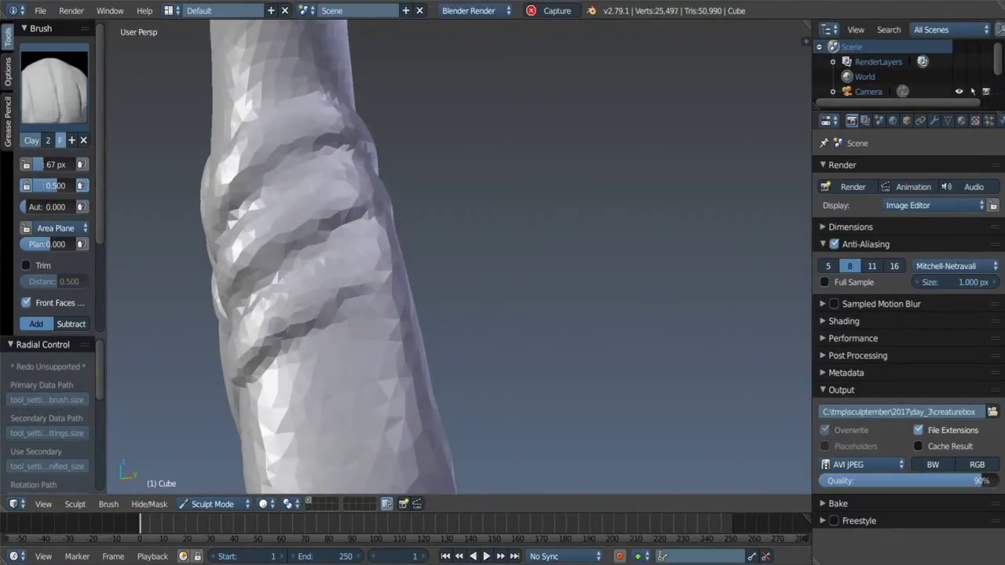
pyautogui.moveTo(337, 259); pyautogui.dragTo(369, 291)
pyautogui.moveTo(369, 291); pyautogui.dragTo(503, 329, button='middle')
pyautogui.scroll(3, 518, 339)
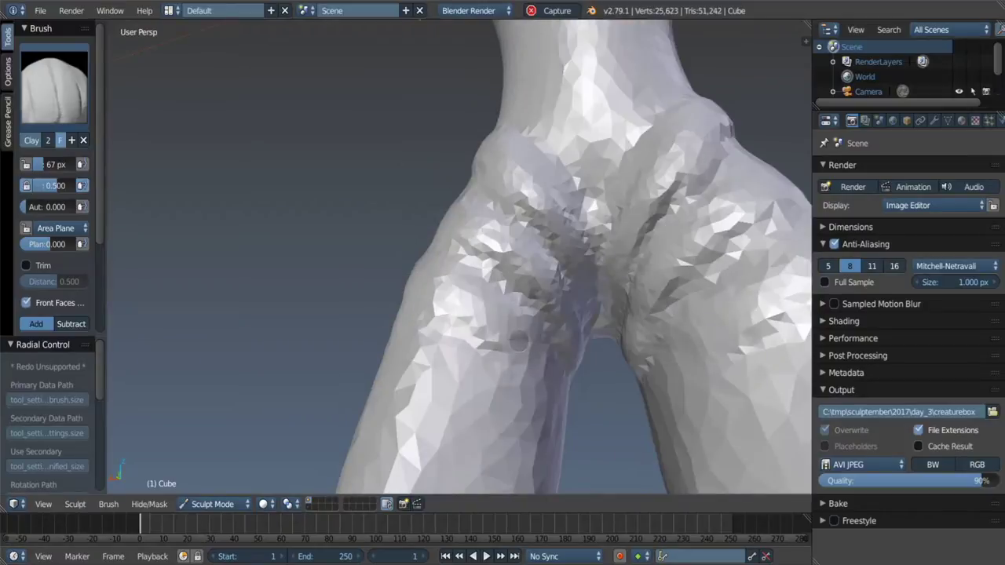
pyautogui.moveTo(471, 321); pyautogui.dragTo(487, 345)
pyautogui.moveTo(487, 346); pyautogui.dragTo(597, 314, button='middle')
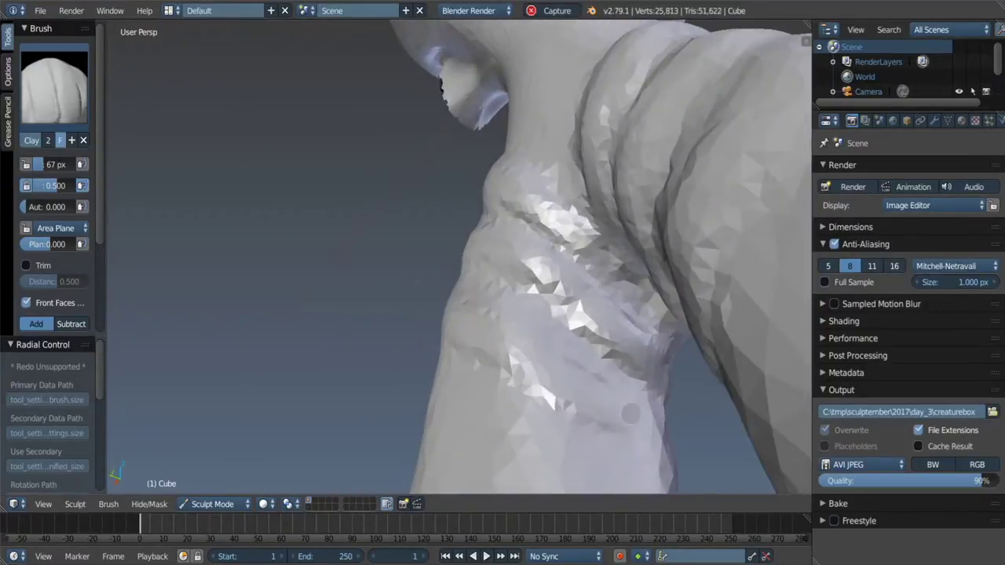
pyautogui.moveTo(691, 314); pyautogui.dragTo(665, 431)
# Step: Raise a clay ring around the thigh, deepen it, and sculpt a groove around the leg
pyautogui.scroll(-5, 665, 432)
pyautogui.moveTo(644, 369); pyautogui.dragTo(596, 287, button='middle')
pyautogui.scroll(4, 596, 287)
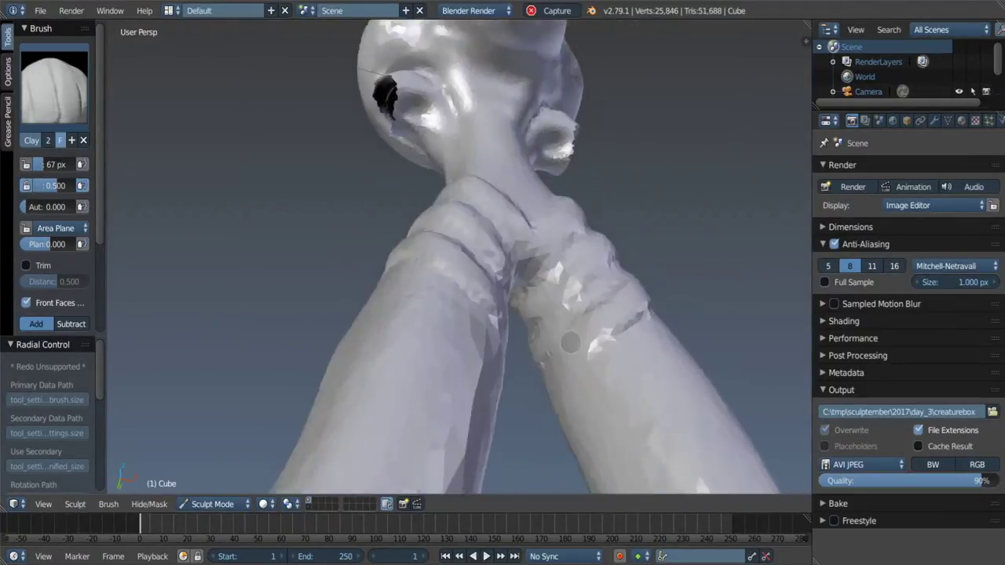
pyautogui.moveTo(554, 336); pyautogui.dragTo(545, 359)
pyautogui.moveTo(545, 360); pyautogui.dragTo(537, 337, button='middle')
pyautogui.moveTo(537, 338); pyautogui.dragTo(560, 342)
pyautogui.moveTo(560, 342); pyautogui.dragTo(486, 381, button='middle')
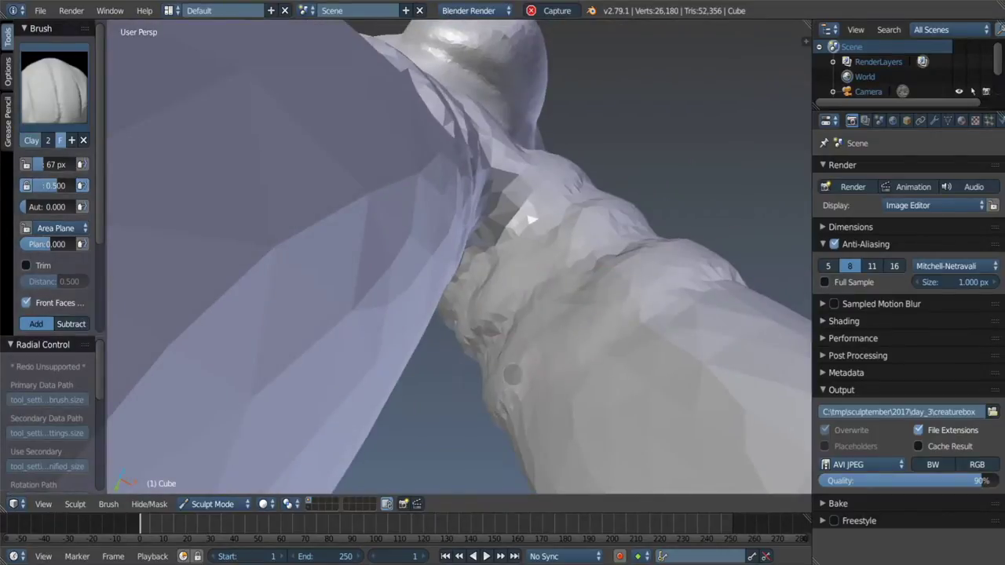
pyautogui.moveTo(575, 340); pyautogui.dragTo(532, 335, button='middle')
pyautogui.moveTo(532, 340); pyautogui.dragTo(667, 314)
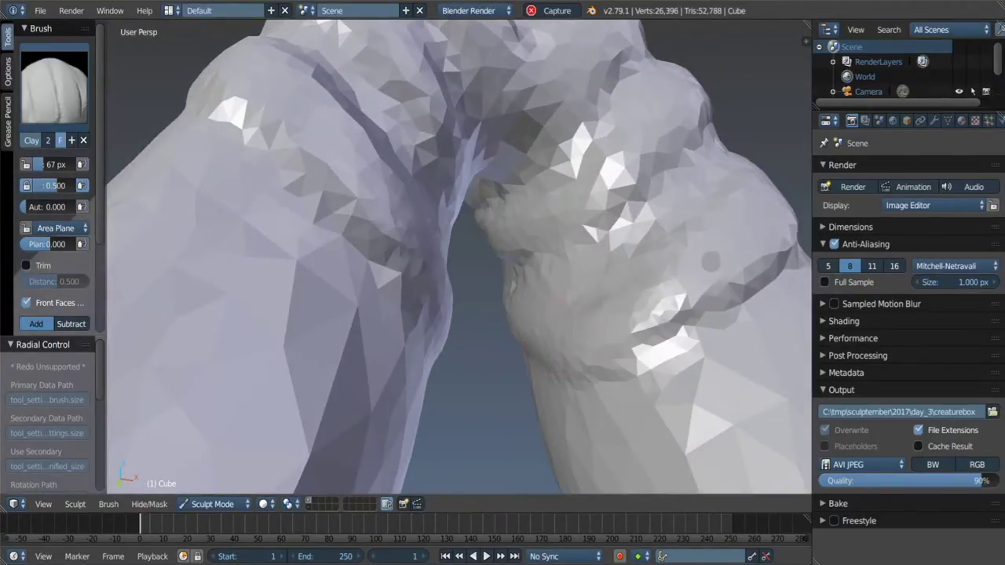
pyautogui.moveTo(667, 314)
pyautogui.mouseDown(button='middle')
pyautogui.moveTo(697, 287)
pyautogui.moveTo(529, 267)
pyautogui.moveTo(737, 181)
pyautogui.mouseUp(button='middle')
# Step: Add a first ring groove to the legs and check it from the front
pyautogui.scroll(-5, 647, 347)
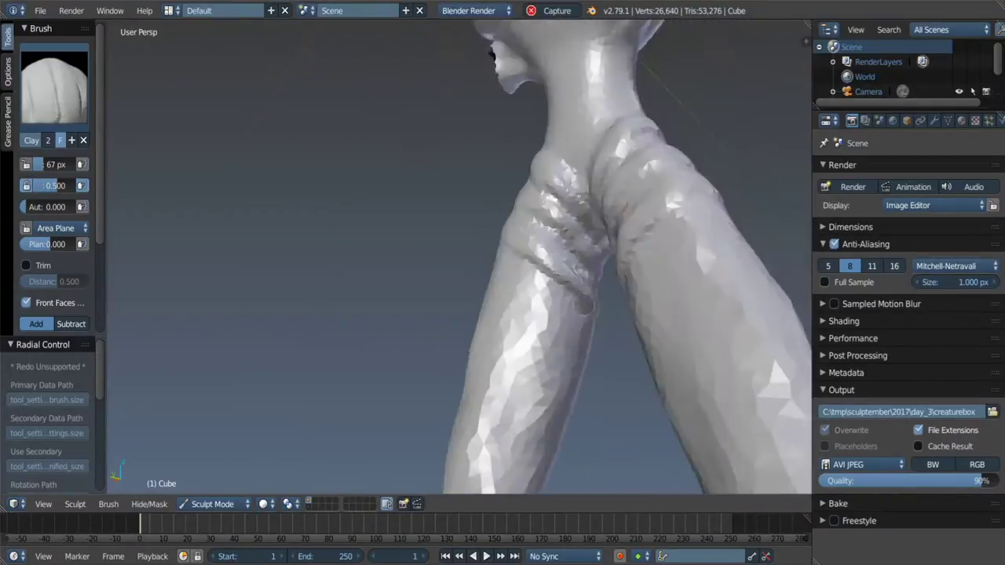
pyautogui.scroll(5, 647, 347)
pyautogui.moveTo(597, 228); pyautogui.dragTo(641, 300)
pyautogui.moveTo(481, 184); pyautogui.dragTo(562, 268, button='middle')
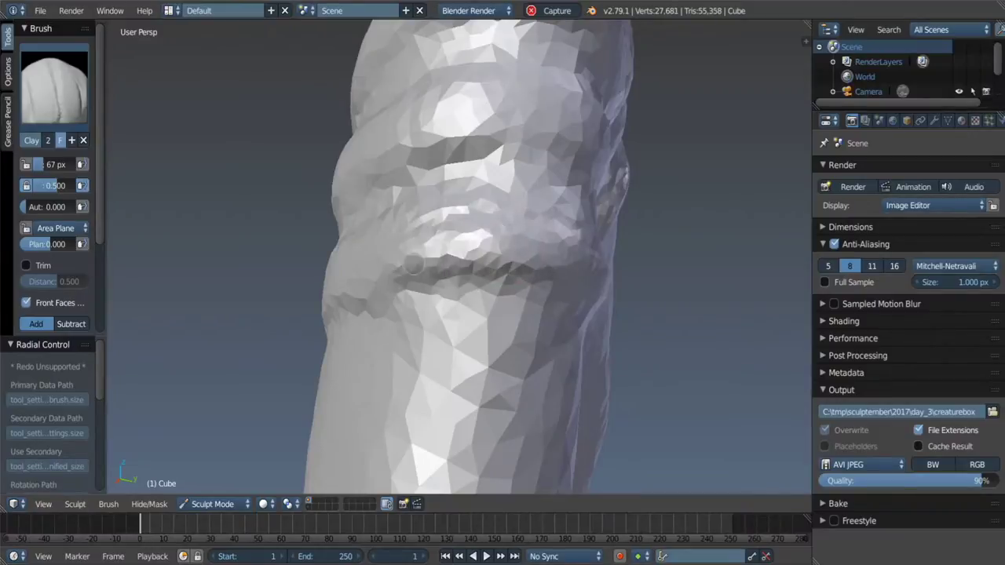
pyautogui.scroll(-5, 414, 265)
pyautogui.moveTo(414, 265); pyautogui.dragTo(493, 268, button='middle')
pyautogui.scroll(4, 492, 268)
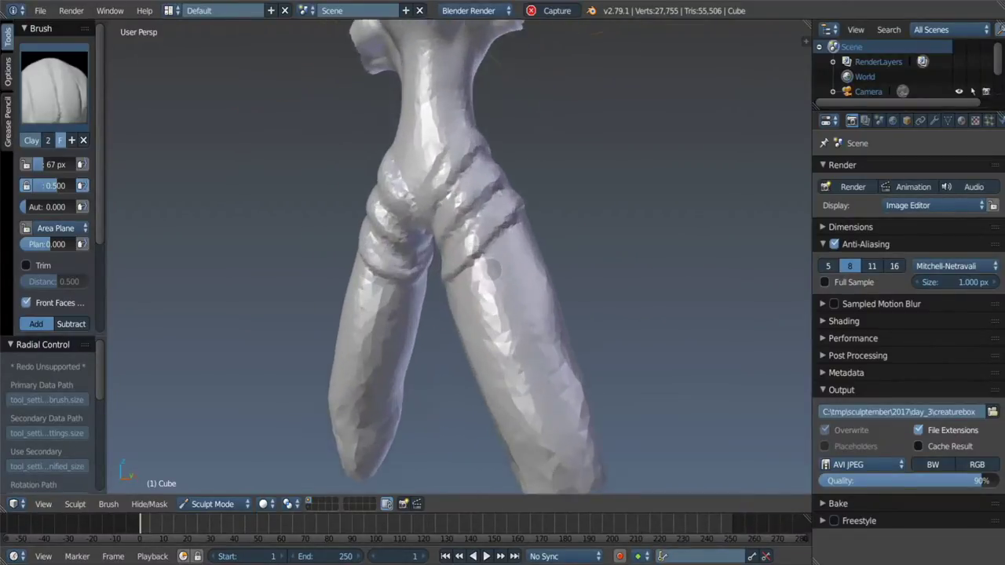
pyautogui.scroll(2, 492, 267)
pyautogui.scroll(-3, 495, 259)
pyautogui.scroll(5, 496, 251)
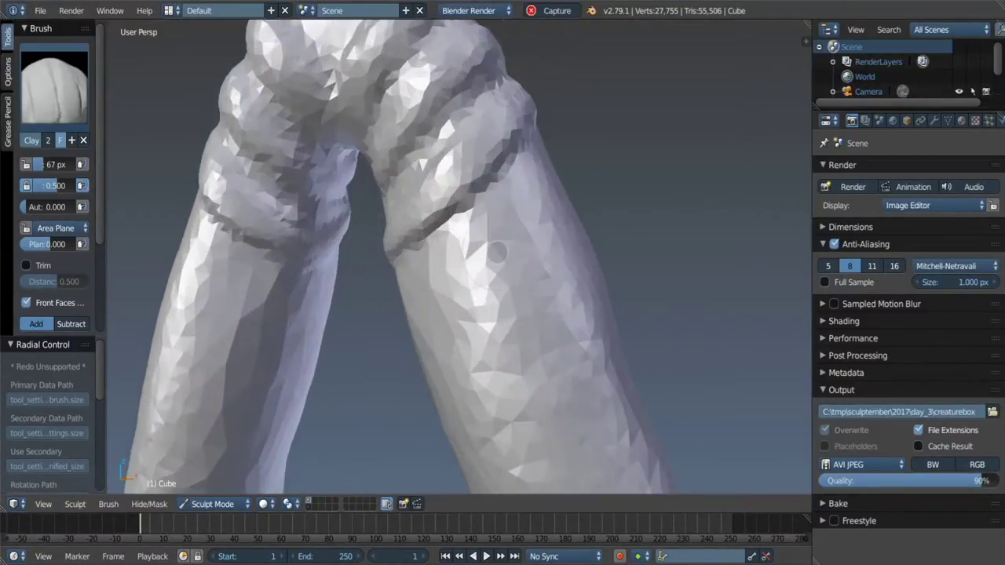
pyautogui.scroll(1, 496, 252)
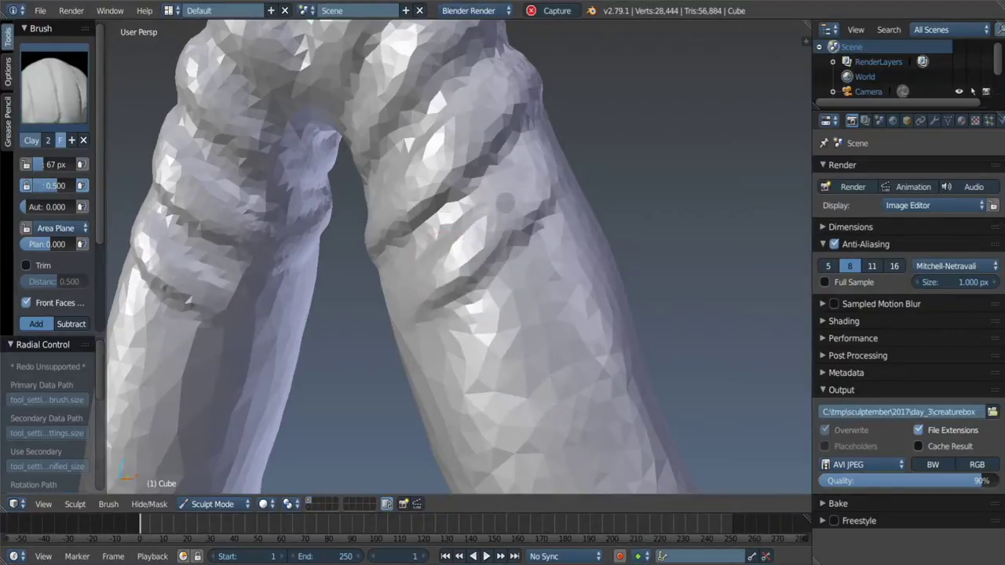
# Step: Carve ring strokes near the thigh and on the upper leg, then smooth the thigh surface
pyautogui.moveTo(561, 168); pyautogui.dragTo(502, 232, button='middle')
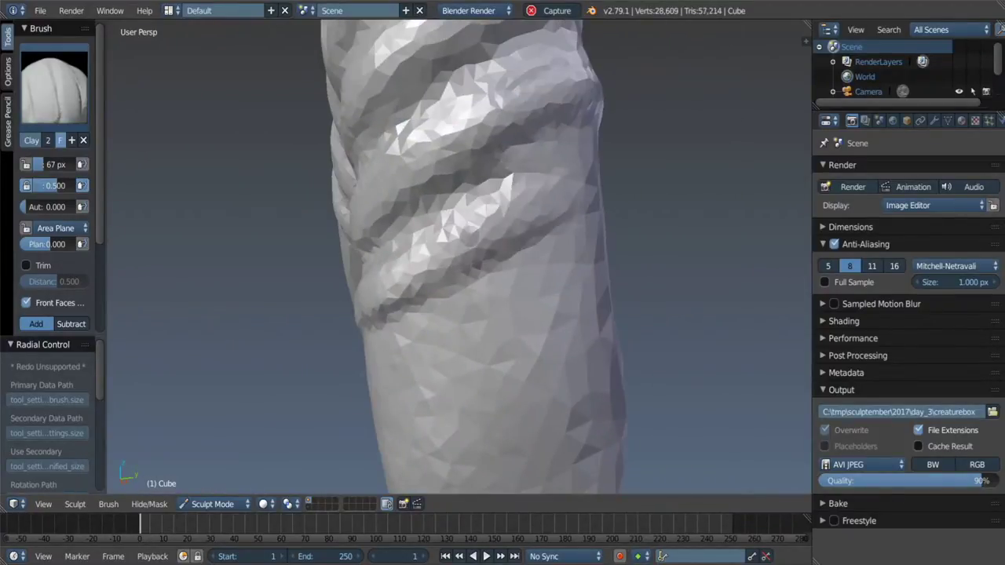
pyautogui.moveTo(563, 183)
pyautogui.mouseDown(button='middle')
pyautogui.moveTo(539, 229)
pyautogui.moveTo(406, 180)
pyautogui.moveTo(502, 235)
pyautogui.mouseUp(button='middle')
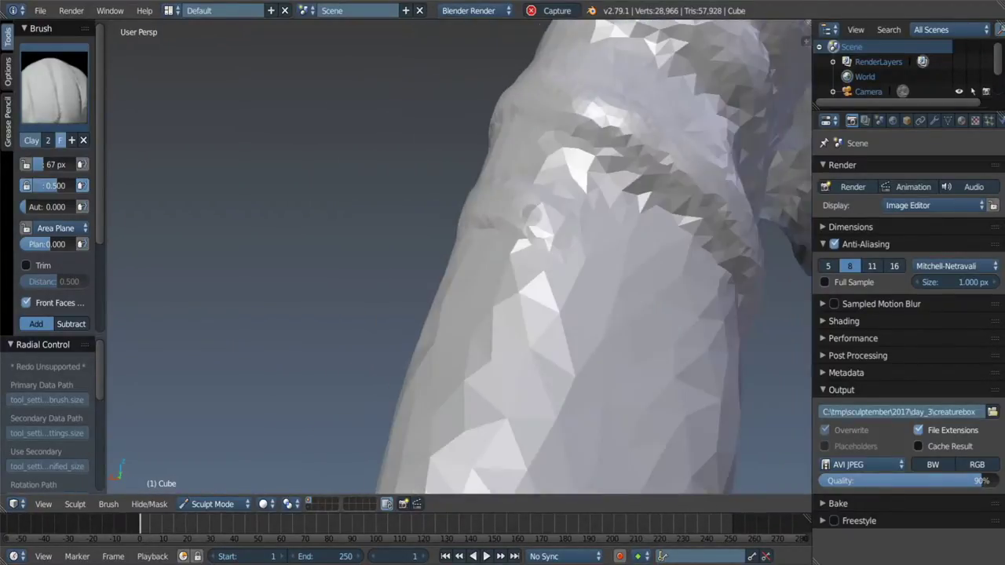
pyautogui.moveTo(605, 274); pyautogui.dragTo(667, 317)
pyautogui.moveTo(667, 318); pyautogui.dragTo(596, 259, button='middle')
pyautogui.moveTo(550, 236); pyautogui.dragTo(505, 222, button='middle')
pyautogui.moveTo(502, 259)
pyautogui.mouseDown(button='middle')
pyautogui.moveTo(455, 247)
pyautogui.moveTo(518, 259)
pyautogui.mouseUp(button='middle')
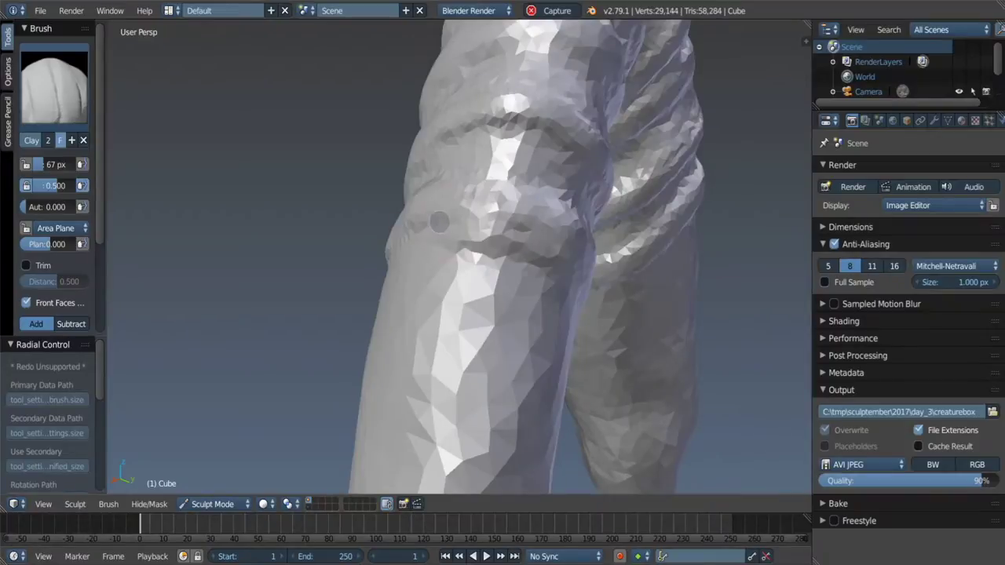
pyautogui.moveTo(440, 222)
pyautogui.mouseDown(button='middle')
pyautogui.moveTo(415, 231)
pyautogui.moveTo(491, 266)
pyautogui.moveTo(471, 235)
pyautogui.mouseUp(button='middle')
# Step: Sculpt two ridges and a clay ring onto the upper leg
pyautogui.moveTo(628, 180); pyautogui.dragTo(706, 236)
pyautogui.moveTo(706, 235)
pyautogui.mouseDown(button='middle')
pyautogui.moveTo(471, 251)
pyautogui.moveTo(486, 258)
pyautogui.mouseUp(button='middle')
pyautogui.scroll(3, 502, 259)
pyautogui.scroll(2, 502, 259)
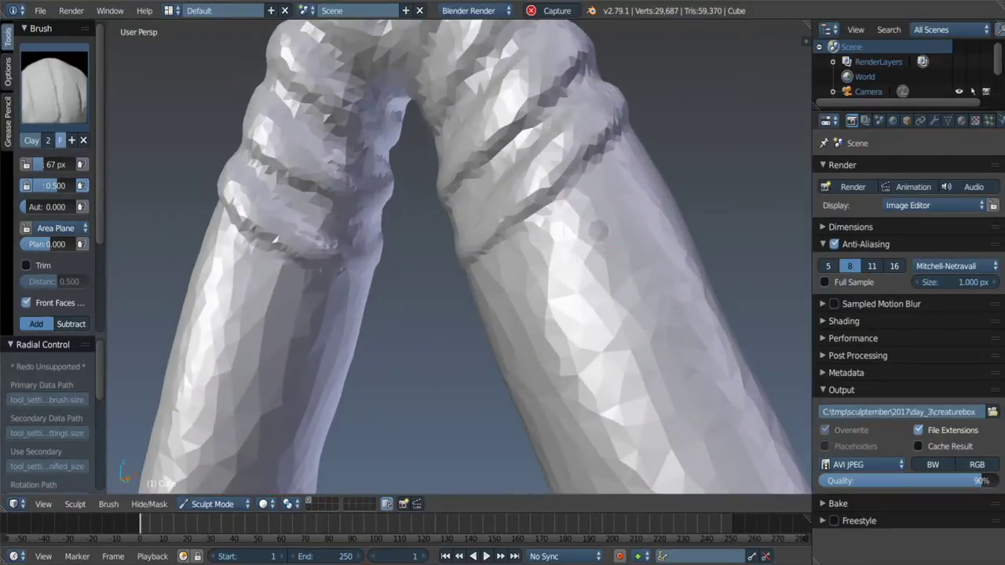
pyautogui.moveTo(594, 210)
pyautogui.mouseDown(button='middle')
pyautogui.moveTo(635, 222)
pyautogui.moveTo(510, 243)
pyautogui.mouseUp(button='middle')
pyautogui.moveTo(608, 197); pyautogui.dragTo(549, 236, button='middle')
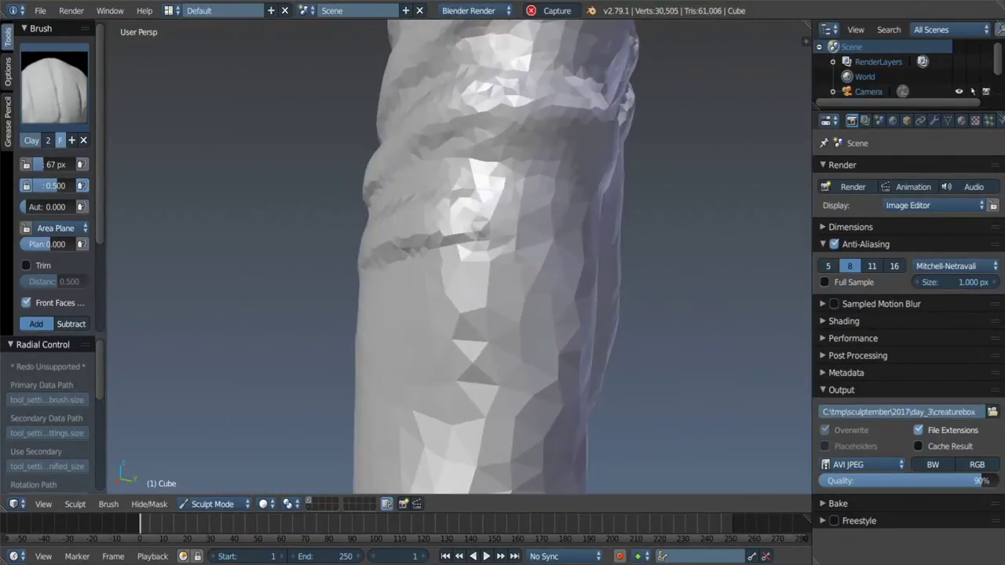
# Step: Add a small clay stroke to the leg and inspect the new ridge
pyautogui.moveTo(455, 204); pyautogui.dragTo(475, 223)
pyautogui.moveTo(475, 224); pyautogui.dragTo(550, 259, button='middle')
pyautogui.moveTo(636, 274); pyautogui.dragTo(572, 248, button='middle')
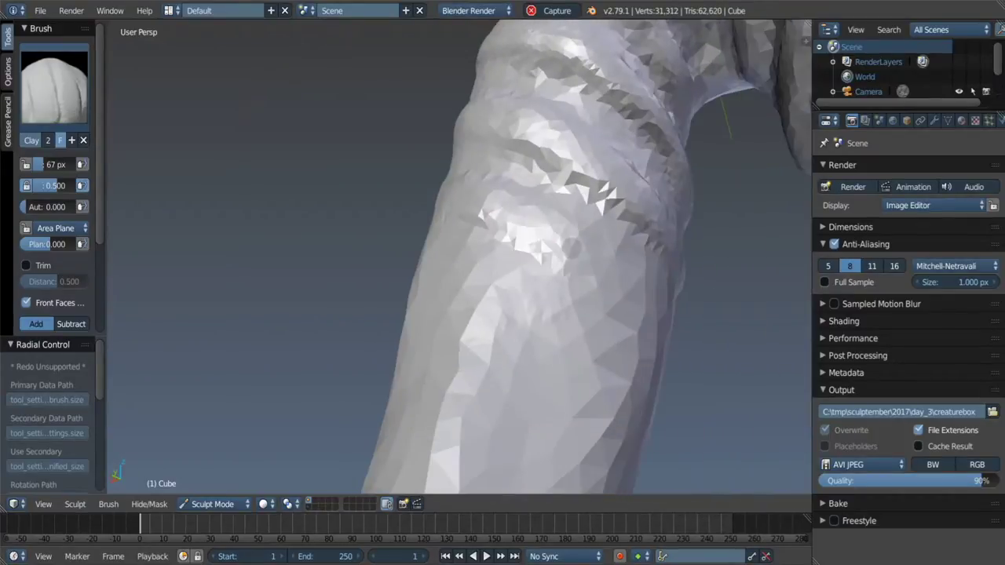
pyautogui.moveTo(647, 297)
pyautogui.mouseDown(button='middle')
pyautogui.moveTo(441, 169)
pyautogui.moveTo(538, 168)
pyautogui.moveTo(657, 217)
pyautogui.mouseUp(button='middle')
pyautogui.scroll(-3, 538, 168)
pyautogui.scroll(5, 596, 137)
# Step: Sculpt four raised clay ridges across the upper leg with the 103 px Clay brush
pyautogui.scroll(-3, 596, 137)
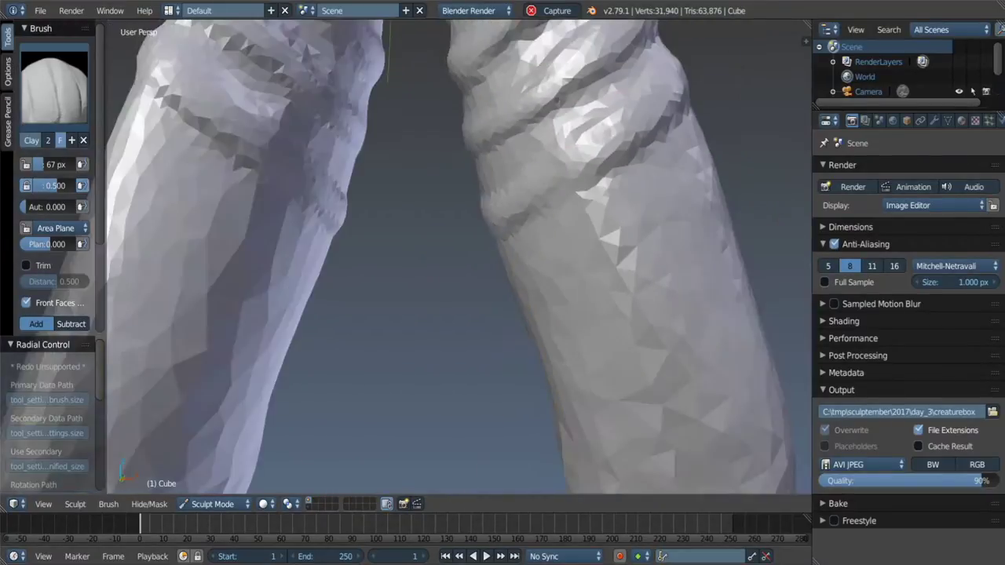
pyautogui.scroll(3, 597, 137)
pyautogui.moveTo(634, 138); pyautogui.dragTo(566, 172)
pyautogui.moveTo(690, 118); pyautogui.dragTo(565, 157)
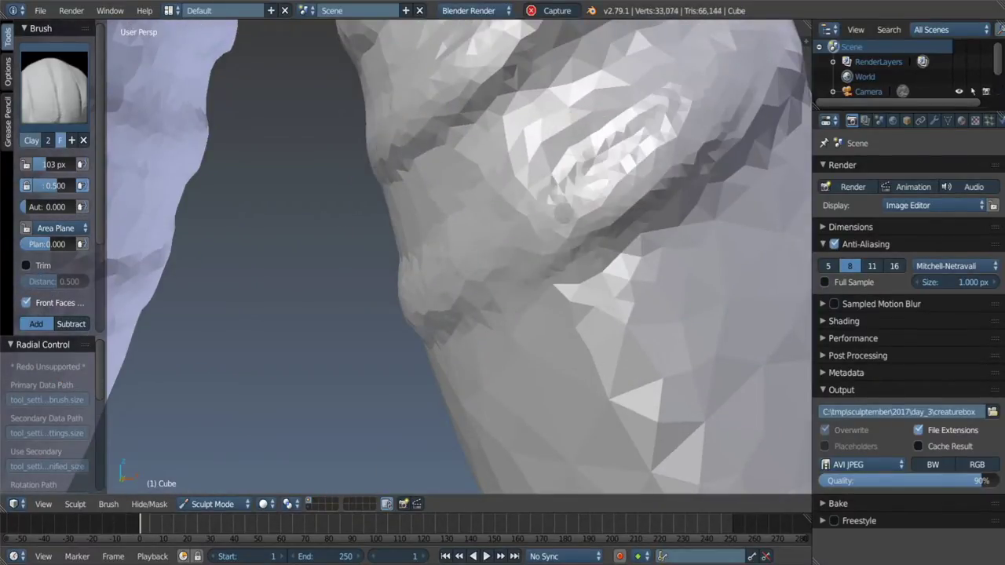
pyautogui.moveTo(706, 102); pyautogui.dragTo(533, 189)
pyautogui.moveTo(691, 125); pyautogui.dragTo(550, 188)
# Step: Tilt the view of both legs and add a clay ring around the right leg
pyautogui.scroll(-5, 439, 278)
pyautogui.scroll(3, 507, 240)
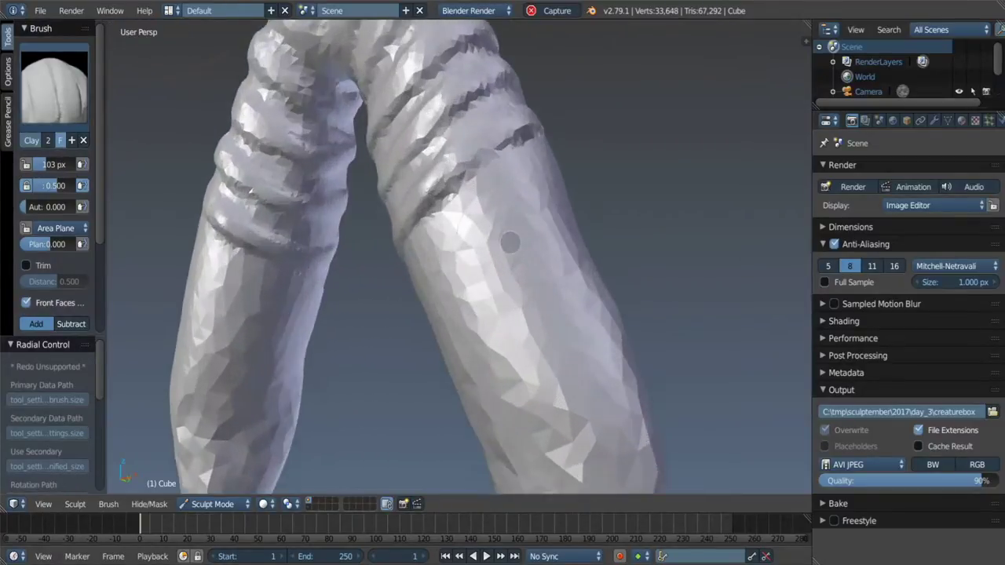
pyautogui.scroll(1, 487, 240)
pyautogui.moveTo(471, 251); pyautogui.dragTo(518, 283, button='middle')
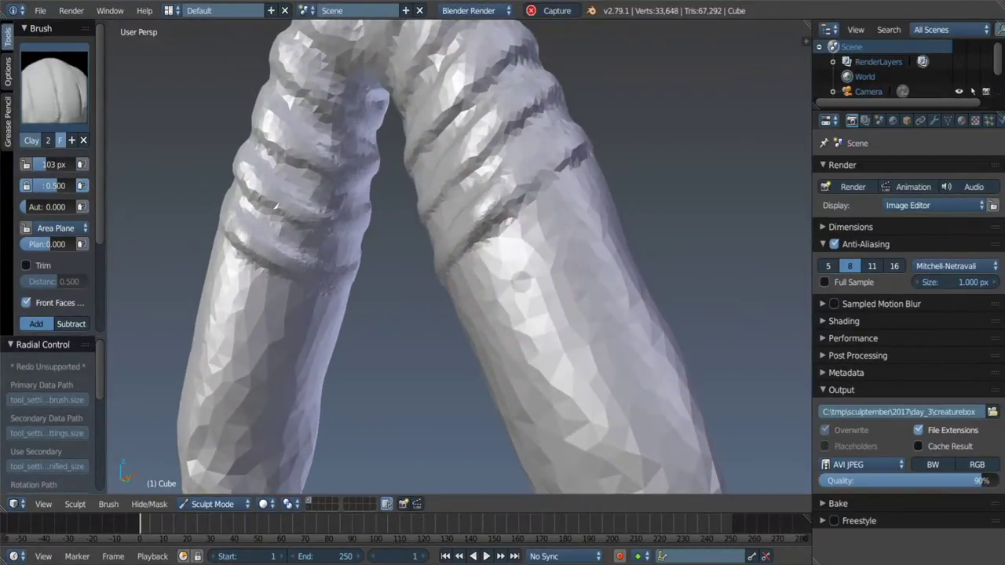
pyautogui.scroll(2, 471, 259)
pyautogui.moveTo(487, 338)
pyautogui.mouseDown()
pyautogui.moveTo(596, 259)
pyautogui.moveTo(642, 179)
pyautogui.moveTo(510, 345)
pyautogui.mouseUp()
pyautogui.moveTo(510, 345); pyautogui.dragTo(354, 431, button='middle')
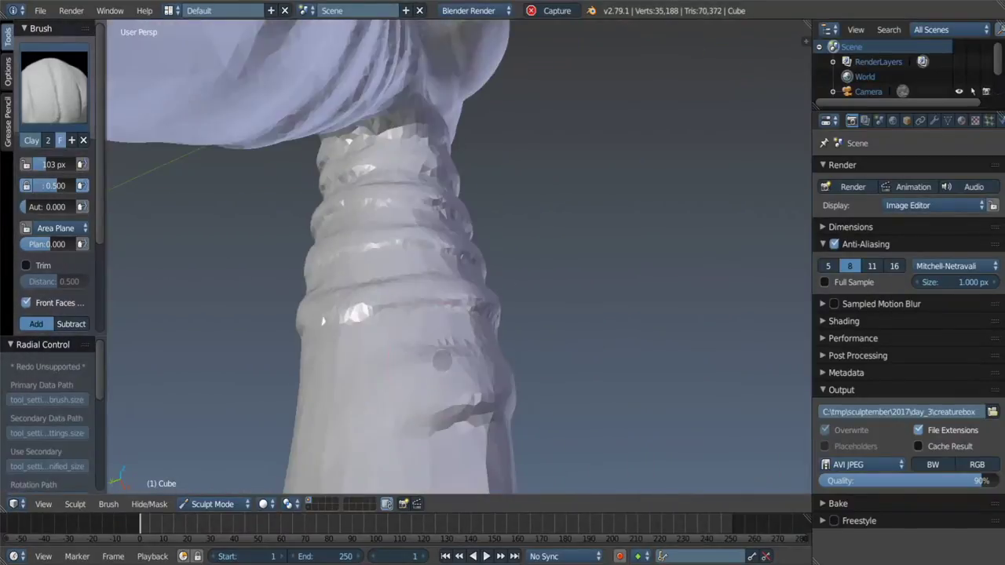
# Step: Add more clay ridges wrapping around the leg from several orbit angles
pyautogui.moveTo(329, 430); pyautogui.dragTo(487, 436)
pyautogui.moveTo(486, 436); pyautogui.dragTo(549, 392, button='middle')
pyautogui.moveTo(217, 251)
pyautogui.mouseDown(button='middle')
pyautogui.moveTo(376, 363)
pyautogui.moveTo(439, 274)
pyautogui.mouseUp(button='middle')
pyautogui.moveTo(440, 275); pyautogui.dragTo(443, 273)
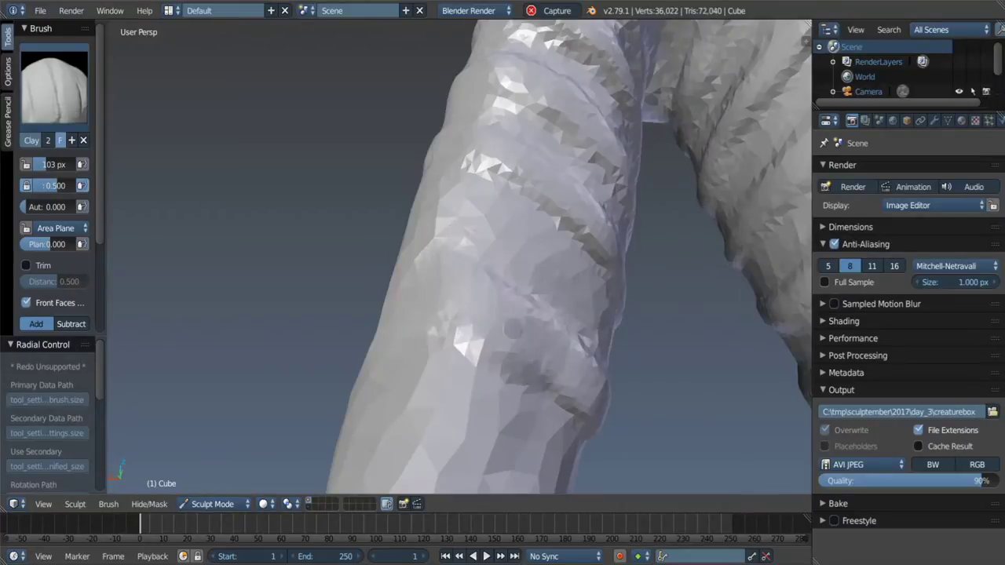
pyautogui.moveTo(512, 330); pyautogui.dragTo(487, 329, button='middle')
pyautogui.moveTo(486, 330); pyautogui.dragTo(429, 298)
pyautogui.moveTo(429, 298)
pyautogui.mouseDown(button='middle')
pyautogui.moveTo(280, 261)
pyautogui.moveTo(449, 272)
pyautogui.mouseUp(button='middle')
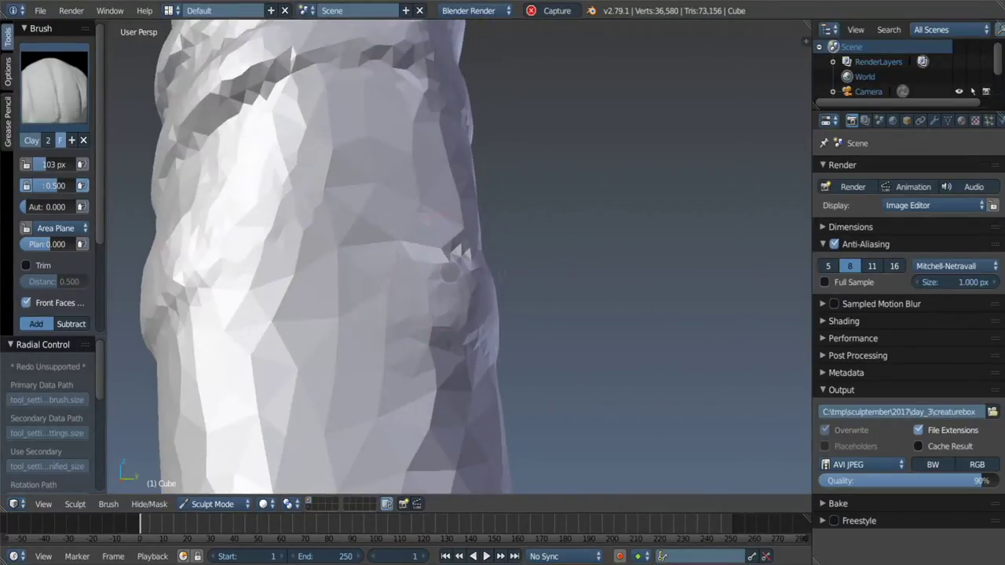
pyautogui.moveTo(212, 227); pyautogui.dragTo(314, 291)
pyautogui.moveTo(314, 291)
pyautogui.mouseDown(button='middle')
pyautogui.moveTo(354, 274)
pyautogui.moveTo(259, 242)
pyautogui.moveTo(314, 263)
pyautogui.mouseUp(button='middle')
# Step: Try the Snake Hook brush, then reshape the leg surface with the Clay brush
pyautogui.press('k')
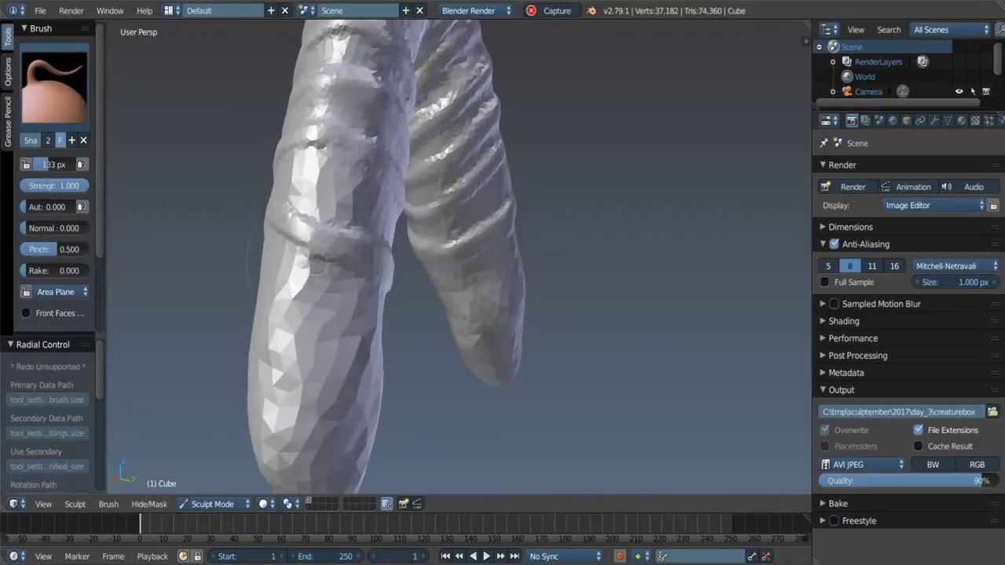
pyautogui.moveTo(372, 266); pyautogui.dragTo(388, 228, button='middle')
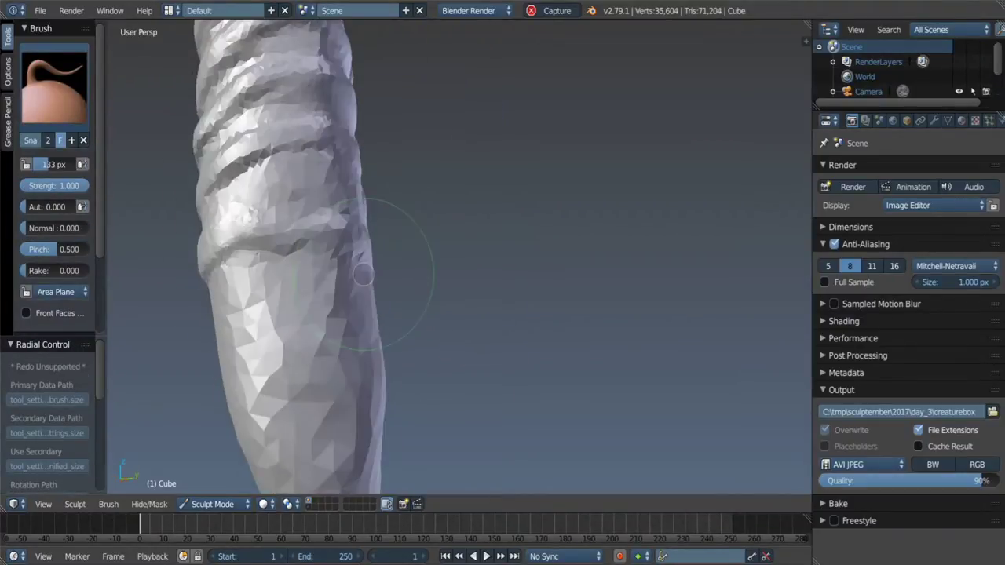
pyautogui.press('c')
pyautogui.moveTo(236, 292)
pyautogui.mouseDown(button='middle')
pyautogui.moveTo(259, 235)
pyautogui.moveTo(235, 212)
pyautogui.mouseUp(button='middle')
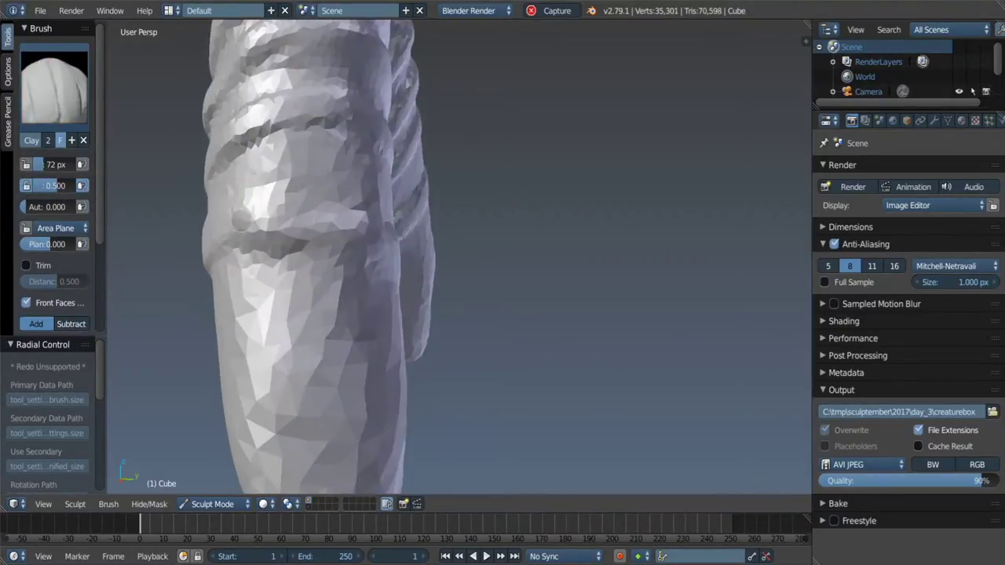
pyautogui.moveTo(235, 212); pyautogui.dragTo(314, 204)
pyautogui.moveTo(313, 204); pyautogui.dragTo(289, 221, button='middle')
# Step: Even out the leg grooves and build up the leg's left side with Clay
pyautogui.moveTo(455, 294); pyautogui.dragTo(471, 298, button='middle')
pyautogui.moveTo(471, 298); pyautogui.dragTo(510, 345)
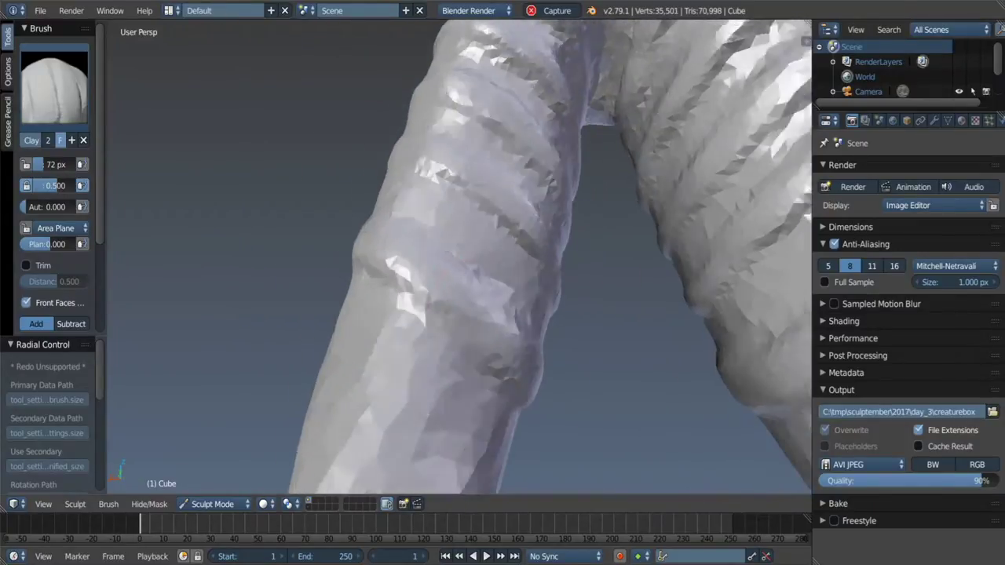
pyautogui.moveTo(511, 345); pyautogui.dragTo(487, 278, button='middle')
pyautogui.press('s')
pyautogui.press('c')
pyautogui.moveTo(361, 251)
pyautogui.mouseDown(button='middle')
pyautogui.moveTo(376, 236)
pyautogui.moveTo(346, 259)
pyautogui.moveTo(361, 251)
pyautogui.mouseUp(button='middle')
pyautogui.moveTo(366, 265); pyautogui.dragTo(261, 279)
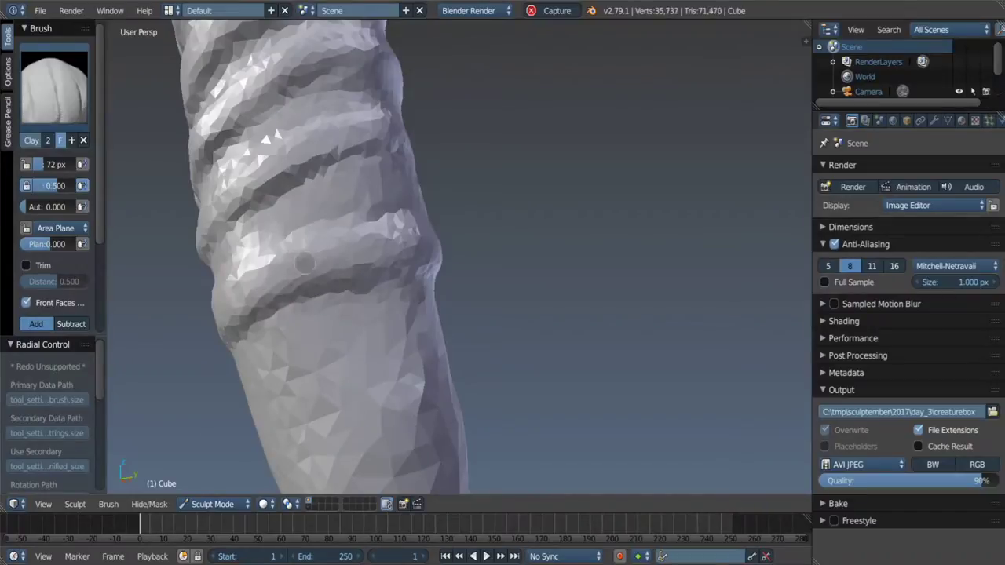
pyautogui.moveTo(307, 286); pyautogui.dragTo(337, 298, button='middle')
pyautogui.moveTo(314, 307); pyautogui.dragTo(291, 361)
# Step: Stand the right leg upright and add a ridge stroke with the 72 px Clay brush
pyautogui.scroll(-6, 369, 298)
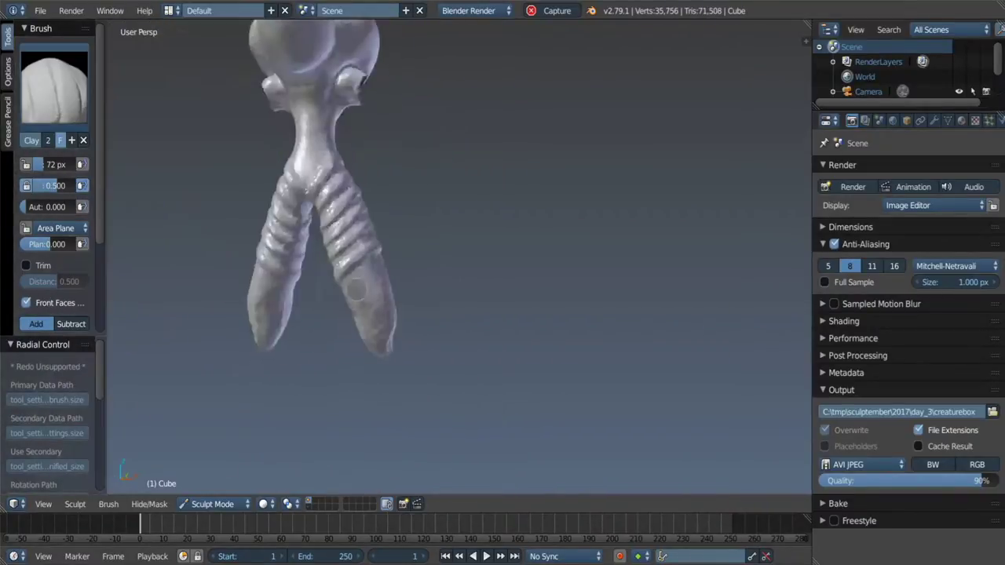
pyautogui.scroll(1, 385, 279)
pyautogui.scroll(3, 380, 276)
pyautogui.scroll(2, 373, 273)
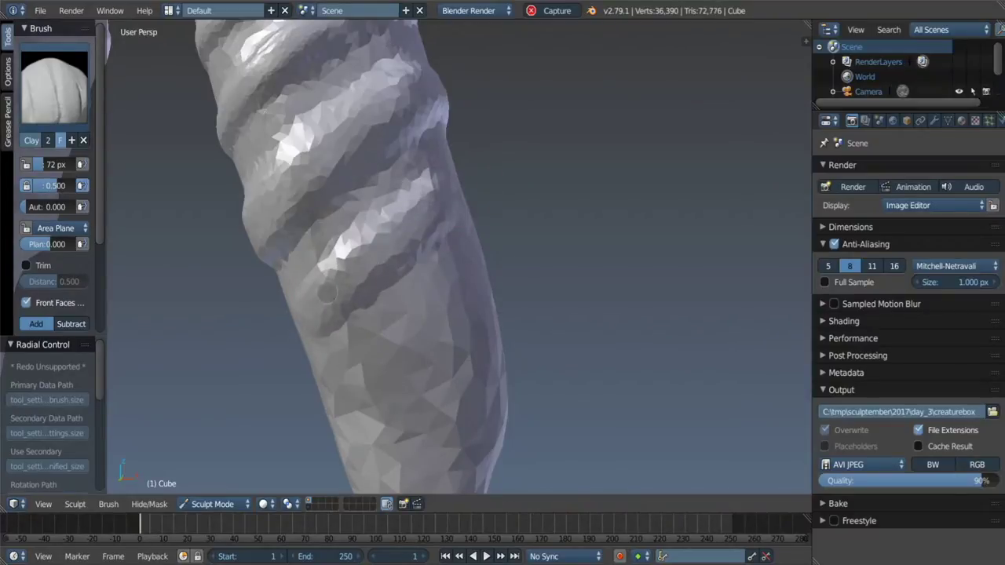
pyautogui.moveTo(328, 293); pyautogui.dragTo(292, 278, button='middle')
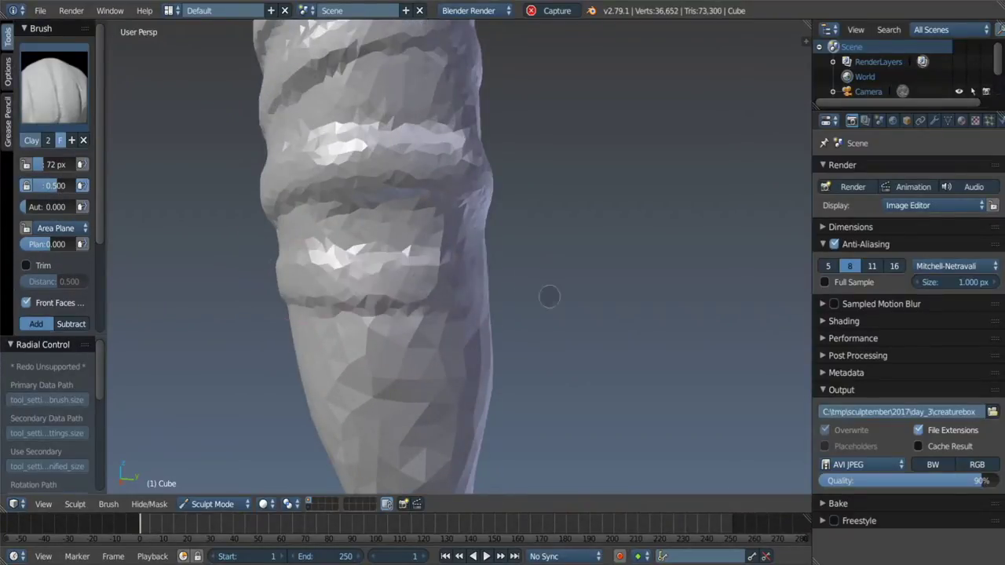
pyautogui.moveTo(548, 296)
pyautogui.mouseDown(button='middle')
pyautogui.moveTo(534, 309)
pyautogui.moveTo(510, 291)
pyautogui.mouseUp(button='middle')
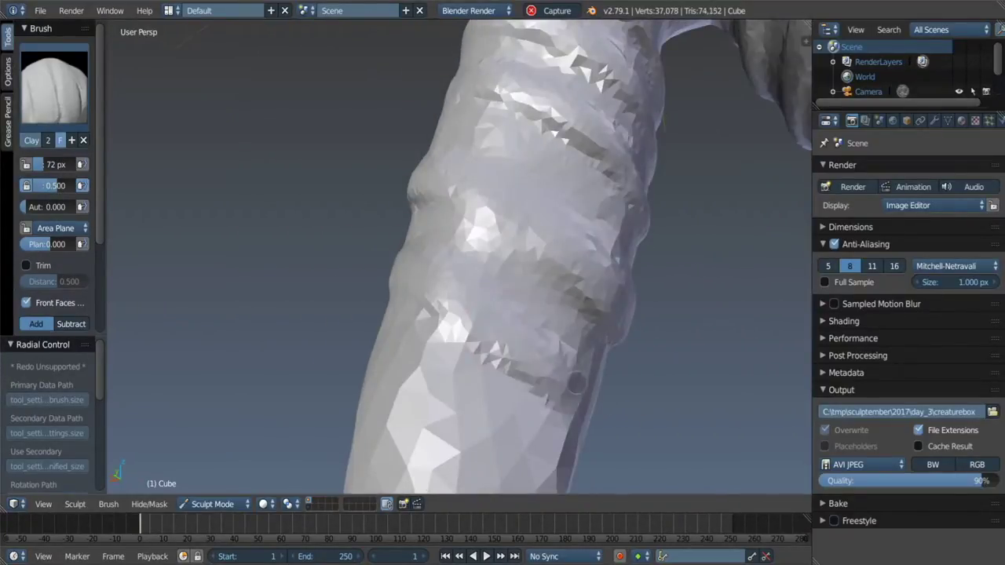
pyautogui.moveTo(576, 383); pyautogui.dragTo(538, 363, button='middle')
pyautogui.moveTo(453, 23); pyautogui.dragTo(446, 79, button='middle')
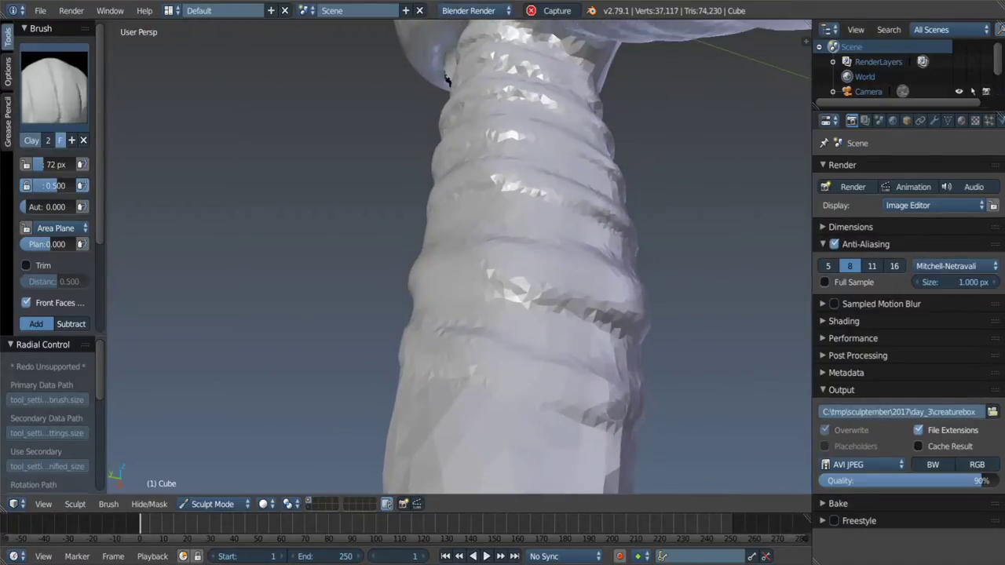
pyautogui.moveTo(554, 399)
pyautogui.mouseDown(button='middle')
pyautogui.moveTo(568, 381)
pyautogui.moveTo(445, 310)
pyautogui.mouseUp(button='middle')
# Step: Deepen the ring ridges from several angles, then view both ribbed legs from below
pyautogui.moveTo(472, 275); pyautogui.dragTo(502, 330, button='middle')
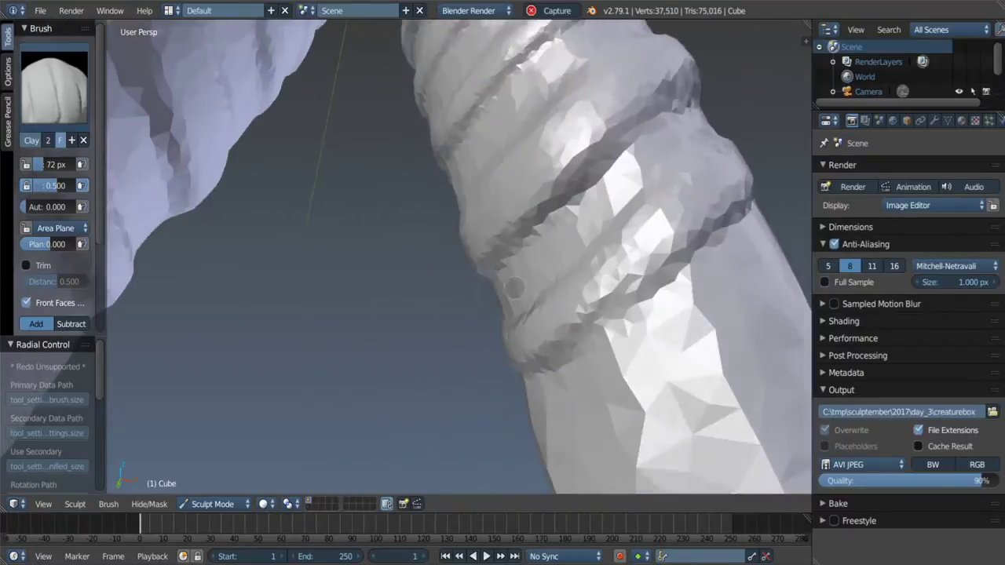
pyautogui.moveTo(502, 330); pyautogui.dragTo(588, 231)
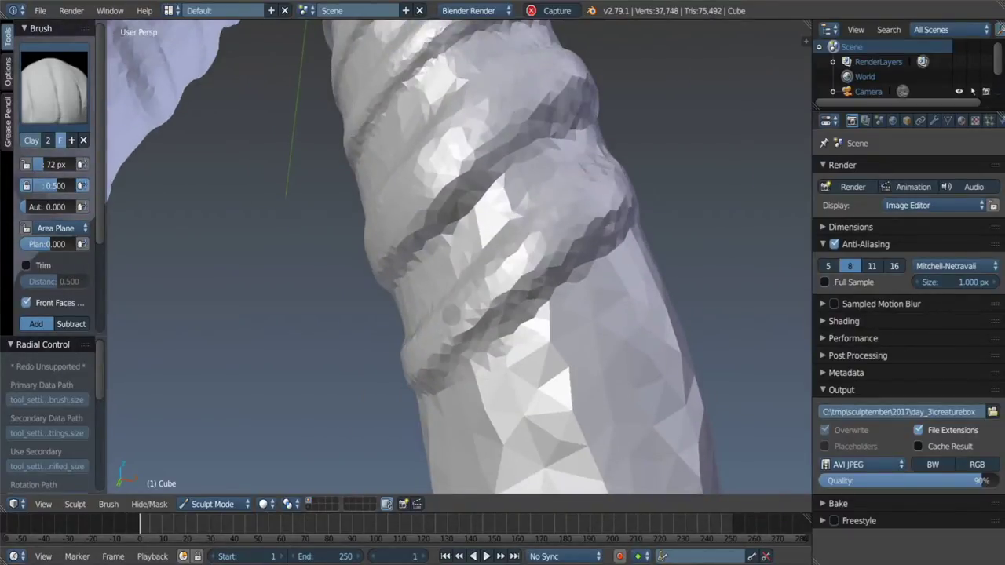
pyautogui.moveTo(452, 313); pyautogui.dragTo(363, 291, button='middle')
pyautogui.moveTo(363, 291); pyautogui.dragTo(510, 168)
pyautogui.moveTo(581, 167); pyautogui.dragTo(569, 166, button='middle')
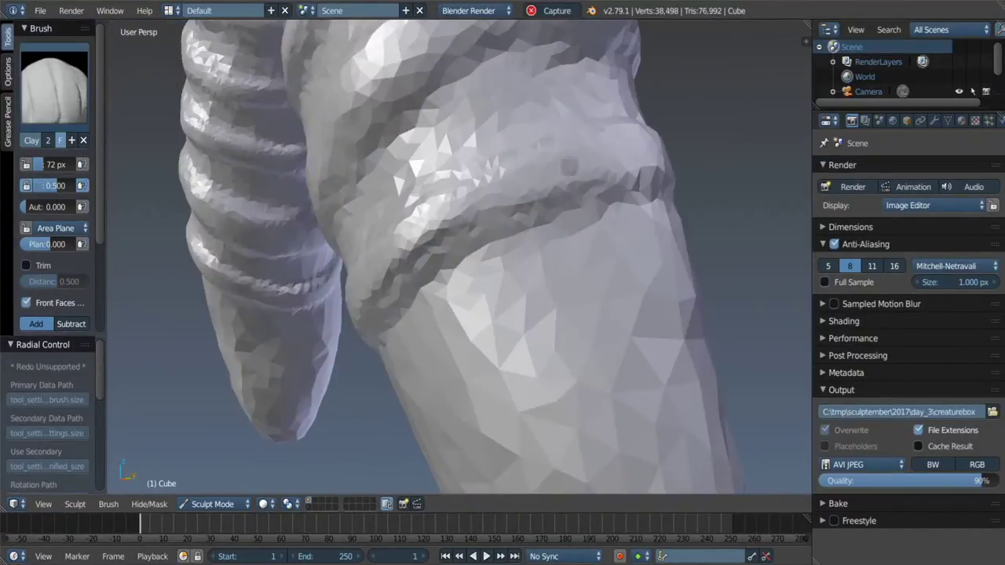
pyautogui.moveTo(675, 165); pyautogui.dragTo(455, 188, button='middle')
pyautogui.moveTo(456, 188); pyautogui.dragTo(578, 180)
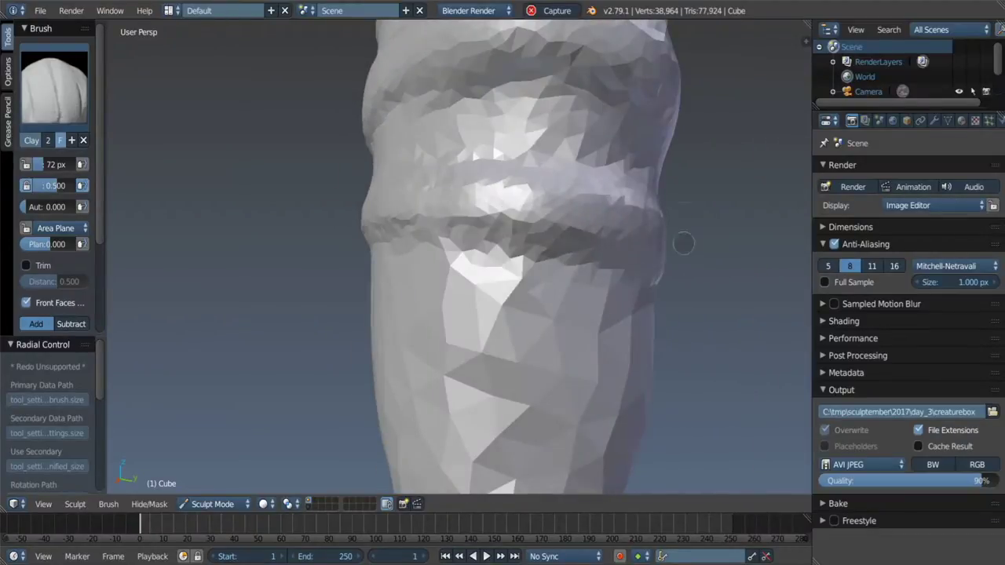
pyautogui.scroll(-3, 683, 243)
pyautogui.moveTo(781, 191); pyautogui.dragTo(705, 174, button='middle')
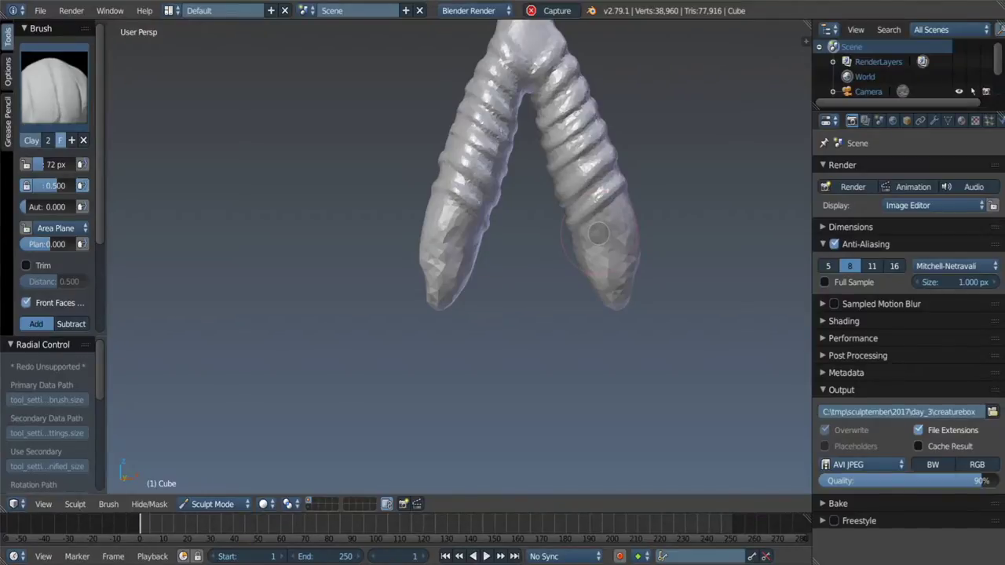
# Step: Carve and deepen ring grooves along the right leg with the Clay brush
pyautogui.moveTo(598, 232)
pyautogui.mouseDown(button='middle')
pyautogui.moveTo(597, 212)
pyautogui.moveTo(471, 310)
pyautogui.mouseUp(button='middle')
pyautogui.scroll(3, 596, 212)
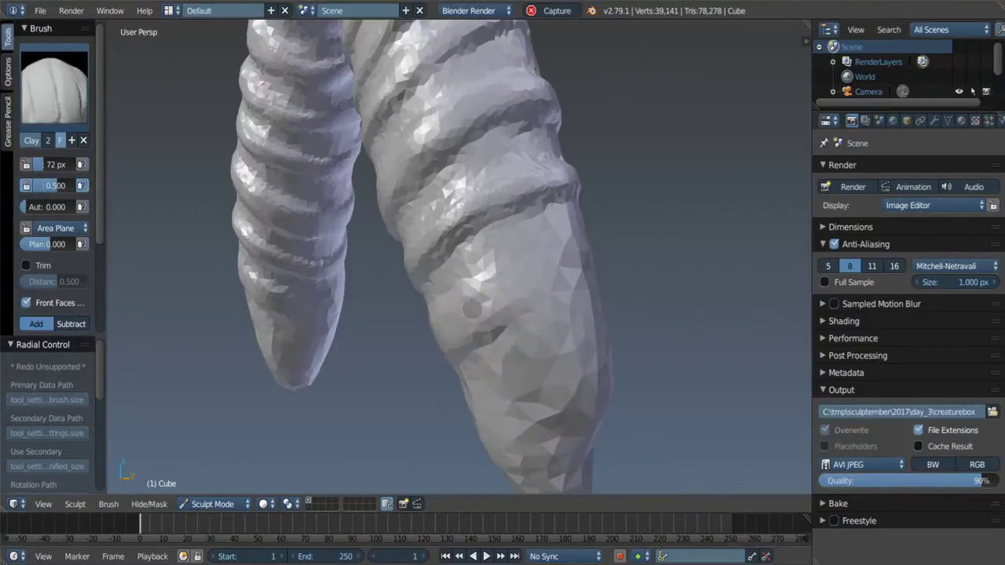
pyautogui.moveTo(572, 284)
pyautogui.mouseDown(button='middle')
pyautogui.moveTo(584, 298)
pyautogui.moveTo(620, 282)
pyautogui.mouseUp(button='middle')
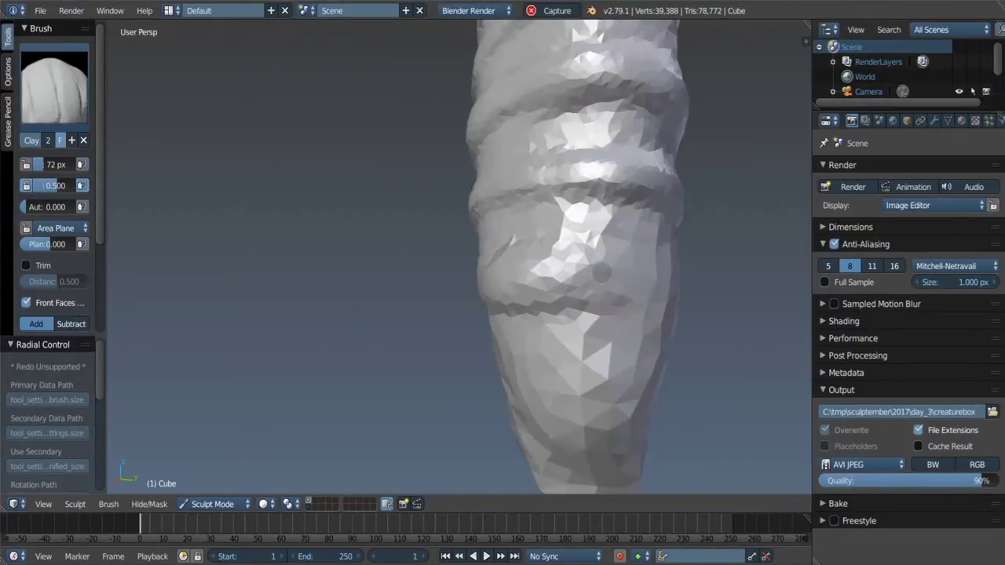
pyautogui.moveTo(620, 282); pyautogui.dragTo(636, 291)
pyautogui.moveTo(635, 290)
pyautogui.mouseDown(button='middle')
pyautogui.moveTo(360, 212)
pyautogui.moveTo(392, 223)
pyautogui.mouseUp(button='middle')
pyautogui.moveTo(393, 223); pyautogui.dragTo(442, 264)
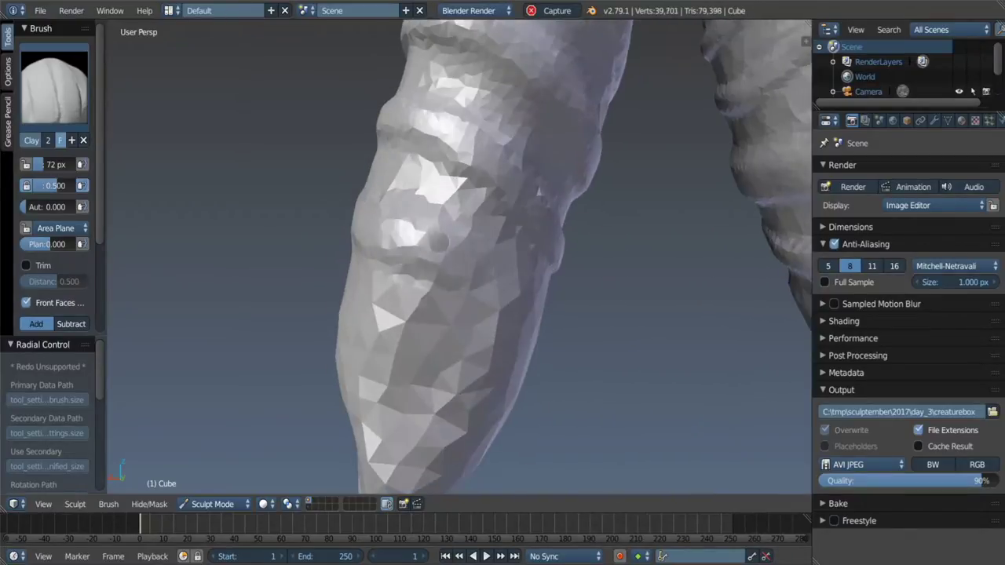
pyautogui.moveTo(442, 265); pyautogui.dragTo(471, 298, button='middle')
pyautogui.moveTo(410, 247); pyautogui.dragTo(502, 313)
pyautogui.moveTo(502, 314)
pyautogui.mouseDown(button='middle')
pyautogui.moveTo(630, 332)
pyautogui.moveTo(667, 302)
pyautogui.mouseUp(button='middle')
pyautogui.moveTo(667, 302); pyautogui.dragTo(690, 330)
pyautogui.moveTo(691, 330); pyautogui.dragTo(656, 305, button='middle')
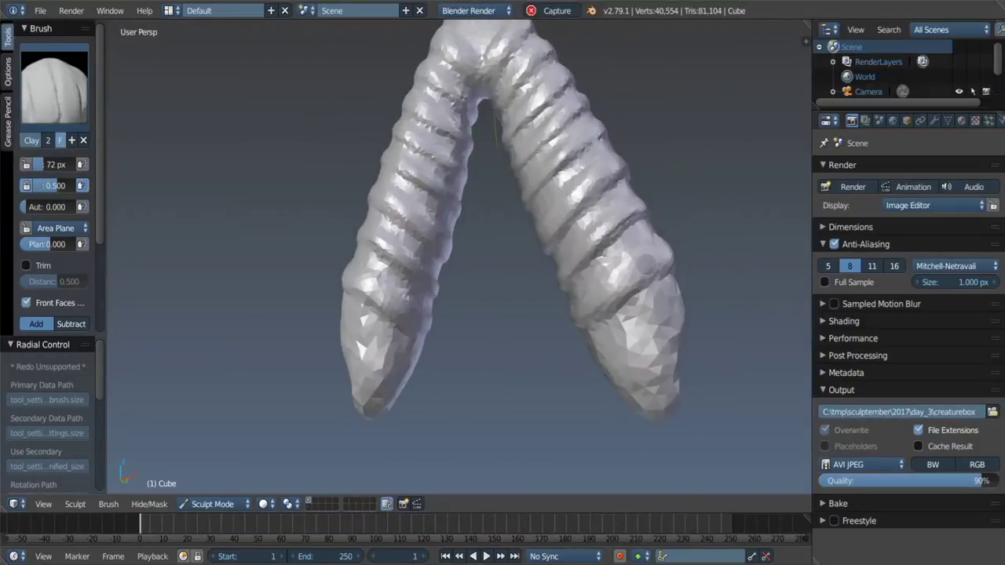
# Step: Zoom in close and sculpt sharper ridges along the leg's rings
pyautogui.scroll(2, 655, 304)
pyautogui.scroll(2, 652, 298)
pyautogui.scroll(2, 651, 294)
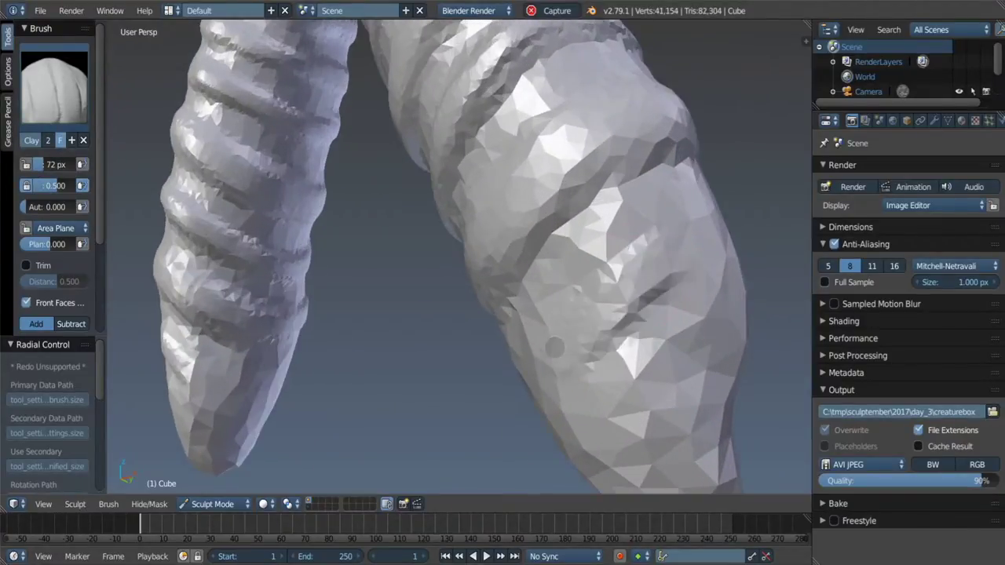
pyautogui.moveTo(643, 298)
pyautogui.mouseDown()
pyautogui.moveTo(671, 243)
pyautogui.moveTo(620, 321)
pyautogui.mouseUp()
pyautogui.moveTo(620, 322); pyautogui.dragTo(610, 303, button='middle')
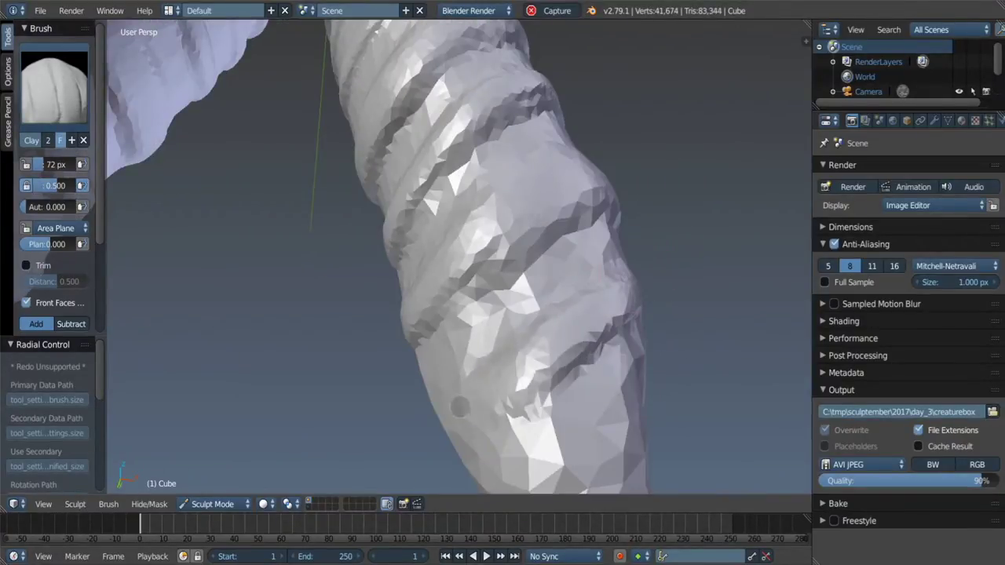
pyautogui.moveTo(460, 407); pyautogui.dragTo(478, 280, button='middle')
pyautogui.moveTo(478, 280); pyautogui.dragTo(502, 338)
pyautogui.moveTo(502, 338)
pyautogui.mouseDown(button='middle')
pyautogui.moveTo(486, 303)
pyautogui.moveTo(470, 326)
pyautogui.mouseUp(button='middle')
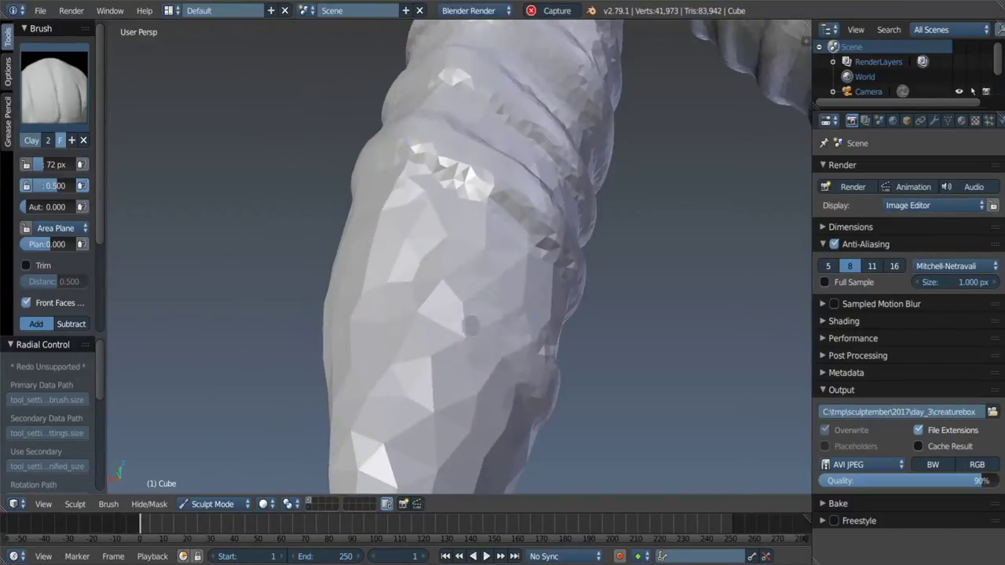
pyautogui.moveTo(550, 355); pyautogui.dragTo(439, 311)
pyautogui.moveTo(440, 311); pyautogui.dragTo(460, 289, button='middle')
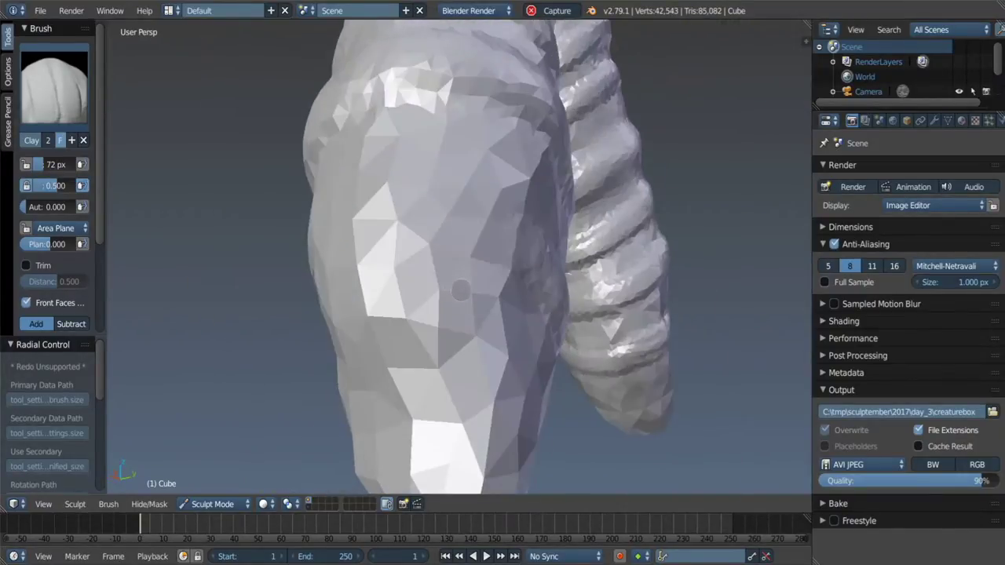
pyautogui.moveTo(474, 236); pyautogui.dragTo(482, 243)
pyautogui.moveTo(483, 242); pyautogui.dragTo(492, 248, button='middle')
# Step: Refine the ridges near the leg tip and its underside, ending on both legs
pyautogui.moveTo(458, 57); pyautogui.dragTo(414, 225, button='middle')
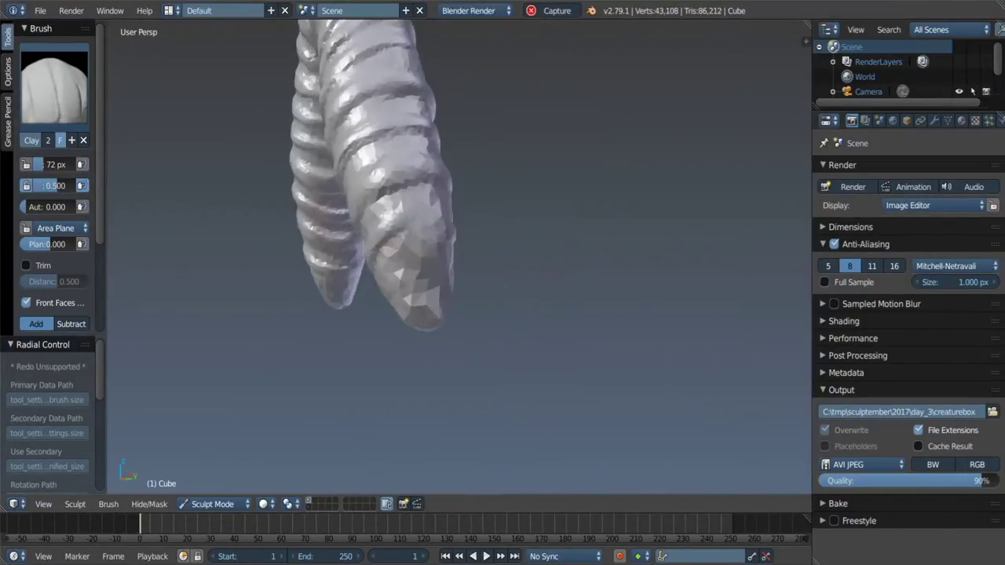
pyautogui.scroll(3, 414, 226)
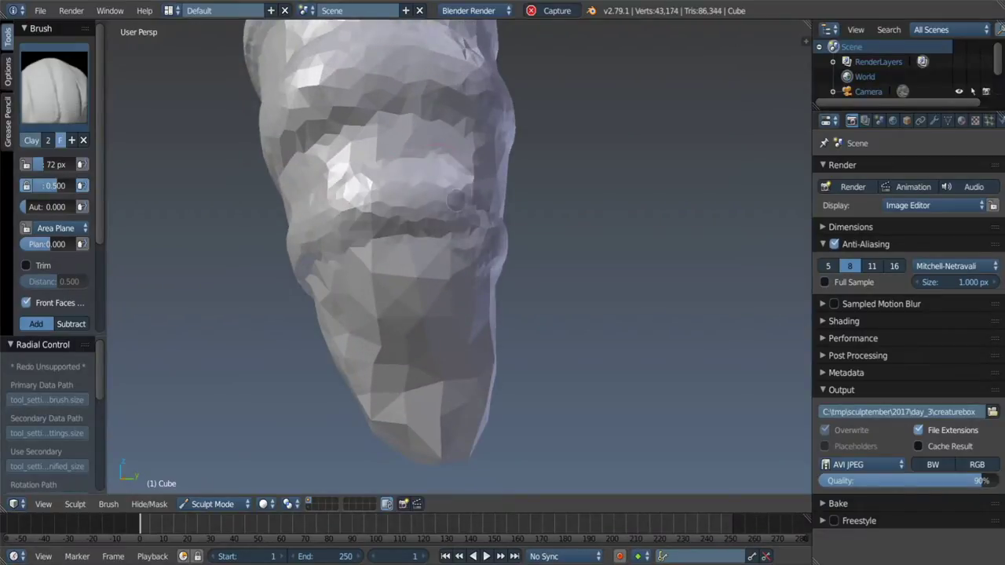
pyautogui.moveTo(455, 199)
pyautogui.mouseDown(button='middle')
pyautogui.moveTo(435, 267)
pyautogui.moveTo(452, 269)
pyautogui.mouseUp(button='middle')
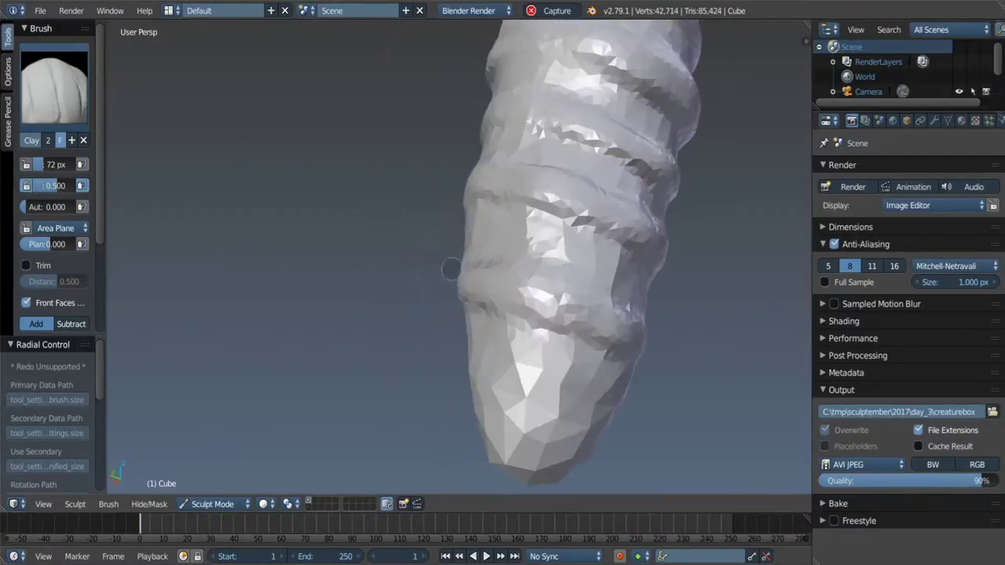
pyautogui.moveTo(622, 346); pyautogui.dragTo(499, 301, button='middle')
pyautogui.scroll(-2, 499, 302)
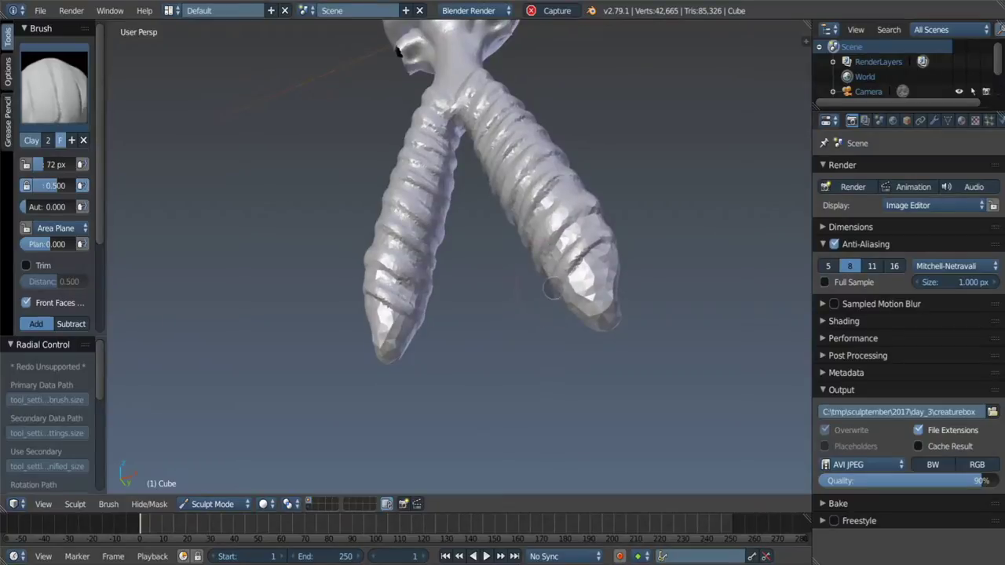
pyautogui.scroll(4, 553, 289)
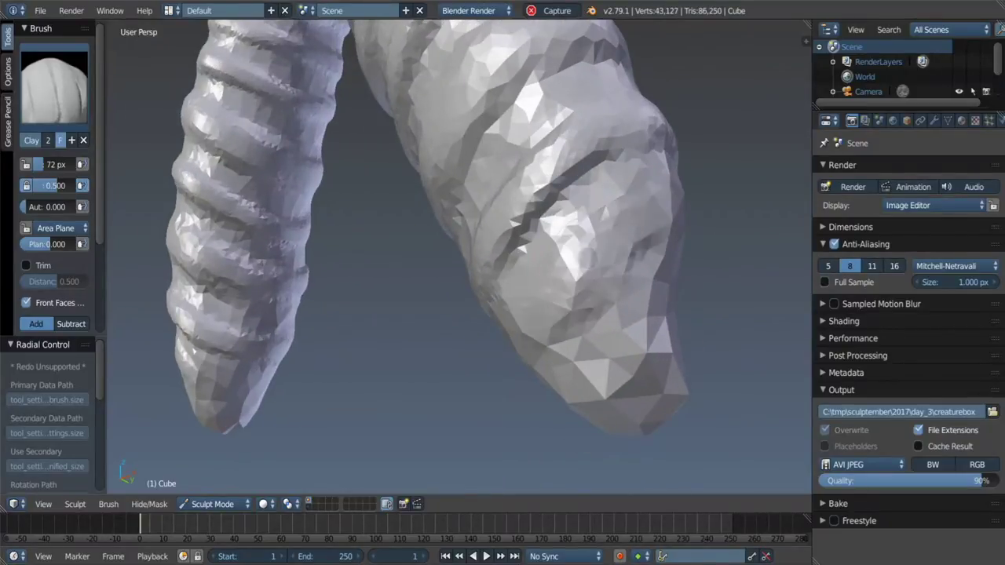
pyautogui.moveTo(518, 313)
pyautogui.mouseDown(button='middle')
pyautogui.moveTo(469, 366)
pyautogui.moveTo(464, 313)
pyautogui.moveTo(528, 309)
pyautogui.mouseUp(button='middle')
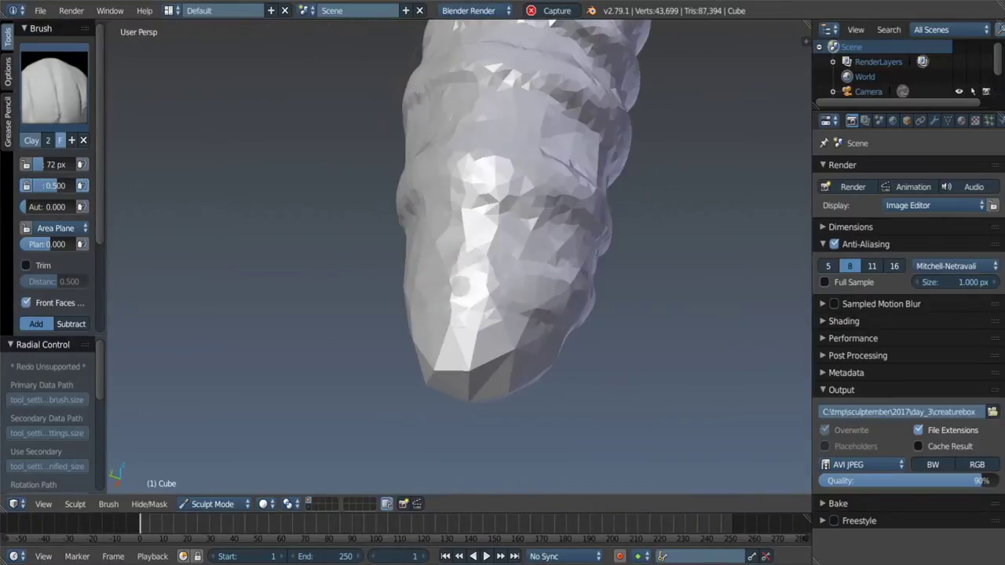
pyautogui.moveTo(471, 275); pyautogui.dragTo(518, 314, button='middle')
pyautogui.moveTo(510, 314); pyautogui.dragTo(589, 353)
pyautogui.moveTo(550, 330); pyautogui.dragTo(395, 228, button='middle')
pyautogui.moveTo(395, 227); pyautogui.dragTo(373, 210)
pyautogui.moveTo(373, 211)
pyautogui.mouseDown(button='middle')
pyautogui.moveTo(419, 253)
pyautogui.moveTo(376, 235)
pyautogui.mouseUp(button='middle')
pyautogui.moveTo(369, 197); pyautogui.dragTo(377, 235)
pyautogui.scroll(-3, 502, 298)
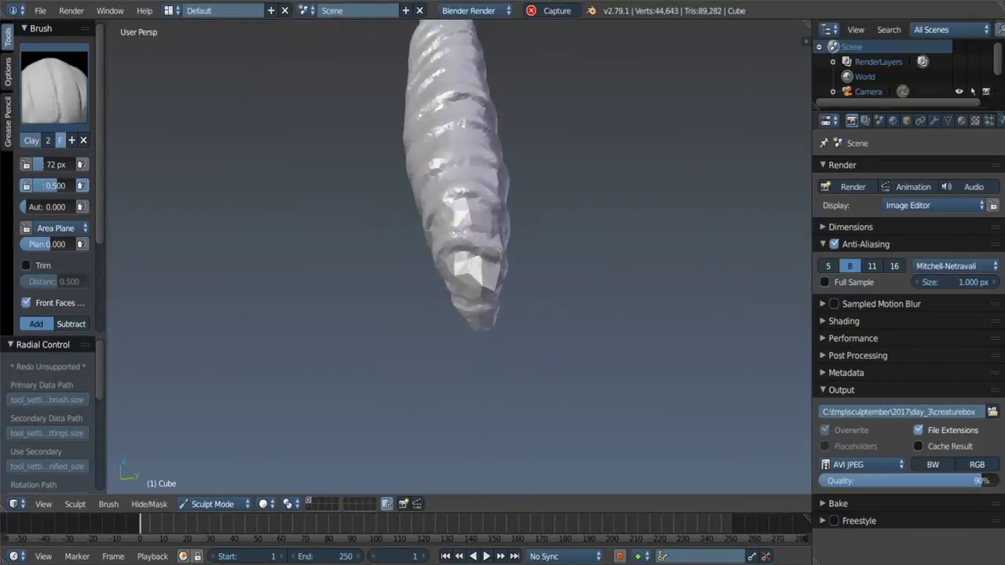
pyautogui.moveTo(502, 299)
pyautogui.mouseDown(button='middle')
pyautogui.moveTo(565, 262)
pyautogui.moveTo(473, 282)
pyautogui.moveTo(424, 310)
pyautogui.mouseUp(button='middle')
# Step: Stretch the leg tips outward with the Snake Hook brush, then frame the lower legs
pyautogui.press('k')
pyautogui.moveTo(424, 310); pyautogui.dragTo(440, 314)
pyautogui.scroll(-5, 539, 303)
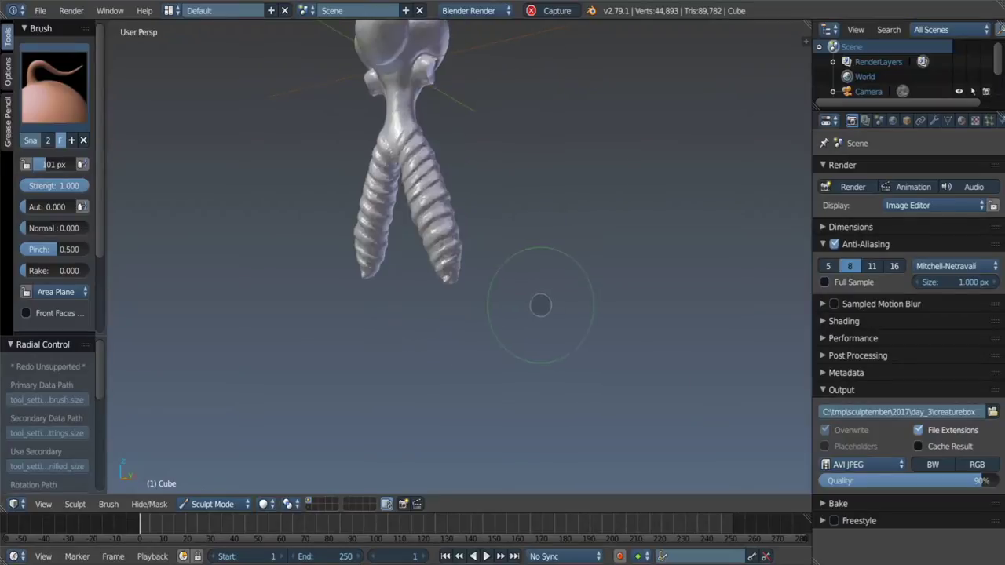
pyautogui.moveTo(538, 303); pyautogui.dragTo(568, 292, button='middle')
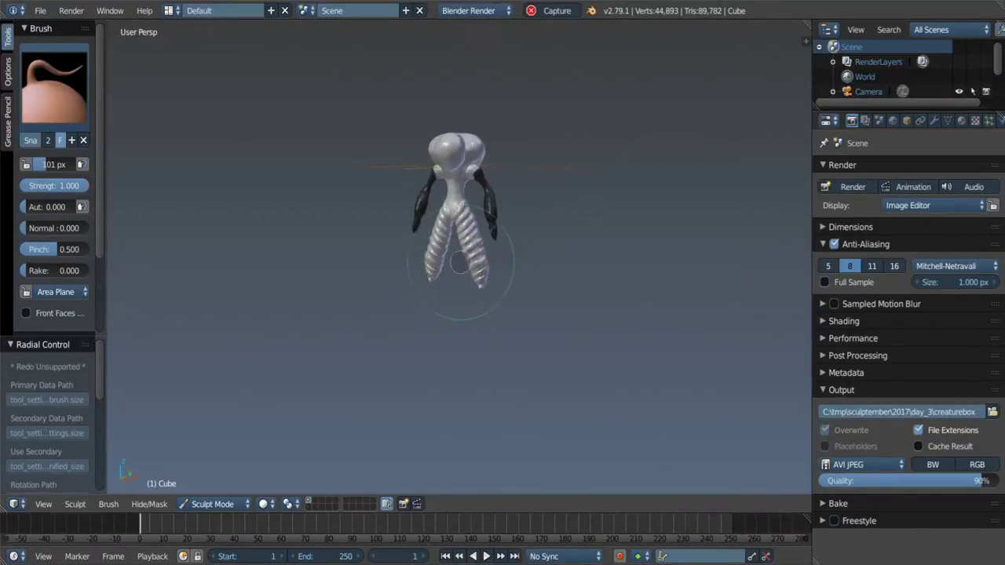
pyautogui.scroll(2, 460, 265)
pyautogui.moveTo(460, 265)
pyautogui.mouseDown(button='middle')
pyautogui.moveTo(579, 240)
pyautogui.moveTo(485, 301)
pyautogui.mouseUp(button='middle')
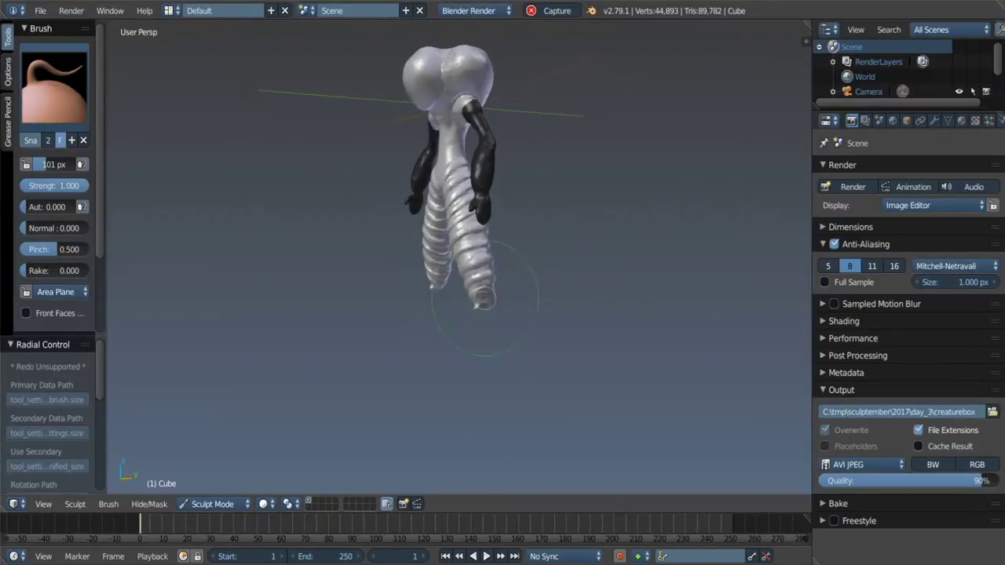
pyautogui.moveTo(500, 267)
pyautogui.mouseDown(button='middle')
pyautogui.moveTo(442, 312)
pyautogui.moveTo(447, 298)
pyautogui.mouseUp(button='middle')
pyautogui.scroll(2, 442, 312)
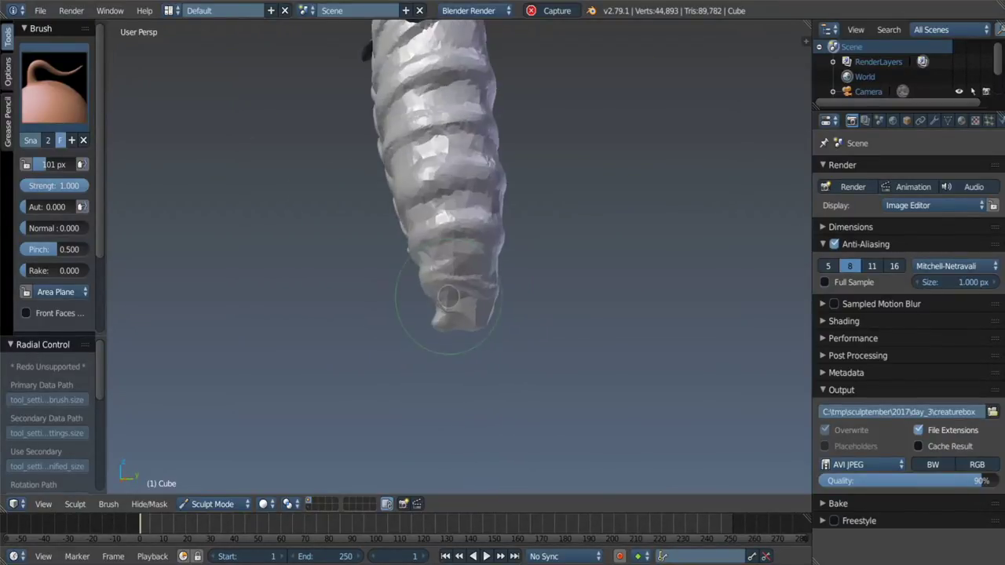
pyautogui.moveTo(367, 293)
pyautogui.mouseDown(button='middle')
pyautogui.moveTo(576, 274)
pyautogui.moveTo(588, 262)
pyautogui.moveTo(495, 271)
pyautogui.moveTo(572, 270)
pyautogui.mouseUp(button='middle')
# Step: Lasso-mask the legs above their tips, leaving the tips free
pyautogui.keyDown('ctrl'); pyautogui.keyDown('shift'); pyautogui.moveTo(571, 269); pyautogui.dragTo(639, 235); pyautogui.keyUp('shift'); pyautogui.keyUp('ctrl')
pyautogui.moveTo(638, 236); pyautogui.dragTo(527, 248, button='middle')
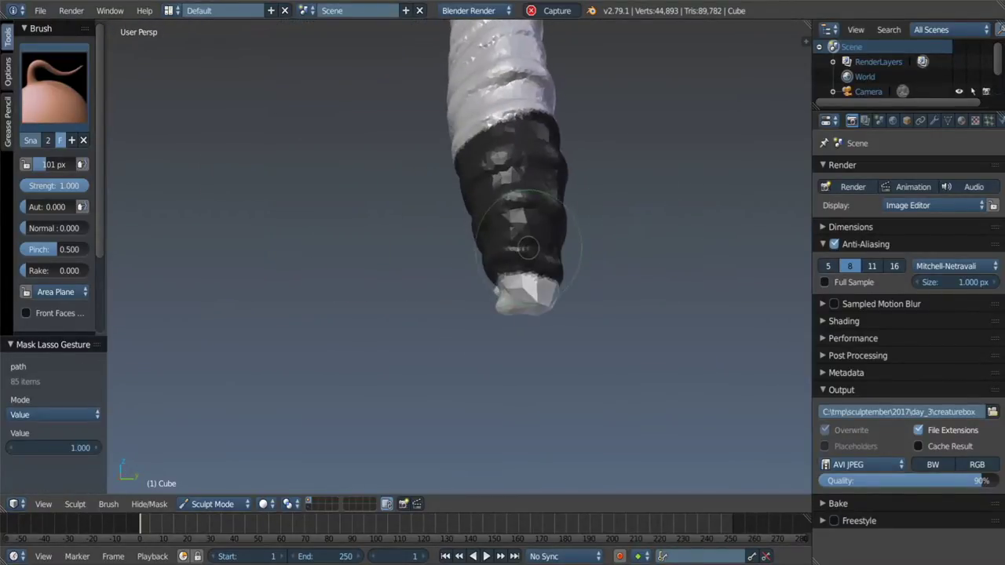
pyautogui.moveTo(639, 209)
pyautogui.mouseDown(button='middle')
pyautogui.moveTo(505, 291)
pyautogui.moveTo(525, 285)
pyautogui.moveTo(507, 265)
pyautogui.moveTo(549, 259)
pyautogui.moveTo(552, 292)
pyautogui.moveTo(549, 279)
pyautogui.moveTo(476, 227)
pyautogui.moveTo(628, 259)
pyautogui.mouseUp(button='middle')
pyautogui.scroll(2, 505, 291)
# Step: Resize the brush, switch to the Mask brush, and inspect the foot from several angles
pyautogui.press('f')
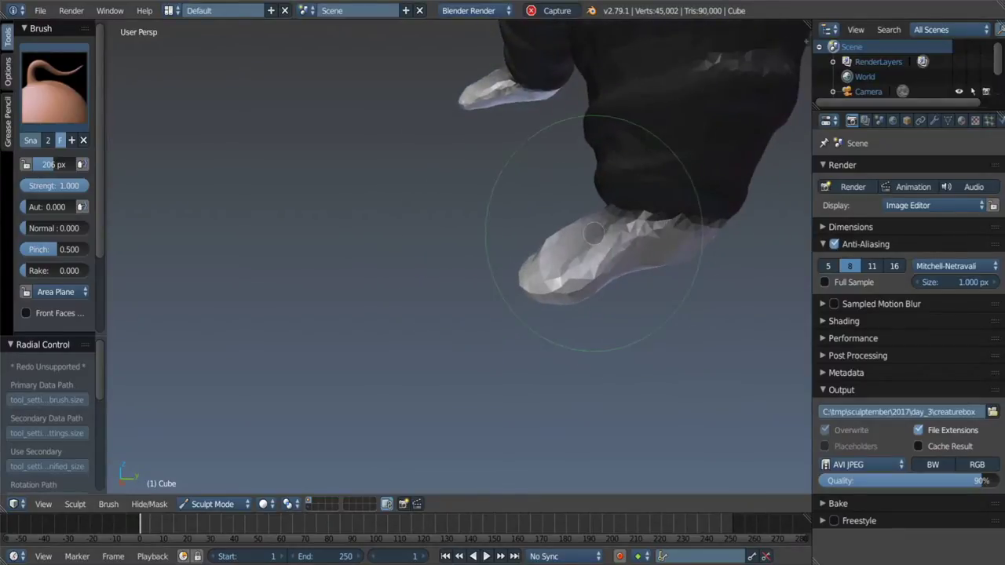
pyautogui.press('m')
pyautogui.scroll(3, 601, 231)
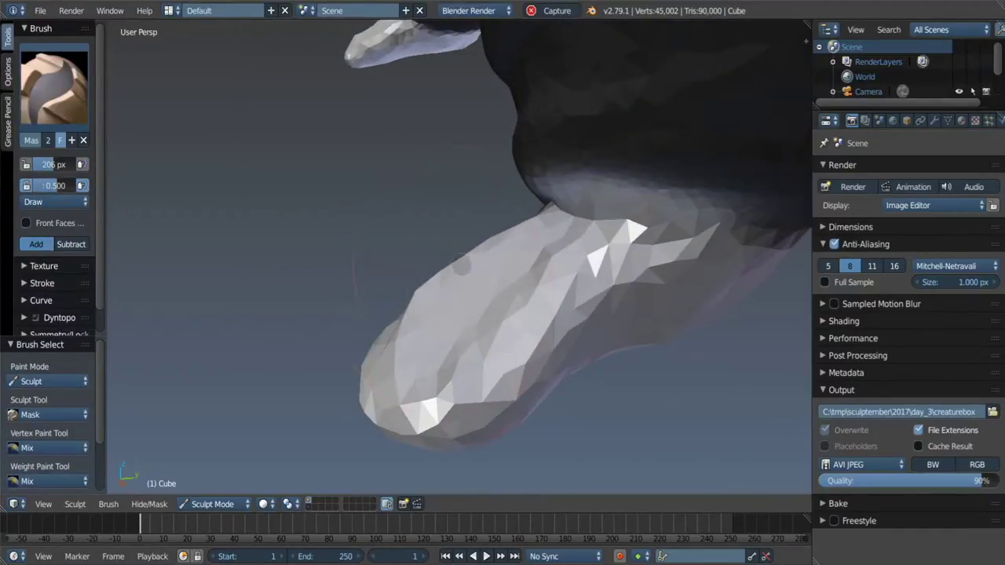
pyautogui.moveTo(459, 267); pyautogui.dragTo(441, 297, button='middle')
pyautogui.moveTo(464, 262); pyautogui.dragTo(377, 220, button='middle')
pyautogui.scroll(-6, 354, 212)
pyautogui.scroll(1, 321, 196)
pyautogui.scroll(6, 320, 197)
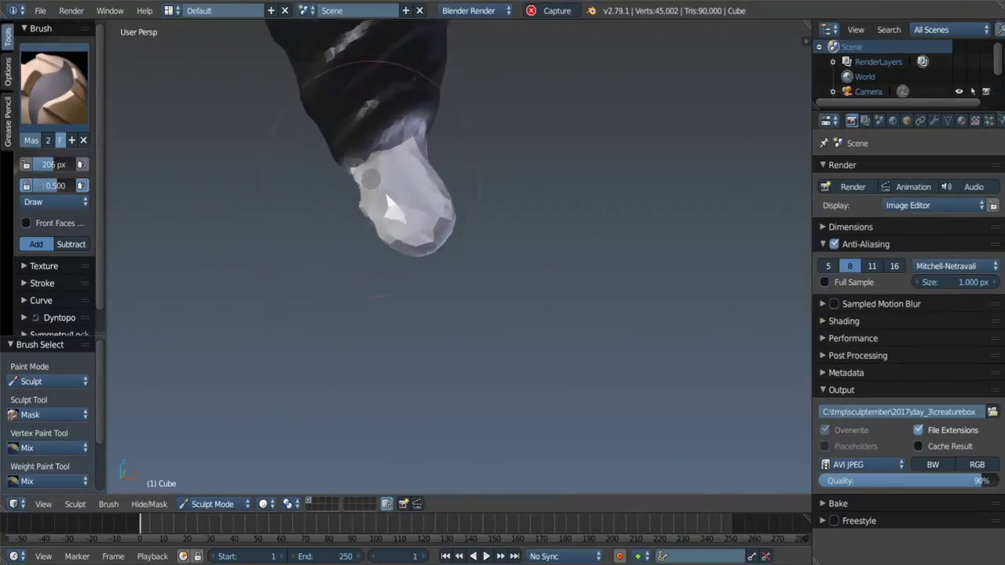
# Step: Pull the unmasked leg tip forward into a foot with a 250 px Grab brush
pyautogui.press('g')
pyautogui.press('f')
pyautogui.click(336, 224)
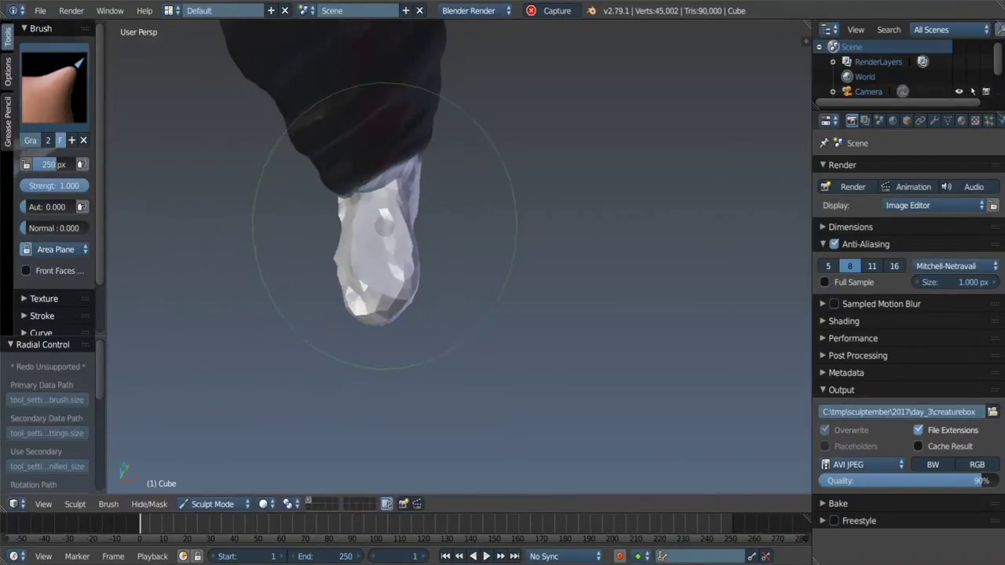
pyautogui.moveTo(395, 297)
pyautogui.mouseDown(button='middle')
pyautogui.moveTo(398, 310)
pyautogui.moveTo(368, 274)
pyautogui.moveTo(403, 269)
pyautogui.moveTo(440, 222)
pyautogui.moveTo(489, 255)
pyautogui.moveTo(423, 315)
pyautogui.mouseUp(button='middle')
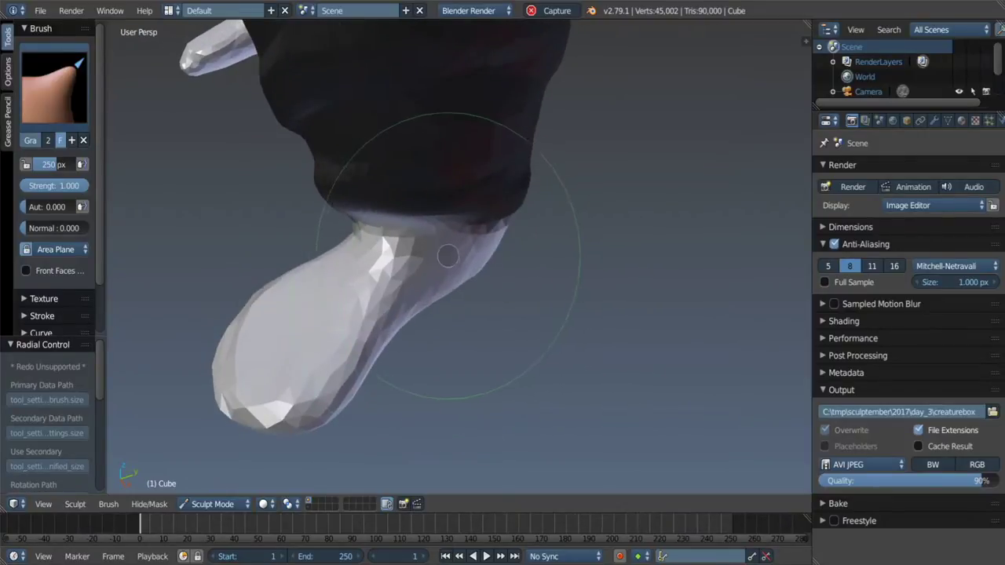
pyautogui.moveTo(447, 255)
pyautogui.mouseDown(button='middle')
pyautogui.moveTo(434, 248)
pyautogui.moveTo(470, 424)
pyautogui.moveTo(471, 254)
pyautogui.moveTo(514, 283)
pyautogui.moveTo(551, 211)
pyautogui.mouseUp(button='middle')
pyautogui.moveTo(489, 266)
pyautogui.mouseDown(button='middle')
pyautogui.moveTo(581, 175)
pyautogui.moveTo(530, 167)
pyautogui.moveTo(521, 189)
pyautogui.moveTo(469, 228)
pyautogui.mouseUp(button='middle')
# Step: Build up the foot's volume and front with the Clay brush
pyautogui.press('c')
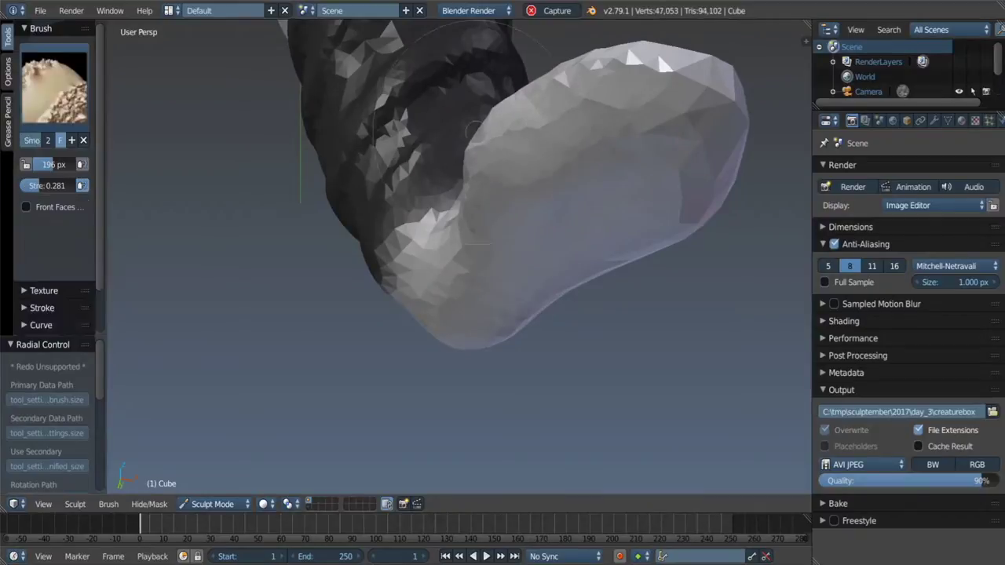
pyautogui.moveTo(539, 125); pyautogui.dragTo(597, 78)
pyautogui.moveTo(597, 78)
pyautogui.mouseDown(button='middle')
pyautogui.moveTo(400, 132)
pyautogui.moveTo(562, 169)
pyautogui.mouseUp(button='middle')
pyautogui.moveTo(562, 169); pyautogui.dragTo(451, 290)
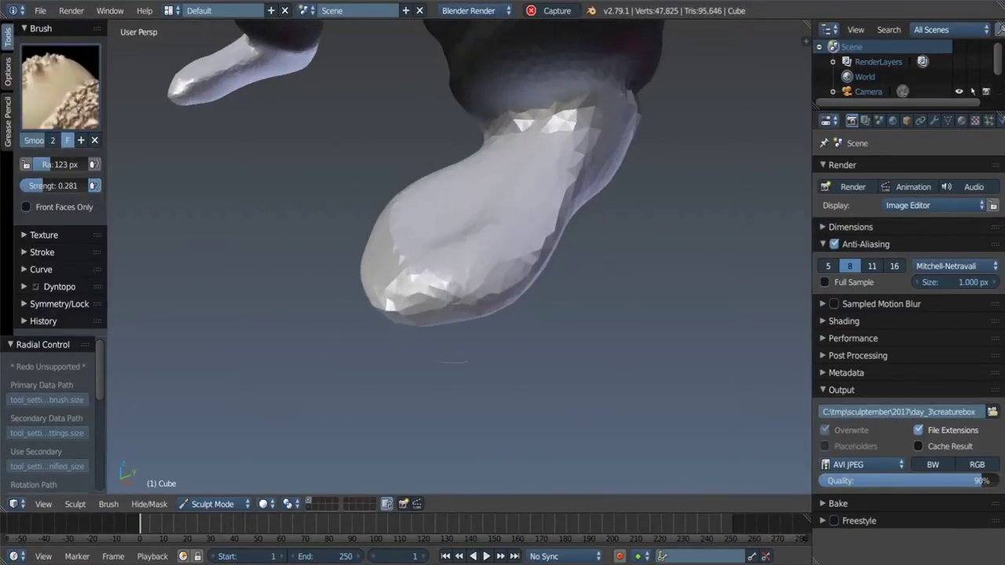
pyautogui.moveTo(477, 202)
pyautogui.mouseDown(button='middle')
pyautogui.moveTo(433, 243)
pyautogui.moveTo(448, 264)
pyautogui.moveTo(437, 284)
pyautogui.moveTo(422, 281)
pyautogui.mouseUp(button='middle')
# Step: Carve two Crease-brush grooves down the foot's front and right side
pyautogui.hotkey('shift', 'c')
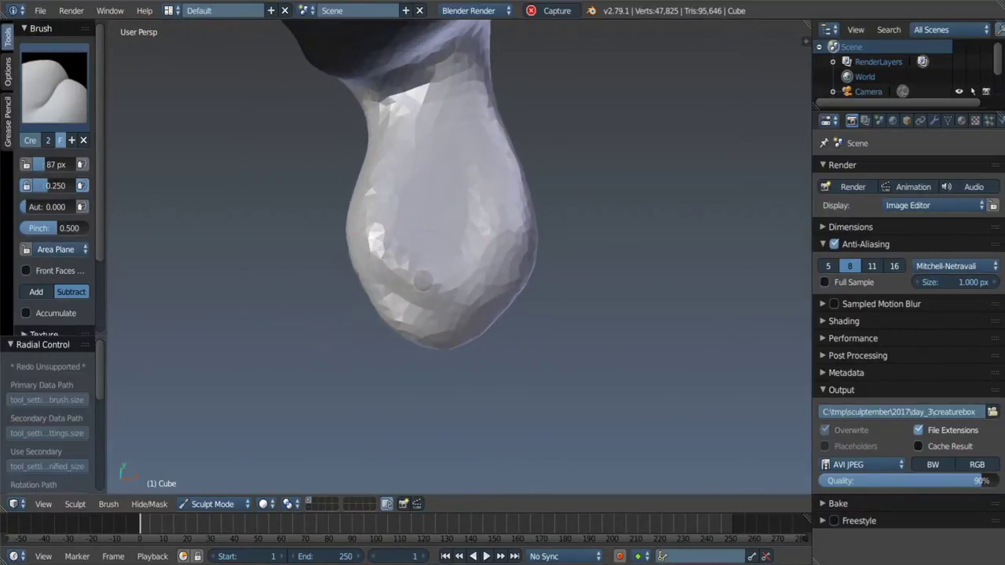
pyautogui.scroll(3, 459, 259)
pyautogui.moveTo(408, 188); pyautogui.dragTo(431, 385)
pyautogui.moveTo(514, 141); pyautogui.dragTo(553, 337)
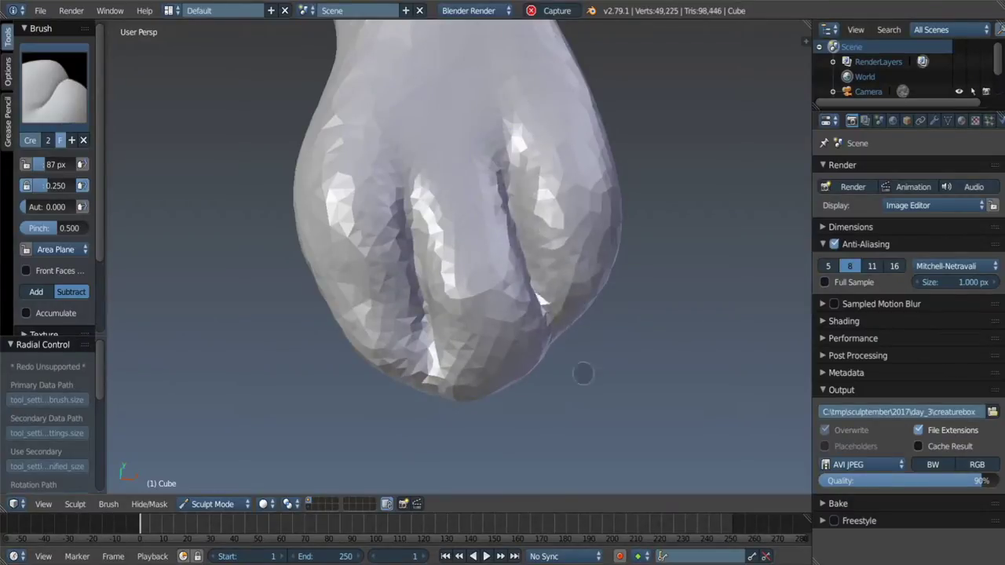
pyautogui.moveTo(583, 373)
pyautogui.mouseDown(button='middle')
pyautogui.moveTo(549, 369)
pyautogui.moveTo(569, 371)
pyautogui.mouseUp(button='middle')
pyautogui.moveTo(554, 314); pyautogui.dragTo(569, 371)
pyautogui.moveTo(544, 336)
pyautogui.mouseDown(button='middle')
pyautogui.moveTo(437, 323)
pyautogui.moveTo(439, 267)
pyautogui.moveTo(457, 224)
pyautogui.mouseUp(button='middle')
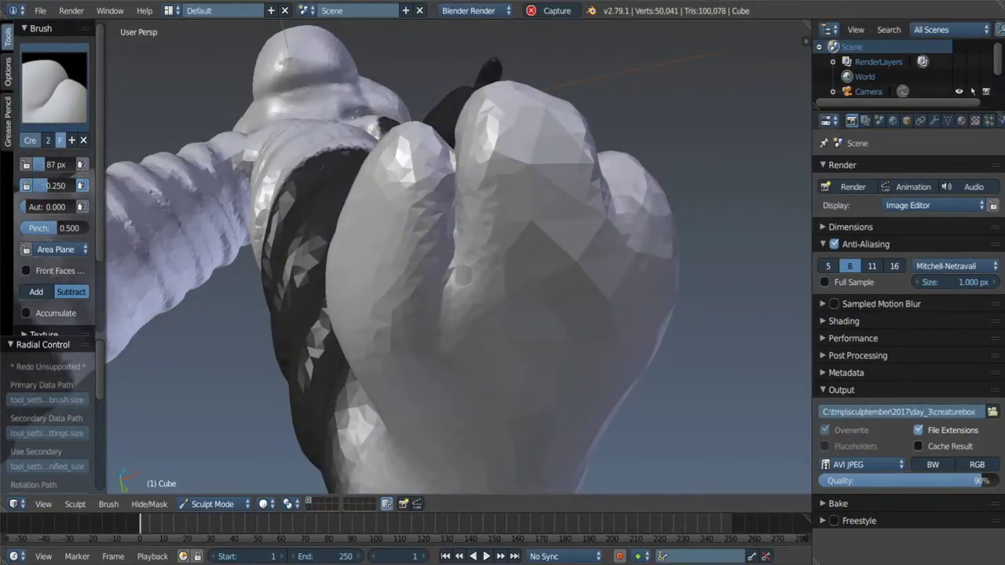
# Step: Pull the mesh between the toes upward with a 127 px Snake Hook brush
pyautogui.press('x')
pyautogui.moveTo(454, 206); pyautogui.dragTo(460, 165, button='middle')
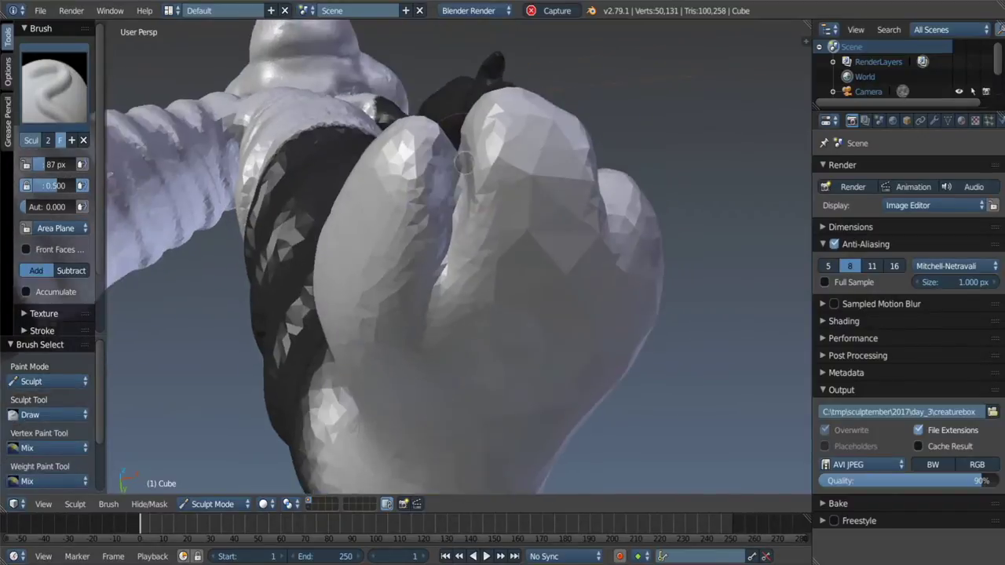
pyautogui.press('k')
pyautogui.press('f')
pyautogui.click(460, 160)
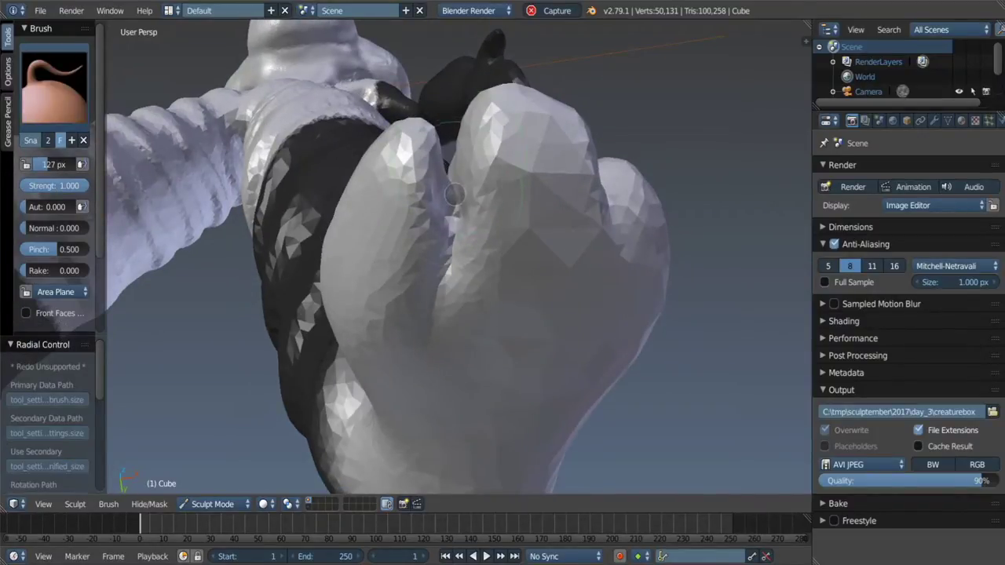
pyautogui.moveTo(455, 194); pyautogui.dragTo(446, 109)
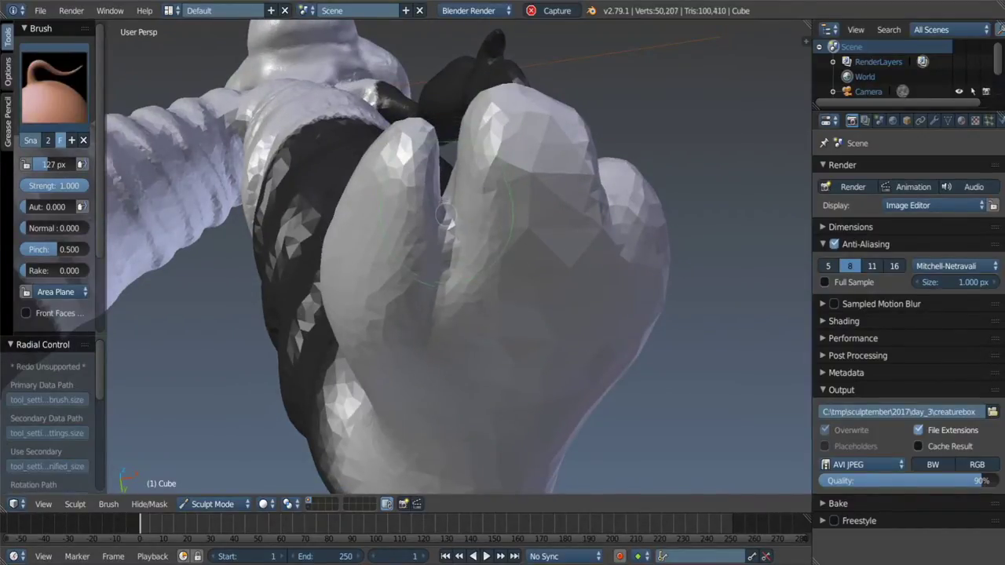
pyautogui.moveTo(445, 214)
pyautogui.mouseDown(button='middle')
pyautogui.moveTo(394, 253)
pyautogui.moveTo(443, 222)
pyautogui.moveTo(459, 189)
pyautogui.mouseUp(button='middle')
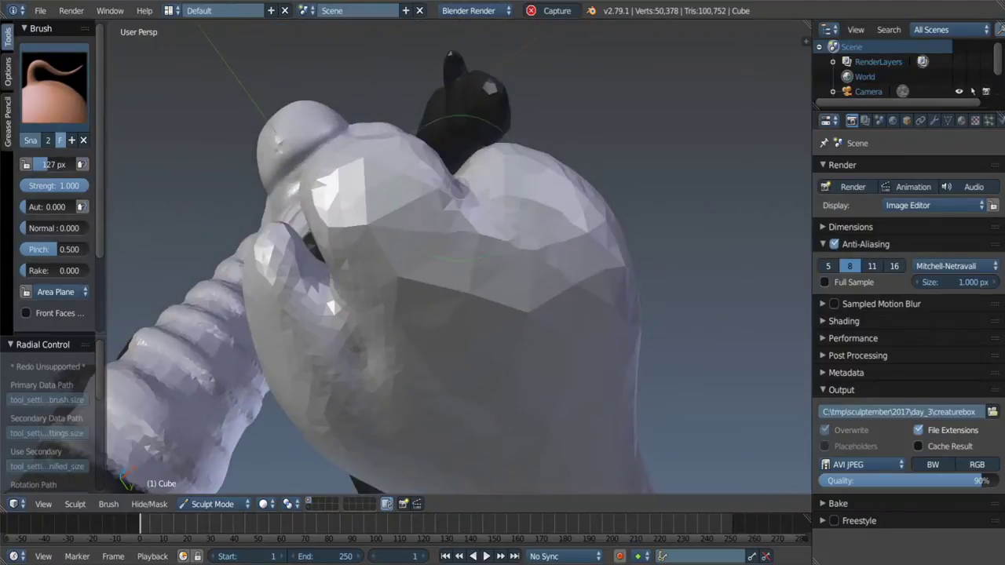
# Step: Enlarge the Snake Hook to 161 px and pull out small bits of mesh on the toes
pyautogui.hotkey('shift', 'c')
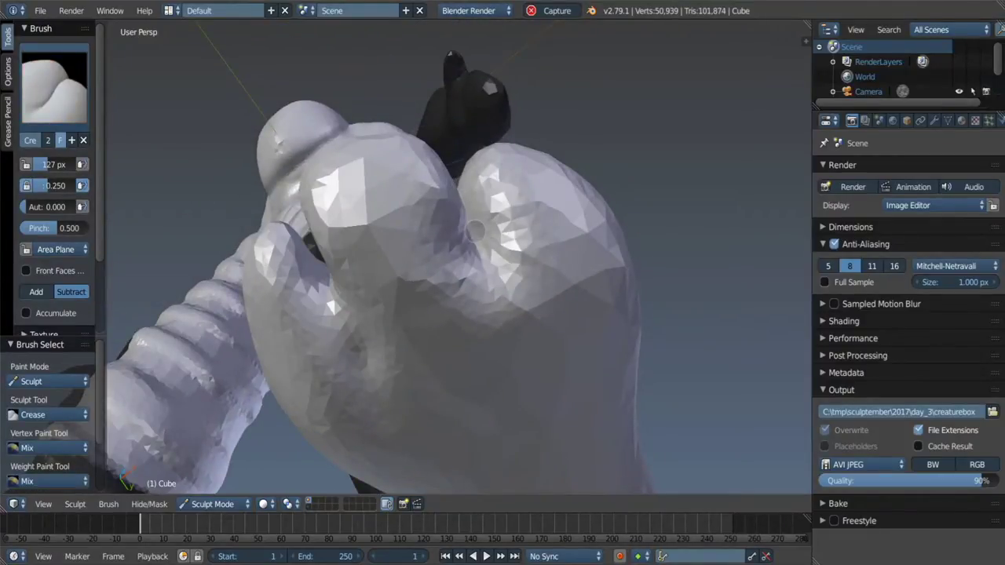
pyautogui.press('k')
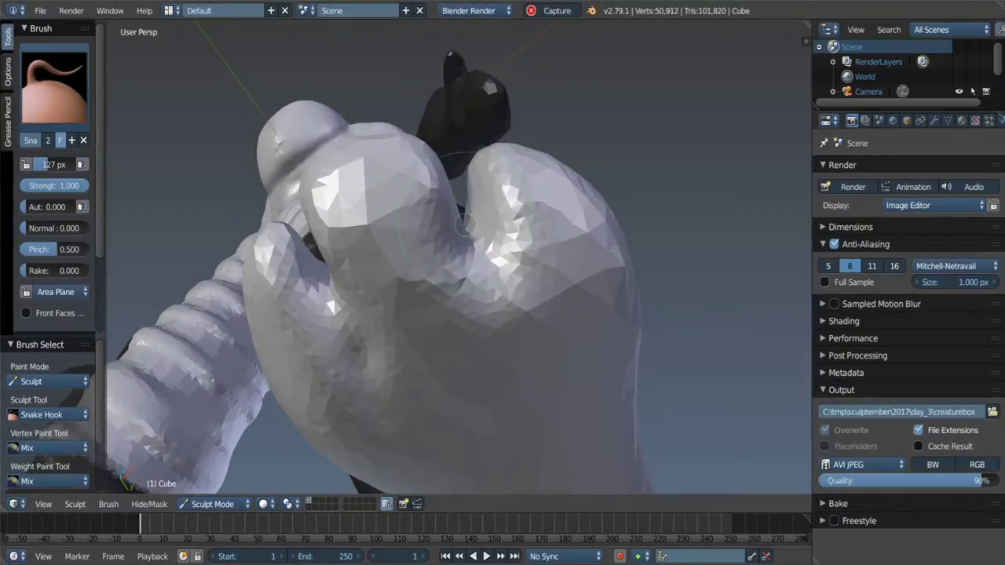
pyautogui.moveTo(471, 237); pyautogui.dragTo(449, 291, button='middle')
pyautogui.scroll(5, 455, 259)
pyautogui.scroll(-5, 455, 259)
pyautogui.press('f')
pyautogui.click(449, 290)
pyautogui.moveTo(465, 251); pyautogui.dragTo(470, 314, button='middle')
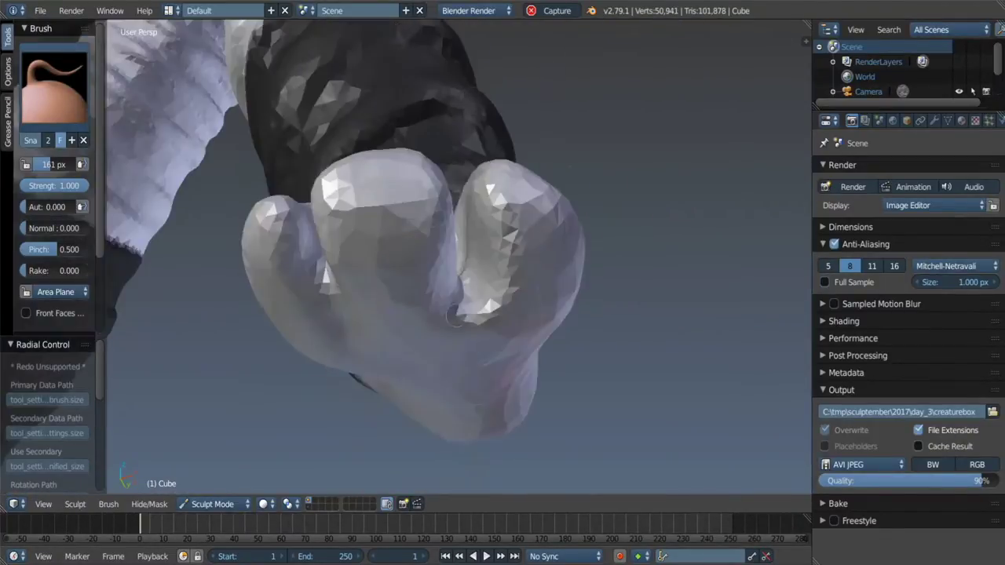
pyautogui.moveTo(470, 314); pyautogui.dragTo(475, 322)
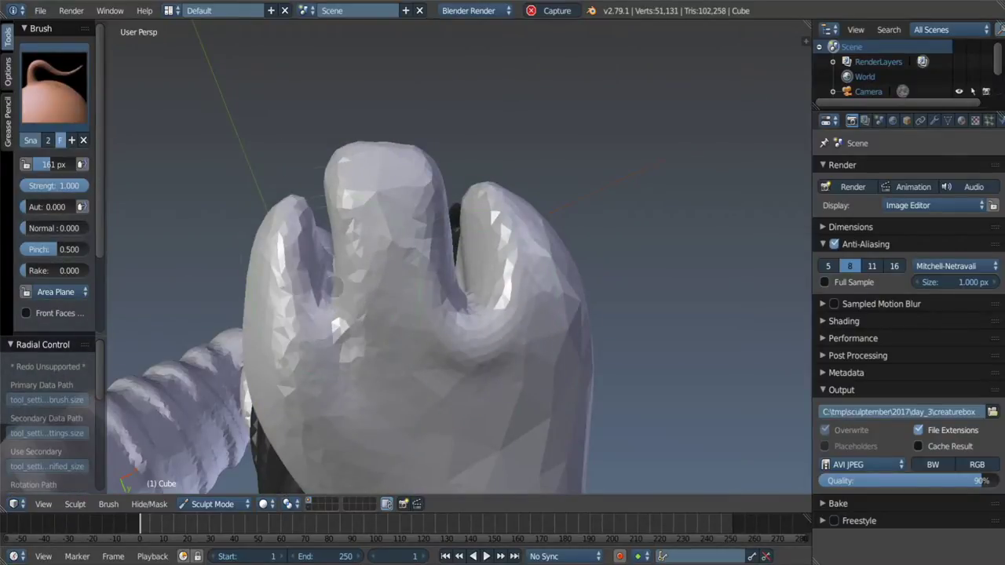
pyautogui.moveTo(333, 287); pyautogui.dragTo(405, 226, button='middle')
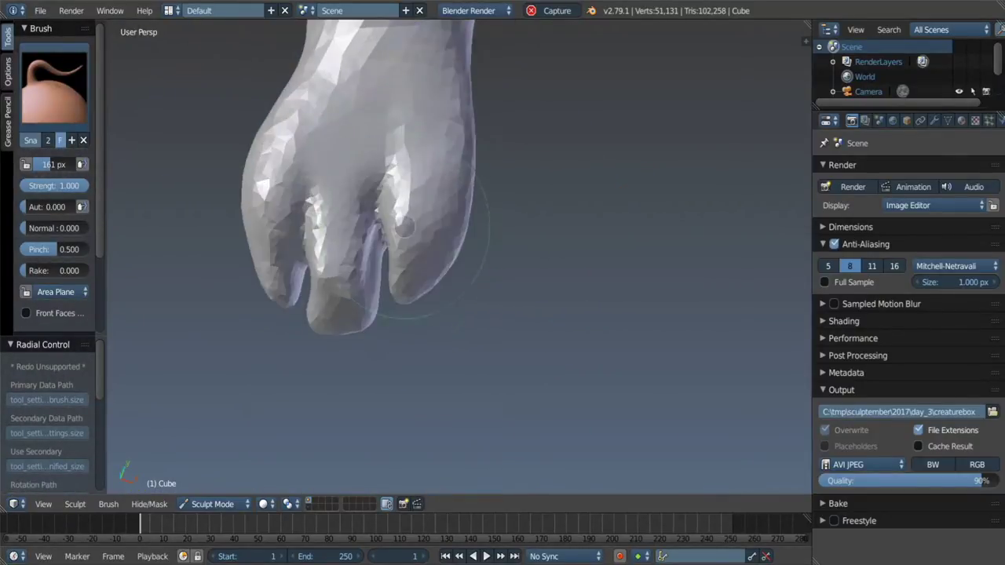
# Step: Switch to the Grab, then Clay brush, while bringing the view closer to the toes
pyautogui.press('g')
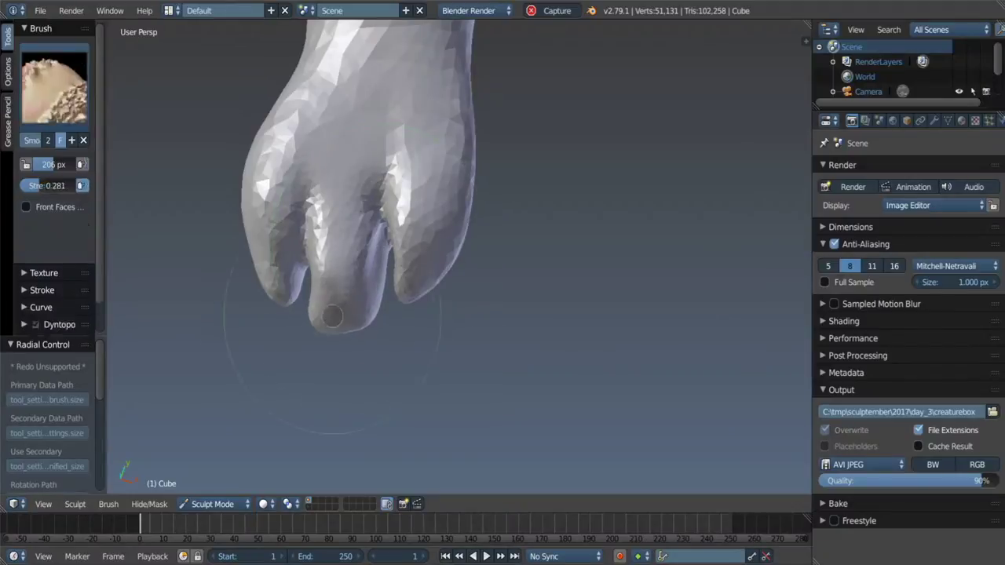
pyautogui.moveTo(382, 244)
pyautogui.mouseDown(button='middle')
pyautogui.moveTo(314, 258)
pyautogui.moveTo(392, 220)
pyautogui.moveTo(476, 299)
pyautogui.moveTo(426, 311)
pyautogui.mouseUp(button='middle')
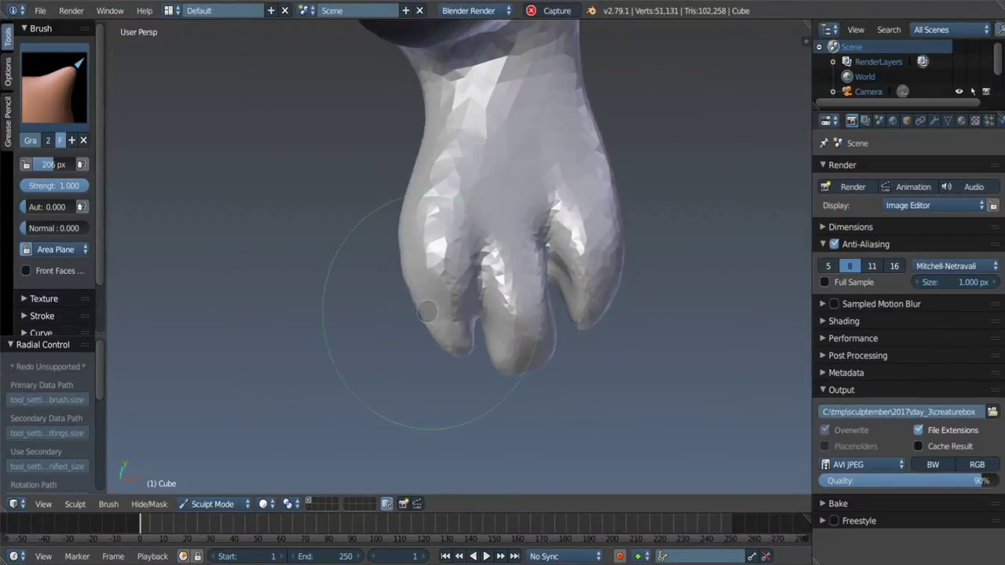
pyautogui.moveTo(526, 223); pyautogui.dragTo(502, 259, button='middle')
pyautogui.press('c')
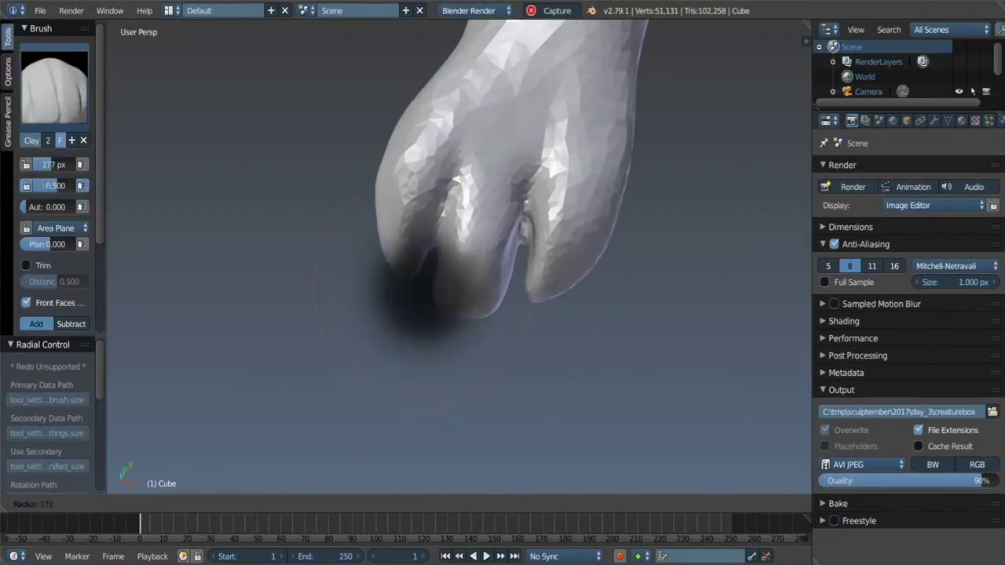
pyautogui.moveTo(403, 314); pyautogui.dragTo(532, 267, button='middle')
pyautogui.scroll(3, 532, 267)
pyautogui.moveTo(470, 259); pyautogui.dragTo(380, 251, button='middle')
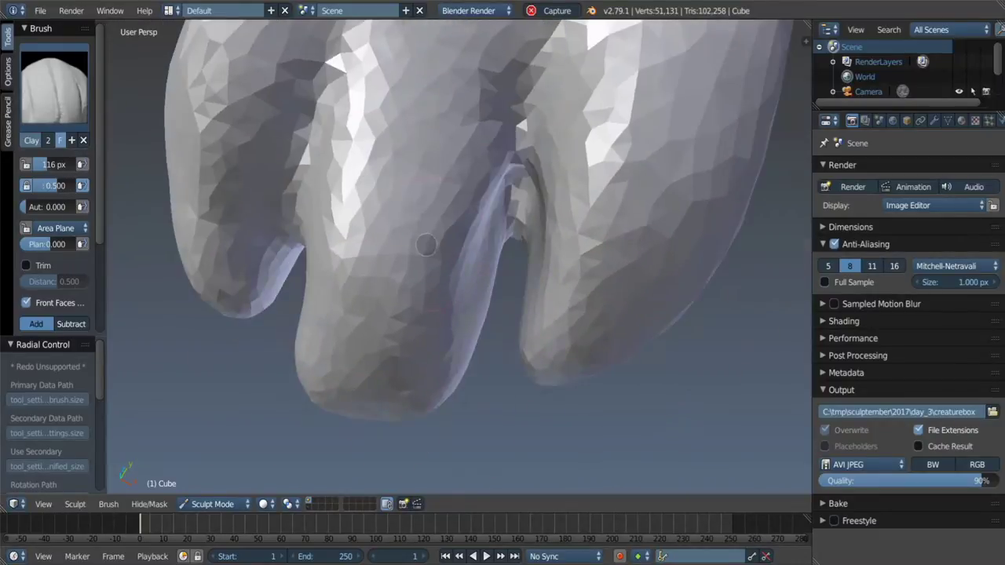
# Step: Deepen the grooves between the toes with repeated Crease brush strokes
pyautogui.hotkey('shift', 'c')
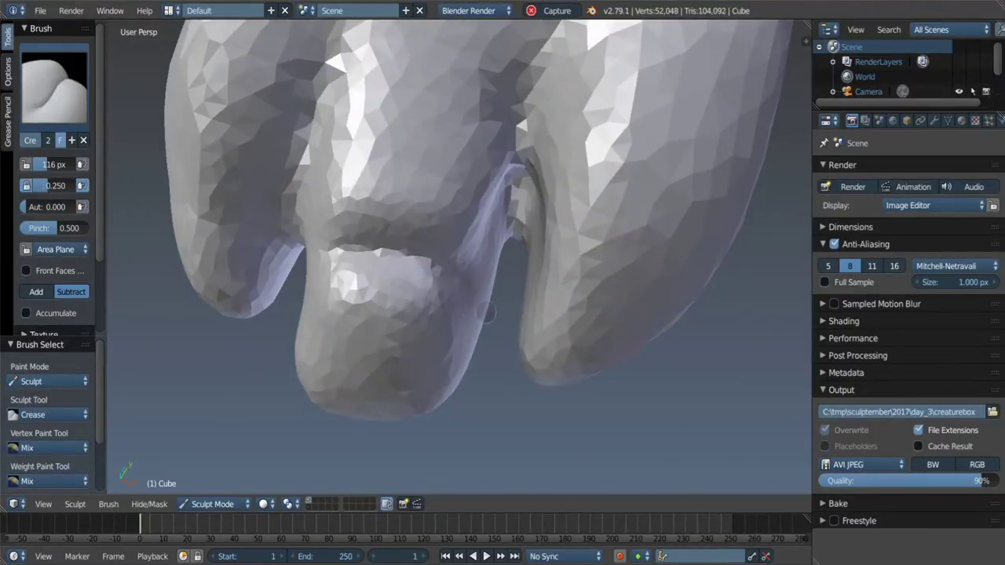
pyautogui.moveTo(485, 313); pyautogui.dragTo(471, 304, button='middle')
pyautogui.moveTo(471, 305); pyautogui.dragTo(444, 267)
pyautogui.moveTo(348, 247); pyautogui.dragTo(314, 270, button='middle')
pyautogui.moveTo(314, 271); pyautogui.dragTo(305, 277)
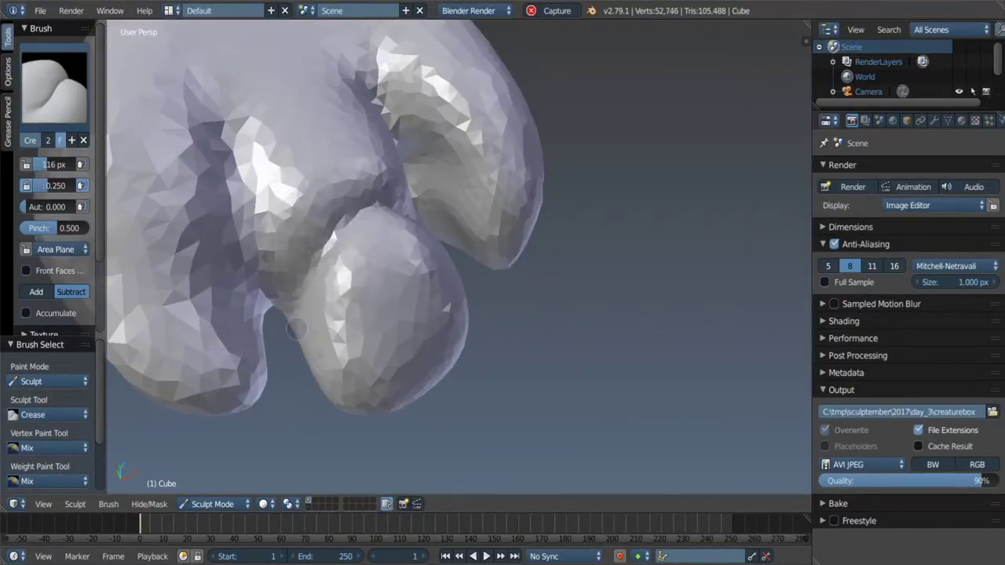
pyautogui.moveTo(388, 223); pyautogui.dragTo(291, 325, button='middle')
pyautogui.moveTo(291, 325); pyautogui.dragTo(271, 451)
pyautogui.moveTo(271, 452)
pyautogui.mouseDown(button='middle')
pyautogui.moveTo(224, 306)
pyautogui.moveTo(207, 298)
pyautogui.mouseUp(button='middle')
pyautogui.moveTo(206, 298); pyautogui.dragTo(282, 393)
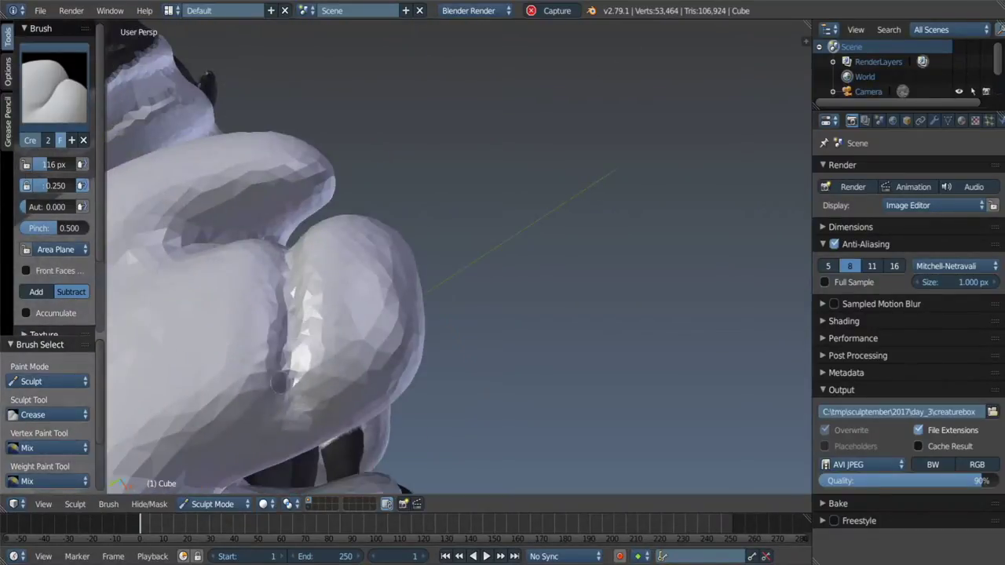
pyautogui.moveTo(283, 393); pyautogui.dragTo(236, 259, button='middle')
pyautogui.moveTo(235, 259); pyautogui.dragTo(259, 204)
pyautogui.moveTo(259, 204)
pyautogui.mouseDown(button='middle')
pyautogui.moveTo(212, 312)
pyautogui.moveTo(270, 214)
pyautogui.mouseUp(button='middle')
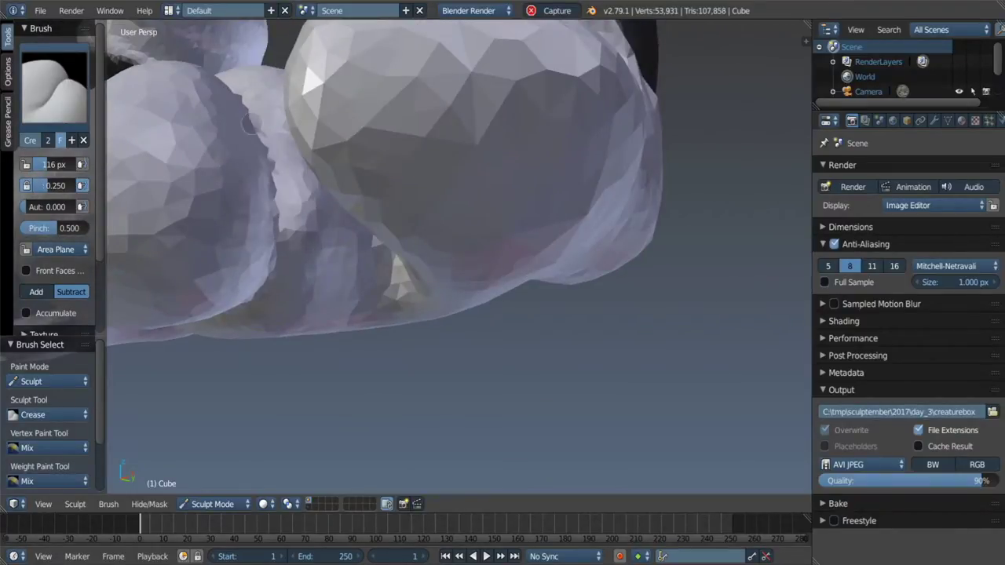
pyautogui.moveTo(267, 181); pyautogui.dragTo(390, 268, button='middle')
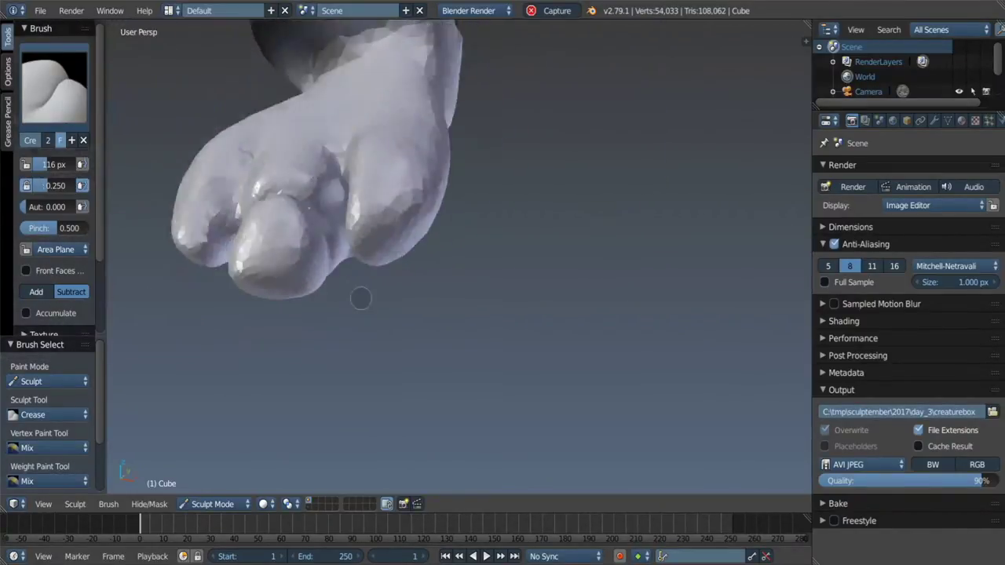
# Step: Set the Grab brush to 131 px and mask off the right part of the foot
pyautogui.press('g')
pyautogui.press('f')
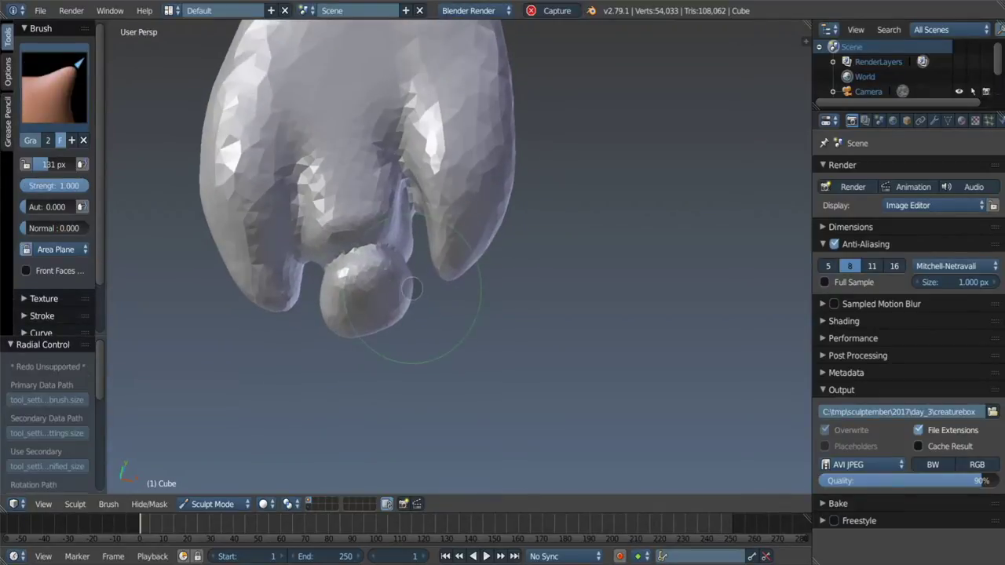
pyautogui.click(408, 306)
pyautogui.keyDown('ctrl'); pyautogui.keyDown('shift'); pyautogui.moveTo(479, 78); pyautogui.dragTo(412, 313); pyautogui.keyUp('shift'); pyautogui.keyUp('ctrl')
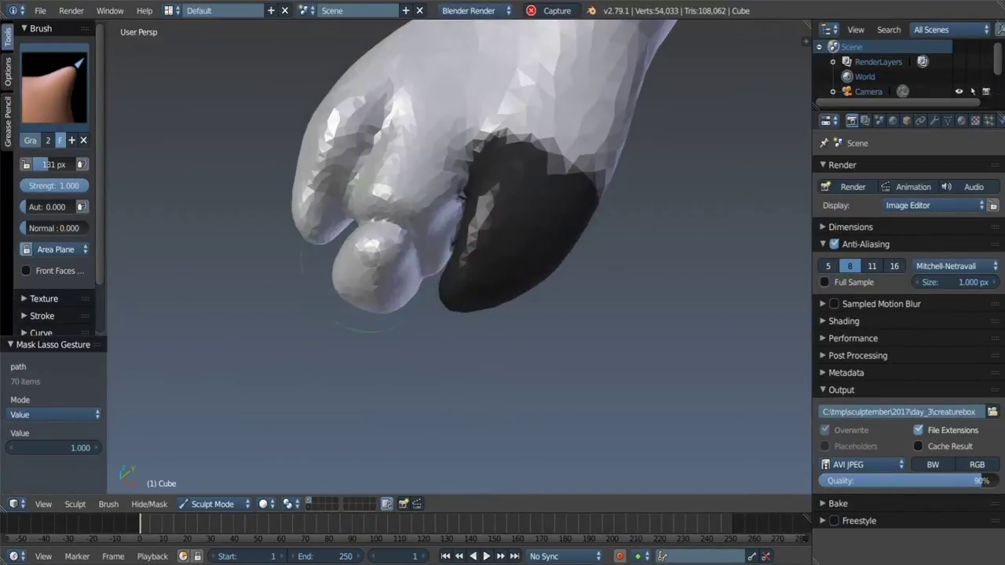
pyautogui.moveTo(401, 298)
pyautogui.mouseDown(button='middle')
pyautogui.moveTo(355, 285)
pyautogui.moveTo(365, 336)
pyautogui.mouseUp(button='middle')
# Step: Flatten the front toe's surface with a 92 px Scrape brush
pyautogui.hotkey('shift', 't')
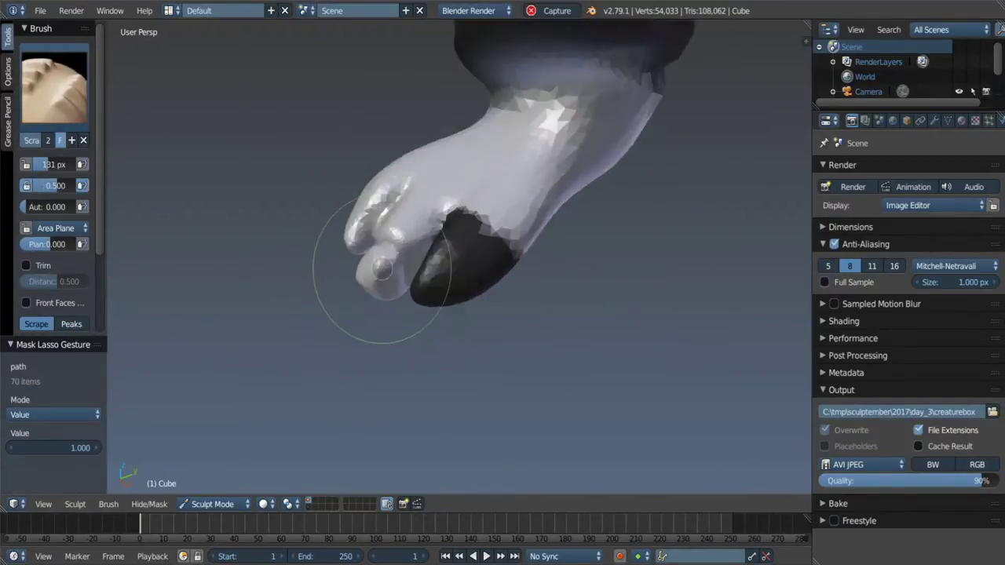
pyautogui.press('f')
pyautogui.click(392, 210)
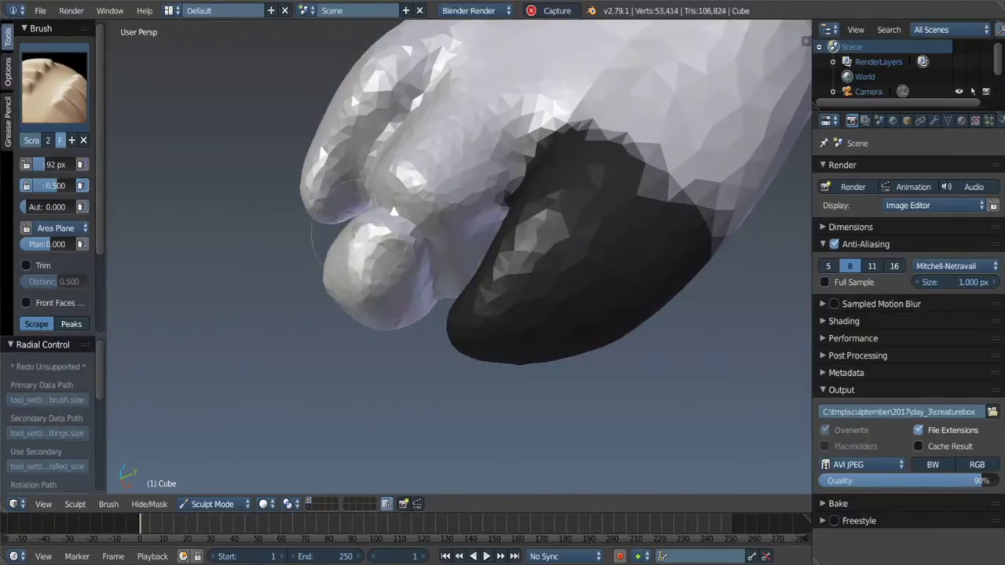
pyautogui.moveTo(396, 263); pyautogui.dragTo(314, 370, button='middle')
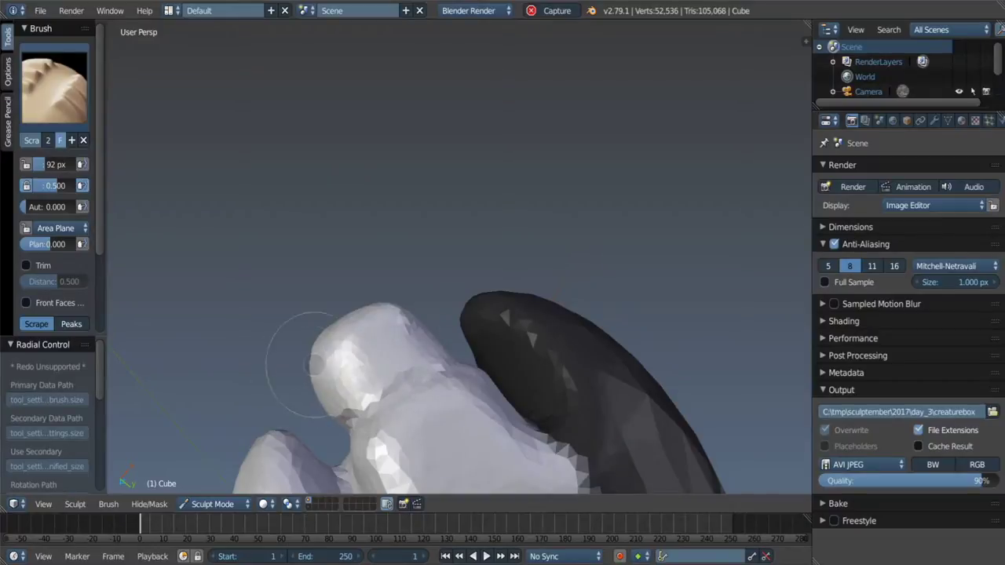
pyautogui.moveTo(313, 365); pyautogui.dragTo(369, 359, button='middle')
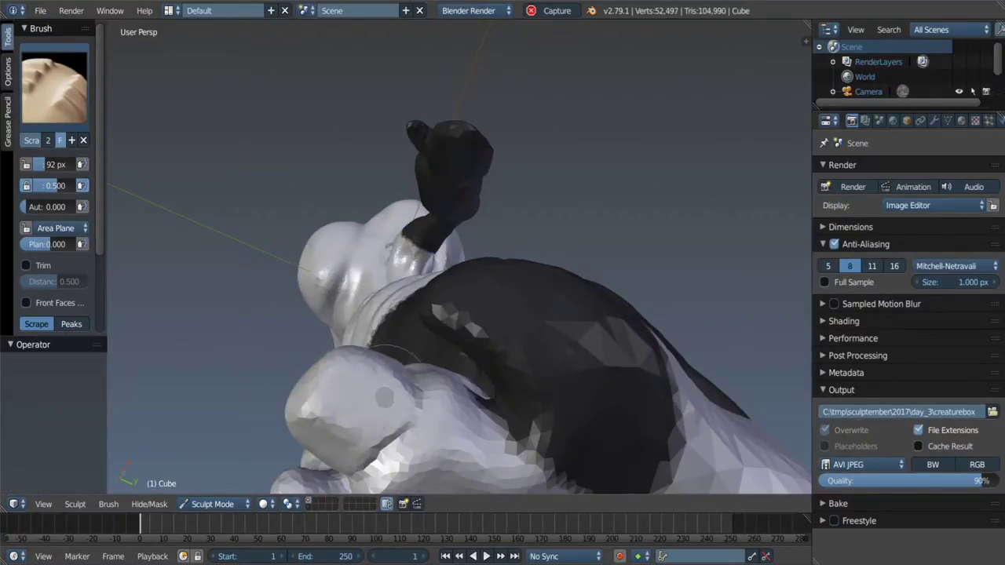
pyautogui.moveTo(383, 397)
pyautogui.mouseDown(button='middle')
pyautogui.moveTo(379, 366)
pyautogui.moveTo(399, 365)
pyautogui.moveTo(434, 241)
pyautogui.moveTo(338, 239)
pyautogui.mouseUp(button='middle')
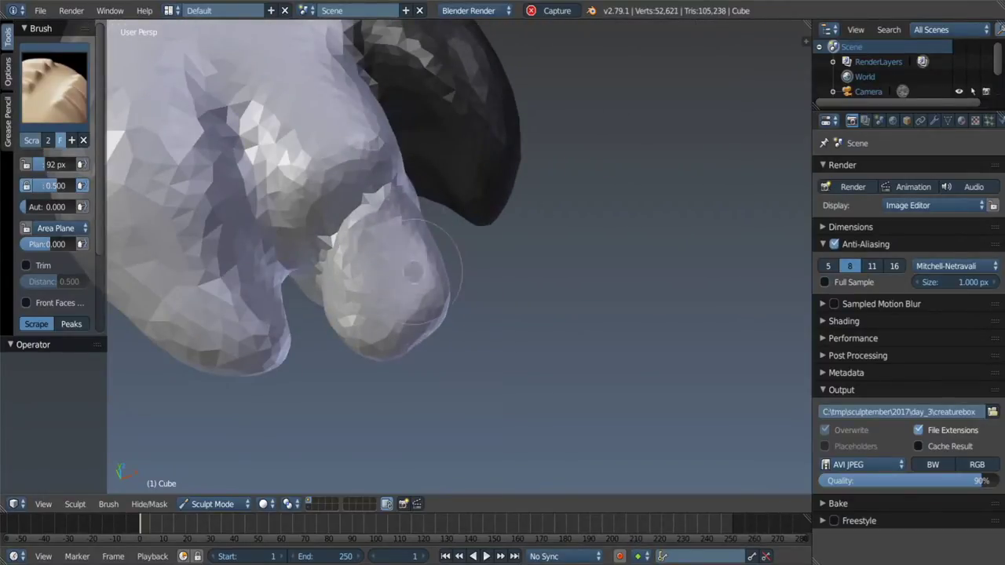
pyautogui.moveTo(412, 271)
pyautogui.mouseDown(button='middle')
pyautogui.moveTo(469, 298)
pyautogui.moveTo(494, 296)
pyautogui.moveTo(397, 373)
pyautogui.mouseUp(button='middle')
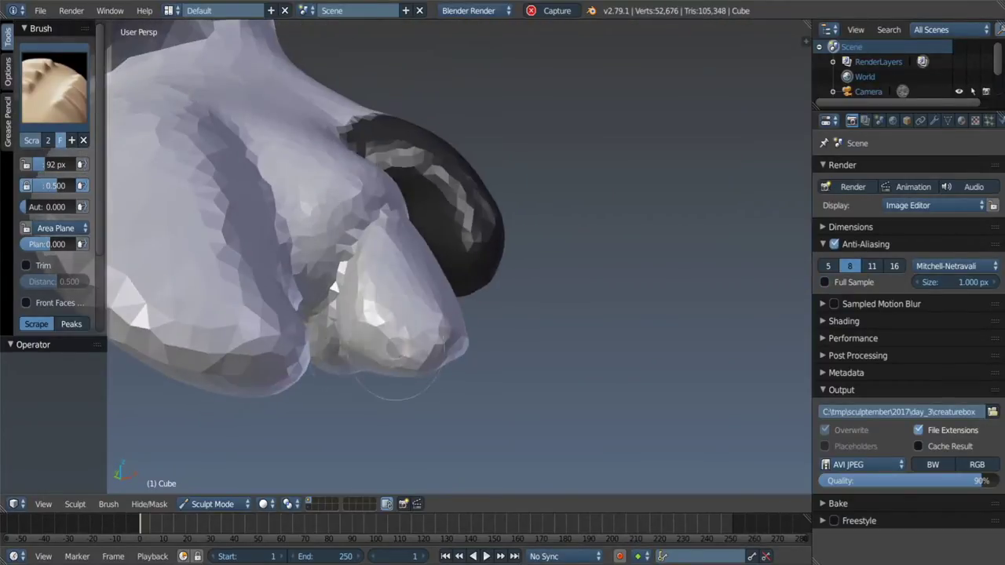
pyautogui.moveTo(440, 286); pyautogui.dragTo(471, 271, button='middle')
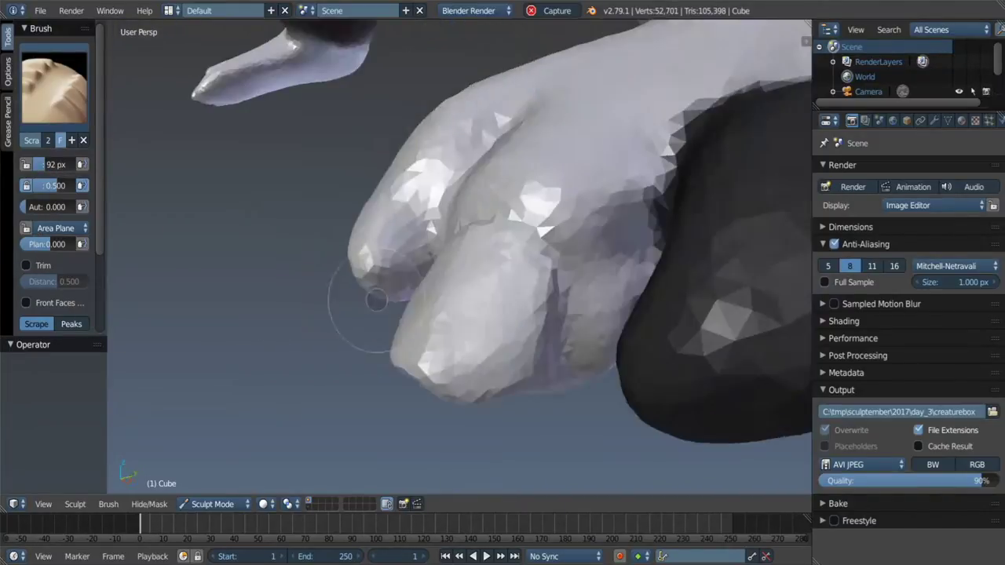
pyautogui.moveTo(358, 347)
pyautogui.mouseDown(button='middle')
pyautogui.moveTo(471, 358)
pyautogui.moveTo(448, 339)
pyautogui.mouseUp(button='middle')
# Step: Switch to the Grab brush and enlarge its radius from 130 px to 184 px
pyautogui.press('g')
pyautogui.press('f')
pyautogui.click(490, 349)
pyautogui.press('f')
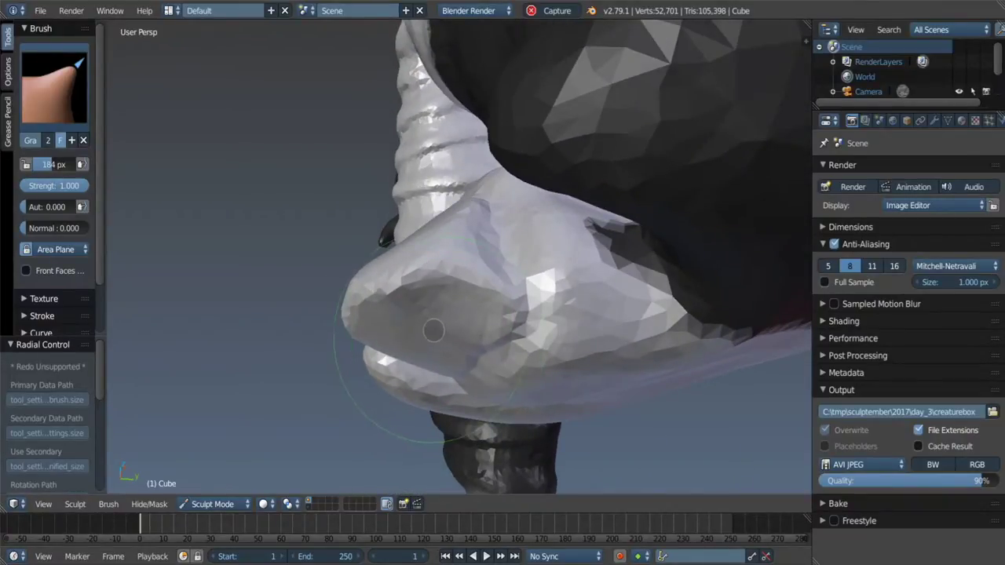
pyautogui.click(420, 353)
pyautogui.moveTo(420, 352)
pyautogui.mouseDown(button='middle')
pyautogui.moveTo(456, 312)
pyautogui.moveTo(424, 353)
pyautogui.mouseUp(button='middle')
# Step: Add small Clay strokes to build up the toe on the foot
pyautogui.press('c')
pyautogui.moveTo(550, 400); pyautogui.dragTo(581, 392)
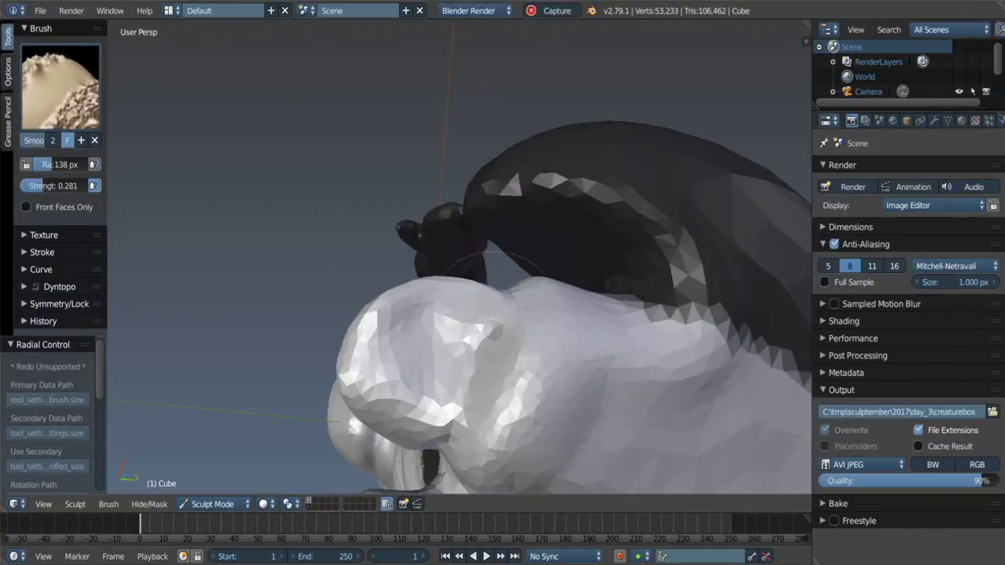
pyautogui.moveTo(580, 393); pyautogui.dragTo(547, 236, button='middle')
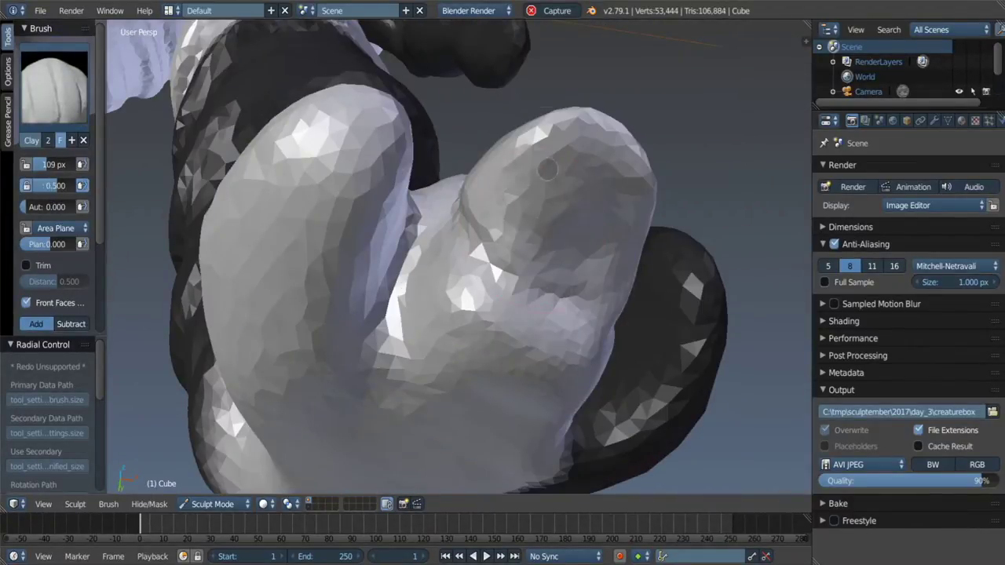
pyautogui.moveTo(547, 168); pyautogui.dragTo(539, 178)
pyautogui.moveTo(540, 179)
pyautogui.mouseDown(button='middle')
pyautogui.moveTo(510, 150)
pyautogui.moveTo(370, 262)
pyautogui.mouseUp(button='middle')
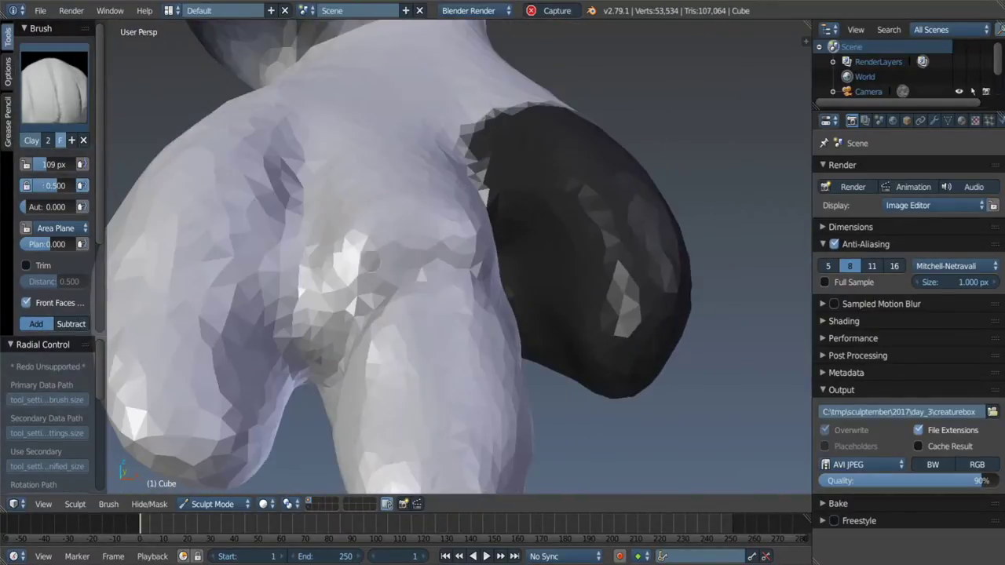
# Step: Frame the whole creature and set a smaller Clay brush size
pyautogui.hotkey('shift', 'c')
pyautogui.moveTo(492, 276)
pyautogui.mouseDown(button='middle')
pyautogui.moveTo(418, 283)
pyautogui.moveTo(453, 236)
pyautogui.moveTo(611, 310)
pyautogui.mouseUp(button='middle')
pyautogui.press('Home')
pyautogui.scroll(5, 471, 285)
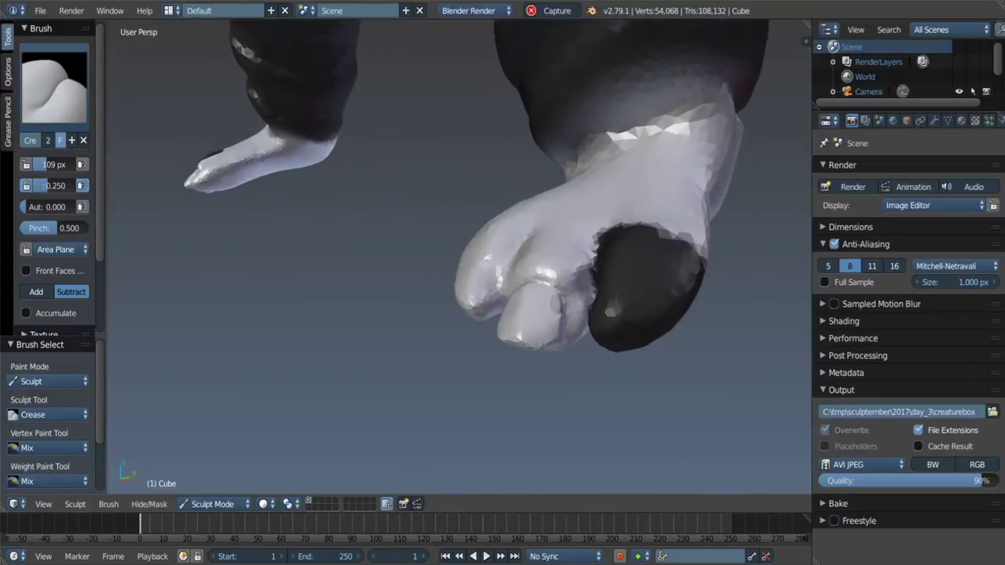
pyautogui.press('c')
pyautogui.press('f')
pyautogui.click(568, 298)
pyautogui.scroll(3, 568, 298)
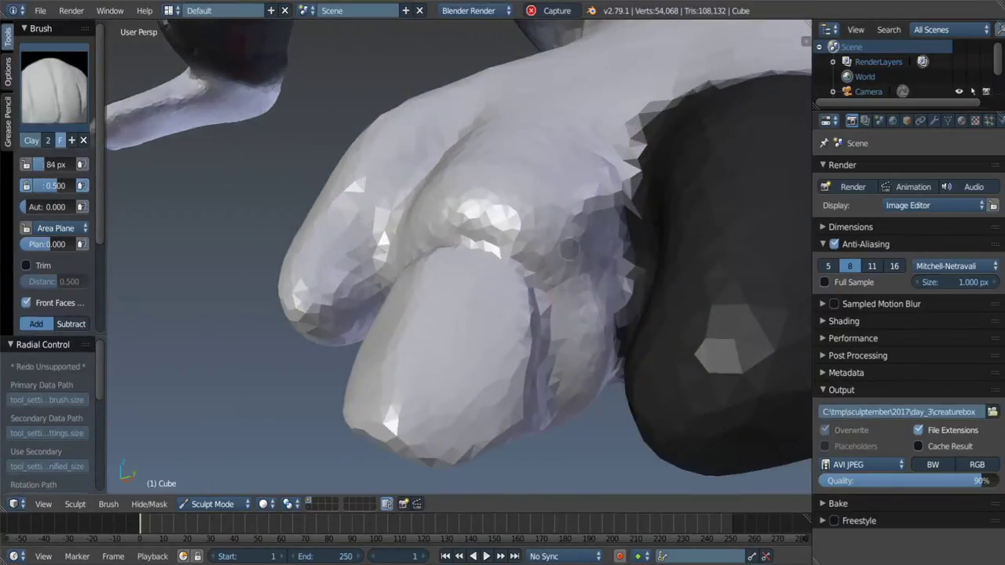
# Step: Smooth the lumpy toe surface and add more clay to build it up
pyautogui.press('s')
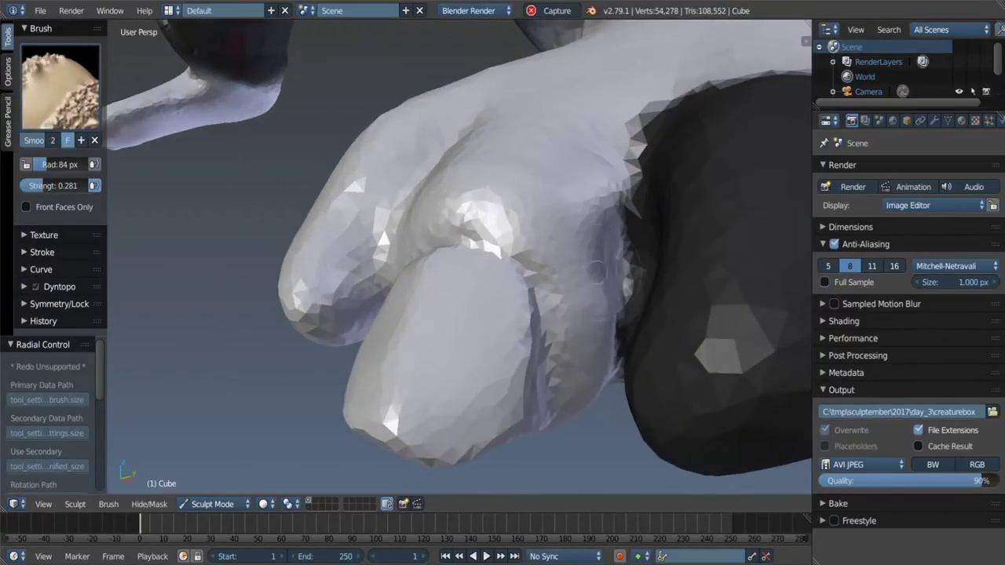
pyautogui.press('c')
pyautogui.moveTo(631, 259); pyautogui.dragTo(466, 351, button='middle')
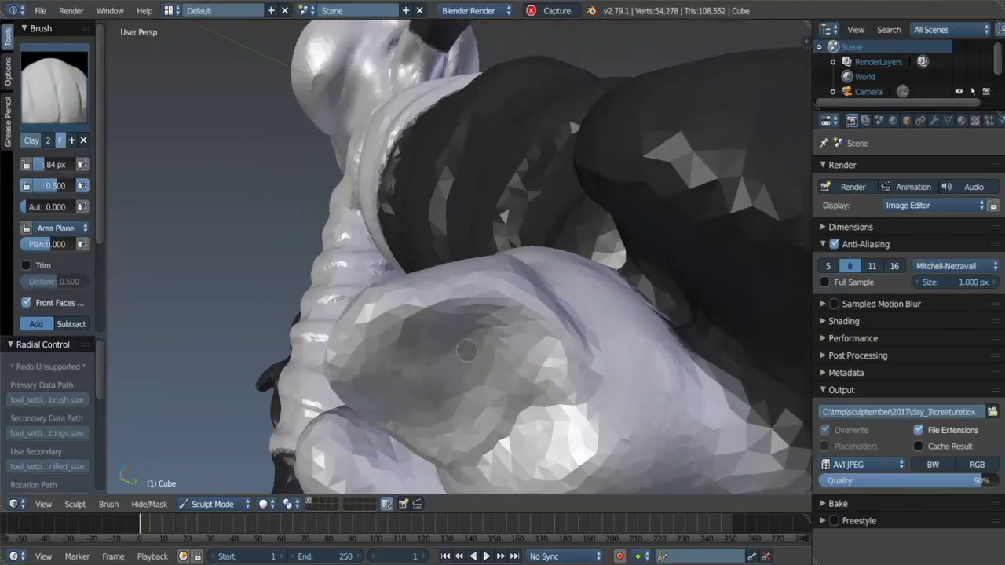
pyautogui.moveTo(369, 373); pyautogui.dragTo(440, 392)
pyautogui.moveTo(439, 393)
pyautogui.mouseDown(button='middle')
pyautogui.moveTo(399, 259)
pyautogui.moveTo(519, 358)
pyautogui.moveTo(530, 331)
pyautogui.moveTo(470, 306)
pyautogui.mouseUp(button='middle')
# Step: Switch through Grab to the Crease brush while orbiting out to both legs
pyautogui.press('g')
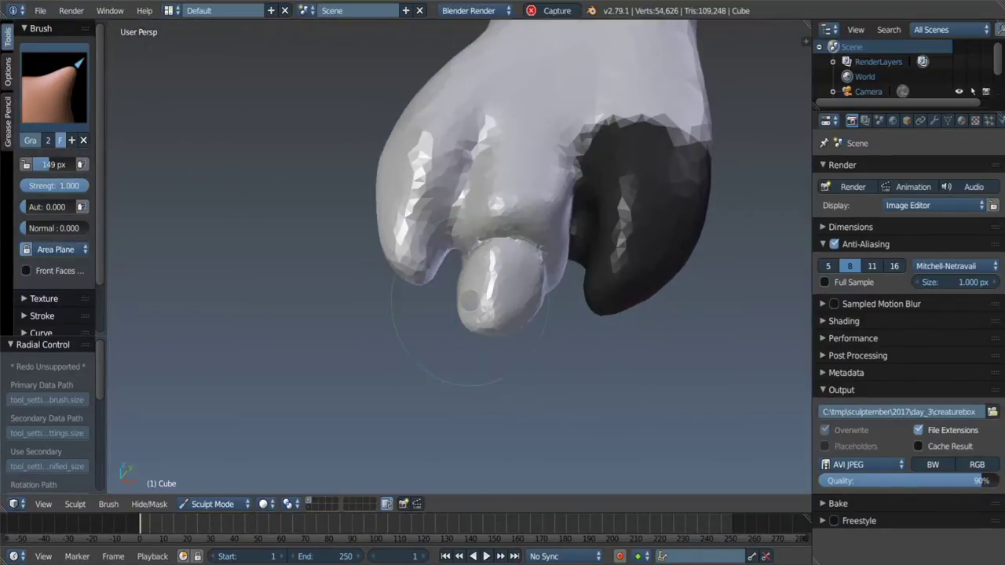
pyautogui.moveTo(477, 261); pyautogui.dragTo(489, 380, button='middle')
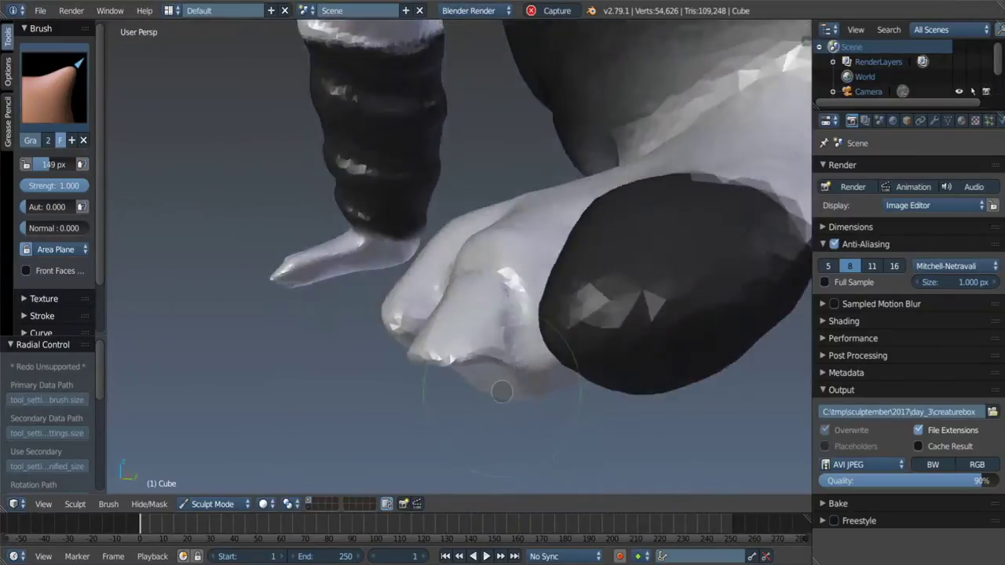
pyautogui.hotkey('shift', 'c')
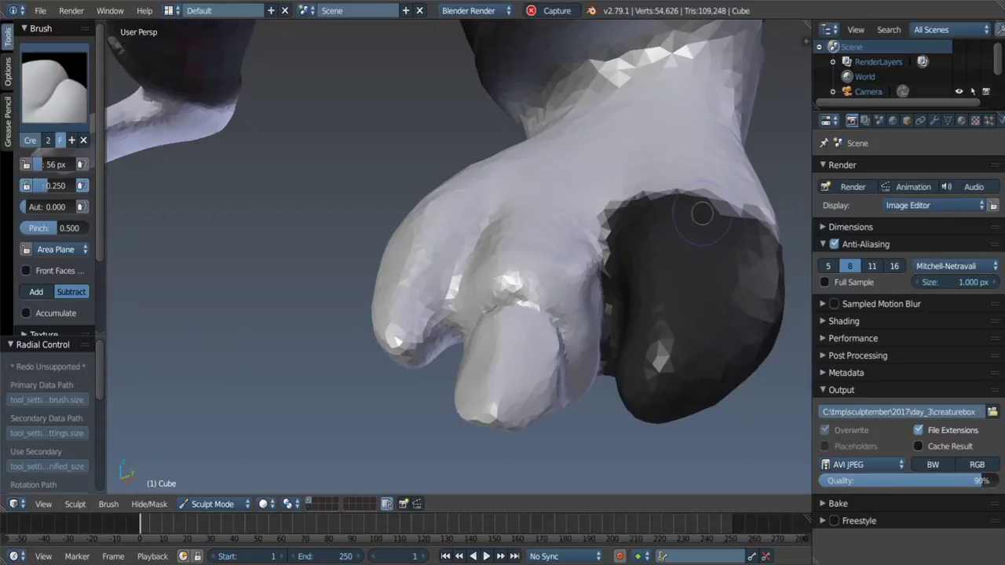
pyautogui.moveTo(701, 136); pyautogui.dragTo(635, 253, button='middle')
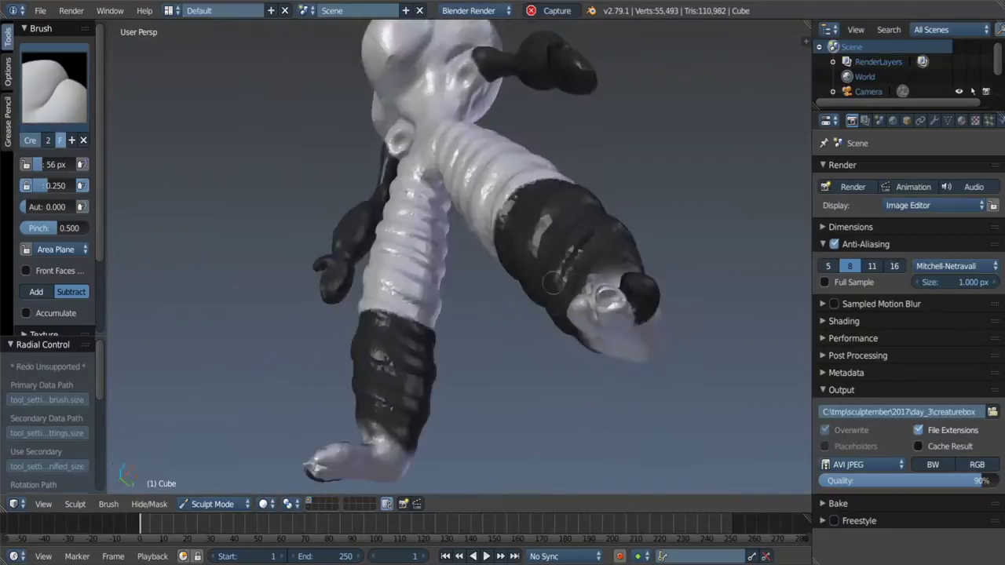
# Step: Enlarge the Grab brush and orbit to view both hanging legs
pyautogui.press('g')
pyautogui.moveTo(596, 408)
pyautogui.mouseDown(button='middle')
pyautogui.moveTo(554, 311)
pyautogui.moveTo(540, 310)
pyautogui.moveTo(539, 324)
pyautogui.moveTo(513, 336)
pyautogui.moveTo(518, 381)
pyautogui.moveTo(602, 352)
pyautogui.moveTo(526, 324)
pyautogui.moveTo(518, 346)
pyautogui.moveTo(545, 320)
pyautogui.moveTo(525, 335)
pyautogui.mouseUp(button='middle')
pyautogui.press('f')
pyautogui.click(544, 321)
pyautogui.moveTo(565, 308)
pyautogui.mouseDown(button='middle')
pyautogui.moveTo(511, 309)
pyautogui.moveTo(551, 328)
pyautogui.moveTo(583, 363)
pyautogui.moveTo(578, 262)
pyautogui.moveTo(581, 288)
pyautogui.moveTo(550, 369)
pyautogui.moveTo(545, 325)
pyautogui.moveTo(539, 392)
pyautogui.moveTo(471, 346)
pyautogui.moveTo(416, 392)
pyautogui.mouseUp(button='middle')
pyautogui.scroll(4, 527, 367)
# Step: Crease the gap between the toes with the Crease brush
pyautogui.hotkey('shift', 'c')
pyautogui.moveTo(520, 403); pyautogui.dragTo(540, 224, button='middle')
pyautogui.scroll(2, 545, 243)
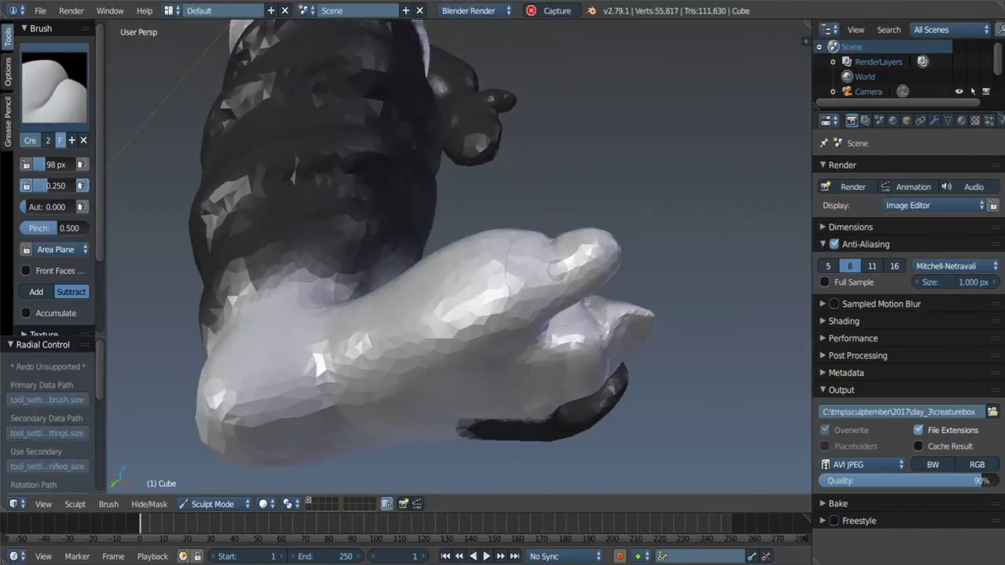
pyautogui.scroll(3, 556, 268)
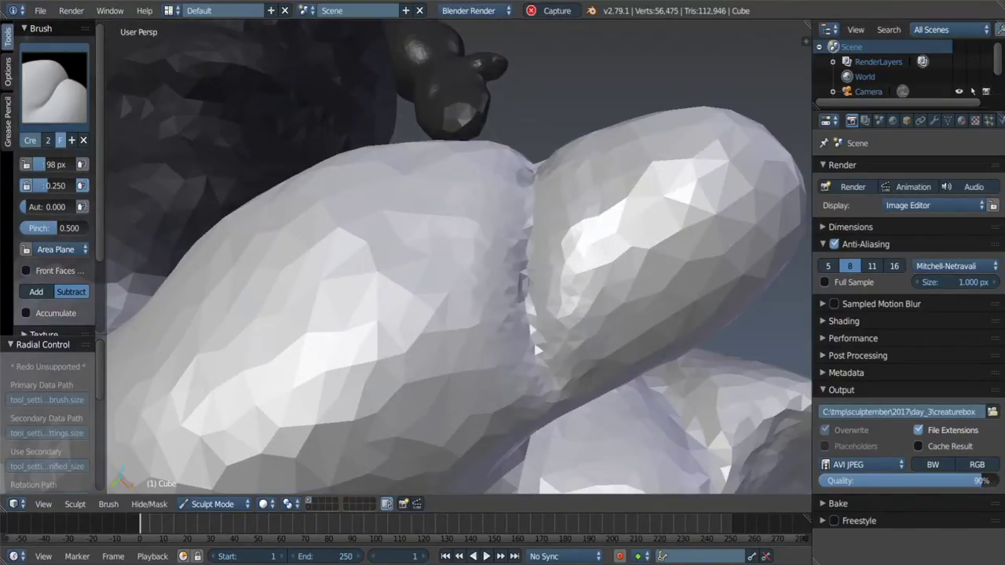
pyautogui.scroll(-3, 537, 350)
pyautogui.moveTo(537, 350); pyautogui.dragTo(523, 315, button='middle')
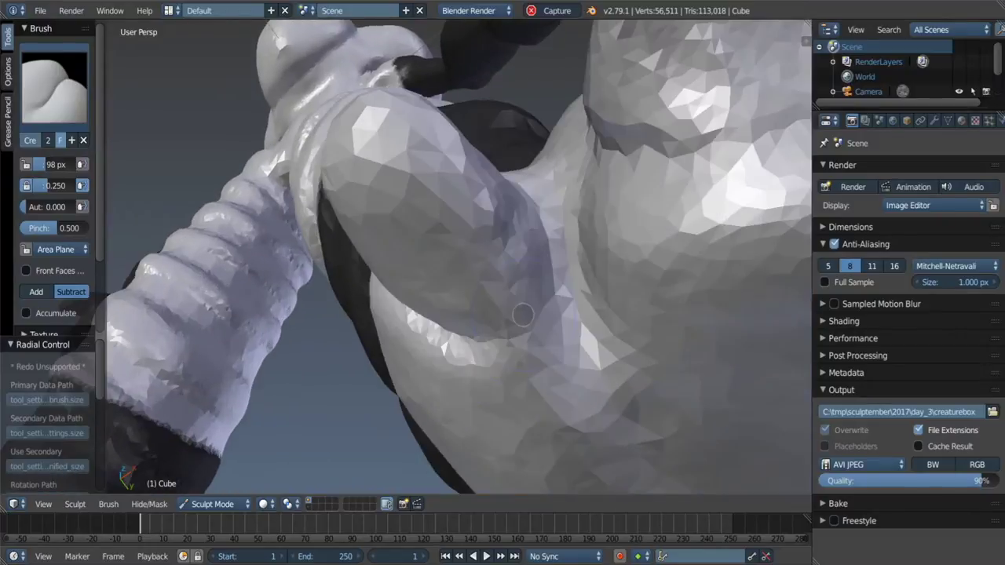
# Step: Flatten the top and underside of the toes with the Scrape brush
pyautogui.press('s')
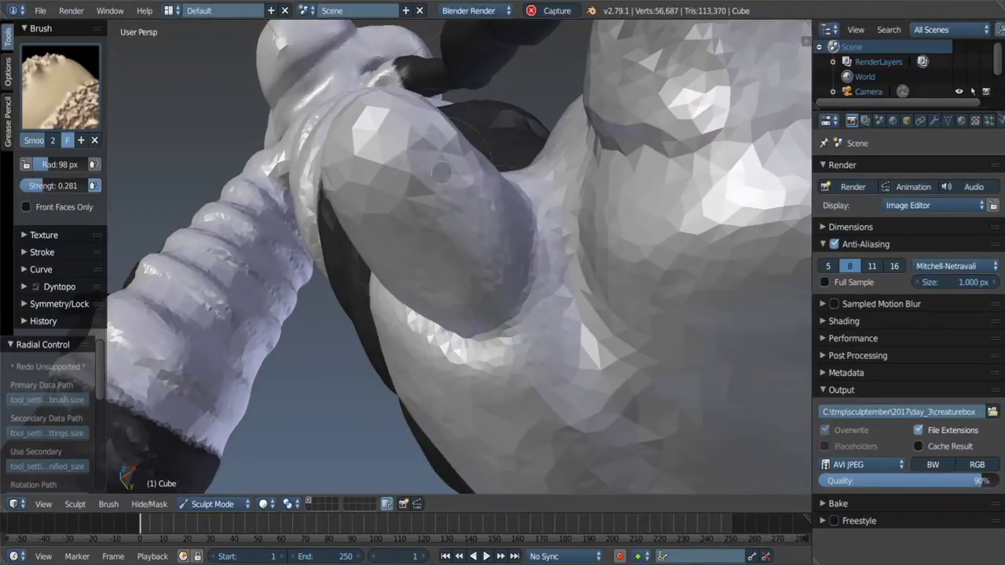
pyautogui.scroll(-3, 441, 172)
pyautogui.moveTo(441, 173); pyautogui.dragTo(526, 399, button='middle')
pyautogui.hotkey('shift', 't')
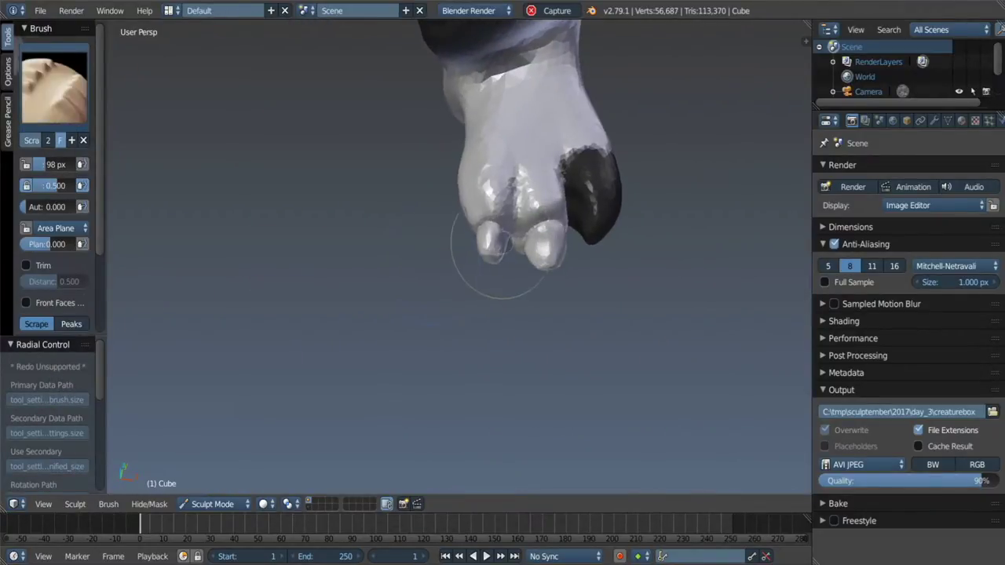
pyautogui.scroll(5, 497, 255)
pyautogui.moveTo(497, 255); pyautogui.dragTo(555, 200, button='middle')
pyautogui.moveTo(467, 244); pyautogui.dragTo(463, 291, button='middle')
# Step: Scrape along the toe from a lower viewing angle
pyautogui.moveTo(463, 291); pyautogui.dragTo(502, 316)
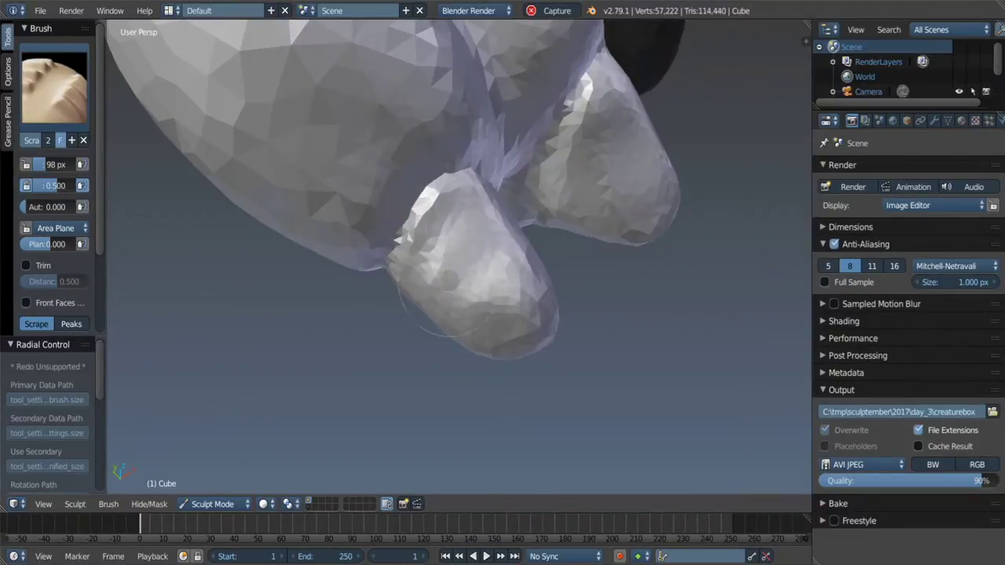
pyautogui.moveTo(447, 287); pyautogui.dragTo(533, 330, button='middle')
pyautogui.moveTo(534, 329); pyautogui.dragTo(554, 314)
pyautogui.moveTo(553, 313); pyautogui.dragTo(489, 320, button='middle')
pyautogui.moveTo(445, 261); pyautogui.dragTo(368, 314, button='middle')
# Step: Pull the left toe downward with a larger Grab brush to lengthen it
pyautogui.press('g')
pyautogui.press('f')
pyautogui.click(483, 251)
pyautogui.moveTo(482, 251); pyautogui.dragTo(362, 245, button='middle')
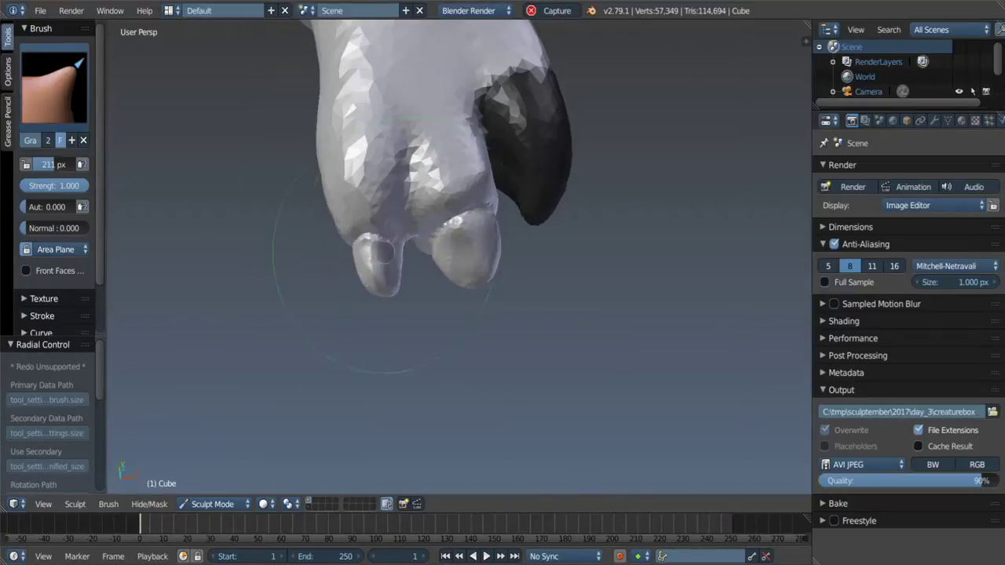
pyautogui.scroll(10, 384, 251)
pyautogui.scroll(-3, 385, 251)
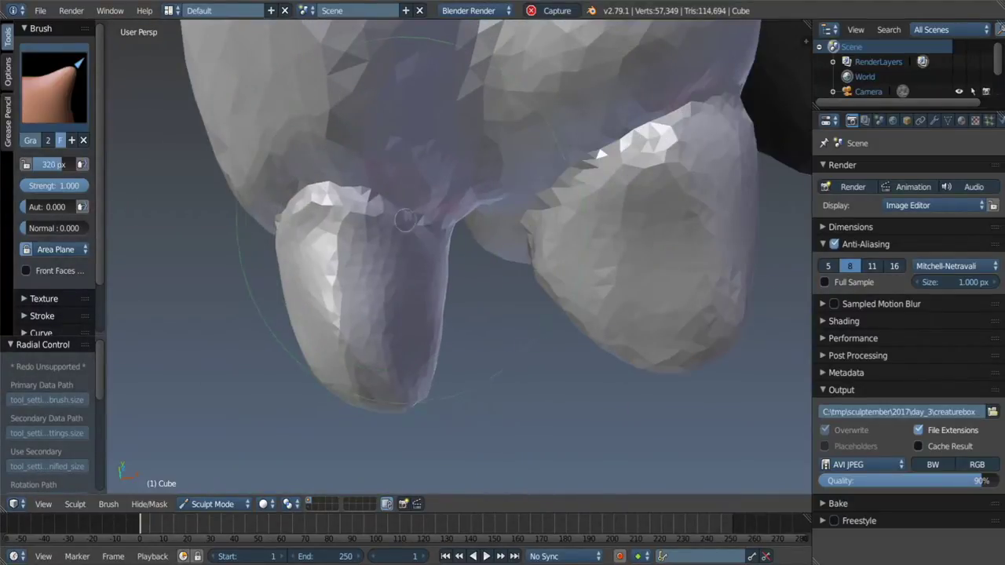
pyautogui.moveTo(405, 220); pyautogui.dragTo(430, 341)
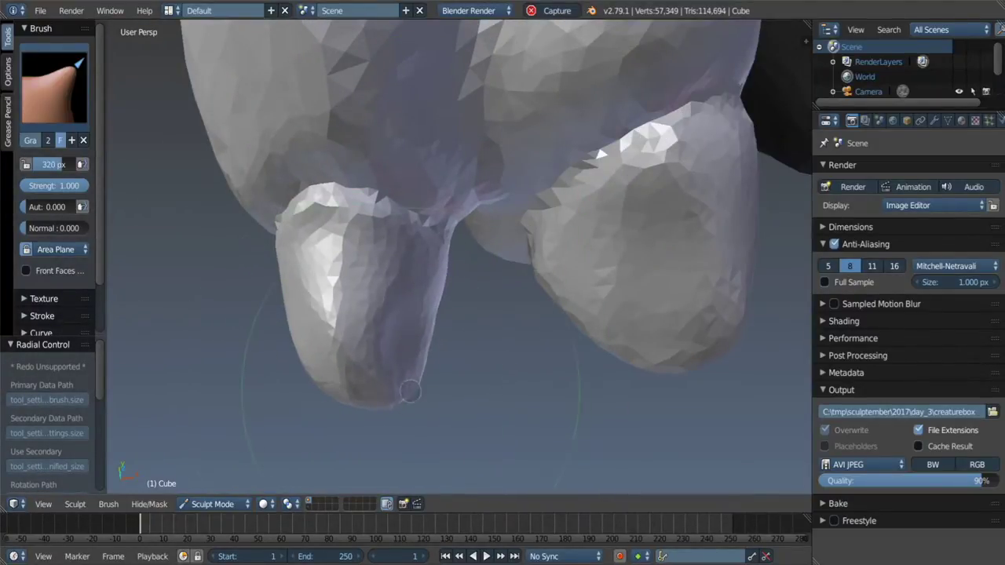
pyautogui.moveTo(410, 391)
pyautogui.mouseDown(button='middle')
pyautogui.moveTo(326, 346)
pyautogui.moveTo(281, 362)
pyautogui.moveTo(307, 380)
pyautogui.mouseUp(button='middle')
# Step: Scrape the toe surface flatter and lightly scrape the claw
pyautogui.press('c')
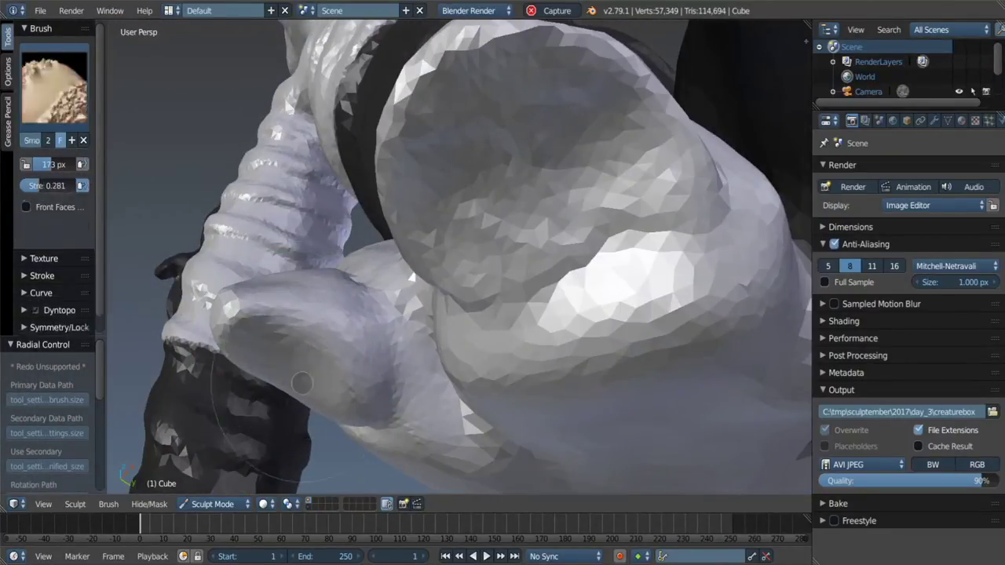
pyautogui.moveTo(291, 342); pyautogui.dragTo(301, 378, button='middle')
pyautogui.hotkey('shift', 't')
pyautogui.moveTo(301, 377); pyautogui.dragTo(330, 357)
pyautogui.moveTo(330, 357)
pyautogui.mouseDown(button='middle')
pyautogui.moveTo(312, 345)
pyautogui.moveTo(306, 310)
pyautogui.mouseUp(button='middle')
pyautogui.moveTo(306, 310); pyautogui.dragTo(329, 298)
pyautogui.moveTo(330, 298)
pyautogui.mouseDown(button='middle')
pyautogui.moveTo(314, 280)
pyautogui.moveTo(446, 267)
pyautogui.mouseUp(button='middle')
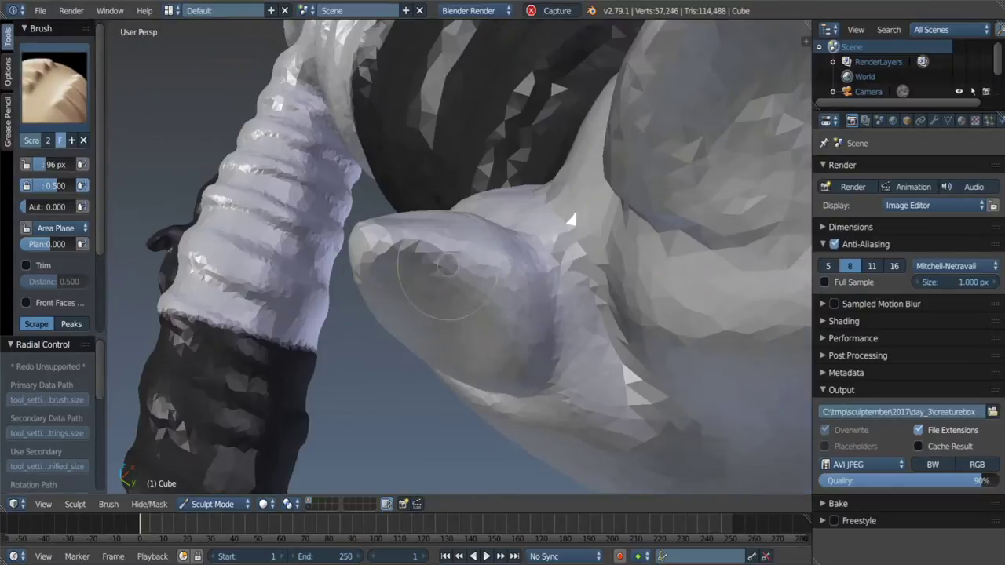
# Step: Resize the brush and smooth the claw surface seen from below
pyautogui.moveTo(508, 343); pyautogui.dragTo(509, 322, button='middle')
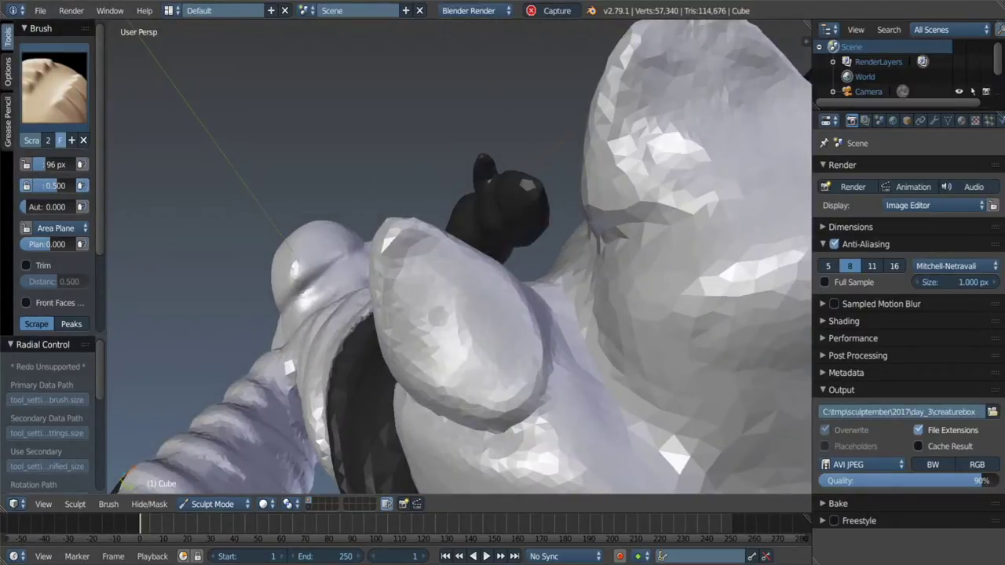
pyautogui.moveTo(502, 369)
pyautogui.mouseDown(button='middle')
pyautogui.moveTo(496, 359)
pyautogui.moveTo(415, 394)
pyautogui.moveTo(476, 242)
pyautogui.moveTo(337, 243)
pyautogui.moveTo(408, 180)
pyautogui.mouseUp(button='middle')
pyautogui.scroll(3, 476, 239)
pyautogui.press('c')
pyautogui.scroll(2, 337, 243)
pyautogui.press('f')
pyautogui.click(338, 243)
pyautogui.press('s')
pyautogui.moveTo(408, 169); pyautogui.dragTo(494, 161)
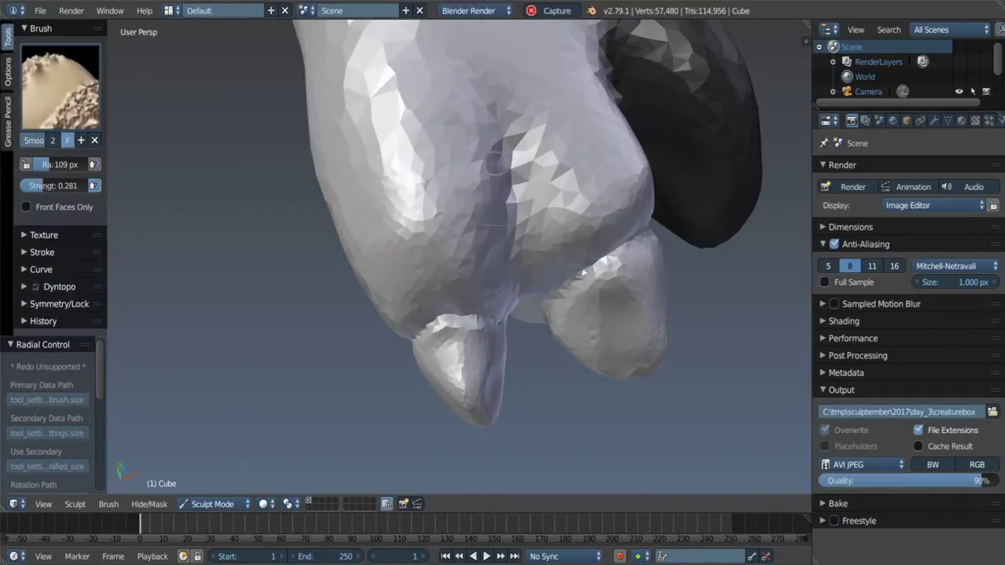
# Step: Crease the groove between the toes with a 109 px subtractive Crease brush
pyautogui.hotkey('shift', 'c')
pyautogui.moveTo(494, 161); pyautogui.dragTo(502, 204, button='middle')
pyautogui.moveTo(494, 196); pyautogui.dragTo(533, 235)
pyautogui.moveTo(533, 235)
pyautogui.mouseDown(button='middle')
pyautogui.moveTo(500, 325)
pyautogui.moveTo(510, 310)
pyautogui.mouseUp(button='middle')
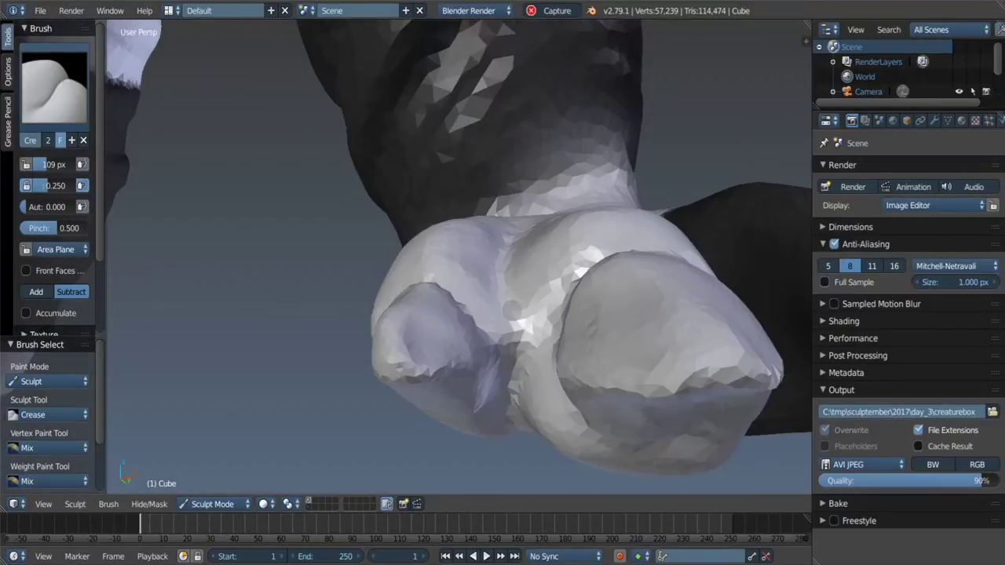
pyautogui.scroll(2, 511, 310)
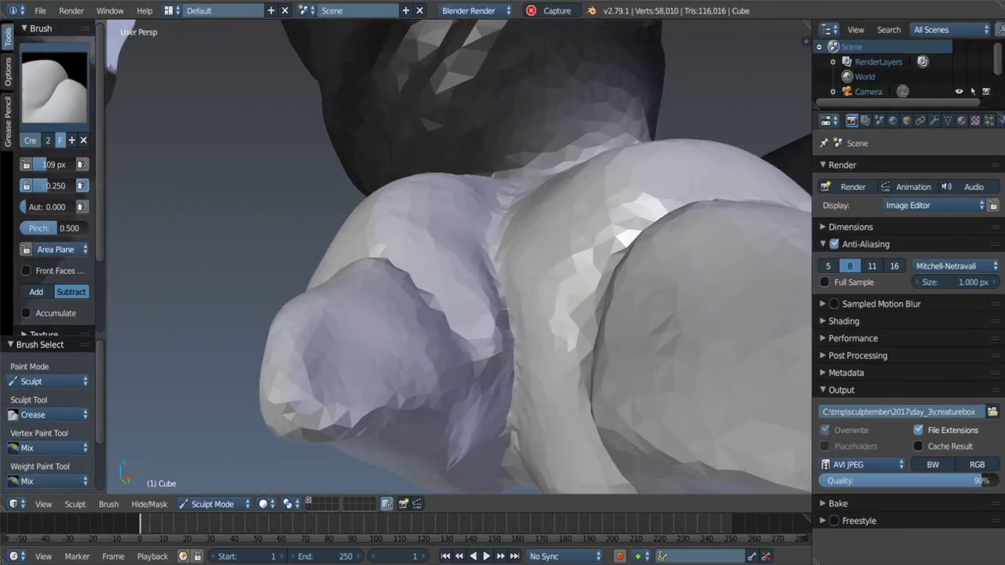
pyautogui.press('s')
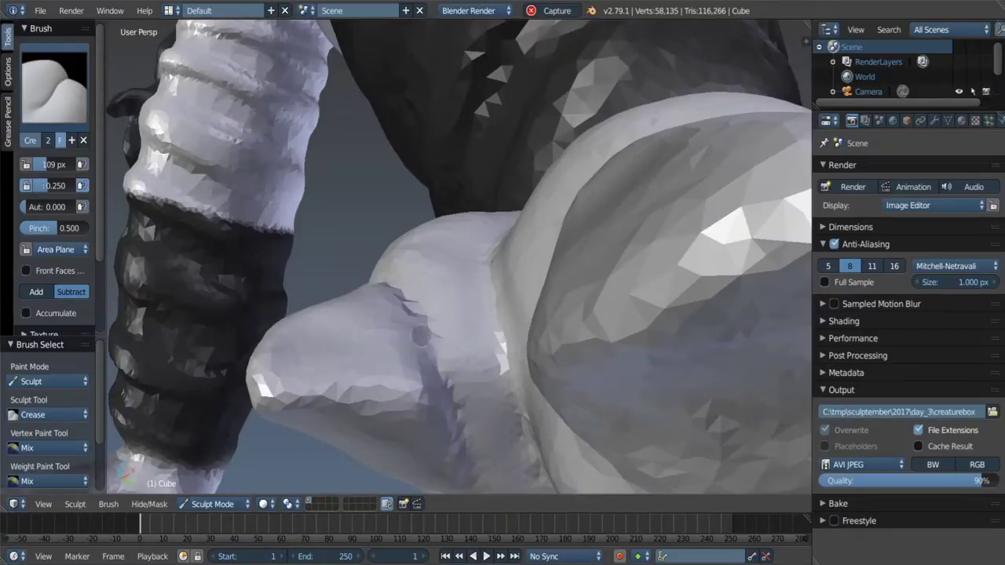
pyautogui.scroll(-3, 492, 389)
# Step: Orbit to a three-quarter view and reveal the dynamic topology detail settings
pyautogui.scroll(-3, 492, 390)
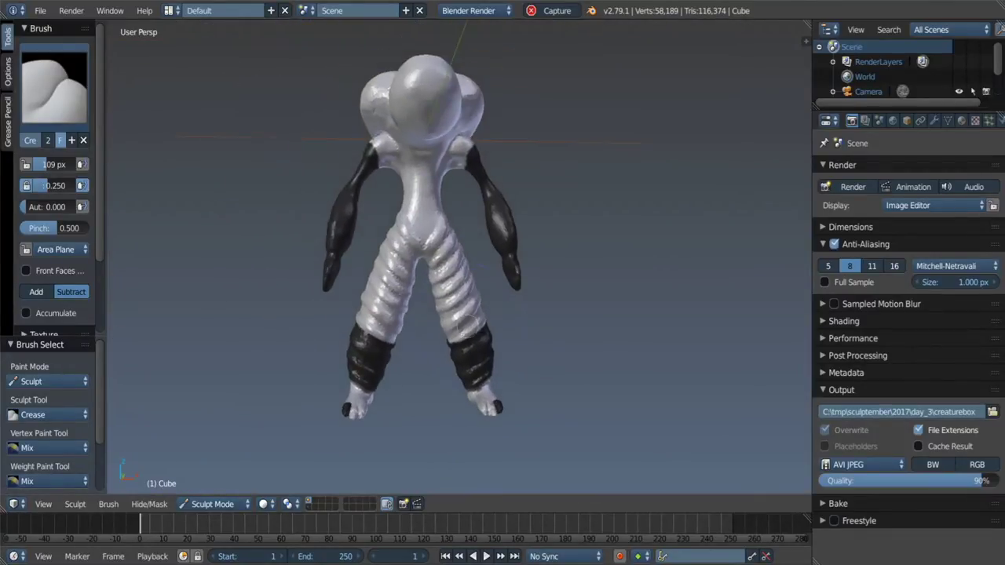
pyautogui.moveTo(492, 390)
pyautogui.mouseDown(button='middle')
pyautogui.moveTo(385, 274)
pyautogui.moveTo(447, 259)
pyautogui.moveTo(439, 224)
pyautogui.mouseUp(button='middle')
pyautogui.scroll(3, 454, 260)
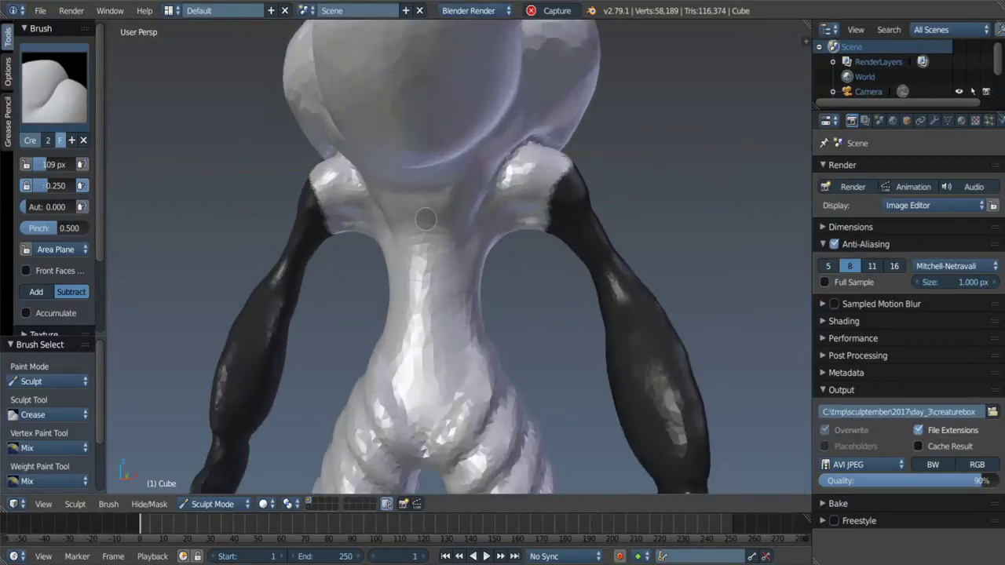
pyautogui.scroll(2, 454, 259)
pyautogui.scroll(2, 455, 260)
pyautogui.scroll(2, 455, 260)
pyautogui.scroll(-3, 55, 197)
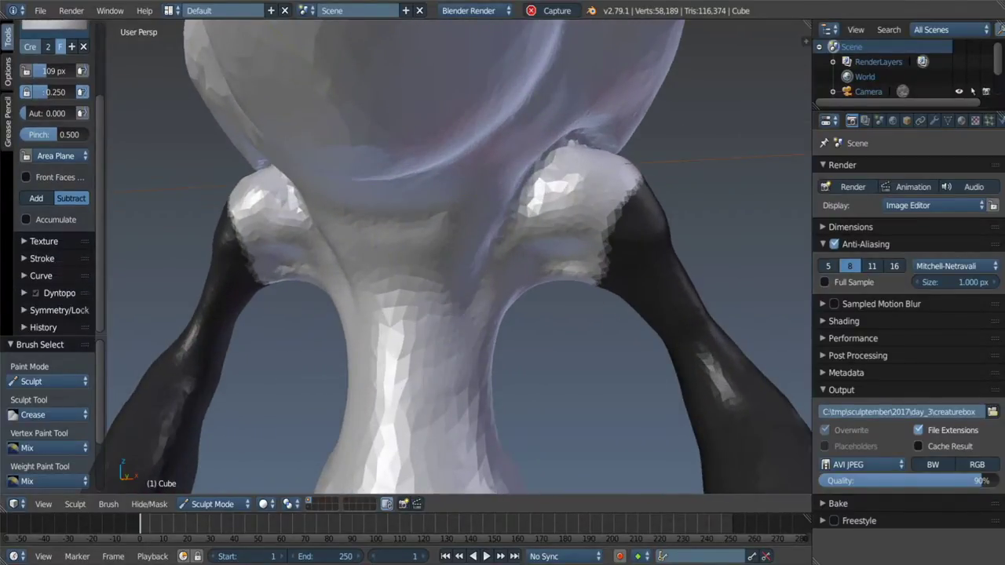
pyautogui.click(59, 293)
pyautogui.scroll(-3, 55, 236)
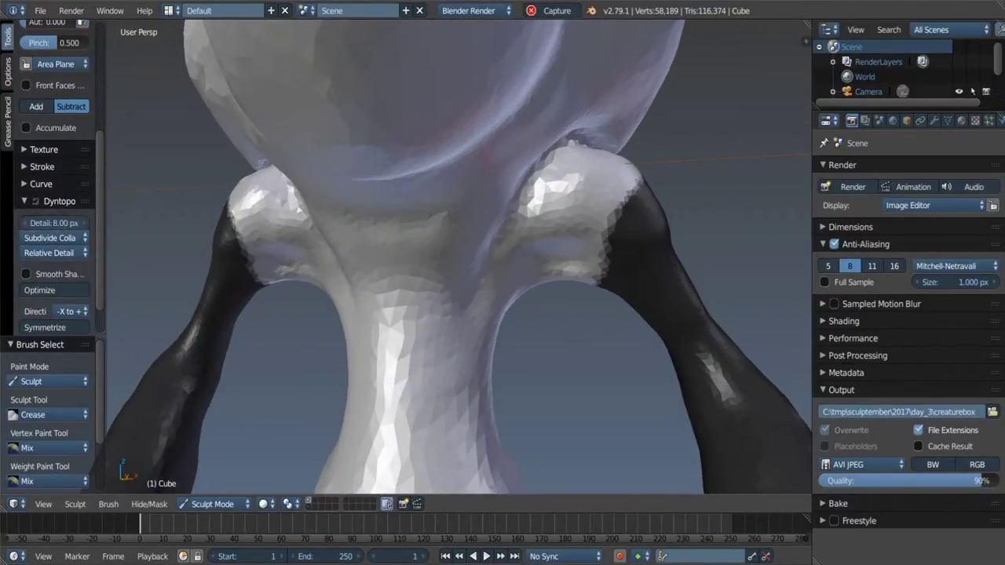
pyautogui.scroll(-4, 441, 259)
pyautogui.scroll(3, 468, 233)
# Step: Resize the Crease brush to 47 px and carve a crease up across the neck
pyautogui.press('f')
pyautogui.click(450, 234)
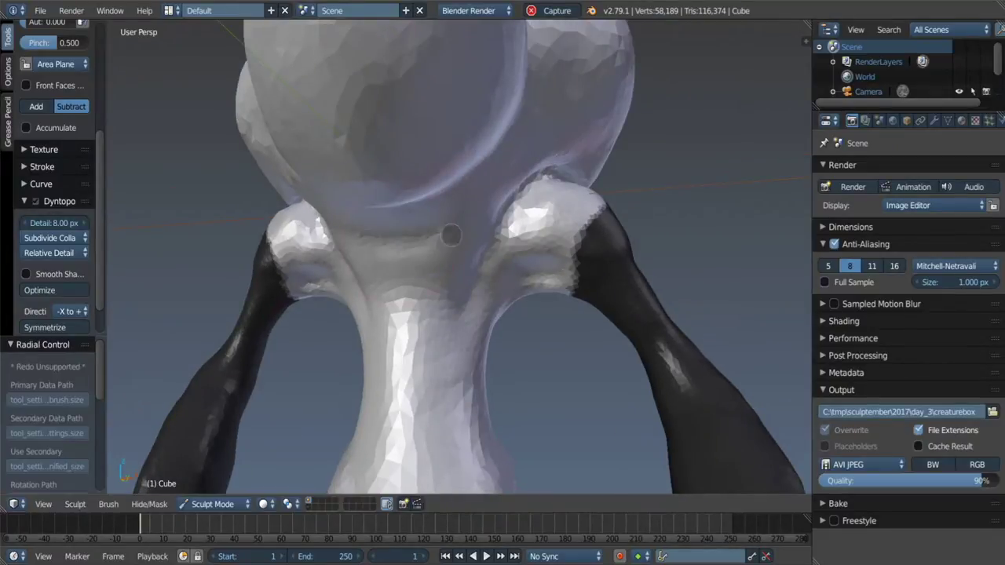
pyautogui.moveTo(427, 261); pyautogui.dragTo(462, 203, button='middle')
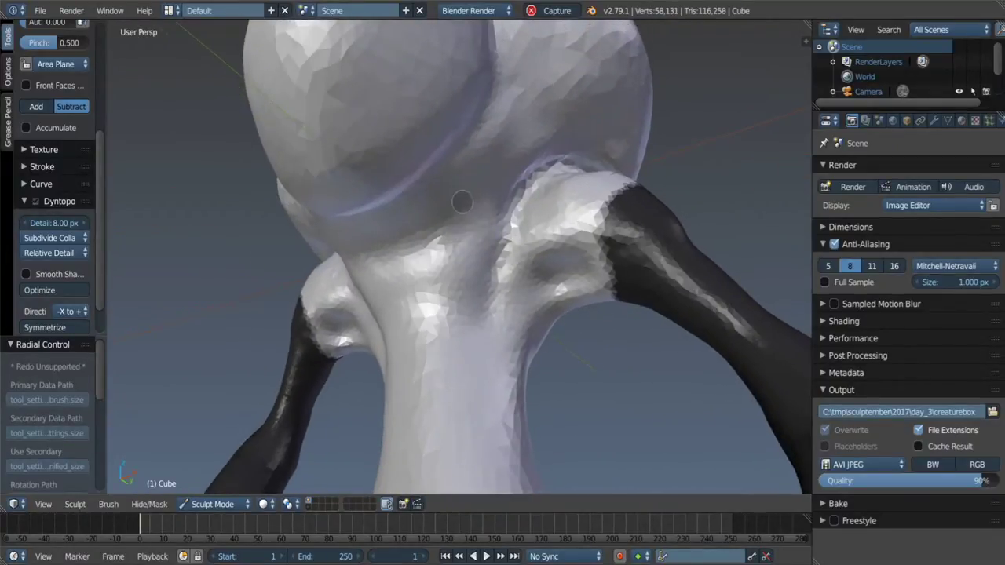
pyautogui.scroll(5, 51, 197)
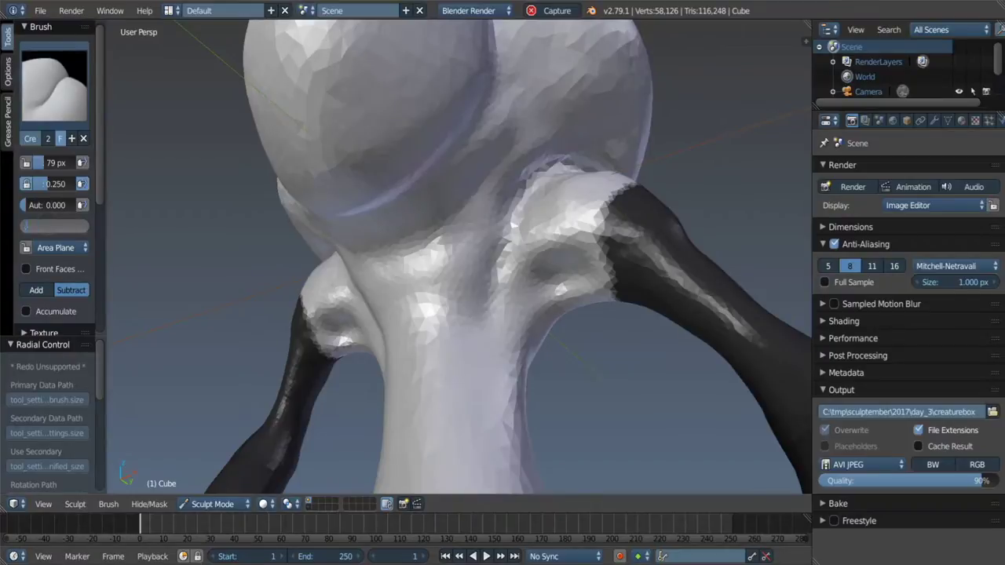
pyautogui.moveTo(336, 205); pyautogui.dragTo(522, 139, button='middle')
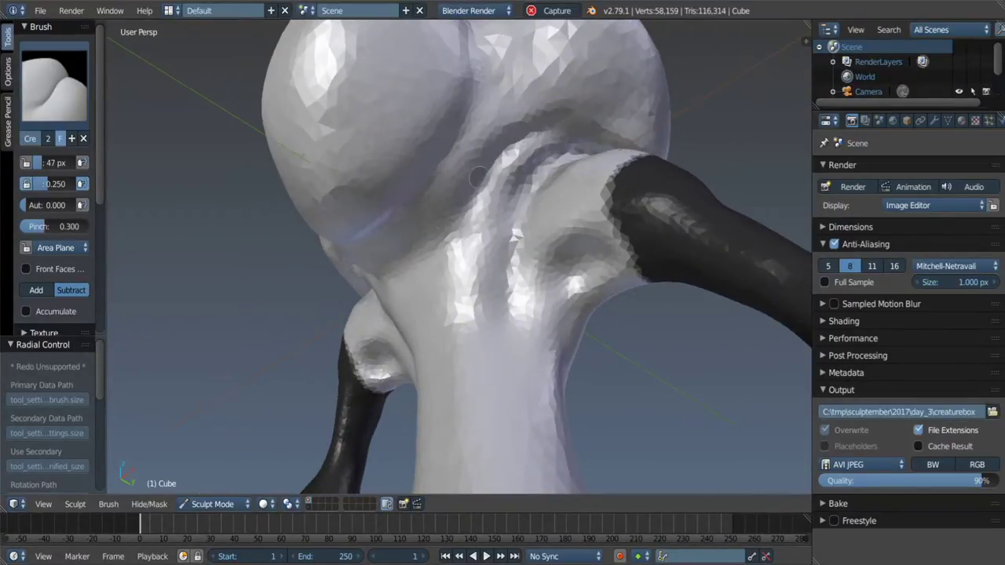
pyautogui.scroll(3, 474, 182)
pyautogui.scroll(-2, 471, 176)
pyautogui.moveTo(470, 181); pyautogui.dragTo(556, 155, button='middle')
pyautogui.moveTo(454, 192); pyautogui.dragTo(587, 106)
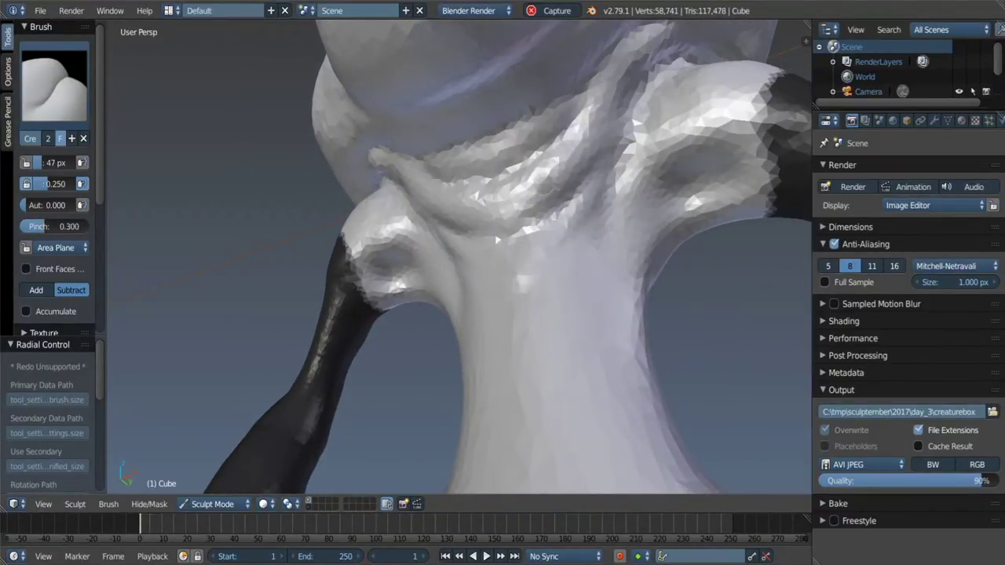
# Step: Carve and deepen curved creases across the lower neck ridge
pyautogui.scroll(-8, 496, 239)
pyautogui.moveTo(496, 239); pyautogui.dragTo(560, 210, button='middle')
pyautogui.scroll(4, 539, 161)
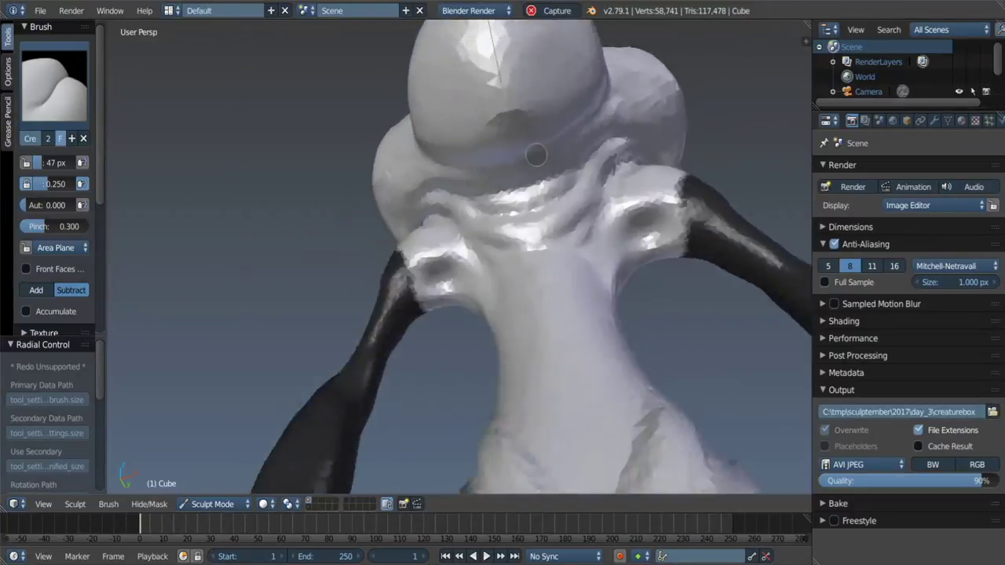
pyautogui.scroll(2, 520, 139)
pyautogui.scroll(2, 449, 190)
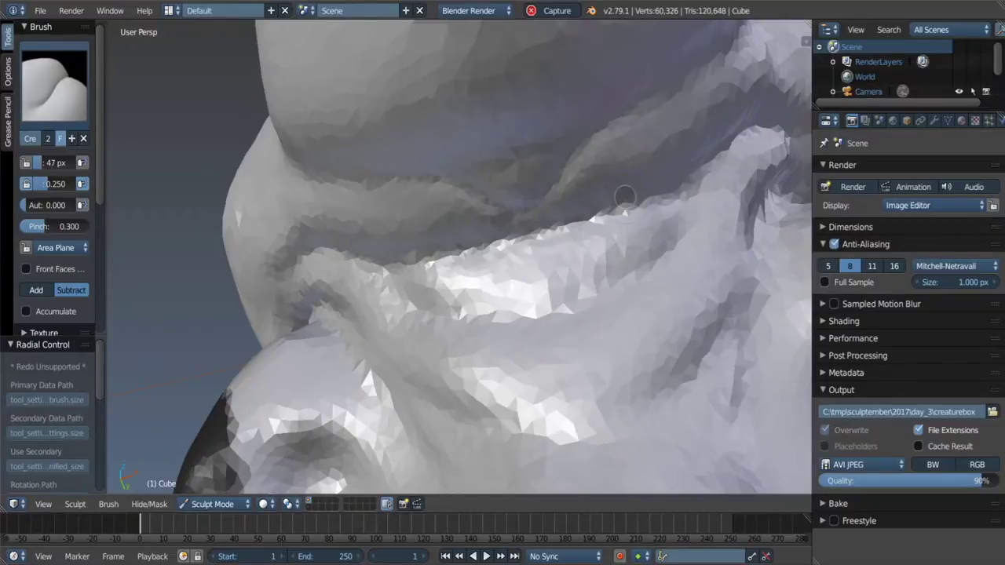
pyautogui.moveTo(432, 314); pyautogui.dragTo(696, 212)
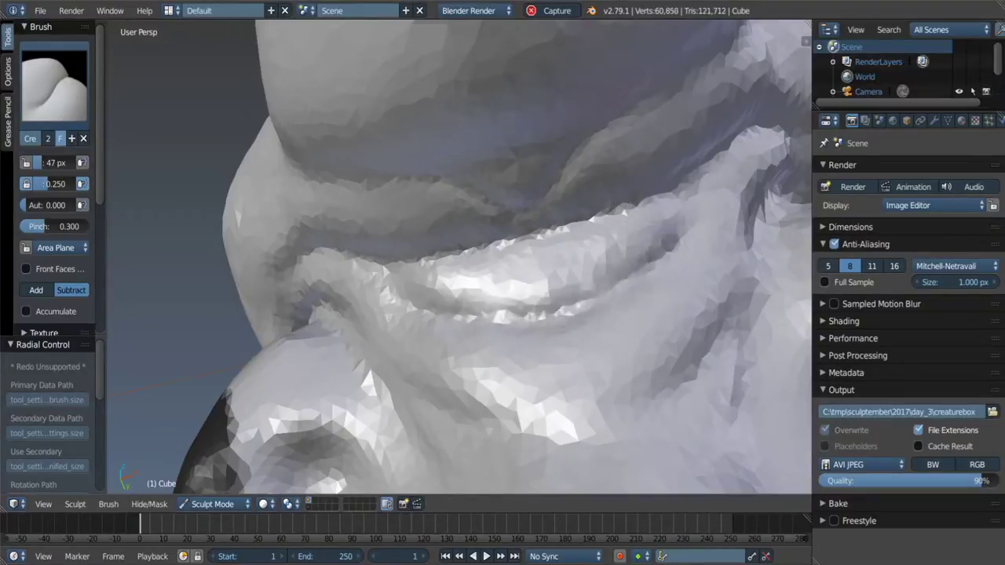
pyautogui.moveTo(440, 377); pyautogui.dragTo(730, 304)
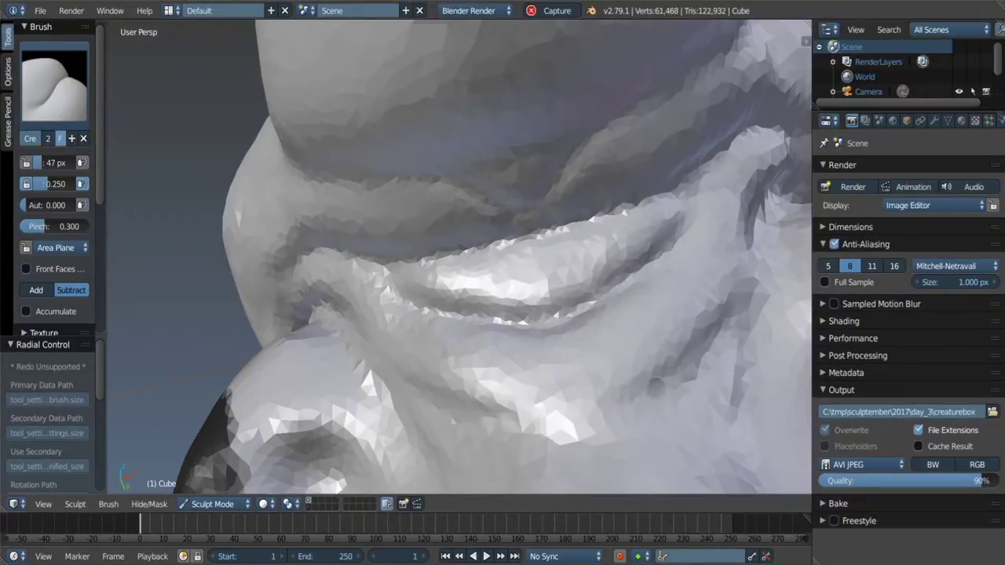
pyautogui.moveTo(515, 441); pyautogui.dragTo(526, 428)
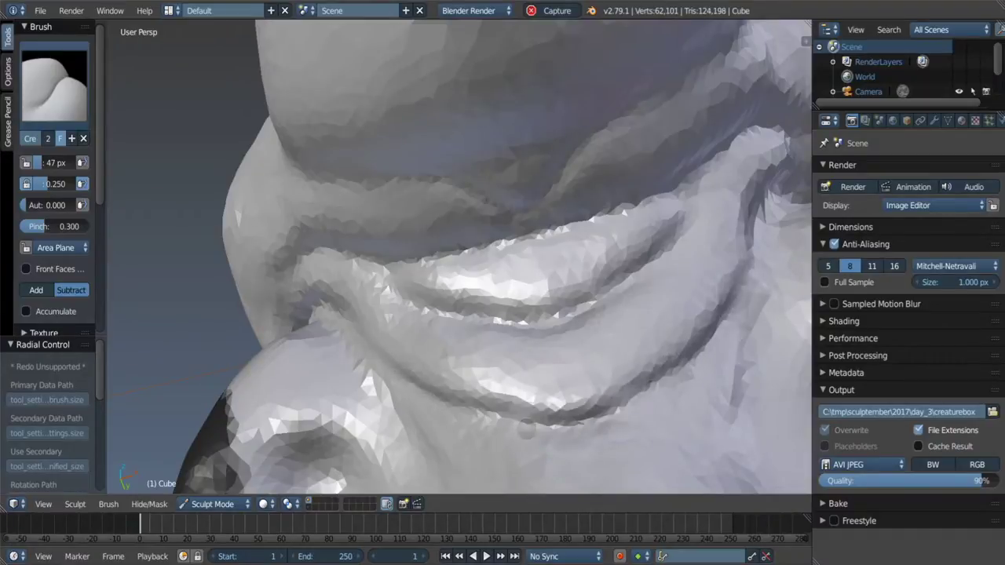
# Step: From a lower angle, deepen the grooves running down the neck
pyautogui.scroll(-5, 581, 325)
pyautogui.moveTo(581, 325); pyautogui.dragTo(644, 290, button='middle')
pyautogui.scroll(5, 649, 284)
pyautogui.scroll(2, 649, 284)
pyautogui.moveTo(710, 176); pyautogui.dragTo(690, 263)
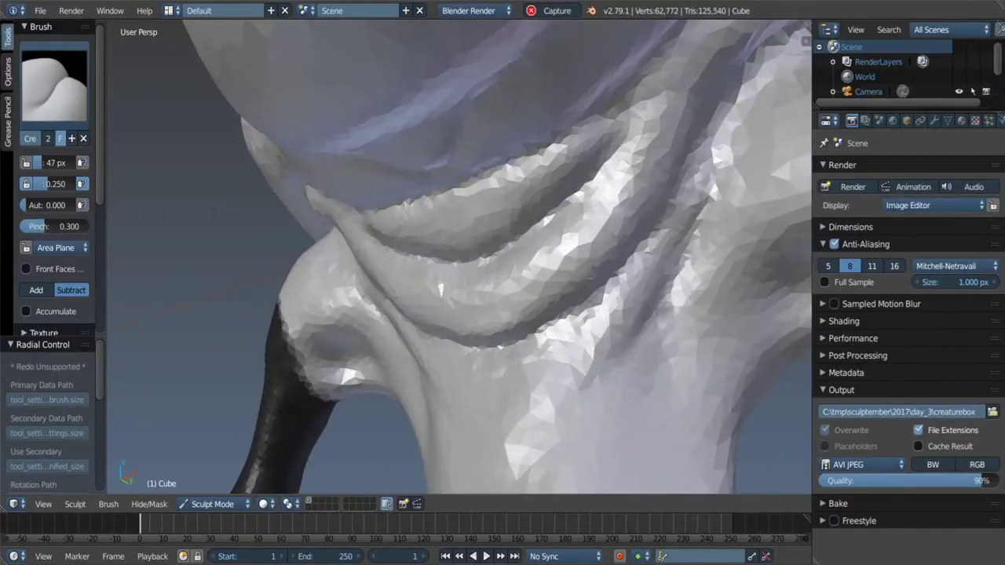
pyautogui.moveTo(710, 150); pyautogui.dragTo(660, 321)
# Step: Inflate the skin beside the crease, then add another crease stroke along the groove
pyautogui.press('i')
pyautogui.moveTo(651, 244)
pyautogui.mouseDown()
pyautogui.moveTo(679, 225)
pyautogui.moveTo(659, 267)
pyautogui.mouseUp()
pyautogui.moveTo(659, 266); pyautogui.dragTo(612, 275, button='middle')
pyautogui.hotkey('shift', 'c')
pyautogui.moveTo(677, 220); pyautogui.dragTo(698, 139)
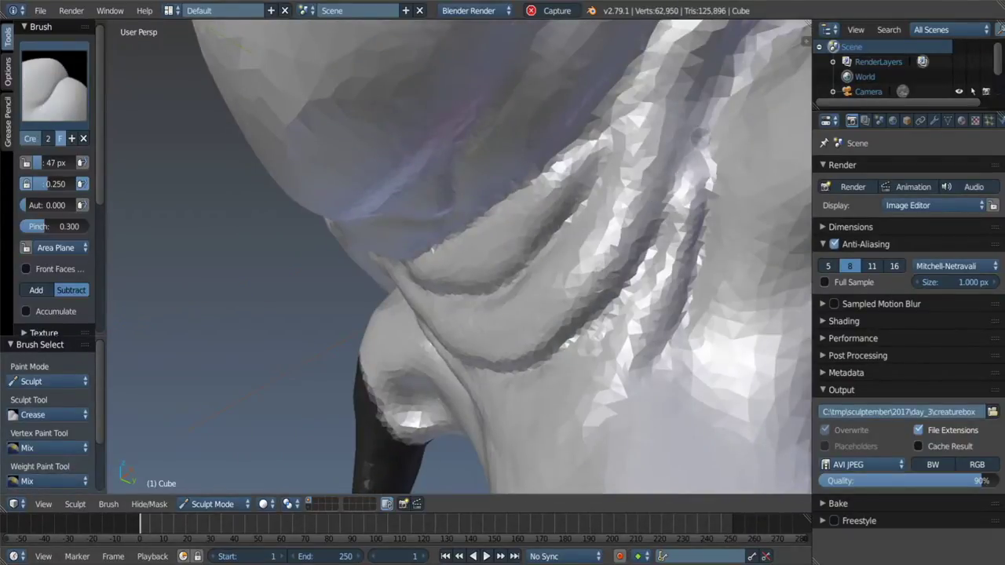
# Step: Build up clay on the torso with a 60 px Clay brush
pyautogui.scroll(-6, 674, 245)
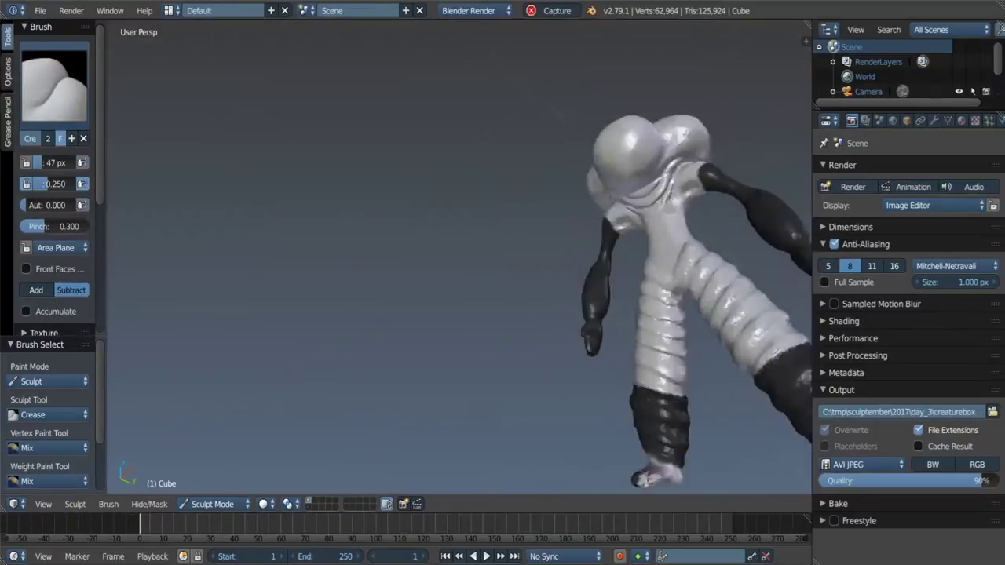
pyautogui.moveTo(673, 245)
pyautogui.mouseDown(button='middle')
pyautogui.moveTo(651, 245)
pyautogui.moveTo(673, 245)
pyautogui.mouseUp(button='middle')
pyautogui.scroll(4, 674, 245)
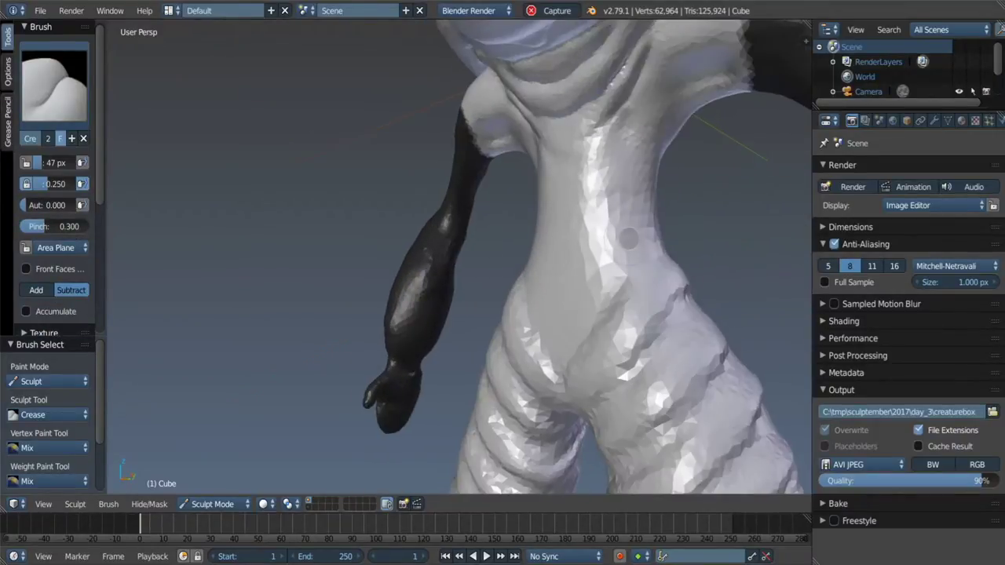
pyautogui.press('c')
pyautogui.press('f')
pyautogui.click(611, 290)
pyautogui.moveTo(611, 290)
pyautogui.mouseDown(button='middle')
pyautogui.moveTo(638, 221)
pyautogui.moveTo(632, 235)
pyautogui.moveTo(612, 235)
pyautogui.mouseUp(button='middle')
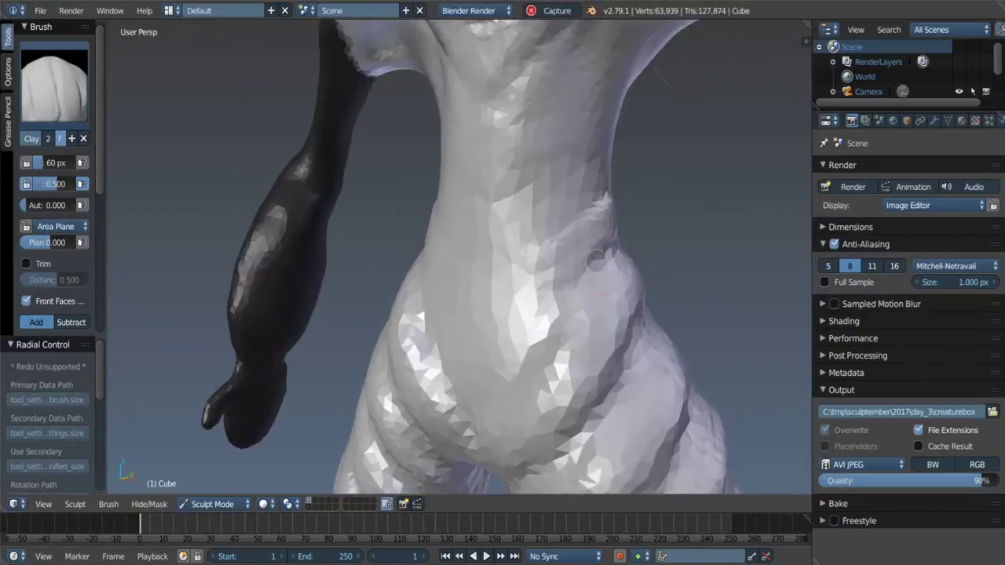
pyautogui.moveTo(549, 275); pyautogui.dragTo(565, 369)
# Step: Smooth the torso surface with the Smooth brush
pyautogui.press('s')
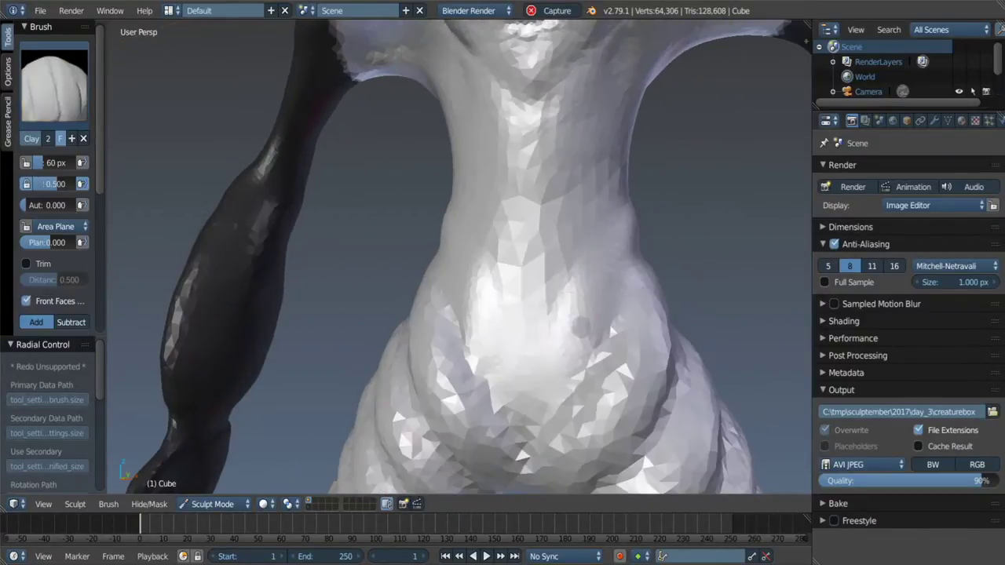
pyautogui.moveTo(610, 289); pyautogui.dragTo(550, 325, button='middle')
pyautogui.moveTo(550, 325); pyautogui.dragTo(550, 345)
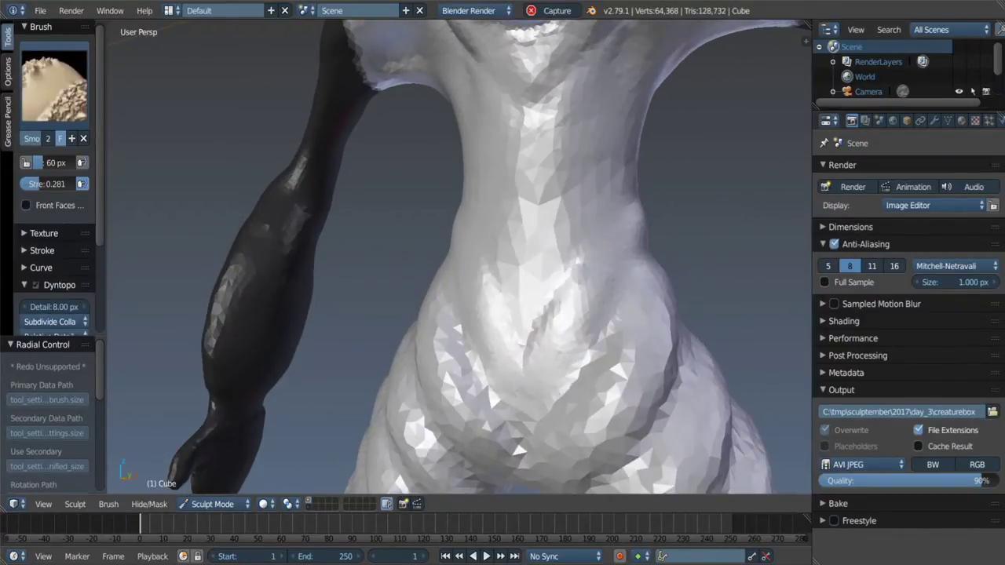
pyautogui.press('g')
pyautogui.moveTo(594, 225); pyautogui.dragTo(621, 218, button='middle')
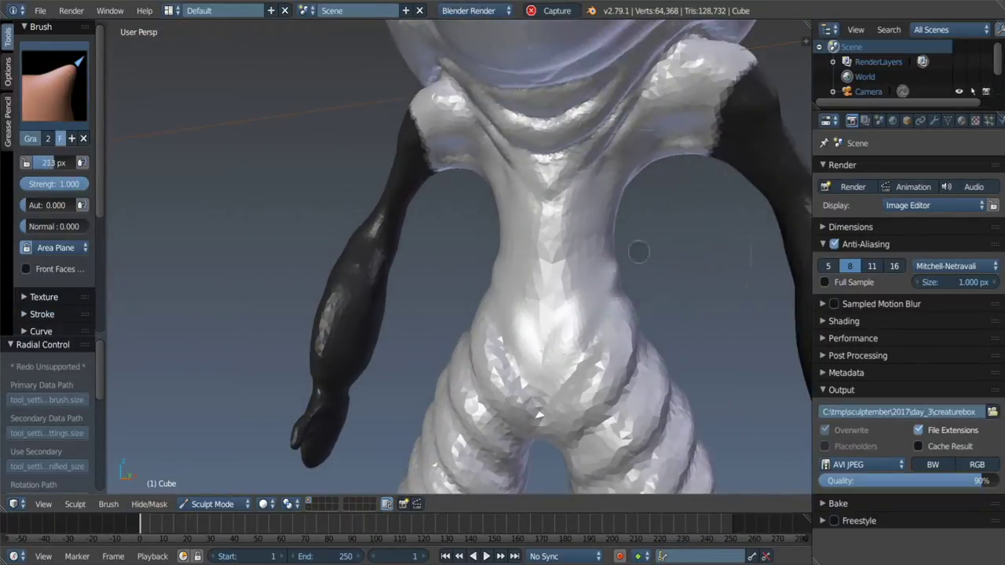
pyautogui.moveTo(614, 279); pyautogui.dragTo(598, 307, button='middle')
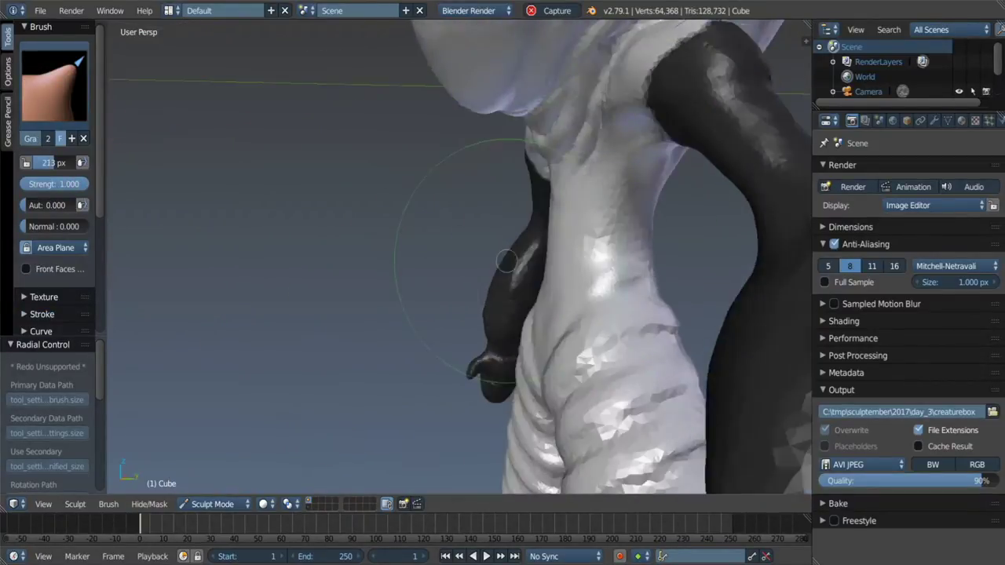
# Step: Carve and deepen a crease across the belly with the Crease brush
pyautogui.hotkey('shift', 'c')
pyautogui.moveTo(502, 282); pyautogui.dragTo(479, 345)
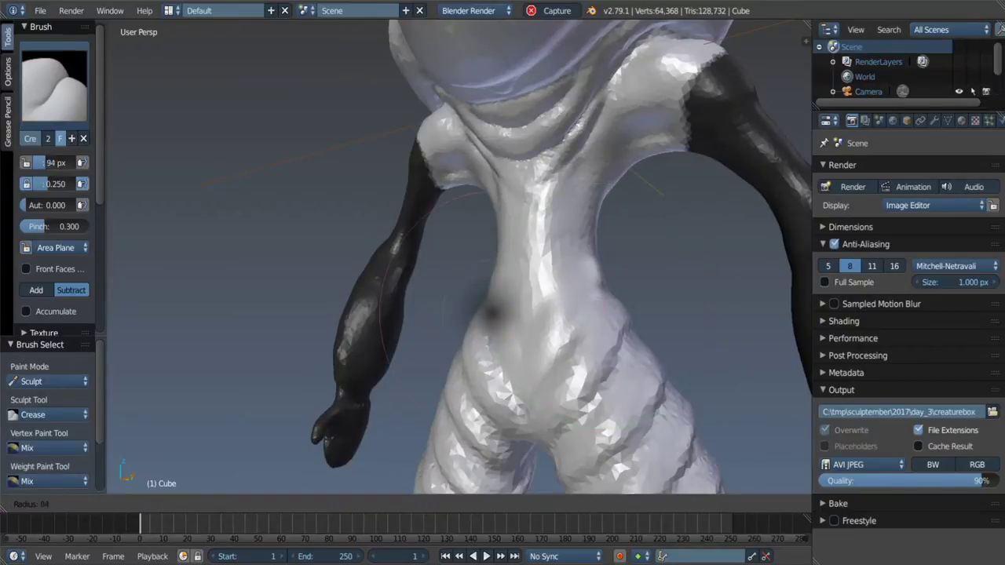
pyautogui.moveTo(478, 346); pyautogui.dragTo(552, 339, button='middle')
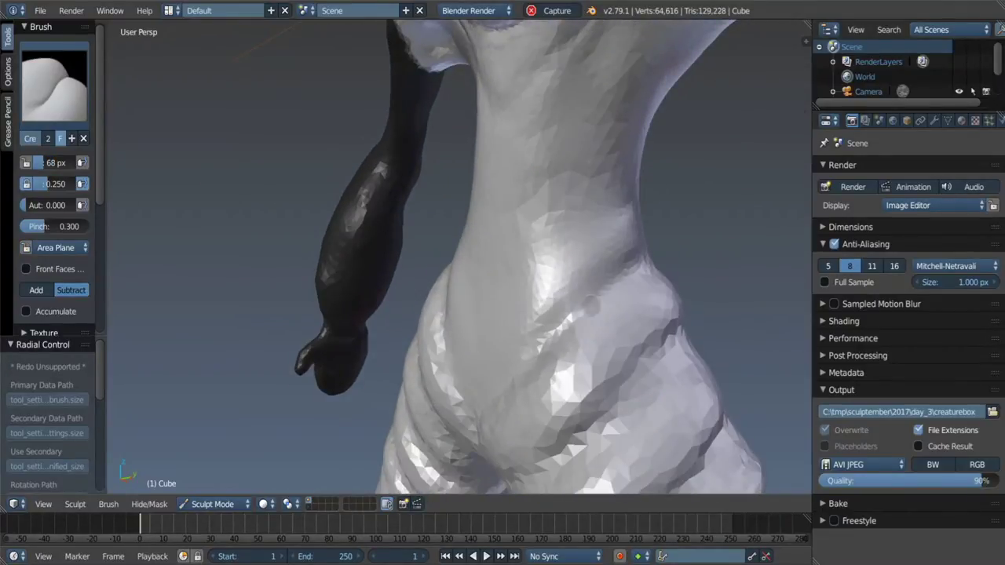
pyautogui.scroll(-3, 510, 384)
pyautogui.scroll(3, 550, 314)
pyautogui.moveTo(549, 314); pyautogui.dragTo(584, 246, button='middle')
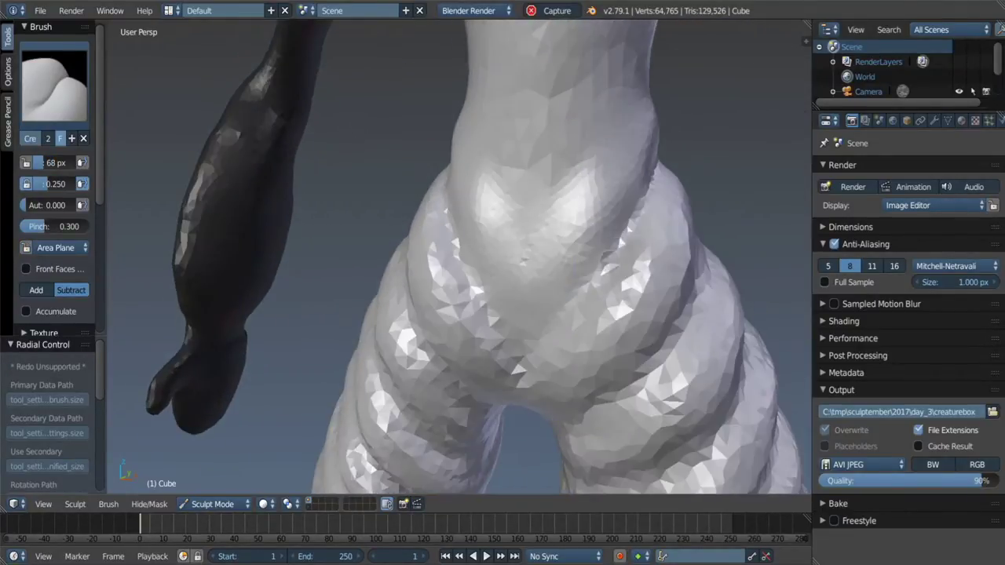
pyautogui.press('f')
pyautogui.moveTo(585, 245); pyautogui.dragTo(557, 322)
pyautogui.moveTo(557, 322); pyautogui.dragTo(503, 298, button='middle')
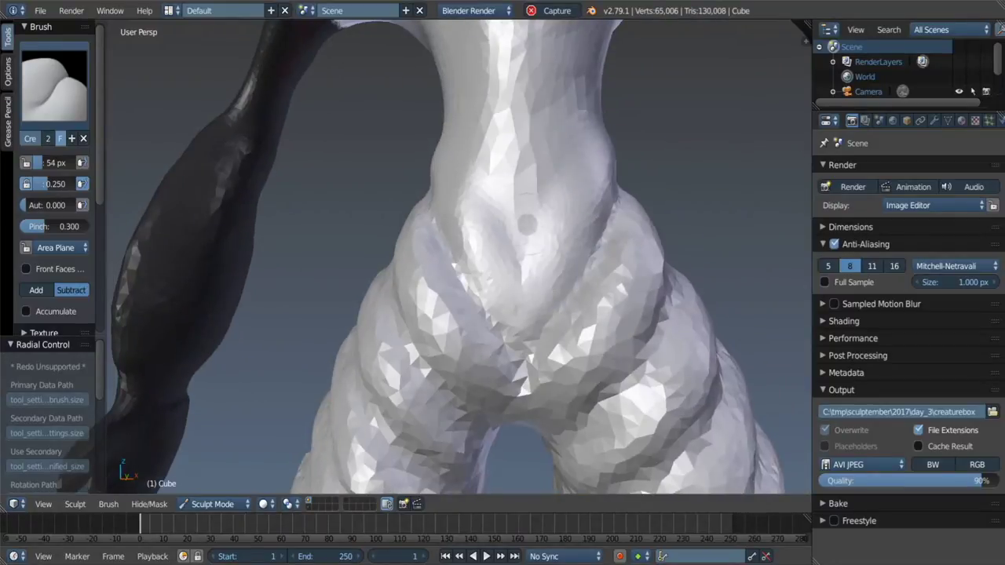
# Step: Deepen a small navel pit on the belly using a 26 px Clay brush
pyautogui.press('s')
pyautogui.press('c')
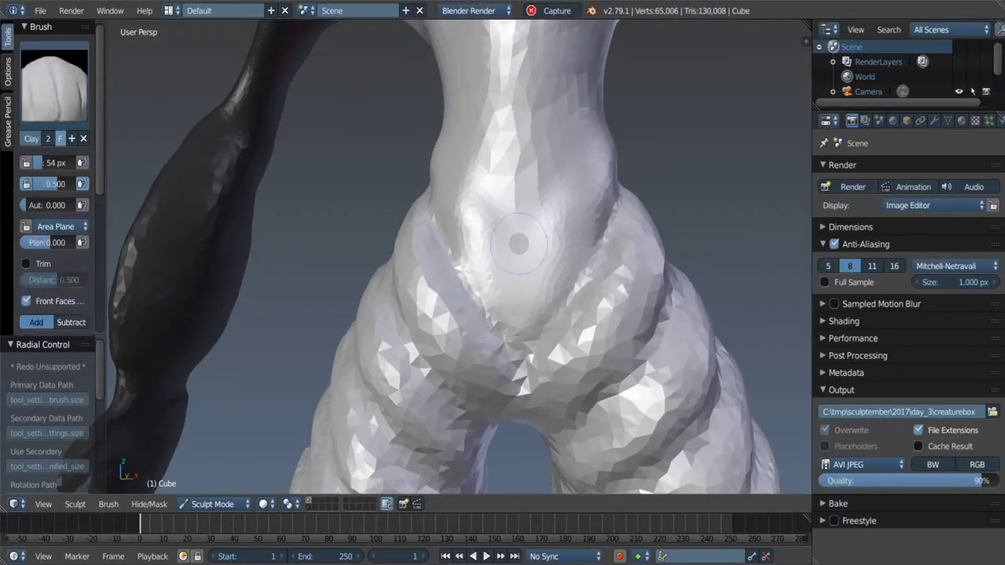
pyautogui.press('s')
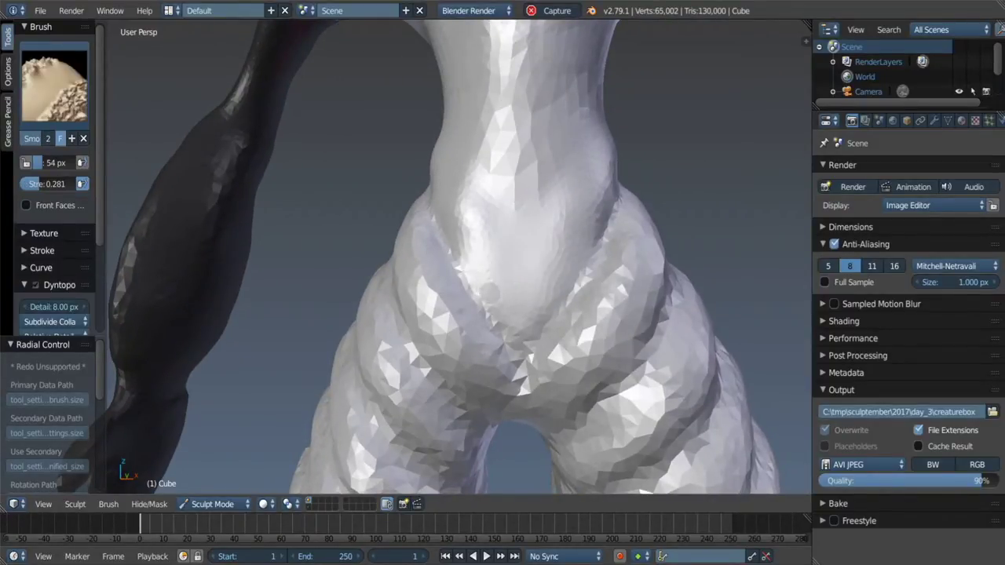
pyautogui.press('x')
pyautogui.moveTo(512, 243)
pyautogui.mouseDown(button='middle')
pyautogui.moveTo(525, 241)
pyautogui.moveTo(512, 233)
pyautogui.mouseUp(button='middle')
pyautogui.press('f')
pyautogui.click(511, 231)
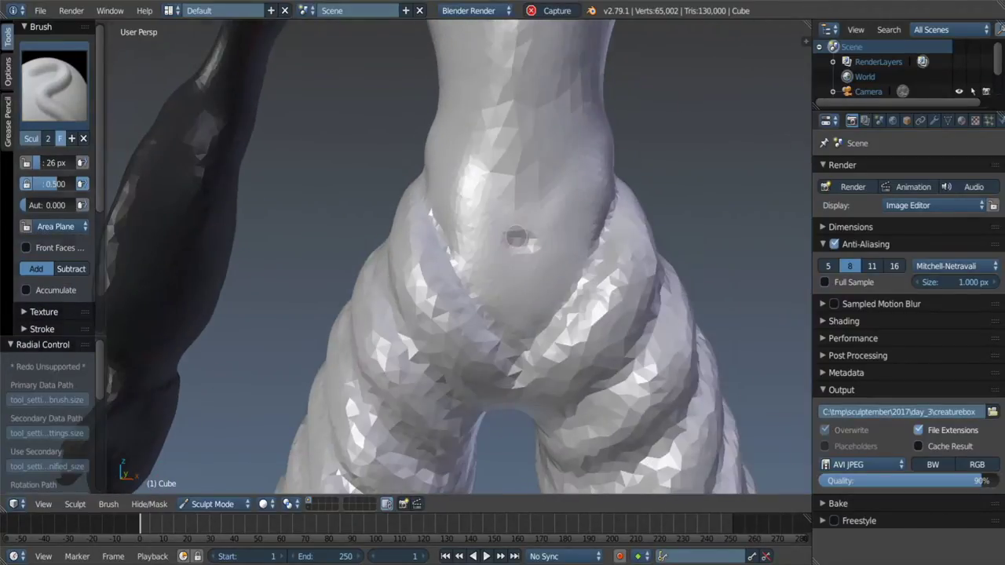
pyautogui.scroll(5, 513, 233)
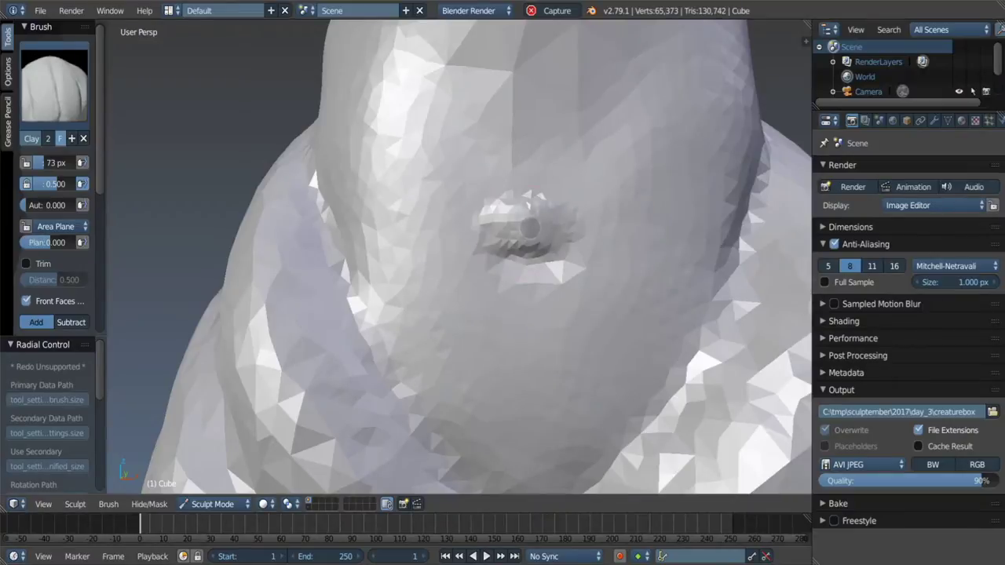
pyautogui.press('c')
pyautogui.moveTo(514, 237); pyautogui.dragTo(549, 275)
pyautogui.scroll(-5, 552, 200)
pyautogui.scroll(-3, 552, 200)
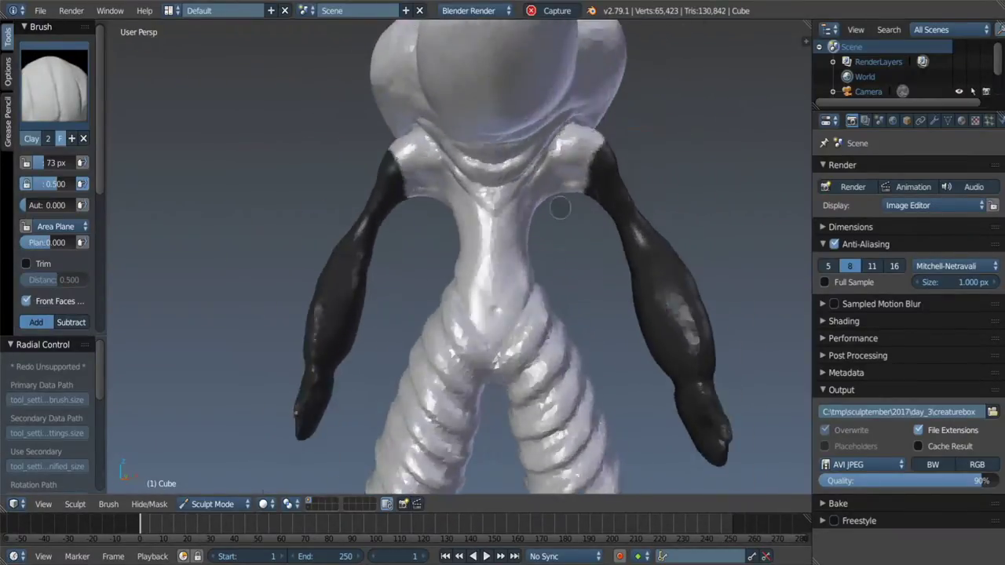
pyautogui.scroll(-3, 553, 200)
pyautogui.moveTo(552, 200)
pyautogui.mouseDown(button='middle')
pyautogui.moveTo(330, 197)
pyautogui.moveTo(701, 235)
pyautogui.moveTo(559, 198)
pyautogui.moveTo(571, 155)
pyautogui.mouseUp(button='middle')
# Step: Clear the masks from the arms and legs and enlarge the brush to 155 px
pyautogui.press('g')
pyautogui.hotkey('ctrl', 'z')
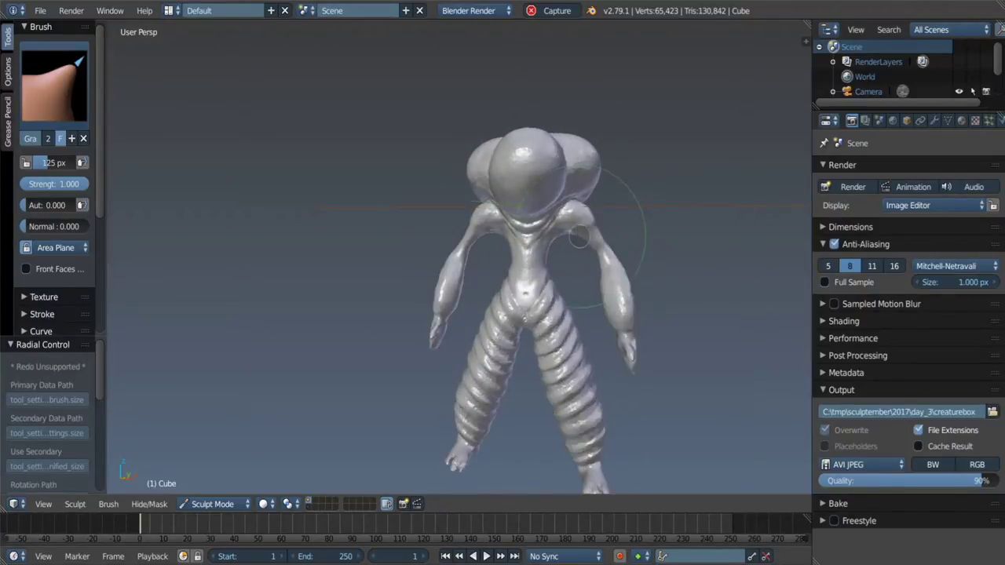
pyautogui.hotkey('ctrl', 'z')
pyautogui.press('f')
pyautogui.click(576, 236)
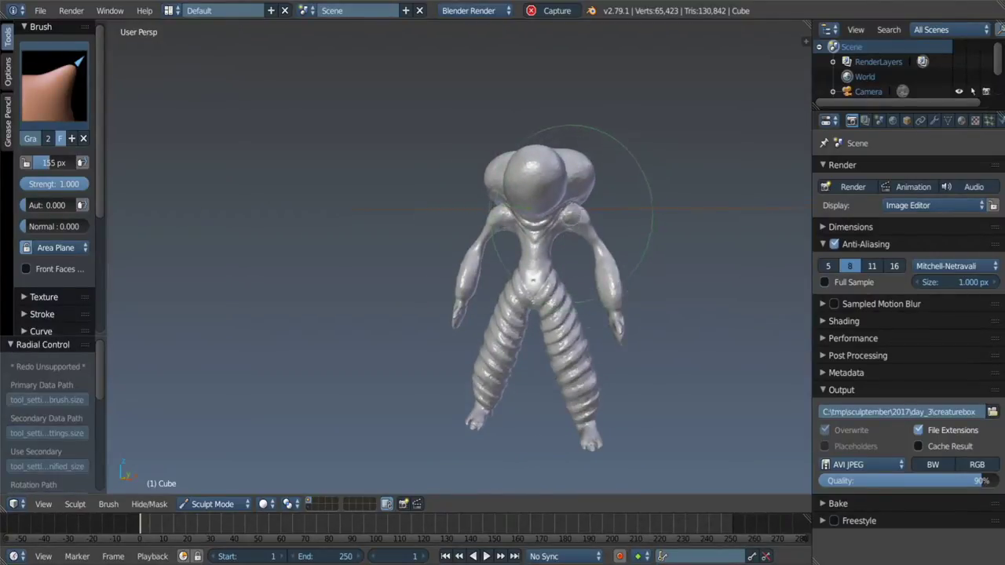
# Step: Orbit around the creature to inspect its side profile, then return to a front view
pyautogui.moveTo(571, 207)
pyautogui.mouseDown(button='middle')
pyautogui.moveTo(437, 212)
pyautogui.moveTo(525, 221)
pyautogui.moveTo(513, 225)
pyautogui.moveTo(594, 195)
pyautogui.moveTo(615, 201)
pyautogui.mouseUp(button='middle')
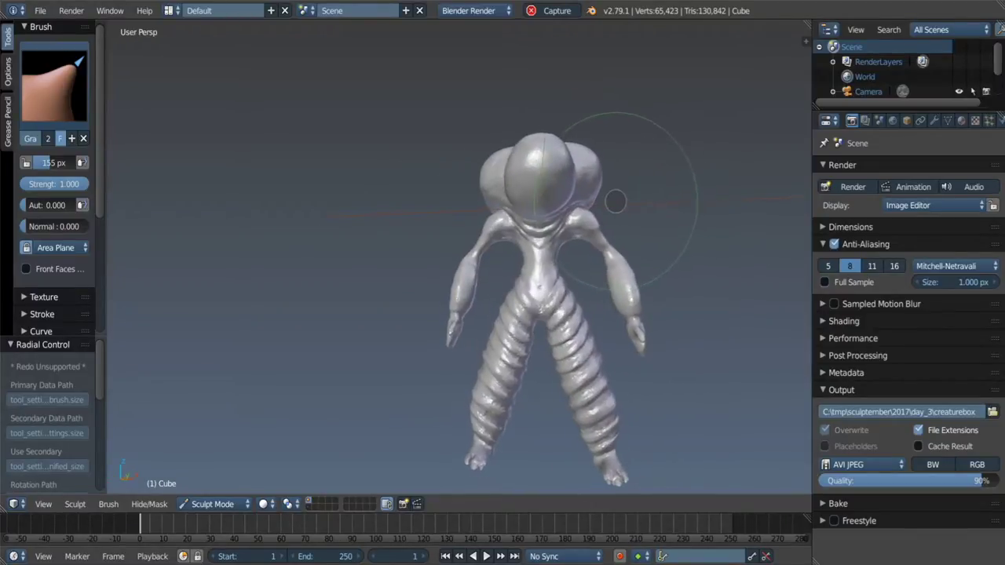
pyautogui.scroll(2, 550, 186)
pyautogui.scroll(2, 534, 201)
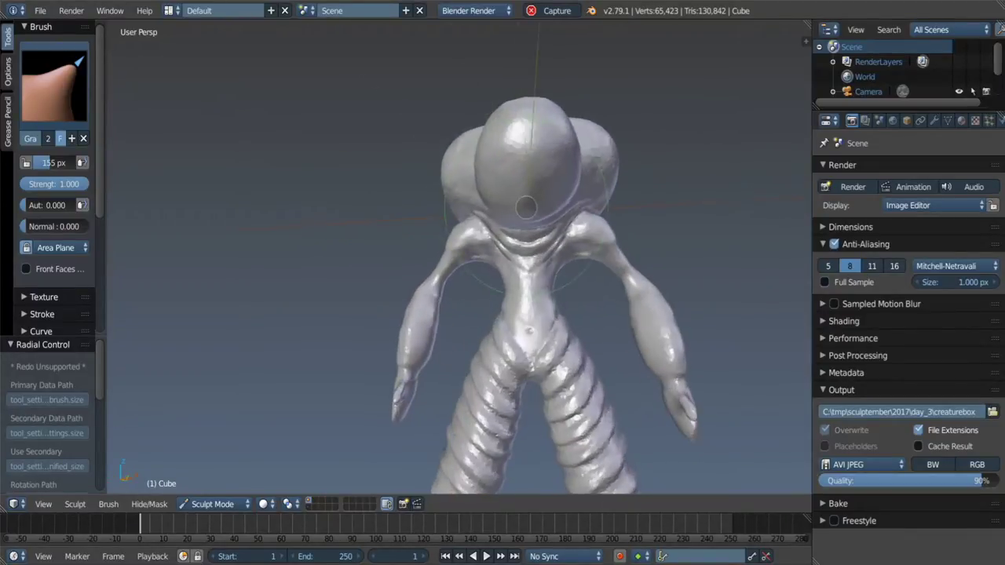
pyautogui.scroll(-2, 542, 208)
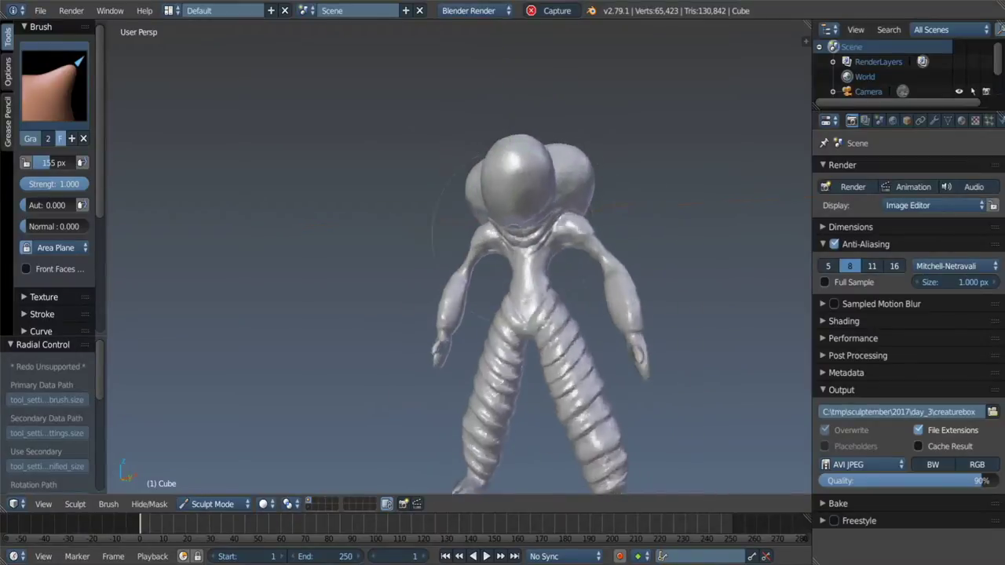
pyautogui.scroll(-1, 542, 208)
pyautogui.moveTo(543, 208); pyautogui.dragTo(398, 208, button='middle')
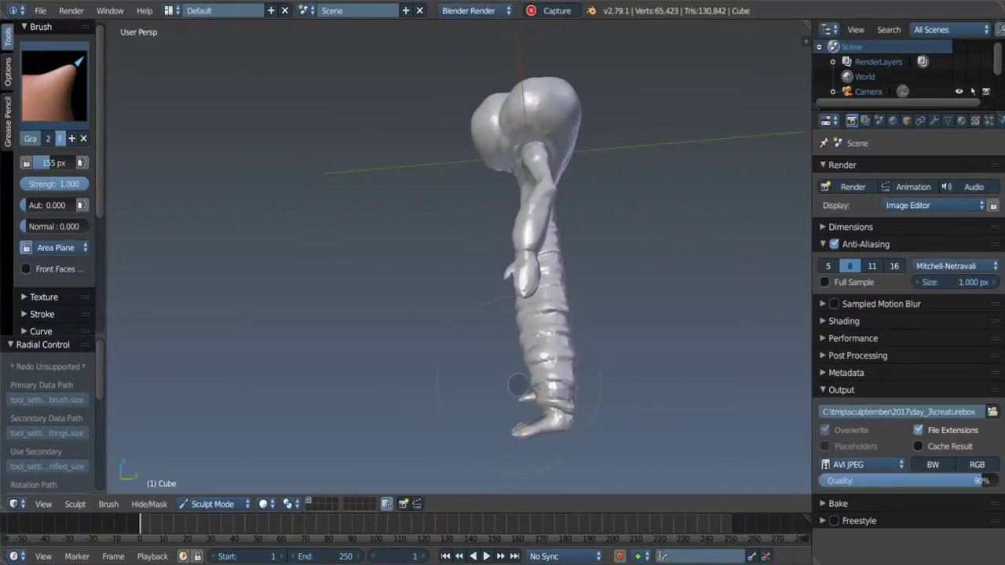
pyautogui.moveTo(517, 385)
pyautogui.mouseDown(button='middle')
pyautogui.moveTo(502, 259)
pyautogui.moveTo(528, 255)
pyautogui.mouseUp(button='middle')
pyautogui.scroll(2, 502, 259)
pyautogui.scroll(2, 506, 263)
pyautogui.scroll(2, 512, 264)
# Step: Build a curved lip ridge on the head's front with a 72 px Clay brush
pyautogui.press('c')
pyautogui.press('f')
pyautogui.click(486, 264)
pyautogui.scroll(1, 500, 211)
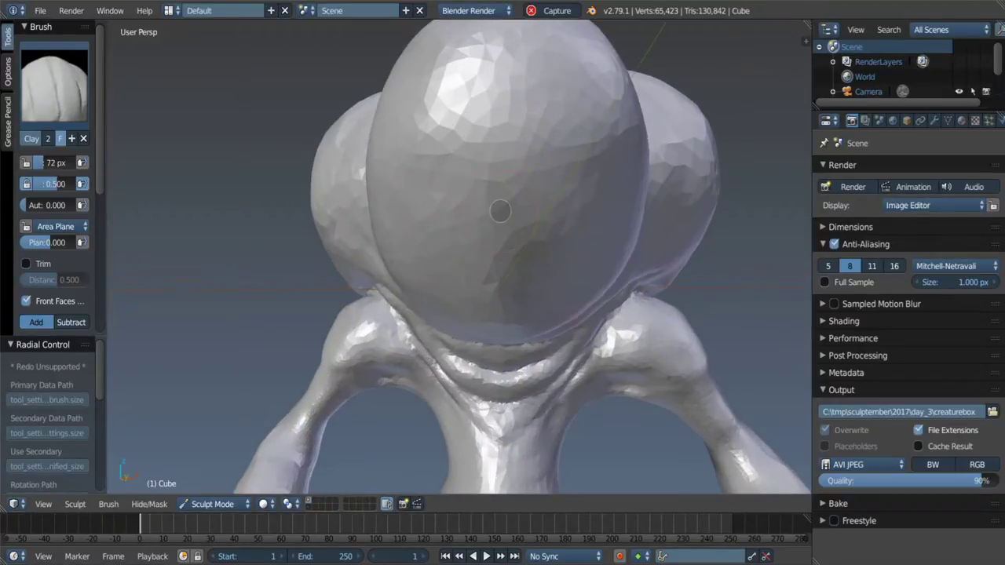
pyautogui.moveTo(525, 214); pyautogui.dragTo(511, 222)
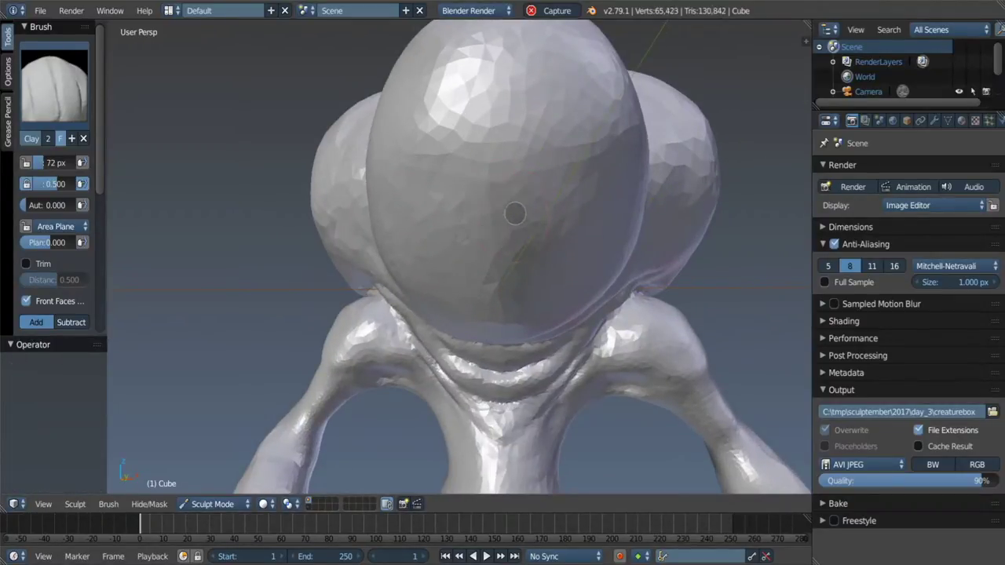
pyautogui.scroll(2, 515, 213)
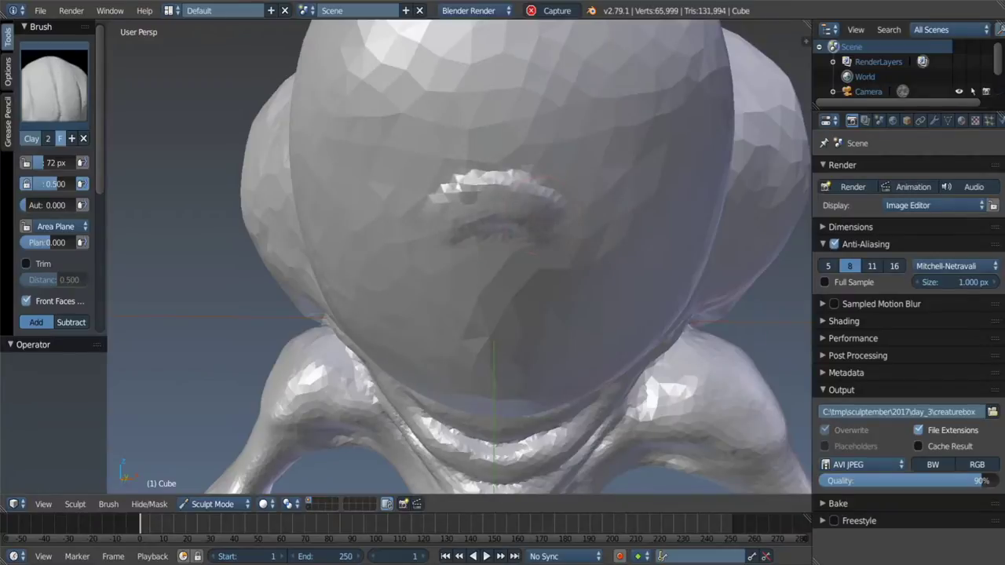
# Step: Smooth the upper lip, add a lower lip, and reshape the opening's edge
pyautogui.keyDown('shift'); pyautogui.moveTo(559, 220); pyautogui.dragTo(471, 169); pyautogui.keyUp('shift')
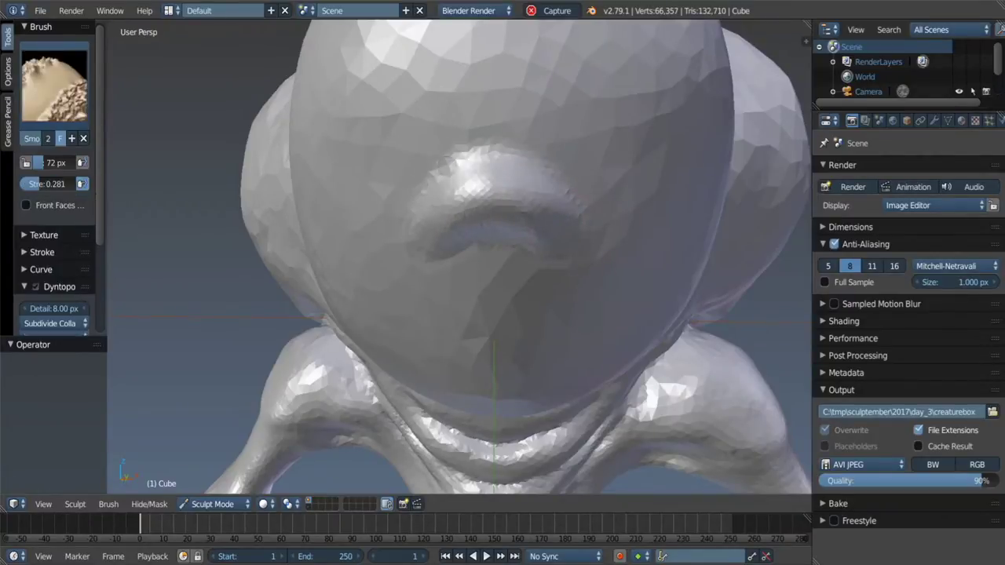
pyautogui.moveTo(470, 169)
pyautogui.mouseDown(button='middle')
pyautogui.moveTo(516, 196)
pyautogui.moveTo(502, 236)
pyautogui.mouseUp(button='middle')
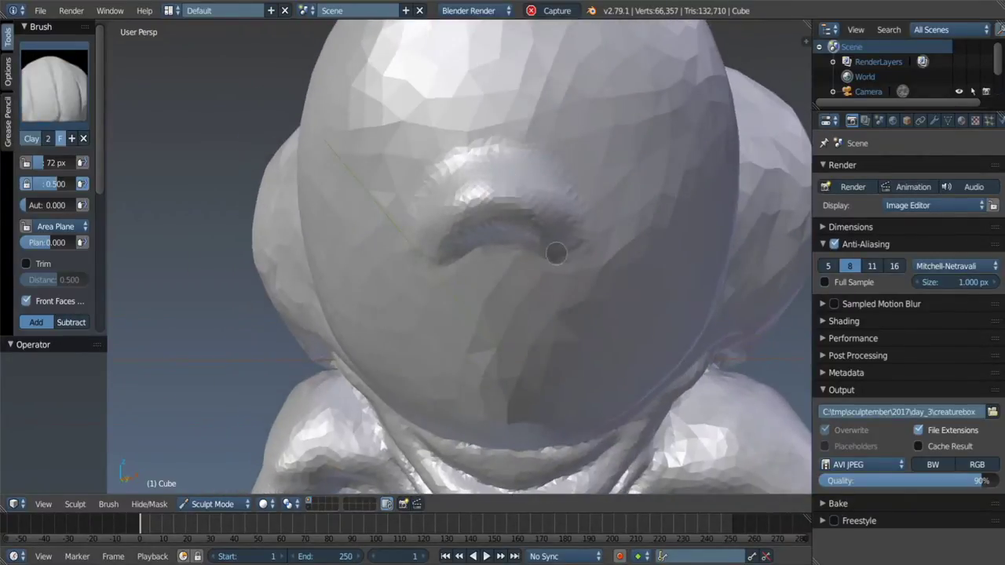
pyautogui.moveTo(471, 255); pyautogui.dragTo(533, 253)
pyautogui.keyDown('shift'); pyautogui.moveTo(475, 306); pyautogui.dragTo(581, 258); pyautogui.keyUp('shift')
pyautogui.moveTo(532, 224); pyautogui.dragTo(484, 238, button='middle')
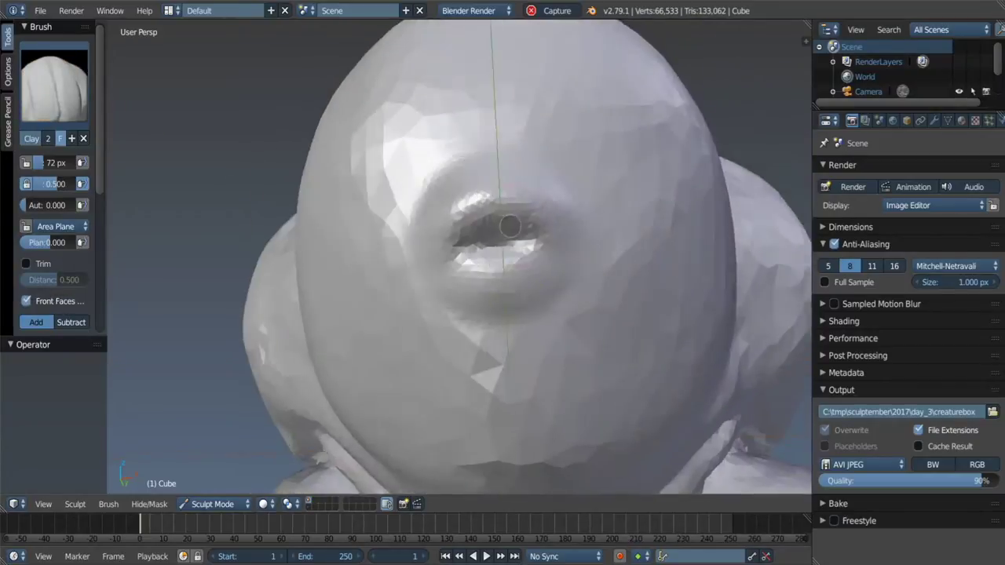
pyautogui.scroll(2, 484, 238)
pyautogui.scroll(2, 484, 238)
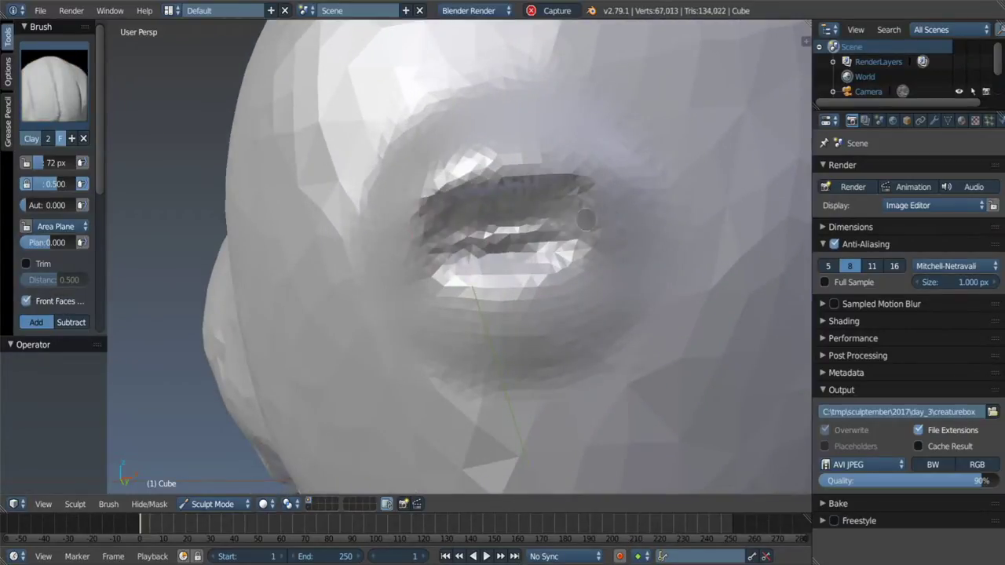
pyautogui.keyDown('shift'); pyautogui.moveTo(585, 220); pyautogui.dragTo(542, 279); pyautogui.keyUp('shift')
pyautogui.moveTo(486, 263); pyautogui.dragTo(533, 242)
# Step: Carve a groove across the lower opening with Draw, then crease the rim and upper lid
pyautogui.press('x')
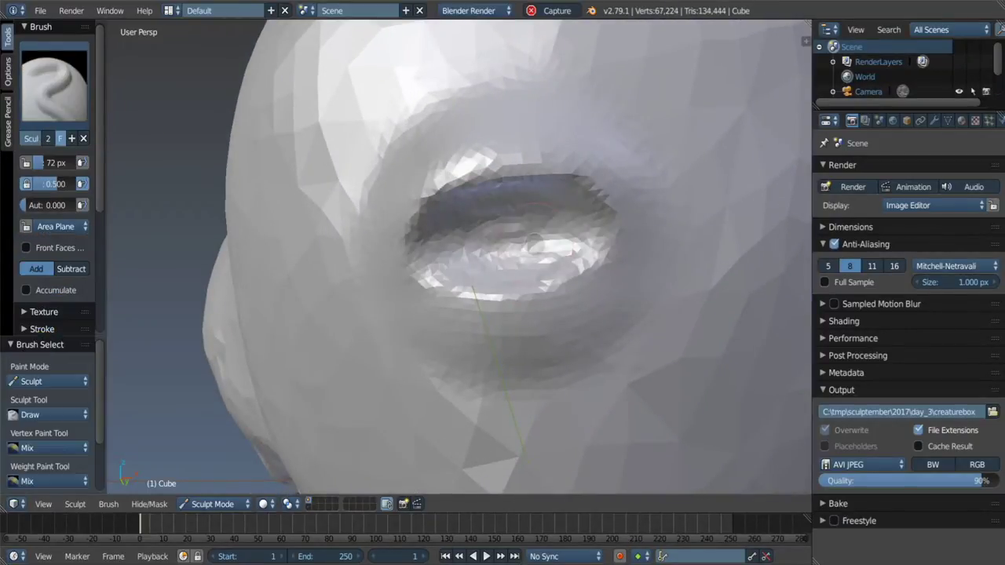
pyautogui.moveTo(440, 275)
pyautogui.mouseDown()
pyautogui.moveTo(550, 281)
pyautogui.moveTo(507, 223)
pyautogui.mouseUp()
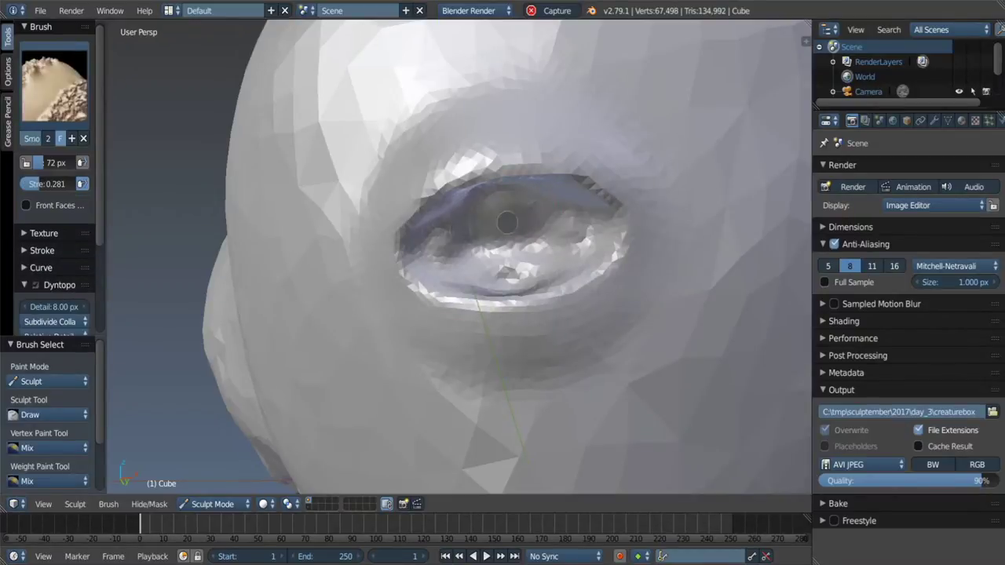
pyautogui.scroll(-5, 482, 262)
pyautogui.moveTo(482, 262); pyautogui.dragTo(440, 266, button='middle')
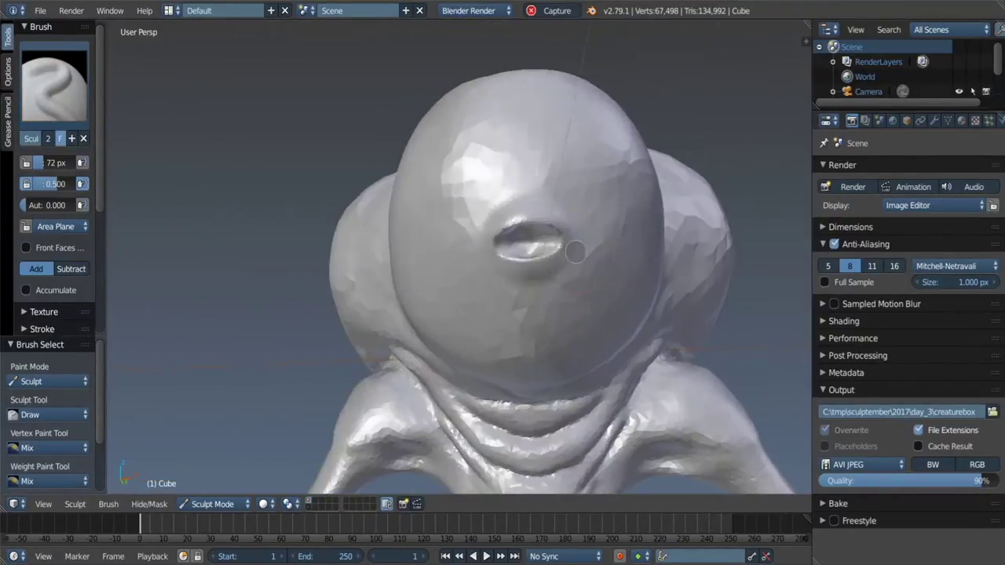
pyautogui.scroll(3, 517, 235)
pyautogui.scroll(2, 518, 235)
pyautogui.hotkey('shift', 'c')
pyautogui.moveTo(337, 275); pyautogui.dragTo(590, 241)
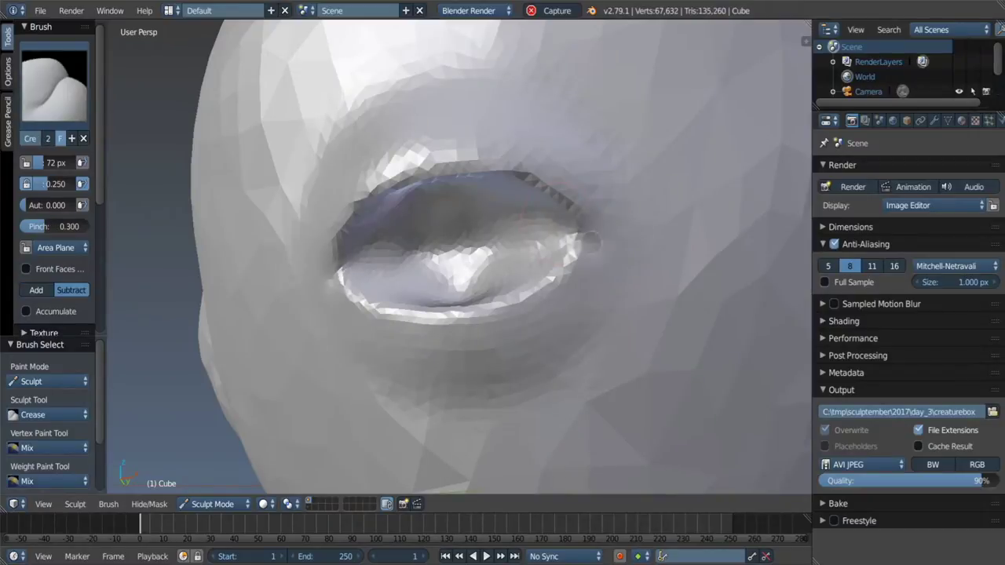
pyautogui.moveTo(614, 258); pyautogui.dragTo(513, 224, button='middle')
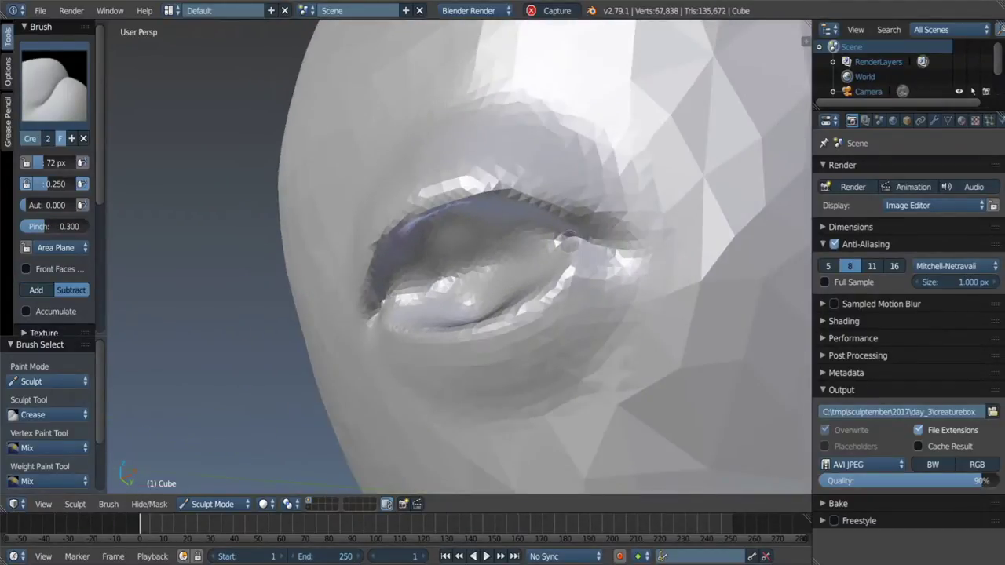
# Step: Pull the eyelid slightly up and right with a 143 px Grab brush
pyautogui.press('g')
pyautogui.press('f')
pyautogui.click(514, 224)
pyautogui.scroll(-4, 513, 224)
pyautogui.moveTo(514, 224); pyautogui.dragTo(527, 217)
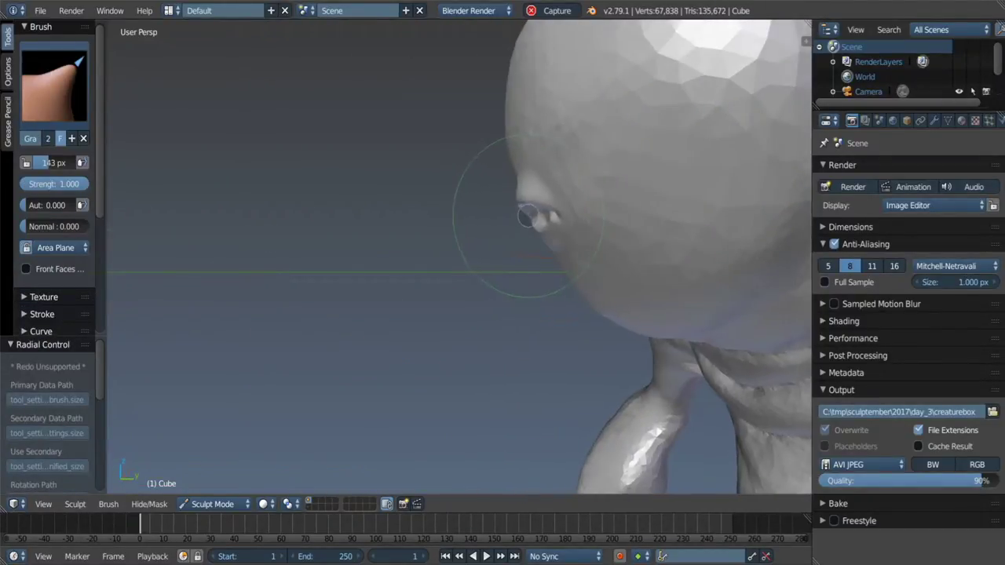
pyautogui.scroll(-3, 532, 218)
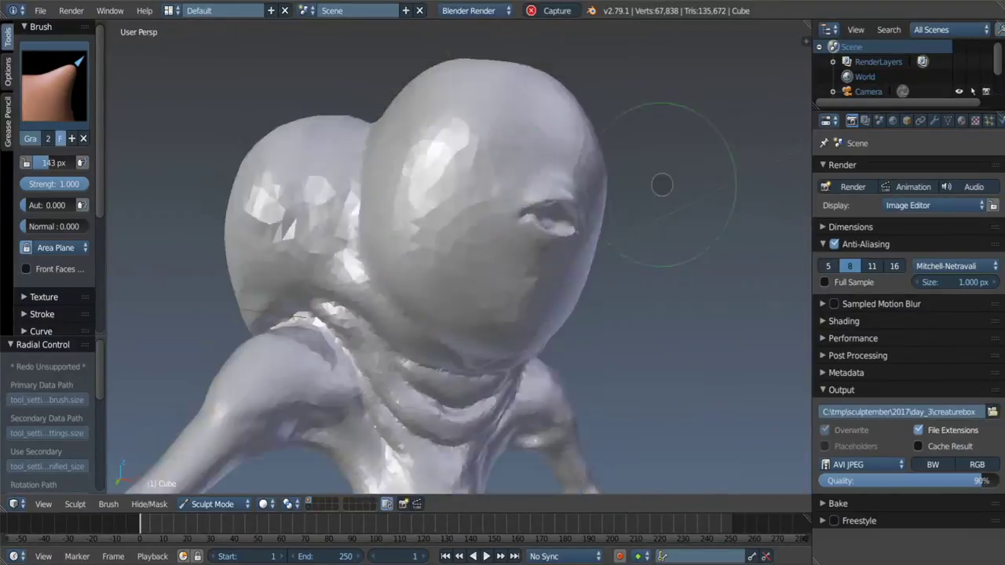
pyautogui.moveTo(661, 184)
pyautogui.mouseDown(button='middle')
pyautogui.moveTo(628, 217)
pyautogui.moveTo(543, 217)
pyautogui.mouseUp(button='middle')
pyautogui.scroll(-2, 628, 217)
pyautogui.scroll(4, 544, 218)
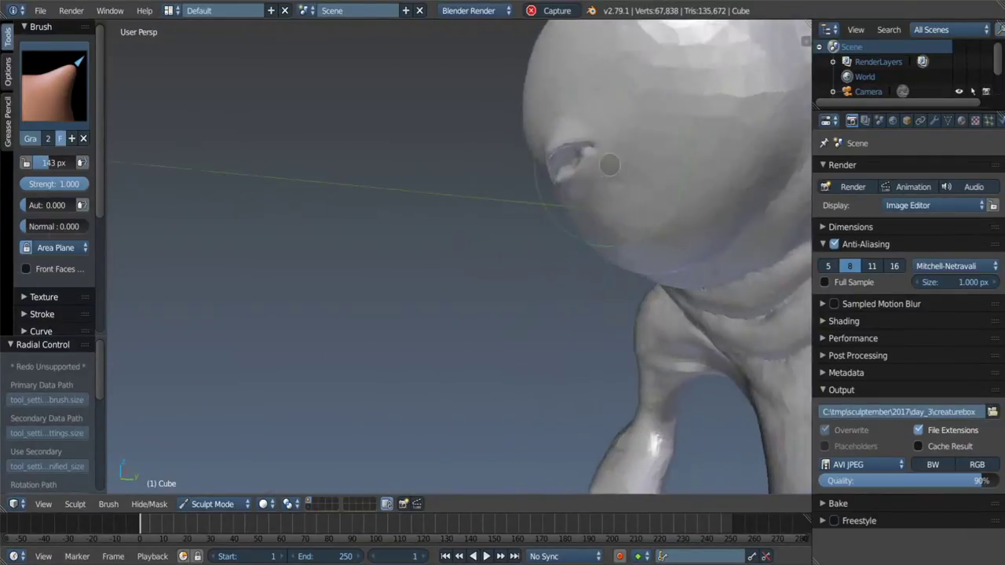
pyautogui.scroll(4, 601, 166)
# Step: Smooth the surface around the lids and reshape the eye socket
pyautogui.press('s')
pyautogui.press('c')
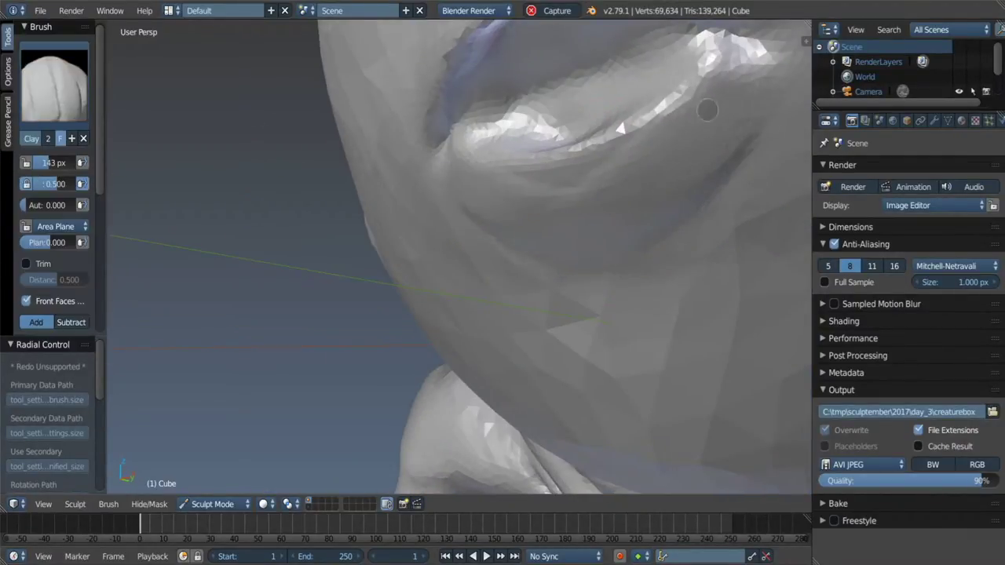
pyautogui.moveTo(712, 101)
pyautogui.mouseDown(button='middle')
pyautogui.moveTo(673, 123)
pyautogui.moveTo(596, 235)
pyautogui.mouseUp(button='middle')
pyautogui.keyDown('shift'); pyautogui.moveTo(439, 235); pyautogui.dragTo(565, 259); pyautogui.keyUp('shift')
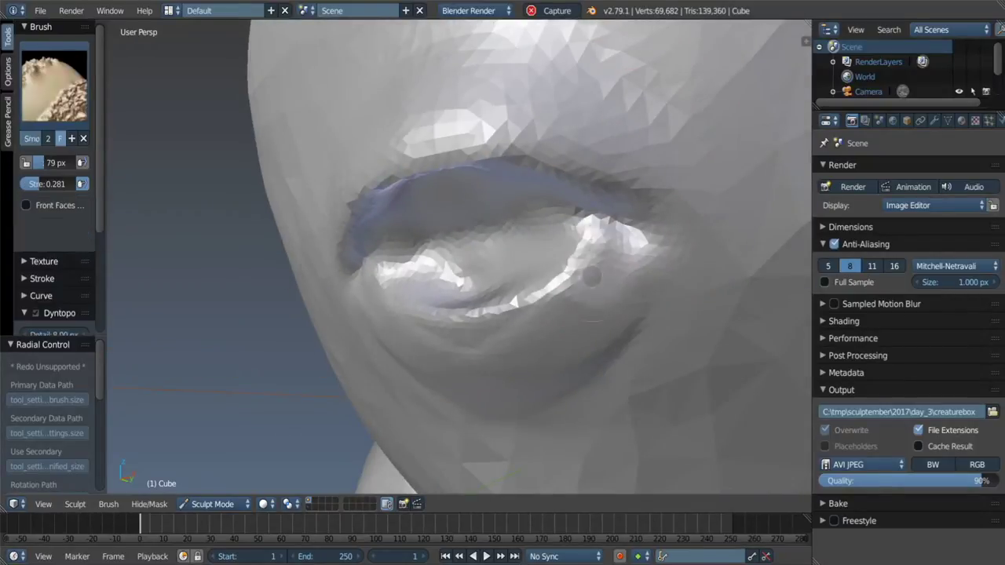
pyautogui.moveTo(474, 204); pyautogui.dragTo(474, 182, button='middle')
pyautogui.moveTo(408, 235); pyautogui.dragTo(503, 228)
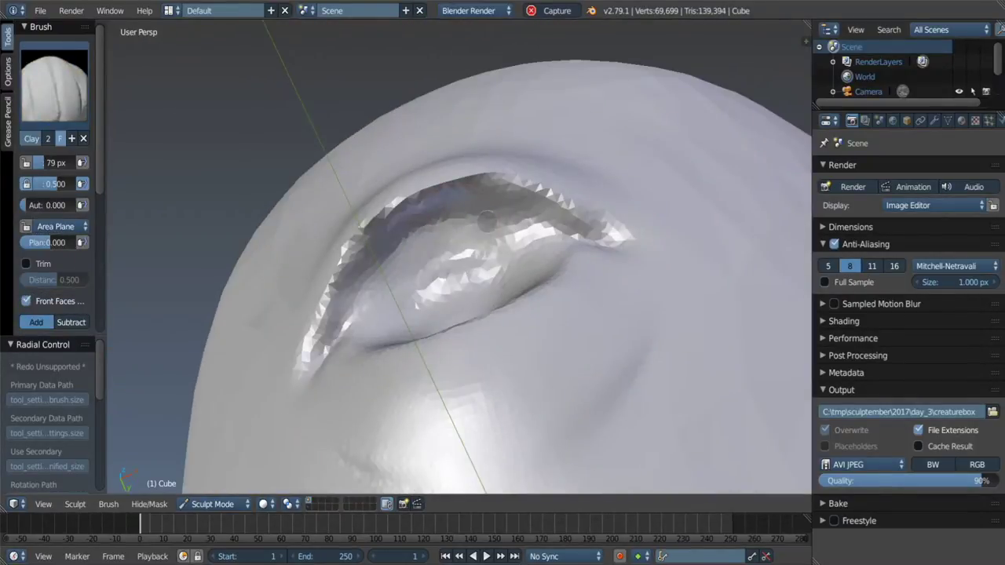
pyautogui.moveTo(502, 228); pyautogui.dragTo(326, 260, button='middle')
# Step: Build up the upper lid and sculpt the lower eyelid with a 37 px Clay brush
pyautogui.press('f')
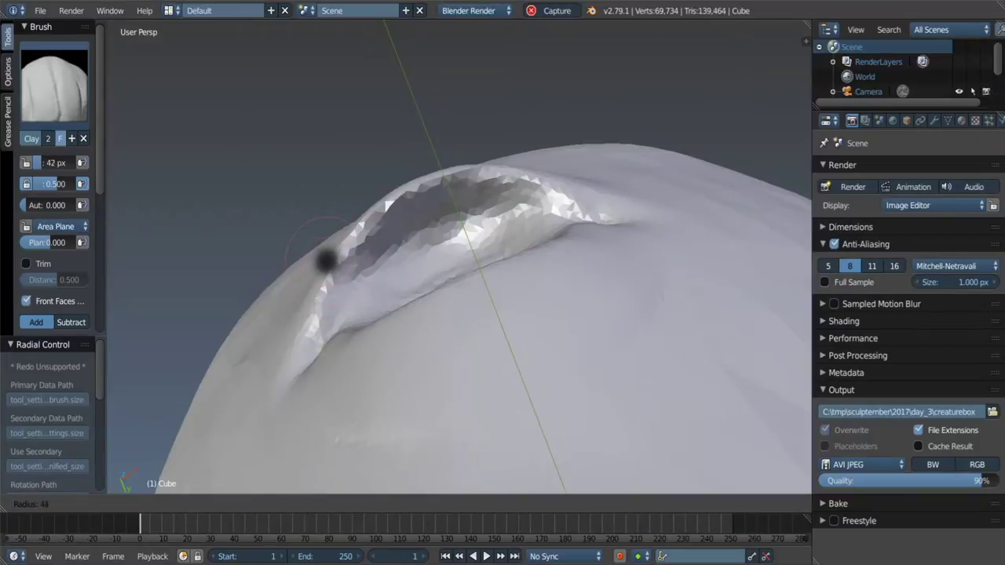
pyautogui.click(326, 260)
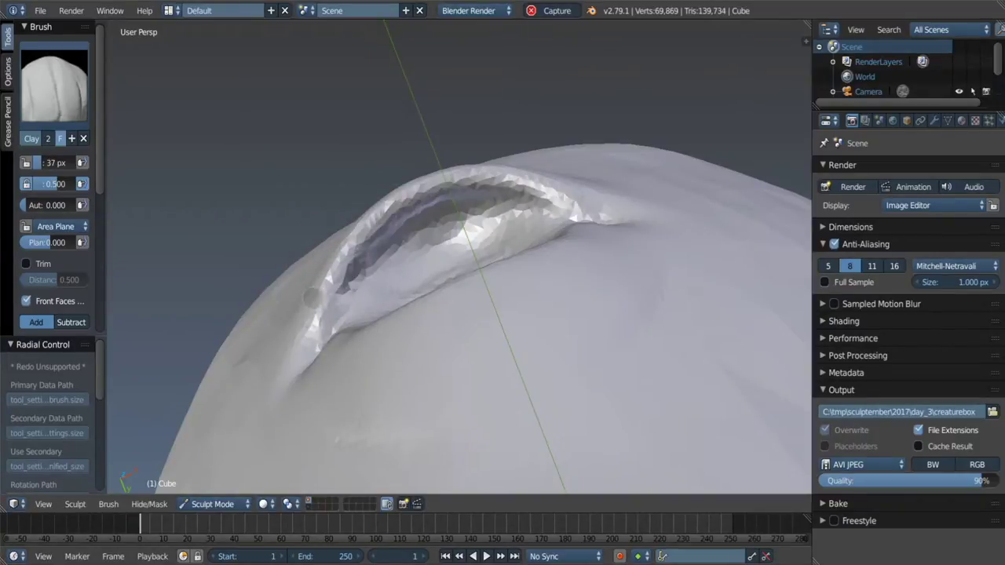
pyautogui.moveTo(311, 297); pyautogui.dragTo(634, 248, button='middle')
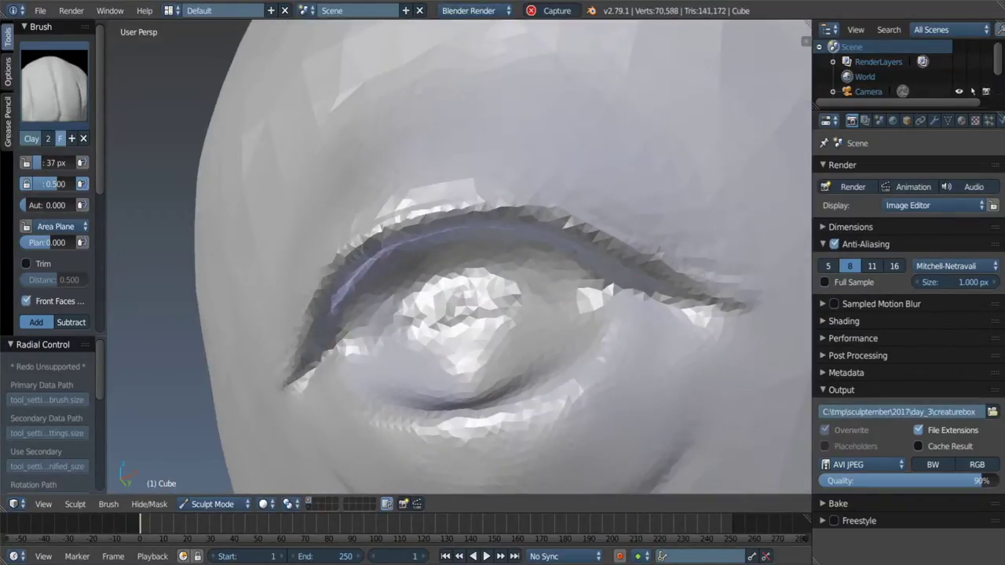
pyautogui.moveTo(596, 385); pyautogui.dragTo(393, 439)
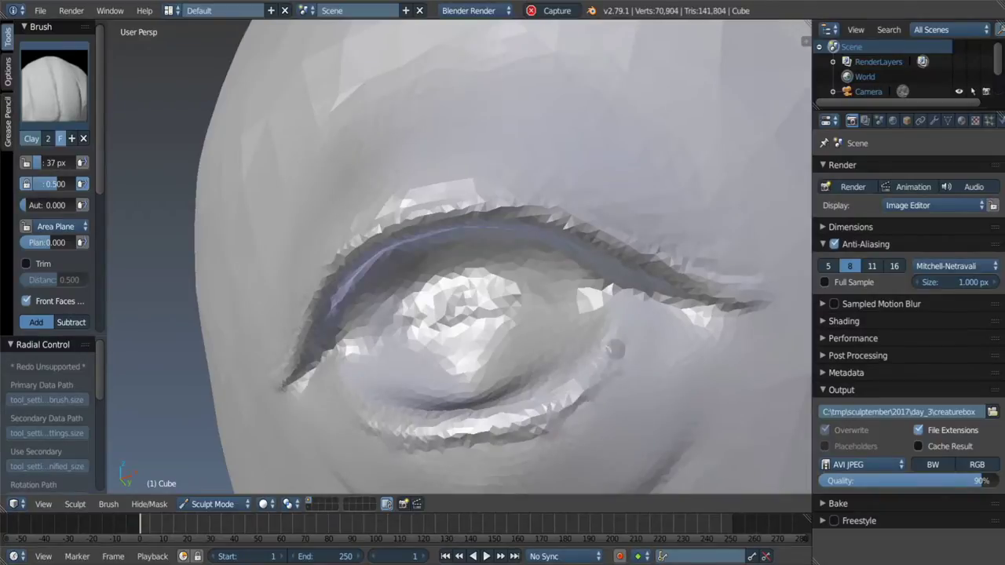
pyautogui.scroll(-5, 604, 370)
pyautogui.scroll(3, 603, 329)
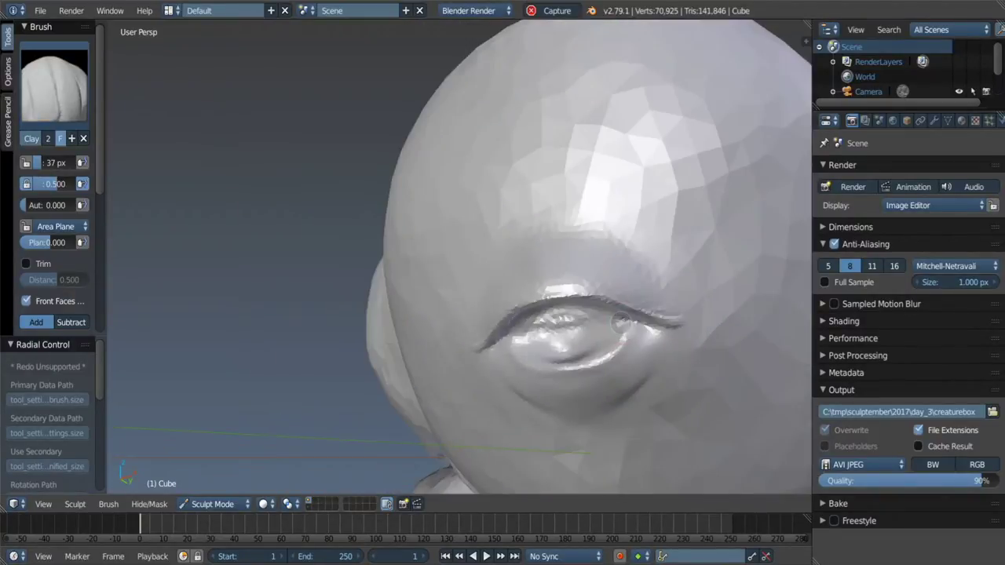
# Step: Sculpt the eye socket and eyelid from below with the Draw brush
pyautogui.moveTo(603, 330); pyautogui.dragTo(589, 347, button='middle')
pyautogui.scroll(3, 598, 343)
pyautogui.press('x')
pyautogui.moveTo(589, 346); pyautogui.dragTo(589, 345)
pyautogui.moveTo(589, 345); pyautogui.dragTo(595, 337, button='middle')
pyautogui.keyDown('shift'); pyautogui.moveTo(595, 337); pyautogui.dragTo(597, 336); pyautogui.keyUp('shift')
pyautogui.moveTo(594, 337); pyautogui.dragTo(596, 317, button='middle')
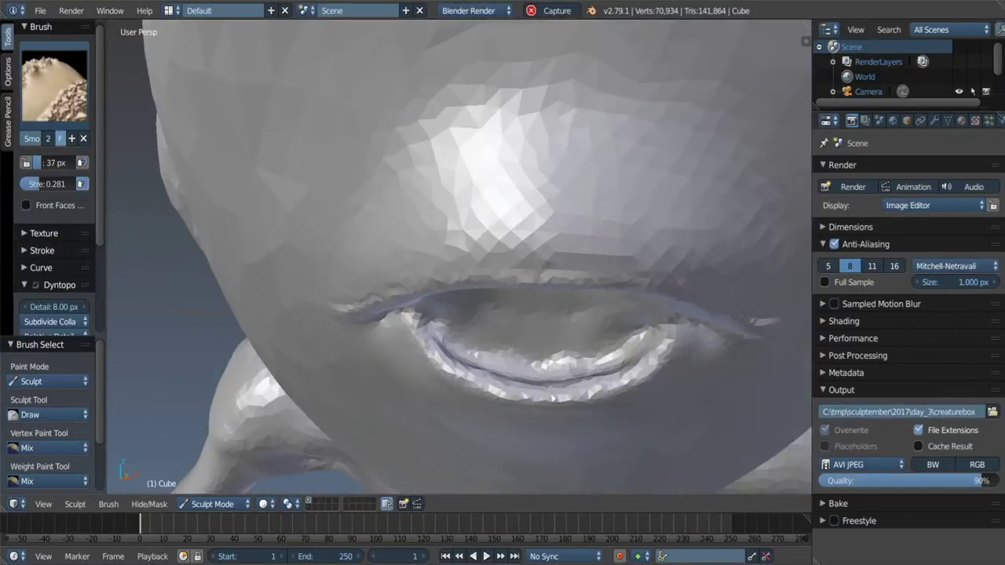
pyautogui.scroll(-3, 524, 312)
pyautogui.moveTo(529, 309)
pyautogui.mouseDown(button='middle')
pyautogui.moveTo(635, 300)
pyautogui.moveTo(616, 321)
pyautogui.moveTo(588, 318)
pyautogui.mouseUp(button='middle')
# Step: Carve a deeper crease groove under the lower eyelid with the Crease brush
pyautogui.hotkey('shift', 'c')
pyautogui.scroll(2, 608, 329)
pyautogui.scroll(2, 607, 336)
pyautogui.press('f')
pyautogui.scroll(5, 572, 324)
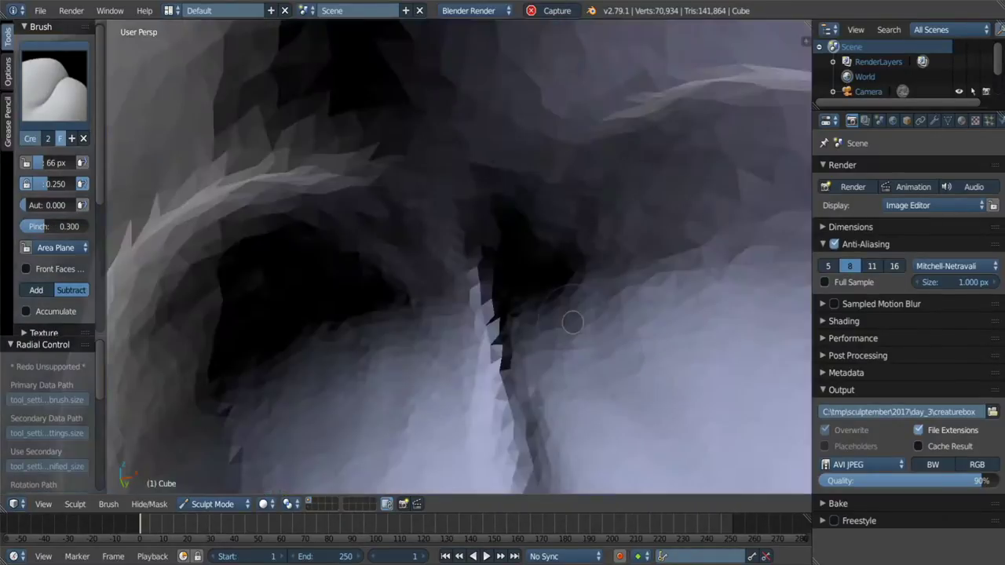
pyautogui.scroll(-3, 578, 327)
pyautogui.moveTo(653, 231); pyautogui.dragTo(570, 361)
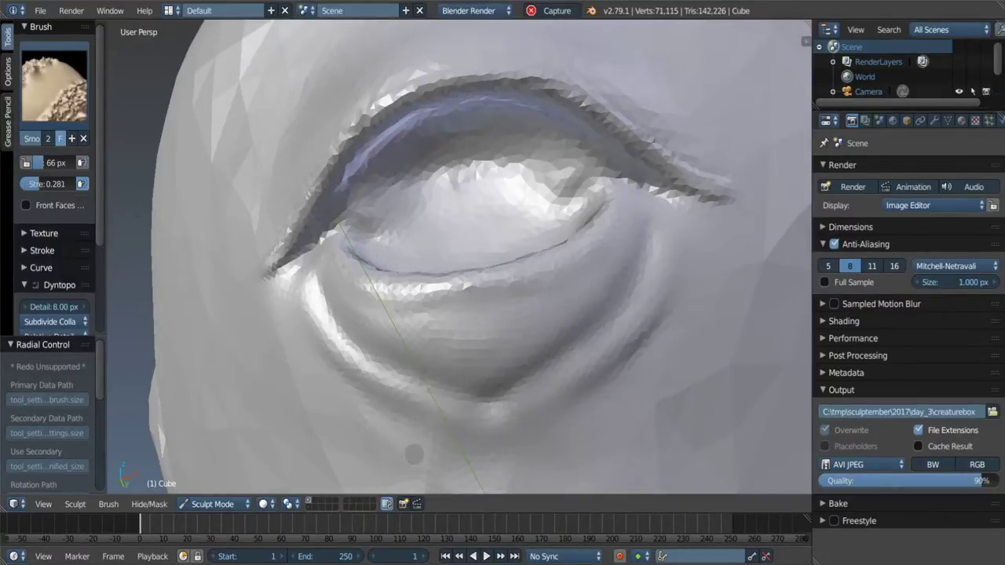
pyautogui.moveTo(529, 310); pyautogui.dragTo(357, 295)
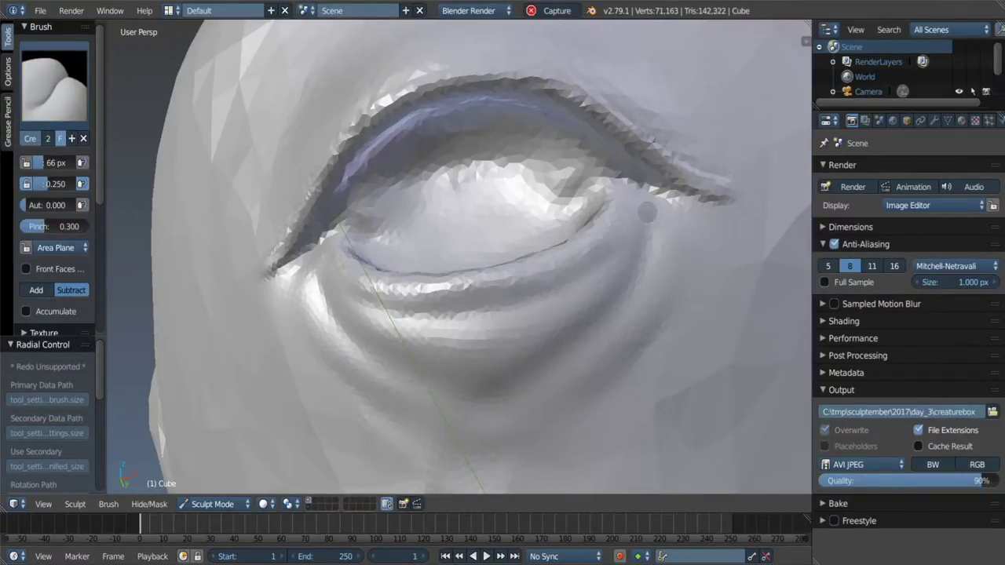
# Step: Pull the lower eyelid ridge into shape with the Grab brush
pyautogui.press('g')
pyautogui.moveTo(613, 251); pyautogui.dragTo(484, 281, button='middle')
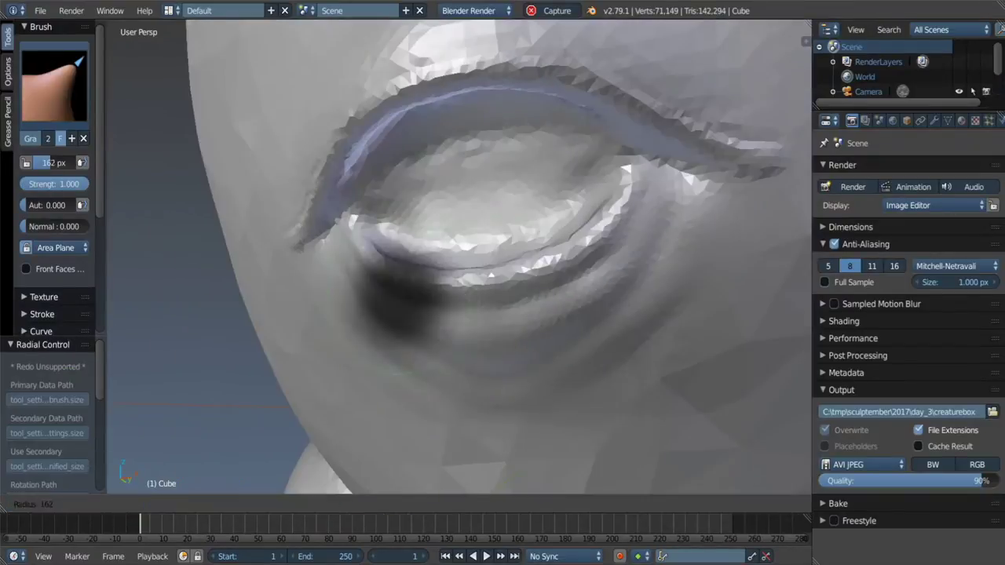
pyautogui.moveTo(551, 260); pyautogui.dragTo(589, 341)
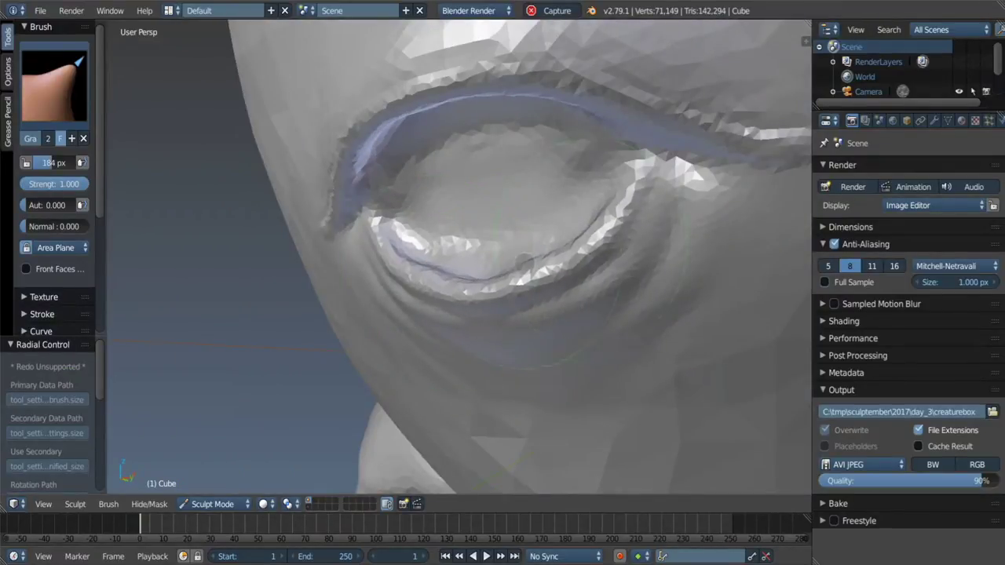
pyautogui.moveTo(588, 342)
pyautogui.mouseDown(button='middle')
pyautogui.moveTo(539, 273)
pyautogui.moveTo(548, 219)
pyautogui.moveTo(534, 236)
pyautogui.mouseUp(button='middle')
# Step: Add volume around the eye and sculpt the upper eyelid with the Draw brush
pyautogui.press('x')
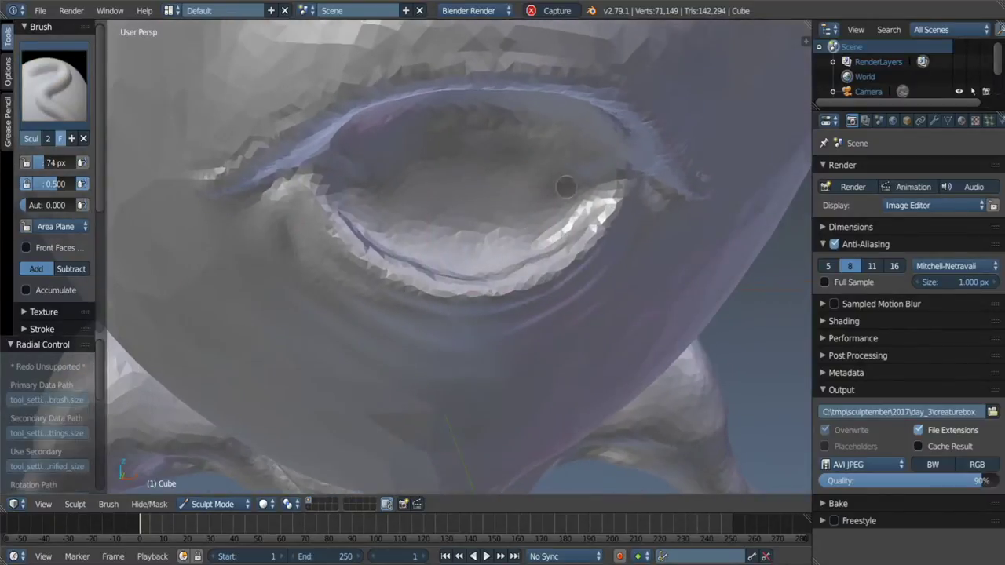
pyautogui.moveTo(329, 196); pyautogui.dragTo(596, 197)
pyautogui.moveTo(534, 235); pyautogui.dragTo(502, 220, button='middle')
pyautogui.press('s')
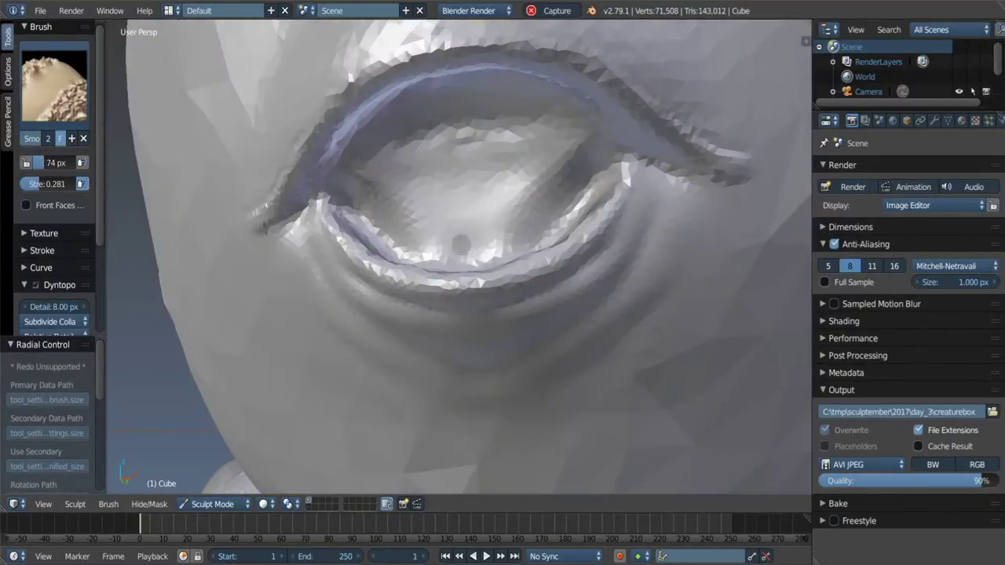
pyautogui.press('x')
pyautogui.moveTo(461, 244)
pyautogui.mouseDown(button='middle')
pyautogui.moveTo(539, 106)
pyautogui.moveTo(608, 238)
pyautogui.moveTo(527, 329)
pyautogui.mouseUp(button='middle')
pyautogui.moveTo(527, 330); pyautogui.dragTo(352, 341)
# Step: Frame the creature and orbit to a close frontal view of the head and shoulders
pyautogui.press('s')
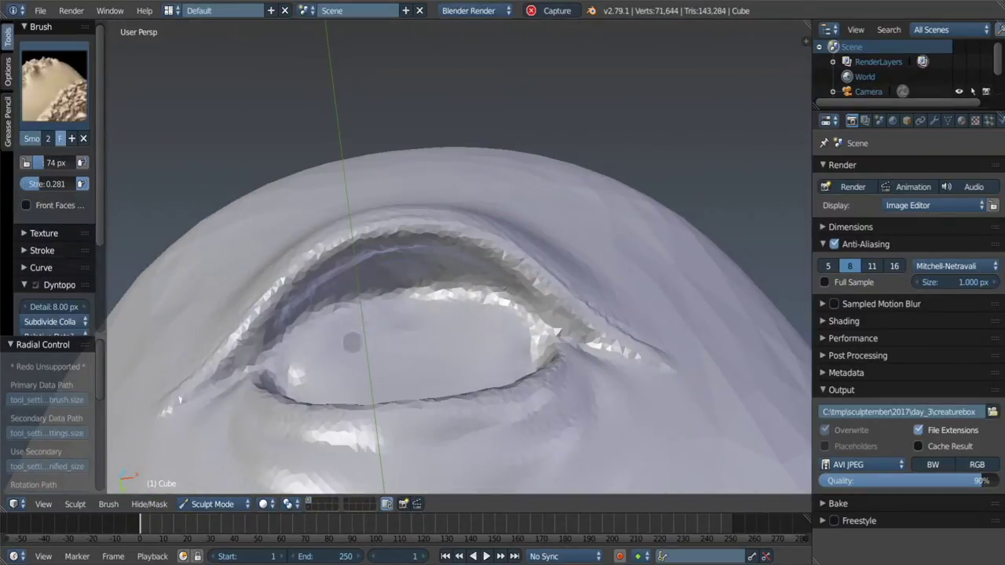
pyautogui.press('x')
pyautogui.scroll(-5, 415, 305)
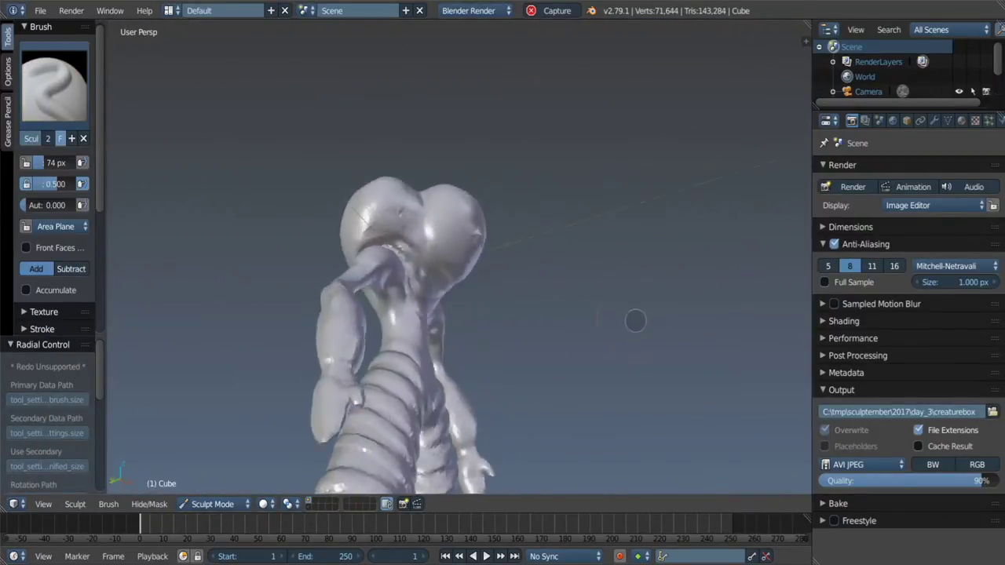
pyautogui.moveTo(414, 305)
pyautogui.mouseDown(button='middle')
pyautogui.moveTo(634, 320)
pyautogui.moveTo(526, 353)
pyautogui.moveTo(545, 314)
pyautogui.moveTo(510, 342)
pyautogui.moveTo(501, 288)
pyautogui.moveTo(529, 306)
pyautogui.mouseUp(button='middle')
pyautogui.scroll(5, 545, 314)
pyautogui.hotkey('shift', 'c')
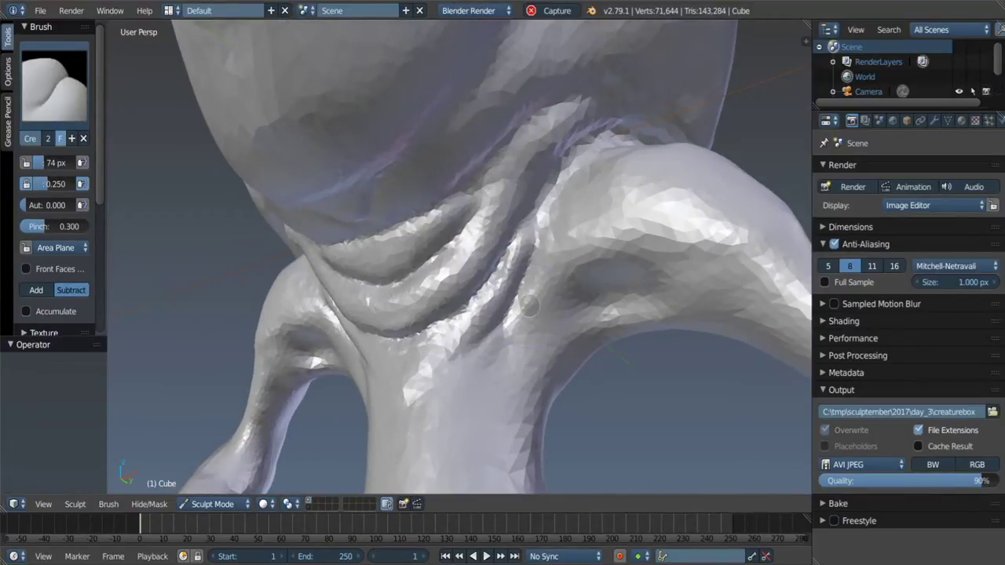
pyautogui.moveTo(525, 270); pyautogui.dragTo(528, 271, button='middle')
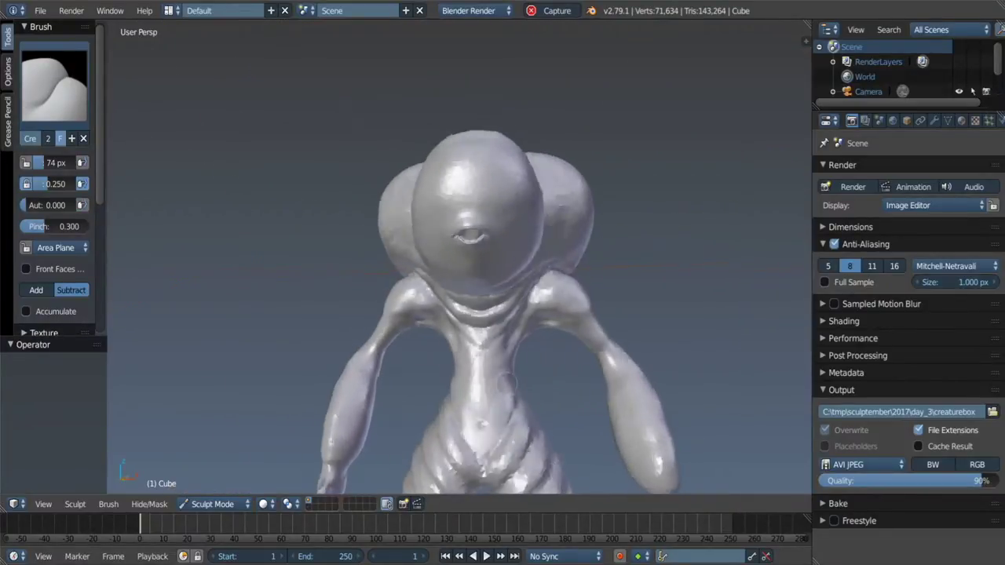
pyautogui.moveTo(571, 191); pyautogui.dragTo(563, 361, button='middle')
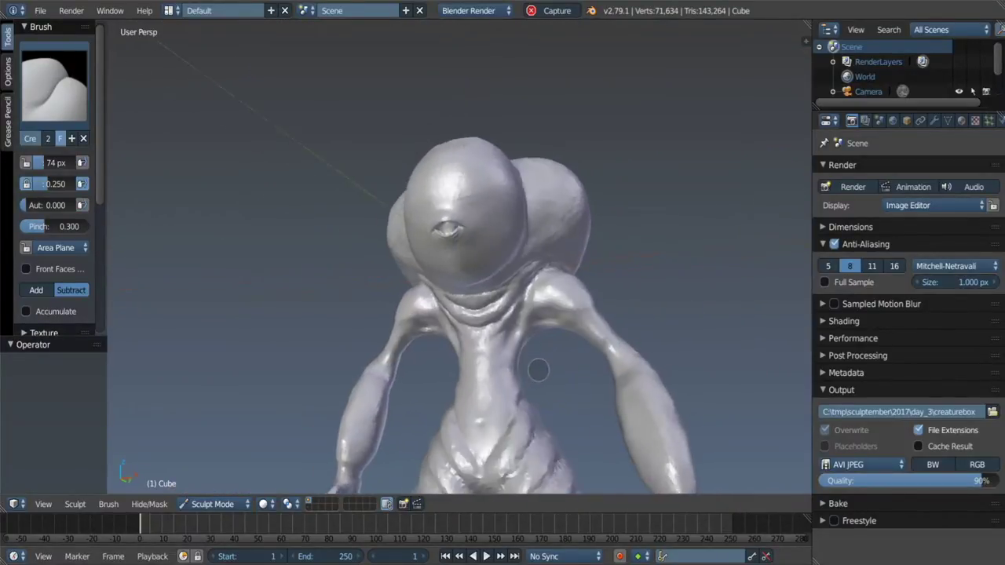
pyautogui.scroll(3, 533, 369)
pyautogui.scroll(3, 510, 365)
# Step: Build clay onto the neck folds with the Clay brush at 86 px
pyautogui.press('c')
pyautogui.press('f')
pyautogui.click(489, 363)
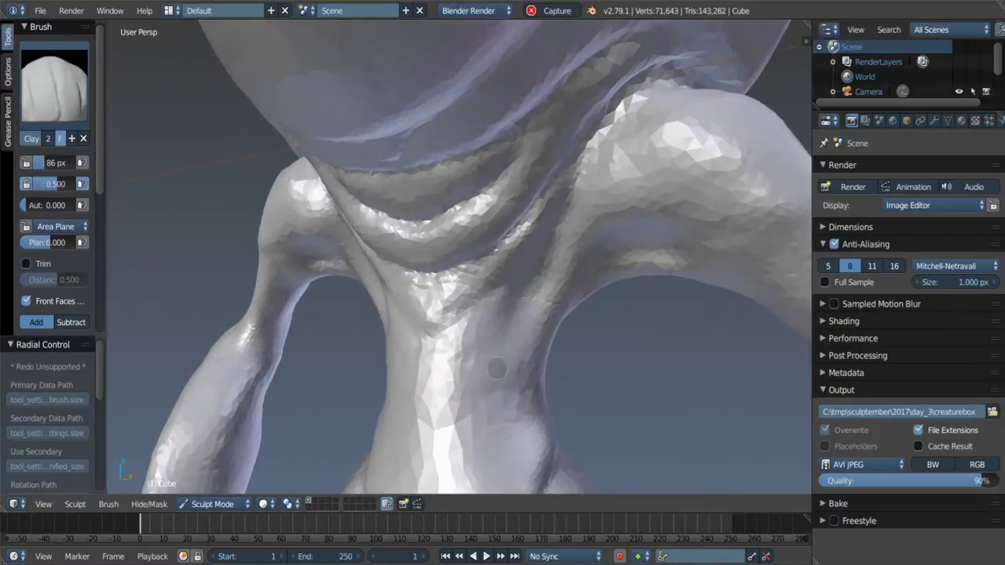
pyautogui.moveTo(489, 363)
pyautogui.mouseDown(button='middle')
pyautogui.moveTo(530, 369)
pyautogui.moveTo(540, 387)
pyautogui.mouseUp(button='middle')
# Step: Switch to the Grab brush and orbit in close around the neck and shoulder
pyautogui.press('g')
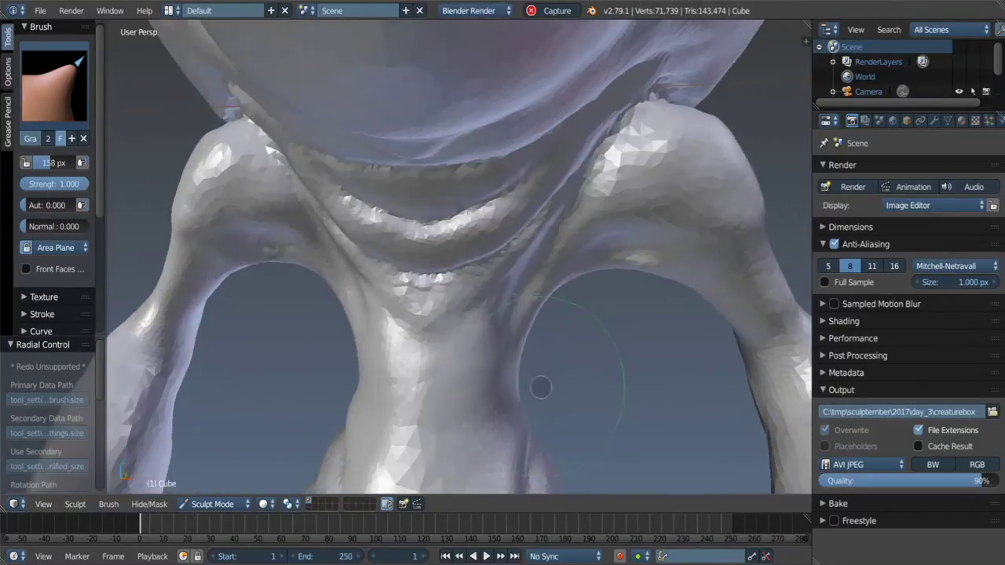
pyautogui.moveTo(540, 308); pyautogui.dragTo(490, 334, button='middle')
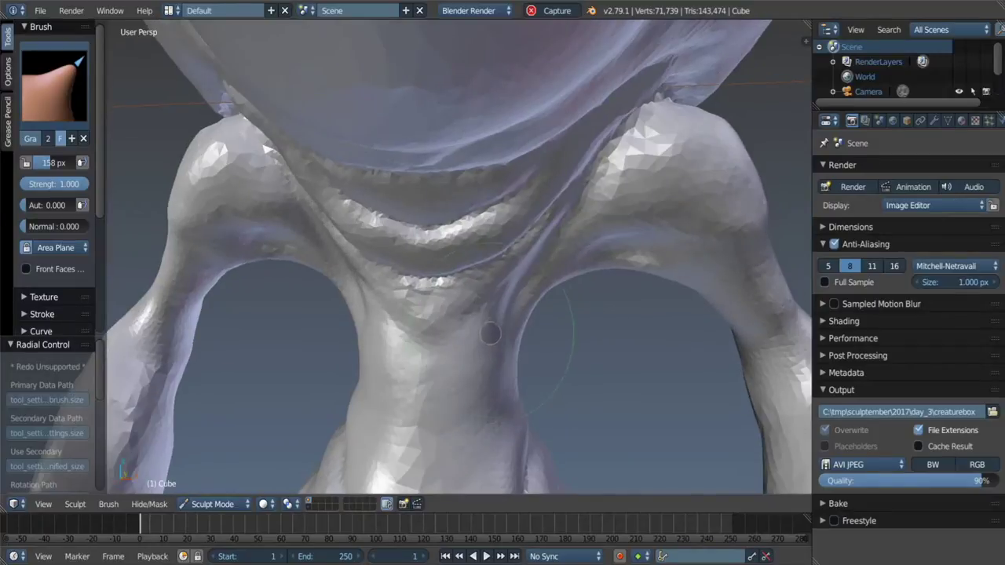
pyautogui.moveTo(575, 299)
pyautogui.mouseDown(button='middle')
pyautogui.moveTo(549, 313)
pyautogui.moveTo(523, 294)
pyautogui.mouseUp(button='middle')
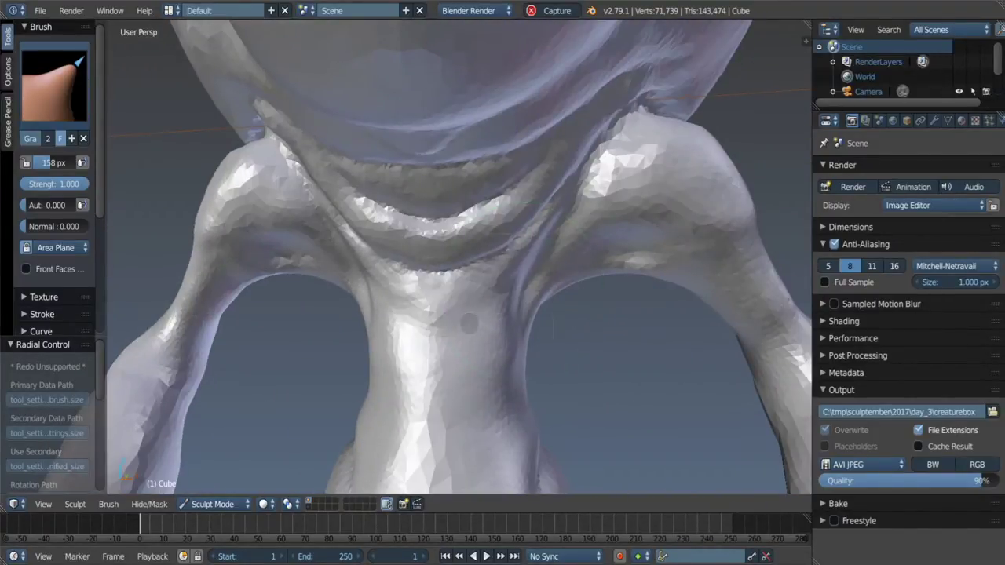
pyautogui.scroll(-3, 508, 311)
pyautogui.moveTo(537, 324); pyautogui.dragTo(540, 153, button='middle')
pyautogui.scroll(3, 540, 153)
# Step: Frame the creature, zoom in on the head, and shrink the Grab brush to 90 px
pyautogui.press('Home')
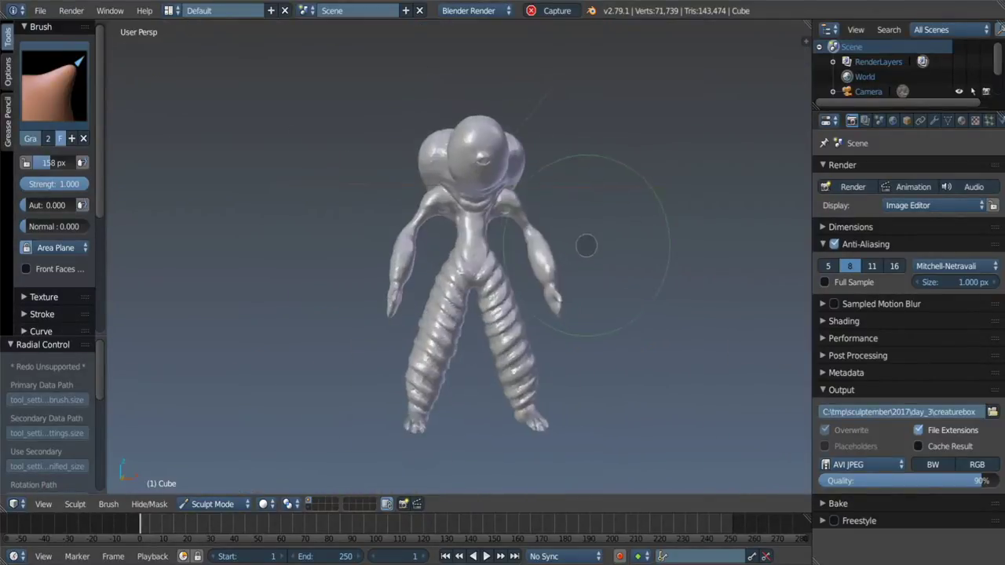
pyautogui.moveTo(486, 227); pyautogui.dragTo(482, 218, button='middle')
pyautogui.scroll(5, 482, 217)
pyautogui.scroll(-2, 514, 259)
pyautogui.press('s')
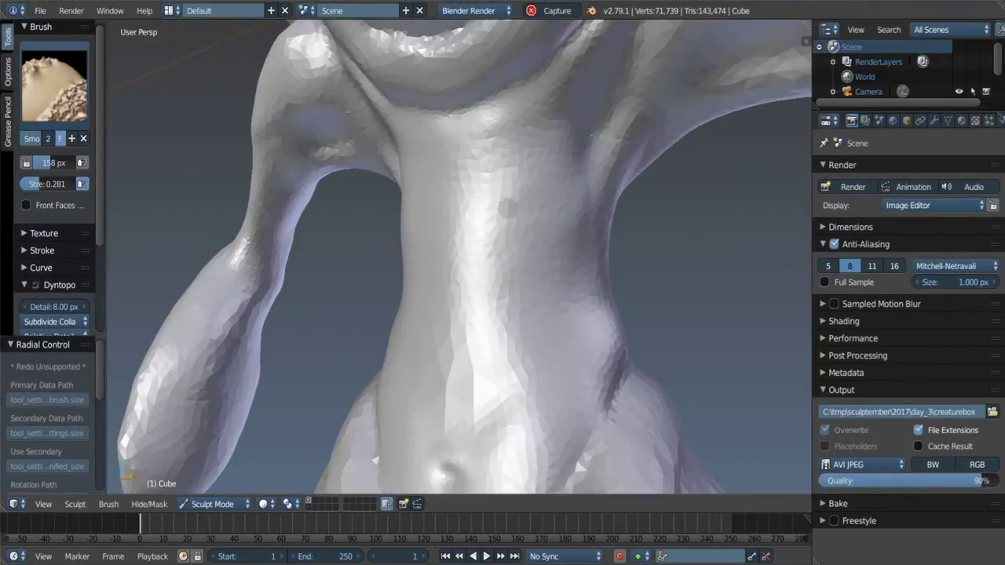
pyautogui.press('g')
pyautogui.scroll(-5, 615, 173)
pyautogui.moveTo(615, 174)
pyautogui.mouseDown(button='middle')
pyautogui.moveTo(565, 236)
pyautogui.moveTo(518, 250)
pyautogui.moveTo(393, 254)
pyautogui.moveTo(540, 228)
pyautogui.moveTo(530, 237)
pyautogui.mouseUp(button='middle')
pyautogui.scroll(-2, 565, 235)
pyautogui.scroll(3, 530, 237)
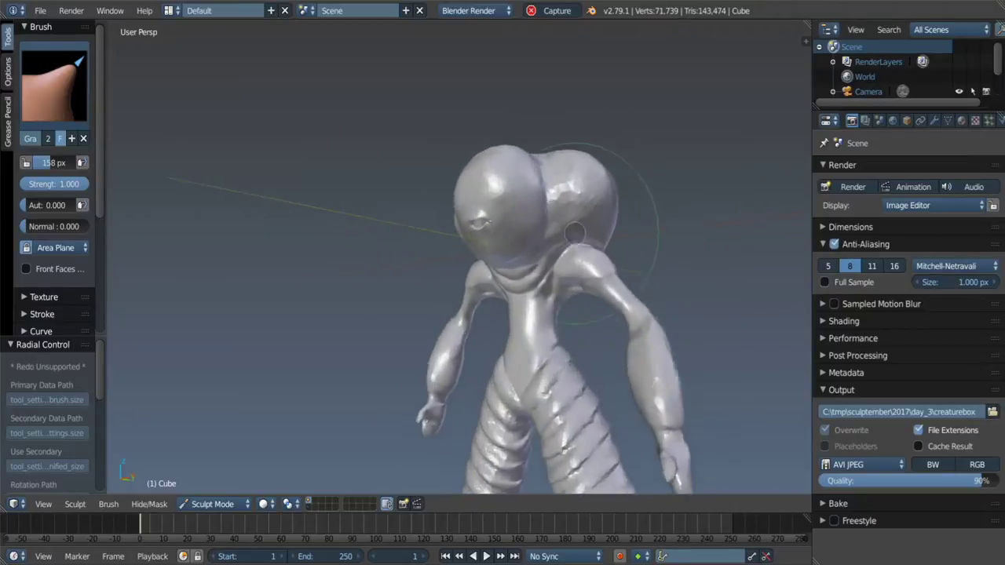
pyautogui.scroll(4, 530, 237)
pyautogui.scroll(2, 531, 237)
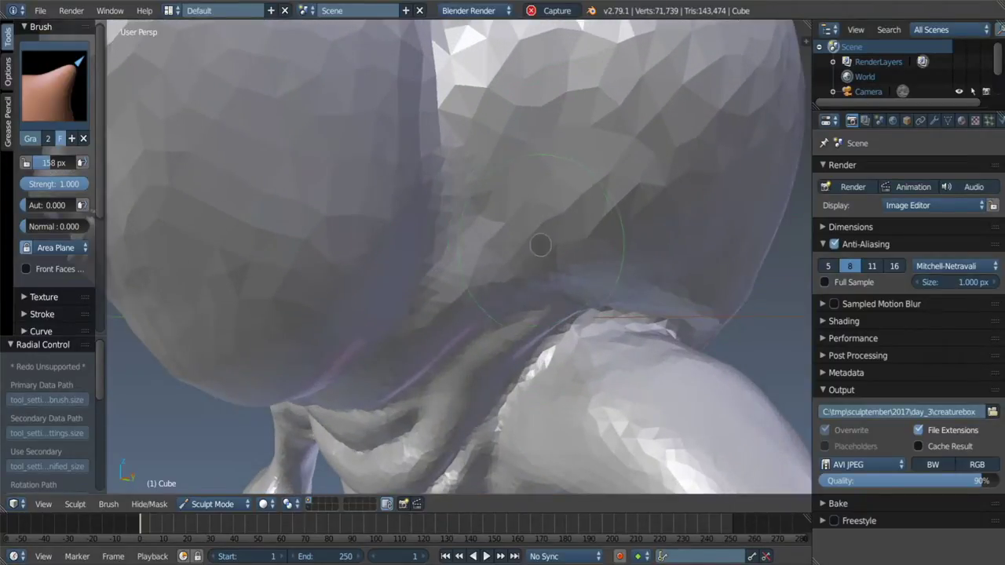
pyautogui.click(523, 266)
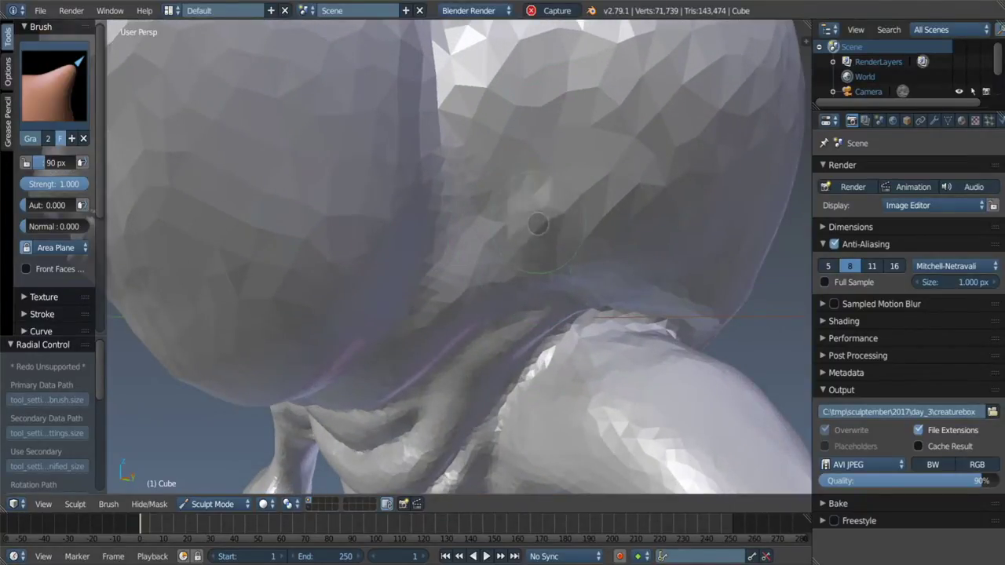
# Step: Orbit to a new angle on the head and tug its surface with Grab near the socket
pyautogui.moveTo(532, 208); pyautogui.dragTo(505, 214, button='middle')
pyautogui.press('c')
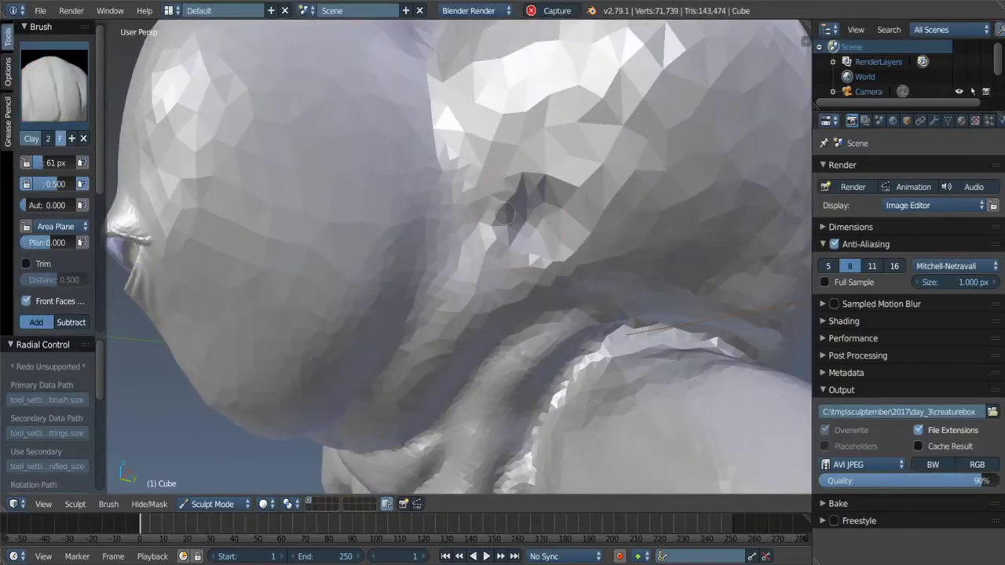
pyautogui.press('s')
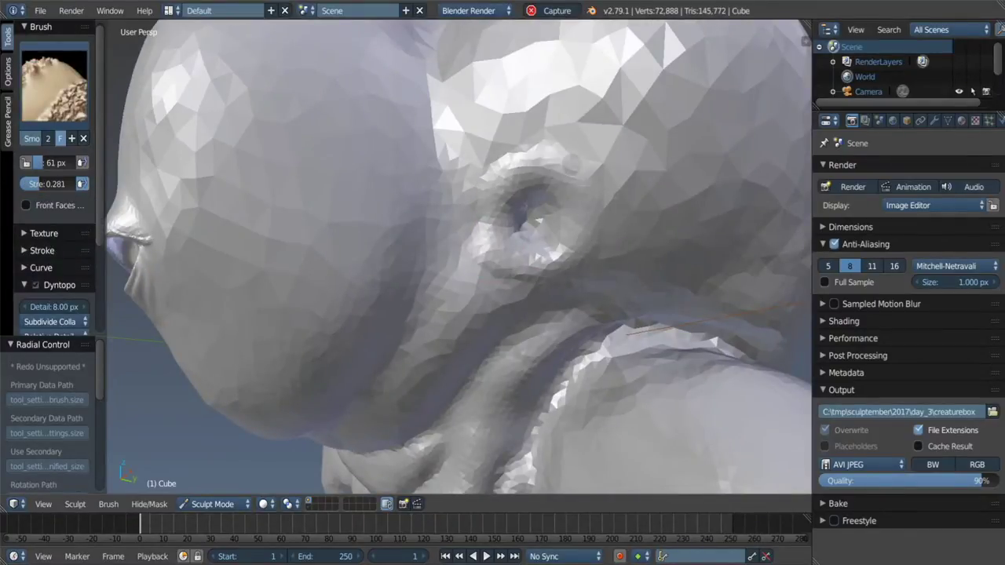
pyautogui.press('c')
pyautogui.scroll(-10, 528, 201)
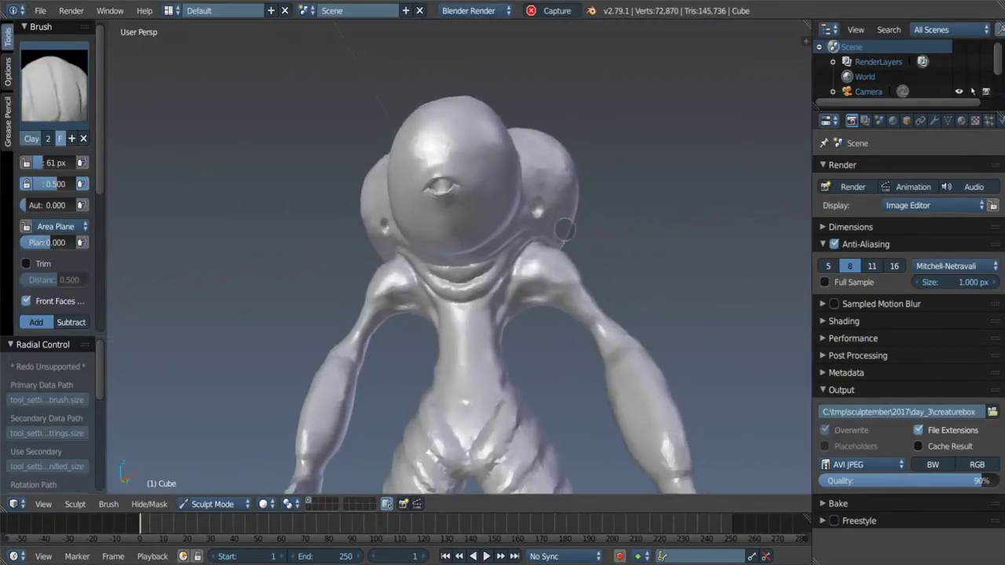
pyautogui.moveTo(527, 201)
pyautogui.mouseDown(button='middle')
pyautogui.moveTo(585, 208)
pyautogui.moveTo(534, 219)
pyautogui.mouseUp(button='middle')
pyautogui.scroll(8, 527, 206)
pyautogui.press('g')
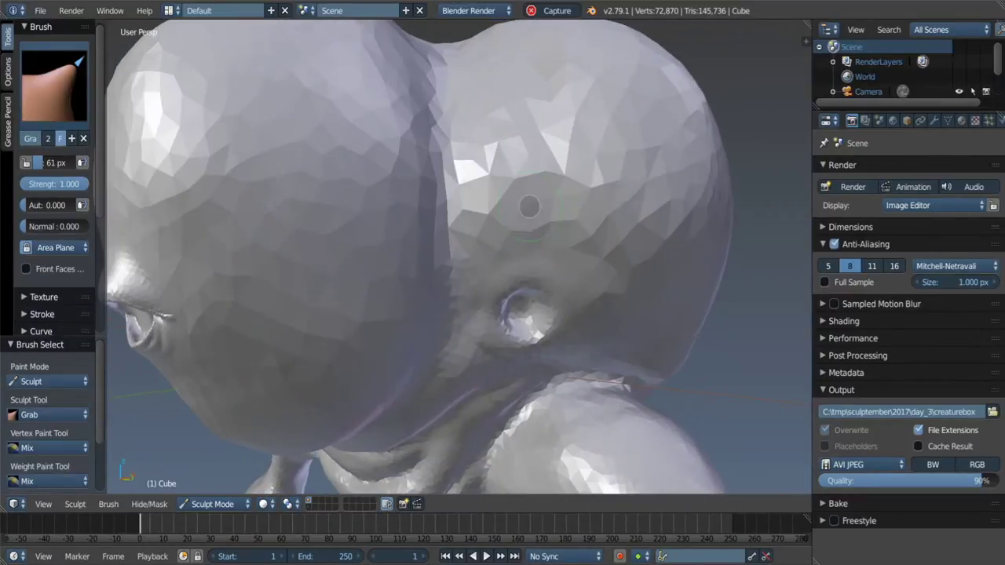
pyautogui.moveTo(539, 191); pyautogui.dragTo(522, 202)
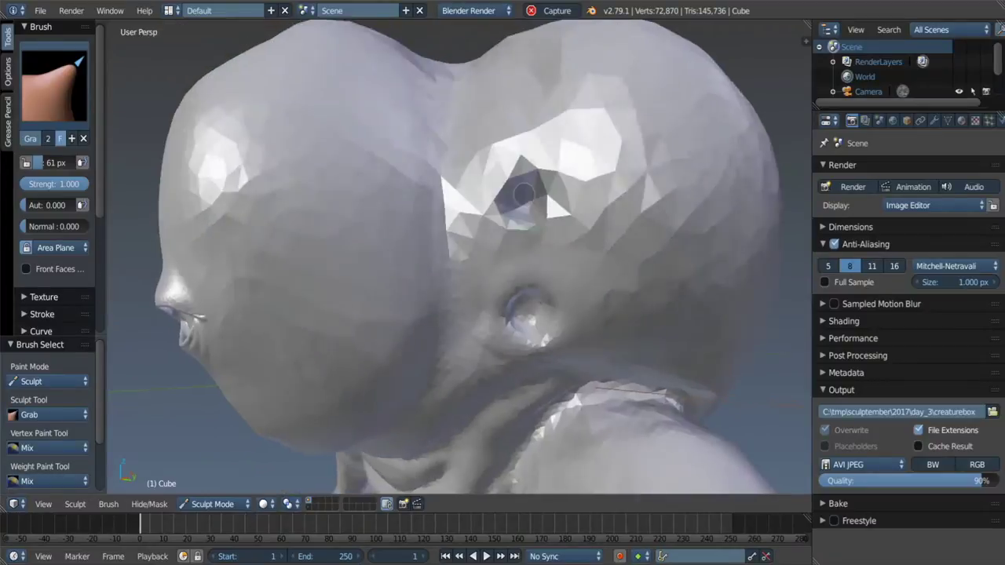
# Step: Build a new round socket into the head with Clay, then smooth it
pyautogui.press('c')
pyautogui.moveTo(514, 193); pyautogui.dragTo(519, 206, button='middle')
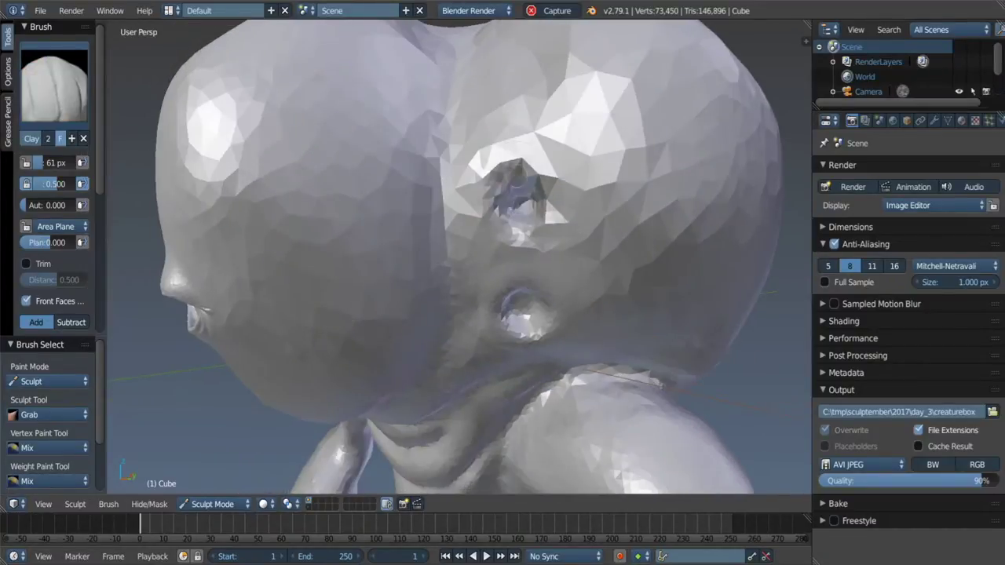
pyautogui.press('s')
pyautogui.moveTo(519, 205); pyautogui.dragTo(524, 230)
pyautogui.press('c')
# Step: Raise a clay ridge around the socket rim, including its upper-left edge, then view the whole creature
pyautogui.moveTo(518, 192); pyautogui.dragTo(500, 203, button='middle')
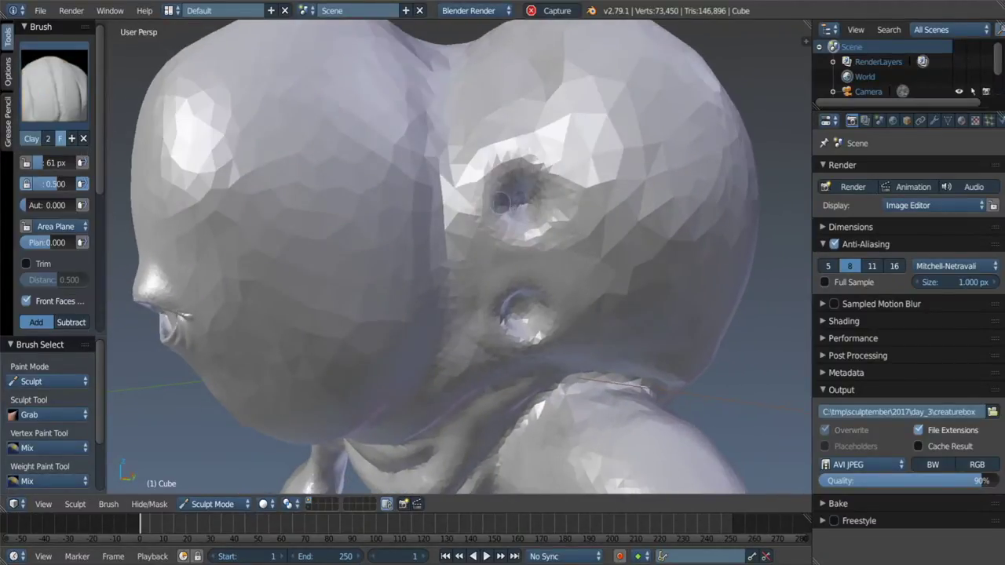
pyautogui.scroll(4, 506, 206)
pyautogui.scroll(4, 506, 206)
pyautogui.press('f')
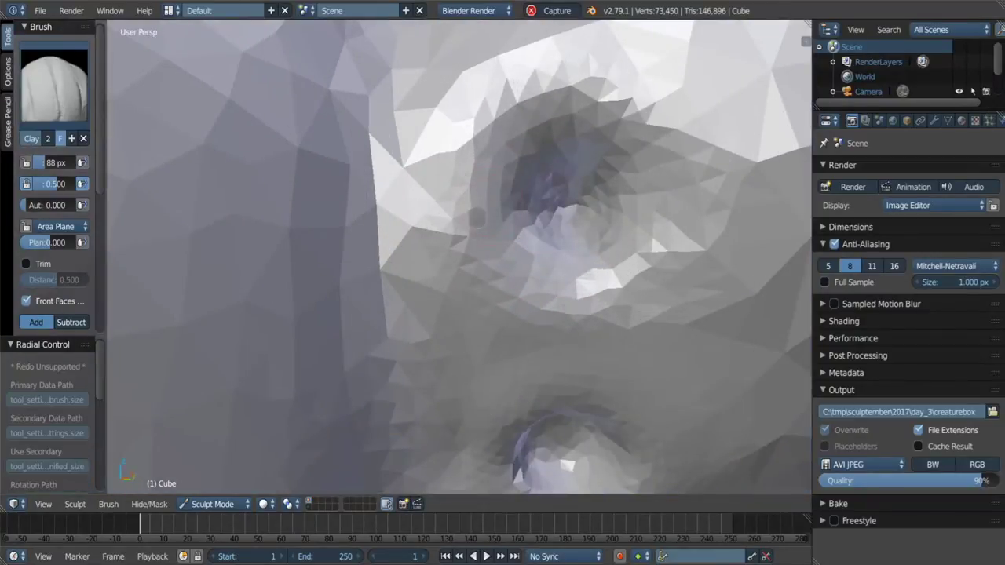
pyautogui.moveTo(652, 263); pyautogui.dragTo(463, 224)
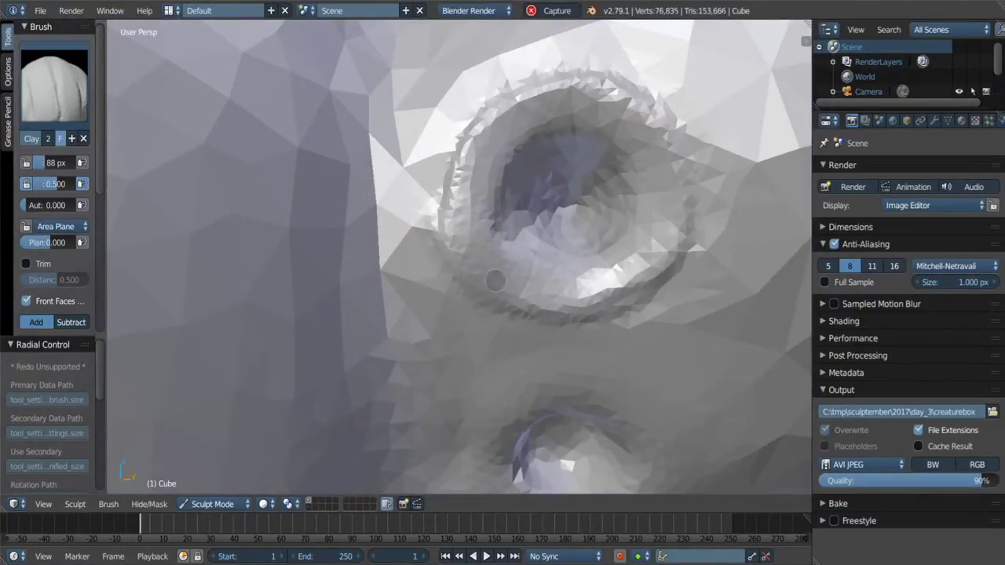
pyautogui.moveTo(459, 173); pyautogui.dragTo(493, 88)
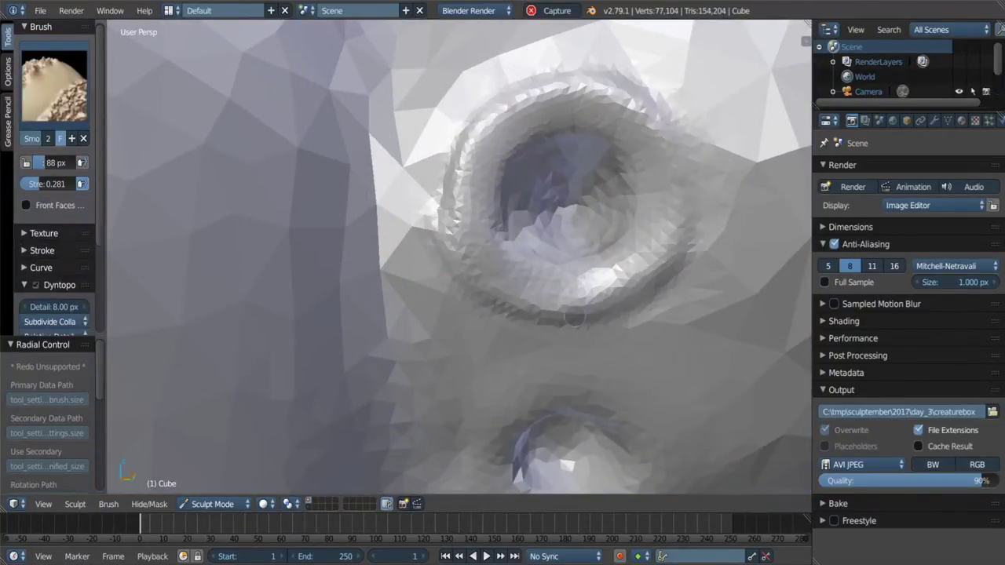
pyautogui.press('s')
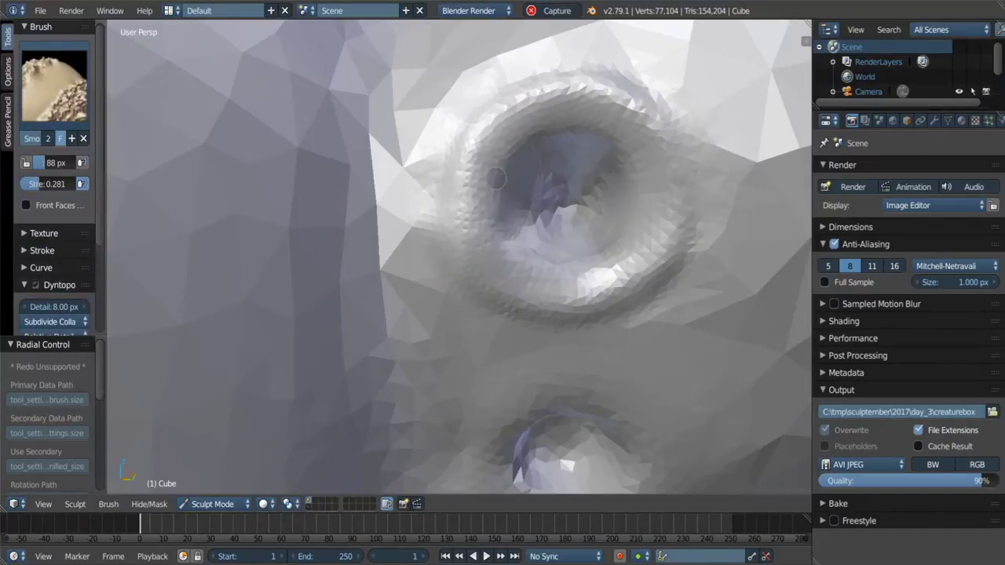
pyautogui.press('c')
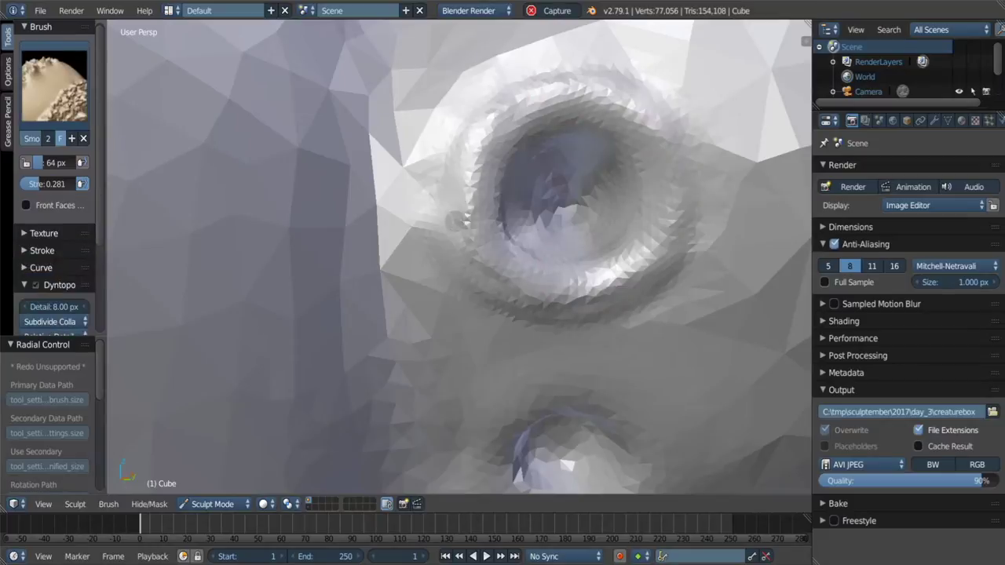
pyautogui.press('Home')
pyautogui.moveTo(610, 207)
pyautogui.mouseDown(button='middle')
pyautogui.moveTo(557, 143)
pyautogui.moveTo(552, 154)
pyautogui.mouseUp(button='middle')
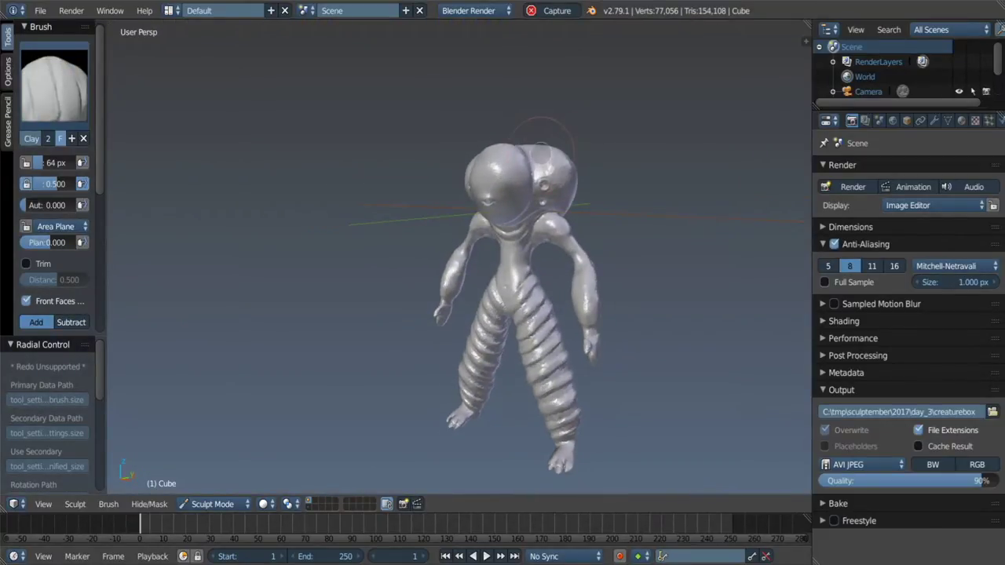
# Step: Sink a small hole above the eye socket with the Draw brush, undoing one stroke
pyautogui.scroll(8, 561, 151)
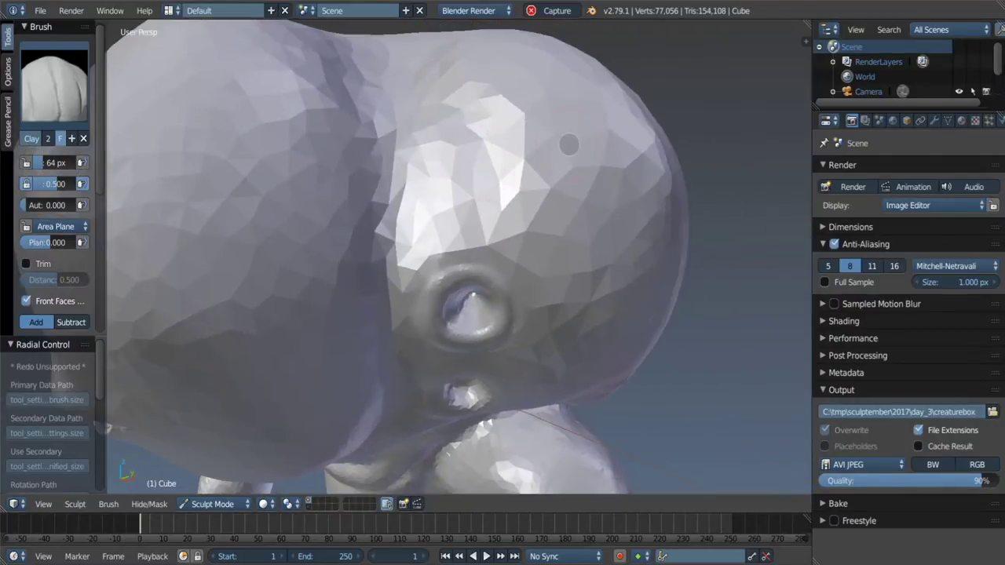
pyautogui.moveTo(568, 144); pyautogui.dragTo(486, 160, button='middle')
pyautogui.press('g')
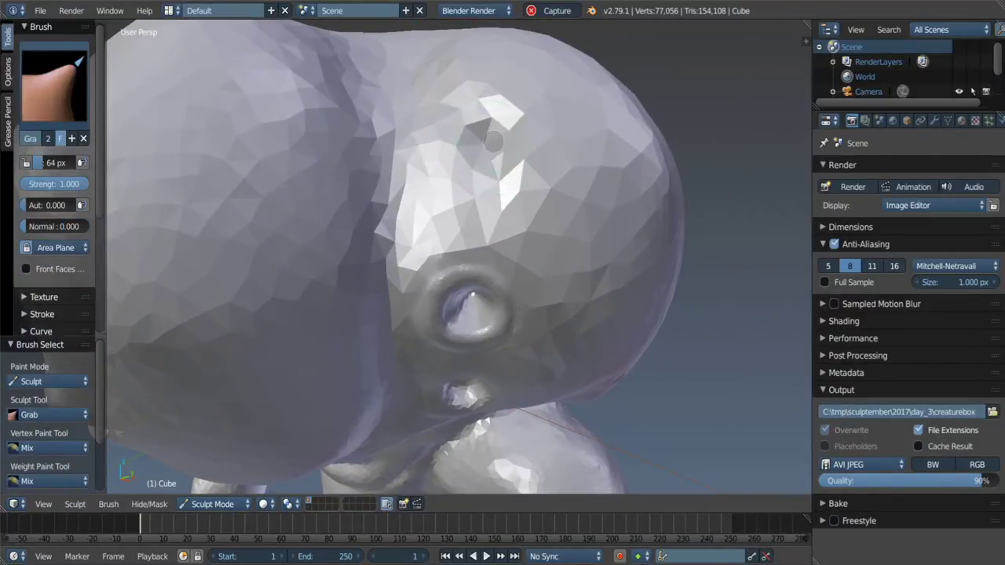
pyautogui.moveTo(500, 151); pyautogui.dragTo(500, 155, button='middle')
pyautogui.press('c')
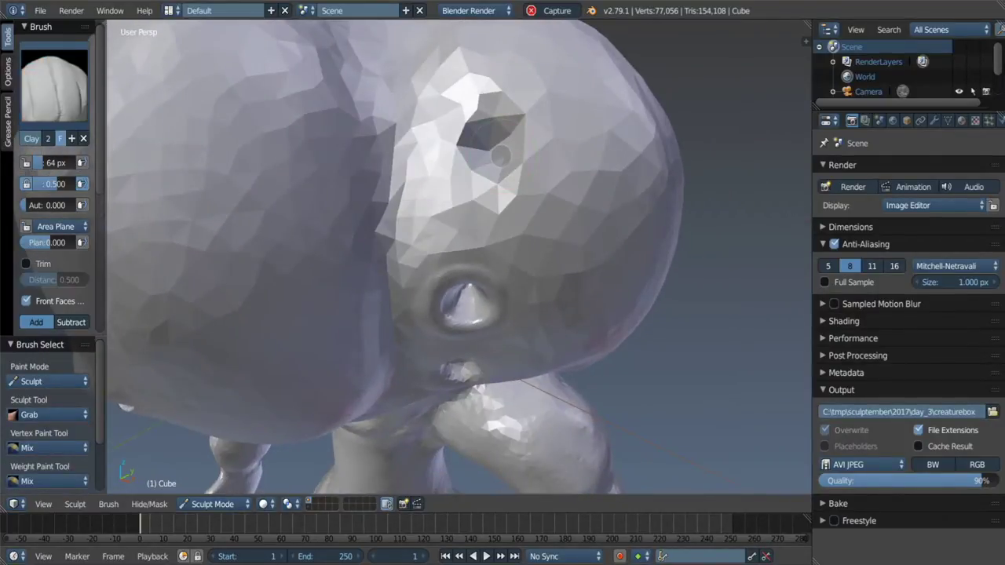
pyautogui.press('d')
pyautogui.moveTo(475, 130); pyautogui.dragTo(495, 141)
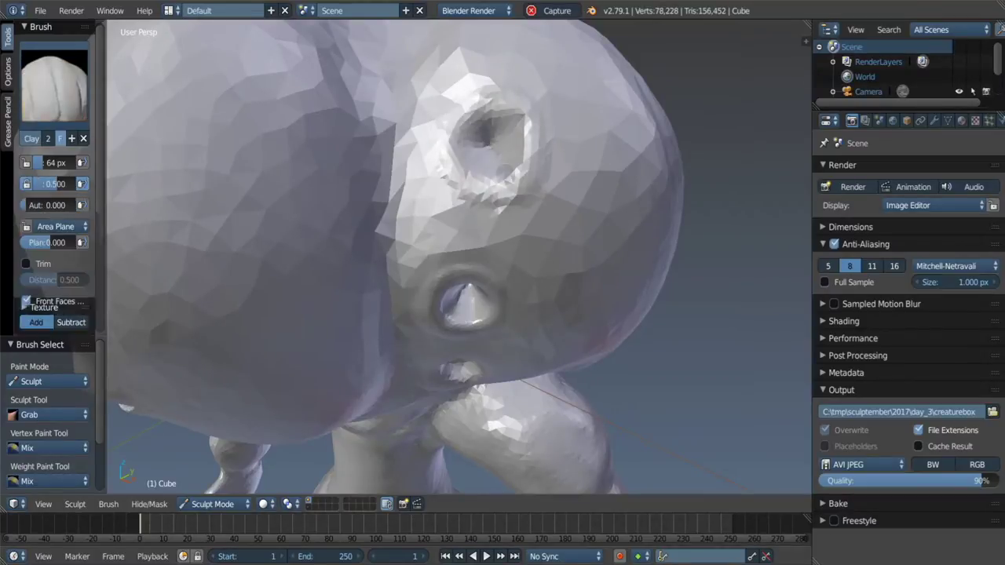
pyautogui.moveTo(486, 142); pyautogui.dragTo(488, 146, button='middle')
pyautogui.hotkey('ctrl', 'z')
# Step: Zoom in on the head and shrink the brush radius to 37 px
pyautogui.scroll(-8, 556, 144)
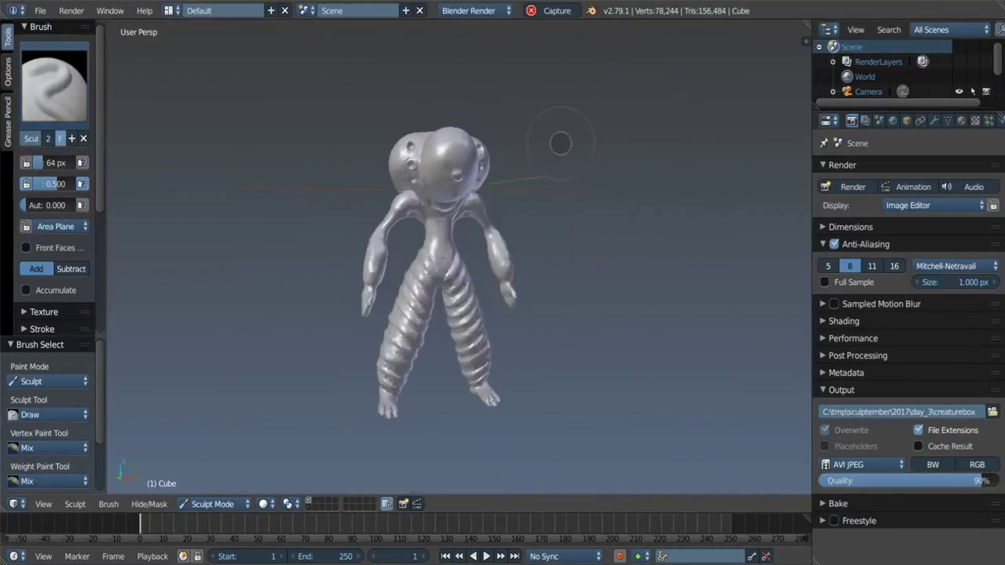
pyautogui.moveTo(556, 143); pyautogui.dragTo(534, 173, button='middle')
pyautogui.scroll(4, 517, 196)
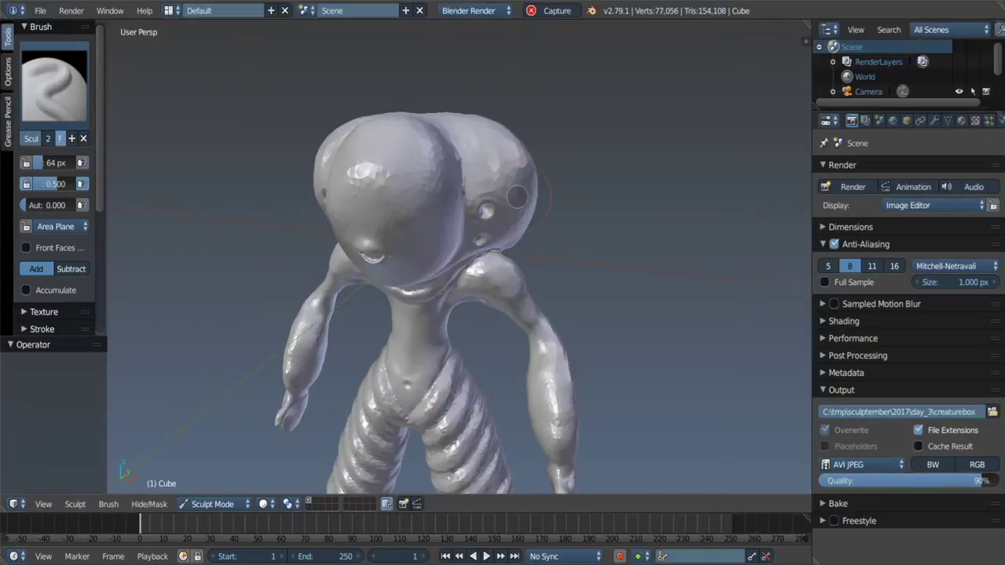
pyautogui.scroll(1, 516, 197)
pyautogui.scroll(3, 516, 196)
pyautogui.scroll(3, 516, 196)
pyautogui.press('f')
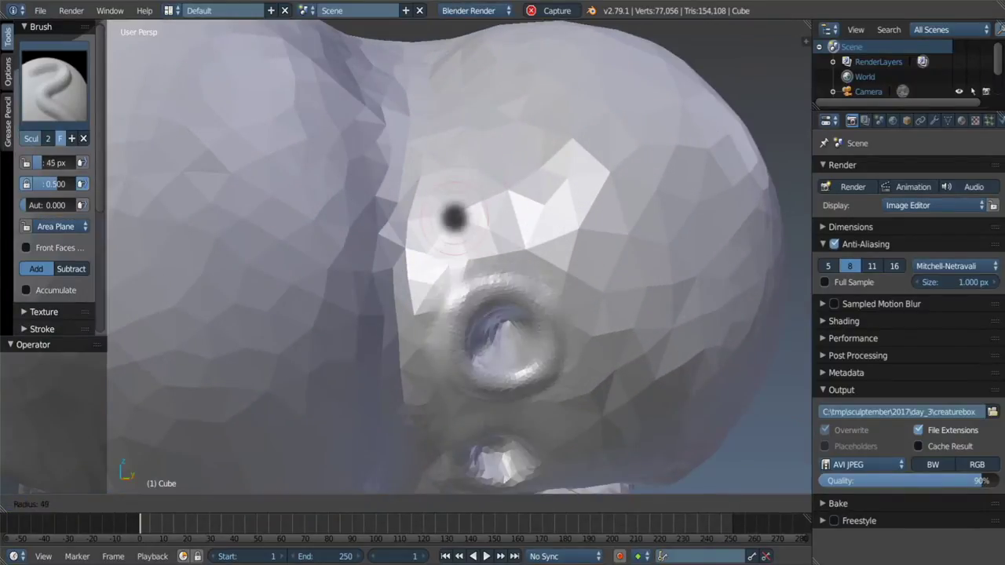
pyautogui.click(471, 210)
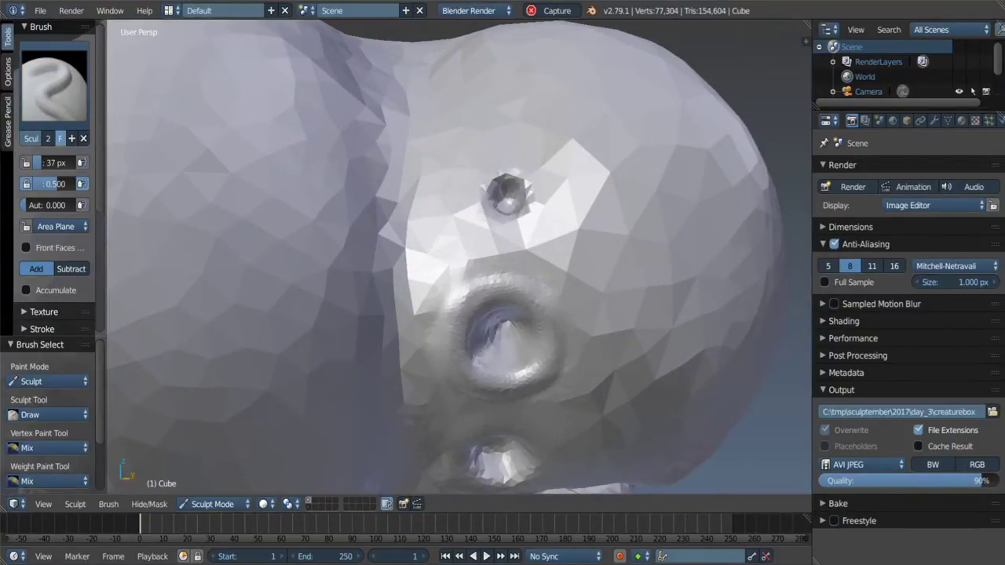
# Step: Dab clay beside the upper hole and resize the brush to 50 px
pyautogui.moveTo(507, 192); pyautogui.dragTo(506, 193, button='middle')
pyautogui.press('c')
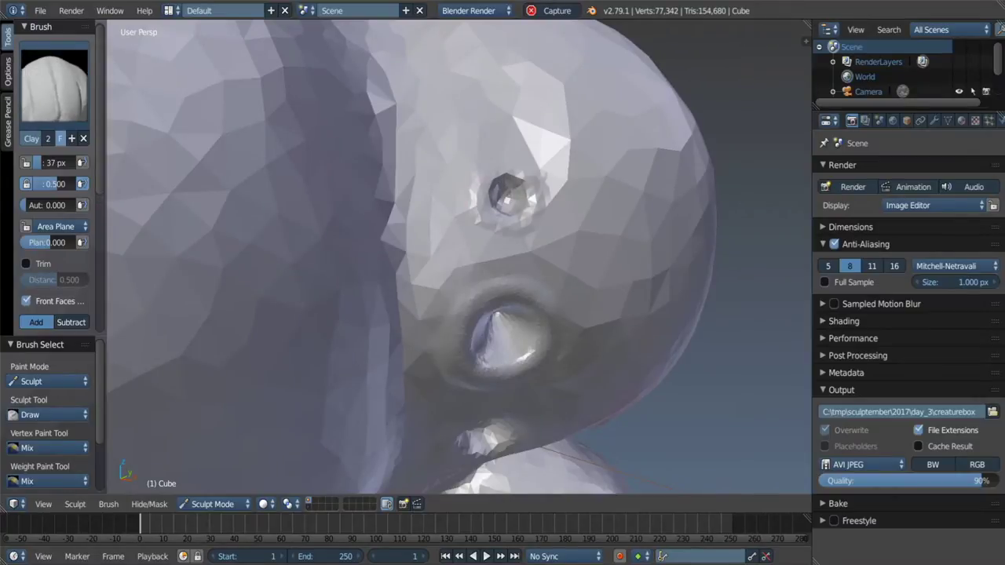
pyautogui.moveTo(506, 192); pyautogui.dragTo(508, 189, button='middle')
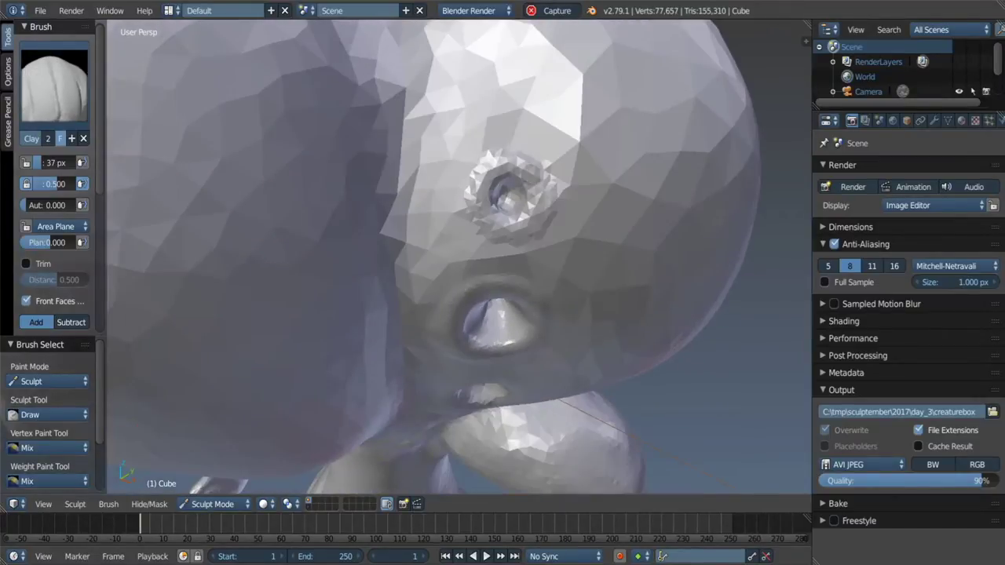
pyautogui.click(506, 192)
pyautogui.press('s')
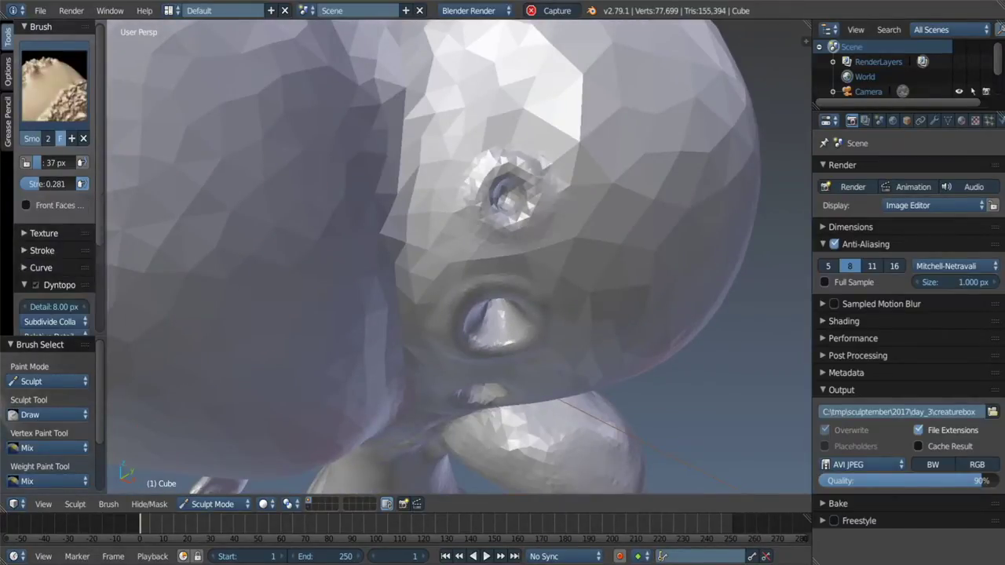
pyautogui.press('c')
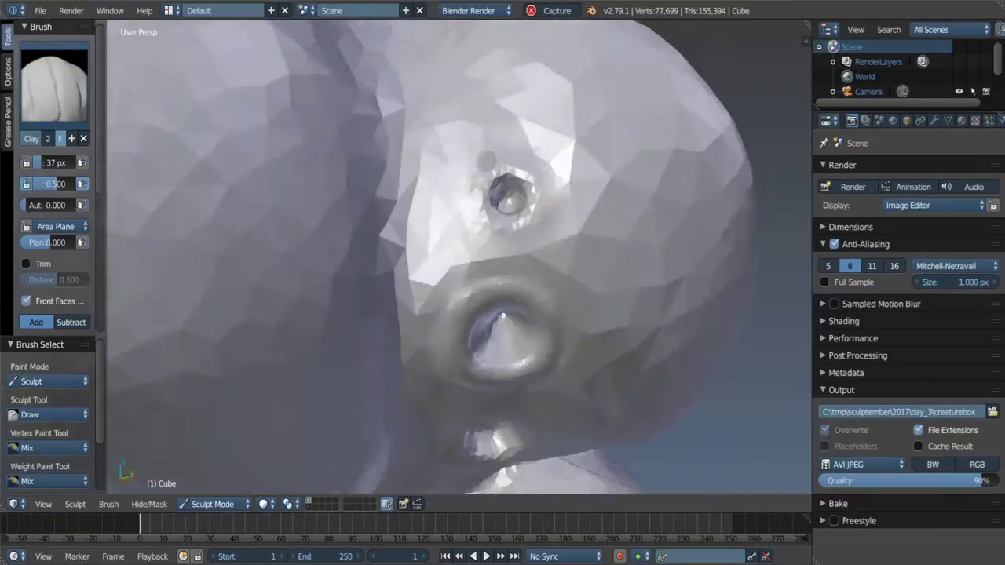
pyautogui.press('f')
pyautogui.scroll(2, 502, 196)
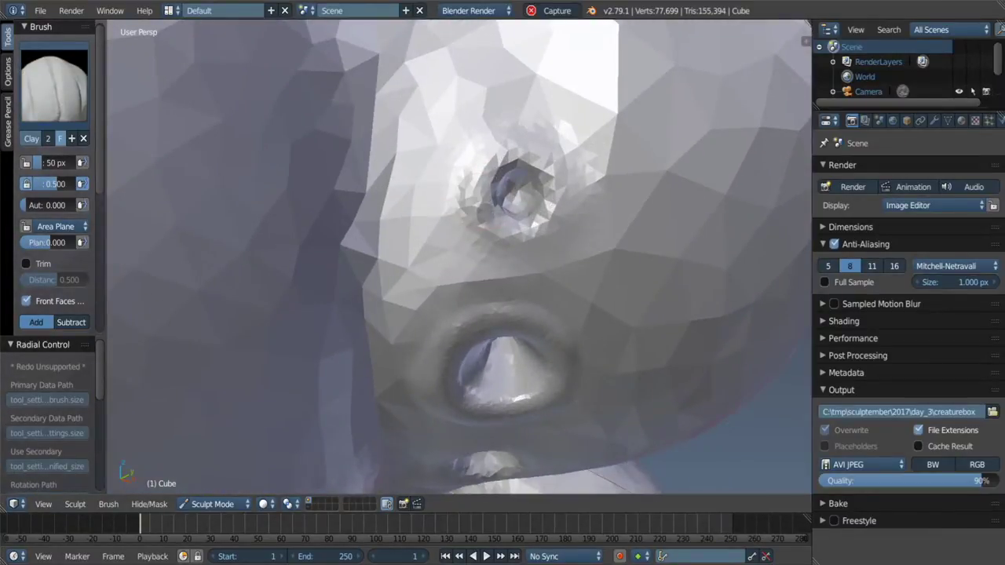
# Step: Smooth and reshape the rim around the upper hole, checking it from below
pyautogui.press('s')
pyautogui.moveTo(541, 157); pyautogui.dragTo(558, 235)
pyautogui.press('c')
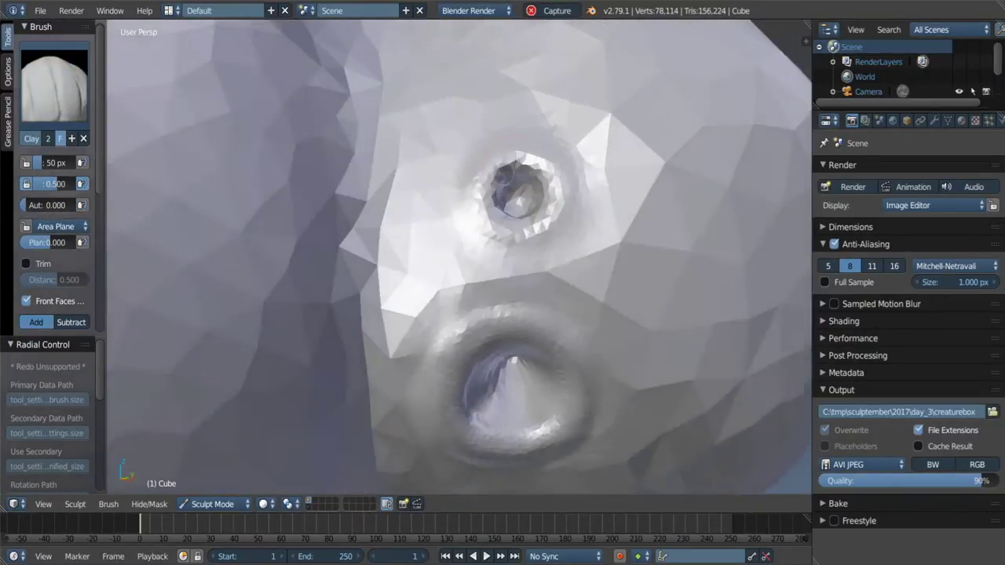
pyautogui.scroll(-6, 459, 259)
pyautogui.moveTo(459, 259); pyautogui.dragTo(502, 236, button='middle')
pyautogui.scroll(6, 460, 259)
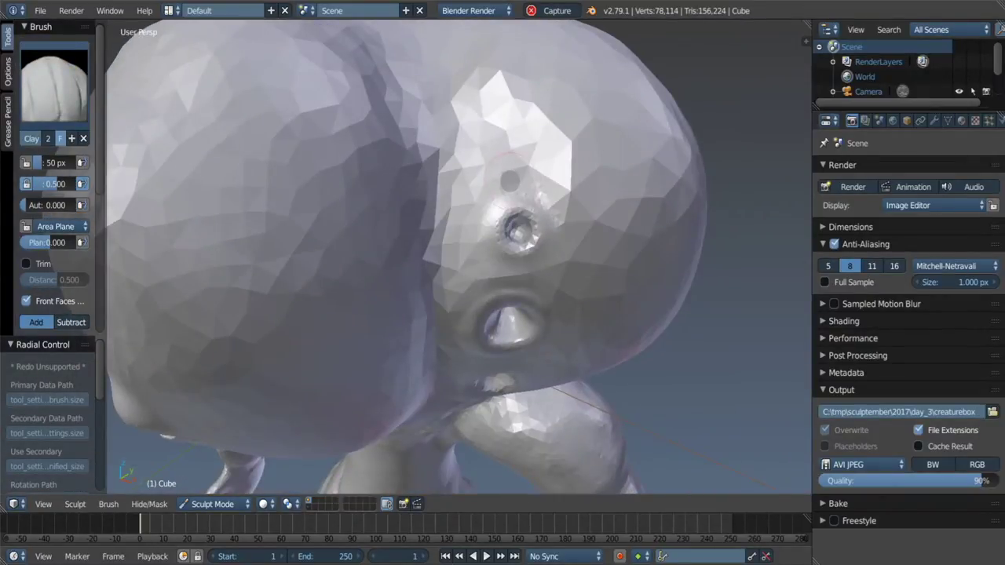
pyautogui.moveTo(510, 180); pyautogui.dragTo(507, 225, button='middle')
# Step: Enlarge the Clay brush radius to 82 px
pyautogui.press('x')
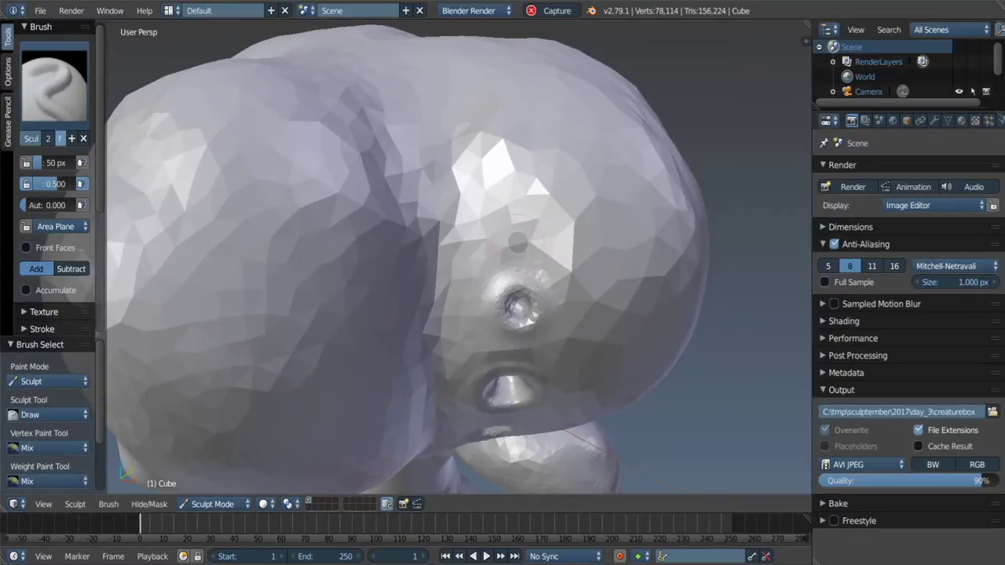
pyautogui.scroll(2, 518, 244)
pyautogui.scroll(2, 519, 238)
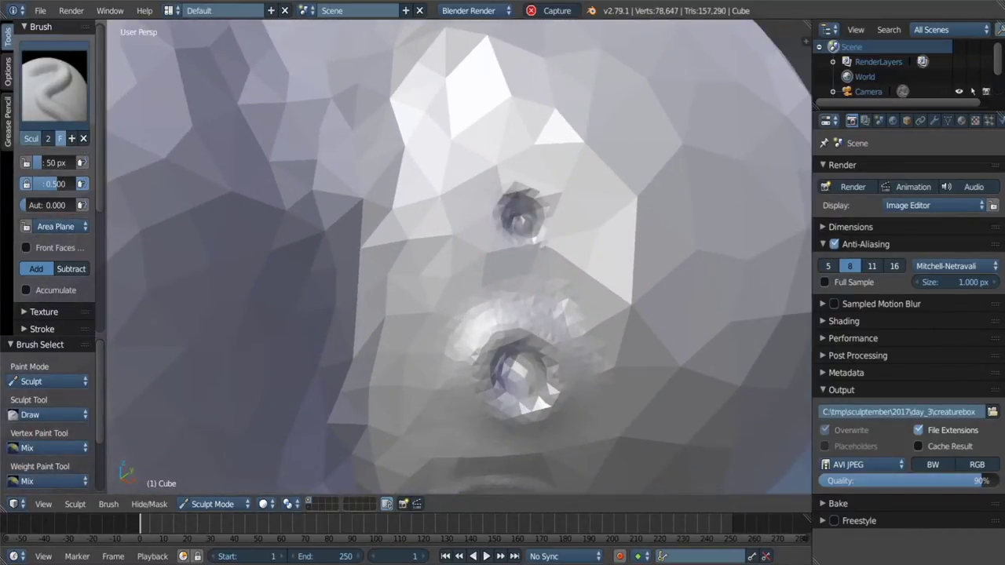
pyautogui.press('c')
pyautogui.press('f')
pyautogui.click(514, 216)
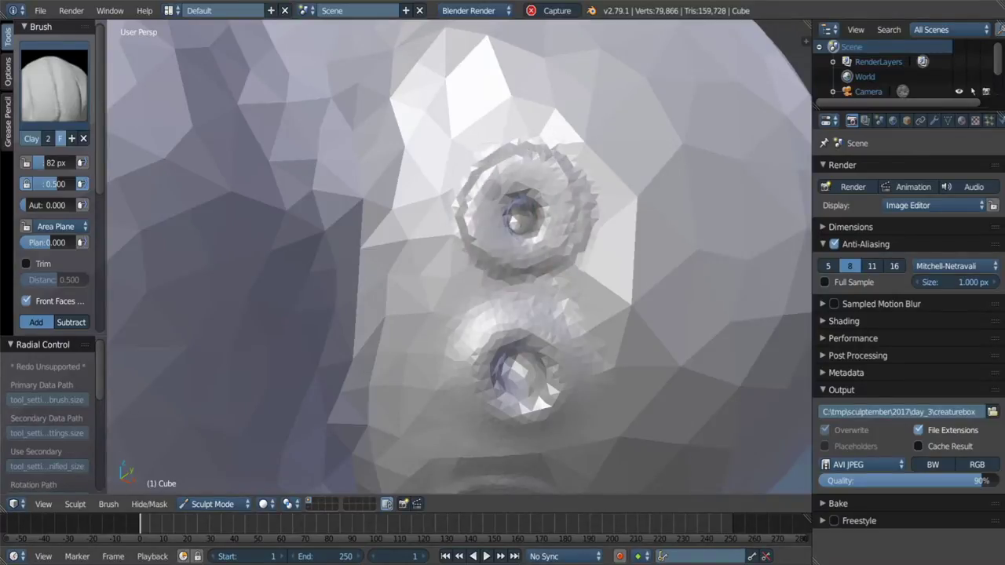
# Step: Frame the creature and zoom in close on the head
pyautogui.press('s')
pyautogui.press('c')
pyautogui.press('Home')
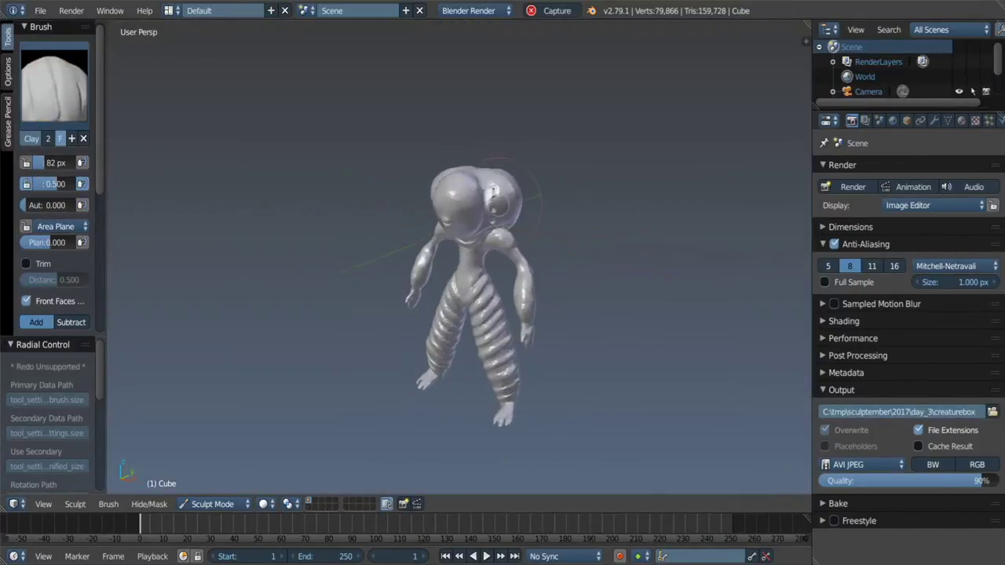
pyautogui.moveTo(510, 168)
pyautogui.mouseDown(button='middle')
pyautogui.moveTo(520, 162)
pyautogui.moveTo(504, 174)
pyautogui.mouseUp(button='middle')
pyautogui.scroll(2, 502, 175)
pyautogui.scroll(2, 502, 174)
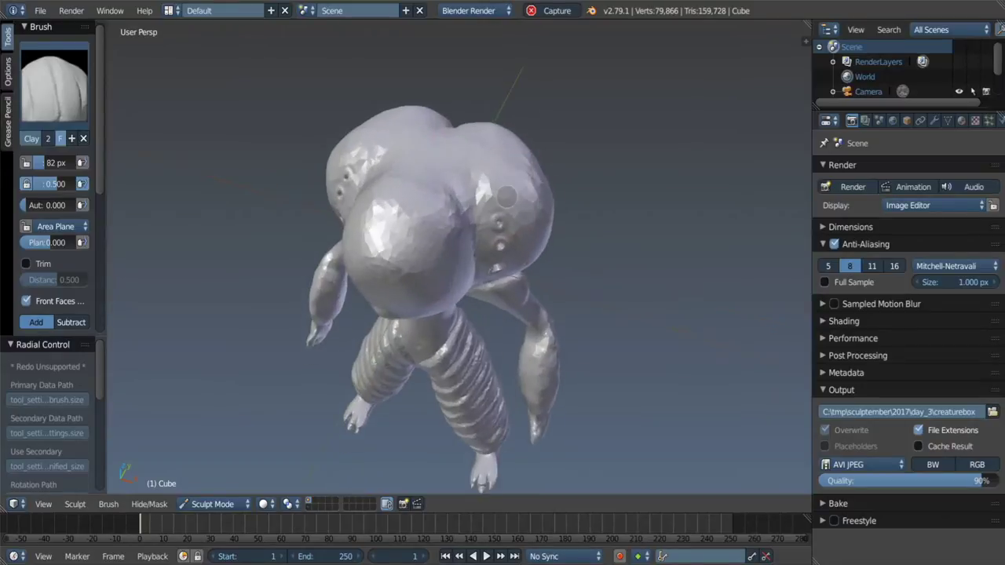
pyautogui.scroll(3, 503, 174)
pyautogui.scroll(3, 502, 175)
pyautogui.scroll(2, 496, 187)
pyautogui.moveTo(482, 206); pyautogui.dragTo(467, 228, button='middle')
pyautogui.scroll(2, 479, 216)
pyautogui.scroll(1, 469, 208)
# Step: Stamp small pits across the head with the Draw brush, viewing it from the side, below and above
pyautogui.press('x')
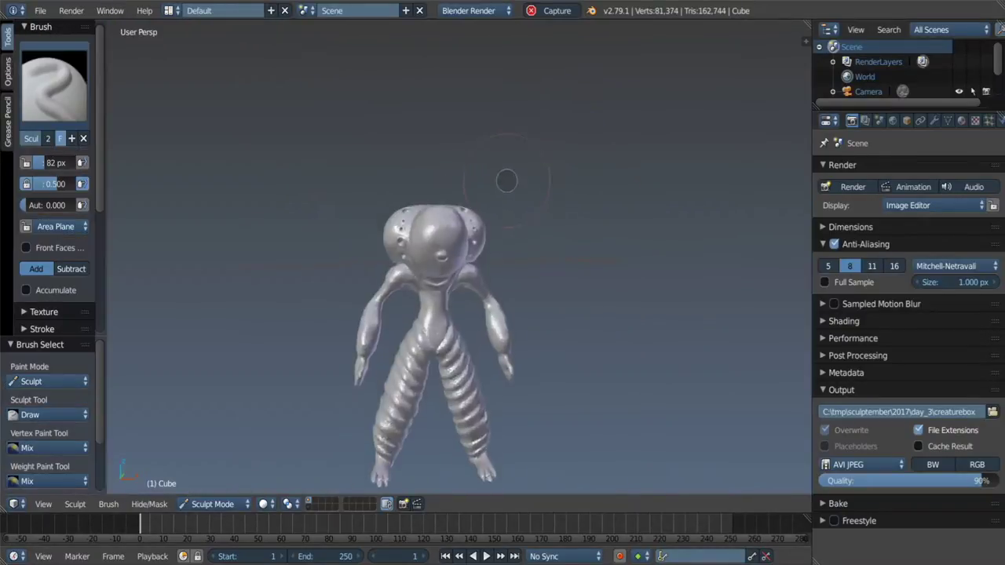
pyautogui.scroll(5, 490, 251)
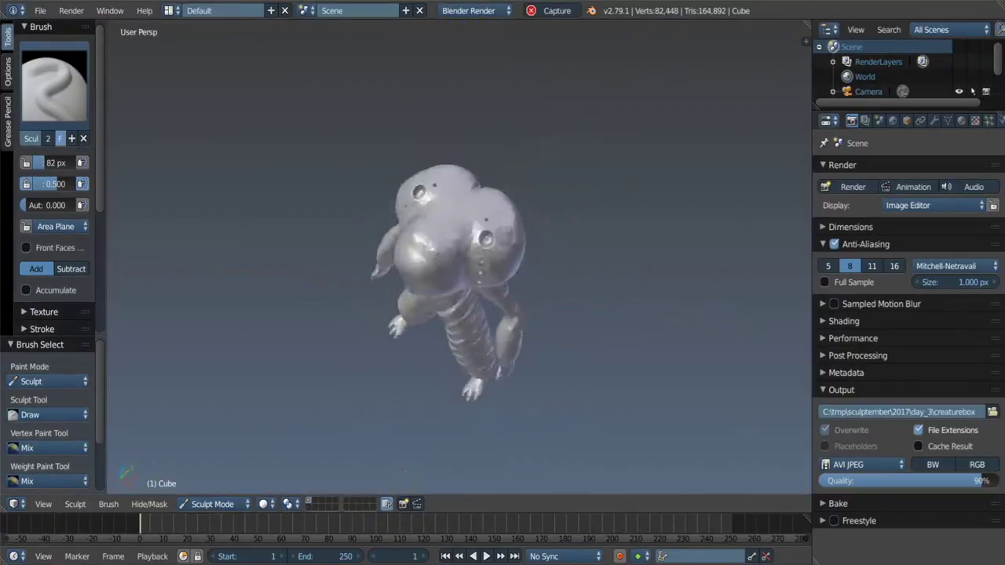
pyautogui.moveTo(536, 143)
pyautogui.mouseDown(button='middle')
pyautogui.moveTo(513, 213)
pyautogui.moveTo(468, 214)
pyautogui.moveTo(471, 267)
pyautogui.moveTo(448, 259)
pyautogui.moveTo(463, 236)
pyautogui.mouseUp(button='middle')
pyautogui.scroll(4, 486, 143)
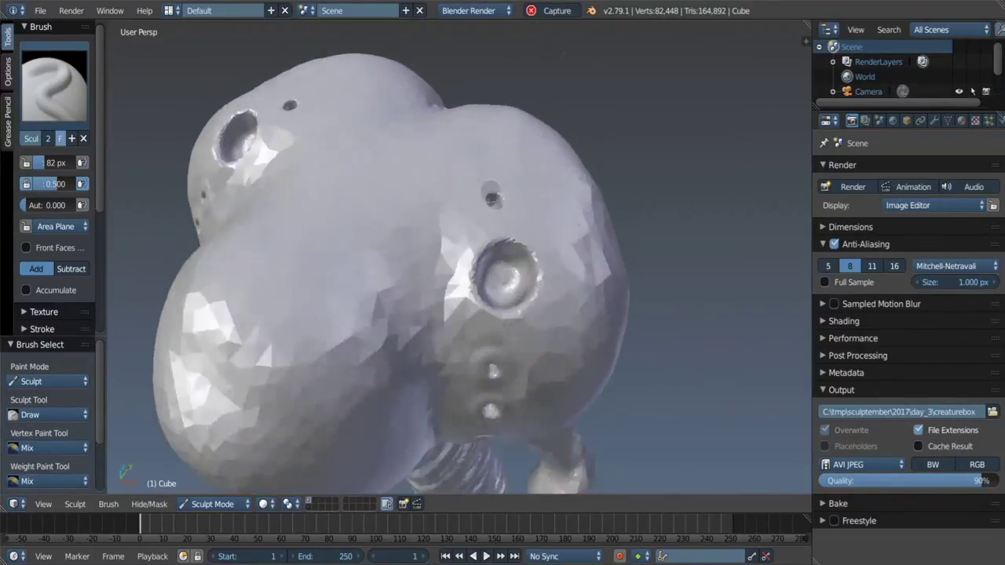
pyautogui.moveTo(487, 143); pyautogui.dragTo(495, 165, button='middle')
pyautogui.scroll(4, 496, 173)
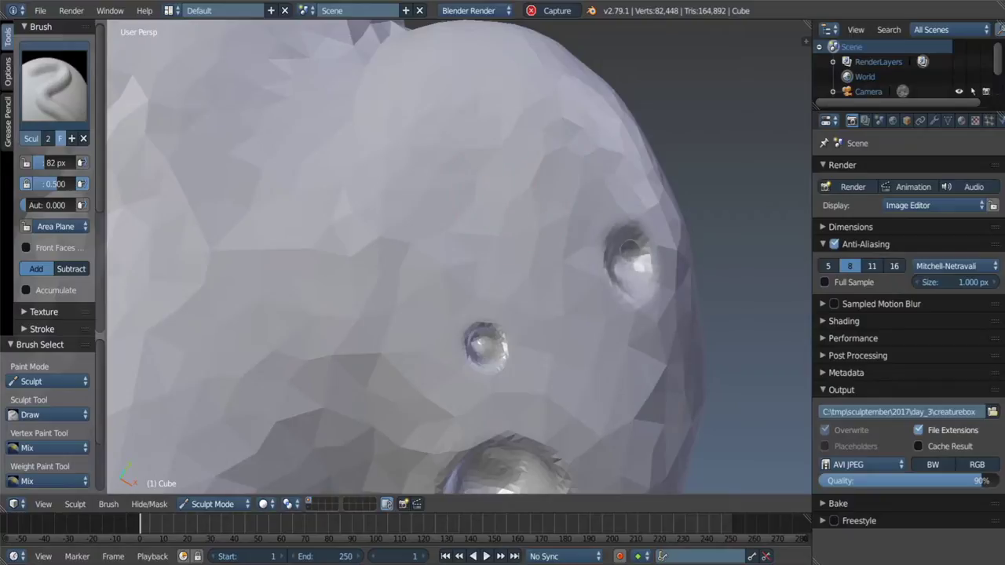
pyautogui.moveTo(496, 173)
pyautogui.mouseDown(button='middle')
pyautogui.moveTo(502, 204)
pyautogui.moveTo(487, 220)
pyautogui.mouseUp(button='middle')
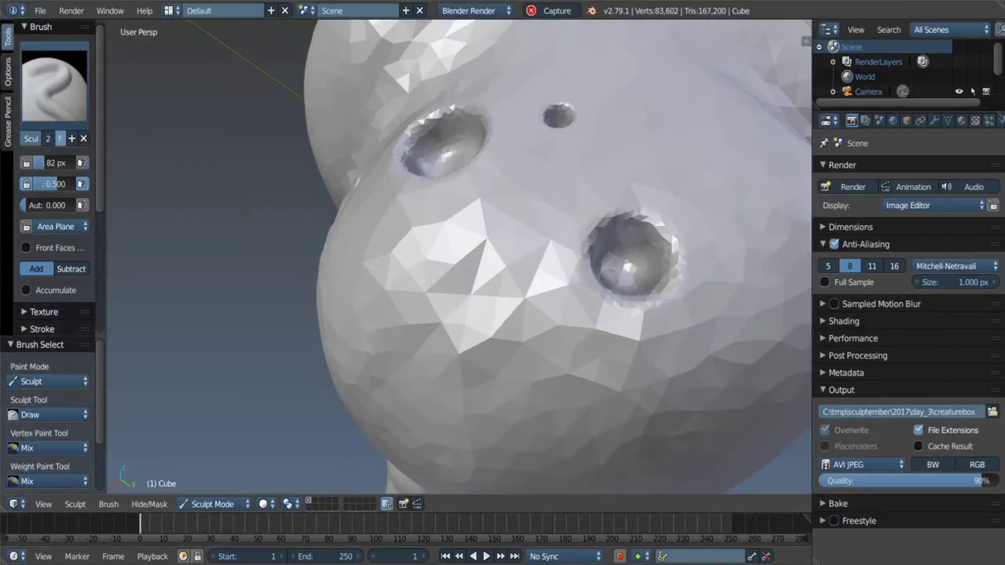
pyautogui.scroll(-2, 549, 259)
pyautogui.scroll(-3, 550, 259)
pyautogui.moveTo(659, 235)
pyautogui.mouseDown(button='middle')
pyautogui.moveTo(681, 206)
pyautogui.moveTo(667, 283)
pyautogui.mouseUp(button='middle')
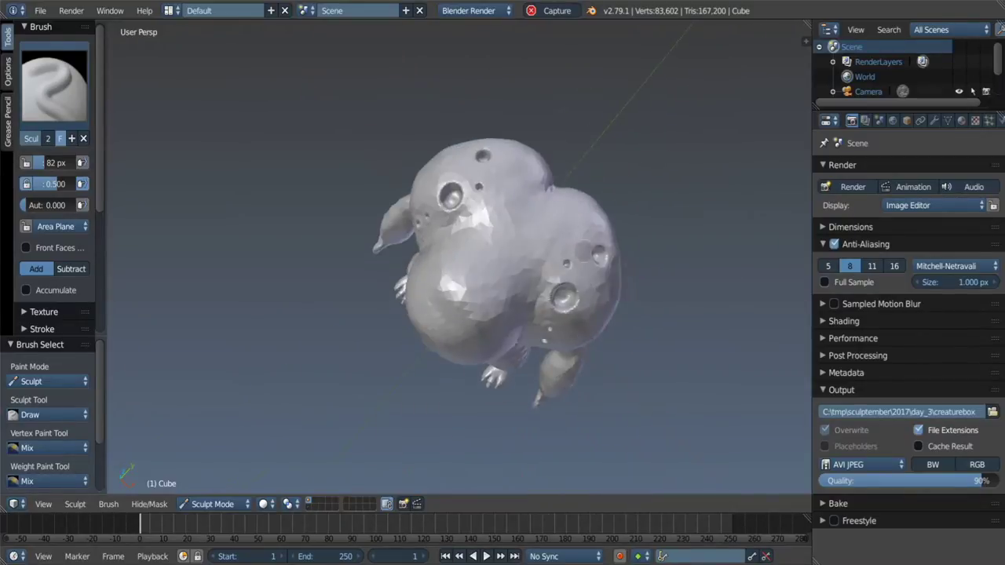
pyautogui.scroll(4, 578, 201)
pyautogui.scroll(1, 578, 201)
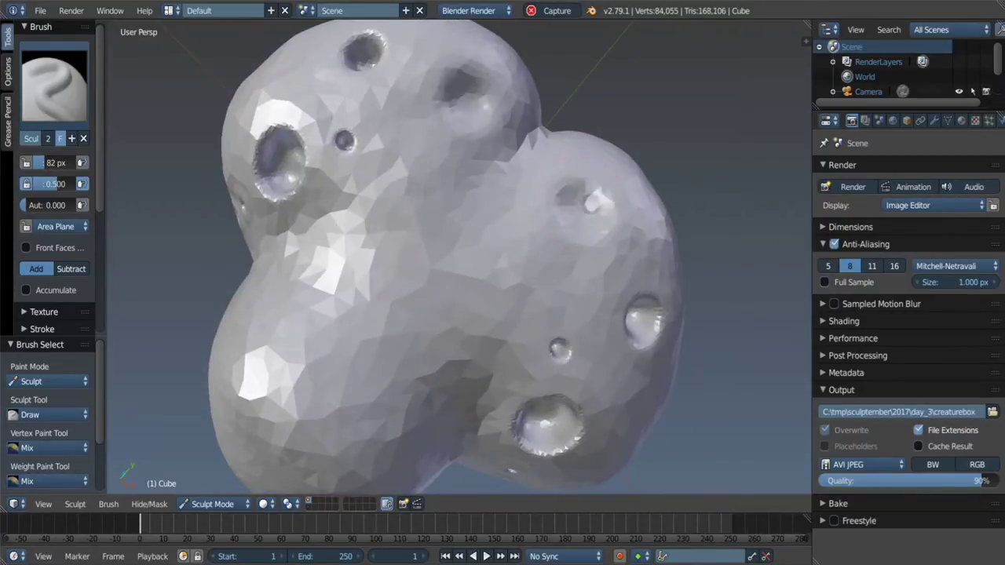
pyautogui.scroll(-3, 614, 180)
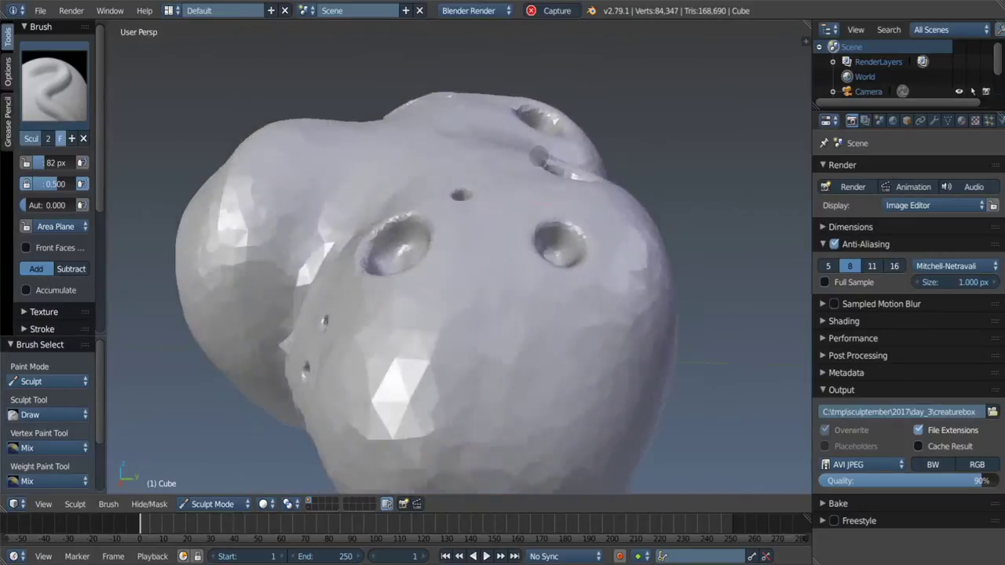
pyautogui.moveTo(615, 179)
pyautogui.mouseDown(button='middle')
pyautogui.moveTo(640, 164)
pyautogui.moveTo(631, 190)
pyautogui.moveTo(579, 195)
pyautogui.moveTo(547, 310)
pyautogui.moveTo(678, 376)
pyautogui.moveTo(714, 370)
pyautogui.mouseUp(button='middle')
# Step: Switch to the Clay brush, resize it to 128 px, and orbit to a side view of the arm
pyautogui.scroll(5, 547, 310)
pyautogui.scroll(3, 565, 314)
pyautogui.press('c')
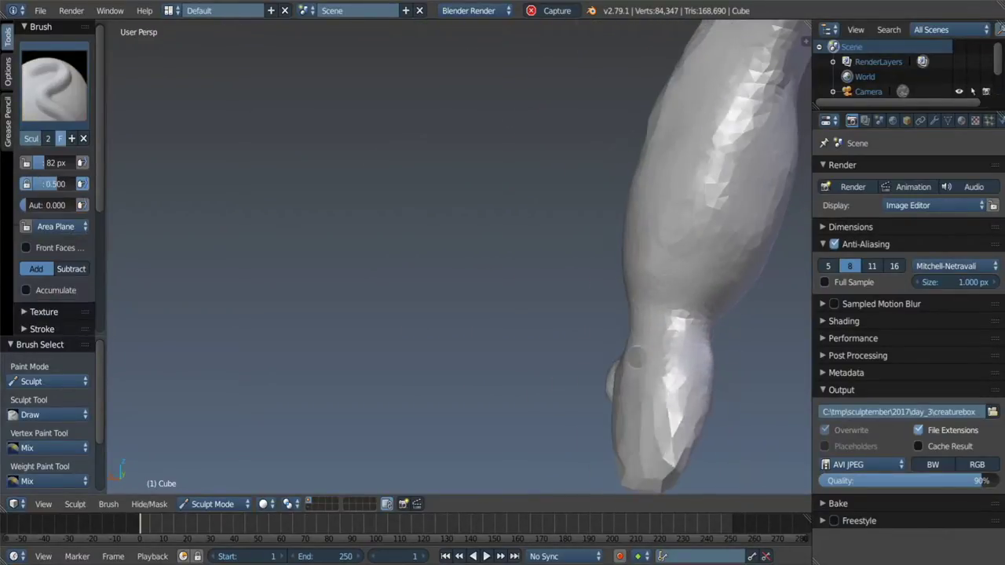
pyautogui.moveTo(707, 297); pyautogui.dragTo(576, 339, button='middle')
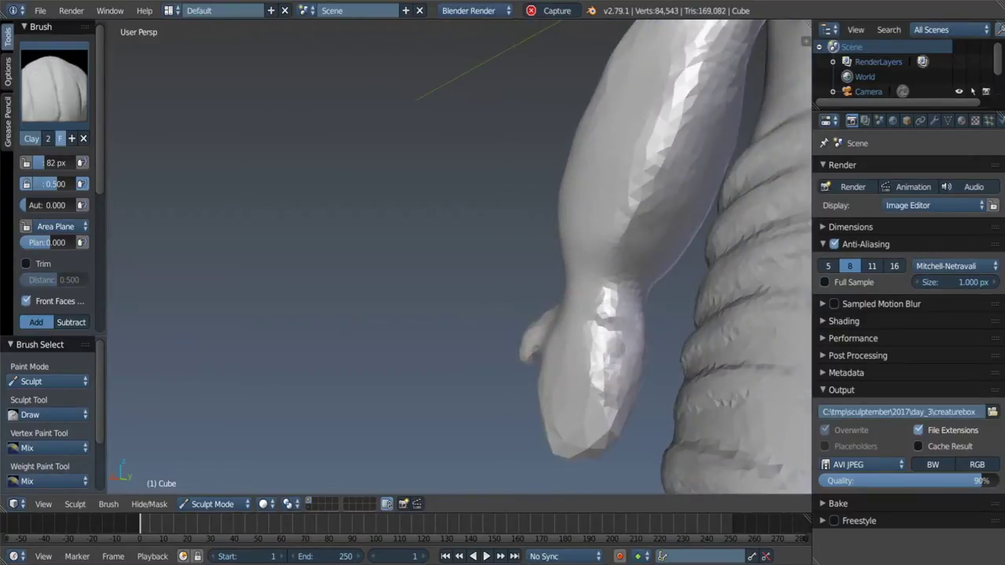
pyautogui.moveTo(578, 378)
pyautogui.mouseDown(button='middle')
pyautogui.moveTo(535, 386)
pyautogui.moveTo(549, 346)
pyautogui.mouseUp(button='middle')
pyautogui.press('f')
pyautogui.click(550, 350)
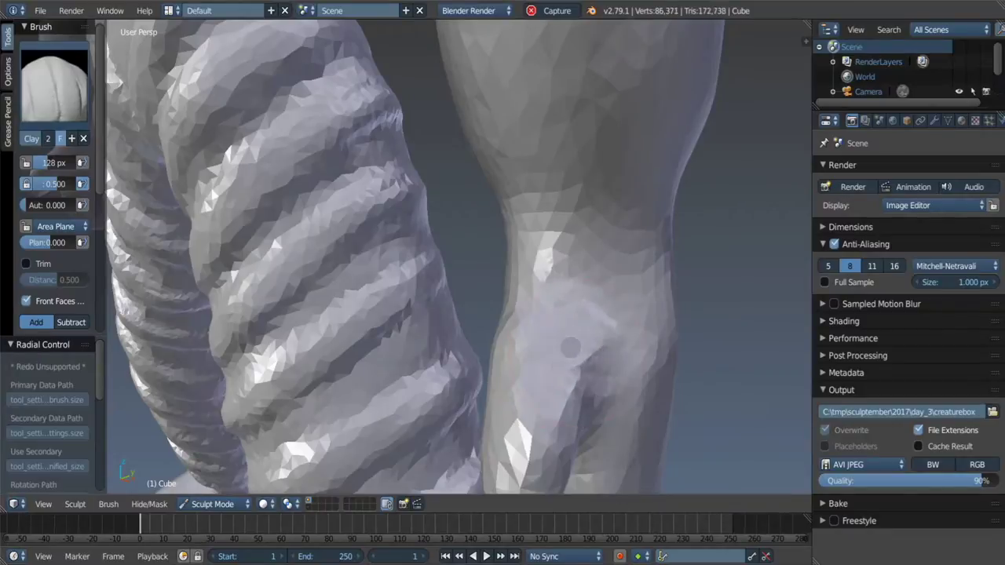
# Step: Alternate clay and smoothing strokes on the upper arm beside the torso
pyautogui.press('s')
pyautogui.press('c')
pyautogui.scroll(-3, 613, 333)
pyautogui.press('s')
pyautogui.press('c')
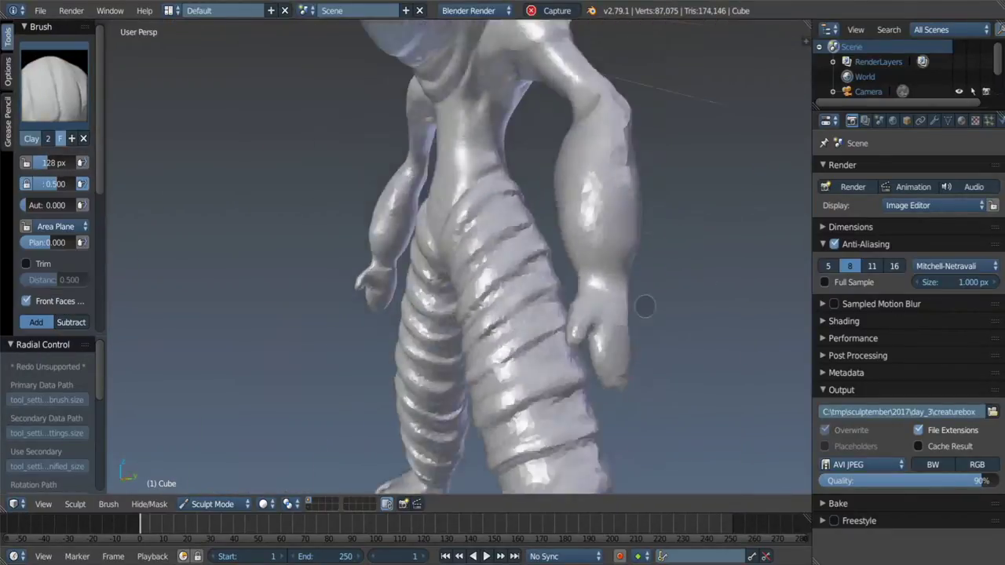
# Step: Add clay volume to the arm and hand up close, smoothing between strokes
pyautogui.moveTo(612, 334)
pyautogui.mouseDown(button='middle')
pyautogui.moveTo(591, 330)
pyautogui.moveTo(685, 320)
pyautogui.mouseUp(button='middle')
pyautogui.scroll(3, 590, 331)
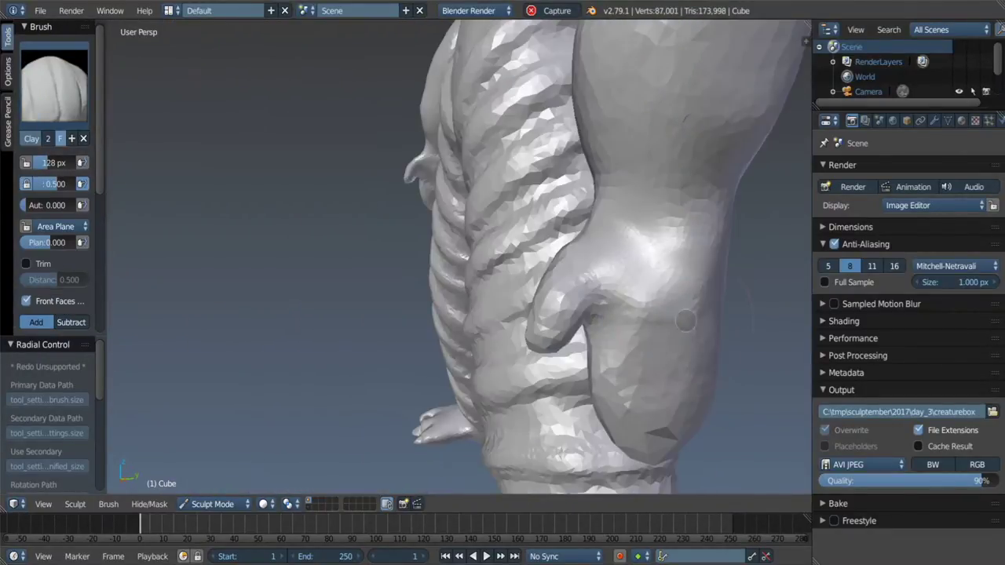
pyautogui.press('s')
pyautogui.press('c')
pyautogui.moveTo(646, 366); pyautogui.dragTo(645, 231, button='middle')
pyautogui.press('s')
pyautogui.press('c')
pyautogui.scroll(-4, 644, 278)
pyautogui.scroll(3, 646, 231)
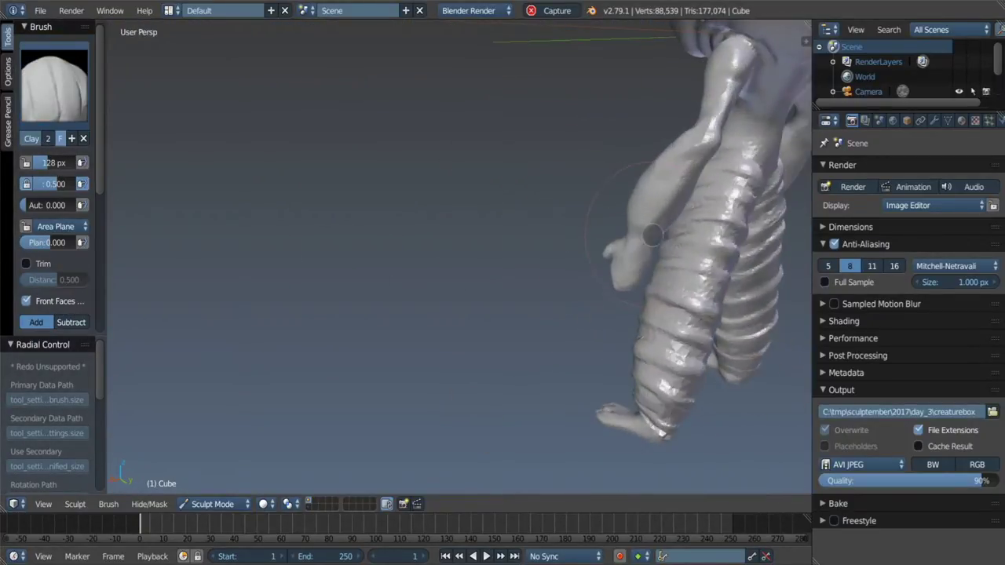
# Step: Pull the arm thinner with the Grab brush, working around the torso and arm
pyautogui.press('g')
pyautogui.scroll(2, 623, 224)
pyautogui.scroll(-3, 647, 237)
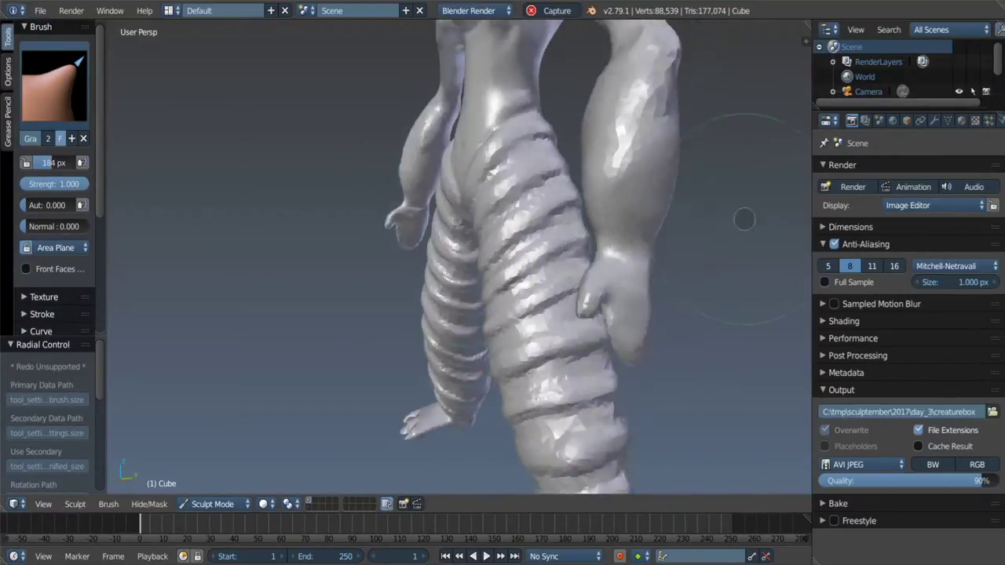
pyautogui.scroll(2, 740, 217)
pyautogui.scroll(1, 668, 166)
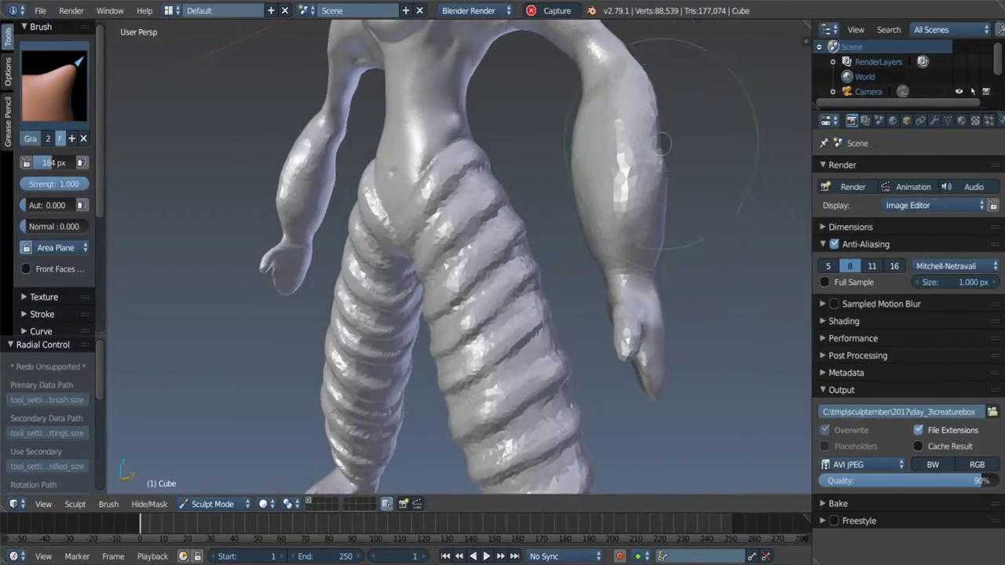
pyautogui.moveTo(662, 167); pyautogui.dragTo(697, 223, button='middle')
pyautogui.scroll(2, 635, 217)
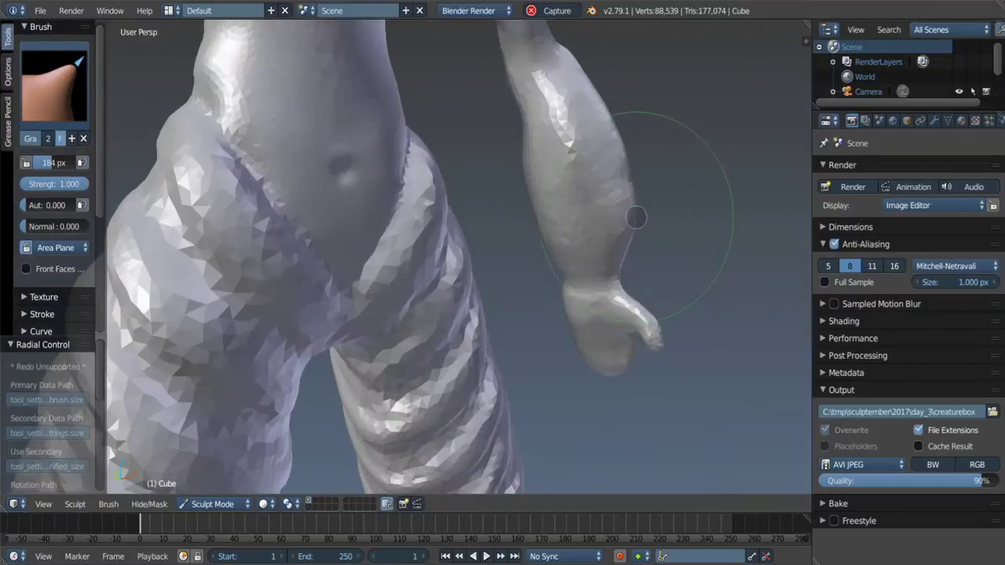
pyautogui.moveTo(620, 194); pyautogui.dragTo(655, 322, button='middle')
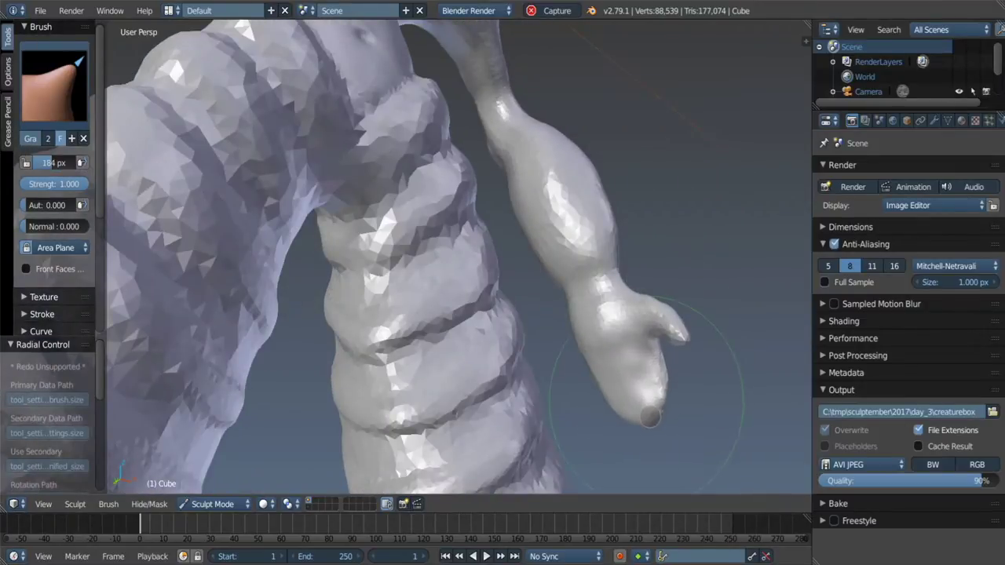
pyautogui.moveTo(647, 369)
pyautogui.mouseDown(button='middle')
pyautogui.moveTo(620, 338)
pyautogui.moveTo(597, 330)
pyautogui.moveTo(652, 357)
pyautogui.moveTo(628, 350)
pyautogui.mouseUp(button='middle')
# Step: Switch to the Clay brush with a 110 px radius
pyautogui.press('c')
pyautogui.press('f')
pyautogui.click(640, 357)
pyautogui.scroll(-6, 742, 306)
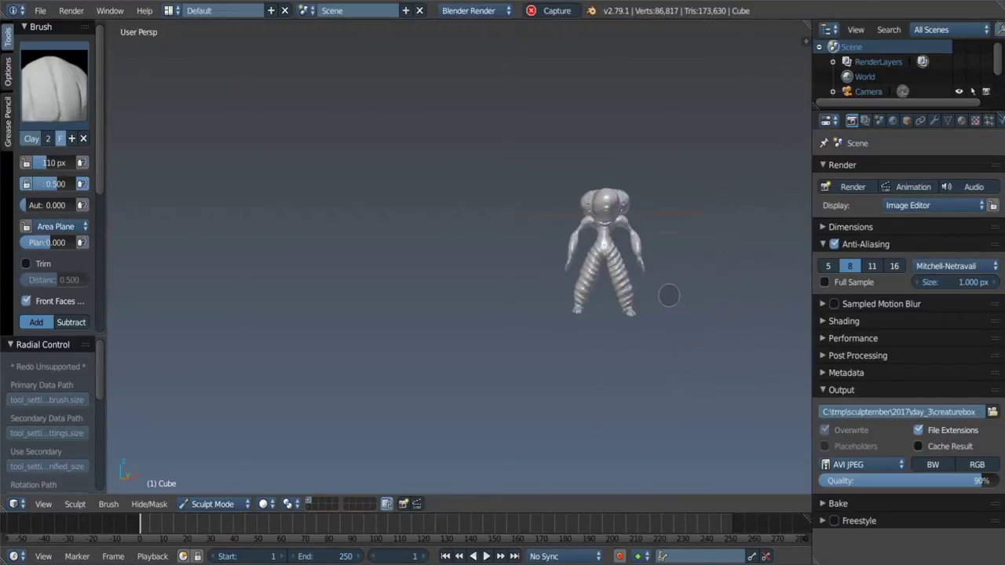
pyautogui.scroll(4, 640, 236)
pyautogui.scroll(3, 651, 242)
# Step: Grab the arms into slimmer tapering limbs, checking the creature from the side and below
pyautogui.press('g')
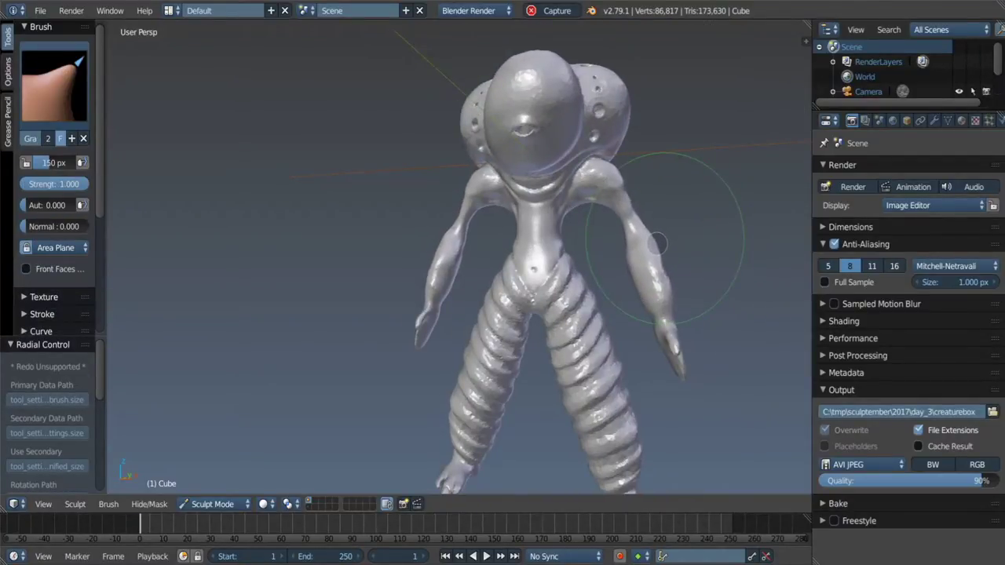
pyautogui.scroll(-3, 658, 244)
pyautogui.moveTo(657, 244)
pyautogui.mouseDown(button='middle')
pyautogui.moveTo(471, 314)
pyautogui.moveTo(612, 310)
pyautogui.moveTo(549, 141)
pyautogui.mouseUp(button='middle')
pyautogui.scroll(5, 612, 310)
pyautogui.scroll(-2, 631, 307)
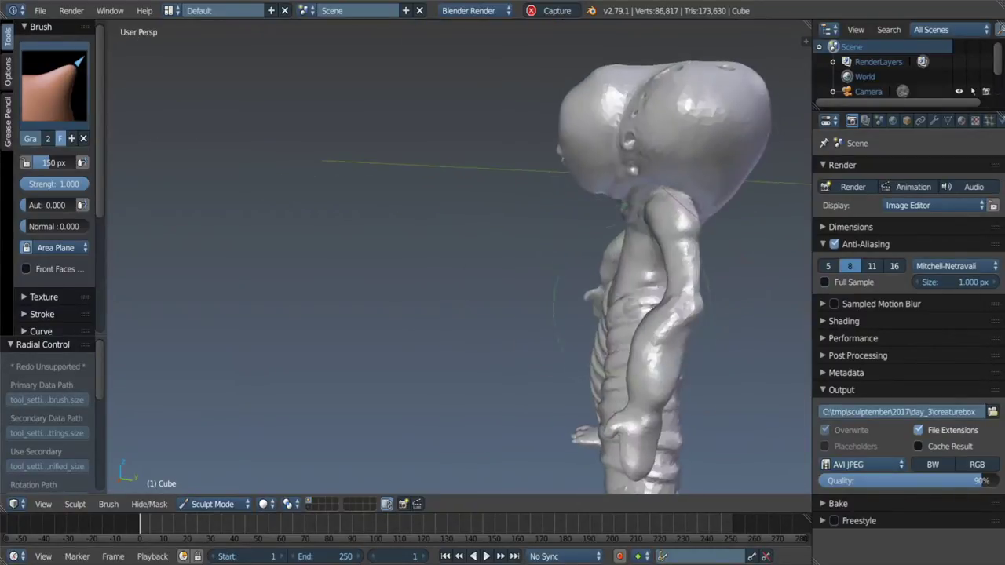
pyautogui.moveTo(632, 306)
pyautogui.mouseDown(button='middle')
pyautogui.moveTo(626, 337)
pyautogui.moveTo(583, 293)
pyautogui.moveTo(431, 283)
pyautogui.moveTo(596, 270)
pyautogui.moveTo(554, 290)
pyautogui.mouseUp(button='middle')
# Step: Bring up the Save dialog, cancel without saving, and view the creature from a higher frontal angle
pyautogui.hotkey('ctrl', 's')
pyautogui.press('Escape')
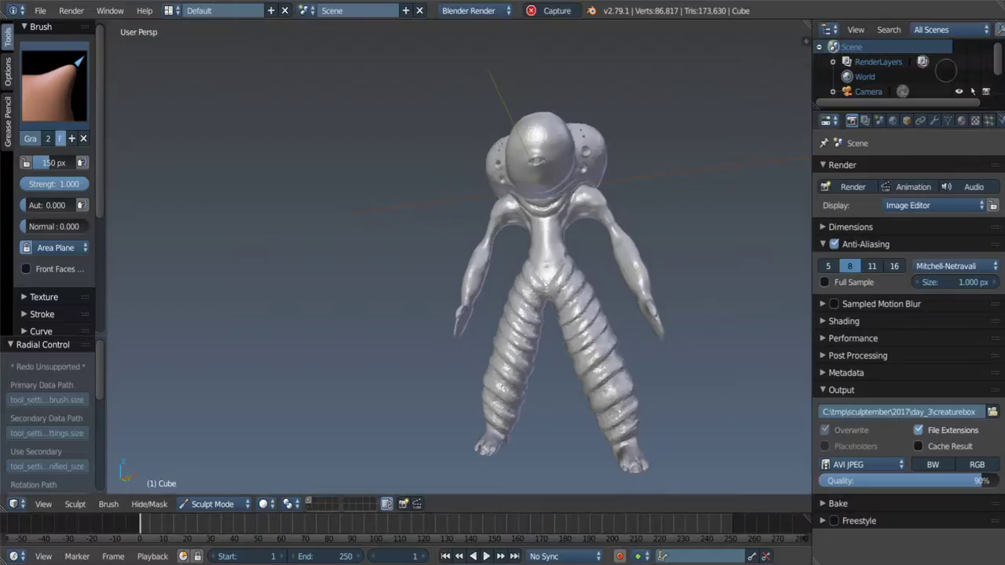
pyautogui.moveTo(510, 271)
pyautogui.mouseDown(button='middle')
pyautogui.moveTo(518, 291)
pyautogui.moveTo(547, 307)
pyautogui.moveTo(550, 283)
pyautogui.moveTo(534, 275)
pyautogui.mouseUp(button='middle')
# Step: Scrape the torso surface and hip area with the Scrape brush
pyautogui.hotkey('shift', '4')
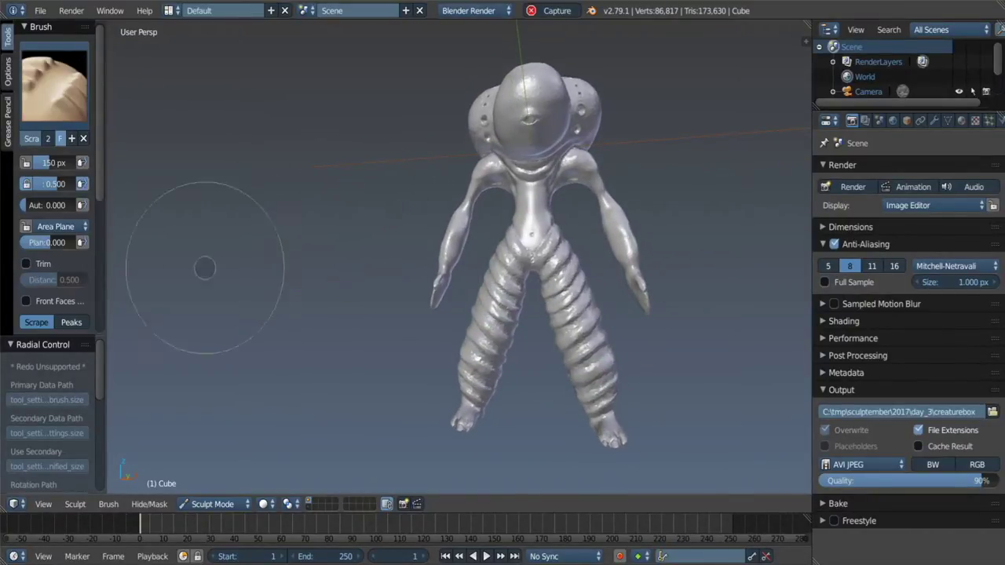
pyautogui.moveTo(487, 303); pyautogui.dragTo(567, 270, button='middle')
pyautogui.scroll(5, 565, 267)
pyautogui.moveTo(471, 236)
pyautogui.mouseDown()
pyautogui.moveTo(518, 196)
pyautogui.moveTo(526, 219)
pyautogui.mouseUp()
pyautogui.moveTo(607, 118); pyautogui.dragTo(612, 168, button='middle')
pyautogui.moveTo(565, 235); pyautogui.dragTo(613, 175)
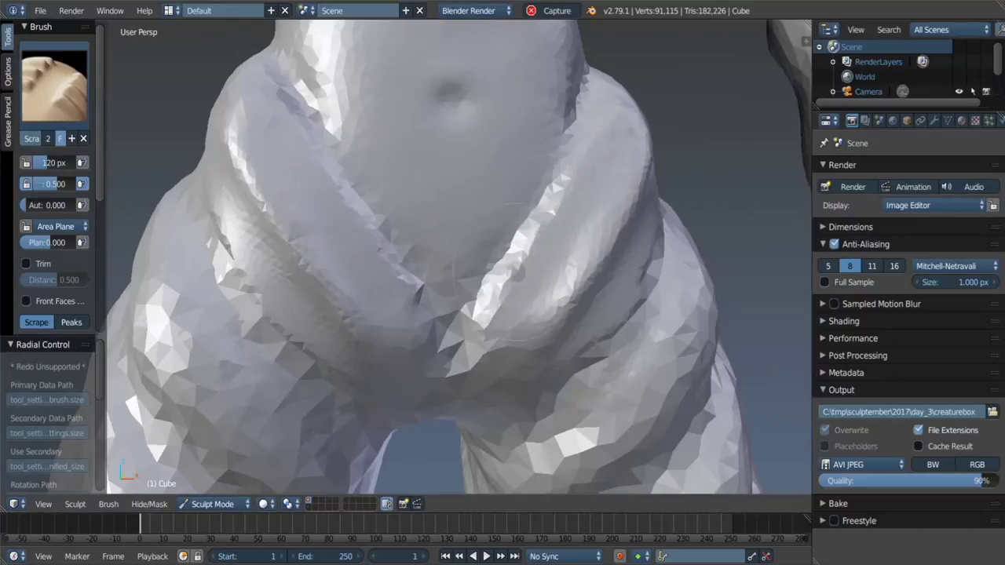
pyautogui.moveTo(486, 228); pyautogui.dragTo(542, 298)
pyautogui.moveTo(542, 298); pyautogui.dragTo(471, 259, button='middle')
pyautogui.scroll(-3, 471, 259)
pyautogui.scroll(-2, 55, 197)
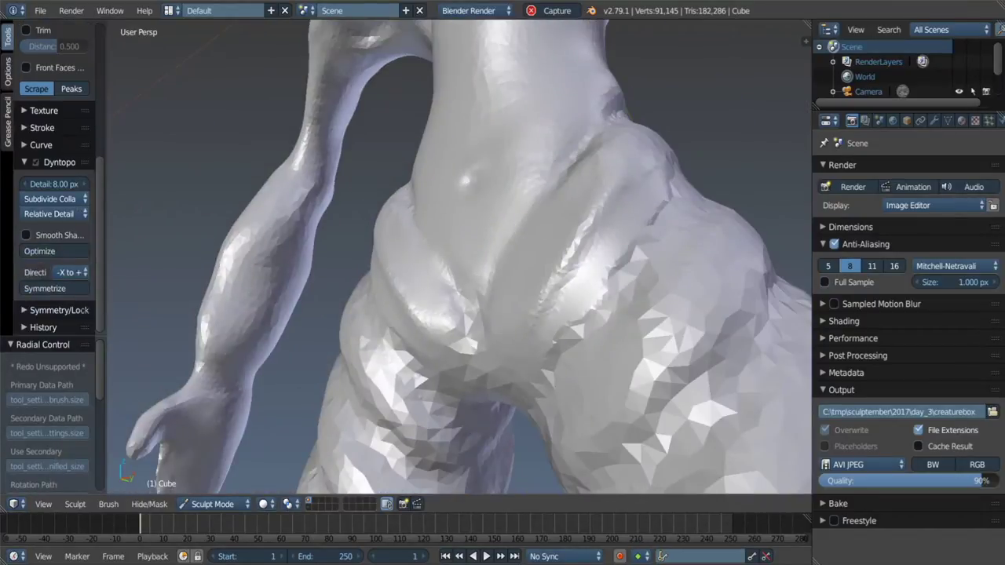
# Step: Give the Scrape brush a sharp-cornered Vector Handle falloff curve
pyautogui.click(60, 162)
pyautogui.click(40, 144)
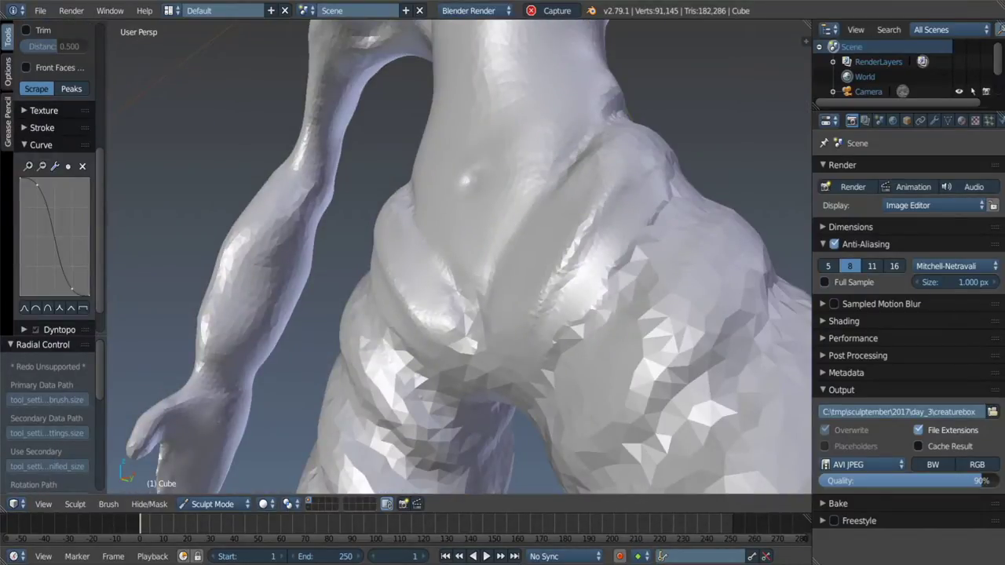
pyautogui.click(55, 166)
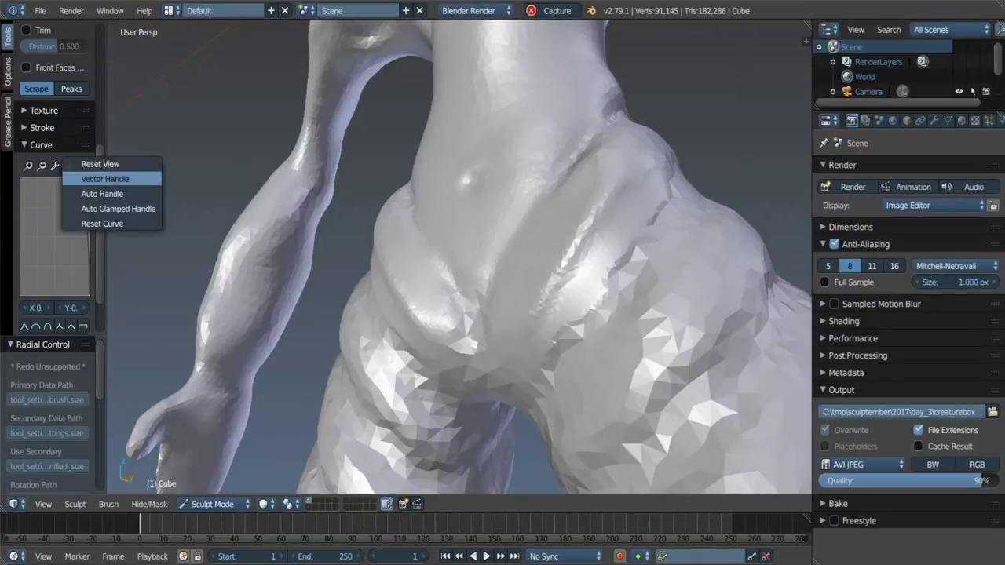
pyautogui.click(102, 193)
pyautogui.click(67, 166)
pyautogui.click(55, 166)
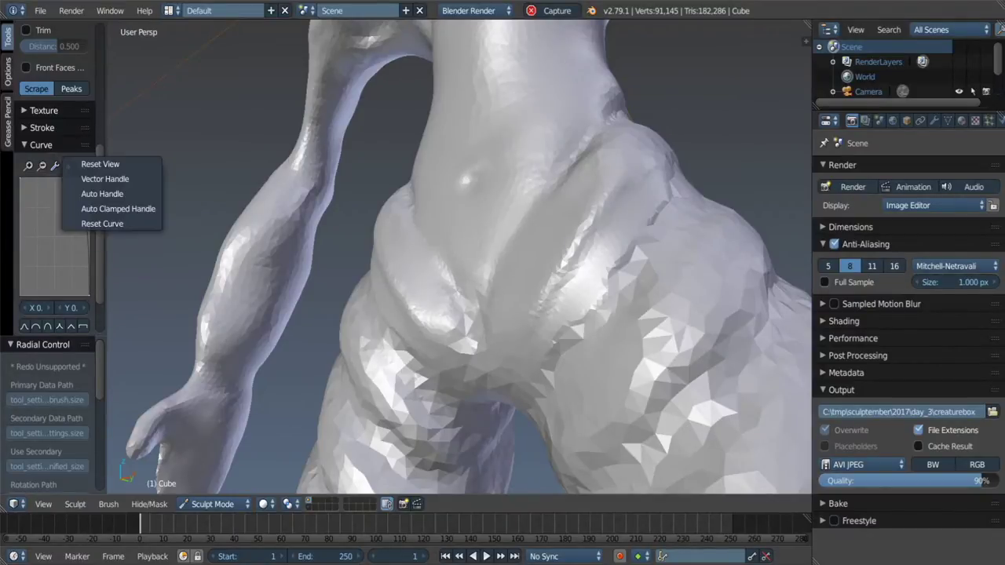
pyautogui.click(105, 178)
# Step: Scrape a crisp groove along the hip edge where the leg meets the torso
pyautogui.moveTo(471, 275)
pyautogui.mouseDown(button='middle')
pyautogui.moveTo(439, 259)
pyautogui.moveTo(290, 267)
pyautogui.moveTo(528, 281)
pyautogui.moveTo(408, 267)
pyautogui.mouseUp(button='middle')
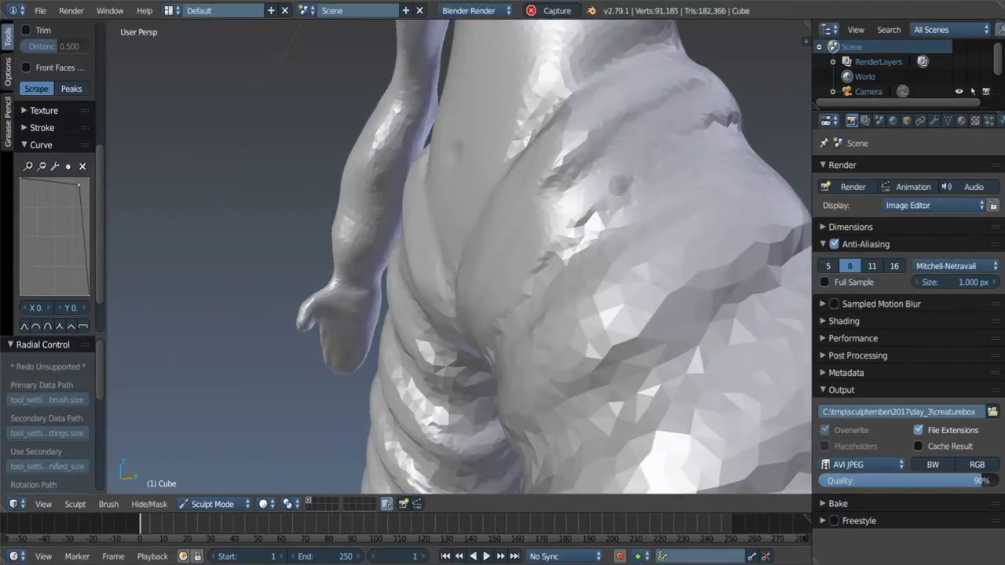
pyautogui.moveTo(440, 235); pyautogui.dragTo(532, 139, button='middle')
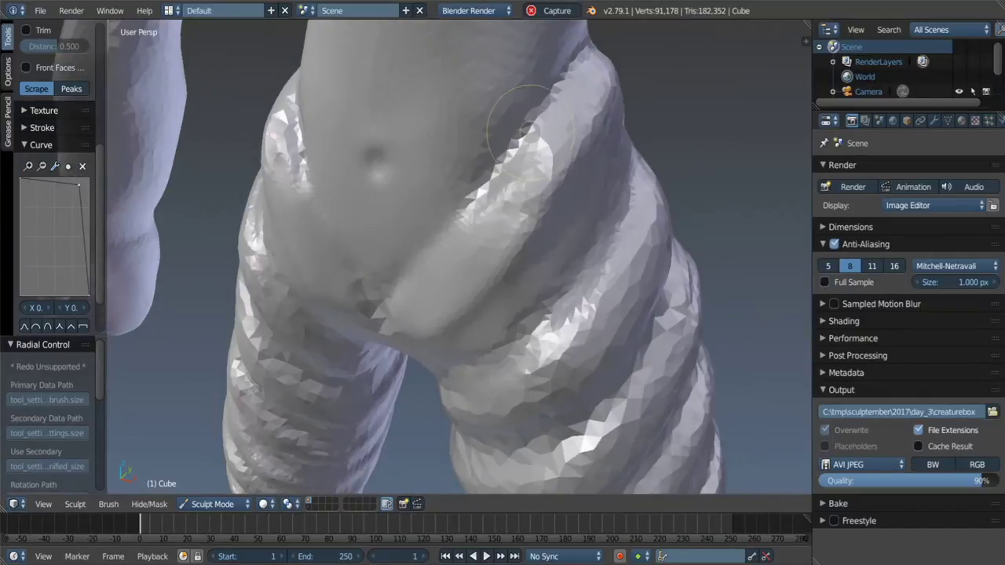
pyautogui.scroll(3, 531, 140)
pyautogui.scroll(-1, 487, 295)
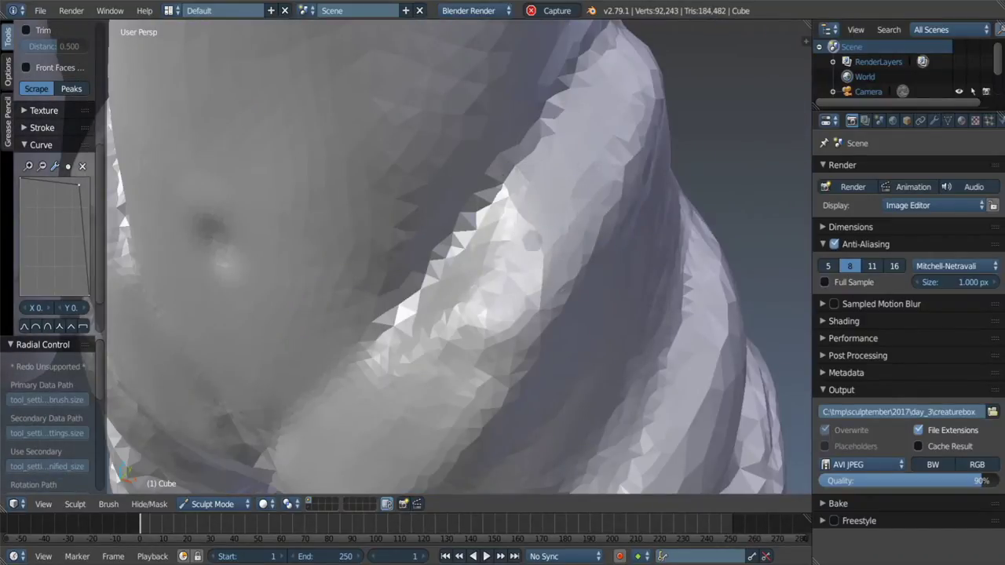
pyautogui.moveTo(533, 240)
pyautogui.mouseDown()
pyautogui.moveTo(507, 262)
pyautogui.moveTo(523, 267)
pyautogui.mouseUp()
pyautogui.moveTo(523, 266)
pyautogui.mouseDown(button='middle')
pyautogui.moveTo(458, 179)
pyautogui.moveTo(447, 196)
pyautogui.mouseUp(button='middle')
pyautogui.scroll(-4, 457, 179)
pyautogui.scroll(5, 447, 197)
pyautogui.moveTo(448, 196); pyautogui.dragTo(440, 202)
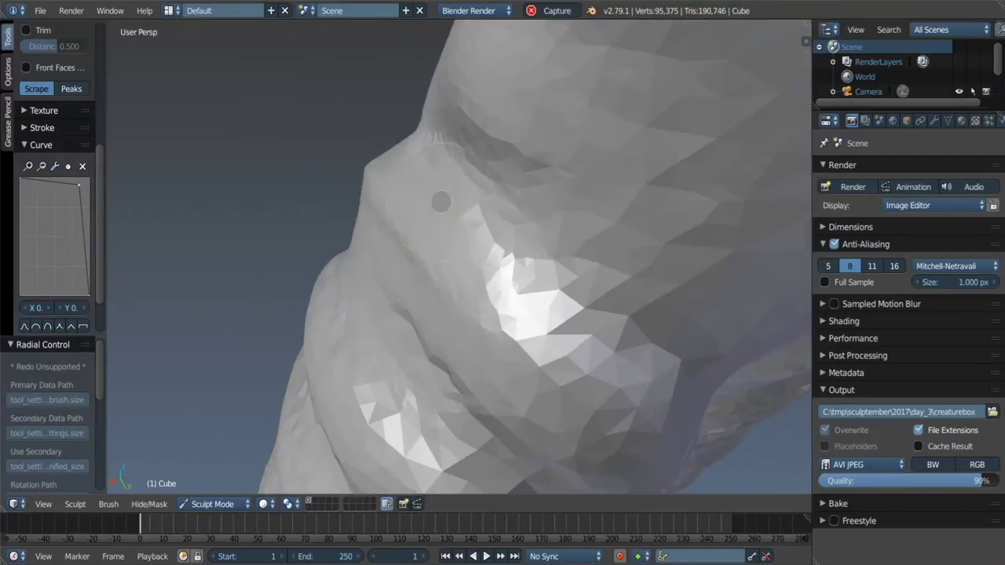
# Step: Scrape flat planes across the hips from several angles, then smooth the hip groove
pyautogui.moveTo(606, 360)
pyautogui.mouseDown(button='middle')
pyautogui.moveTo(579, 309)
pyautogui.moveTo(594, 270)
pyautogui.mouseUp(button='middle')
pyautogui.moveTo(738, 421); pyautogui.dragTo(605, 196, button='middle')
pyautogui.moveTo(604, 197); pyautogui.dragTo(659, 168)
pyautogui.moveTo(649, 321); pyautogui.dragTo(550, 329, button='middle')
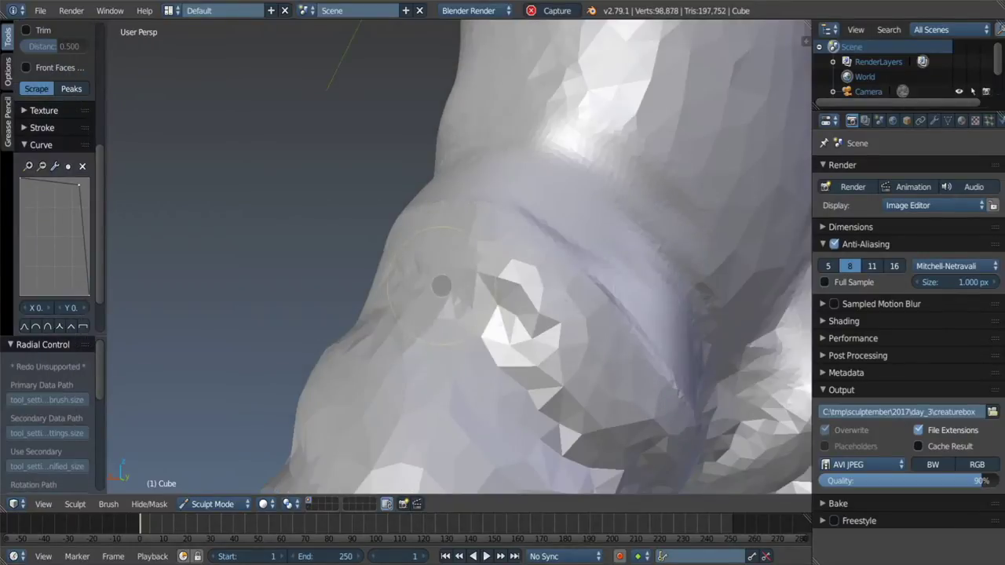
pyautogui.moveTo(502, 330); pyautogui.dragTo(520, 336)
pyautogui.click(659, 390)
pyautogui.moveTo(659, 390); pyautogui.dragTo(293, 280, button='middle')
pyautogui.moveTo(493, 272); pyautogui.dragTo(388, 308)
pyautogui.press('s')
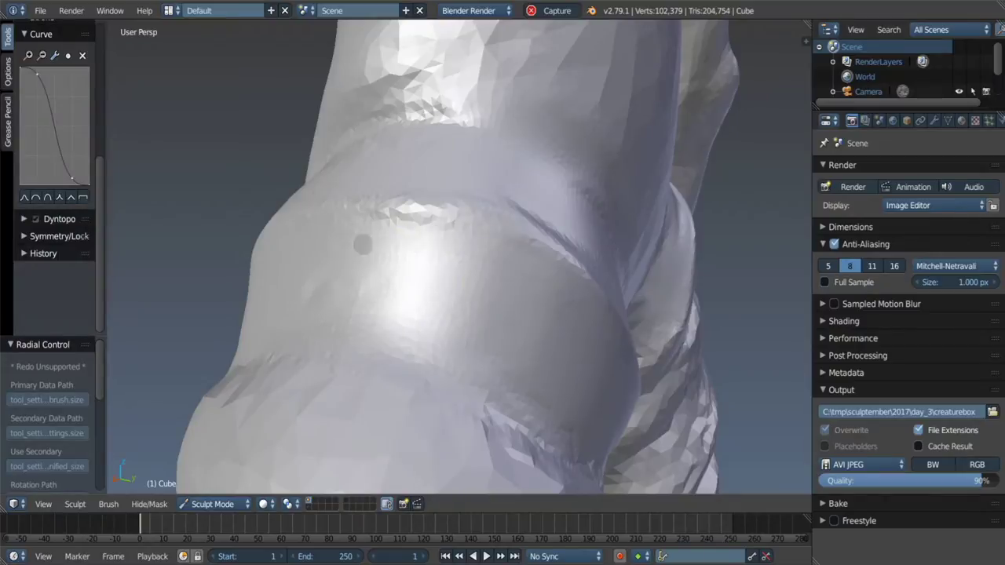
pyautogui.scroll(-5, 361, 244)
pyautogui.moveTo(533, 233); pyautogui.dragTo(502, 228, button='middle')
pyautogui.scroll(5, 466, 222)
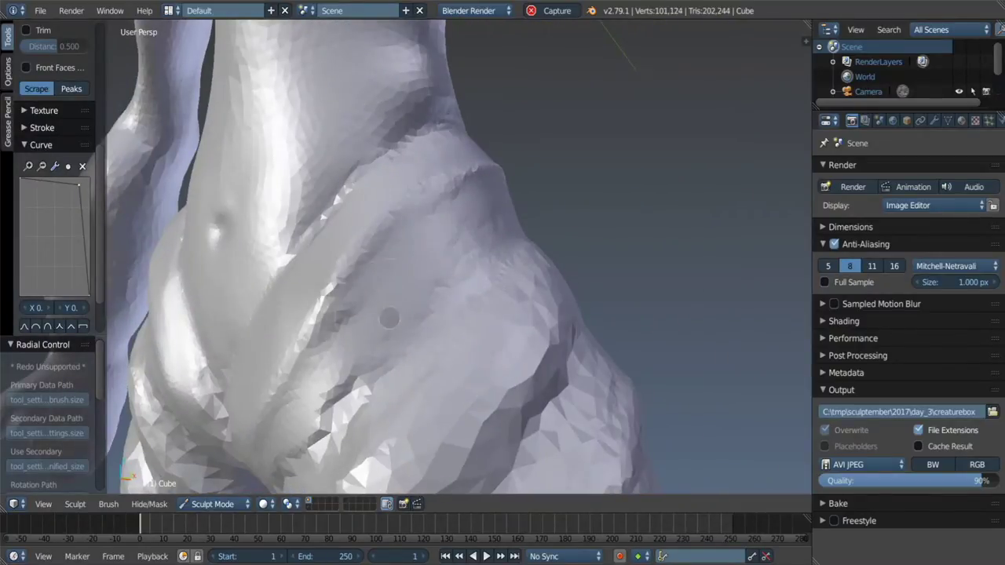
pyautogui.moveTo(390, 317); pyautogui.dragTo(330, 369)
pyautogui.scroll(-5, 463, 232)
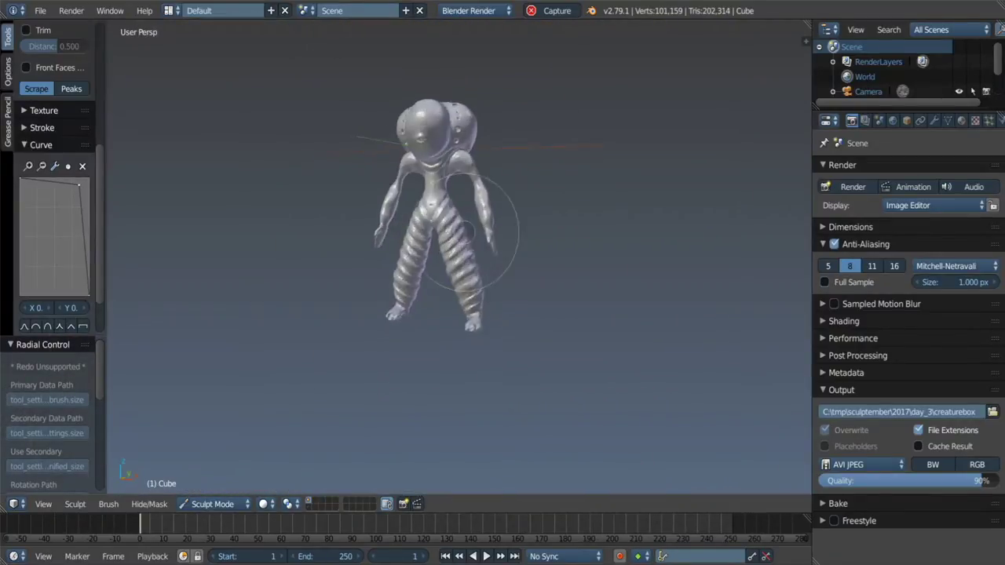
# Step: Carve a crease into the torso surface with the Crease brush
pyautogui.scroll(5, 471, 232)
pyautogui.moveTo(471, 168)
pyautogui.mouseDown(button='middle')
pyautogui.moveTo(449, 167)
pyautogui.moveTo(428, 227)
pyautogui.mouseUp(button='middle')
pyautogui.scroll(3, 449, 166)
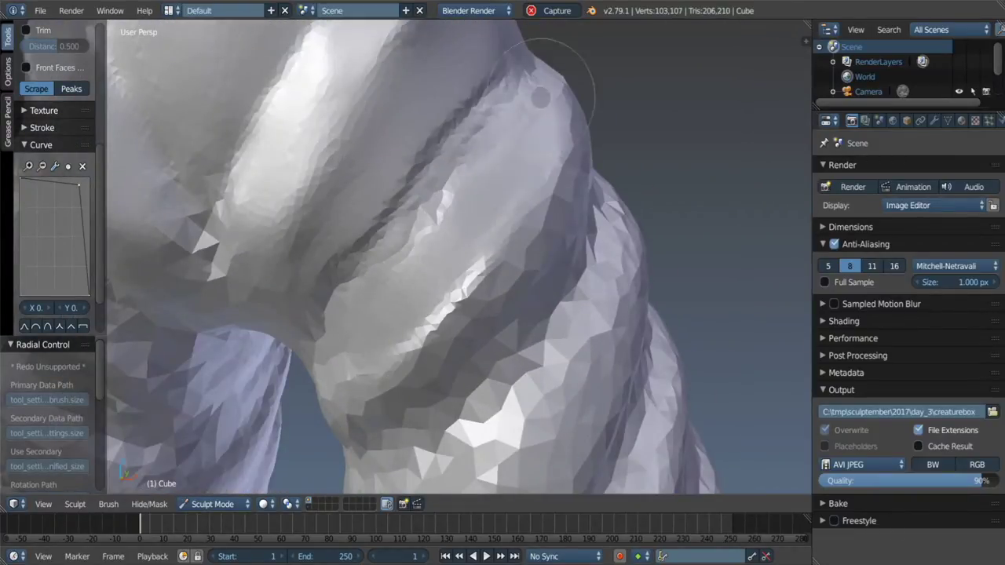
pyautogui.hotkey('shift', 'c')
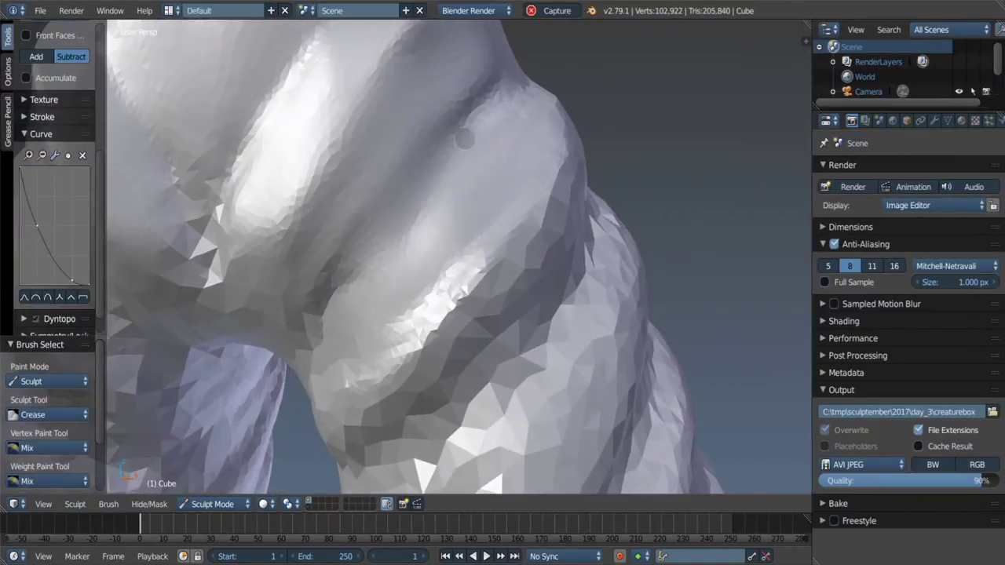
pyautogui.moveTo(479, 129); pyautogui.dragTo(499, 123)
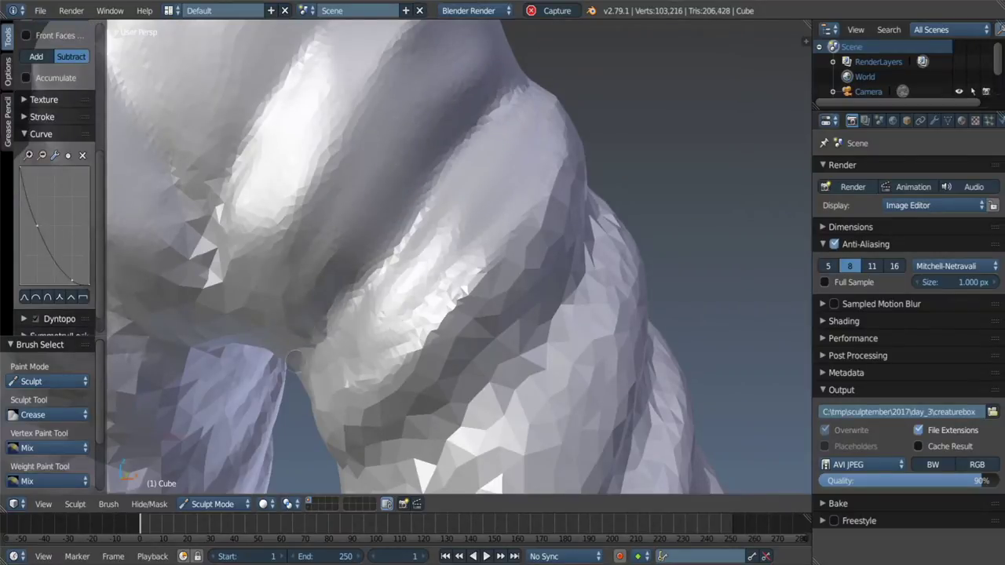
# Step: Scrape along the upper leg groove, flattening the bulging ridge and resizing the brush
pyautogui.moveTo(294, 359); pyautogui.dragTo(267, 251, button='middle')
pyautogui.moveTo(267, 251); pyautogui.dragTo(314, 313)
pyautogui.moveTo(314, 313); pyautogui.dragTo(258, 226, button='middle')
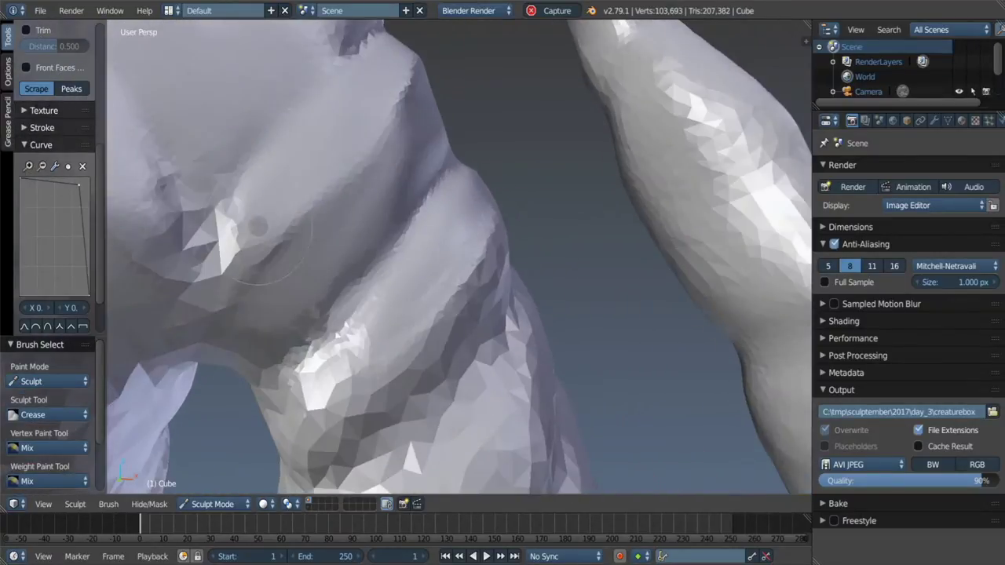
pyautogui.moveTo(257, 226); pyautogui.dragTo(213, 292)
pyautogui.moveTo(336, 224); pyautogui.dragTo(387, 186, button='middle')
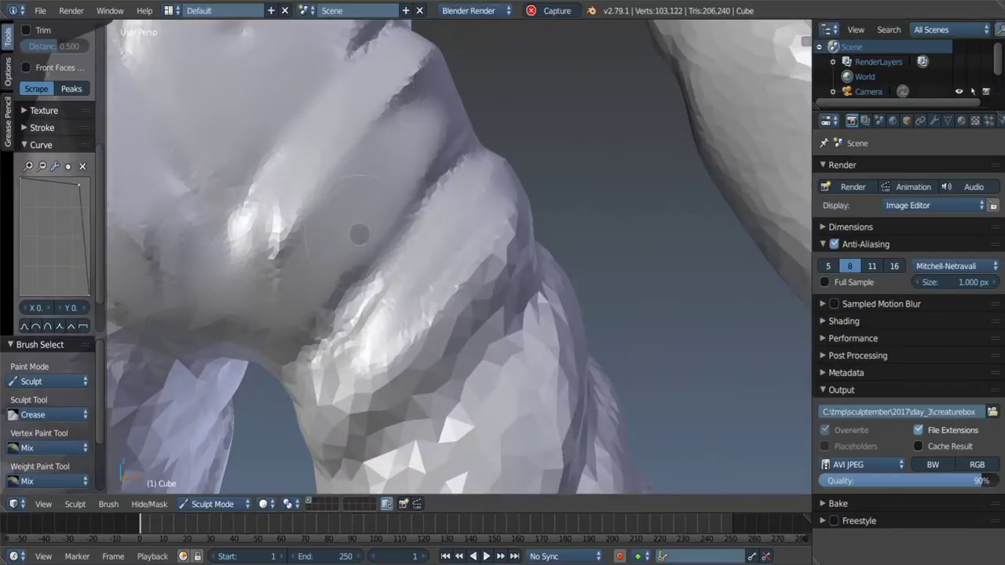
pyautogui.moveTo(358, 234); pyautogui.dragTo(393, 302, button='middle')
pyautogui.press('f')
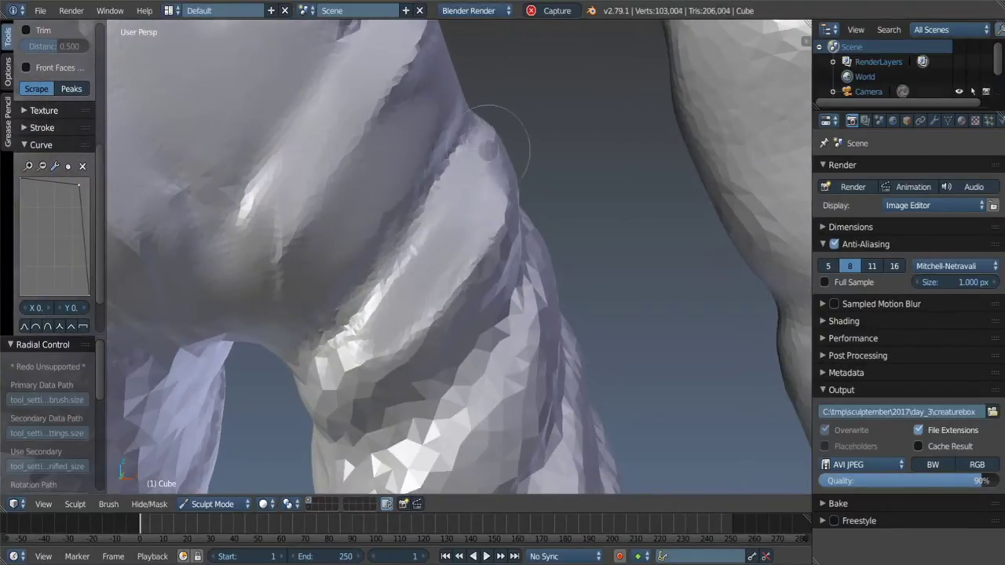
pyautogui.moveTo(287, 396); pyautogui.dragTo(361, 354)
# Step: Scrape across the spiral ridges and grooves of the twisted leg
pyautogui.moveTo(361, 353); pyautogui.dragTo(463, 302, button='middle')
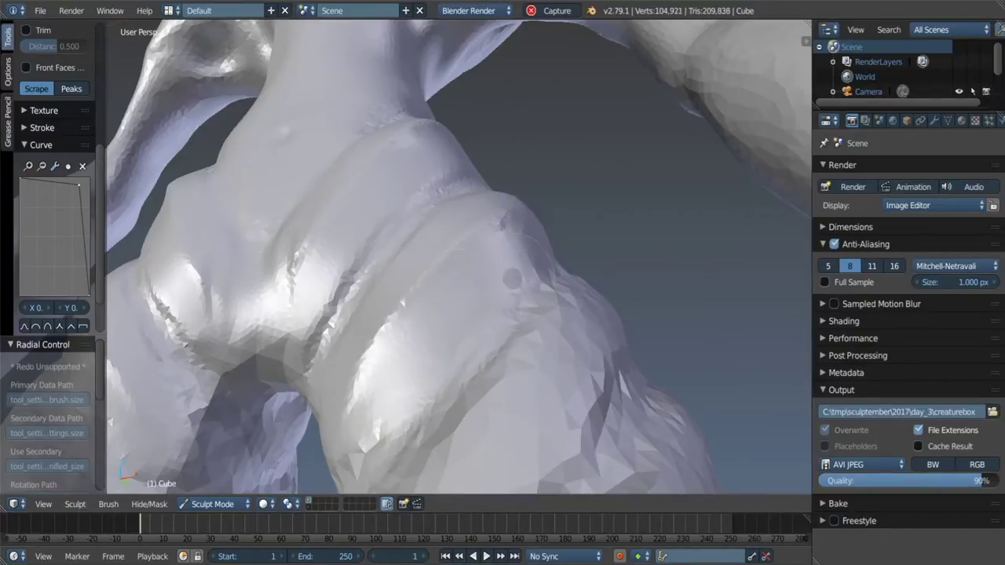
pyautogui.moveTo(511, 277); pyautogui.dragTo(509, 265, button='middle')
pyautogui.moveTo(598, 201); pyautogui.dragTo(408, 270, button='middle')
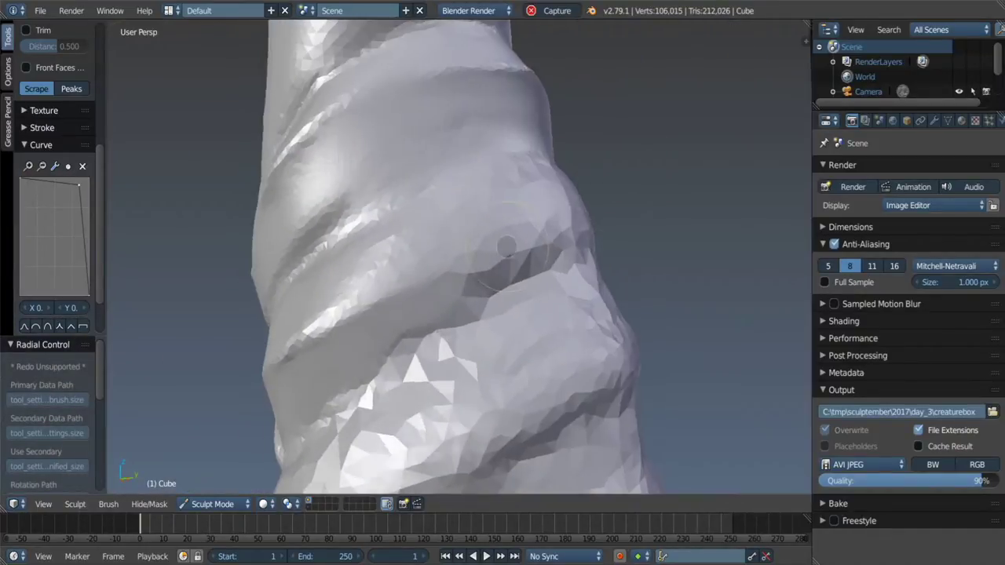
pyautogui.moveTo(408, 271); pyautogui.dragTo(459, 300)
pyautogui.moveTo(549, 259); pyautogui.dragTo(560, 270, button='middle')
pyautogui.moveTo(560, 270); pyautogui.dragTo(581, 263)
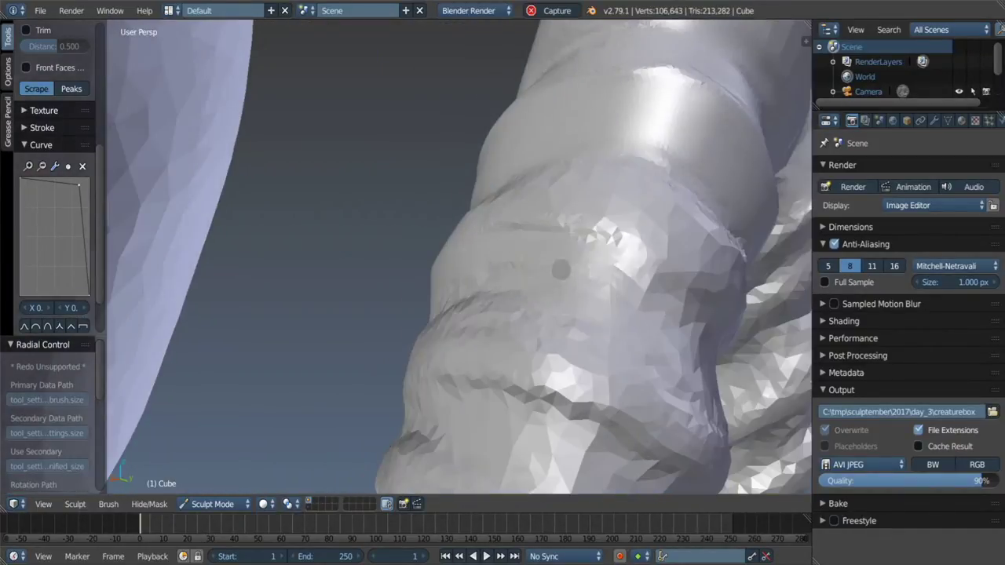
pyautogui.moveTo(653, 289)
pyautogui.mouseDown(button='middle')
pyautogui.moveTo(673, 186)
pyautogui.moveTo(438, 264)
pyautogui.moveTo(406, 341)
pyautogui.mouseUp(button='middle')
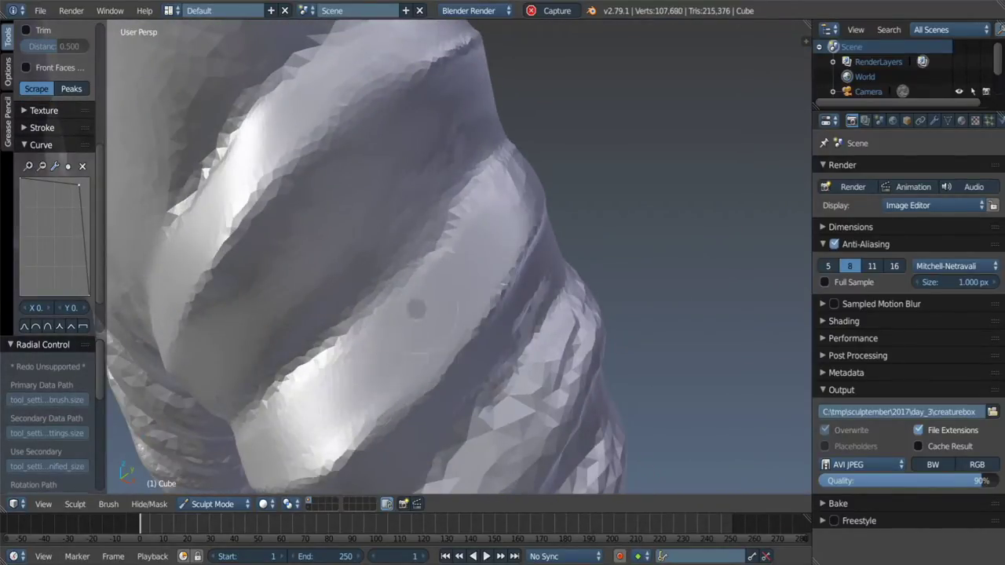
pyautogui.moveTo(579, 247); pyautogui.dragTo(588, 271, button='middle')
pyautogui.moveTo(588, 271); pyautogui.dragTo(594, 294)
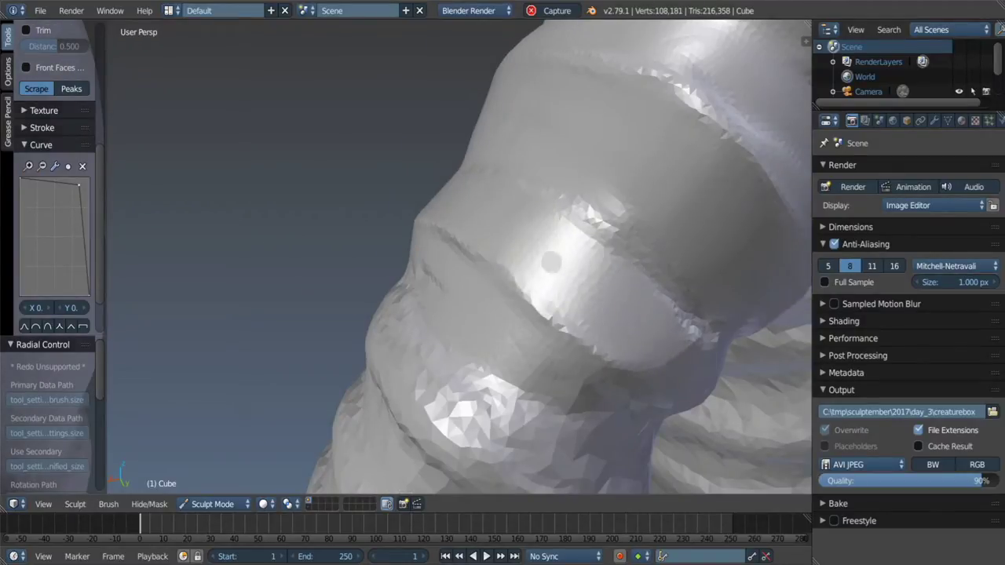
pyautogui.moveTo(550, 262)
pyautogui.mouseDown(button='middle')
pyautogui.moveTo(488, 224)
pyautogui.moveTo(400, 116)
pyautogui.mouseUp(button='middle')
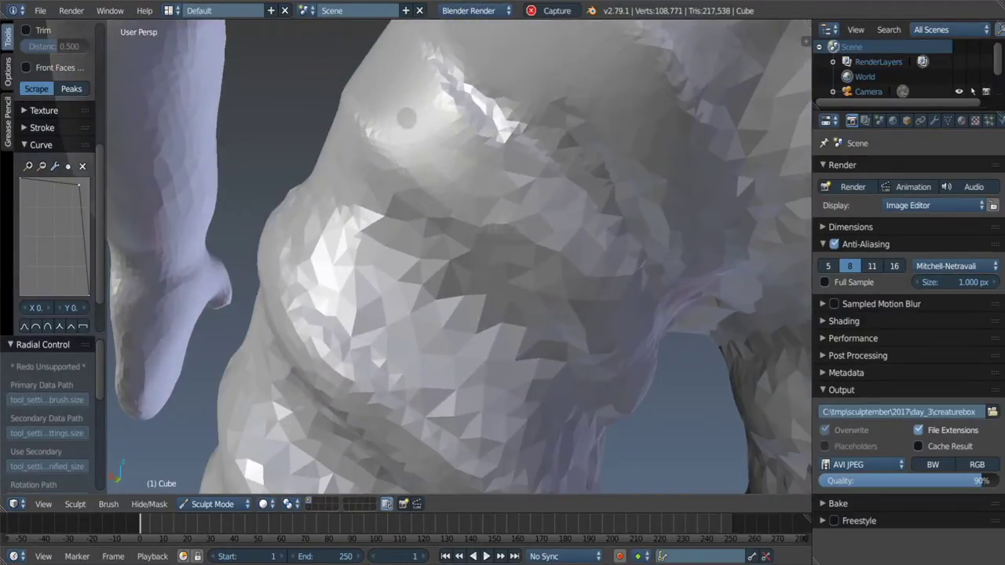
# Step: Scrape the surface near the hip, the inner leg and the crotch
pyautogui.moveTo(591, 268); pyautogui.dragTo(640, 338)
pyautogui.moveTo(639, 338); pyautogui.dragTo(572, 284, button='middle')
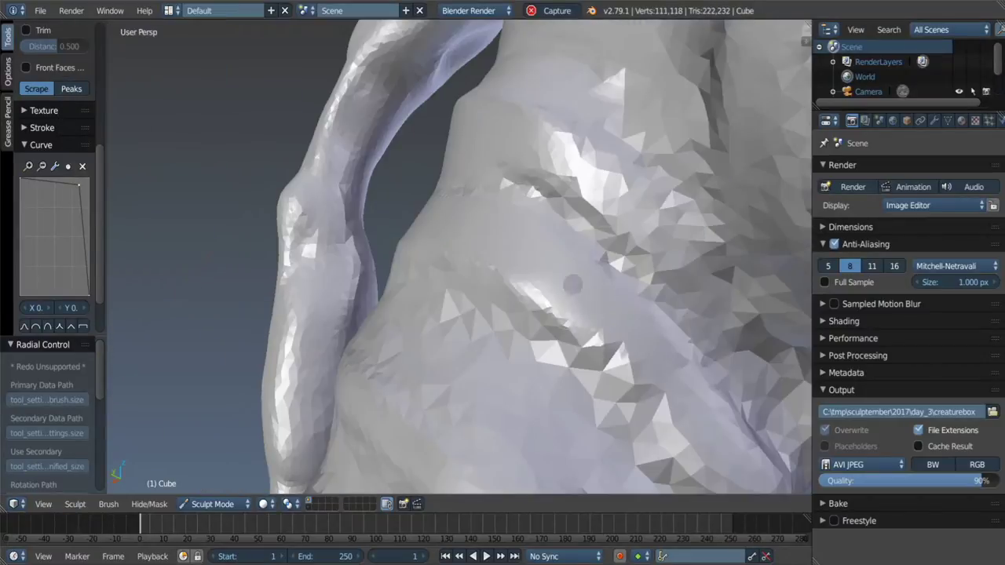
pyautogui.moveTo(686, 412)
pyautogui.mouseDown(button='middle')
pyautogui.moveTo(604, 368)
pyautogui.moveTo(573, 377)
pyautogui.mouseUp(button='middle')
pyautogui.moveTo(573, 377); pyautogui.dragTo(565, 382)
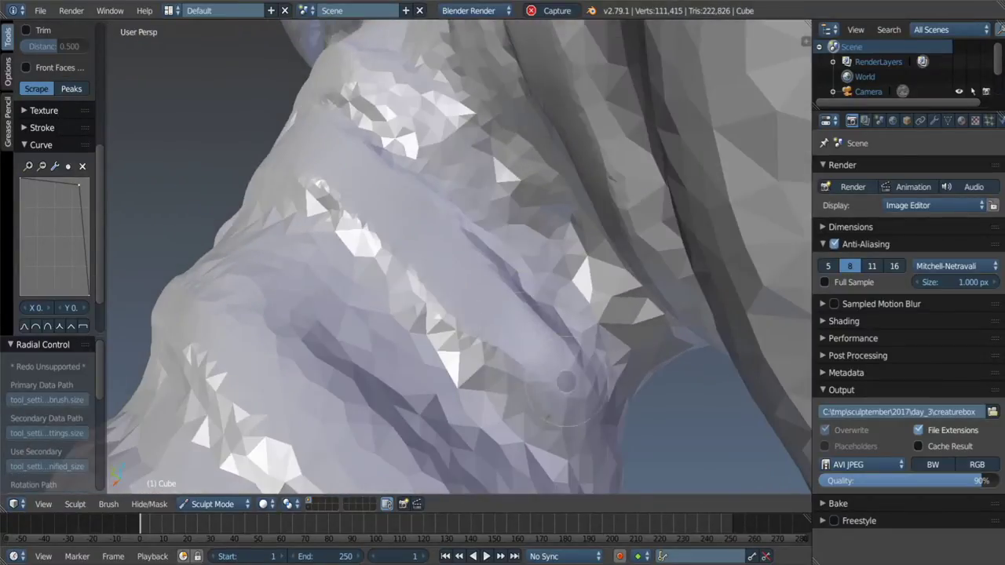
pyautogui.moveTo(514, 344); pyautogui.dragTo(518, 345)
pyautogui.moveTo(518, 345)
pyautogui.mouseDown(button='middle')
pyautogui.moveTo(597, 381)
pyautogui.moveTo(598, 356)
pyautogui.moveTo(550, 377)
pyautogui.moveTo(640, 322)
pyautogui.mouseUp(button='middle')
pyautogui.scroll(5, 597, 381)
pyautogui.scroll(-5, 585, 357)
pyautogui.scroll(5, 640, 322)
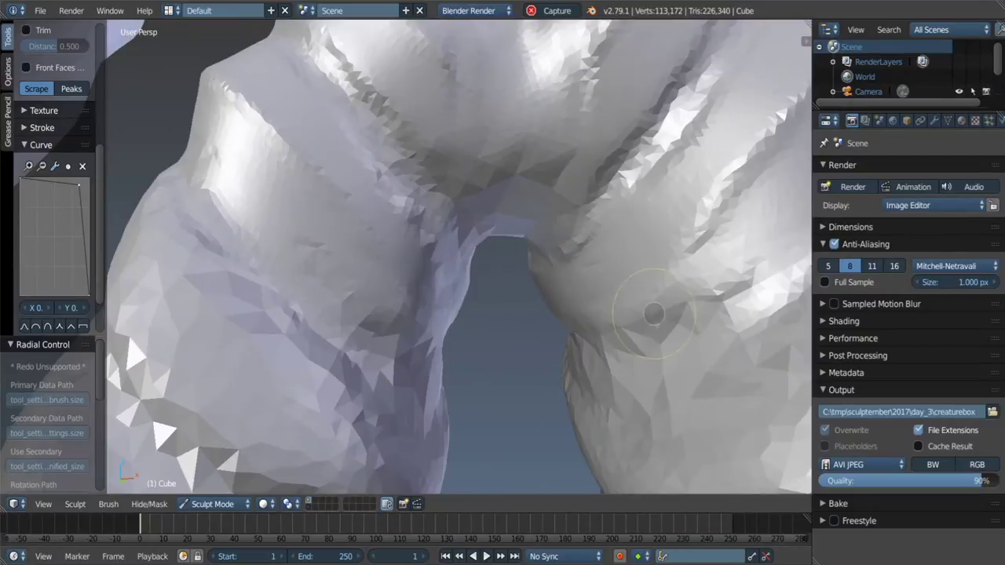
# Step: Pinch and crease the crotch area, then pull back to view legs, torso and arms
pyautogui.press('p')
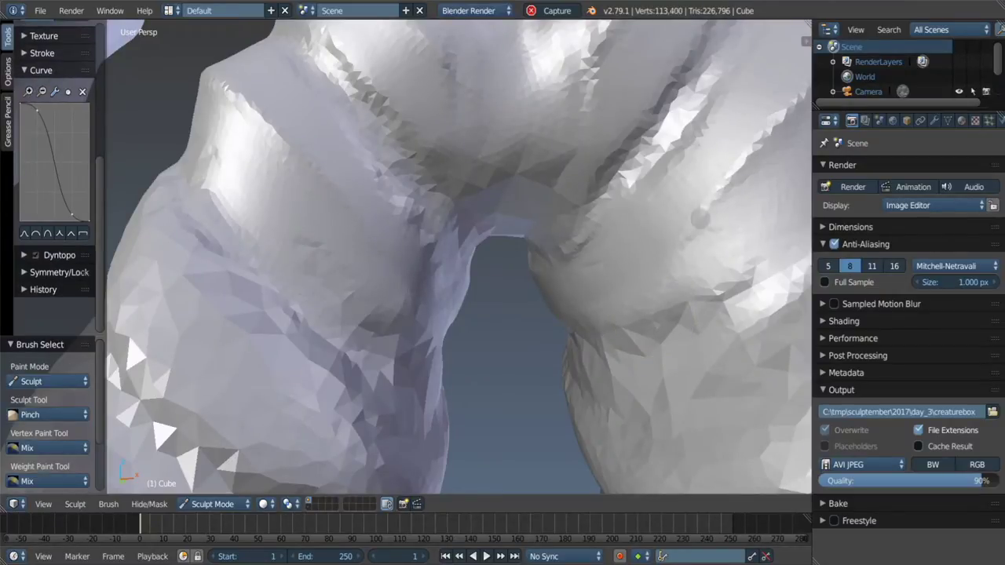
pyautogui.moveTo(518, 259); pyautogui.dragTo(475, 242, button='middle')
pyautogui.hotkey('shift', 'c')
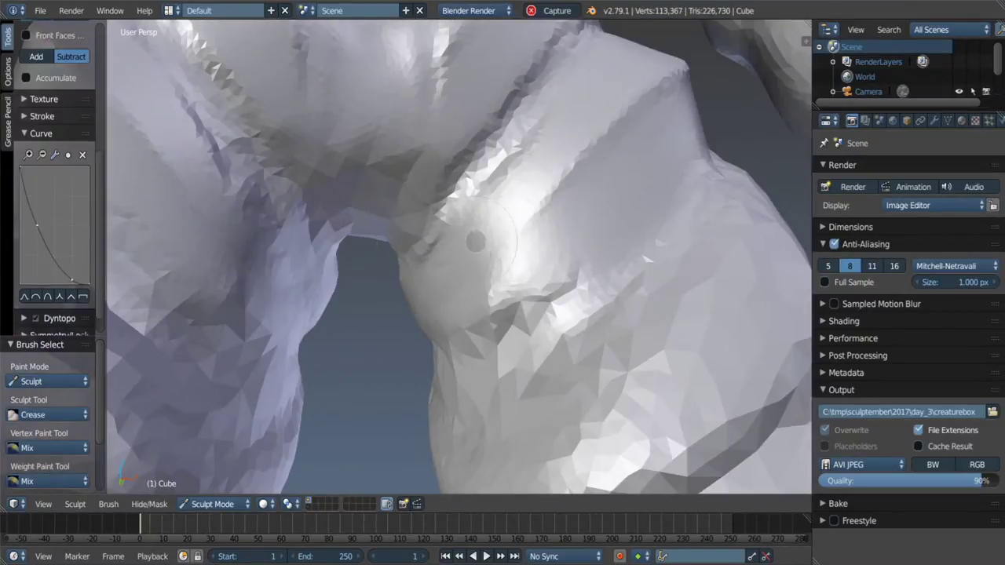
pyautogui.scroll(-4, 559, 171)
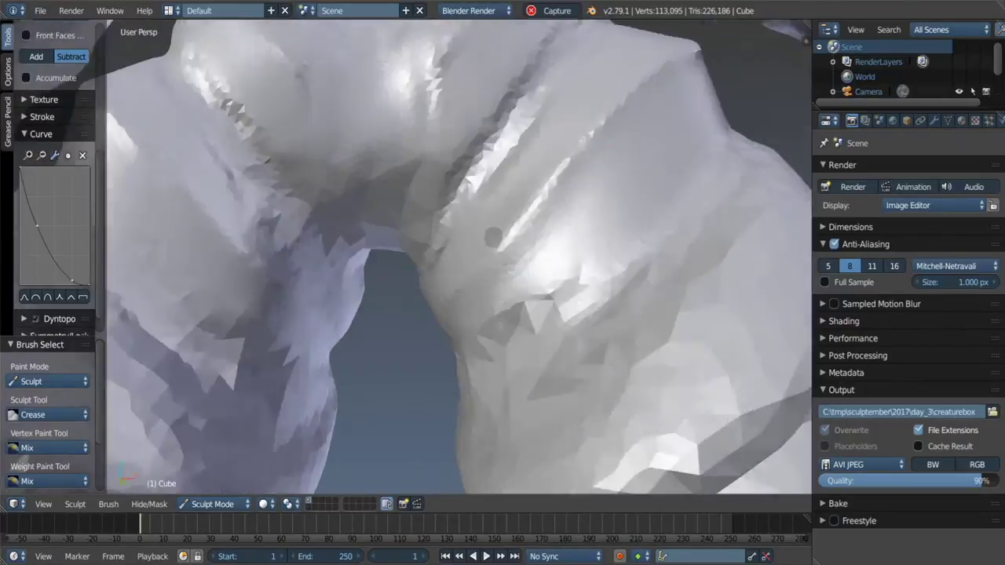
pyautogui.scroll(-3, 550, 235)
pyautogui.moveTo(540, 339); pyautogui.dragTo(573, 274, button='middle')
pyautogui.scroll(1, 572, 274)
# Step: Enlarge the sculpt brush and orbit in close to the creature's arm
pyautogui.scroll(-1, 533, 259)
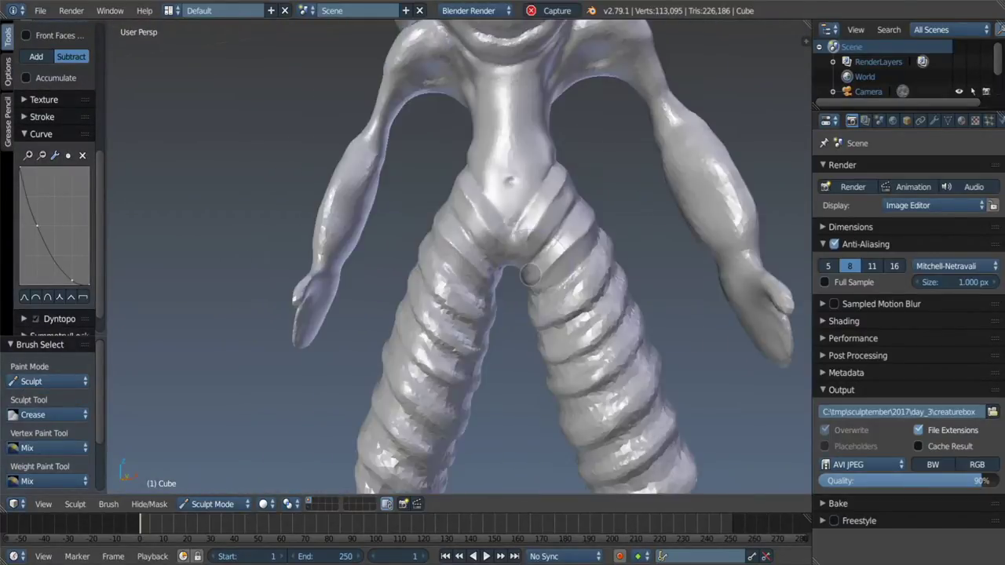
pyautogui.scroll(-5, 534, 259)
pyautogui.scroll(5, 506, 294)
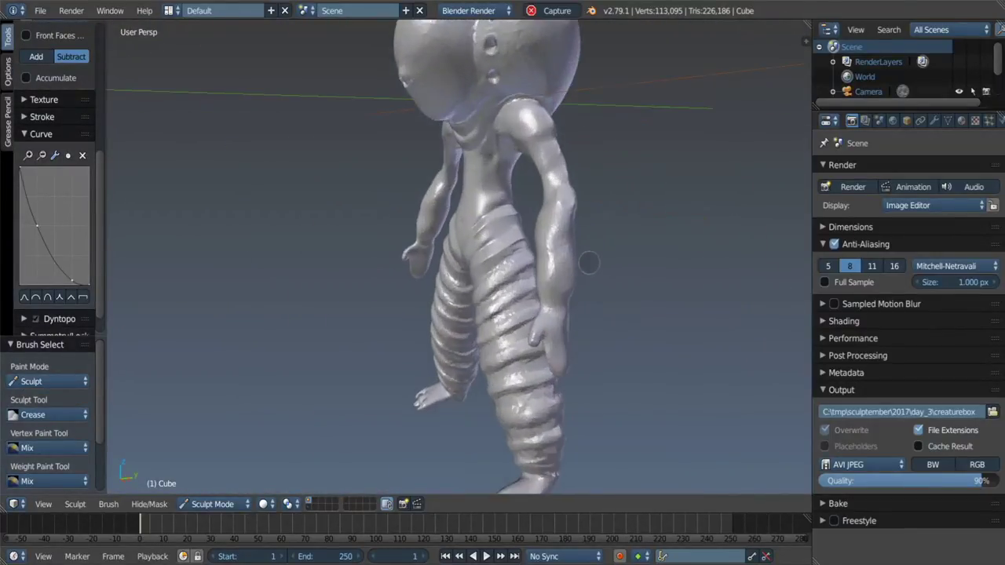
pyautogui.press('f')
pyautogui.click(601, 263)
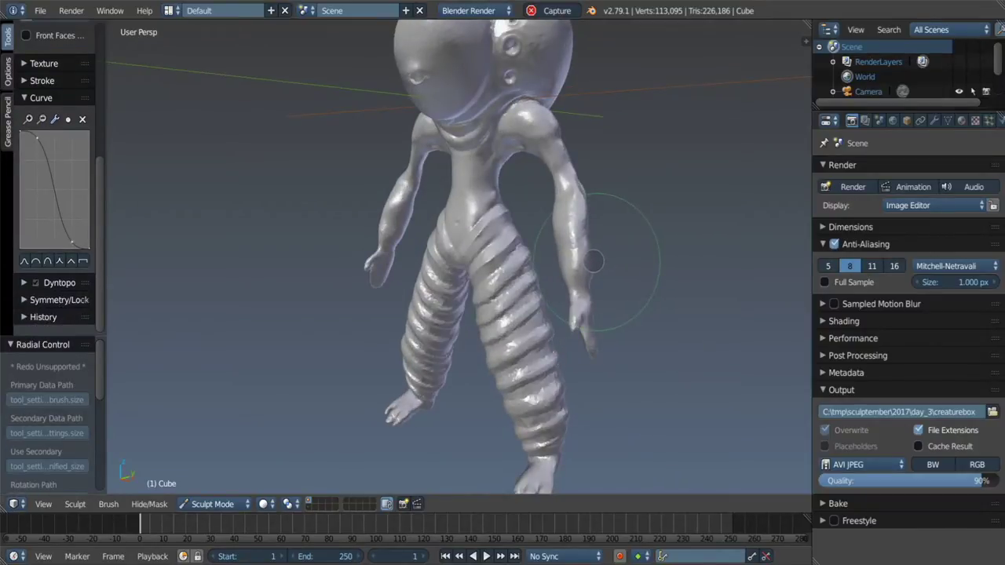
pyautogui.moveTo(593, 261)
pyautogui.mouseDown(button='middle')
pyautogui.moveTo(575, 239)
pyautogui.moveTo(496, 225)
pyautogui.mouseUp(button='middle')
pyautogui.scroll(2, 581, 251)
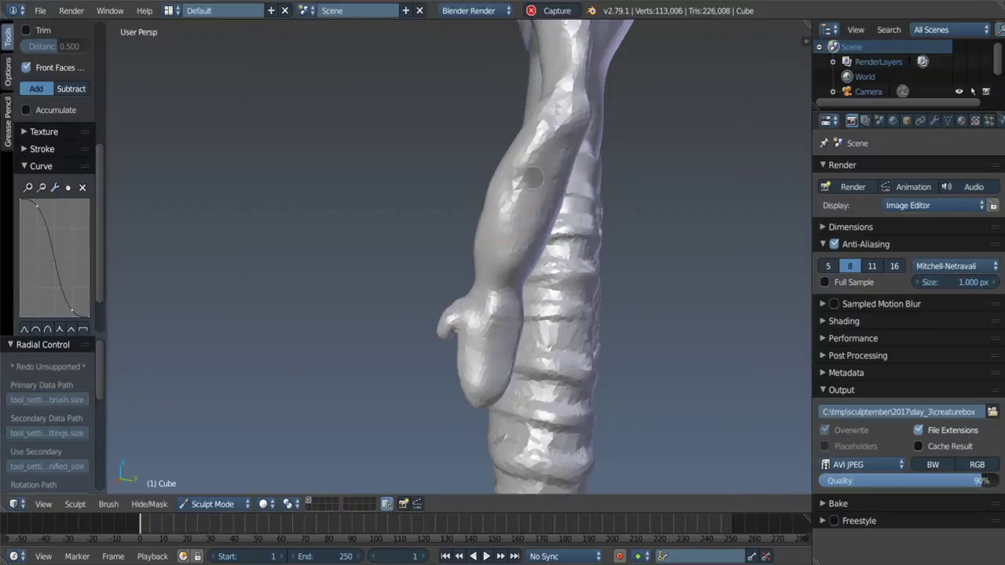
pyautogui.moveTo(532, 177); pyautogui.dragTo(510, 256, button='middle')
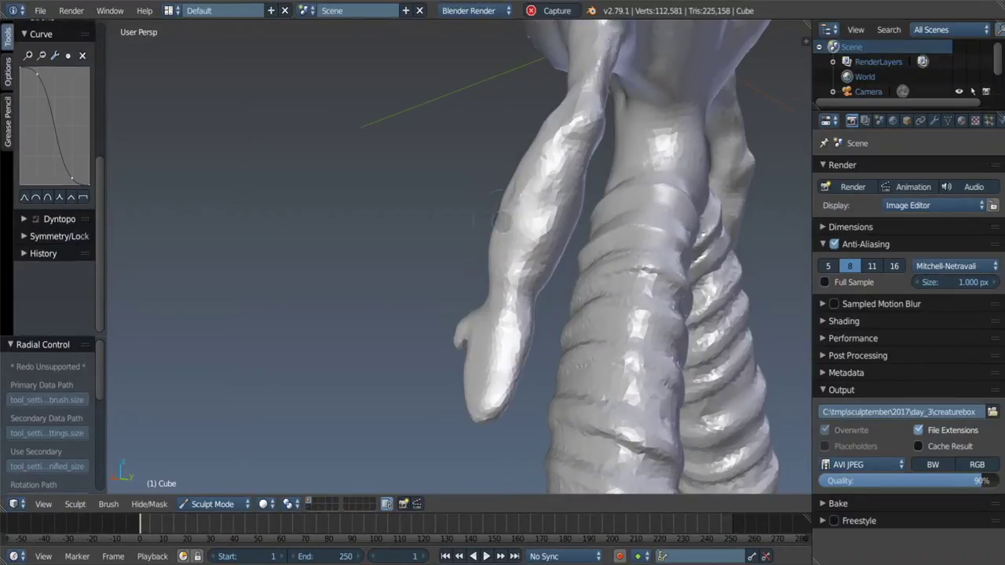
pyautogui.moveTo(706, 204)
pyautogui.mouseDown(button='middle')
pyautogui.moveTo(554, 306)
pyautogui.moveTo(518, 306)
pyautogui.mouseUp(button='middle')
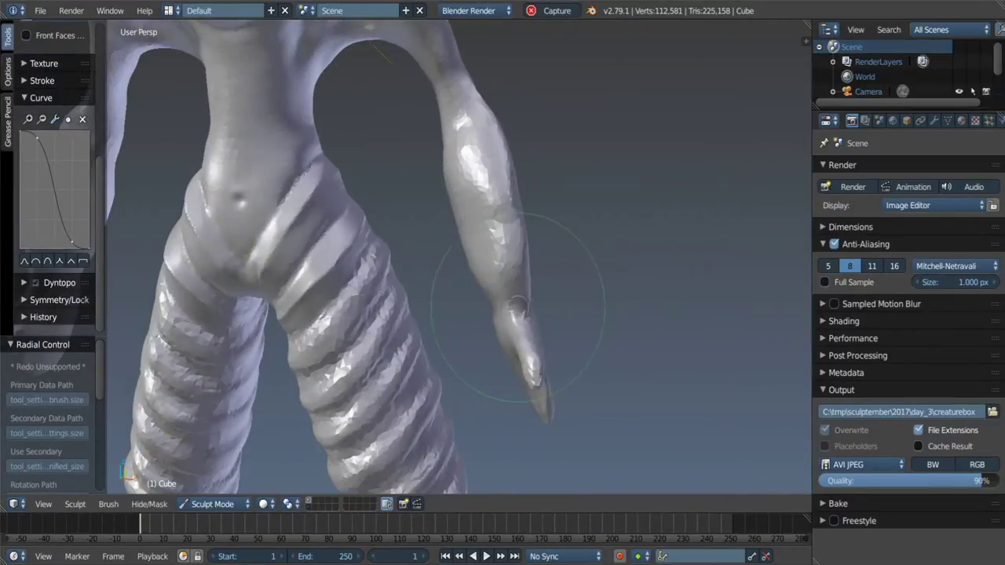
pyautogui.moveTo(486, 274); pyautogui.dragTo(468, 329, button='middle')
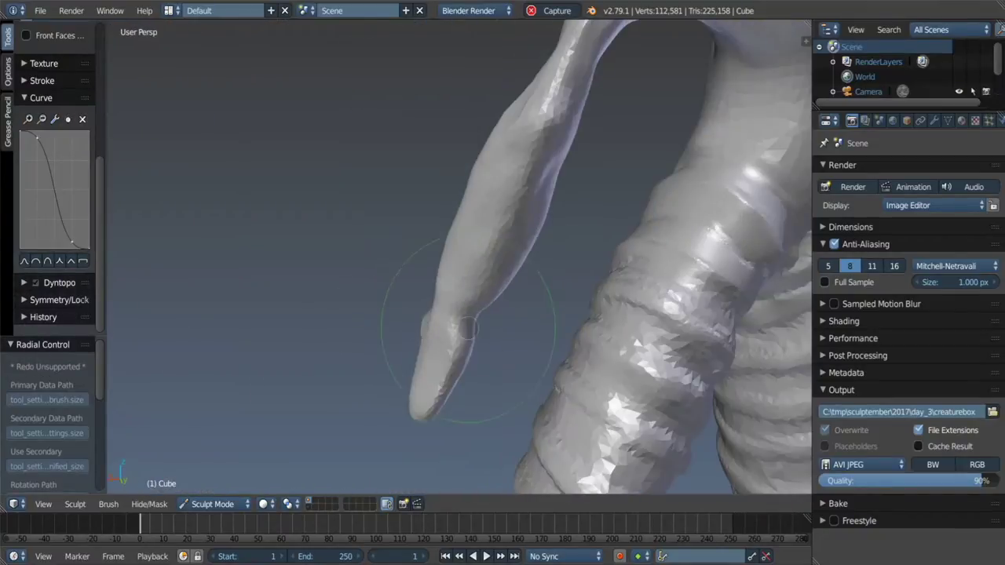
pyautogui.moveTo(421, 382)
pyautogui.mouseDown(button='middle')
pyautogui.moveTo(662, 314)
pyautogui.moveTo(556, 303)
pyautogui.mouseUp(button='middle')
# Step: Build up a small thumb and reshape the hand, then smooth the hand and wrist
pyautogui.press('c')
pyautogui.scroll(2, 430, 350)
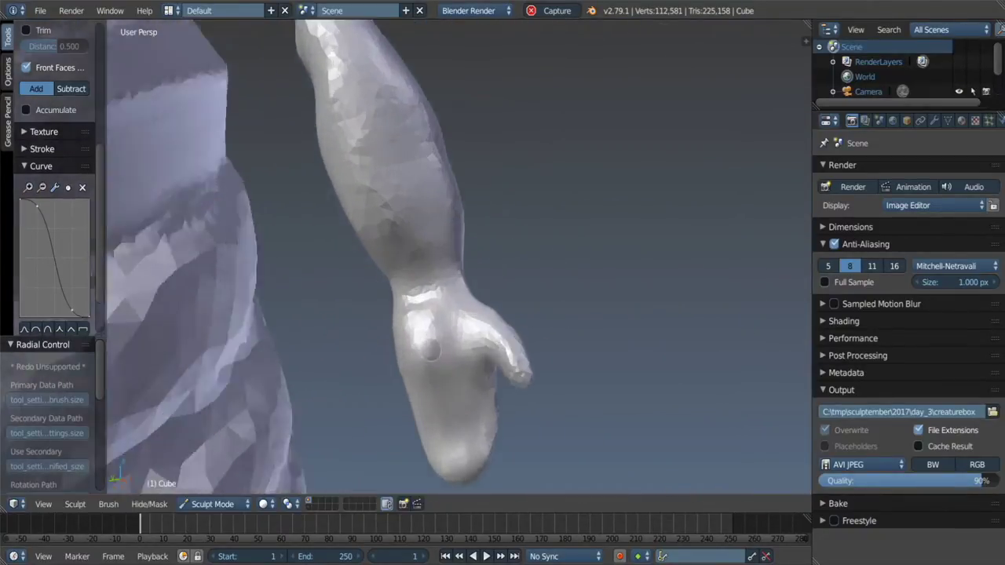
pyautogui.moveTo(430, 350); pyautogui.dragTo(471, 357, button='middle')
pyautogui.moveTo(470, 357); pyautogui.dragTo(503, 346)
pyautogui.moveTo(502, 346); pyautogui.dragTo(543, 378, button='middle')
pyautogui.keyDown('shift'); pyautogui.moveTo(471, 388); pyautogui.dragTo(470, 369); pyautogui.keyUp('shift')
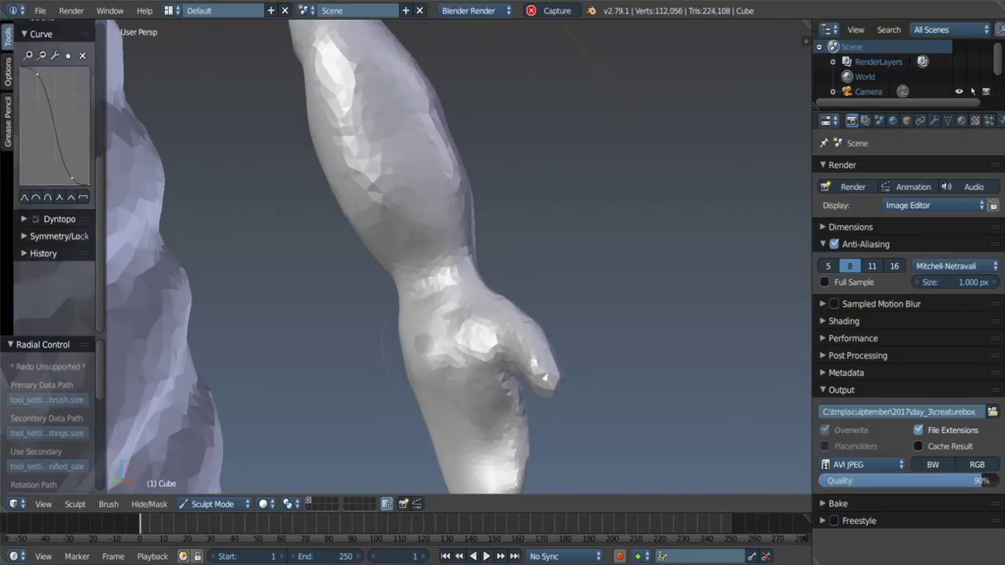
pyautogui.moveTo(469, 369); pyautogui.dragTo(416, 298, button='middle')
pyautogui.keyDown('shift'); pyautogui.moveTo(416, 299); pyautogui.dragTo(402, 221); pyautogui.keyUp('shift')
# Step: Orbit out to a near-front view of the whole creature
pyautogui.scroll(-5, 402, 222)
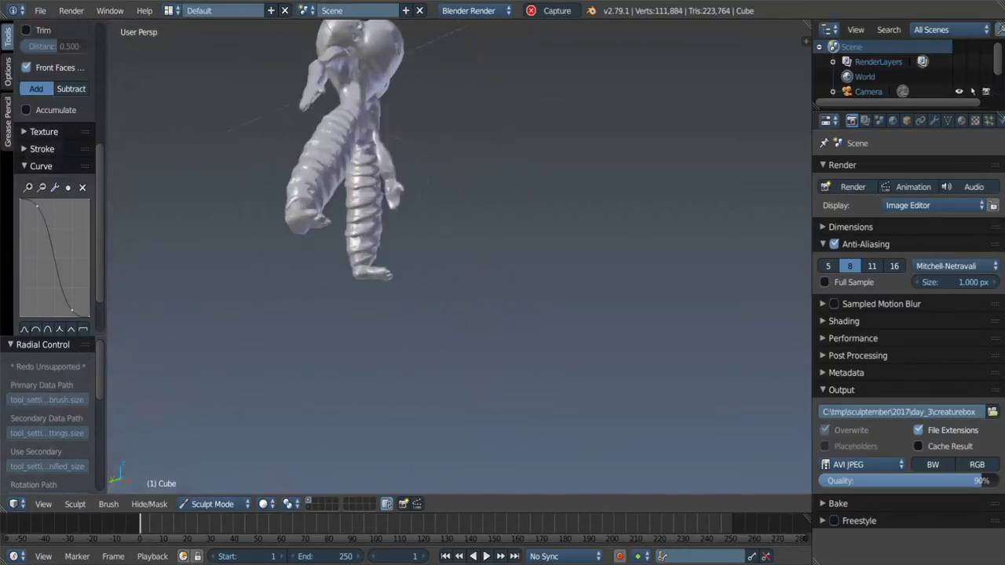
pyautogui.moveTo(402, 221); pyautogui.dragTo(401, 189, button='middle')
pyautogui.scroll(3, 401, 185)
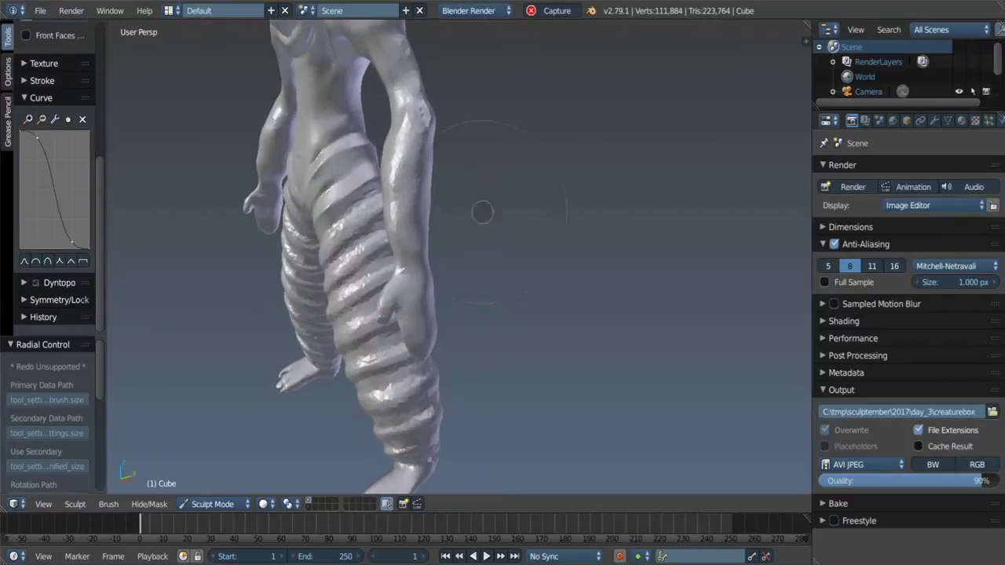
pyautogui.moveTo(477, 212); pyautogui.dragTo(430, 200, button='middle')
pyautogui.scroll(-5, 429, 195)
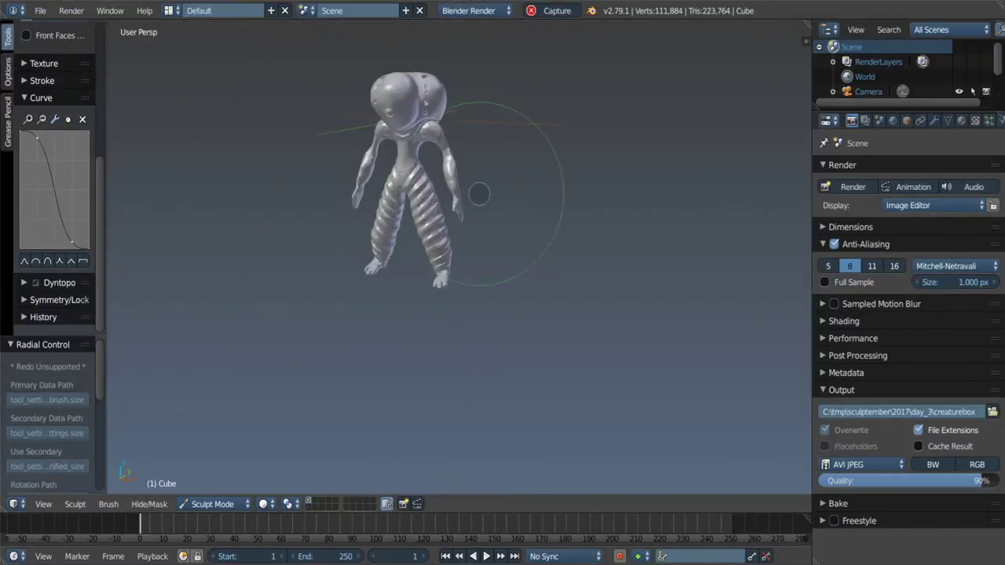
pyautogui.moveTo(479, 191)
pyautogui.mouseDown(button='middle')
pyautogui.moveTo(397, 190)
pyautogui.moveTo(491, 160)
pyautogui.moveTo(397, 180)
pyautogui.moveTo(343, 177)
pyautogui.mouseUp(button='middle')
# Step: Orbit close to the ribbed legs and add a new copy of the crease brush
pyautogui.scroll(7, 409, 179)
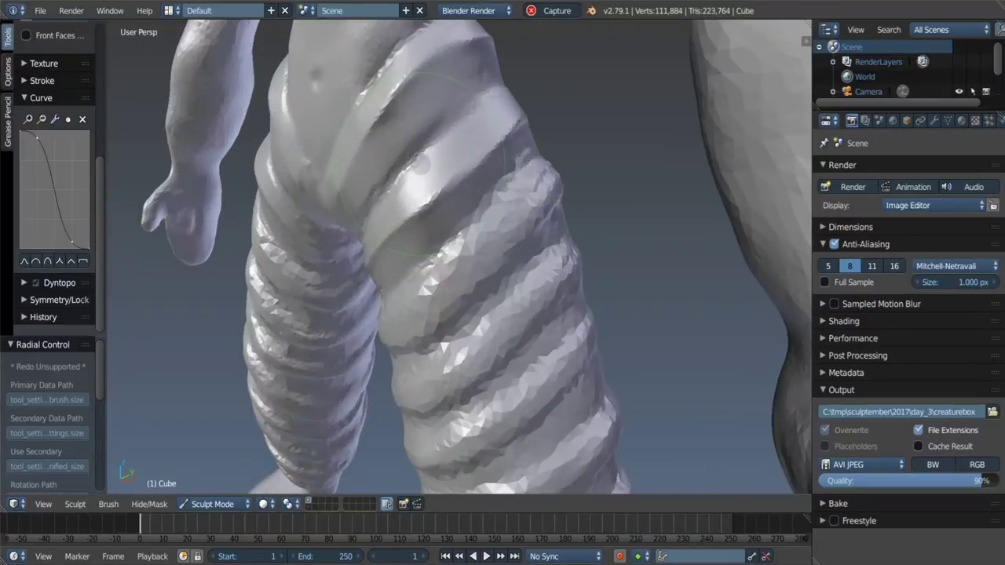
pyautogui.moveTo(409, 179); pyautogui.dragTo(408, 312, button='middle')
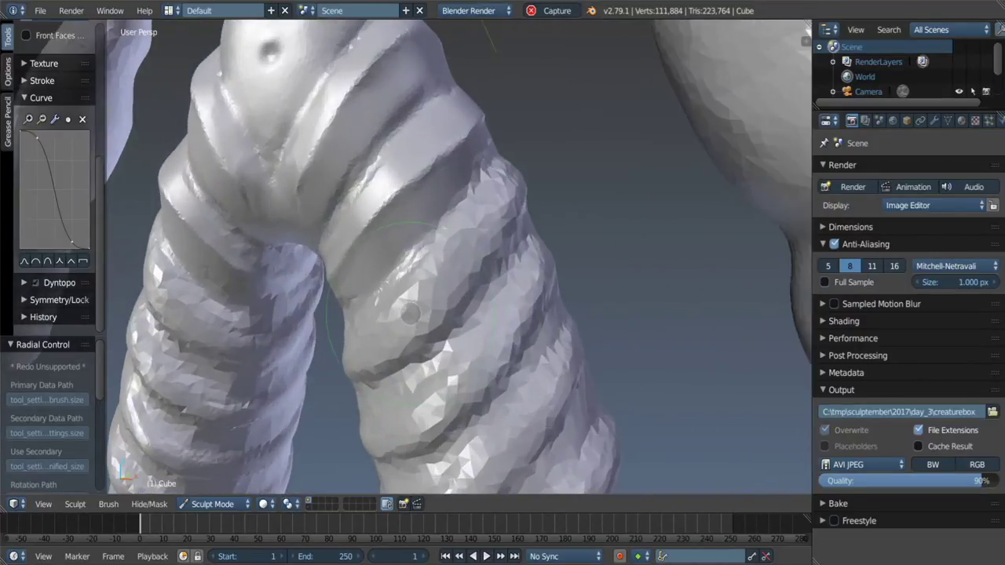
pyautogui.scroll(3, 55, 180)
pyautogui.scroll(3, 55, 180)
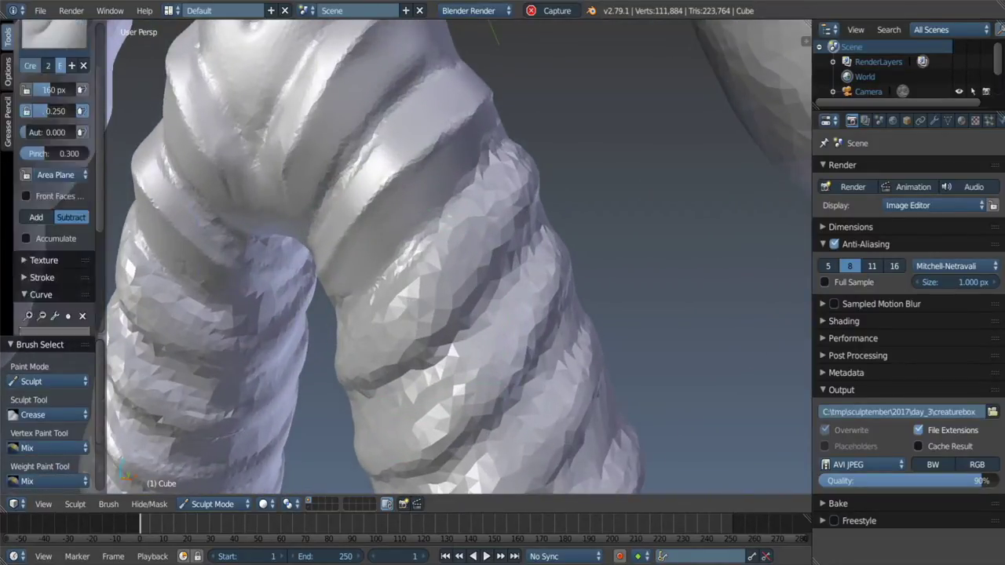
pyautogui.scroll(3, 55, 181)
pyautogui.click(71, 140)
# Step: Set the brush's stroke method to Curve and lay the paint curve diagonally across the leg
pyautogui.scroll(-4, 55, 181)
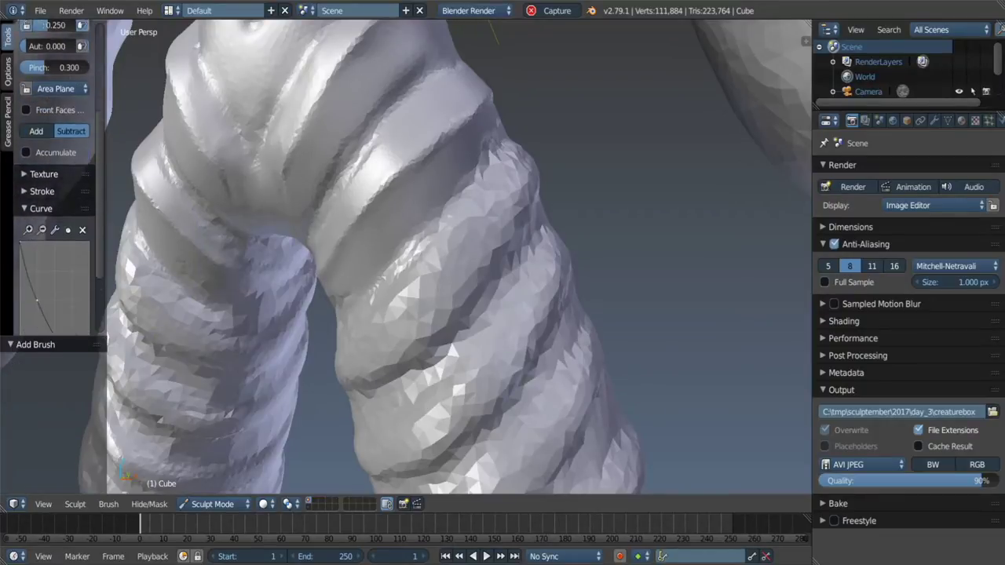
pyautogui.scroll(-2, 55, 181)
pyautogui.scroll(-2, 55, 181)
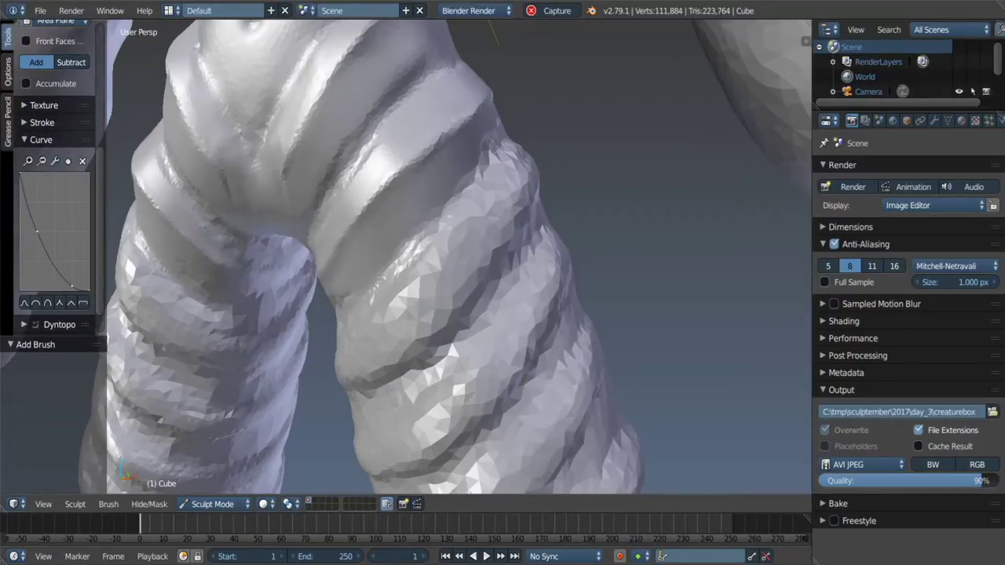
pyautogui.click(41, 122)
pyautogui.click(55, 160)
pyautogui.click(35, 47)
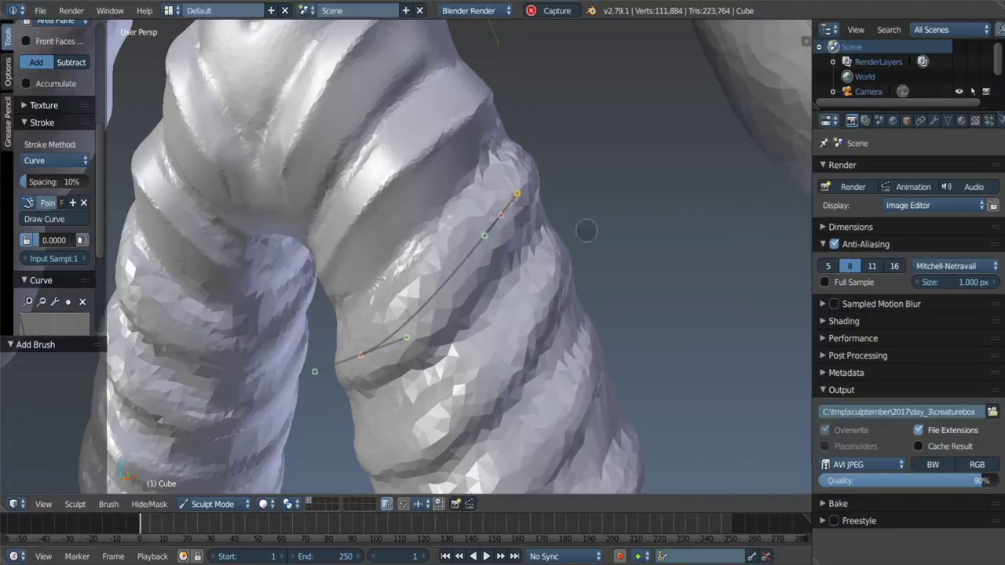
pyautogui.moveTo(500, 215); pyautogui.dragTo(531, 191)
pyautogui.click(531, 183)
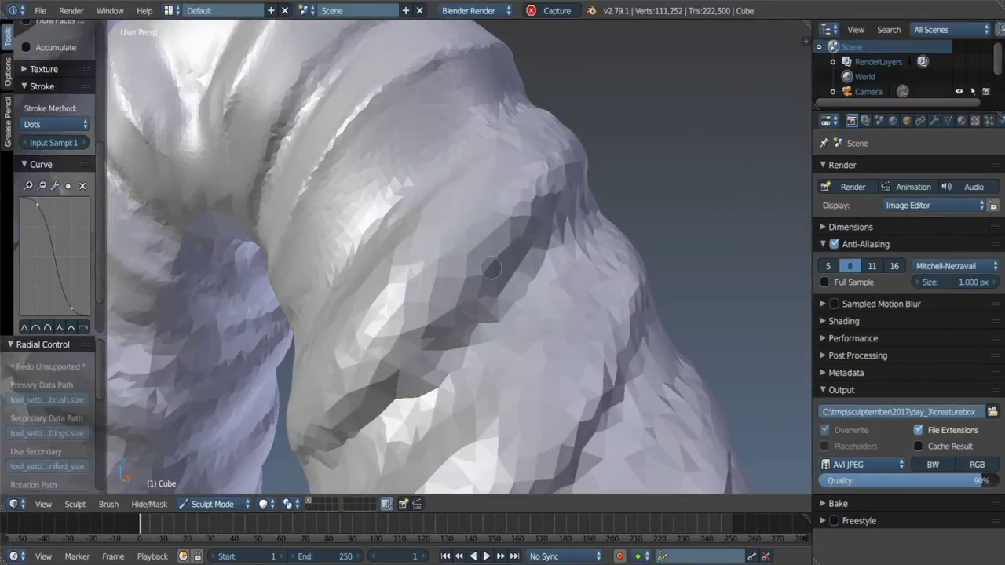
# Step: Scrape down and flatten the ridges along the leg with the Scrape brush
pyautogui.moveTo(490, 269); pyautogui.dragTo(392, 383)
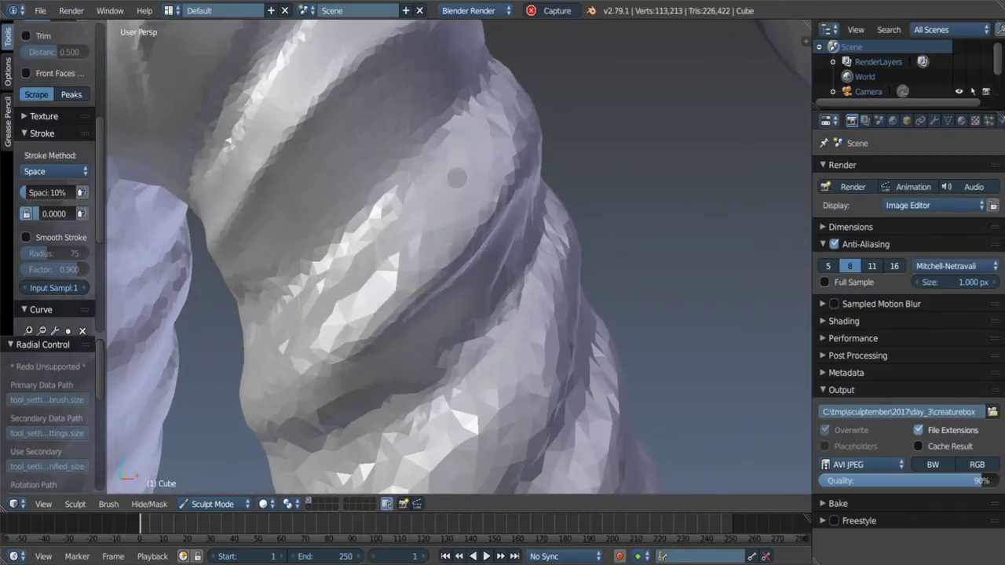
pyautogui.moveTo(455, 173); pyautogui.dragTo(274, 373)
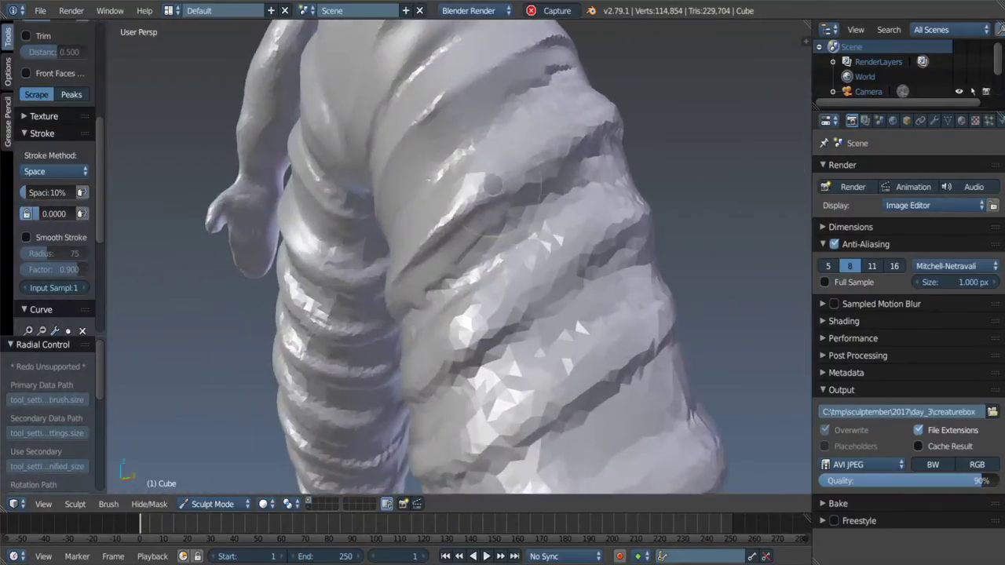
pyautogui.moveTo(492, 183)
pyautogui.mouseDown(button='middle')
pyautogui.moveTo(462, 239)
pyautogui.moveTo(428, 257)
pyautogui.mouseUp(button='middle')
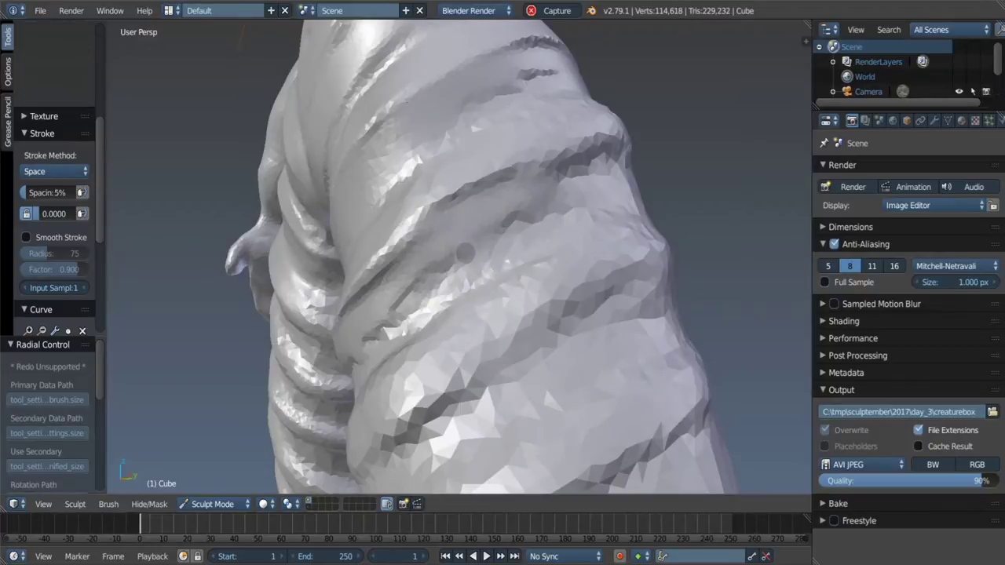
pyautogui.moveTo(541, 208); pyautogui.dragTo(415, 239, button='middle')
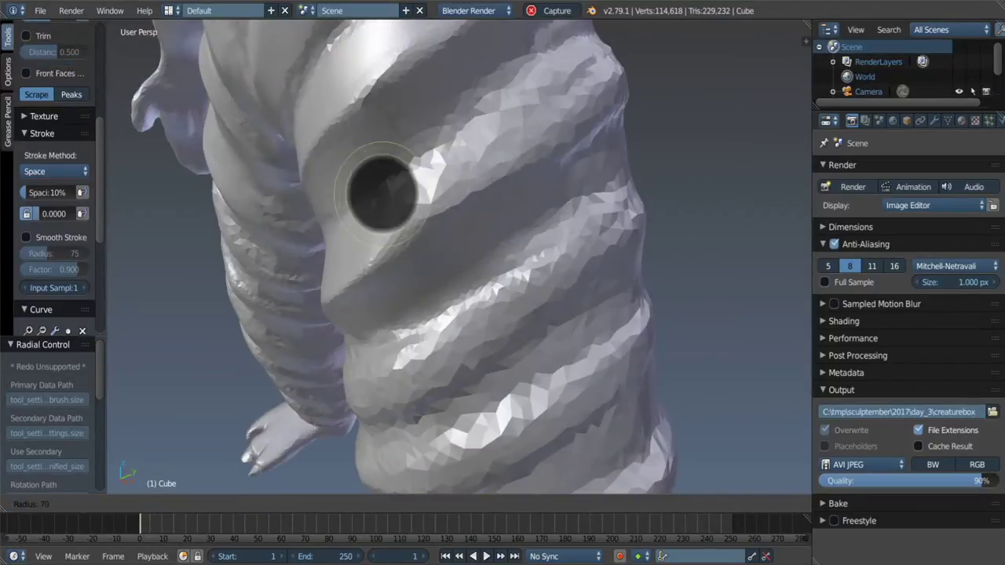
pyautogui.moveTo(377, 195); pyautogui.dragTo(452, 138)
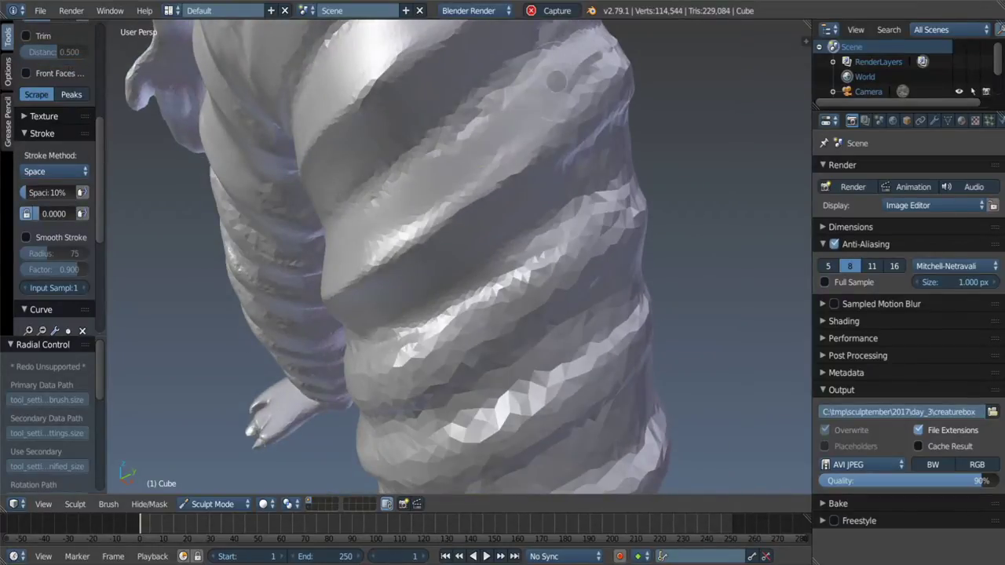
pyautogui.moveTo(393, 208); pyautogui.dragTo(471, 177)
# Step: Deepen and refine the grooves along the ridged leg from several angles
pyautogui.scroll(-3, 440, 235)
pyautogui.moveTo(487, 165); pyautogui.dragTo(439, 236, button='middle')
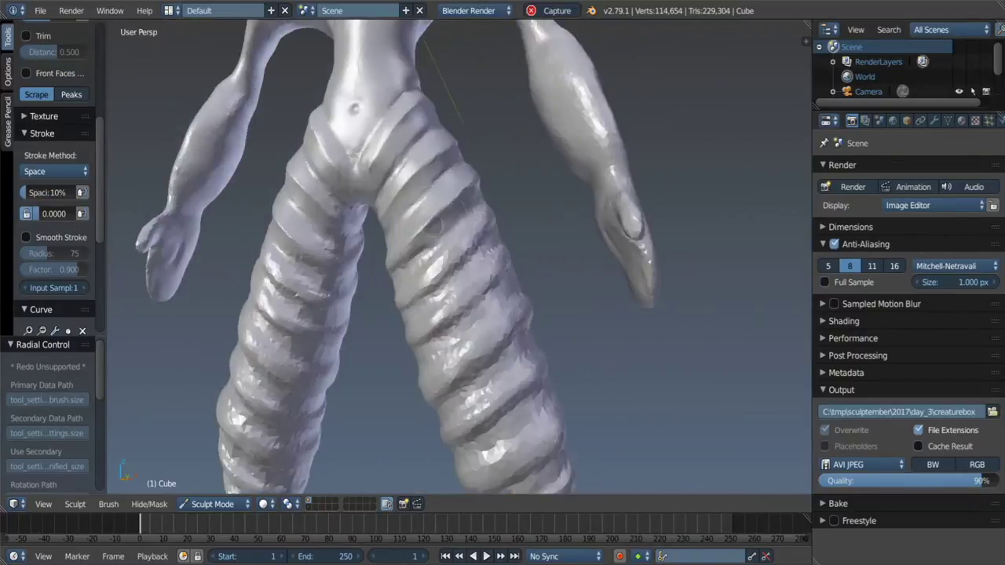
pyautogui.scroll(6, 440, 251)
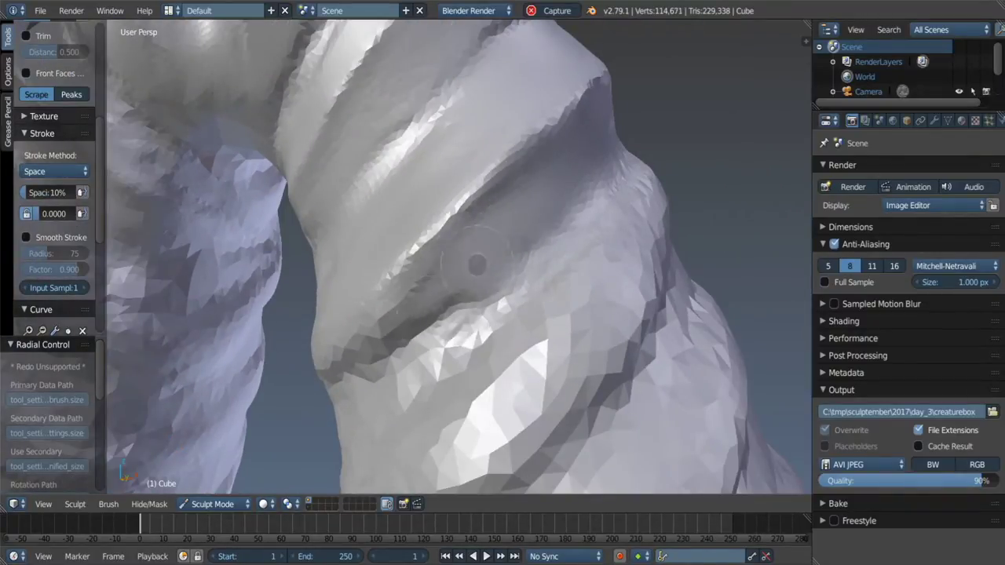
pyautogui.moveTo(460, 275); pyautogui.dragTo(471, 251)
pyautogui.moveTo(470, 251)
pyautogui.mouseDown(button='middle')
pyautogui.moveTo(511, 213)
pyautogui.moveTo(481, 207)
pyautogui.moveTo(494, 196)
pyautogui.mouseUp(button='middle')
pyautogui.scroll(4, 481, 208)
pyautogui.moveTo(446, 199); pyautogui.dragTo(503, 196)
pyautogui.moveTo(502, 196); pyautogui.dragTo(510, 186, button='middle')
pyautogui.moveTo(503, 108); pyautogui.dragTo(587, 100)
pyautogui.moveTo(488, 117); pyautogui.dragTo(459, 166, button='middle')
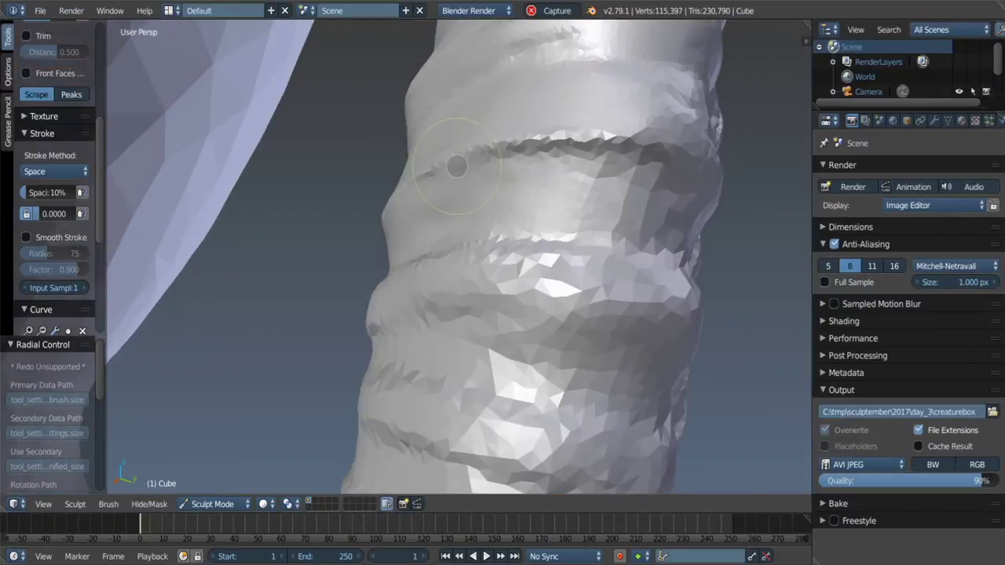
# Step: Sharpen the groove edges and creases between the leg ridges with the Pinch brush
pyautogui.press('p')
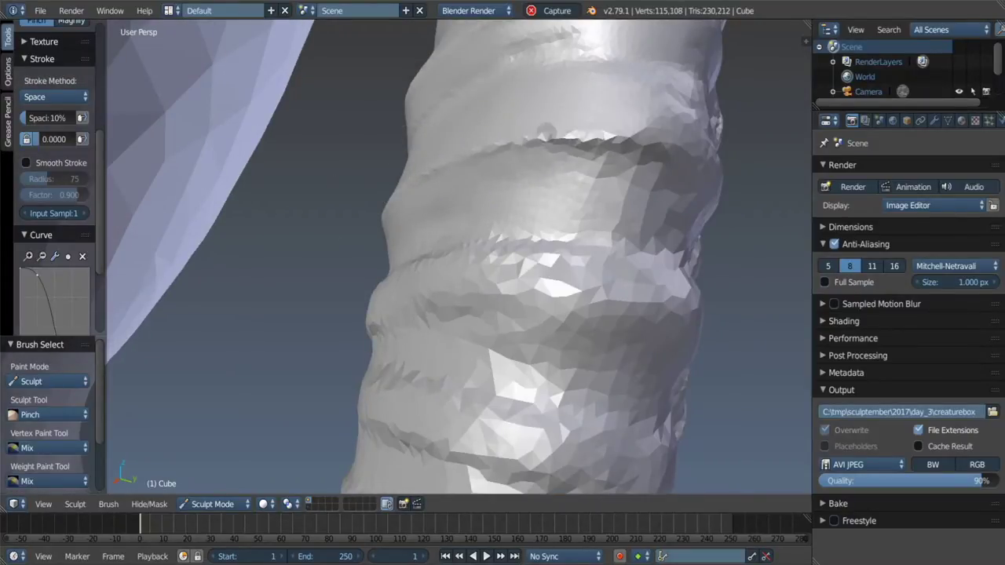
pyautogui.moveTo(546, 132); pyautogui.dragTo(448, 208)
pyautogui.moveTo(576, 156)
pyautogui.mouseDown(button='middle')
pyautogui.moveTo(571, 132)
pyautogui.moveTo(542, 165)
pyautogui.mouseUp(button='middle')
pyautogui.moveTo(632, 193); pyautogui.dragTo(643, 188)
pyautogui.moveTo(643, 188); pyautogui.dragTo(625, 164, button='middle')
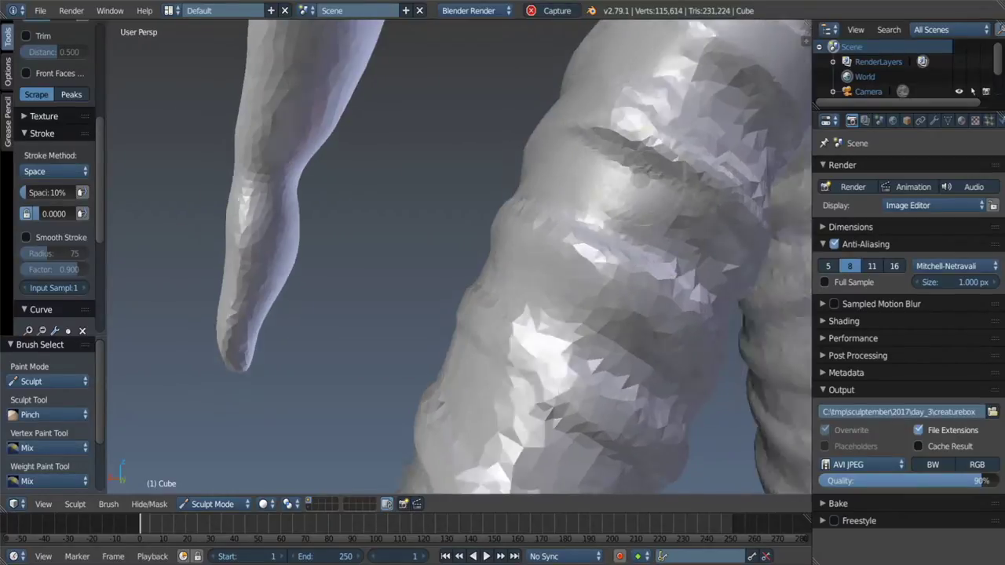
pyautogui.moveTo(518, 220); pyautogui.dragTo(627, 321)
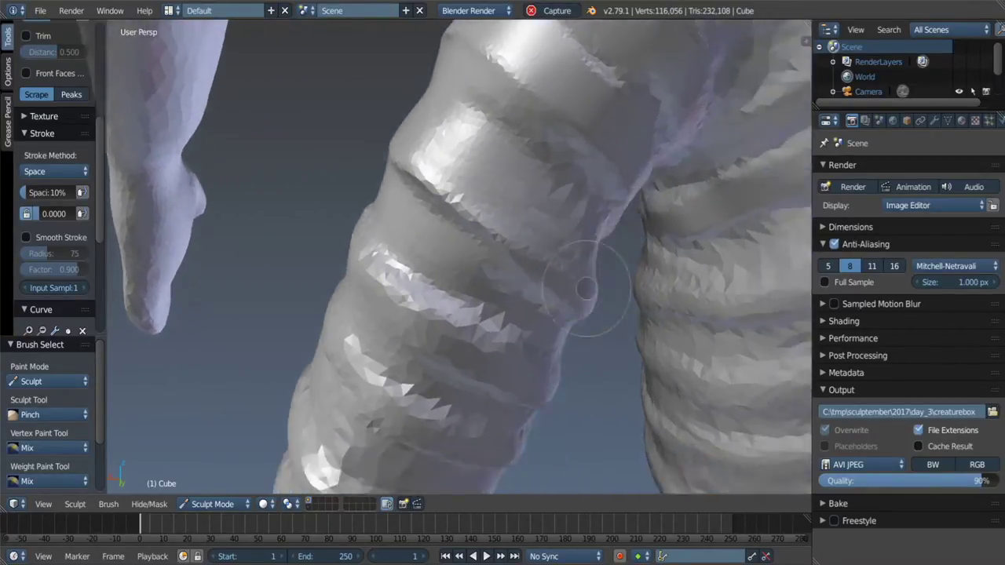
pyautogui.moveTo(579, 225); pyautogui.dragTo(550, 251, button='middle')
pyautogui.moveTo(510, 251); pyautogui.dragTo(502, 267)
pyautogui.moveTo(471, 286); pyautogui.dragTo(444, 227, button='middle')
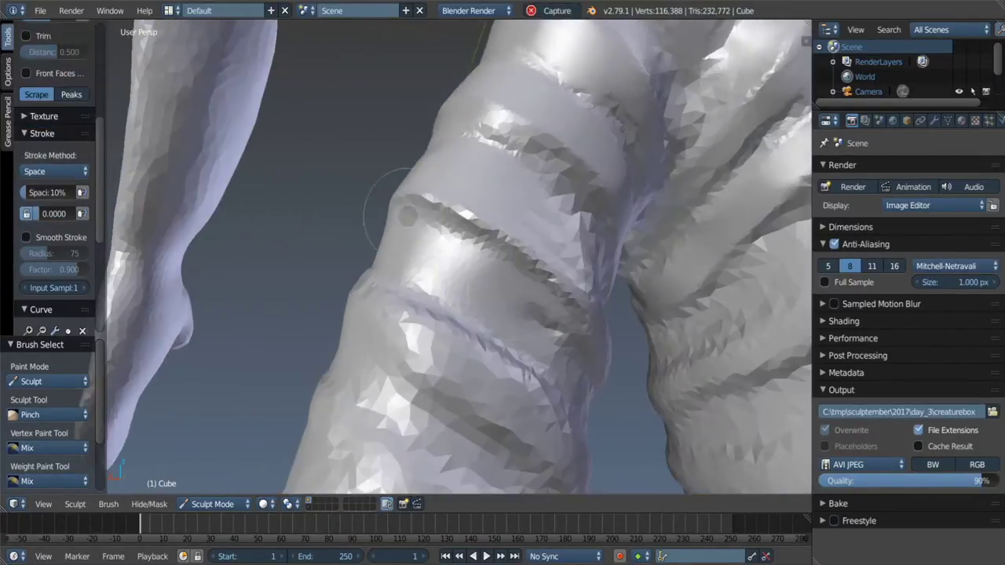
pyautogui.moveTo(480, 274)
pyautogui.mouseDown(button='middle')
pyautogui.moveTo(520, 296)
pyautogui.moveTo(549, 259)
pyautogui.mouseUp(button='middle')
pyautogui.moveTo(667, 314)
pyautogui.mouseDown()
pyautogui.moveTo(691, 392)
pyautogui.moveTo(543, 229)
pyautogui.mouseUp()
# Step: Pinch the upper-leg grooves using the Space stroke method at 5% spacing
pyautogui.moveTo(510, 188); pyautogui.dragTo(565, 314)
pyautogui.scroll(-5, 55, 235)
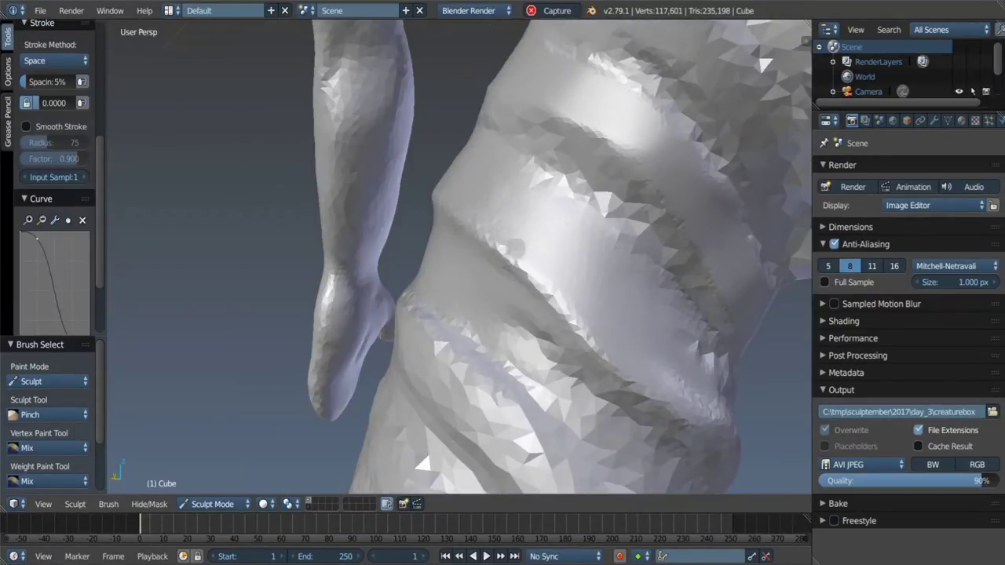
pyautogui.scroll(5, 55, 235)
pyautogui.moveTo(549, 259); pyautogui.dragTo(510, 235, button='middle')
pyautogui.scroll(2, 534, 259)
pyautogui.moveTo(503, 197); pyautogui.dragTo(604, 290)
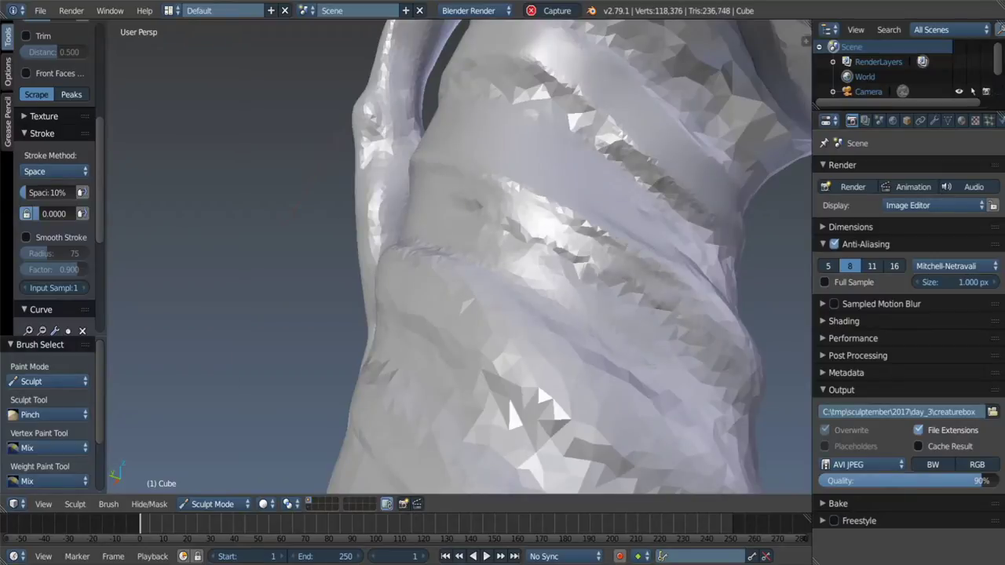
pyautogui.scroll(-5, 55, 236)
pyautogui.moveTo(47, 82); pyautogui.dragTo(35, 81)
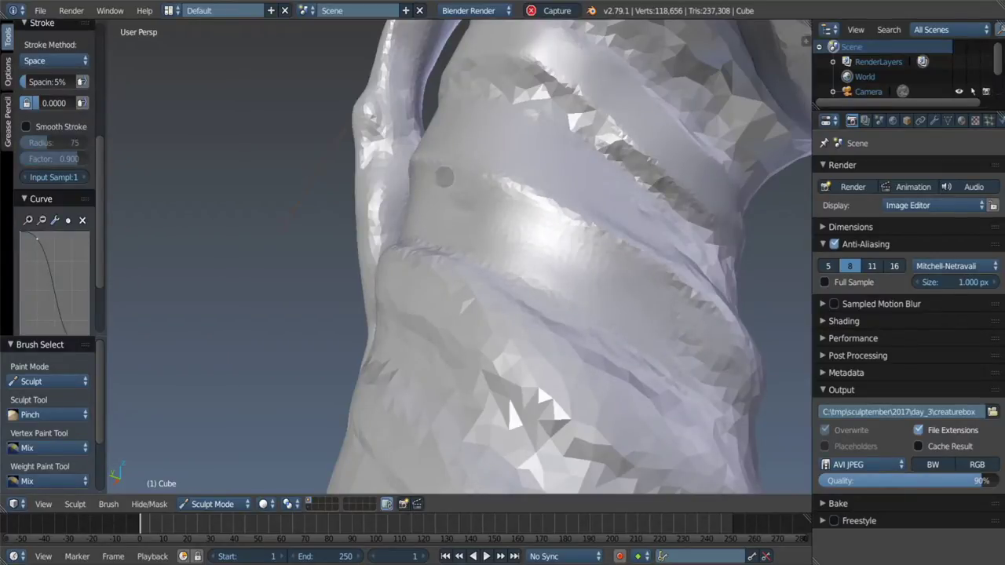
pyautogui.moveTo(444, 177); pyautogui.dragTo(525, 237, button='middle')
pyautogui.moveTo(441, 149); pyautogui.dragTo(528, 191)
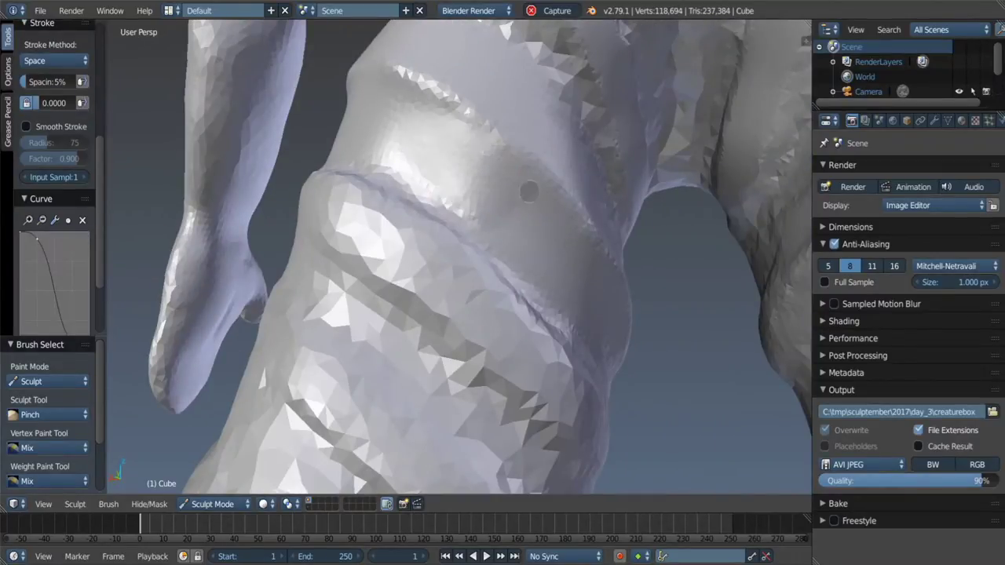
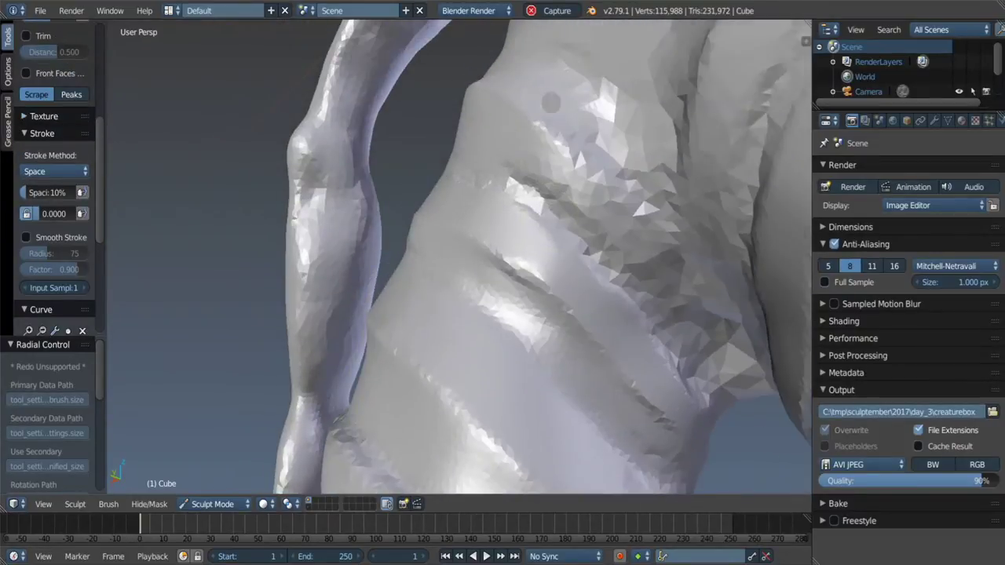
# Step: Reshape the ringed leg band and pinch the leg groove tighter
pyautogui.moveTo(550, 101); pyautogui.dragTo(604, 229)
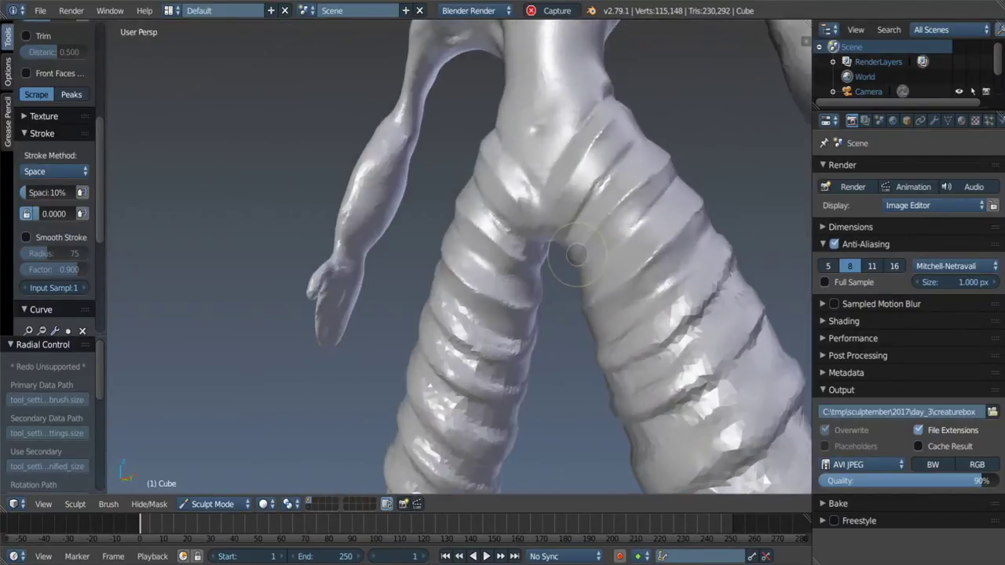
pyautogui.moveTo(576, 254)
pyautogui.mouseDown(button='middle')
pyautogui.moveTo(632, 281)
pyautogui.moveTo(630, 260)
pyautogui.mouseUp(button='middle')
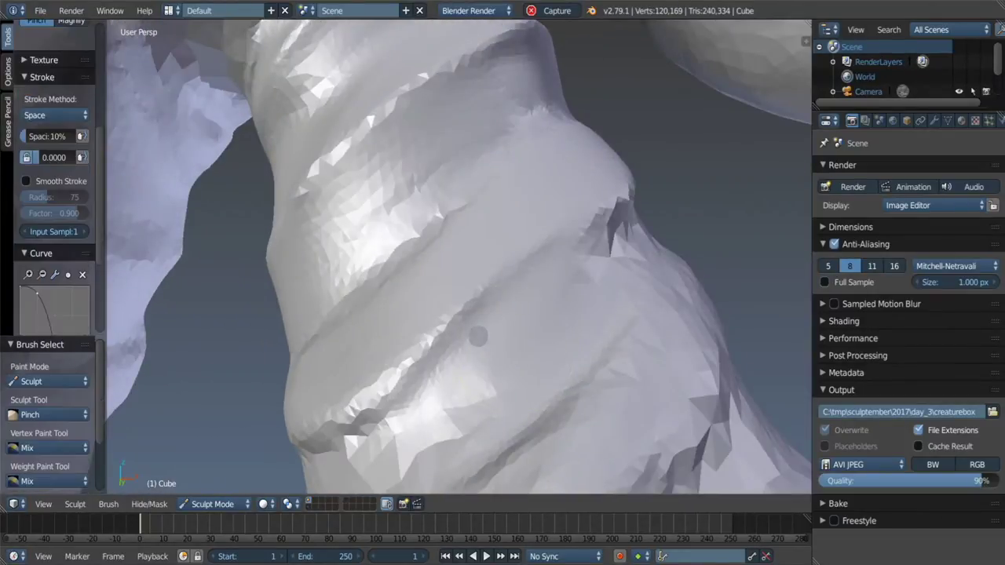
pyautogui.moveTo(477, 336); pyautogui.dragTo(425, 361)
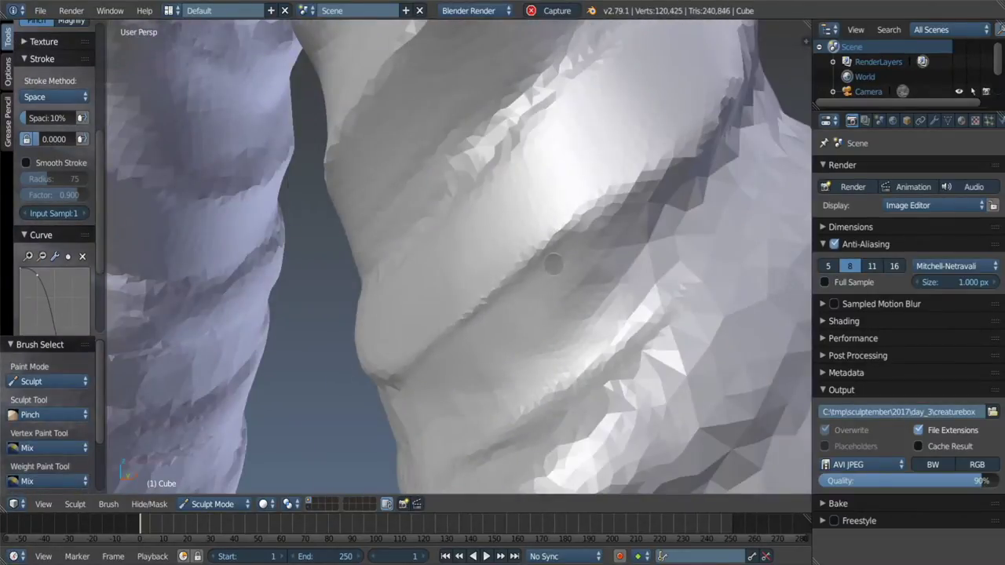
# Step: With the Crease brush, resize it and carve creases along the leg's spiral band
pyautogui.hotkey('shift', 'c')
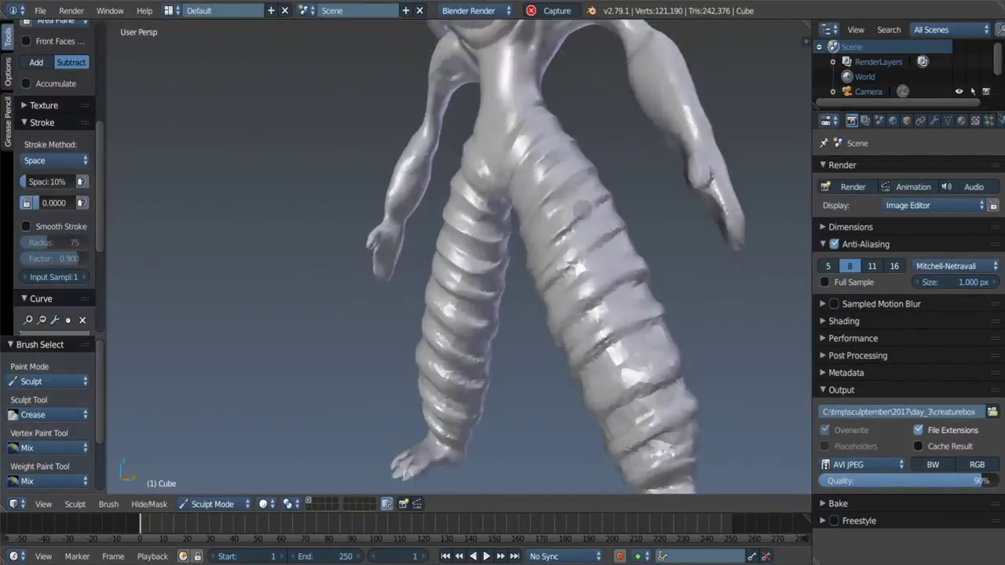
pyautogui.moveTo(581, 208)
pyautogui.mouseDown(button='middle')
pyautogui.moveTo(550, 236)
pyautogui.moveTo(604, 223)
pyautogui.moveTo(540, 239)
pyautogui.mouseUp(button='middle')
pyautogui.scroll(5, 549, 236)
pyautogui.press('f')
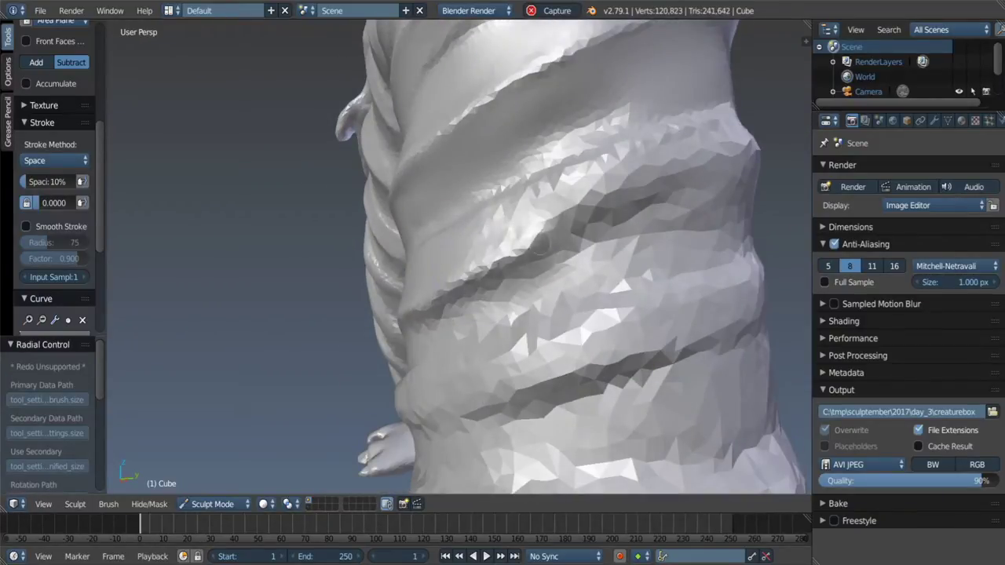
pyautogui.moveTo(540, 243); pyautogui.dragTo(753, 163)
pyautogui.moveTo(540, 239); pyautogui.dragTo(549, 220, button='middle')
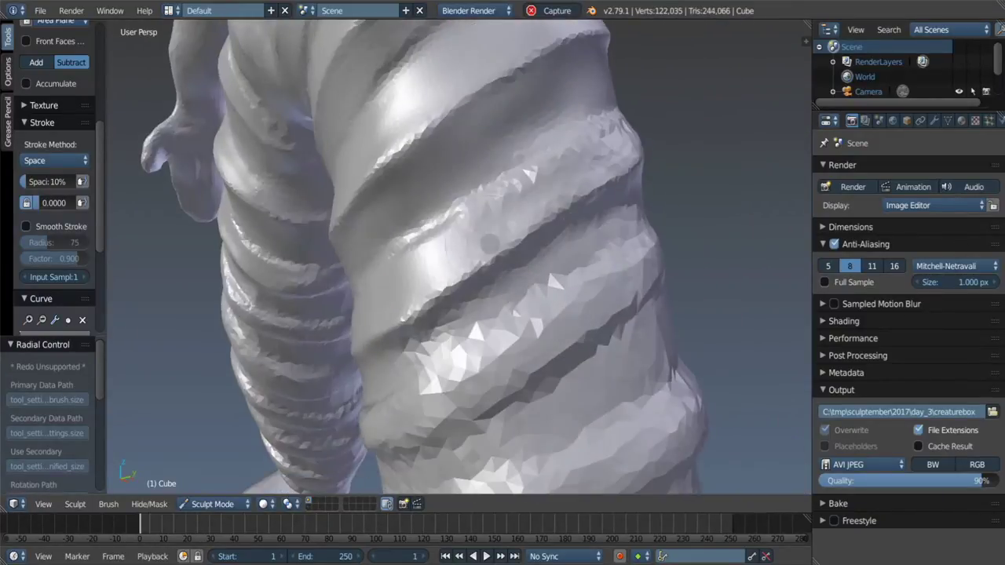
pyautogui.moveTo(620, 145); pyautogui.dragTo(512, 267, button='middle')
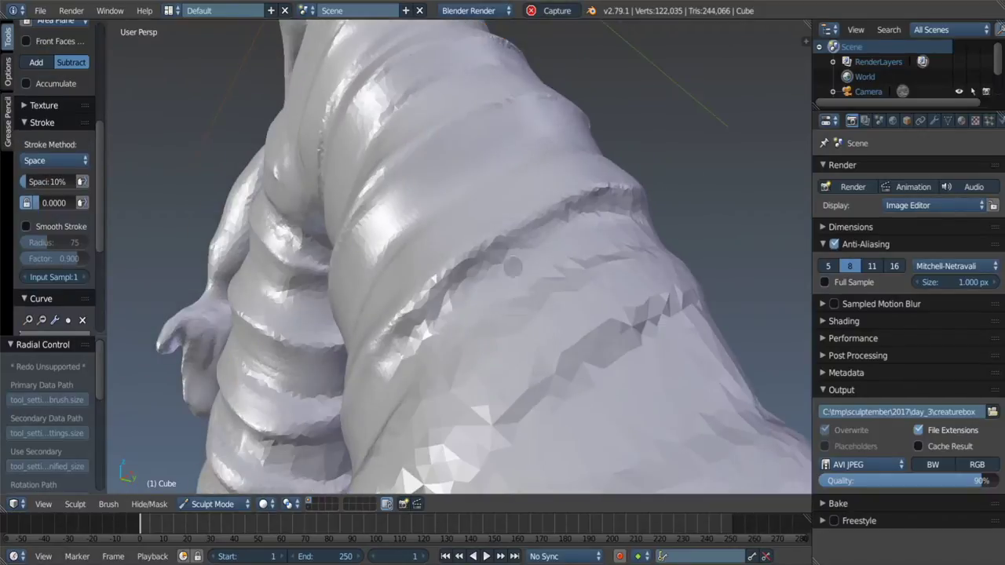
pyautogui.moveTo(432, 338); pyautogui.dragTo(393, 317)
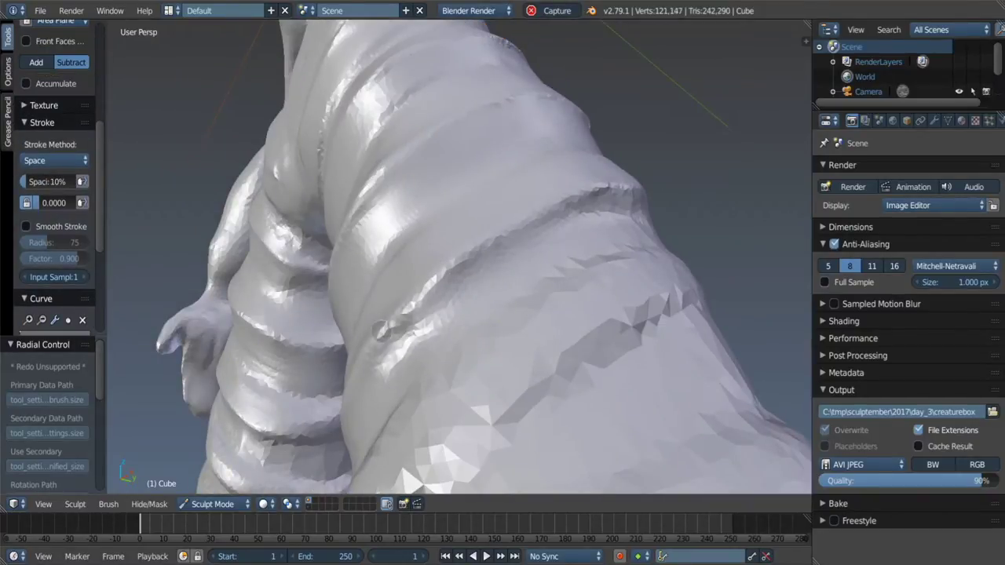
# Step: Scrape the spiral band surface flatter and smoother with the Scrape brush
pyautogui.hotkey('shift', 't')
pyautogui.moveTo(376, 357); pyautogui.dragTo(475, 283)
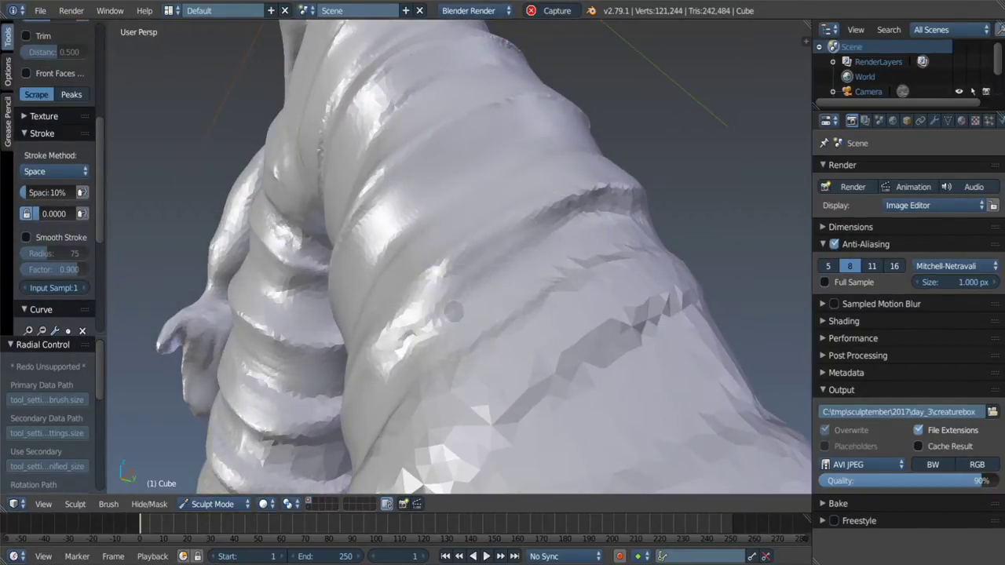
pyautogui.moveTo(414, 314); pyautogui.dragTo(445, 280)
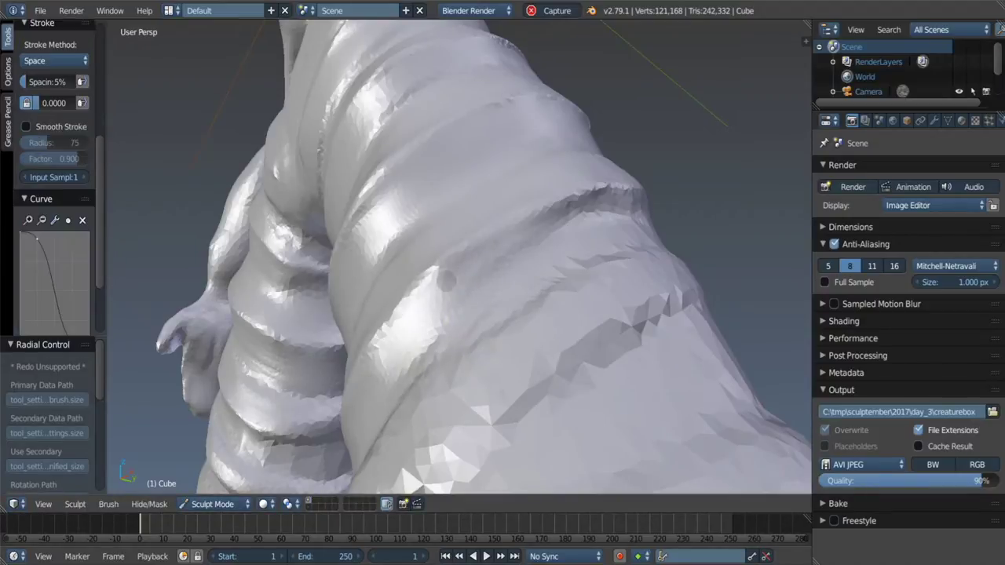
pyautogui.moveTo(451, 306); pyautogui.dragTo(566, 198, button='middle')
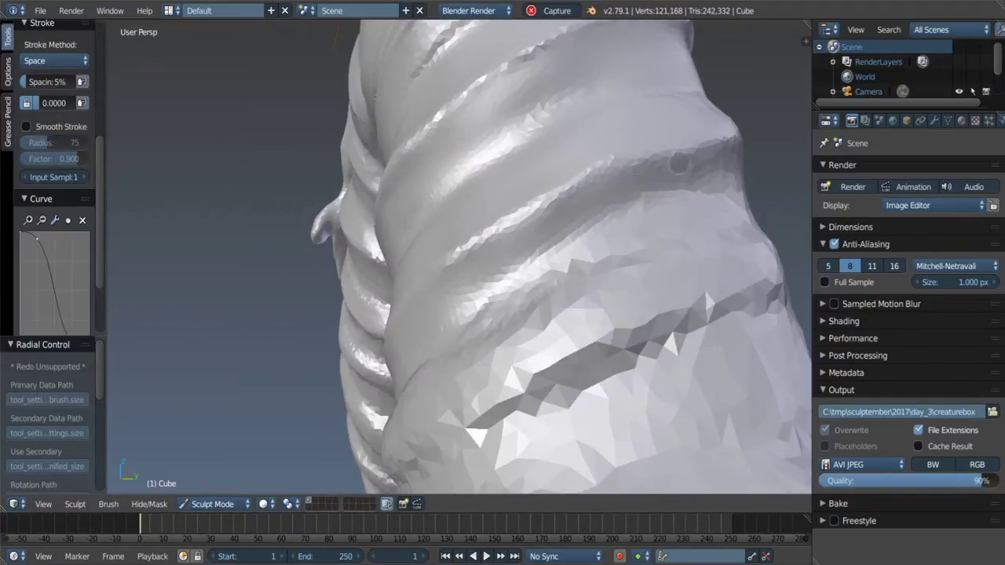
pyautogui.scroll(-5, 671, 240)
pyautogui.scroll(2, 644, 224)
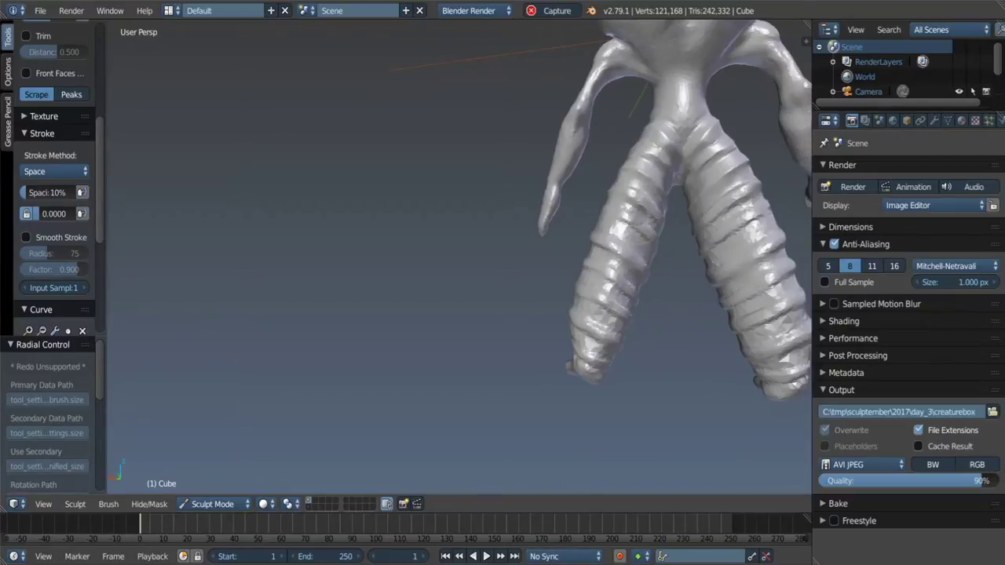
pyautogui.scroll(4, 620, 207)
# Step: Deepen the groove on the upper leg near the arm with the Crease brush
pyautogui.moveTo(620, 206); pyautogui.dragTo(522, 186, button='middle')
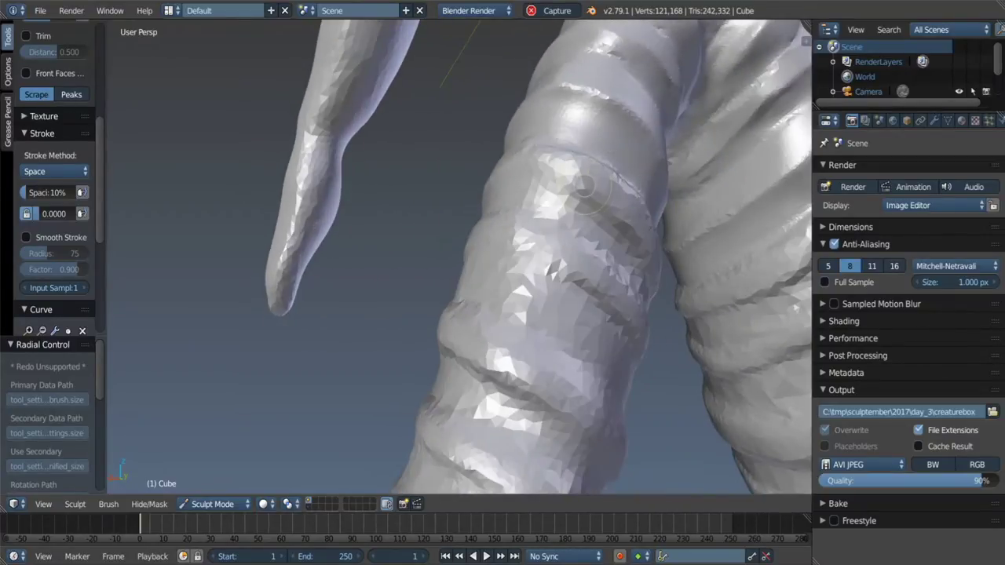
pyautogui.hotkey('shift', 'c')
pyautogui.moveTo(522, 187); pyautogui.dragTo(550, 189)
pyautogui.moveTo(610, 235); pyautogui.dragTo(581, 188, button='middle')
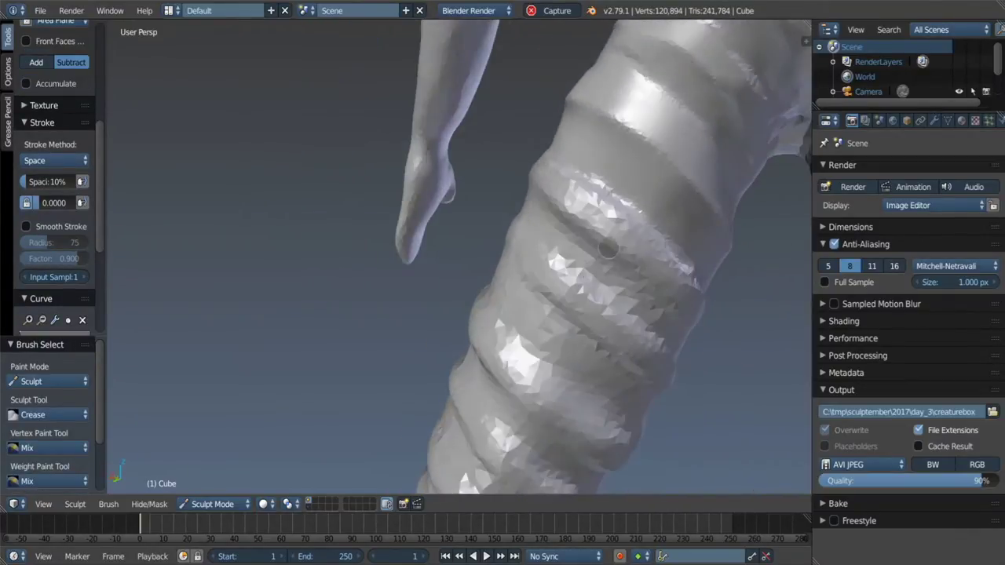
pyautogui.scroll(3, 571, 180)
# Step: Enlarge the brush and smooth the bright ridge and ringed surface below the arm
pyautogui.press('f')
pyautogui.click(500, 102)
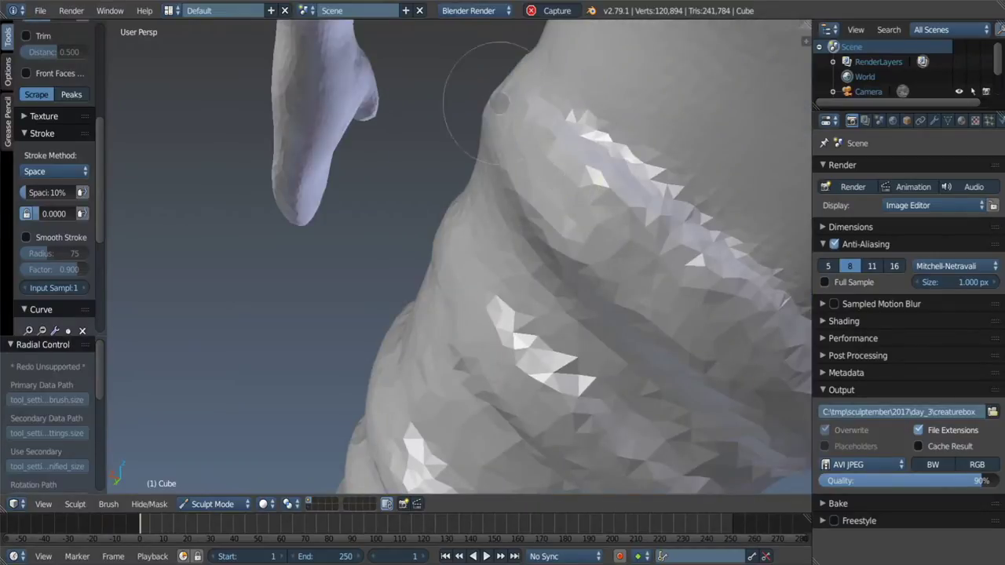
pyautogui.moveTo(598, 159); pyautogui.dragTo(573, 187)
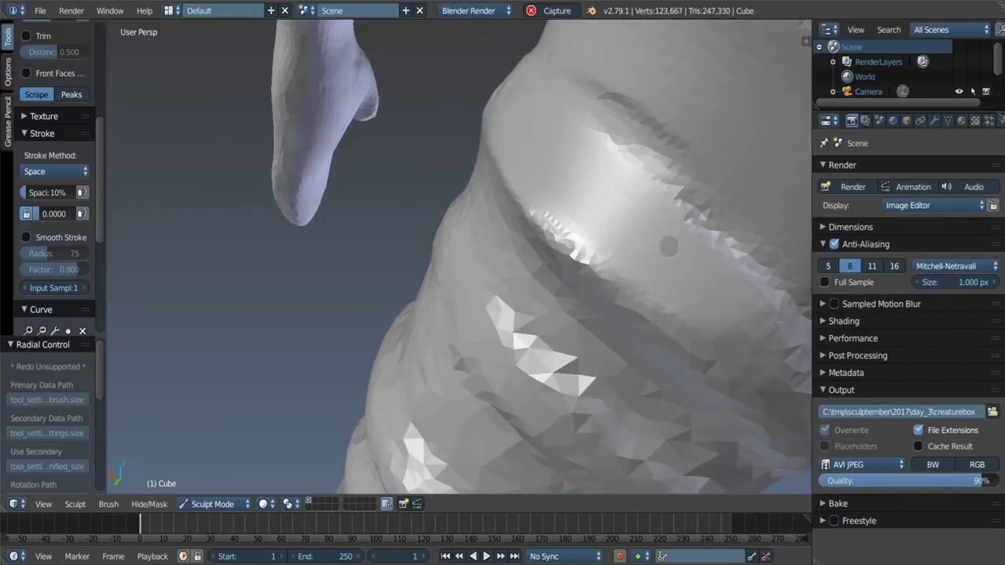
pyautogui.moveTo(668, 245); pyautogui.dragTo(542, 164, button='middle')
pyautogui.moveTo(598, 211); pyautogui.dragTo(510, 134)
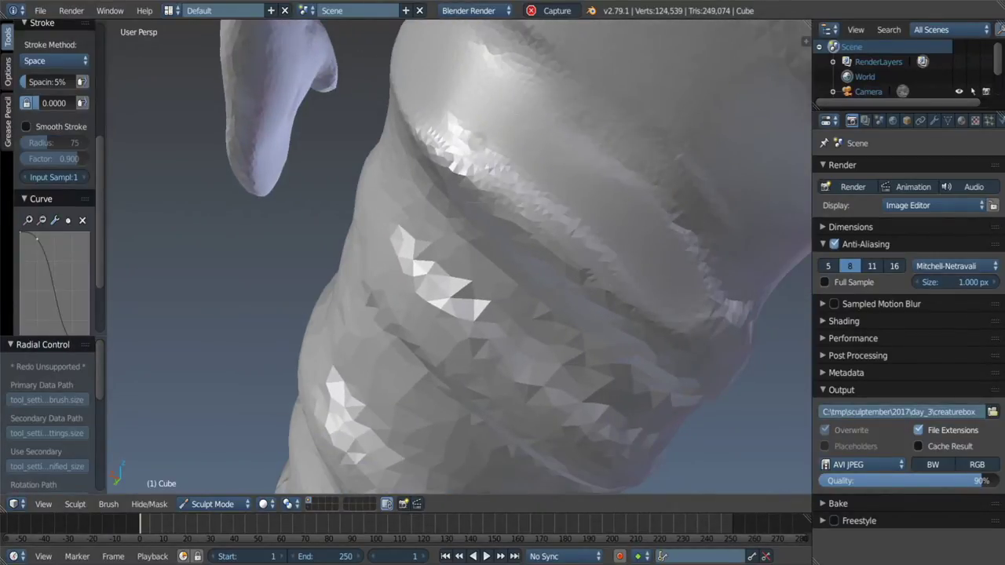
pyautogui.moveTo(510, 133)
pyautogui.mouseDown(button='middle')
pyautogui.moveTo(586, 210)
pyautogui.moveTo(568, 220)
pyautogui.moveTo(598, 169)
pyautogui.mouseUp(button='middle')
pyautogui.scroll(2, 586, 210)
pyautogui.scroll(-3, 567, 220)
pyautogui.scroll(2, 593, 189)
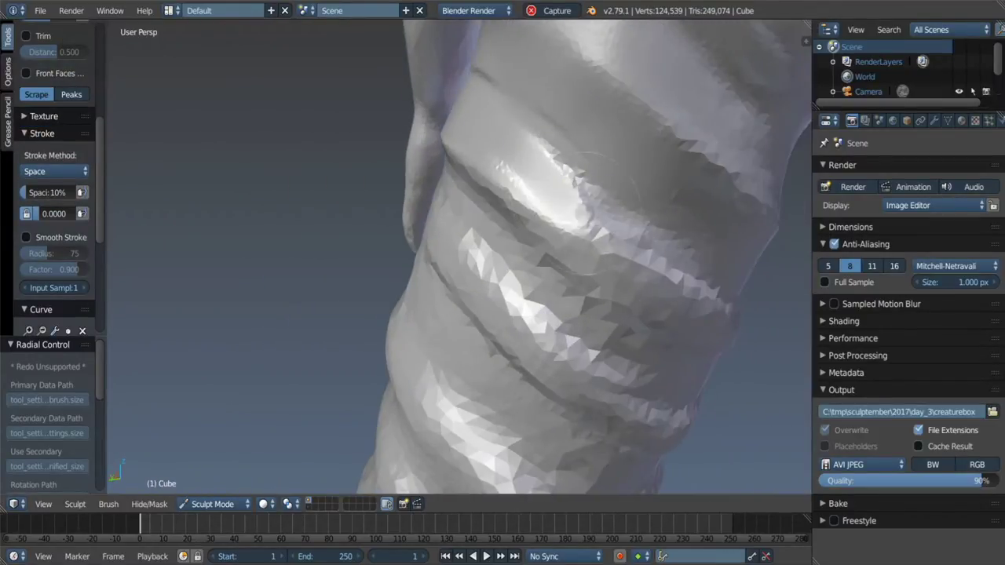
# Step: Scrape down the spiral ridges and rings along the ribbed limb
pyautogui.moveTo(581, 174); pyautogui.dragTo(649, 290)
pyautogui.moveTo(650, 289); pyautogui.dragTo(486, 262, button='middle')
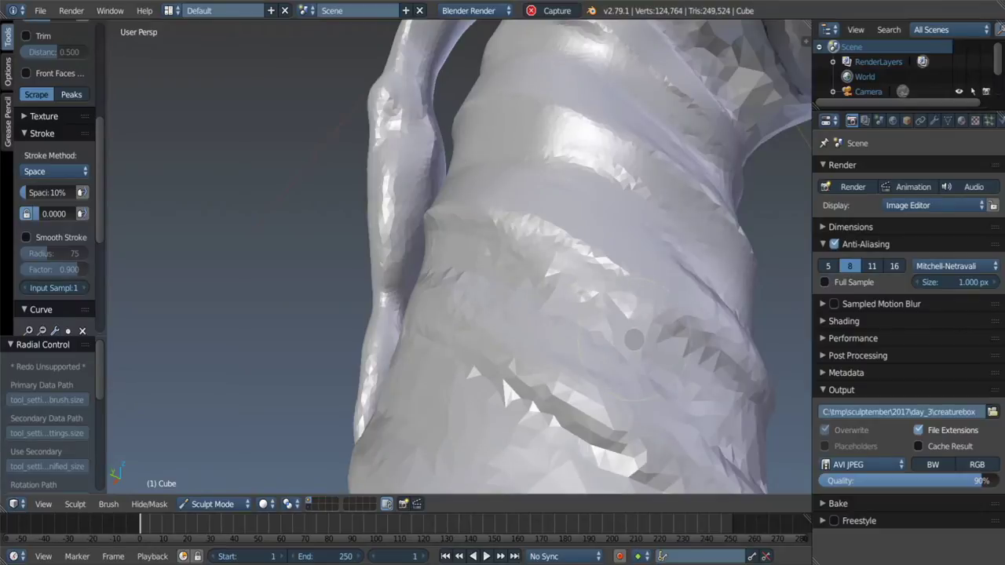
pyautogui.moveTo(557, 273); pyautogui.dragTo(610, 333, button='middle')
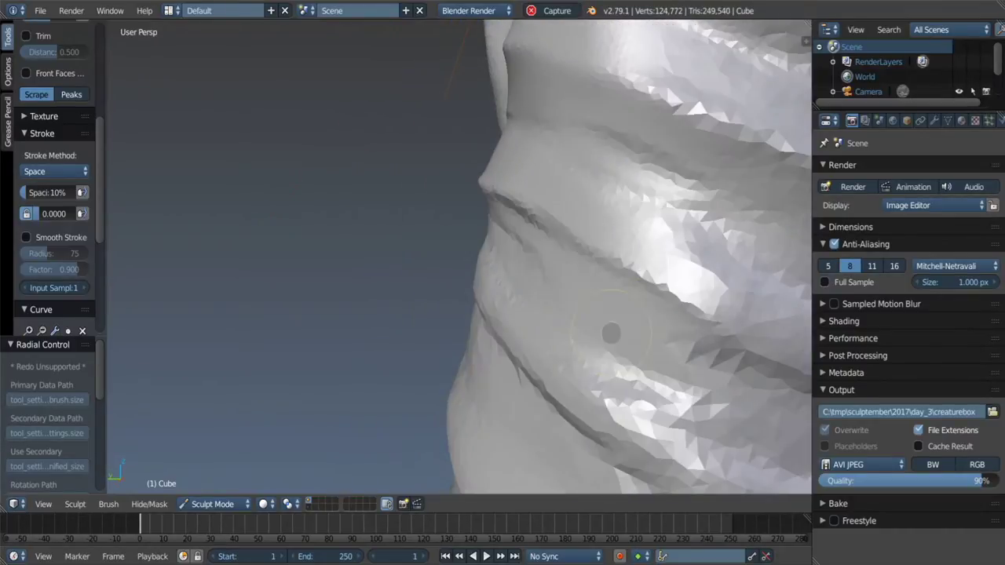
pyautogui.moveTo(600, 206); pyautogui.dragTo(594, 225)
pyautogui.moveTo(547, 170)
pyautogui.mouseDown(button='middle')
pyautogui.moveTo(579, 176)
pyautogui.moveTo(601, 236)
pyautogui.moveTo(636, 226)
pyautogui.moveTo(664, 110)
pyautogui.mouseUp(button='middle')
pyautogui.moveTo(664, 110)
pyautogui.mouseDown()
pyautogui.moveTo(581, 165)
pyautogui.moveTo(645, 133)
pyautogui.mouseUp()
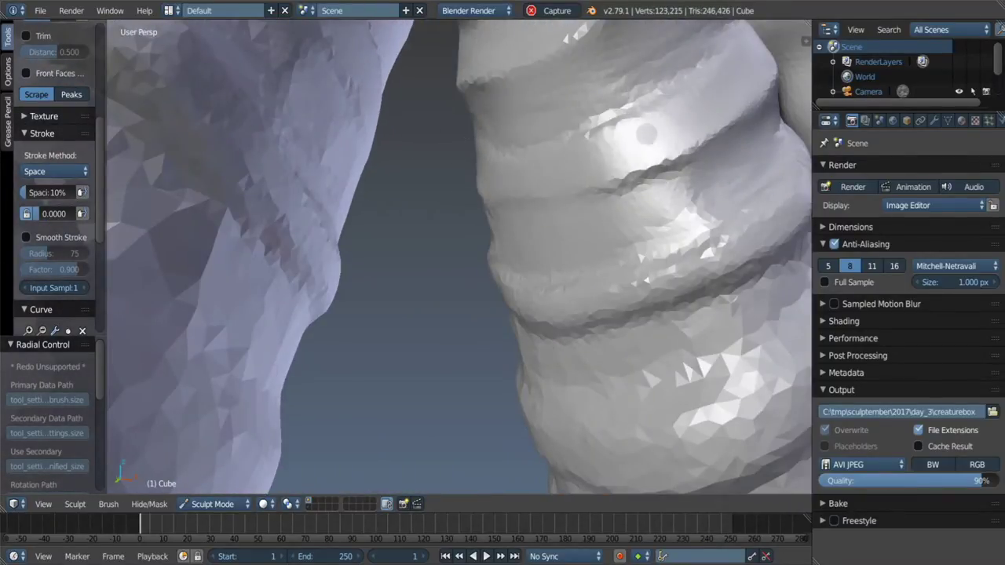
pyautogui.moveTo(645, 133); pyautogui.dragTo(722, 125, button='middle')
# Step: Carve a crease groove across the leg rings and centre the ribbed leg in view
pyautogui.hotkey('shift', 'c')
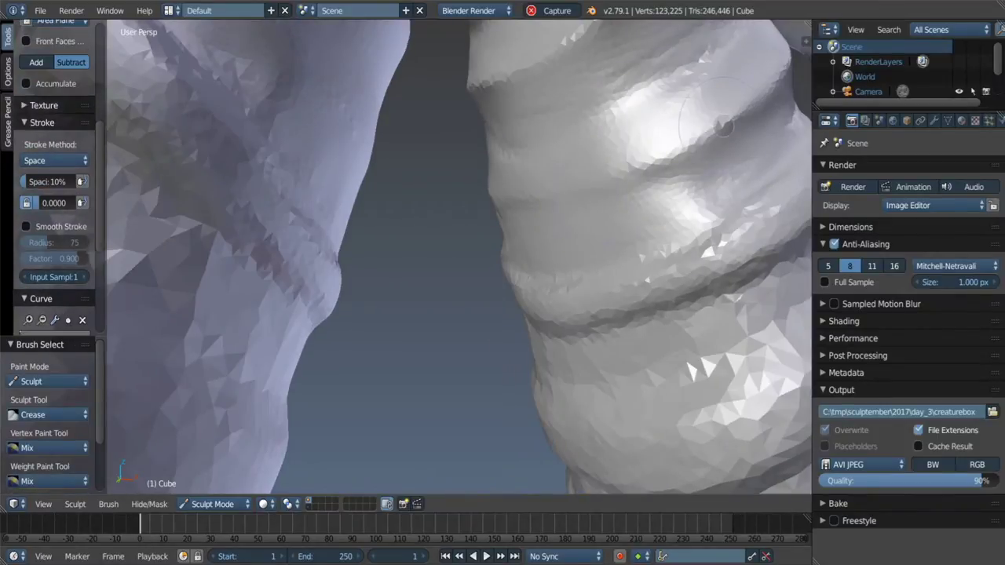
pyautogui.moveTo(724, 126)
pyautogui.mouseDown()
pyautogui.moveTo(593, 192)
pyautogui.moveTo(722, 131)
pyautogui.mouseUp()
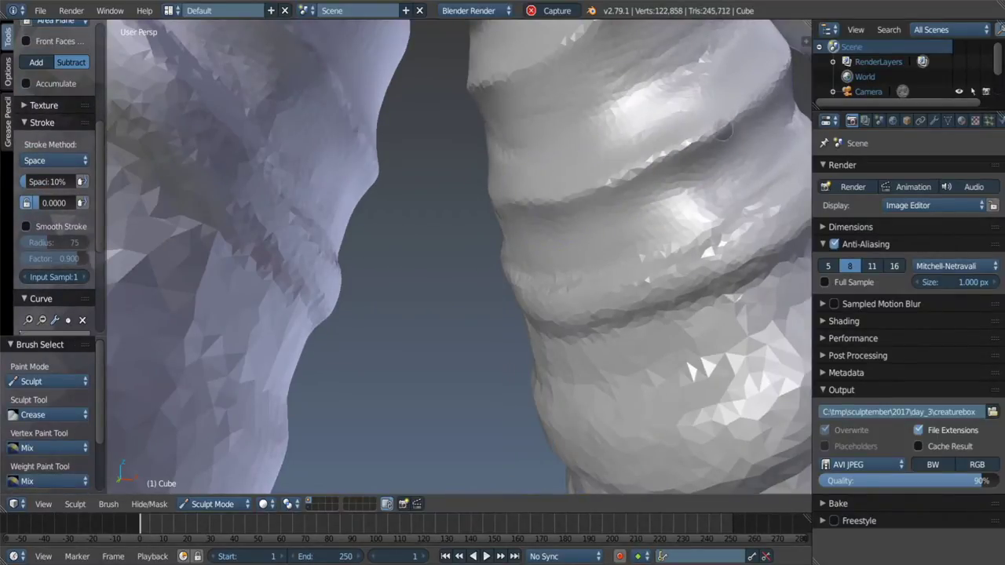
pyautogui.moveTo(557, 210)
pyautogui.mouseDown(button='middle')
pyautogui.moveTo(635, 175)
pyautogui.moveTo(434, 161)
pyautogui.mouseUp(button='middle')
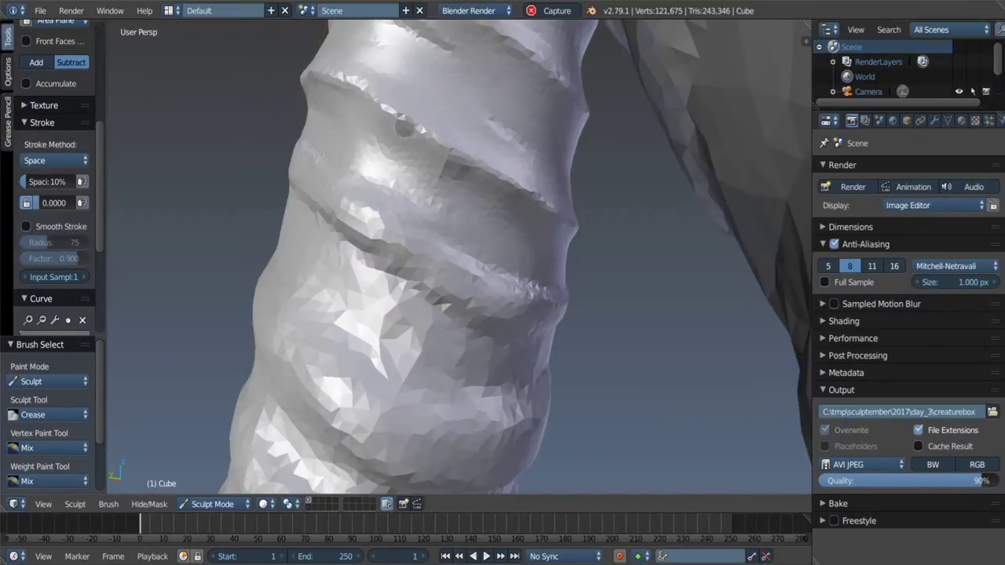
pyautogui.scroll(-4, 448, 157)
pyautogui.scroll(-3, 722, 163)
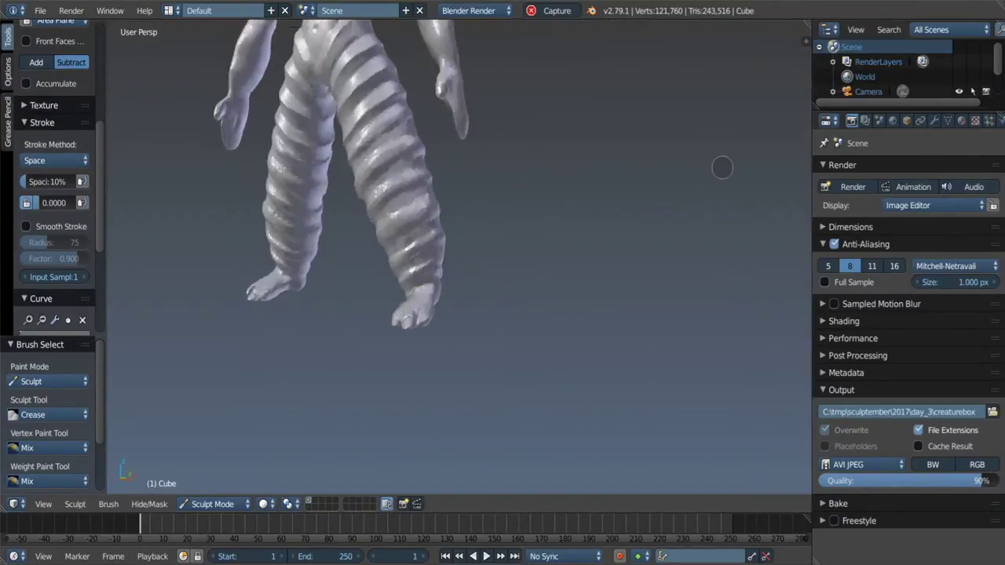
# Step: Shrink the brush, crease the lower torso, then smooth it and zoom out to view the creature
pyautogui.moveTo(562, 193)
pyautogui.mouseDown(button='middle')
pyautogui.moveTo(528, 202)
pyautogui.moveTo(260, 194)
pyautogui.mouseUp(button='middle')
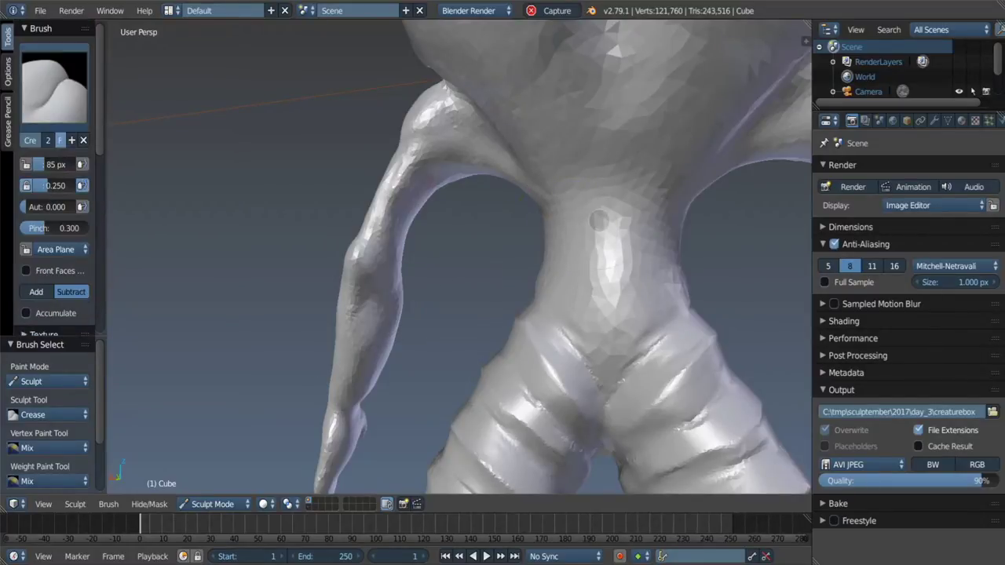
pyautogui.press('f')
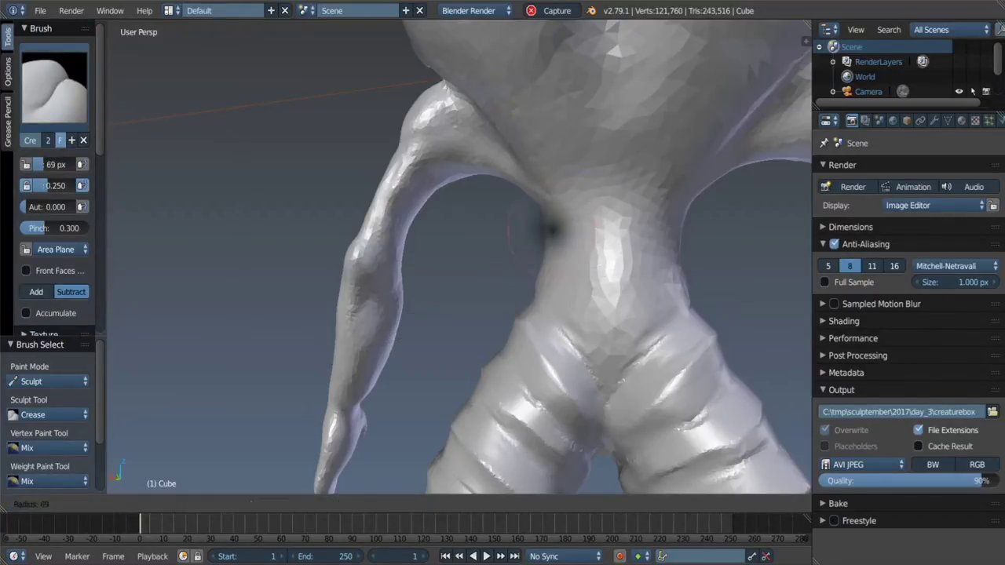
pyautogui.click(584, 219)
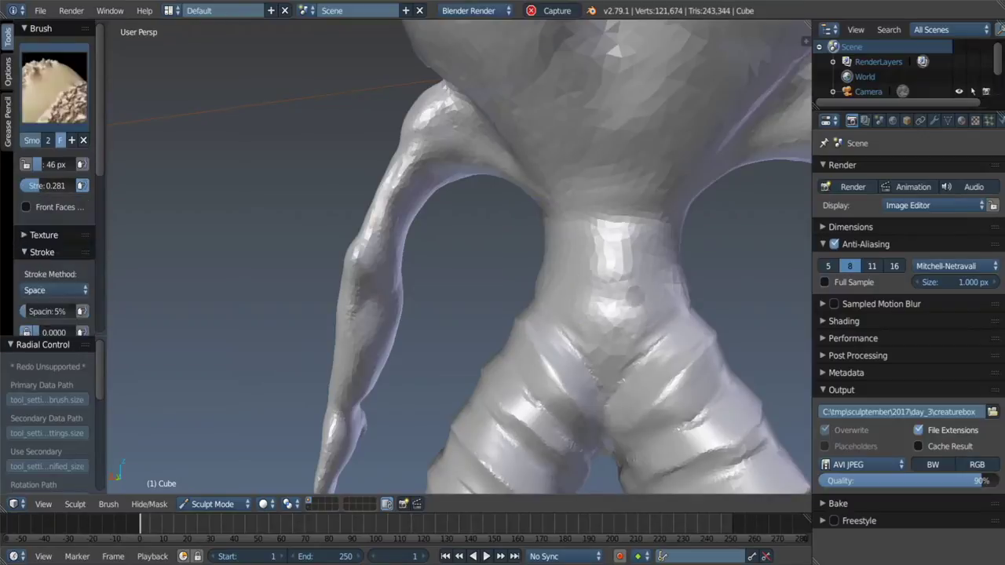
pyautogui.moveTo(588, 307); pyautogui.dragTo(561, 295, button='middle')
pyautogui.scroll(4, 554, 290)
pyautogui.moveTo(553, 290); pyautogui.dragTo(520, 274)
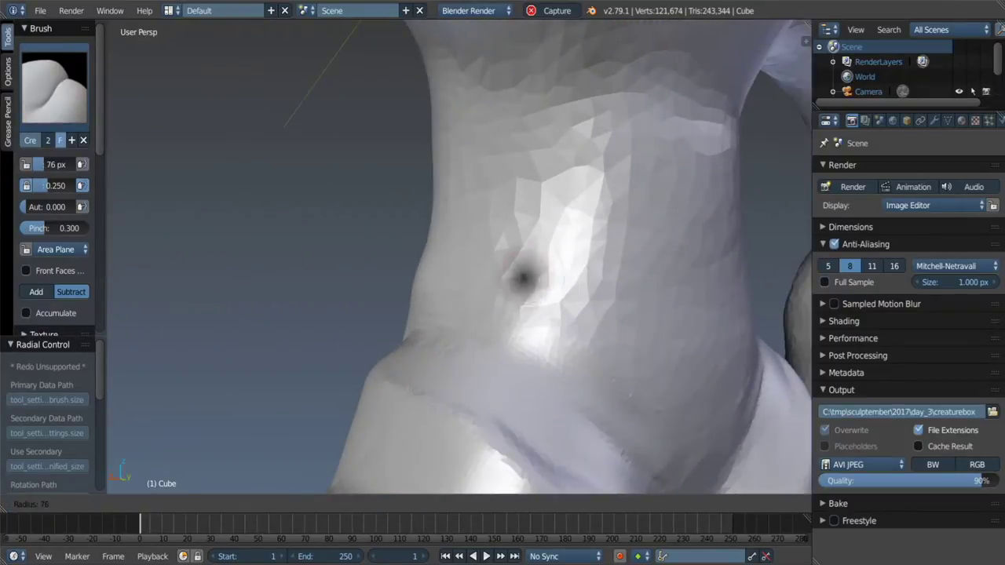
pyautogui.hotkey('shift', 's')
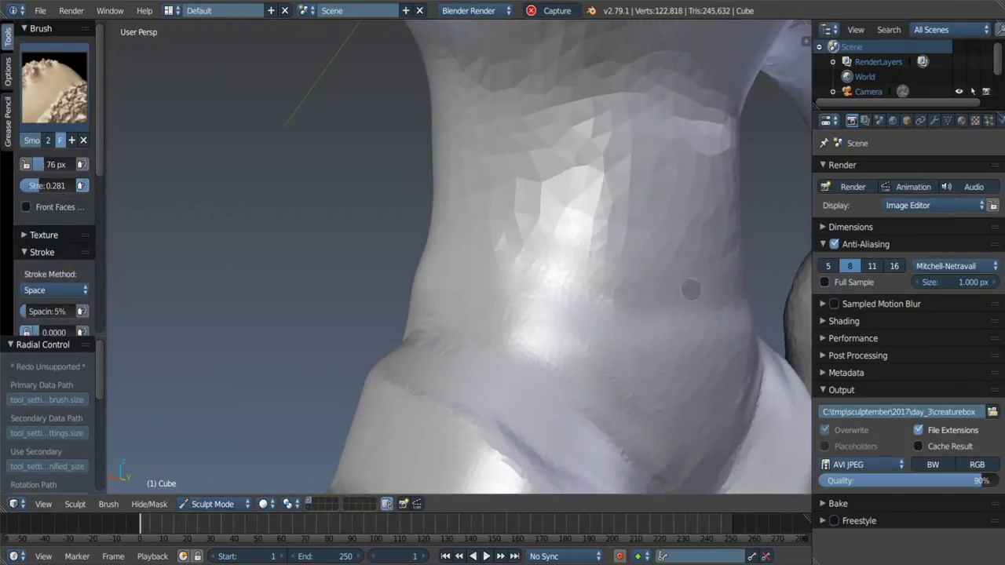
pyautogui.scroll(-5, 689, 290)
pyautogui.moveTo(572, 321)
pyautogui.mouseDown(button='middle')
pyautogui.moveTo(596, 330)
pyautogui.moveTo(613, 276)
pyautogui.mouseUp(button='middle')
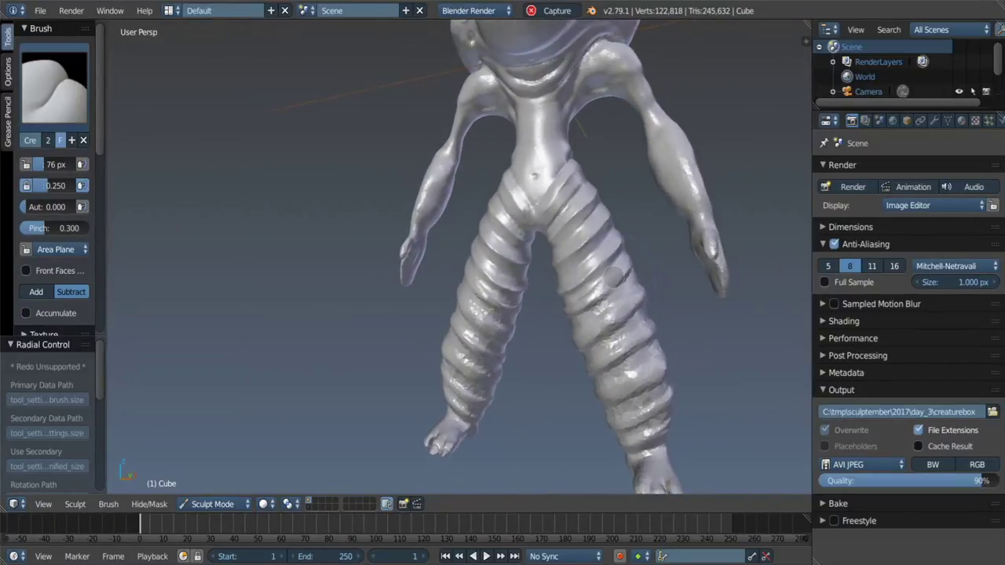
# Step: With the Scrape brush, flatten the ridges along the right leg
pyautogui.scroll(5, 614, 277)
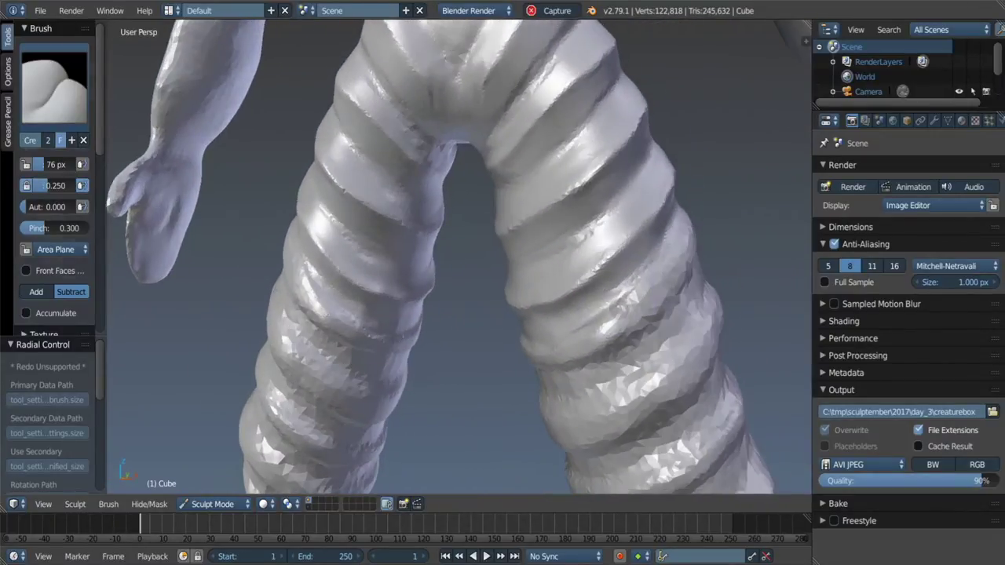
pyautogui.scroll(2, 620, 310)
pyautogui.press('p')
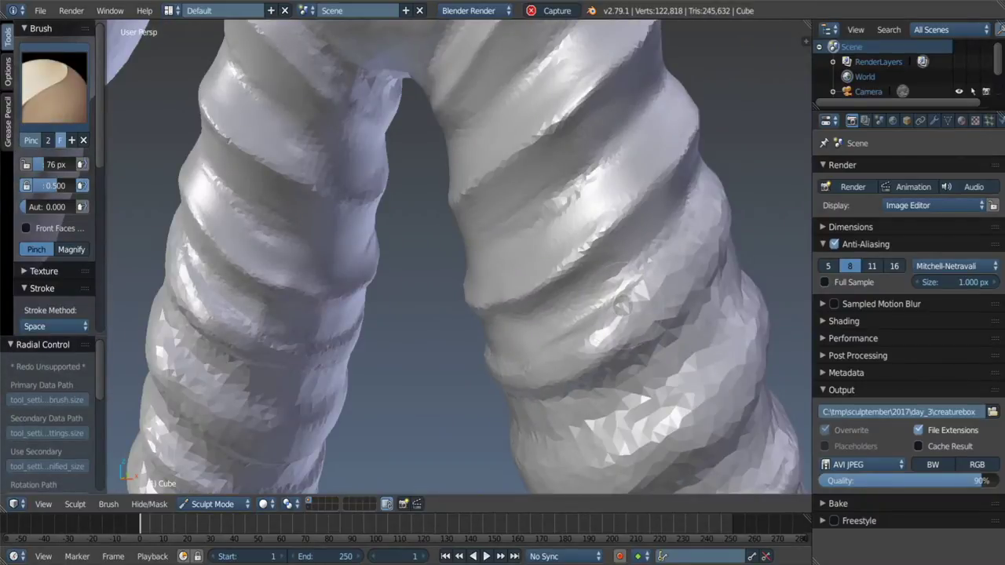
pyautogui.hotkey('shift', 't')
pyautogui.scroll(1, 685, 283)
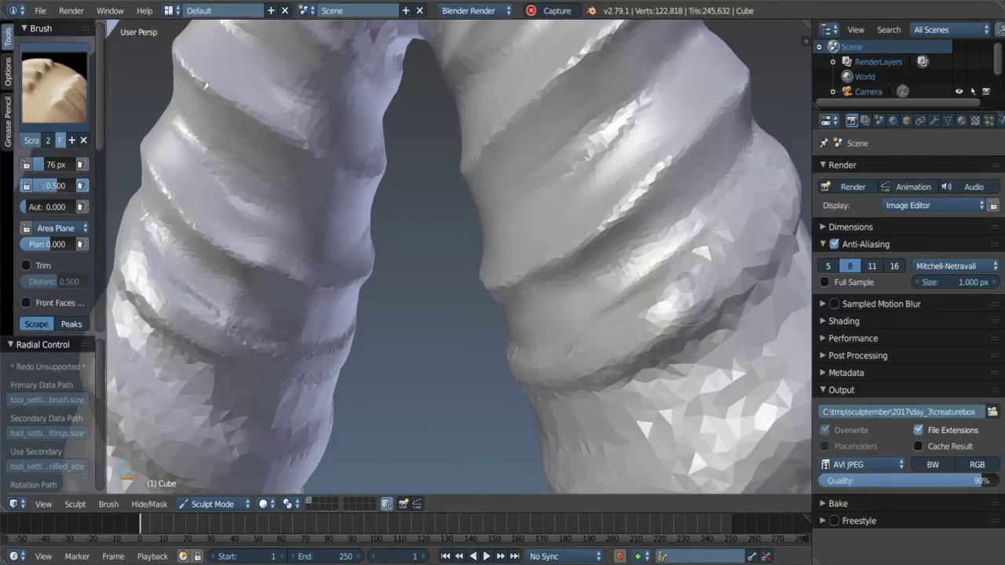
pyautogui.moveTo(612, 298)
pyautogui.mouseDown()
pyautogui.moveTo(706, 283)
pyautogui.moveTo(722, 259)
pyautogui.mouseUp()
pyautogui.moveTo(706, 259)
pyautogui.mouseDown(button='middle')
pyautogui.moveTo(628, 236)
pyautogui.moveTo(417, 373)
pyautogui.mouseUp(button='middle')
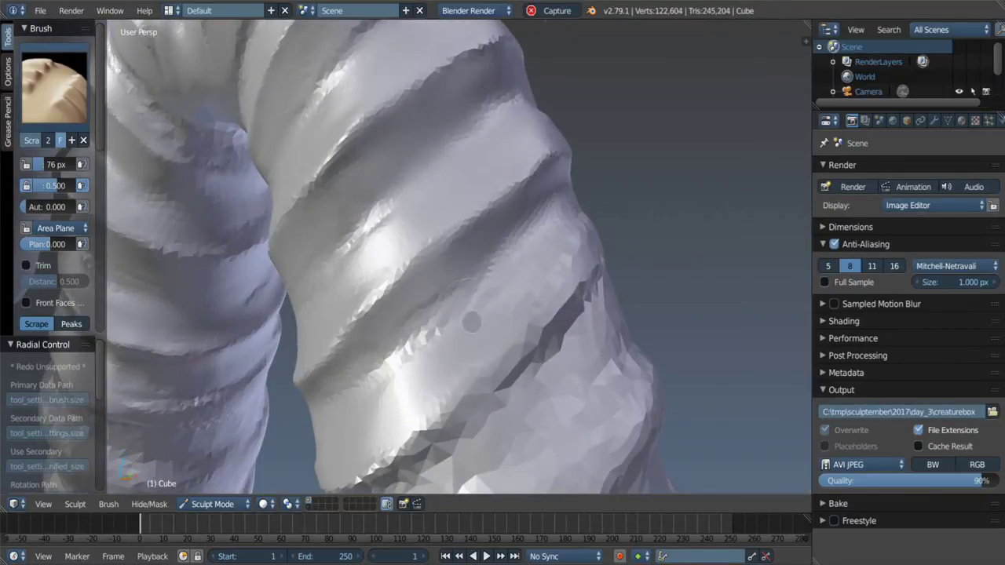
pyautogui.moveTo(471, 322); pyautogui.dragTo(558, 263)
# Step: Cut a diagonal crease groove across the leg and smooth the rough mesh nearby
pyautogui.moveTo(390, 409)
pyautogui.mouseDown(button='middle')
pyautogui.moveTo(608, 289)
pyautogui.moveTo(578, 309)
pyautogui.moveTo(565, 341)
pyautogui.moveTo(577, 283)
pyautogui.mouseUp(button='middle')
pyautogui.hotkey('shift', 'c')
pyautogui.moveTo(707, 197)
pyautogui.mouseDown()
pyautogui.moveTo(596, 266)
pyautogui.moveTo(520, 336)
pyautogui.mouseUp()
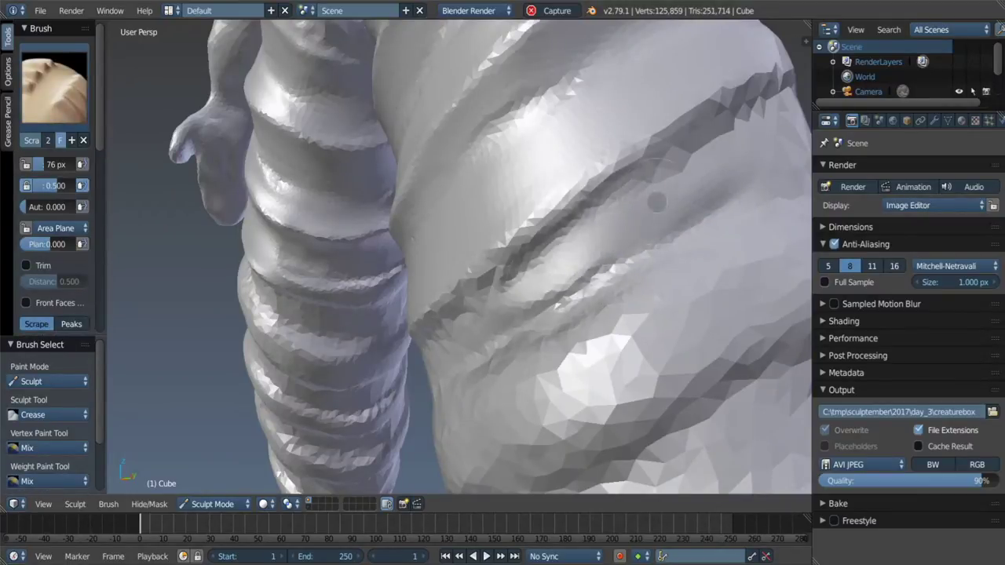
pyautogui.moveTo(656, 202); pyautogui.dragTo(471, 369, button='middle')
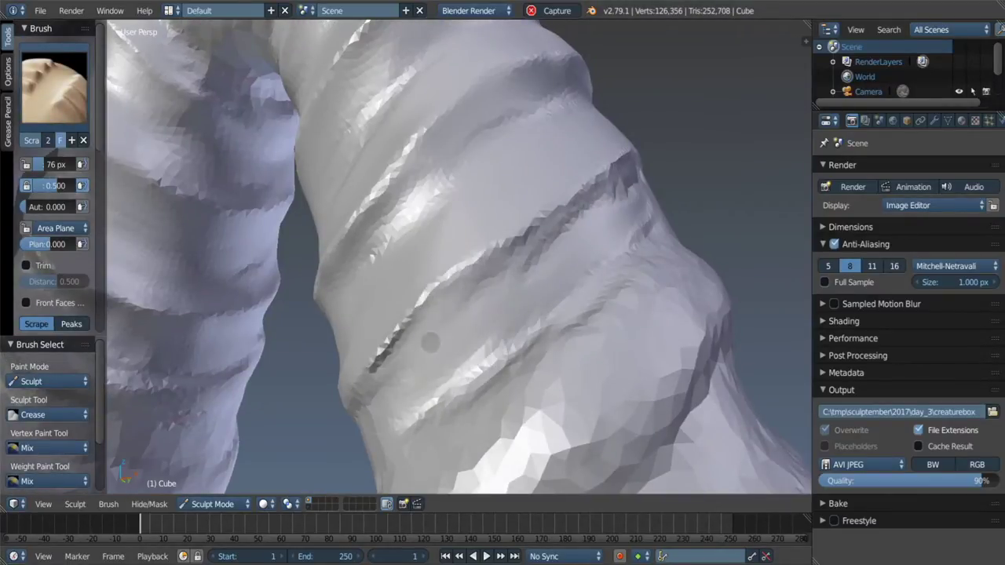
pyautogui.keyDown('shift'); pyautogui.moveTo(459, 319); pyautogui.dragTo(403, 336); pyautogui.keyUp('shift')
pyautogui.moveTo(404, 335); pyautogui.dragTo(497, 278, button='middle')
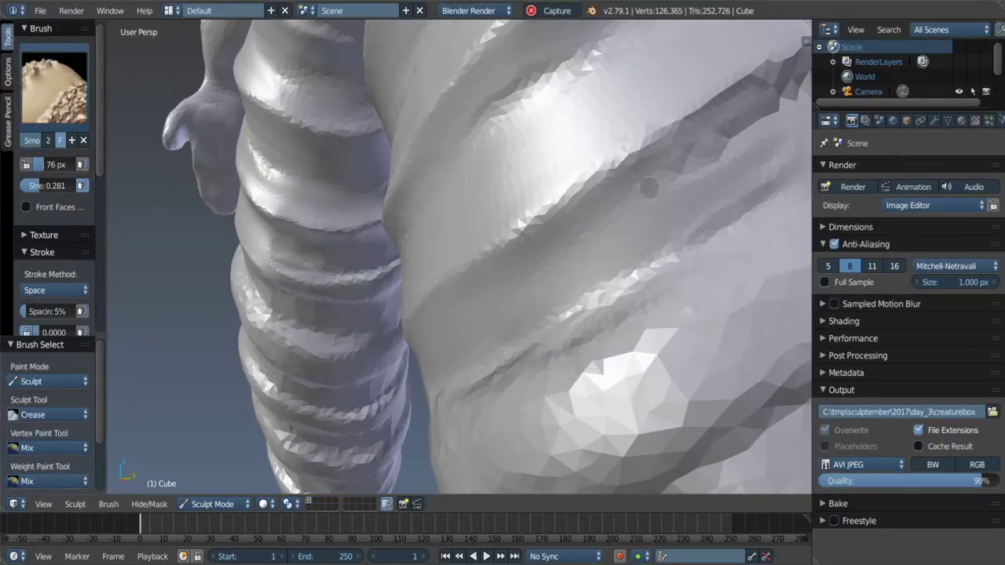
# Step: Deepen the spiral crease winding around the leg with several Crease strokes
pyautogui.moveTo(648, 187)
pyautogui.mouseDown(button='middle')
pyautogui.moveTo(543, 230)
pyautogui.moveTo(586, 208)
pyautogui.moveTo(576, 243)
pyautogui.moveTo(701, 230)
pyautogui.moveTo(594, 231)
pyautogui.mouseUp(button='middle')
pyautogui.hotkey('shift', 'c')
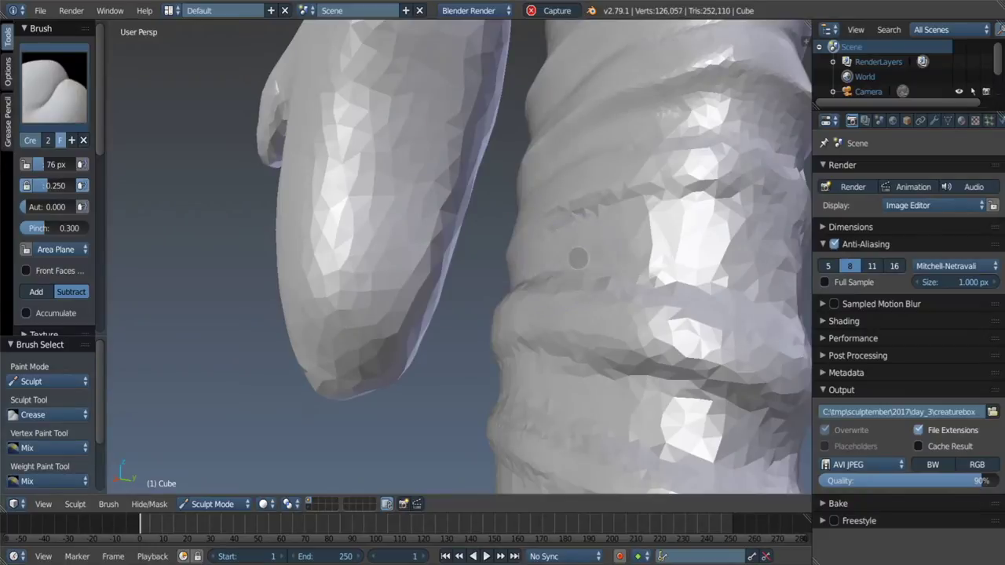
pyautogui.moveTo(578, 257); pyautogui.dragTo(706, 251)
pyautogui.moveTo(706, 251); pyautogui.dragTo(549, 290, button='middle')
pyautogui.moveTo(549, 290); pyautogui.dragTo(596, 306)
pyautogui.moveTo(596, 307)
pyautogui.mouseDown(button='middle')
pyautogui.moveTo(512, 284)
pyautogui.moveTo(415, 354)
pyautogui.mouseUp(button='middle')
pyautogui.scroll(2, 384, 295)
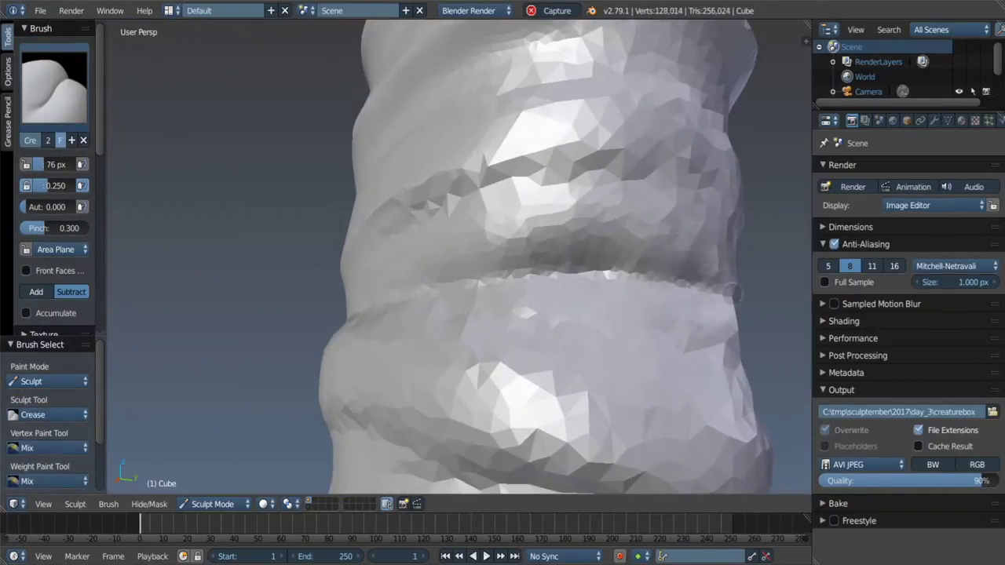
# Step: Scrape along the spiral and diagonal leg ridges and smooth a jagged patch
pyautogui.press('3')
pyautogui.moveTo(582, 269); pyautogui.dragTo(465, 243, button='middle')
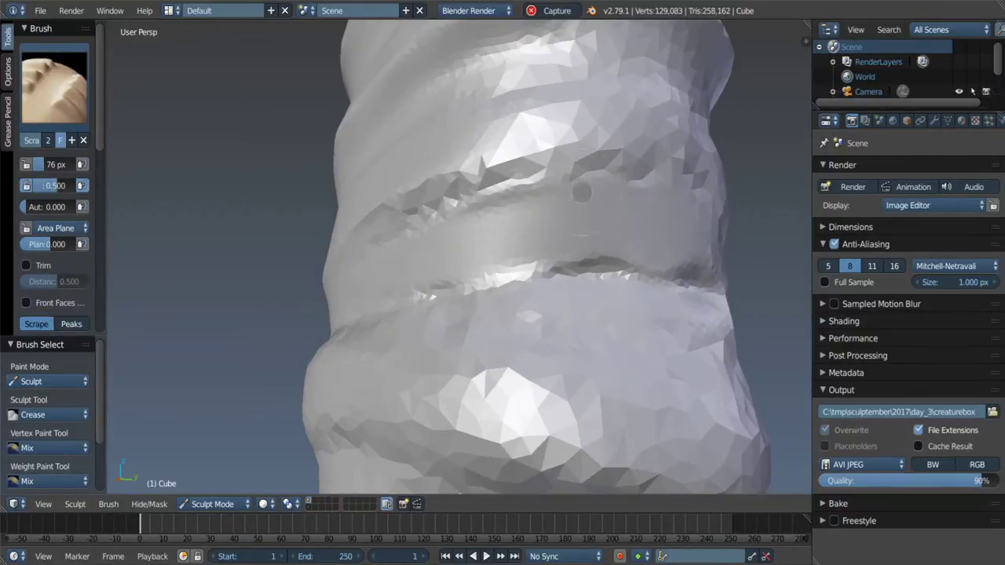
pyautogui.moveTo(581, 193)
pyautogui.mouseDown(button='middle')
pyautogui.moveTo(534, 169)
pyautogui.moveTo(445, 195)
pyautogui.mouseUp(button='middle')
pyautogui.moveTo(444, 196); pyautogui.dragTo(570, 179)
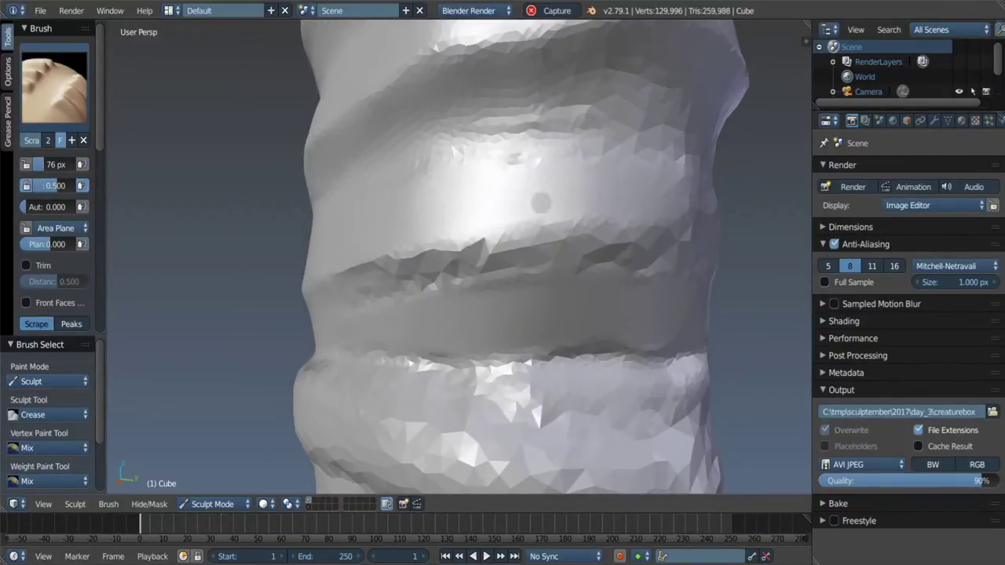
pyautogui.moveTo(541, 203); pyautogui.dragTo(503, 236, button='middle')
pyautogui.moveTo(502, 236); pyautogui.dragTo(463, 271)
pyautogui.keyDown('shift'); pyautogui.moveTo(462, 326); pyautogui.dragTo(381, 347); pyautogui.keyUp('shift')
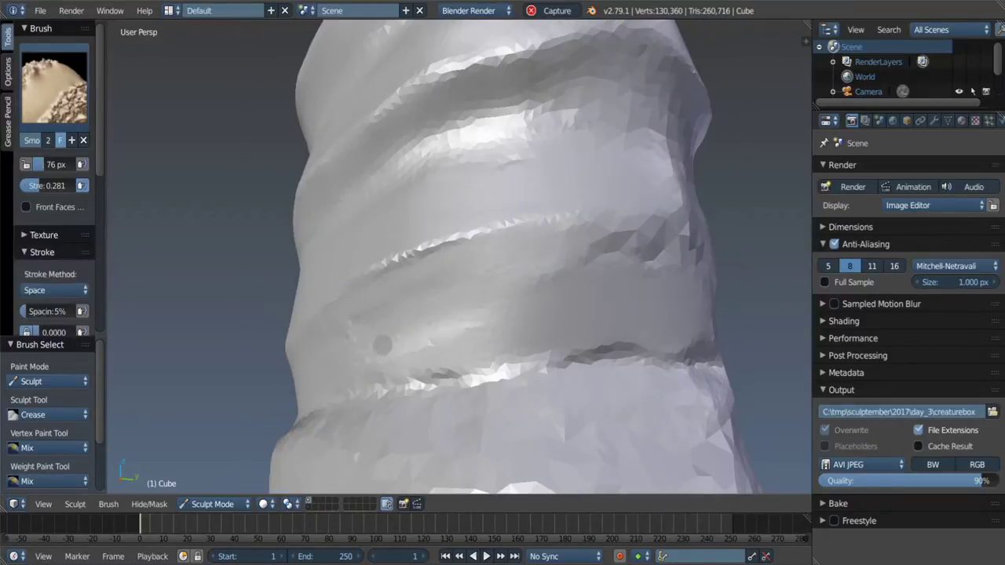
# Step: Add small creases on the limb and crease the spiral groove below the torso
pyautogui.moveTo(679, 259)
pyautogui.mouseDown(button='middle')
pyautogui.moveTo(628, 224)
pyautogui.moveTo(460, 197)
pyautogui.moveTo(396, 167)
pyautogui.moveTo(439, 204)
pyautogui.moveTo(369, 306)
pyautogui.moveTo(346, 283)
pyautogui.mouseUp(button='middle')
pyautogui.hotkey('shift', 'c')
pyautogui.moveTo(345, 282); pyautogui.dragTo(377, 306)
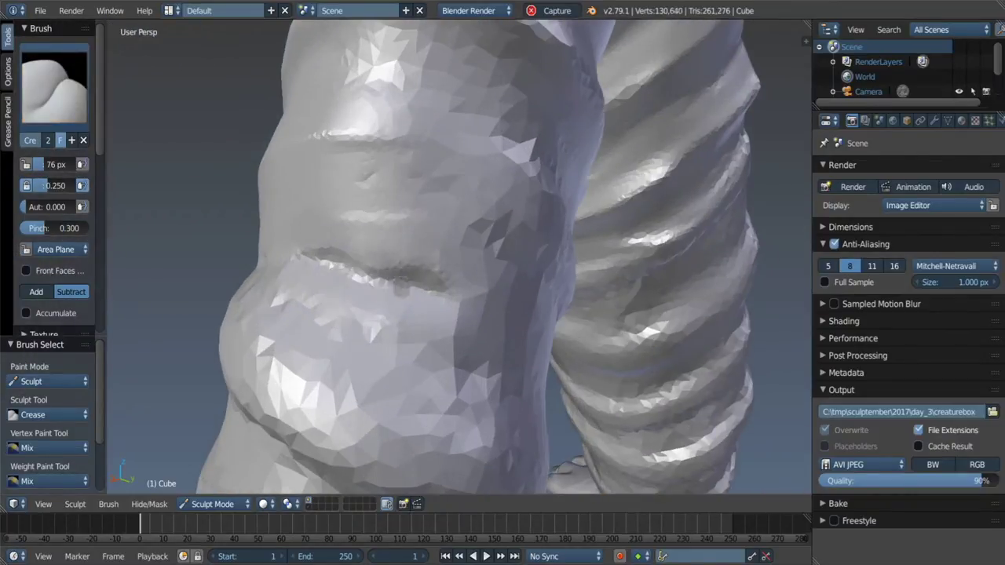
pyautogui.moveTo(377, 306); pyautogui.dragTo(487, 331, button='middle')
pyautogui.moveTo(554, 355); pyautogui.dragTo(542, 337, button='middle')
pyautogui.moveTo(542, 338); pyautogui.dragTo(532, 323)
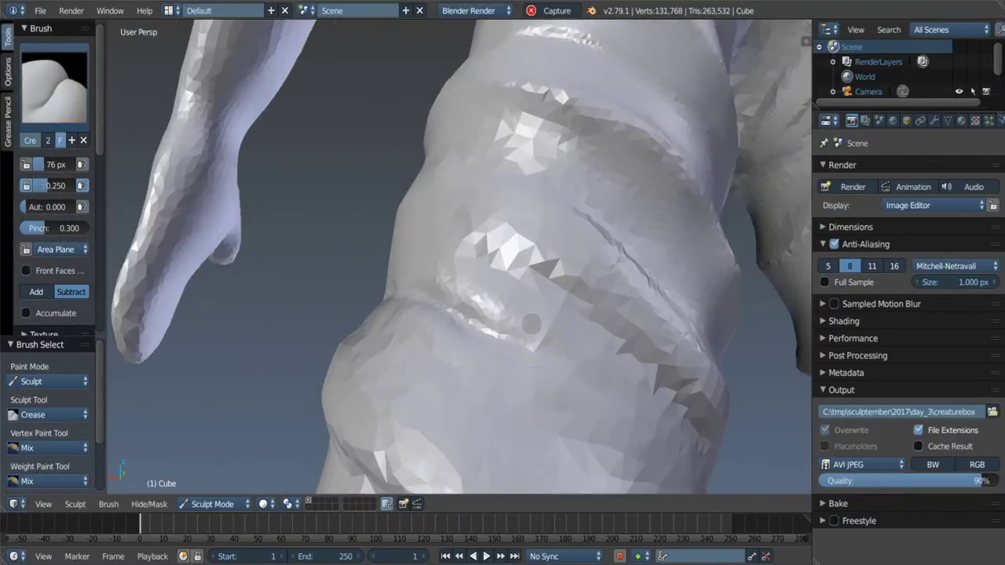
pyautogui.moveTo(531, 323); pyautogui.dragTo(347, 162, button='middle')
pyautogui.scroll(-5, 499, 197)
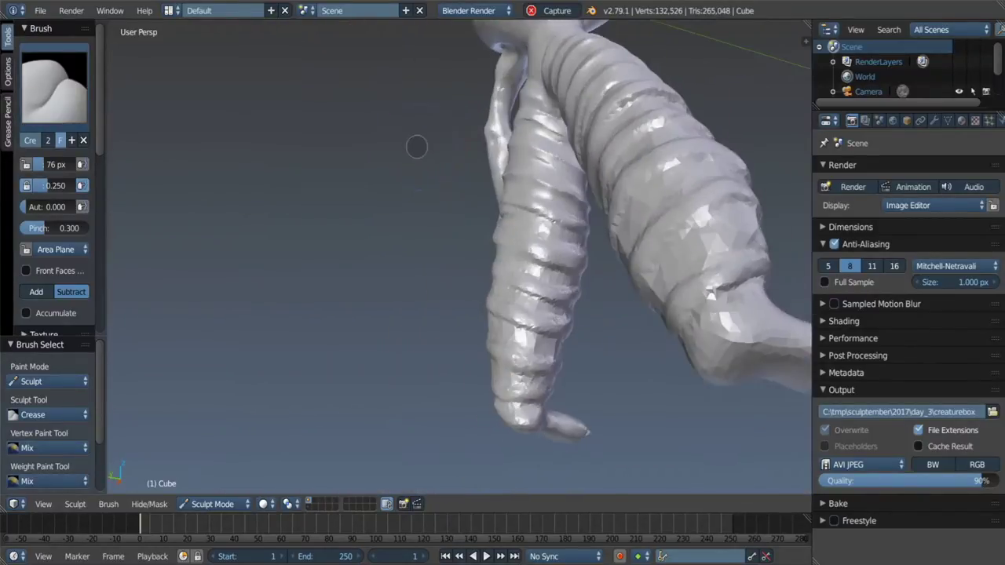
# Step: Enlarge the brush radius and sculpt the groove on the limb from the front
pyautogui.moveTo(415, 146)
pyautogui.mouseDown(button='middle')
pyautogui.moveTo(465, 228)
pyautogui.moveTo(549, 196)
pyautogui.moveTo(589, 165)
pyautogui.mouseUp(button='middle')
pyautogui.scroll(5, 465, 229)
pyautogui.scroll(4, 588, 165)
pyautogui.scroll(-2, 589, 164)
pyautogui.scroll(3, 589, 175)
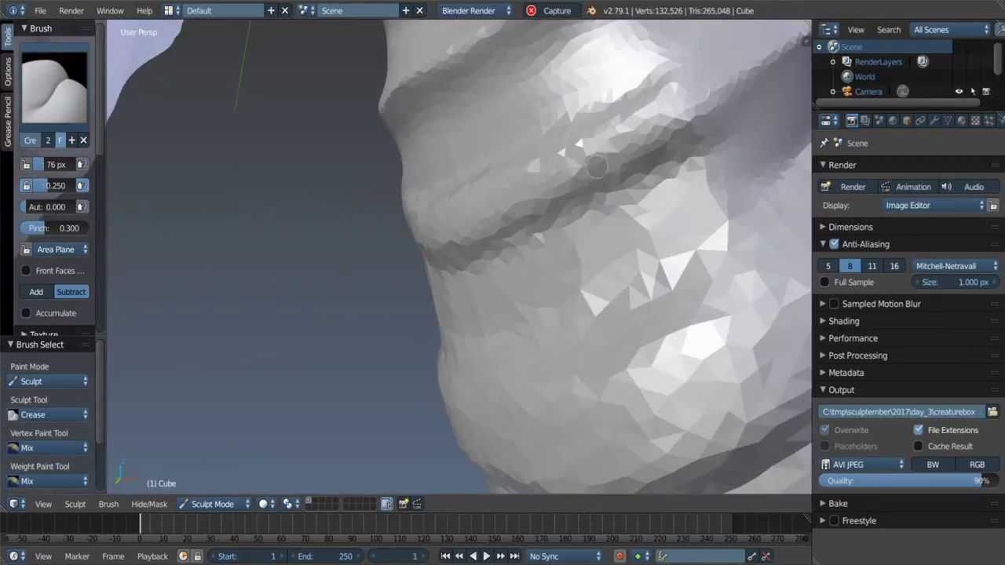
pyautogui.press('f')
pyautogui.click(641, 175)
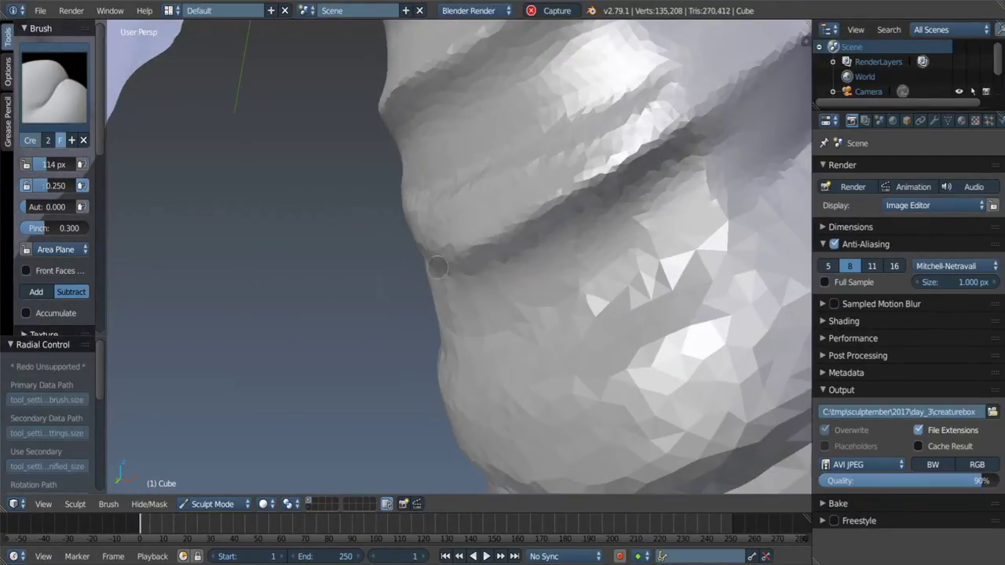
pyautogui.moveTo(438, 268)
pyautogui.mouseDown(button='middle')
pyautogui.moveTo(383, 250)
pyautogui.moveTo(479, 235)
pyautogui.mouseUp(button='middle')
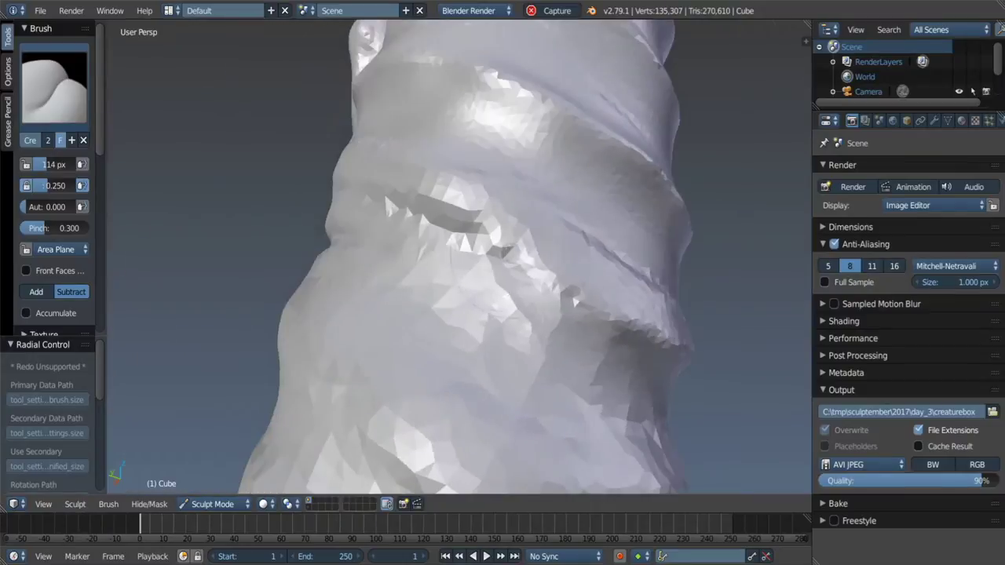
pyautogui.moveTo(423, 212); pyautogui.dragTo(447, 221)
pyautogui.scroll(2, 492, 235)
pyautogui.moveTo(492, 235)
pyautogui.mouseDown(button='middle')
pyautogui.moveTo(542, 228)
pyautogui.moveTo(520, 188)
pyautogui.moveTo(556, 236)
pyautogui.mouseUp(button='middle')
# Step: Shrink the Scrape brush and scrape the spiral ridge on the limb
pyautogui.hotkey('shift', 'c')
pyautogui.hotkey('shift', 't')
pyautogui.moveTo(662, 252); pyautogui.dragTo(496, 263, button='middle')
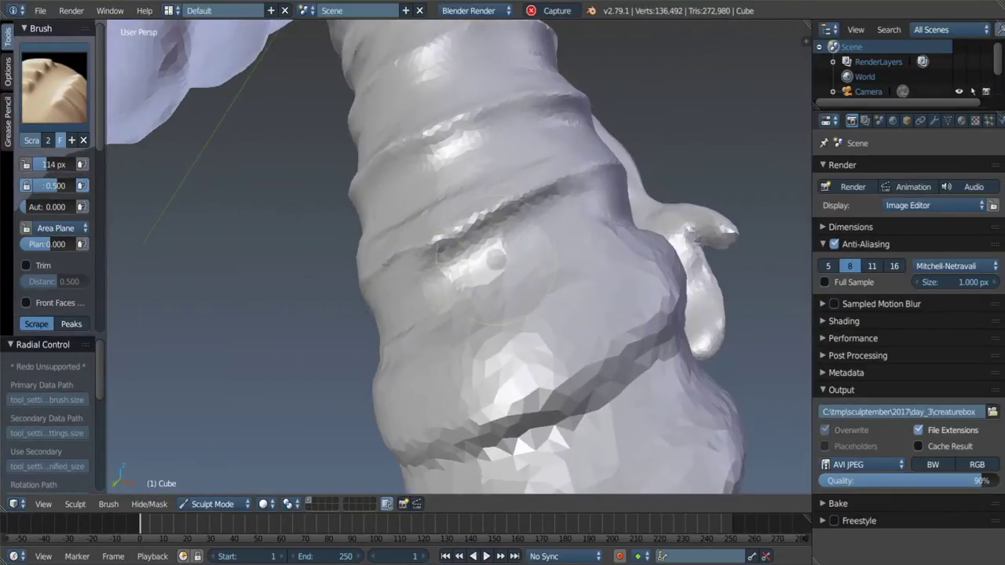
pyautogui.press('f')
pyautogui.click(417, 287)
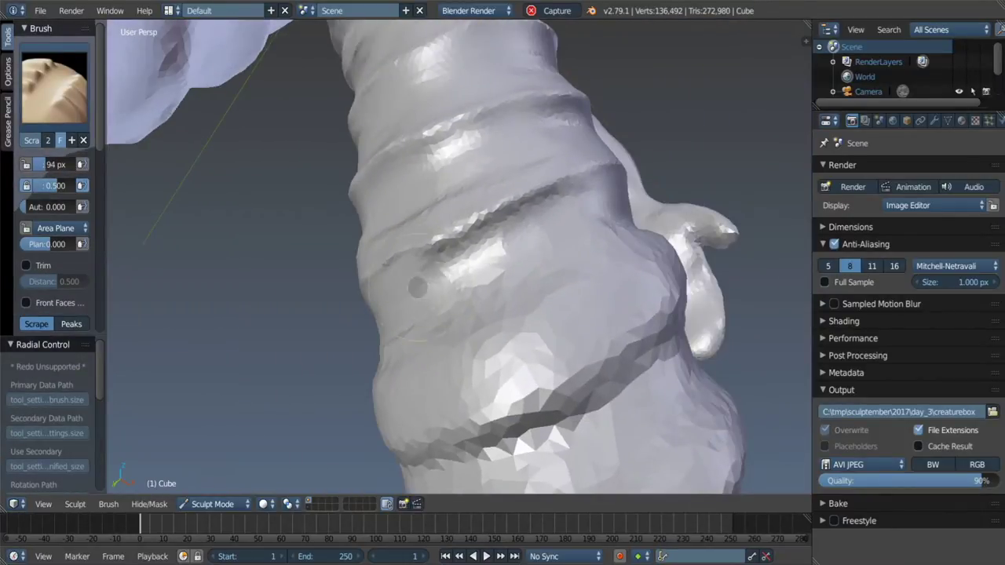
pyautogui.moveTo(547, 225); pyautogui.dragTo(471, 212, button='middle')
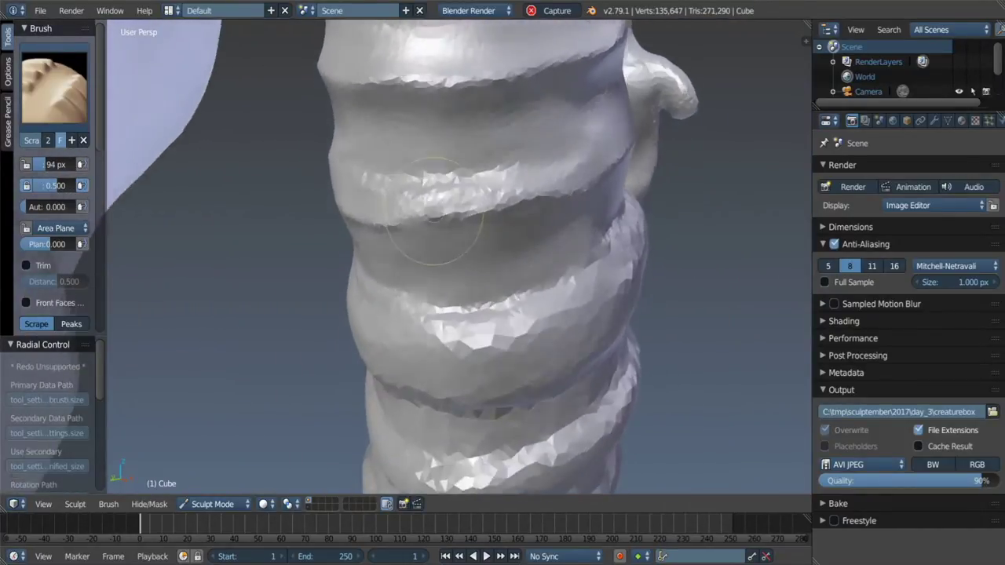
pyautogui.scroll(5, 439, 202)
pyautogui.scroll(-5, 440, 203)
pyautogui.scroll(3, 441, 203)
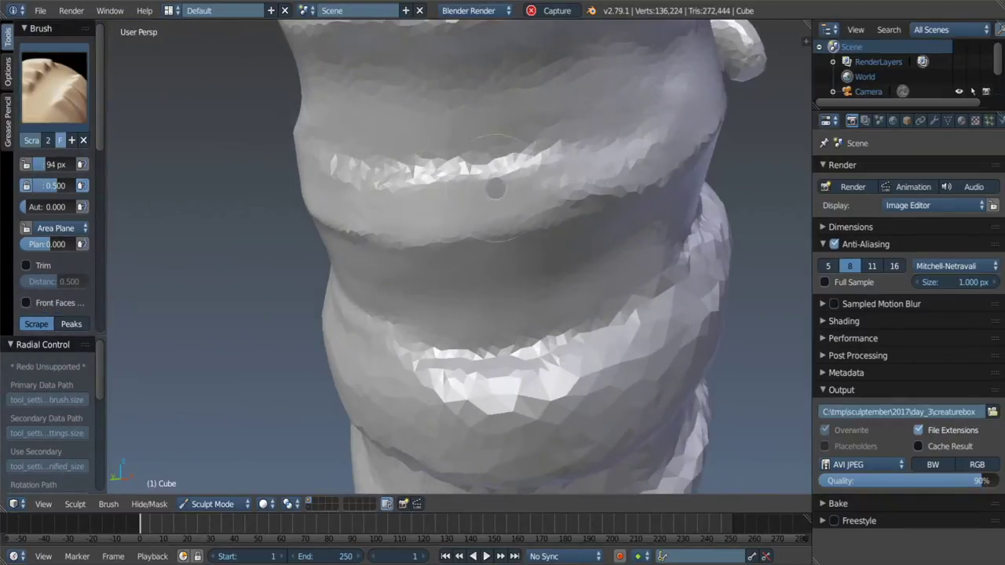
pyautogui.moveTo(528, 193); pyautogui.dragTo(370, 326, button='middle')
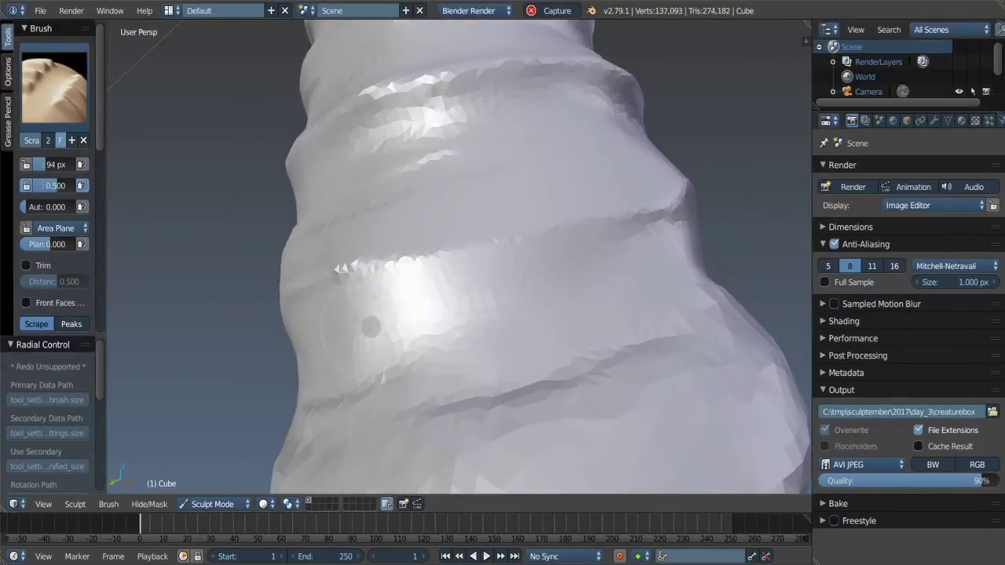
pyautogui.moveTo(687, 242); pyautogui.dragTo(697, 221, button='middle')
pyautogui.scroll(-5, 477, 290)
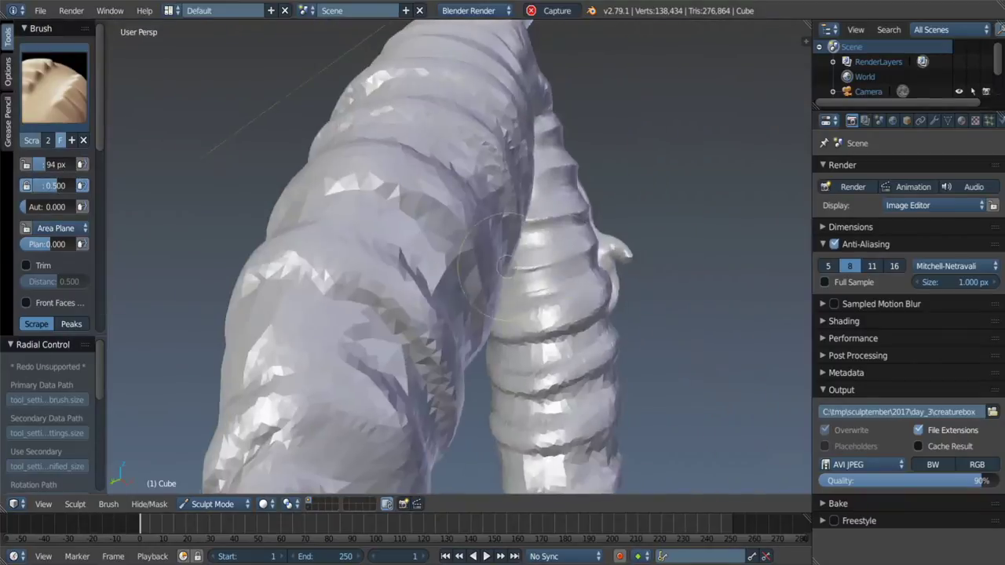
# Step: Orbit around the limb to check the ringed legs from the front, ending on the scrape brush
pyautogui.moveTo(478, 290); pyautogui.dragTo(423, 153, button='middle')
pyautogui.scroll(5, 439, 204)
pyautogui.scroll(-3, 427, 177)
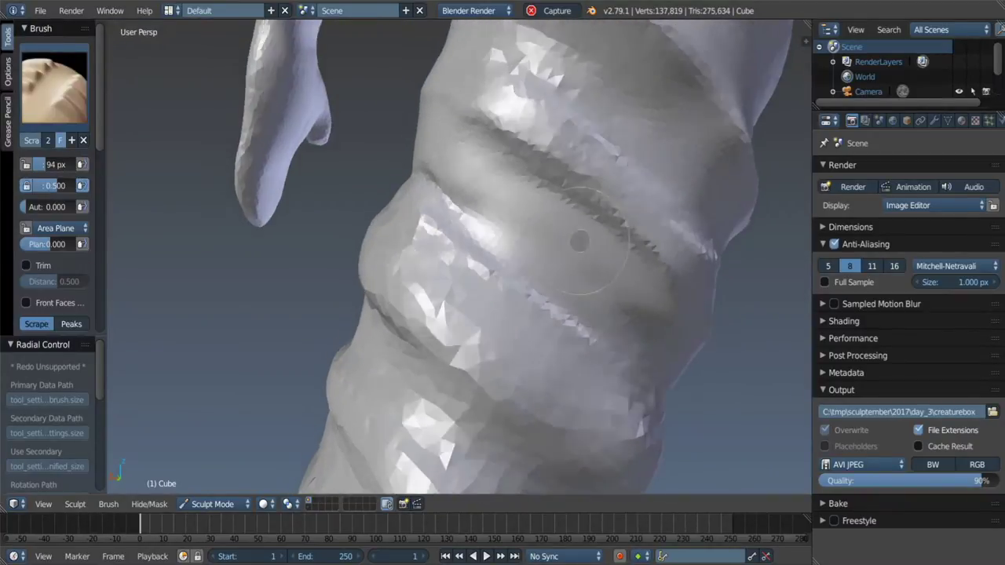
pyautogui.moveTo(462, 190); pyautogui.dragTo(582, 204, button='middle')
pyautogui.hotkey('shift', 'c')
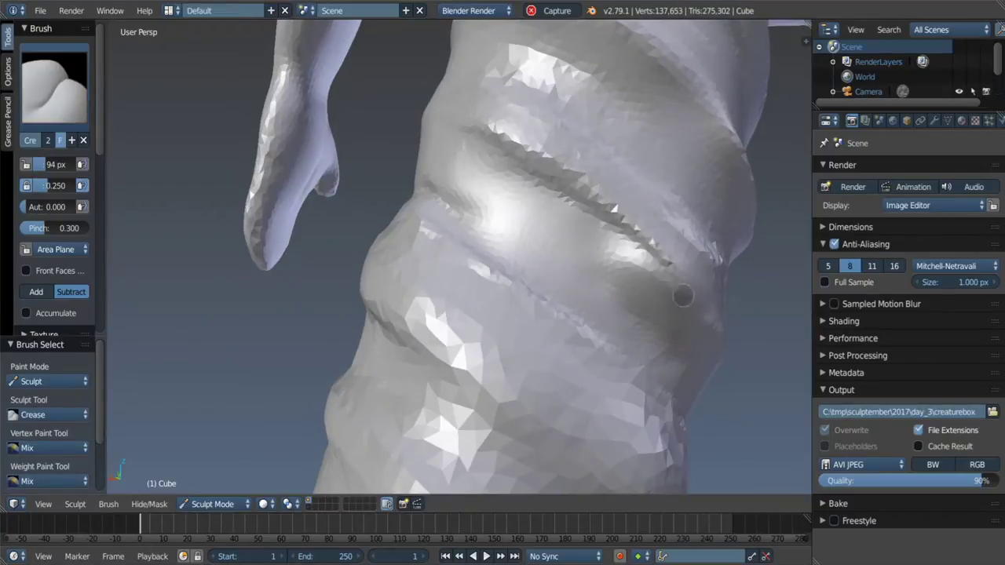
pyautogui.moveTo(509, 162); pyautogui.dragTo(501, 201, button='middle')
pyautogui.hotkey('shift', 't')
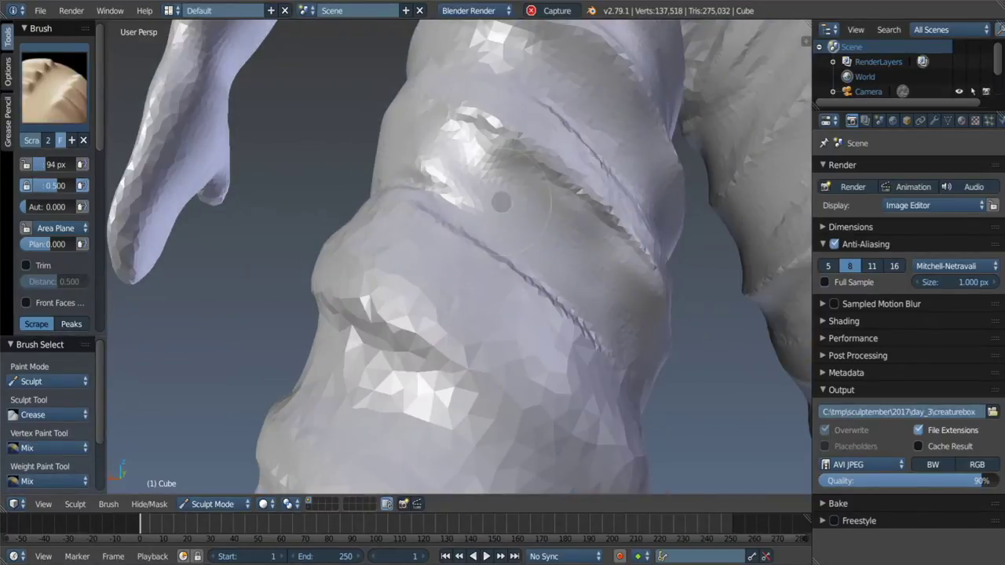
pyautogui.moveTo(464, 140); pyautogui.dragTo(465, 69, button='middle')
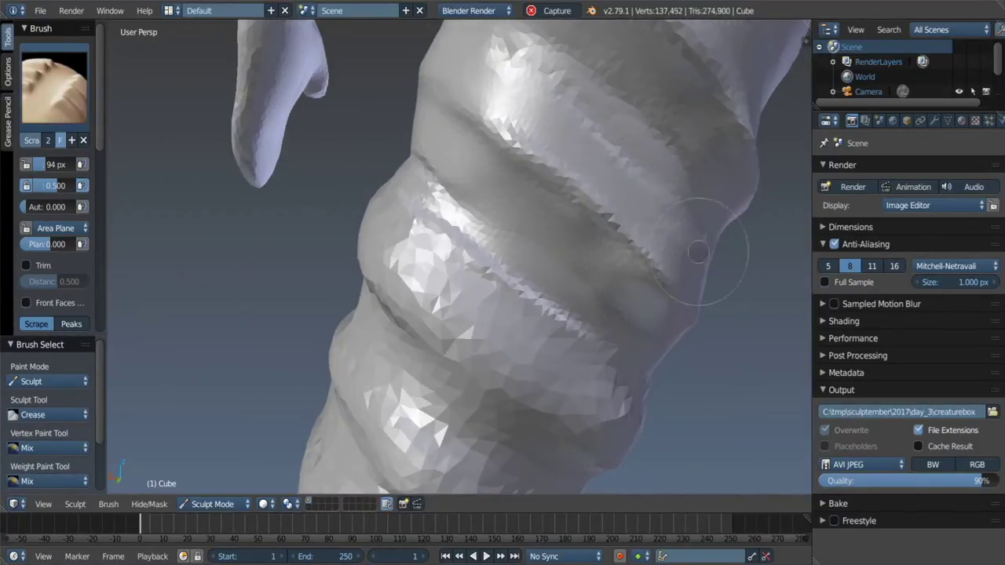
pyautogui.moveTo(698, 251)
pyautogui.mouseDown(button='middle')
pyautogui.moveTo(402, 169)
pyautogui.moveTo(602, 138)
pyautogui.mouseUp(button='middle')
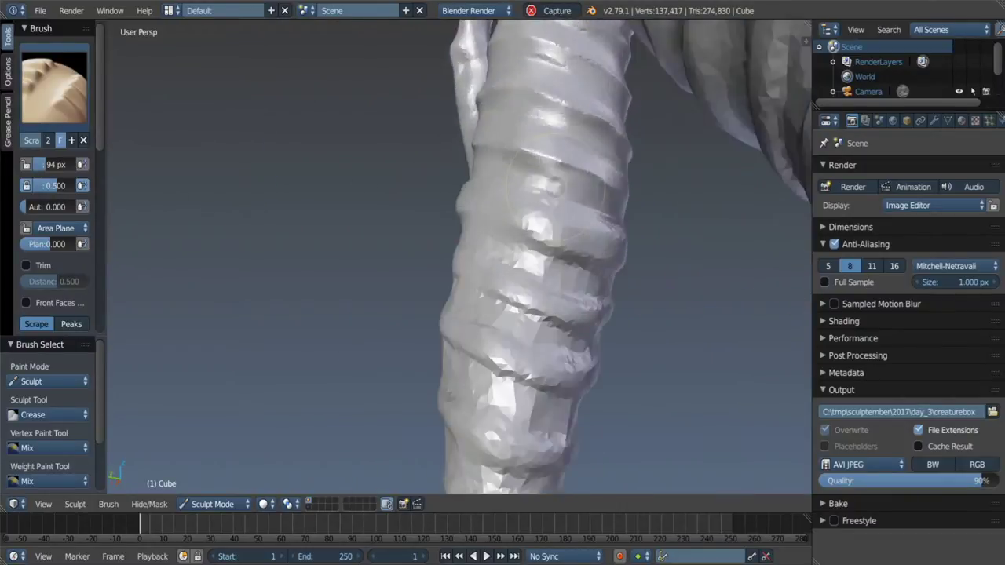
pyautogui.press('s')
pyautogui.press('5')
pyautogui.scroll(-6, 602, 138)
pyautogui.moveTo(560, 168)
pyautogui.mouseDown(button='middle')
pyautogui.moveTo(759, 185)
pyautogui.moveTo(474, 154)
pyautogui.moveTo(733, 188)
pyautogui.mouseUp(button='middle')
pyautogui.scroll(5, 603, 135)
pyautogui.scroll(-5, 604, 135)
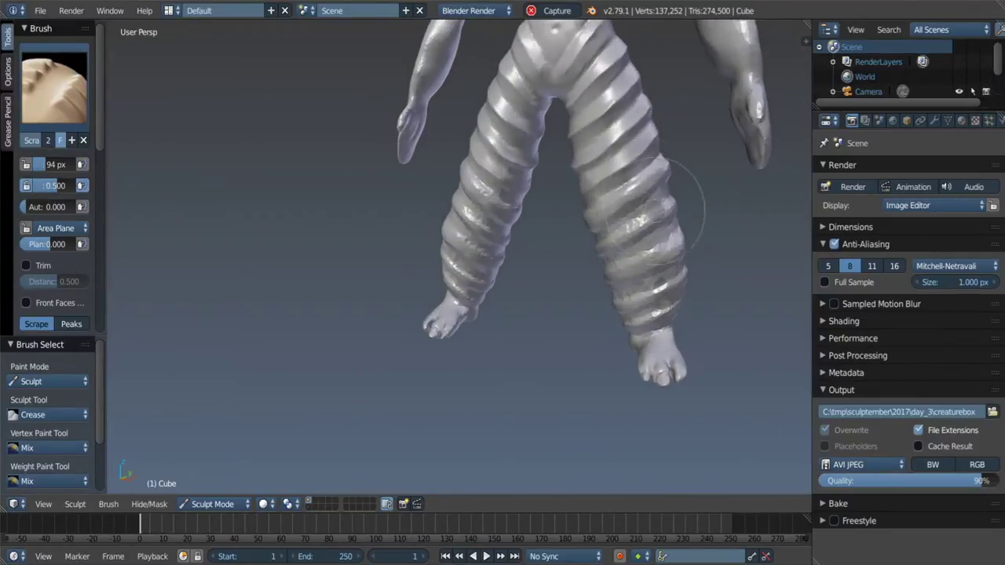
# Step: From a front view of the legs, crease and deepen the grooves between the leg rings
pyautogui.moveTo(688, 224); pyautogui.dragTo(656, 191, button='middle')
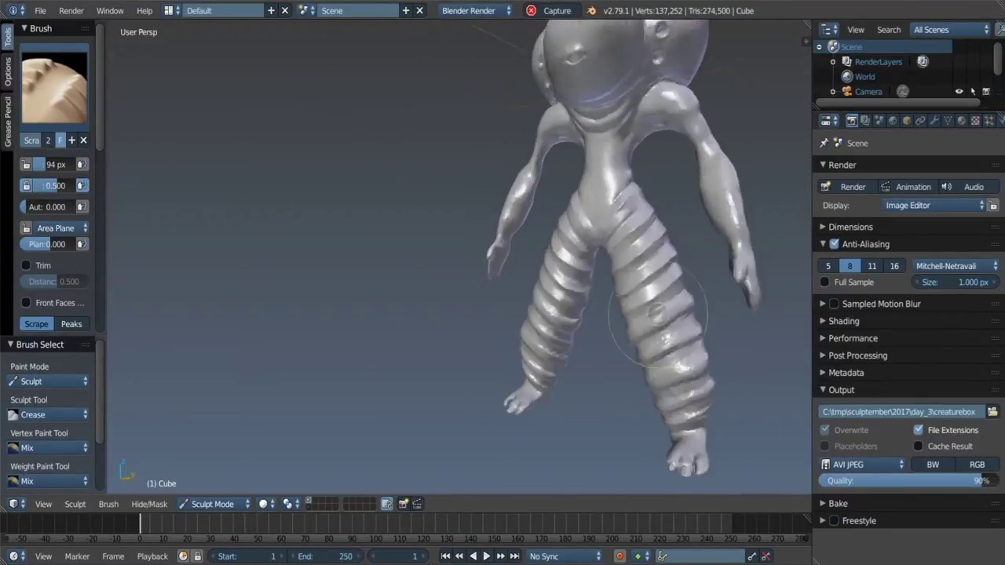
pyautogui.moveTo(706, 345)
pyautogui.mouseDown(button='middle')
pyautogui.moveTo(470, 377)
pyautogui.moveTo(676, 317)
pyautogui.mouseUp(button='middle')
pyautogui.scroll(5, 677, 318)
pyautogui.scroll(2, 678, 315)
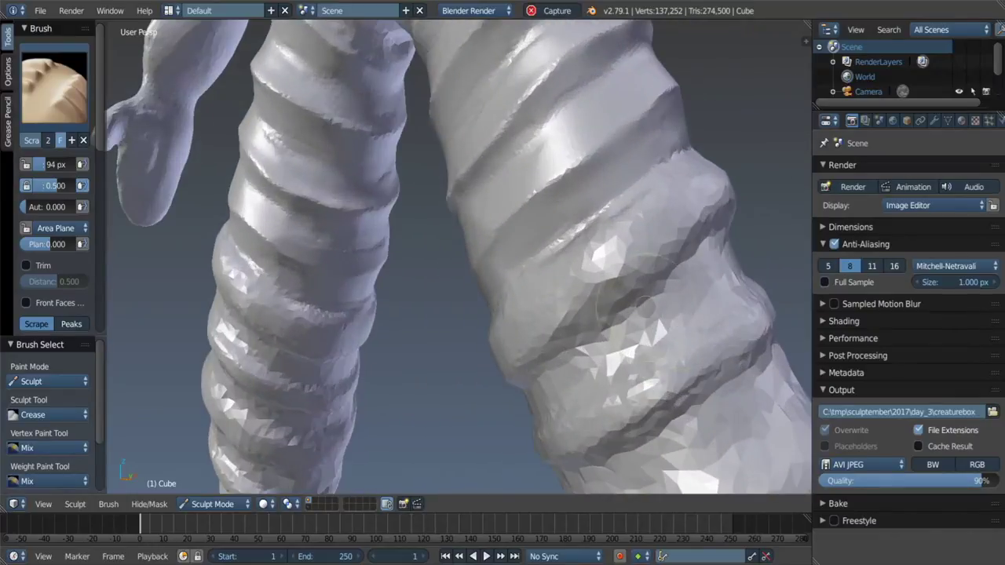
pyautogui.hotkey('shift', 'c')
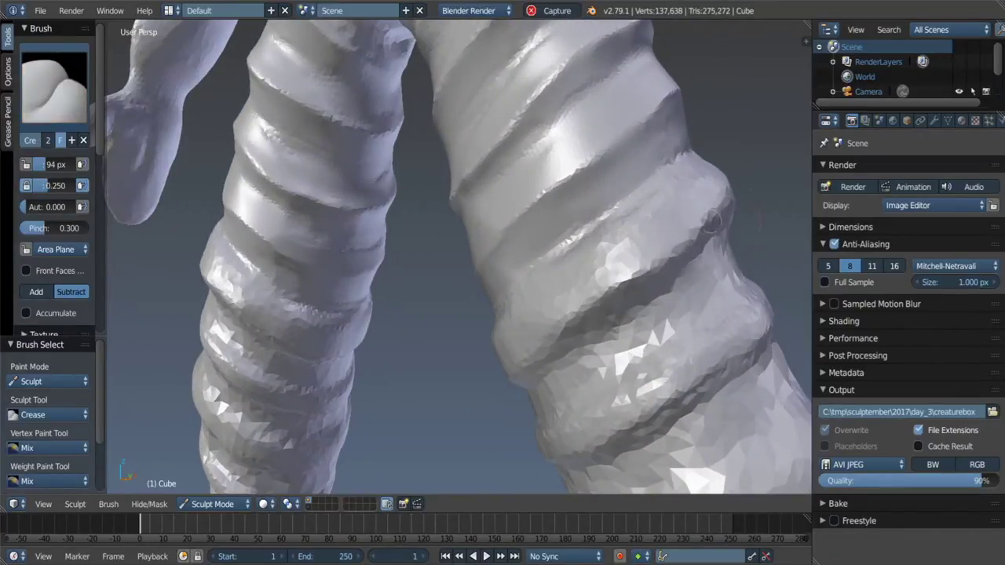
pyautogui.moveTo(538, 355); pyautogui.dragTo(549, 345, button='middle')
pyautogui.moveTo(549, 345); pyautogui.dragTo(534, 375)
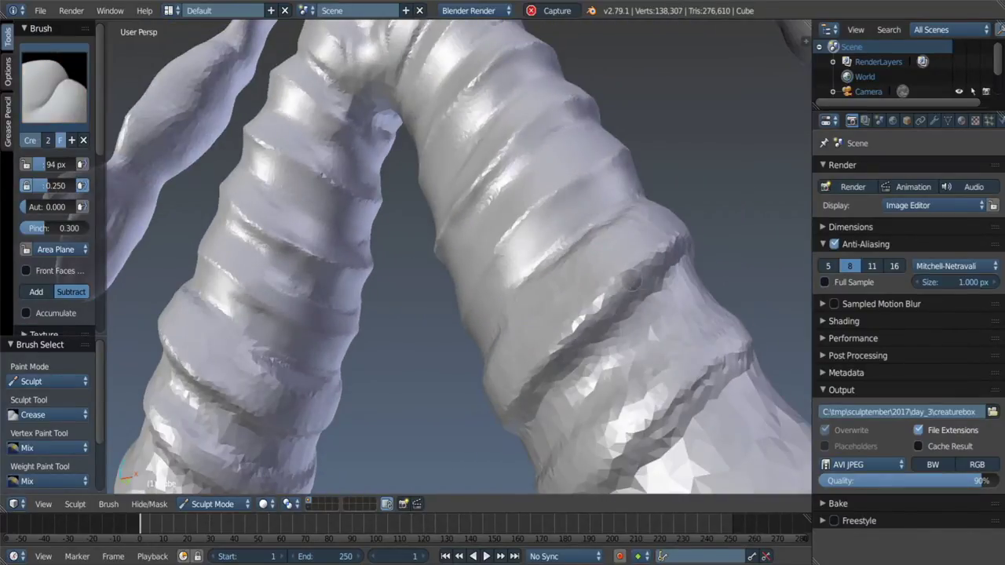
pyautogui.moveTo(632, 281); pyautogui.dragTo(597, 298, button='middle')
pyautogui.moveTo(557, 314); pyautogui.dragTo(737, 330)
pyautogui.moveTo(627, 314); pyautogui.dragTo(609, 317, button='middle')
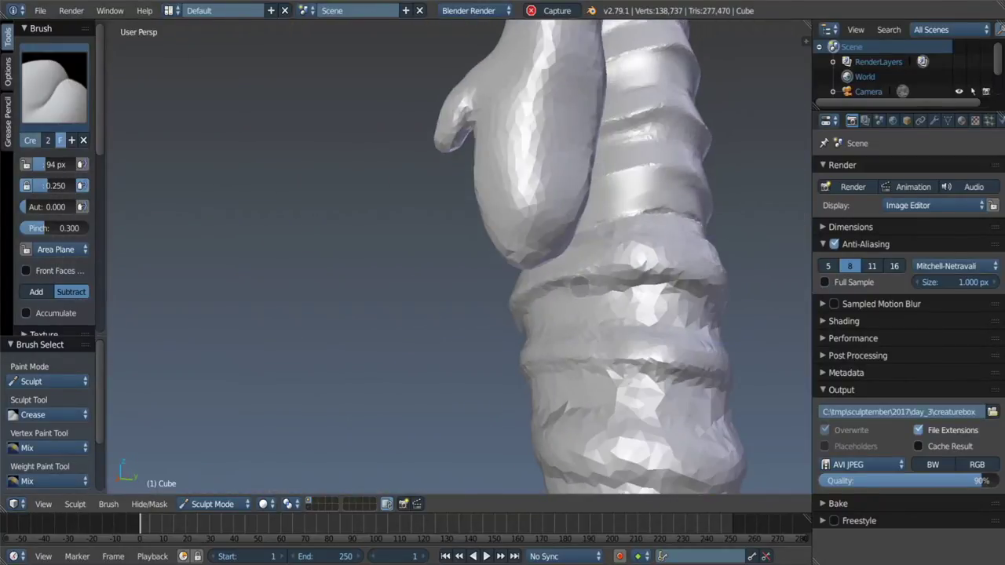
# Step: From a new angle on the leg, crease the spiral groove further
pyautogui.moveTo(579, 285)
pyautogui.mouseDown(button='middle')
pyautogui.moveTo(611, 271)
pyautogui.moveTo(557, 286)
pyautogui.mouseUp(button='middle')
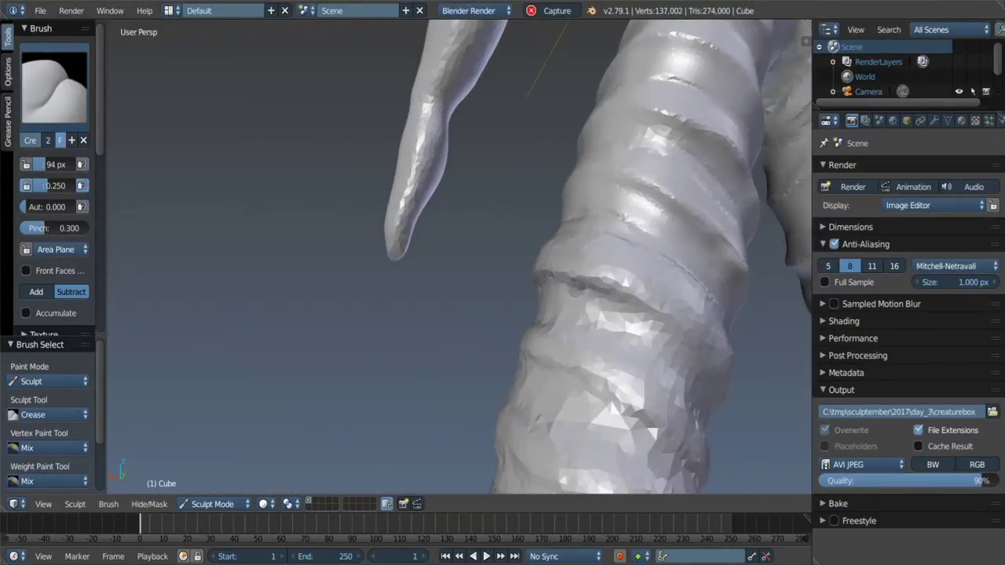
pyautogui.moveTo(688, 336)
pyautogui.mouseDown(button='middle')
pyautogui.moveTo(437, 317)
pyautogui.moveTo(494, 291)
pyautogui.moveTo(502, 340)
pyautogui.moveTo(426, 274)
pyautogui.mouseUp(button='middle')
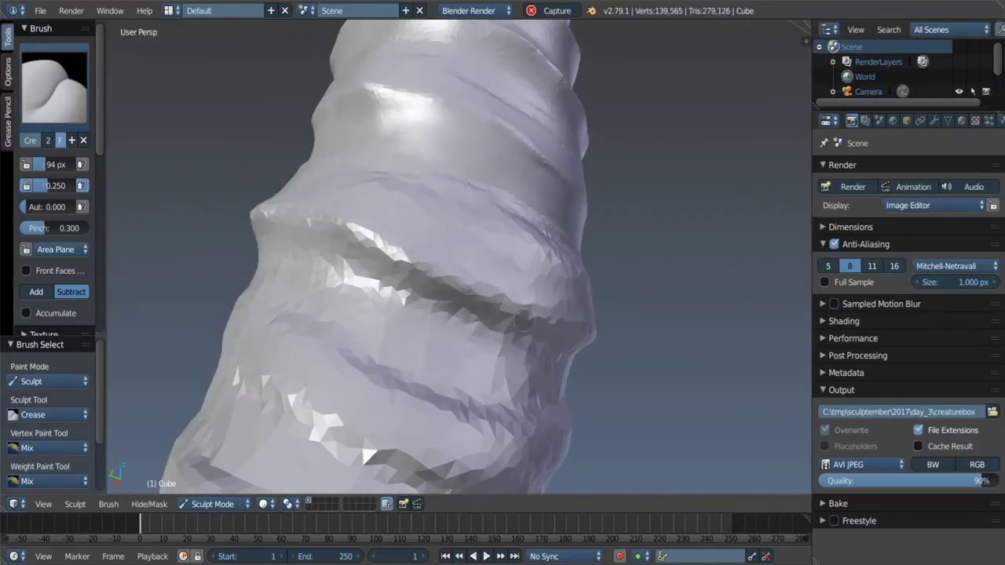
pyautogui.moveTo(540, 328)
pyautogui.mouseDown(button='middle')
pyautogui.moveTo(526, 294)
pyautogui.moveTo(536, 303)
pyautogui.mouseUp(button='middle')
pyautogui.scroll(-5, 525, 299)
pyautogui.scroll(3, 536, 303)
pyautogui.scroll(2, 518, 275)
# Step: Enlarge the brush radius to 145 px, then switch to the Scrape brush and adjust its strength
pyautogui.press('g')
pyautogui.click(588, 267)
pyautogui.moveTo(589, 267)
pyautogui.mouseDown(button='middle')
pyautogui.moveTo(562, 265)
pyautogui.moveTo(592, 239)
pyautogui.moveTo(582, 215)
pyautogui.mouseUp(button='middle')
pyautogui.hotkey('shift', 't')
pyautogui.hotkey('shift', 'f')
pyautogui.click(553, 250)
# Step: Scrape the leg's ring bands and ridge edges flatter
pyautogui.moveTo(659, 157); pyautogui.dragTo(650, 152)
pyautogui.moveTo(650, 153); pyautogui.dragTo(554, 215, button='middle')
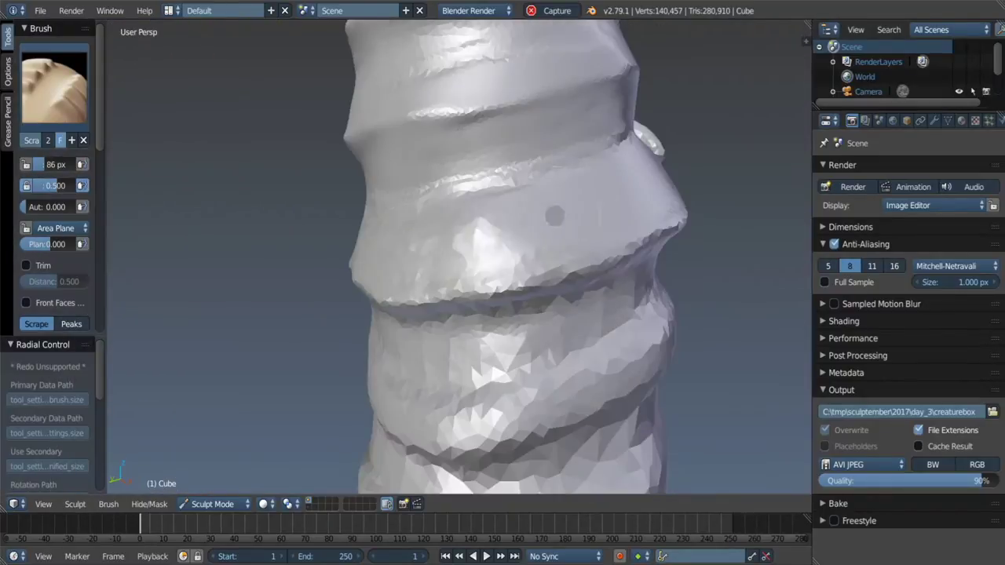
pyautogui.moveTo(400, 251); pyautogui.dragTo(479, 202)
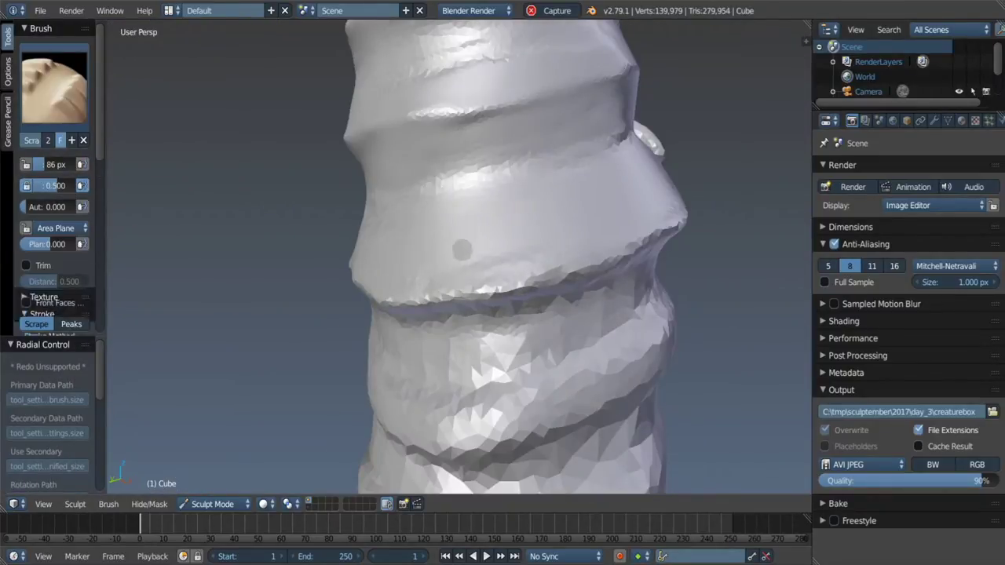
pyautogui.moveTo(458, 246); pyautogui.dragTo(408, 202, button='middle')
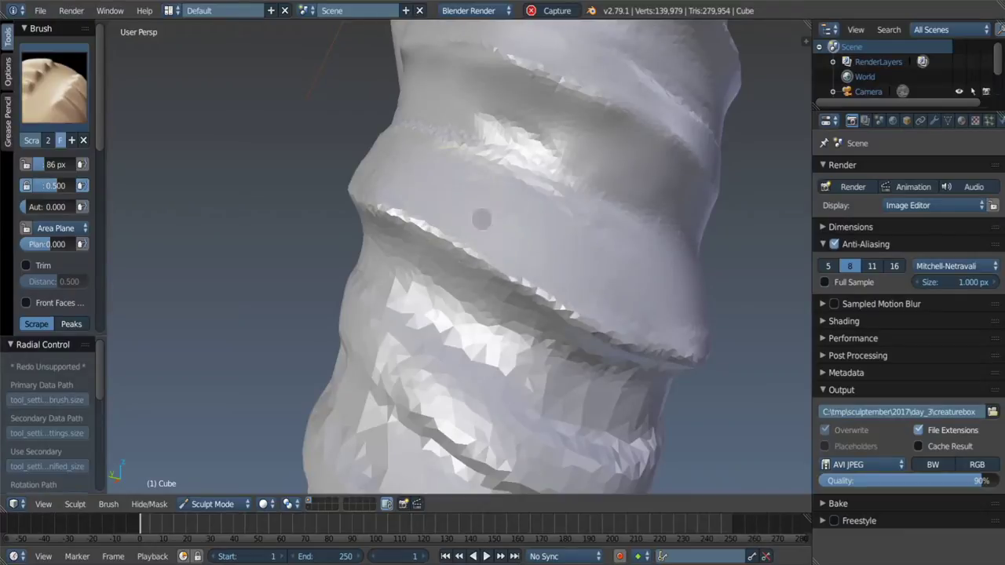
pyautogui.moveTo(481, 220); pyautogui.dragTo(559, 174)
pyautogui.moveTo(586, 247)
pyautogui.mouseDown(button='middle')
pyautogui.moveTo(545, 231)
pyautogui.moveTo(616, 272)
pyautogui.mouseUp(button='middle')
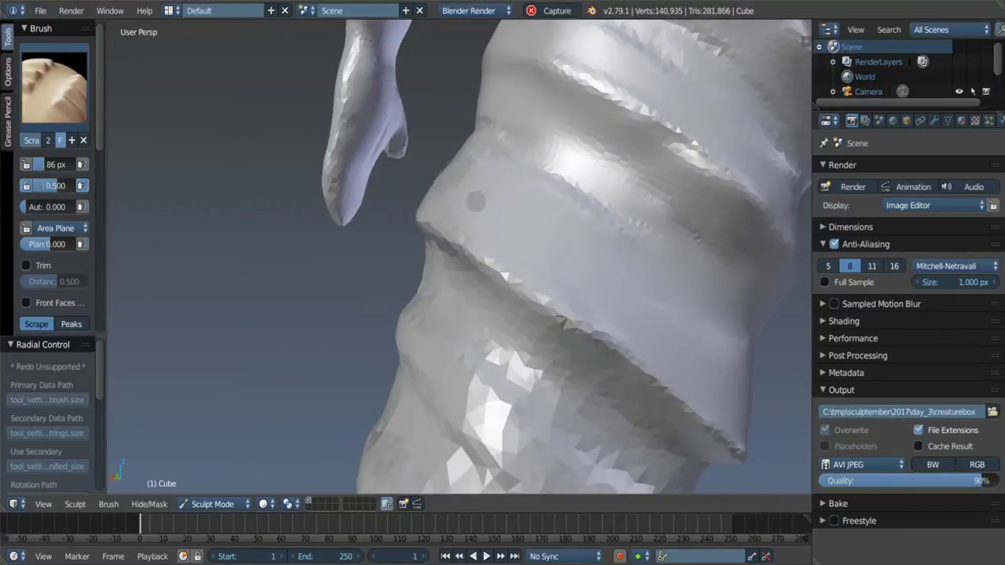
pyautogui.moveTo(515, 193); pyautogui.dragTo(664, 287)
pyautogui.moveTo(664, 287)
pyautogui.mouseDown(button='middle')
pyautogui.moveTo(594, 255)
pyautogui.moveTo(617, 330)
pyautogui.moveTo(600, 241)
pyautogui.moveTo(640, 227)
pyautogui.moveTo(620, 259)
pyautogui.mouseUp(button='middle')
pyautogui.moveTo(620, 259); pyautogui.dragTo(596, 189)
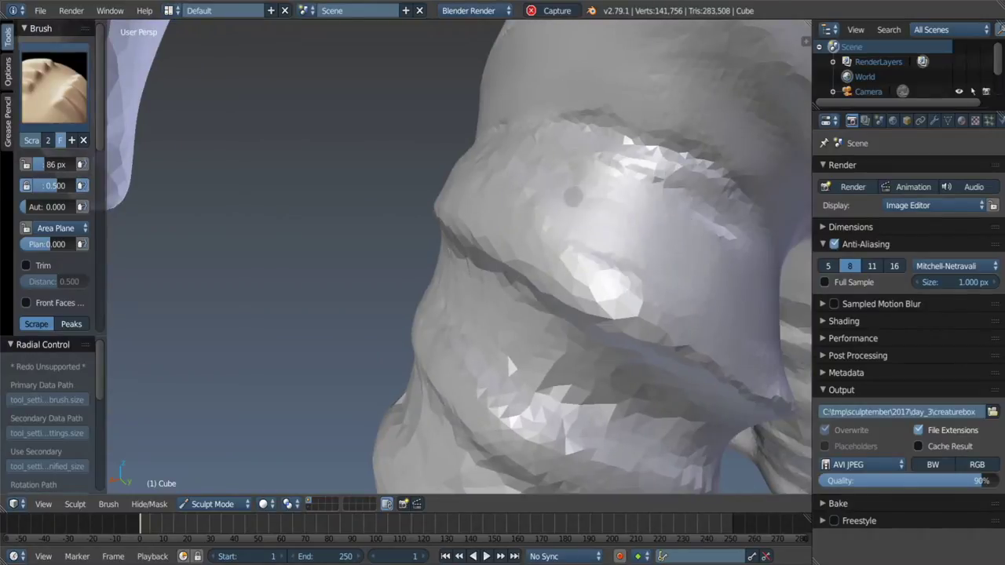
# Step: Smooth the upper part of the ring, then scrape the ring band again
pyautogui.press('s')
pyautogui.moveTo(773, 258)
pyautogui.mouseDown(button='middle')
pyautogui.moveTo(596, 235)
pyautogui.moveTo(565, 251)
pyautogui.mouseUp(button='middle')
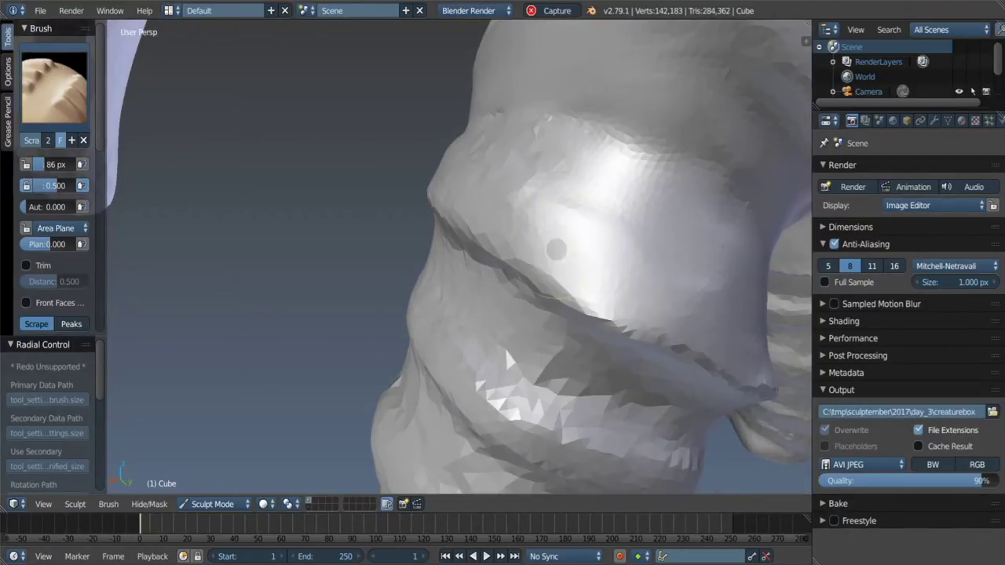
pyautogui.moveTo(565, 251)
pyautogui.mouseDown()
pyautogui.moveTo(620, 204)
pyautogui.moveTo(487, 136)
pyautogui.mouseUp()
pyautogui.hotkey('shift', 't')
pyautogui.moveTo(487, 136); pyautogui.dragTo(542, 209, button='middle')
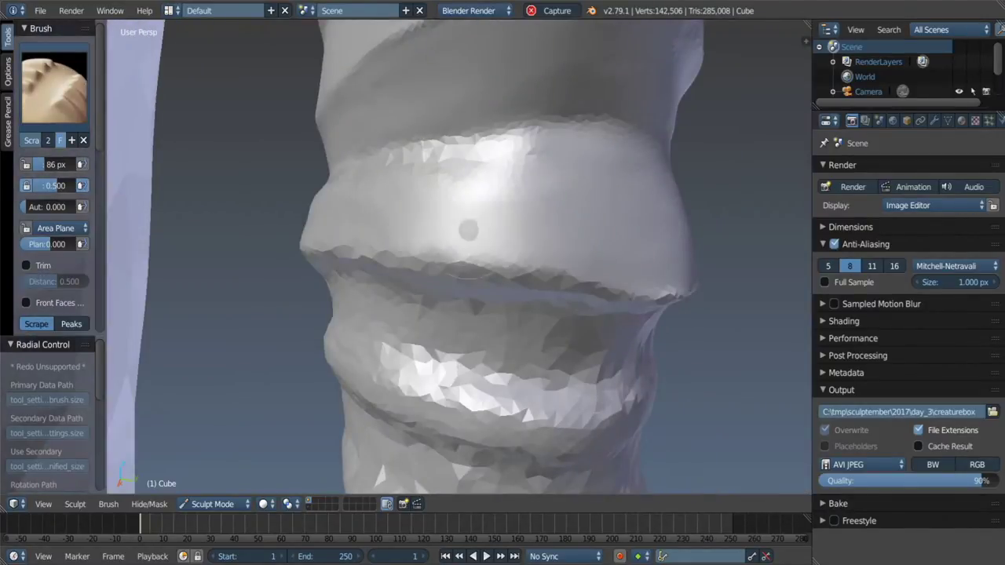
pyautogui.keyDown('shift'); pyautogui.moveTo(412, 202); pyautogui.dragTo(502, 150); pyautogui.keyUp('shift')
pyautogui.scroll(3, 534, 204)
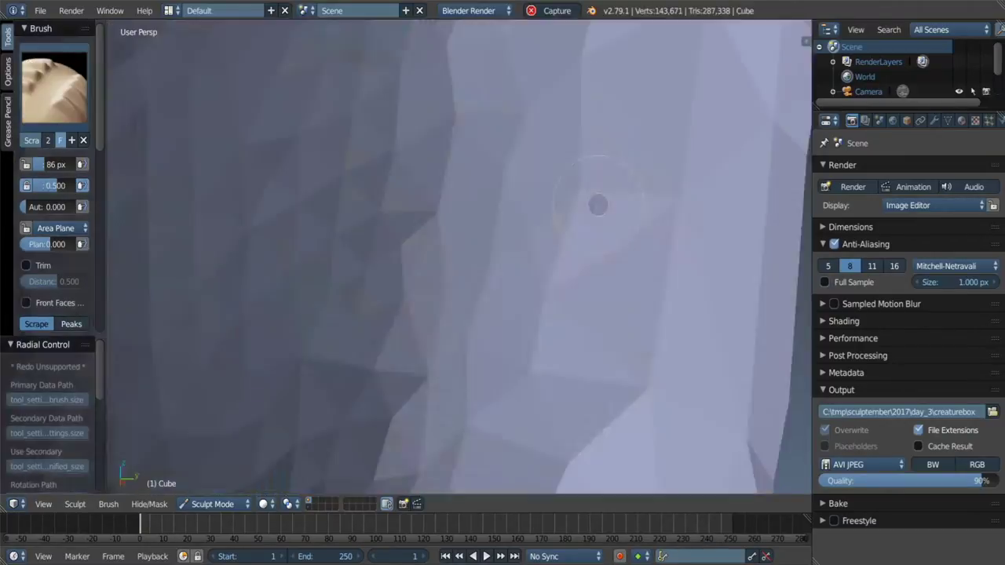
# Step: Scrape the ring band and small patches on the other leg
pyautogui.moveTo(534, 204)
pyautogui.mouseDown(button='middle')
pyautogui.moveTo(471, 259)
pyautogui.moveTo(432, 312)
pyautogui.mouseUp(button='middle')
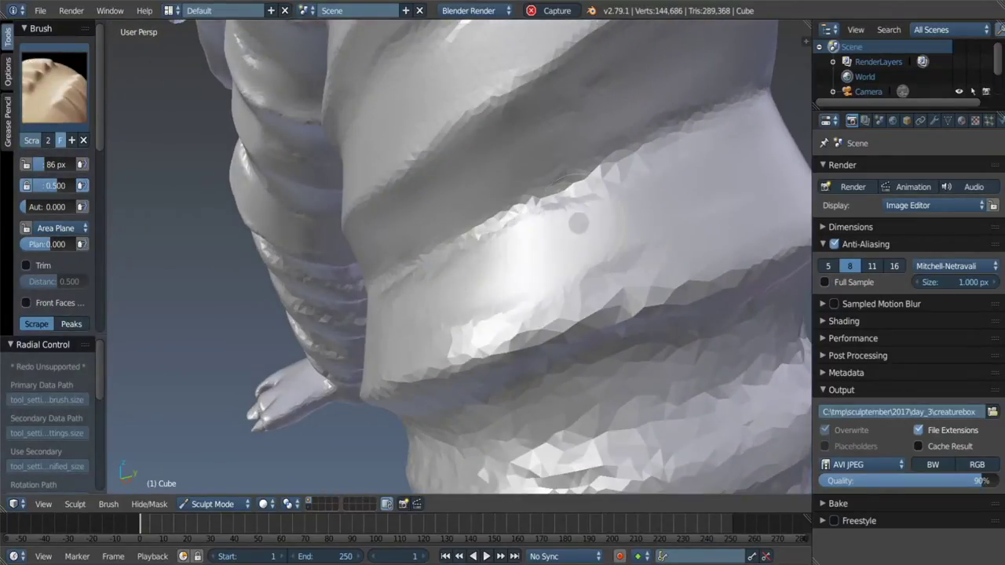
pyautogui.moveTo(578, 224); pyautogui.dragTo(705, 152, button='middle')
pyautogui.moveTo(644, 199); pyautogui.dragTo(699, 126)
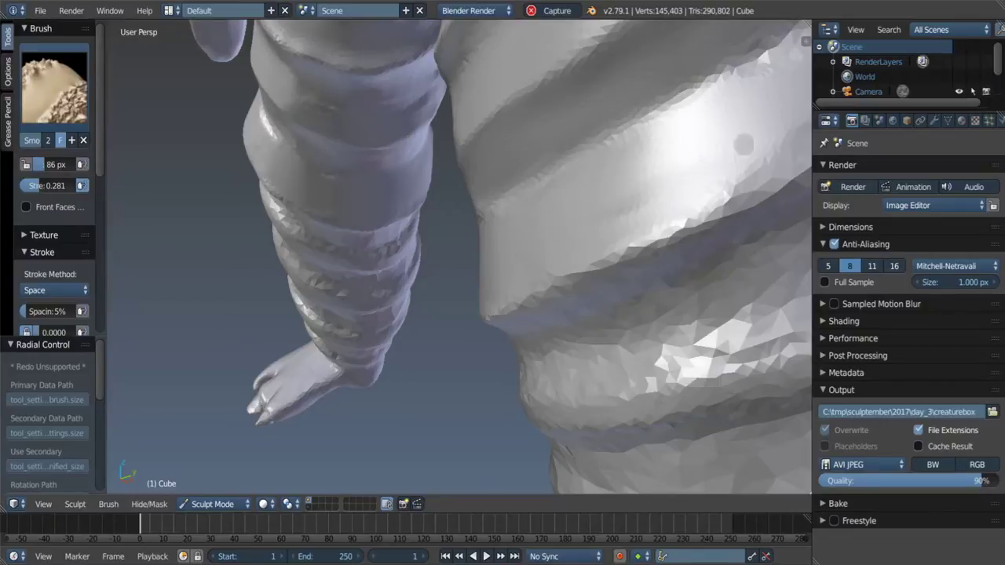
pyautogui.scroll(-3, 697, 118)
pyautogui.moveTo(697, 118); pyautogui.dragTo(659, 164, button='middle')
pyautogui.scroll(4, 640, 196)
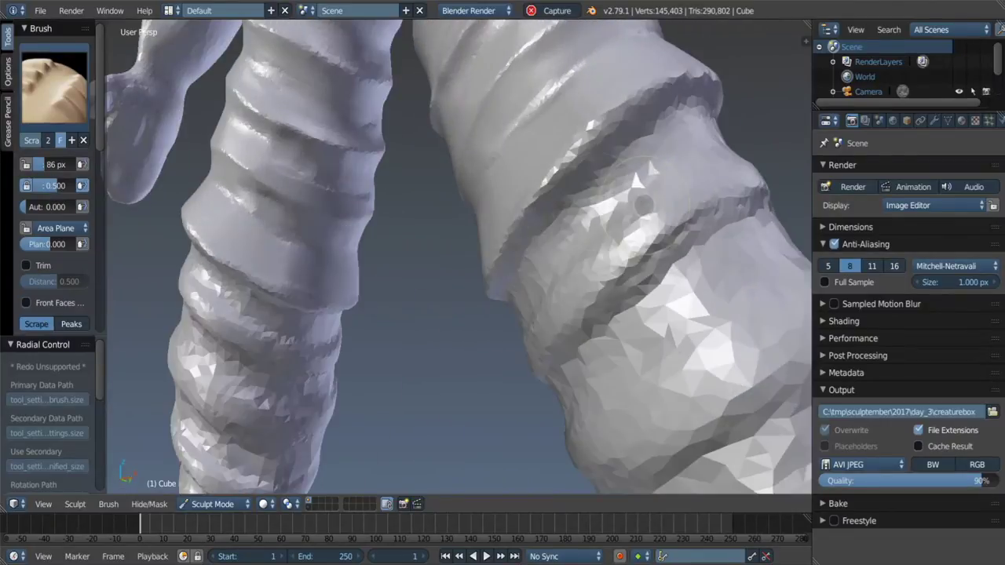
pyautogui.moveTo(583, 193); pyautogui.dragTo(581, 191, button='middle')
pyautogui.moveTo(581, 190); pyautogui.dragTo(569, 161)
pyautogui.moveTo(580, 189); pyautogui.dragTo(579, 188, button='middle')
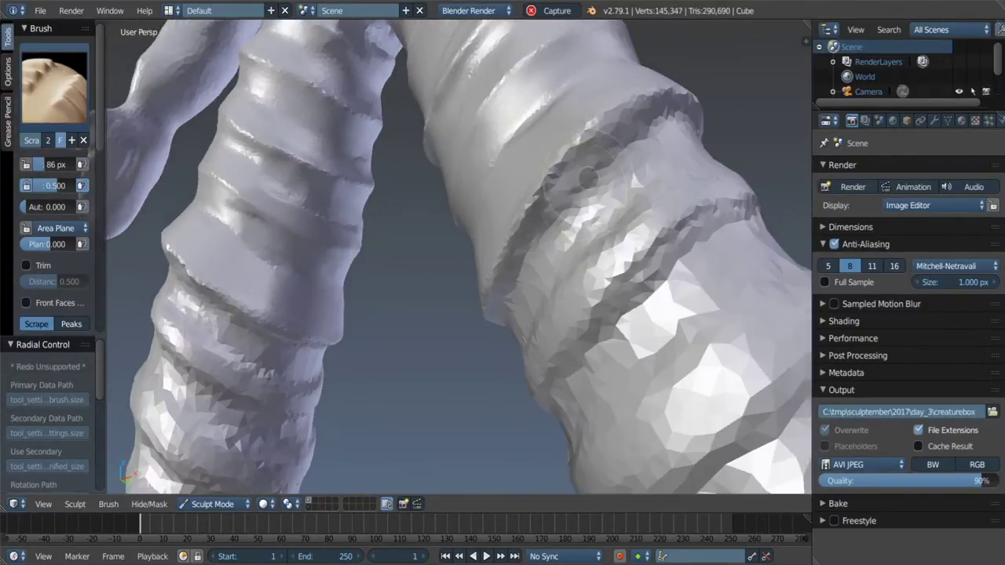
pyautogui.moveTo(579, 189); pyautogui.dragTo(584, 205)
# Step: Smooth and scrape the upper ring edge, then crease a dark groove into the ring
pyautogui.press('s')
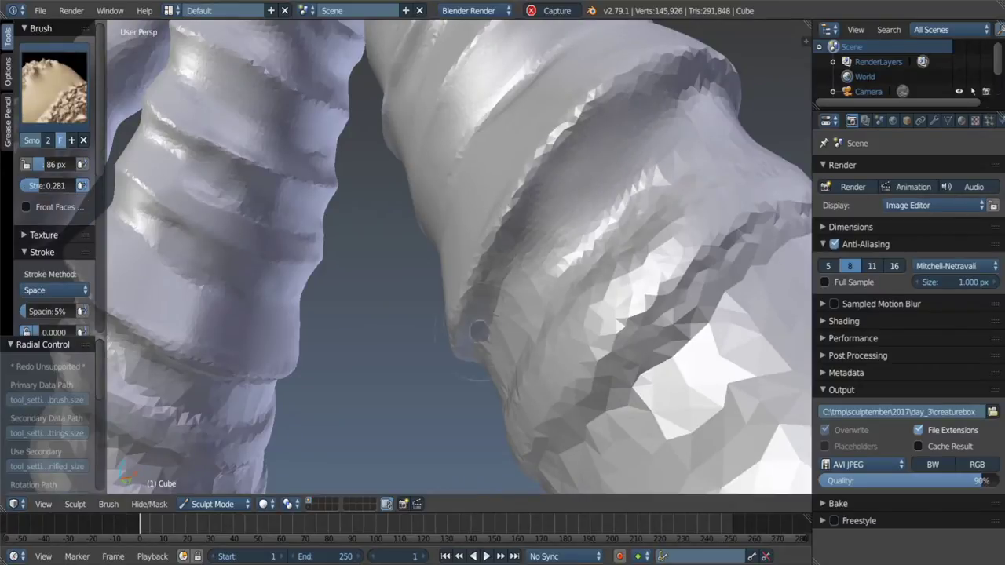
pyautogui.keyDown('shift'); pyautogui.moveTo(578, 150); pyautogui.dragTo(618, 200); pyautogui.keyUp('shift')
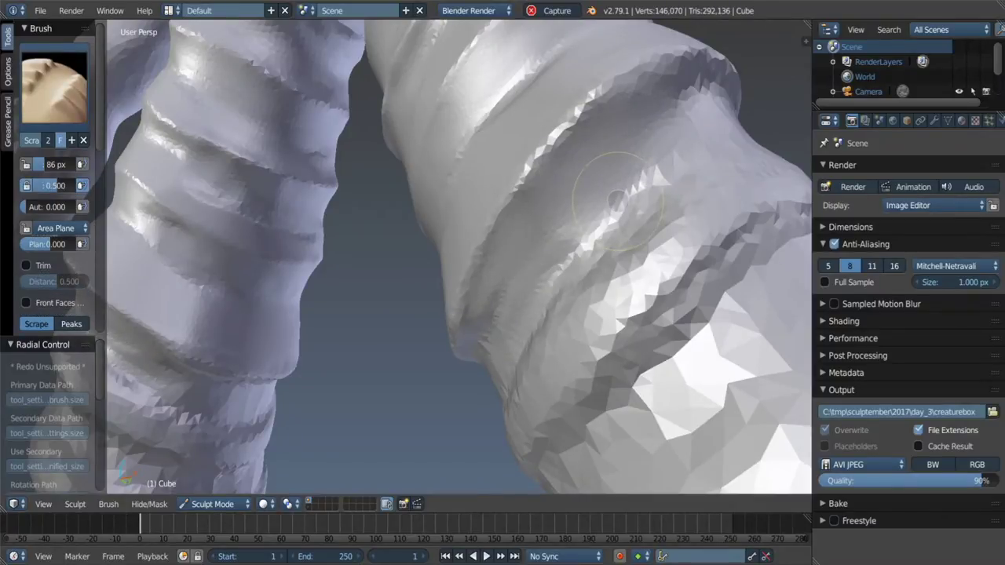
pyautogui.moveTo(617, 201); pyautogui.dragTo(620, 113, button='middle')
pyautogui.keyDown('shift'); pyautogui.moveTo(530, 182); pyautogui.dragTo(535, 206); pyautogui.keyUp('shift')
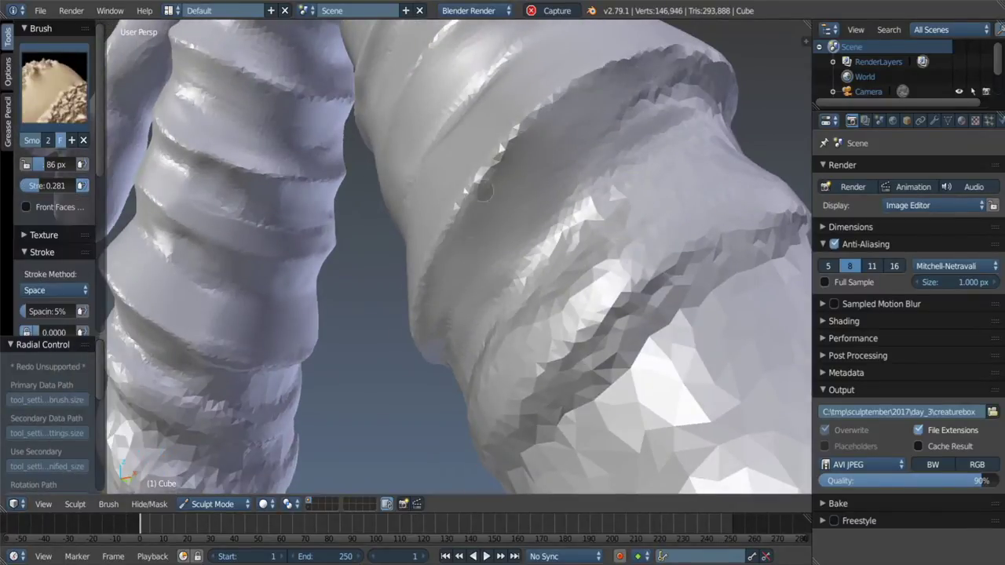
pyautogui.moveTo(535, 206); pyautogui.dragTo(549, 244, button='middle')
pyautogui.hotkey('shift', 'c')
pyautogui.moveTo(525, 270); pyautogui.dragTo(501, 276)
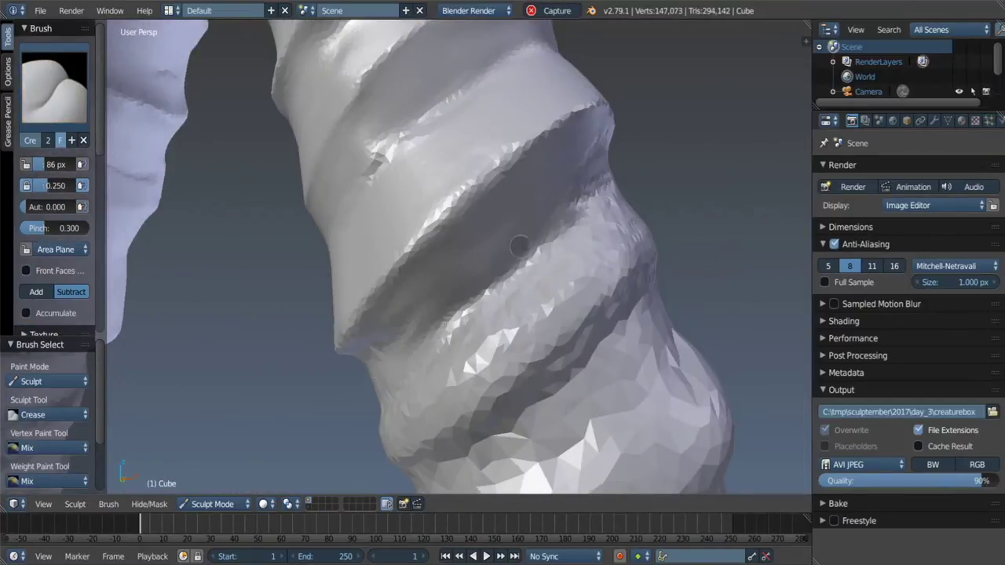
pyautogui.moveTo(520, 246); pyautogui.dragTo(484, 247, button='middle')
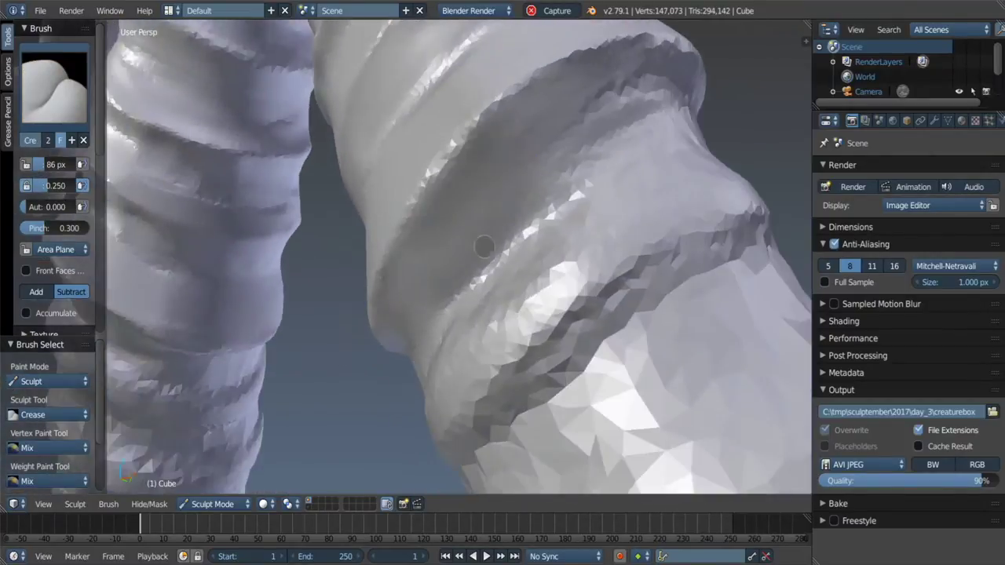
pyautogui.scroll(-5, 484, 246)
pyautogui.scroll(5, 483, 246)
# Step: Alternate Scrape and Smooth strokes across the leg's ring band
pyautogui.hotkey('shift', 't')
pyautogui.moveTo(439, 204); pyautogui.dragTo(495, 149)
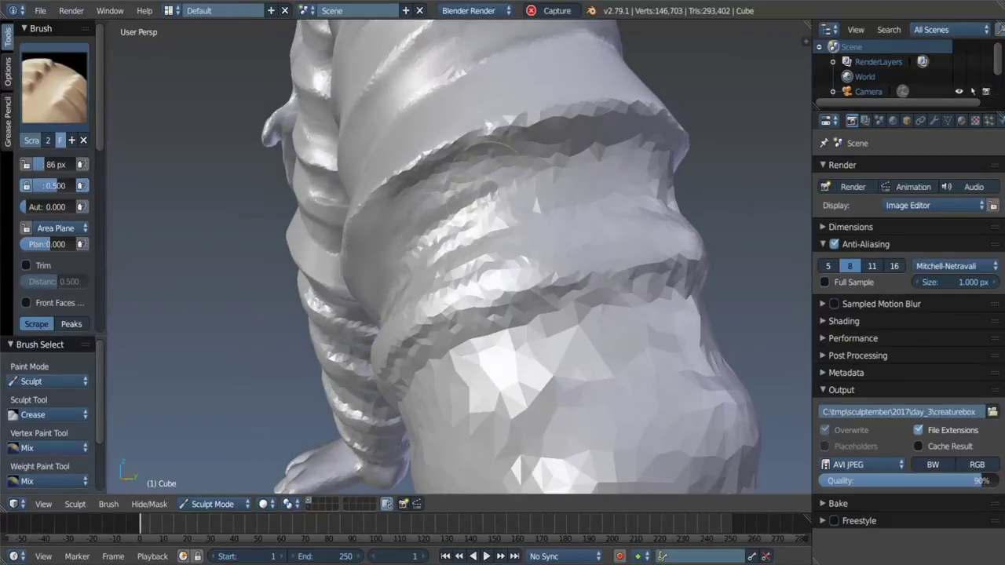
pyautogui.press('s')
pyautogui.moveTo(471, 219); pyautogui.dragTo(463, 147)
pyautogui.moveTo(594, 142); pyautogui.dragTo(565, 141, button='middle')
pyautogui.moveTo(565, 157); pyautogui.dragTo(549, 133)
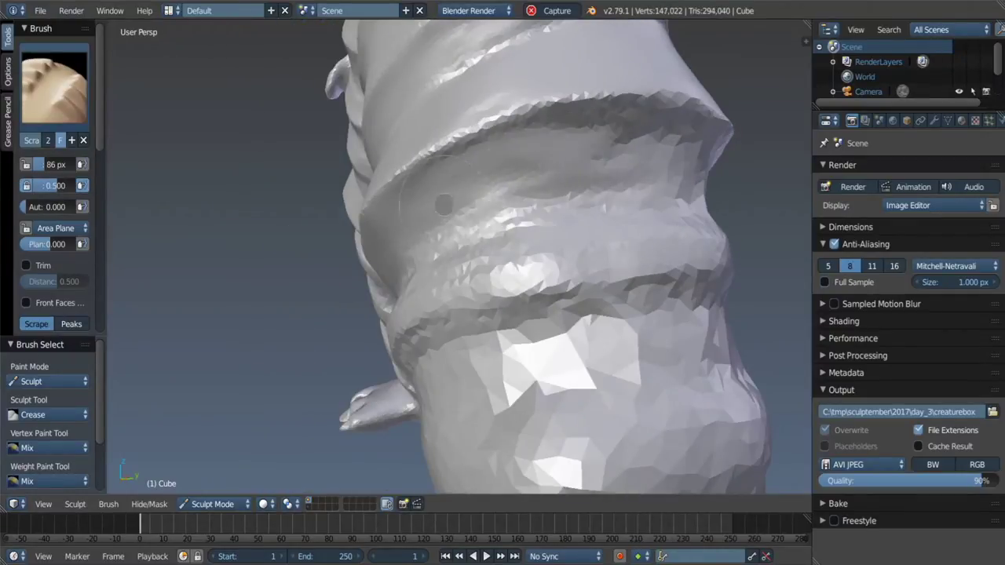
pyautogui.hotkey('shift', 't')
pyautogui.moveTo(615, 136); pyautogui.dragTo(691, 86)
pyautogui.moveTo(691, 86); pyautogui.dragTo(400, 171, button='middle')
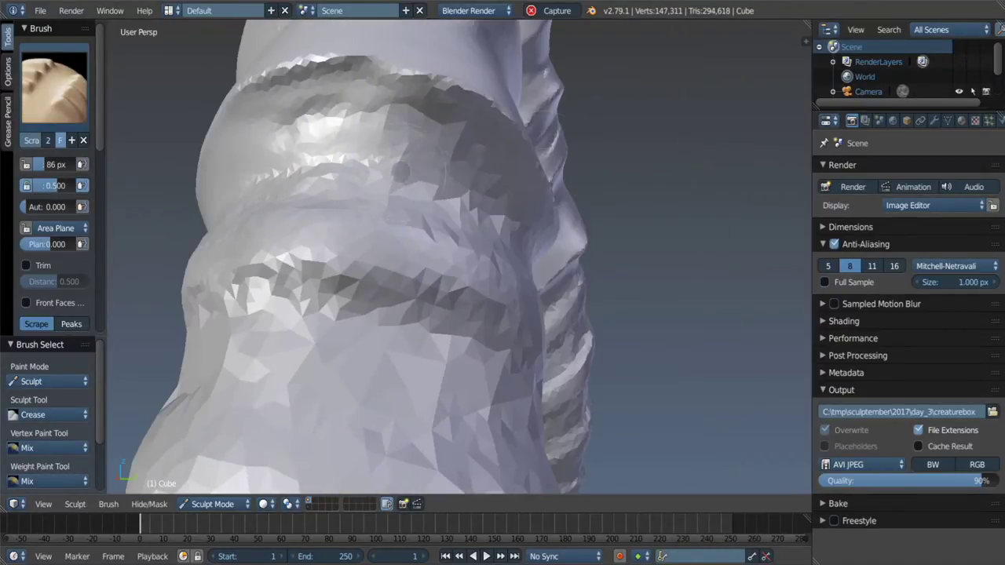
# Step: Scrape and smooth the upper leg ring and the groove edge beside it
pyautogui.keyDown('shift'); pyautogui.moveTo(314, 94); pyautogui.dragTo(423, 78); pyautogui.keyUp('shift')
pyautogui.moveTo(421, 118); pyautogui.dragTo(440, 110, button='middle')
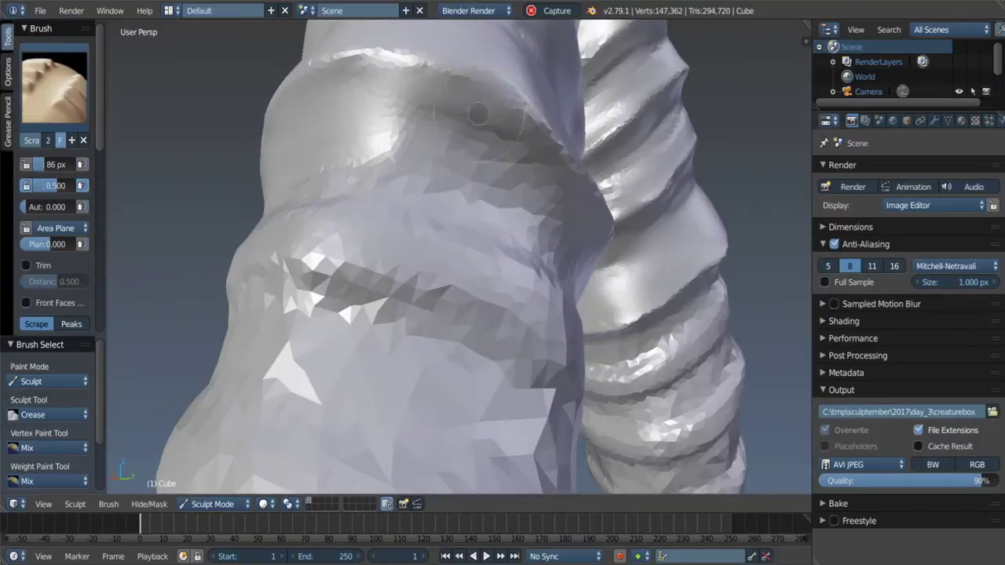
pyautogui.moveTo(533, 141); pyautogui.dragTo(377, 79)
pyautogui.keyDown('shift'); pyautogui.moveTo(456, 110); pyautogui.dragTo(369, 86); pyautogui.keyUp('shift')
pyautogui.moveTo(392, 79); pyautogui.dragTo(468, 113, button='middle')
pyautogui.moveTo(467, 113); pyautogui.dragTo(596, 87)
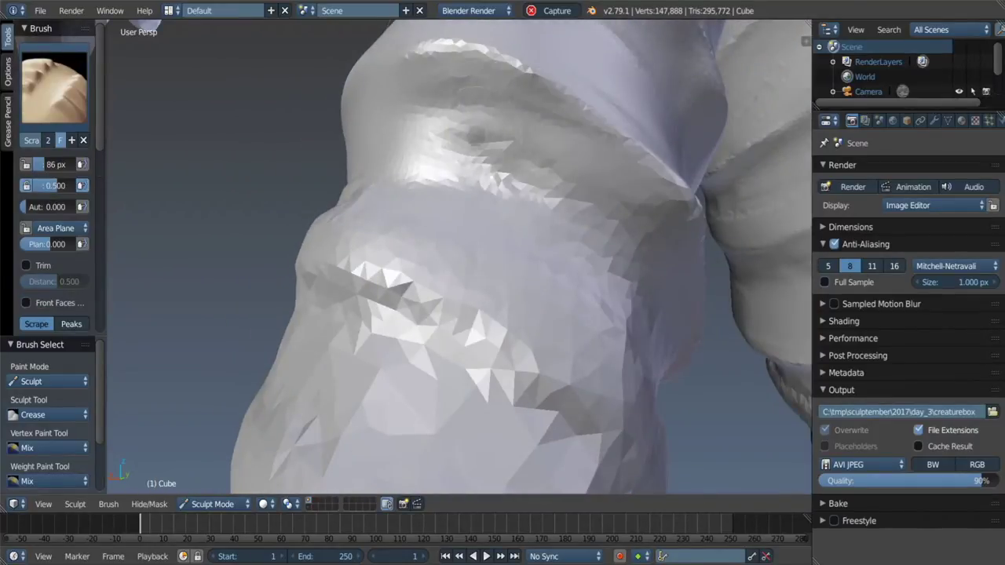
pyautogui.keyDown('shift'); pyautogui.moveTo(549, 118); pyautogui.dragTo(519, 151); pyautogui.keyUp('shift')
pyautogui.moveTo(583, 213)
pyautogui.mouseDown(button='middle')
pyautogui.moveTo(549, 196)
pyautogui.moveTo(596, 181)
pyautogui.mouseUp(button='middle')
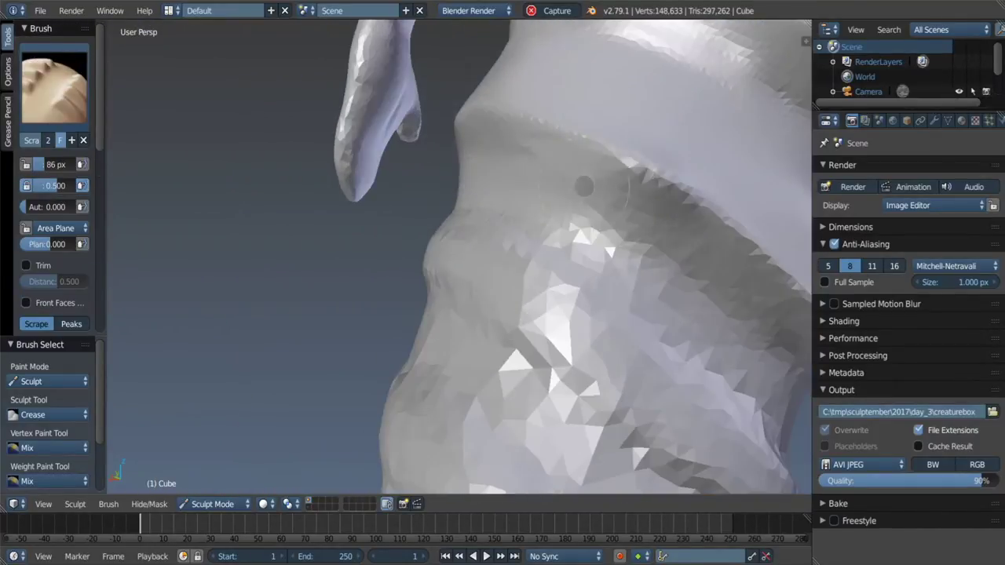
pyautogui.keyDown('shift'); pyautogui.moveTo(597, 181); pyautogui.dragTo(674, 173); pyautogui.keyUp('shift')
pyautogui.moveTo(614, 175); pyautogui.dragTo(556, 276, button='middle')
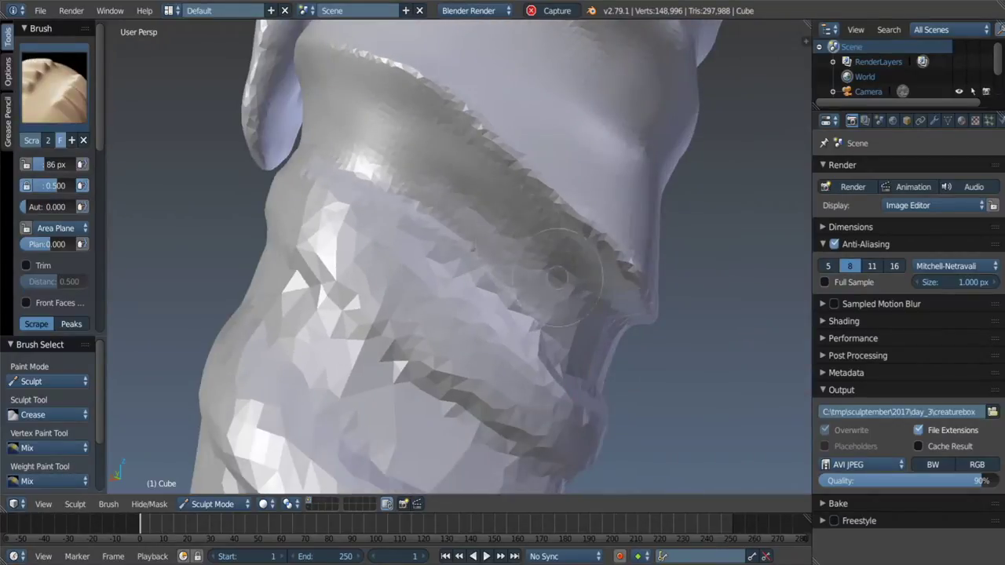
pyautogui.keyDown('shift'); pyautogui.moveTo(483, 222); pyautogui.dragTo(457, 178); pyautogui.keyUp('shift')
# Step: Smooth the ridge of the spiral band, then orbit in closer on the leg
pyautogui.moveTo(628, 335); pyautogui.dragTo(675, 228, button='middle')
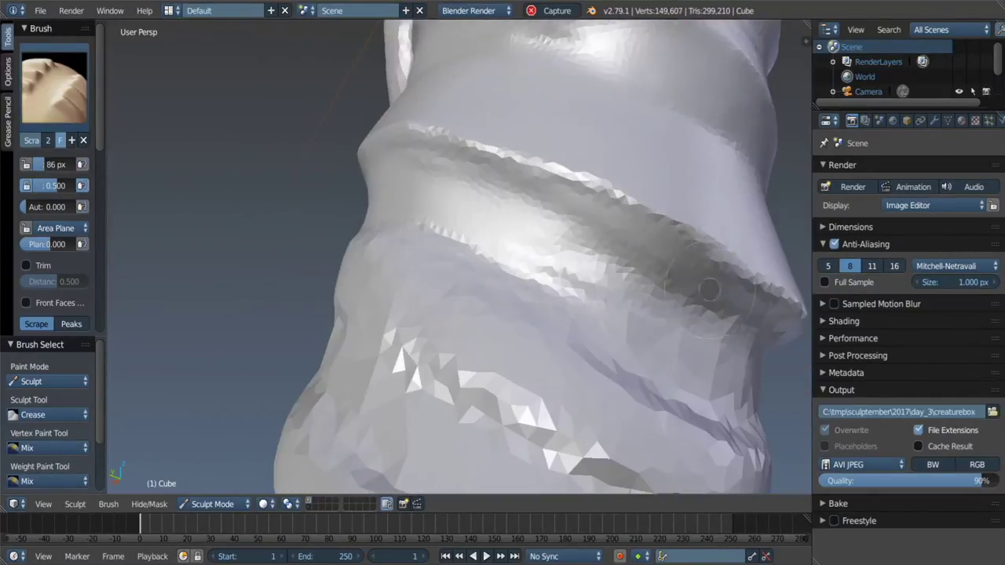
pyautogui.keyDown('shift'); pyautogui.moveTo(675, 227); pyautogui.dragTo(590, 276); pyautogui.keyUp('shift')
pyautogui.scroll(-5, 563, 211)
pyautogui.moveTo(564, 211); pyautogui.dragTo(502, 196, button='middle')
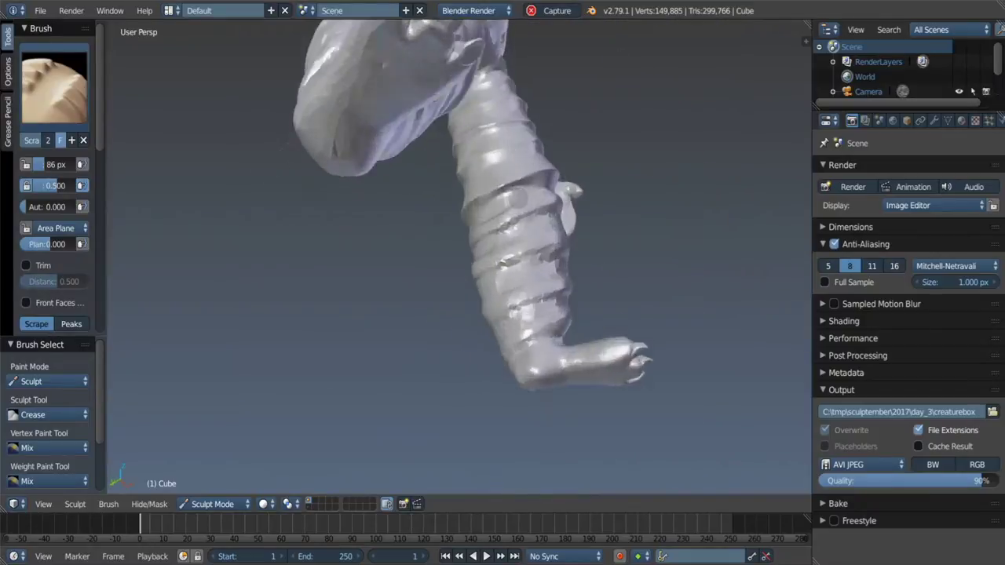
pyautogui.scroll(3, 502, 196)
pyautogui.scroll(3, 480, 190)
pyautogui.scroll(-4, 479, 191)
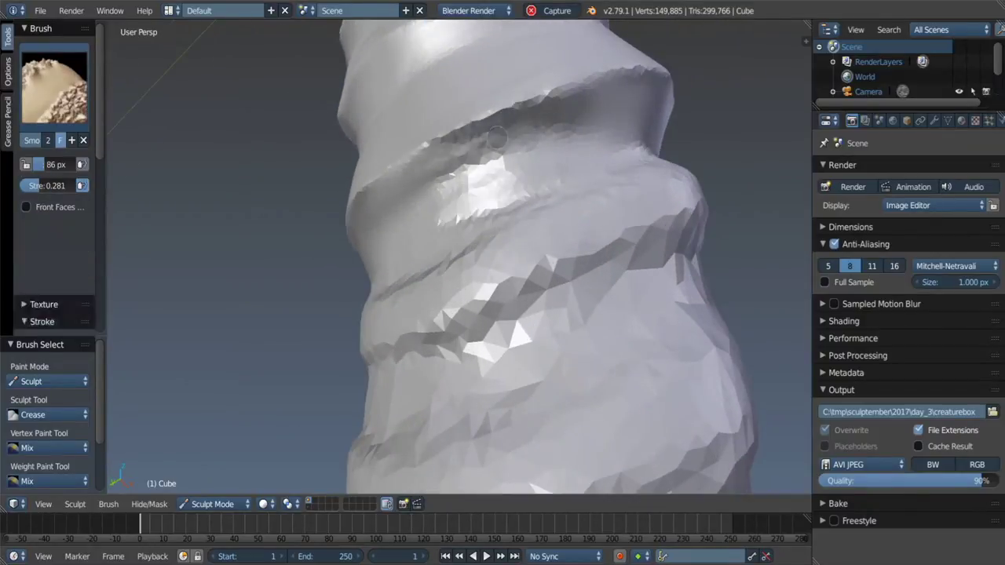
pyautogui.scroll(4, 525, 223)
pyautogui.moveTo(526, 223); pyautogui.dragTo(467, 257, button='middle')
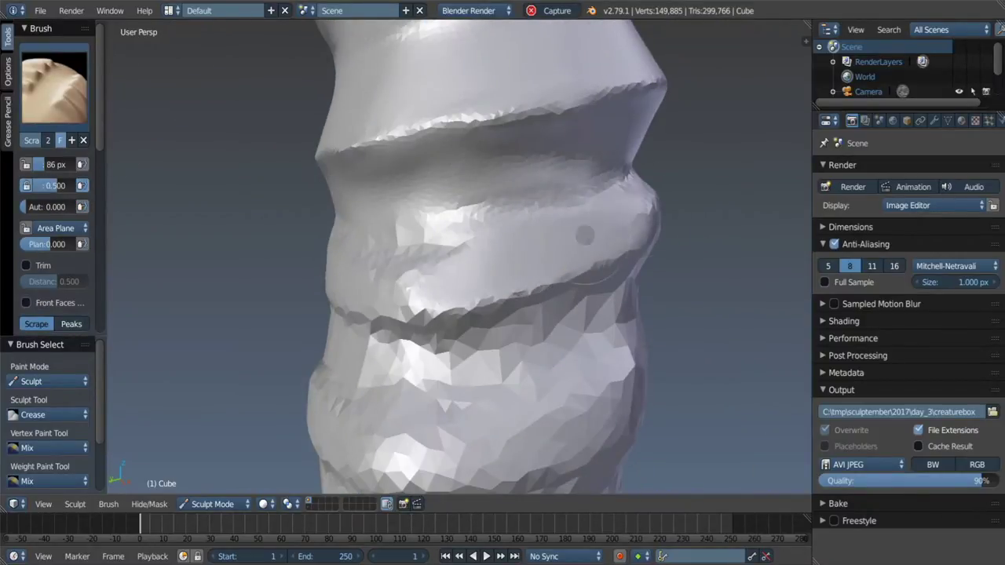
pyautogui.moveTo(347, 265); pyautogui.dragTo(263, 181, button='middle')
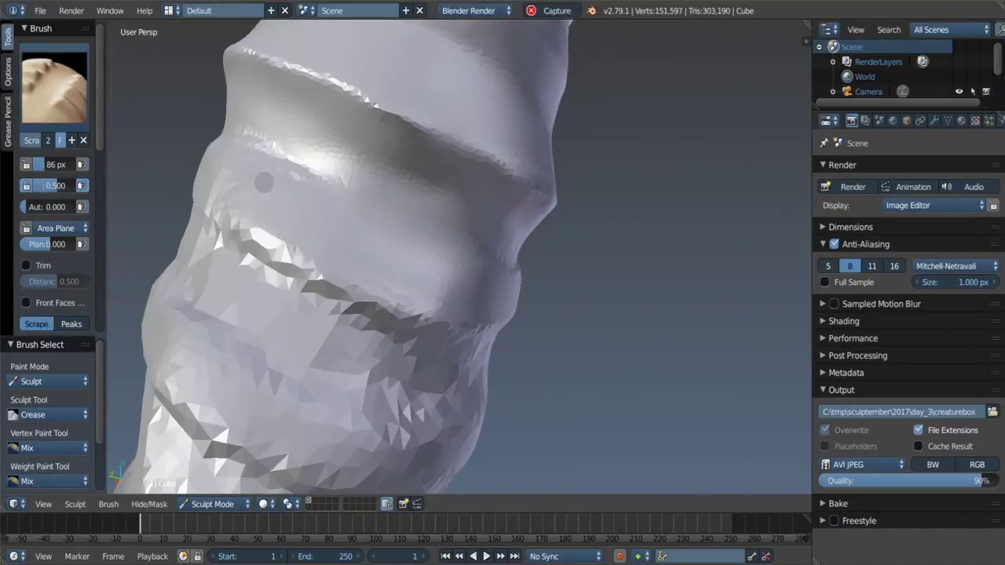
pyautogui.moveTo(290, 228)
pyautogui.mouseDown(button='middle')
pyautogui.moveTo(365, 258)
pyautogui.moveTo(500, 222)
pyautogui.moveTo(514, 328)
pyautogui.mouseUp(button='middle')
# Step: With the Crease brush, carve short creases along the spiral groove
pyautogui.hotkey('shift', 'c')
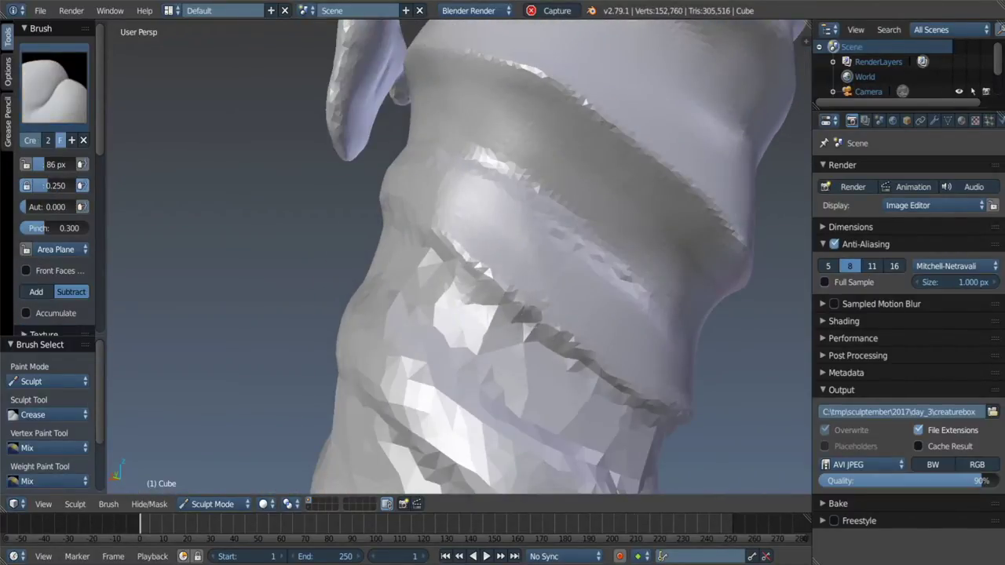
pyautogui.moveTo(474, 249); pyautogui.dragTo(448, 253, button='middle')
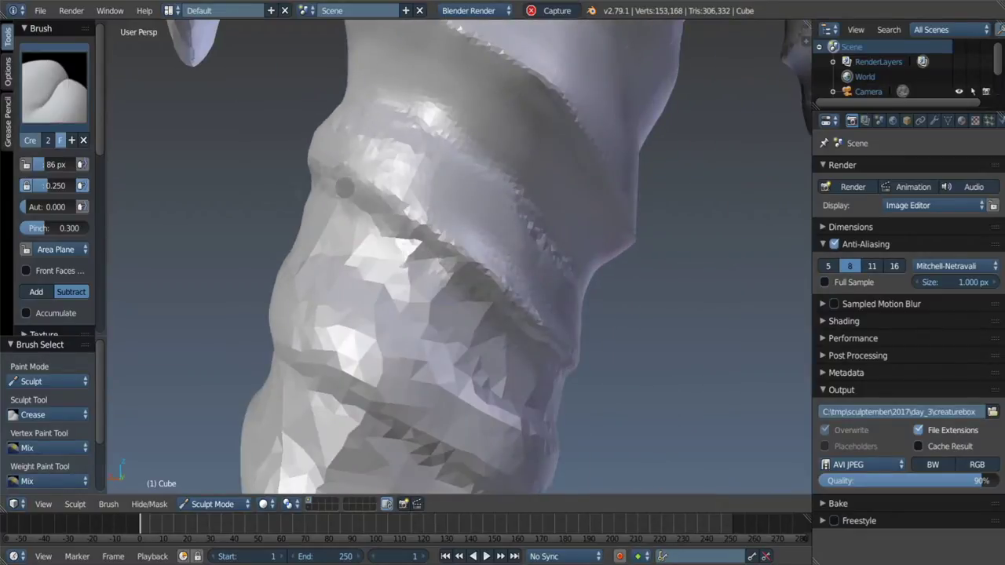
pyautogui.moveTo(518, 315)
pyautogui.mouseDown(button='middle')
pyautogui.moveTo(372, 224)
pyautogui.moveTo(502, 279)
pyautogui.moveTo(471, 266)
pyautogui.moveTo(508, 268)
pyautogui.moveTo(419, 223)
pyautogui.mouseUp(button='middle')
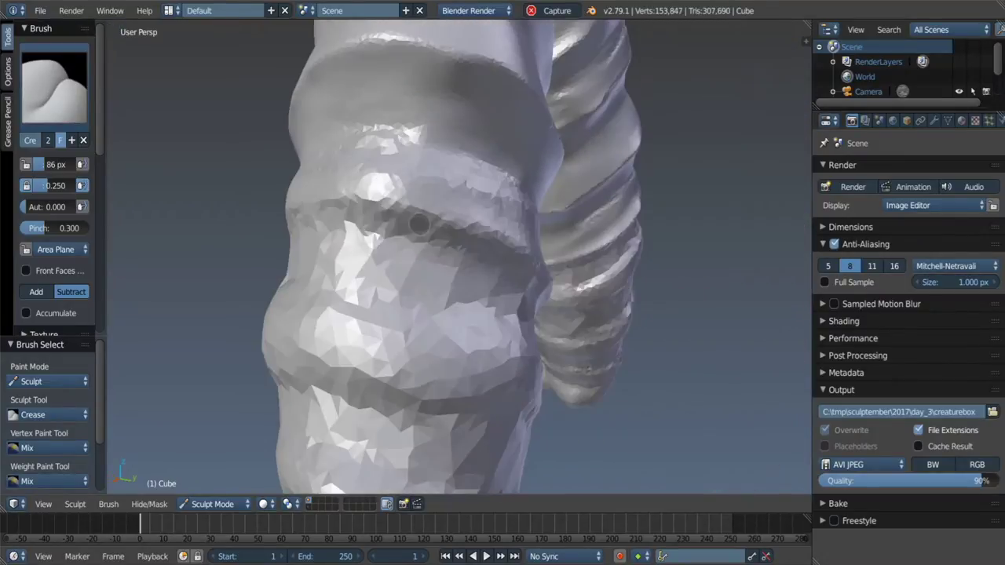
pyautogui.click(338, 213)
pyautogui.moveTo(339, 213); pyautogui.dragTo(337, 210, button='middle')
pyautogui.moveTo(338, 211); pyautogui.dragTo(369, 231)
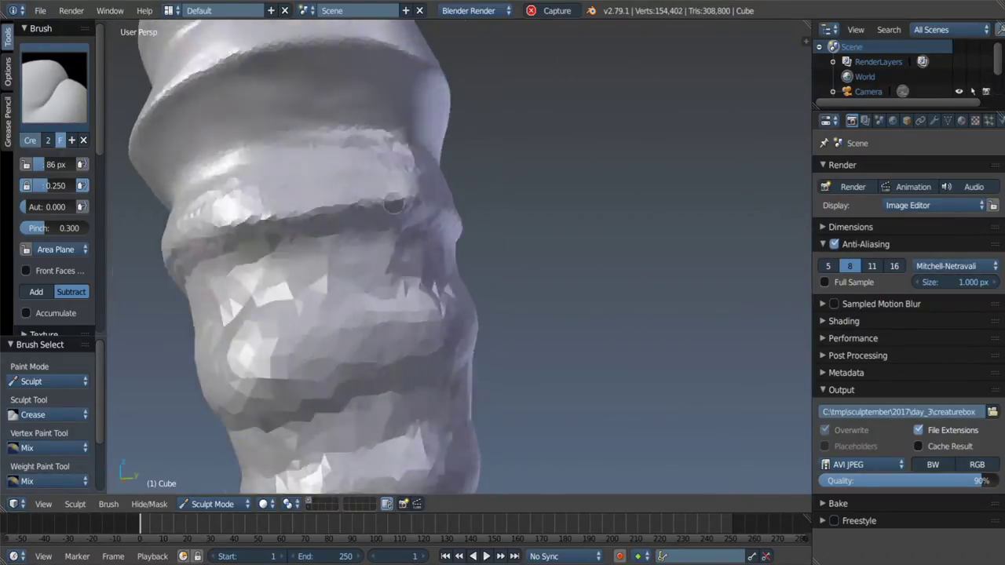
pyautogui.moveTo(369, 232)
pyautogui.mouseDown(button='middle')
pyautogui.moveTo(390, 260)
pyautogui.moveTo(427, 243)
pyautogui.mouseUp(button='middle')
pyautogui.click(434, 244)
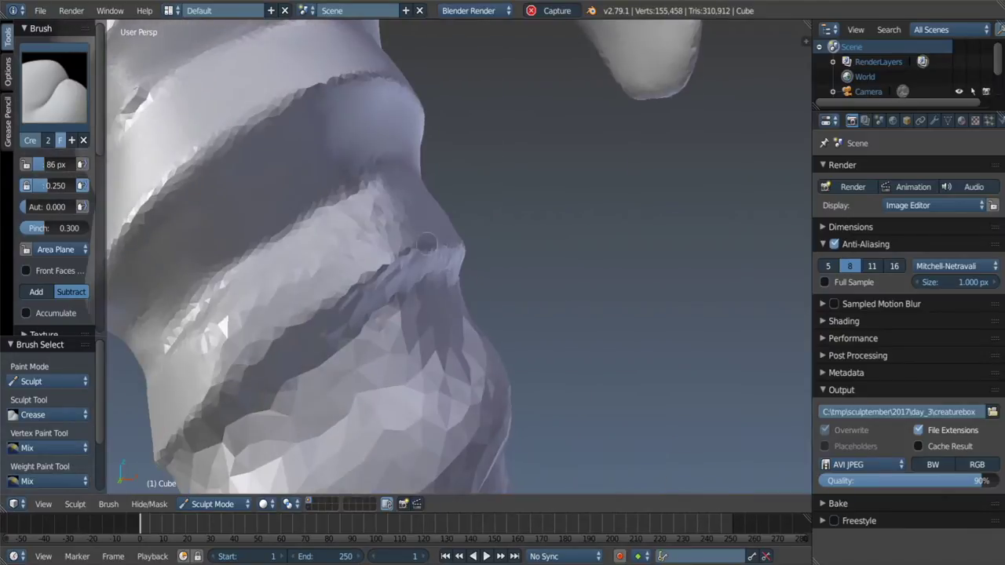
pyautogui.moveTo(285, 283)
pyautogui.mouseDown(button='middle')
pyautogui.moveTo(196, 345)
pyautogui.moveTo(464, 150)
pyautogui.mouseUp(button='middle')
# Step: Scrape the groove edges and flatten the bright facets on the bands beside it
pyautogui.hotkey('shift', 't')
pyautogui.click(188, 355)
pyautogui.moveTo(369, 283); pyautogui.dragTo(324, 327)
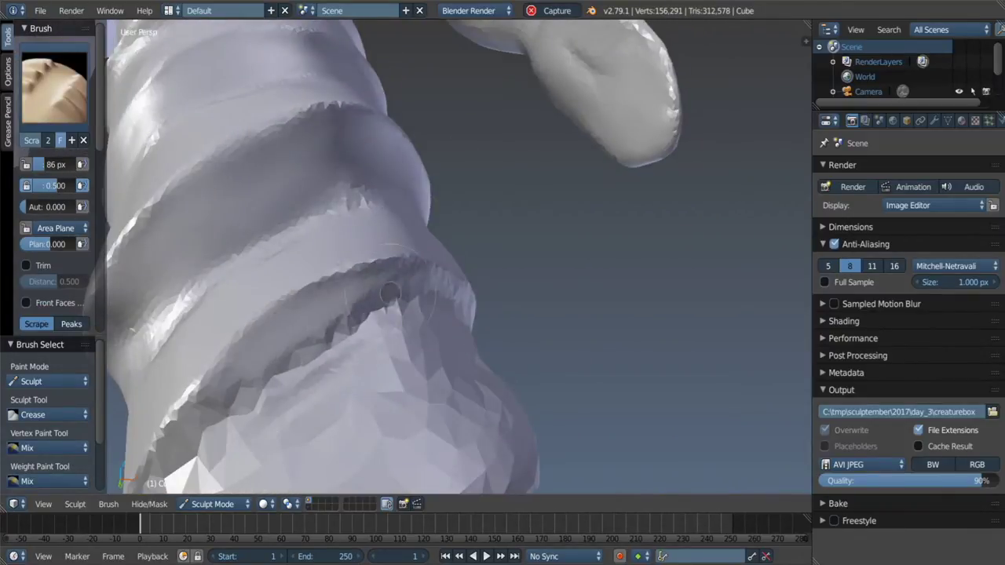
pyautogui.moveTo(324, 327); pyautogui.dragTo(424, 291, button='middle')
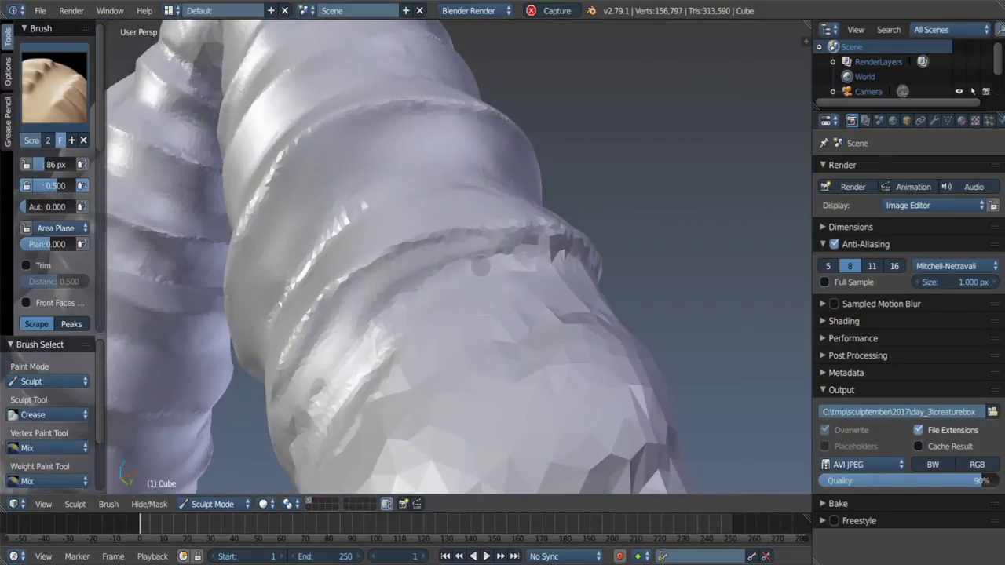
pyautogui.moveTo(414, 239); pyautogui.dragTo(476, 281)
pyautogui.moveTo(393, 251); pyautogui.dragTo(491, 235, button='middle')
pyautogui.moveTo(490, 235); pyautogui.dragTo(585, 179)
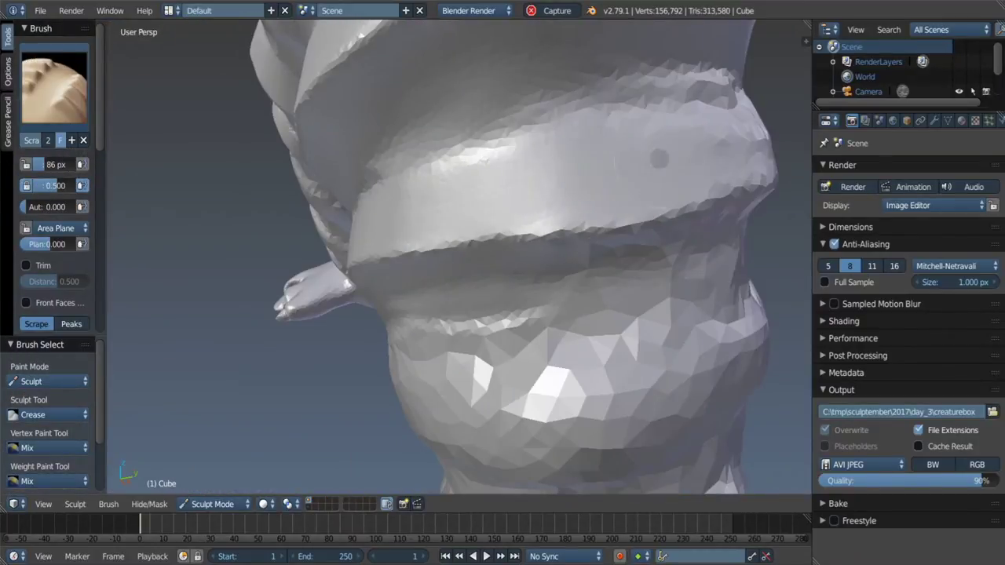
pyautogui.moveTo(606, 181); pyautogui.dragTo(610, 236, button='middle')
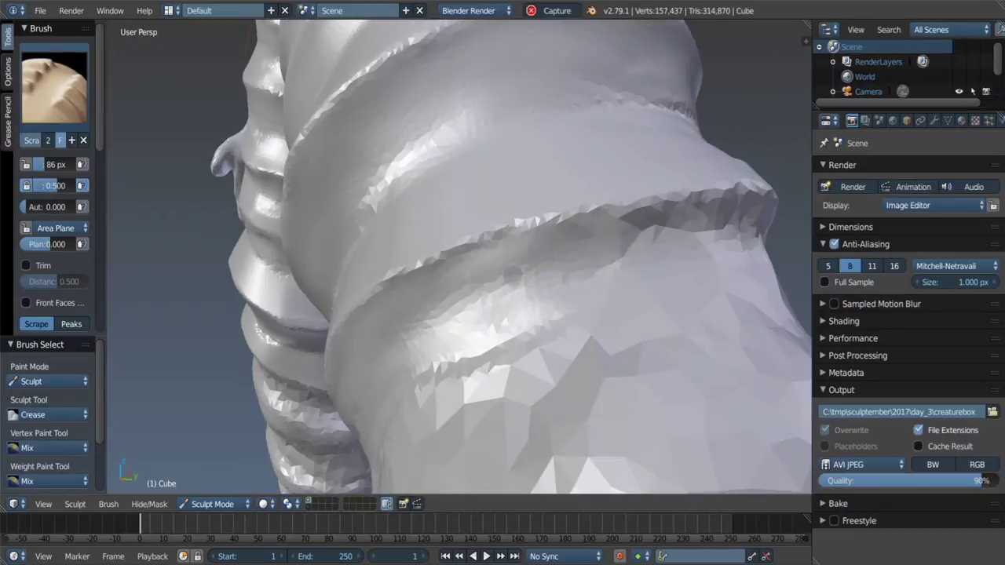
pyautogui.moveTo(611, 239)
pyautogui.mouseDown()
pyautogui.moveTo(427, 290)
pyautogui.moveTo(654, 225)
pyautogui.mouseUp()
# Step: Smooth the band's rough surface
pyautogui.press('s')
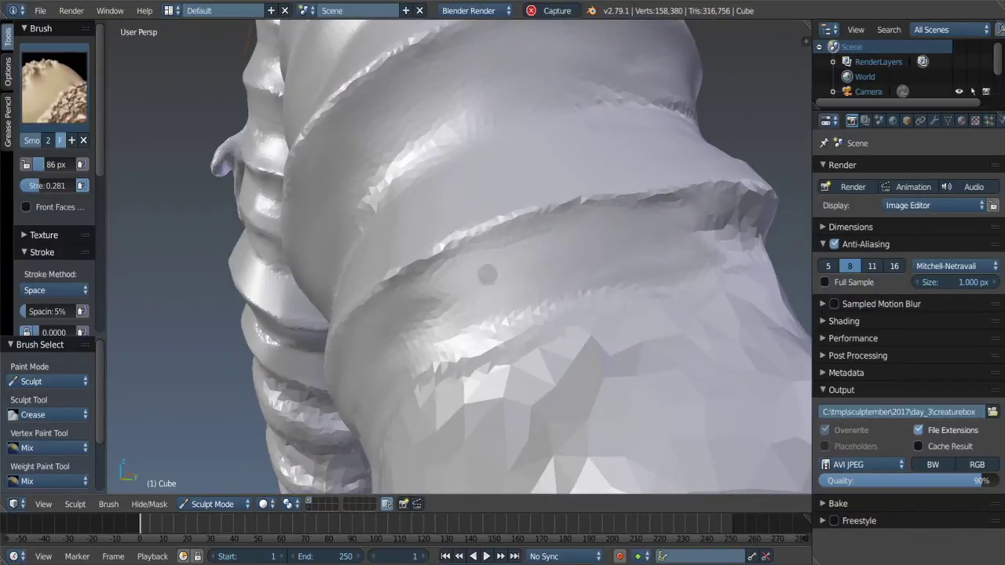
pyautogui.hotkey('shift', 's')
pyautogui.moveTo(438, 274)
pyautogui.mouseDown(button='middle')
pyautogui.moveTo(536, 264)
pyautogui.moveTo(534, 255)
pyautogui.moveTo(511, 266)
pyautogui.mouseUp(button='middle')
pyautogui.scroll(-5, 537, 264)
pyautogui.scroll(8, 460, 287)
pyautogui.scroll(-3, 533, 252)
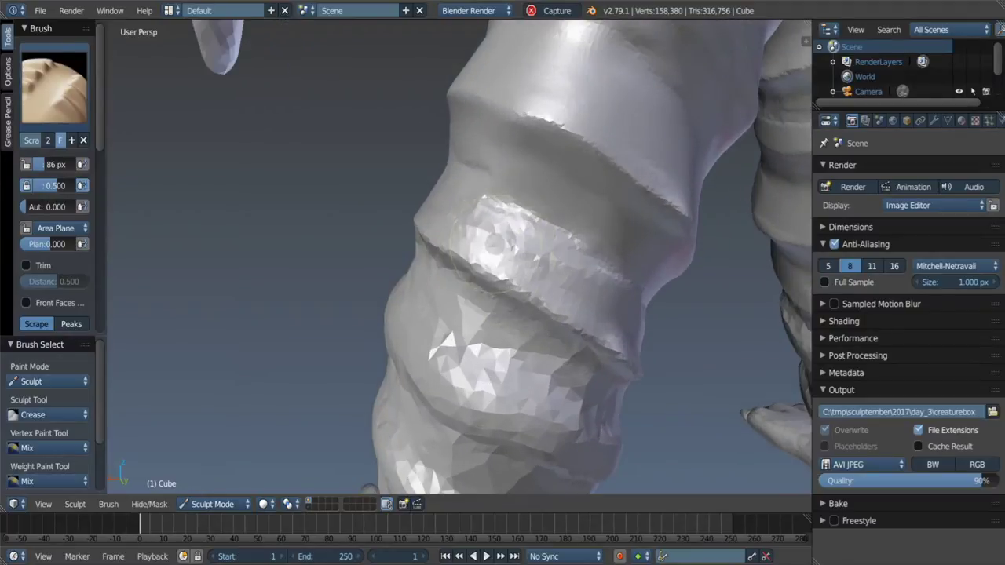
pyautogui.scroll(3, 510, 267)
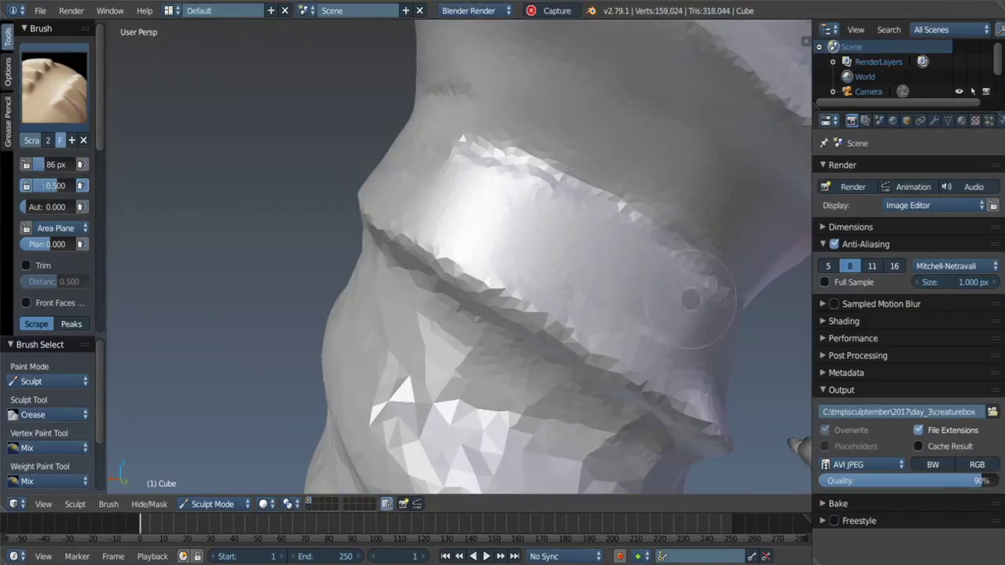
pyautogui.press('s')
pyautogui.moveTo(471, 204); pyautogui.dragTo(534, 153)
# Step: Scrape along the band toward the groove and smooth the creased region
pyautogui.hotkey('shift', 's')
pyautogui.moveTo(667, 355); pyautogui.dragTo(390, 313, button='middle')
pyautogui.moveTo(268, 297); pyautogui.dragTo(394, 312)
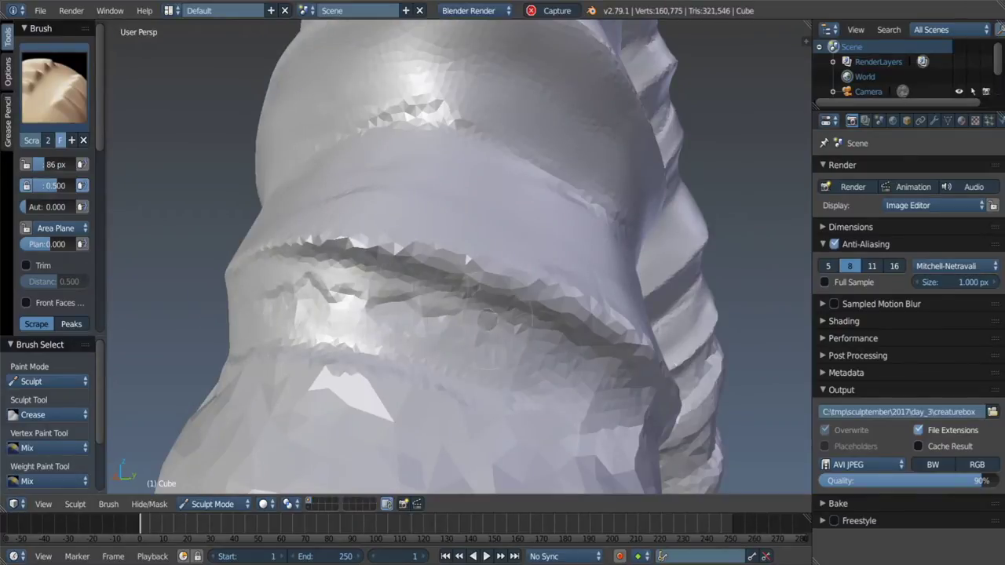
pyautogui.press('s')
pyautogui.moveTo(487, 319); pyautogui.dragTo(232, 276)
# Step: Scrape the jagged band on the leg flat
pyautogui.hotkey('shift', 's')
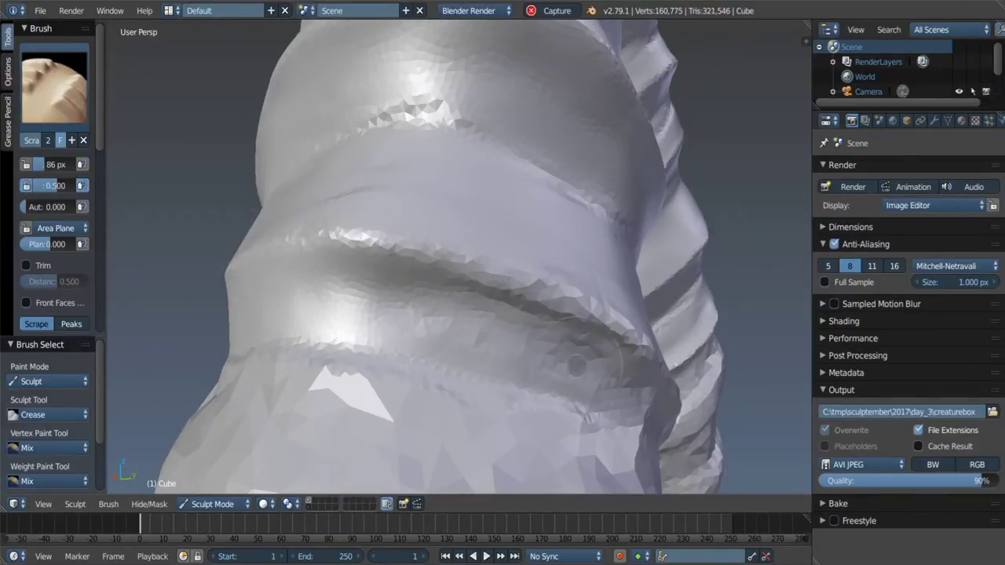
pyautogui.scroll(4, 441, 317)
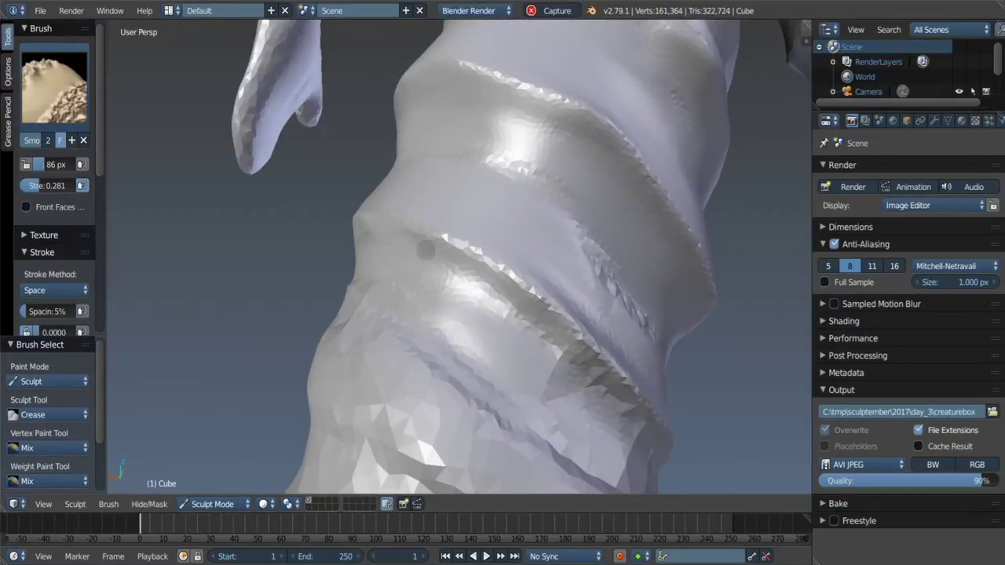
pyautogui.keyDown('shift'); pyautogui.moveTo(495, 333); pyautogui.dragTo(509, 376); pyautogui.keyUp('shift')
pyautogui.hotkey('shift', 'c')
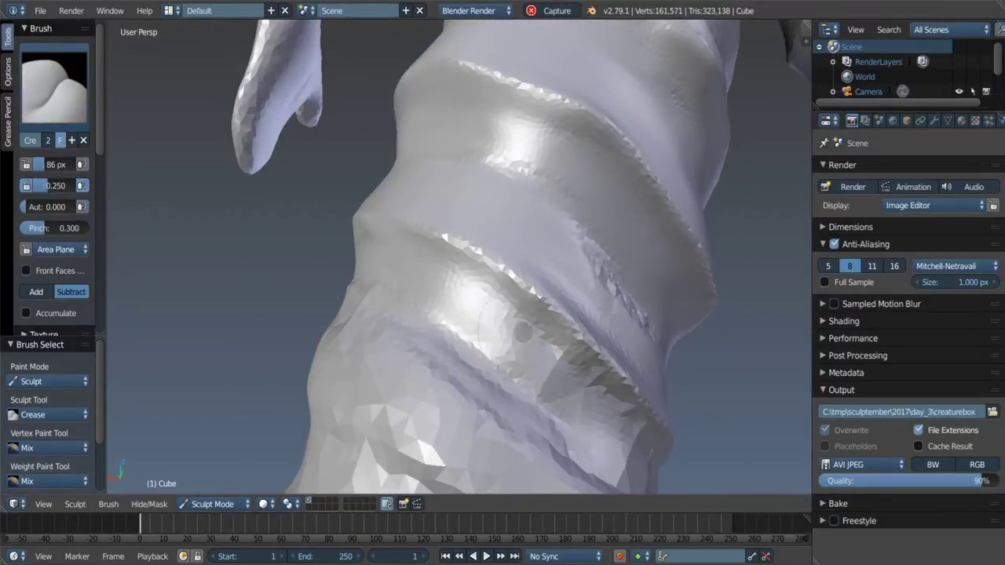
pyautogui.hotkey('shift', 't')
pyautogui.keyDown('shift'); pyautogui.moveTo(563, 376); pyautogui.dragTo(534, 337); pyautogui.keyUp('shift')
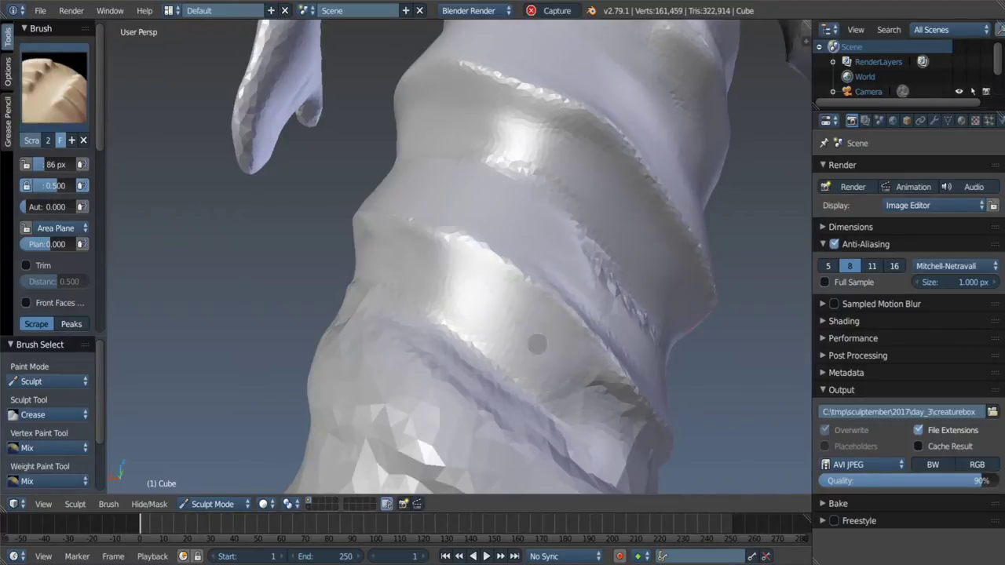
pyautogui.moveTo(538, 341); pyautogui.dragTo(555, 342, button='middle')
pyautogui.scroll(3, 555, 342)
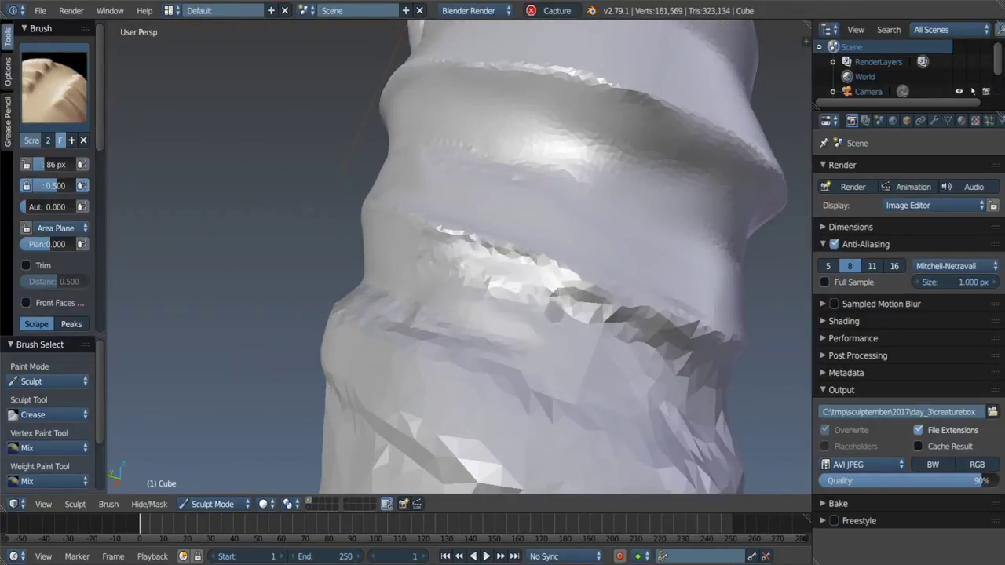
pyautogui.keyDown('shift'); pyautogui.moveTo(554, 312); pyautogui.dragTo(628, 306); pyautogui.keyUp('shift')
pyautogui.moveTo(628, 306)
pyautogui.mouseDown(button='middle')
pyautogui.moveTo(606, 355)
pyautogui.moveTo(487, 281)
pyautogui.mouseUp(button='middle')
# Step: Crease the spiral groove deeper
pyautogui.hotkey('shift', 'c')
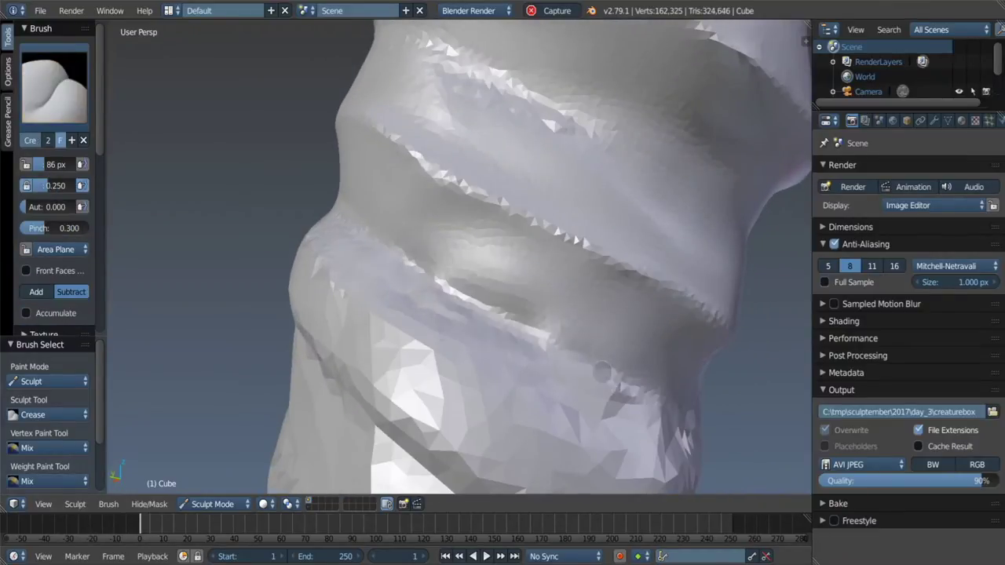
pyautogui.moveTo(601, 371)
pyautogui.mouseDown()
pyautogui.moveTo(477, 280)
pyautogui.moveTo(469, 258)
pyautogui.mouseUp()
pyautogui.scroll(-4, 469, 258)
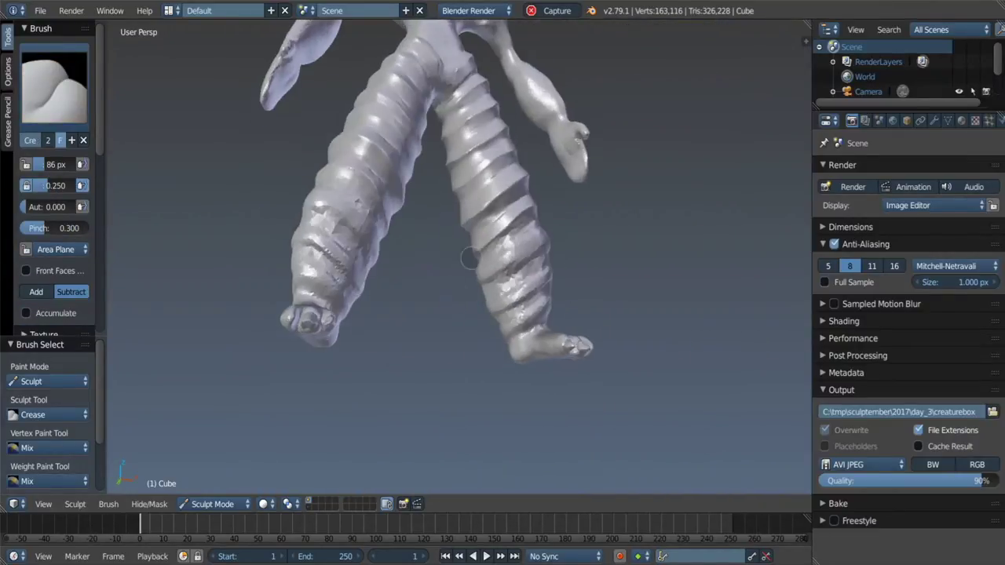
# Step: Zoom in and deepen the creased spiral groove on the leg with Crease strokes
pyautogui.scroll(5, 468, 258)
pyautogui.scroll(2, 463, 271)
pyautogui.scroll(3, 459, 276)
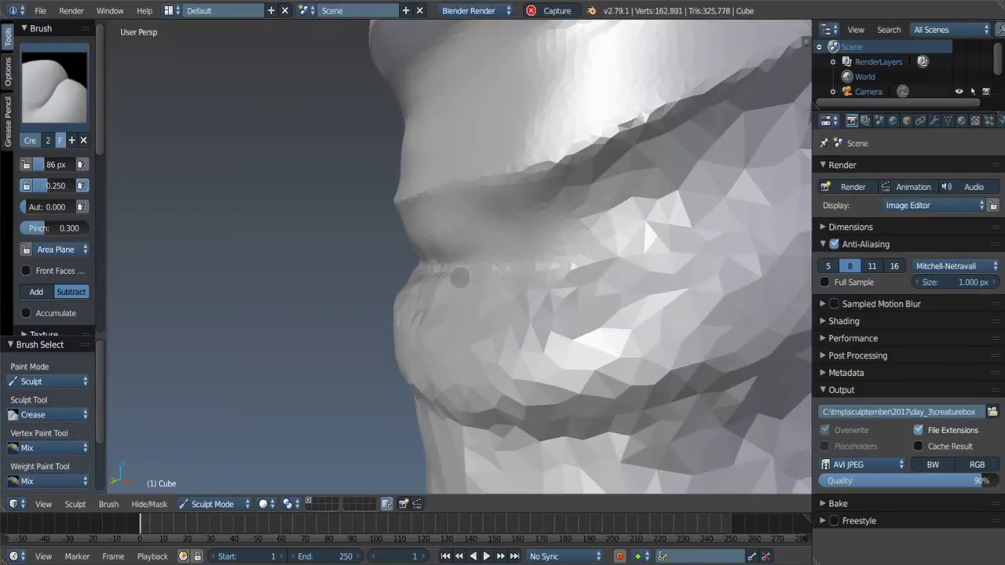
pyautogui.moveTo(459, 276); pyautogui.dragTo(628, 235)
pyautogui.scroll(-4, 628, 235)
pyautogui.scroll(3, 624, 276)
pyautogui.scroll(2, 624, 276)
pyautogui.scroll(2, 624, 276)
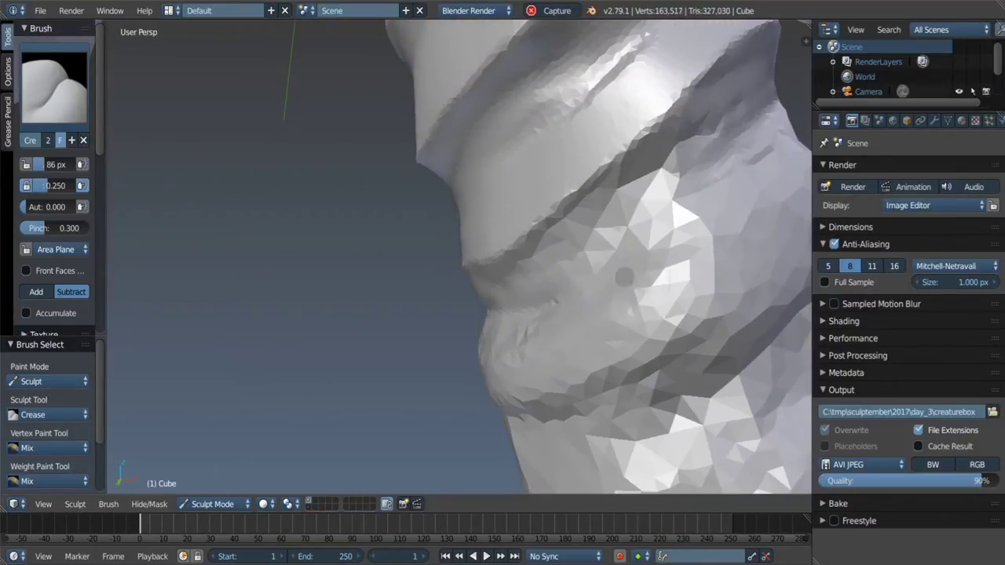
pyautogui.moveTo(624, 277); pyautogui.dragTo(734, 137)
pyautogui.moveTo(733, 137); pyautogui.dragTo(634, 175, button='middle')
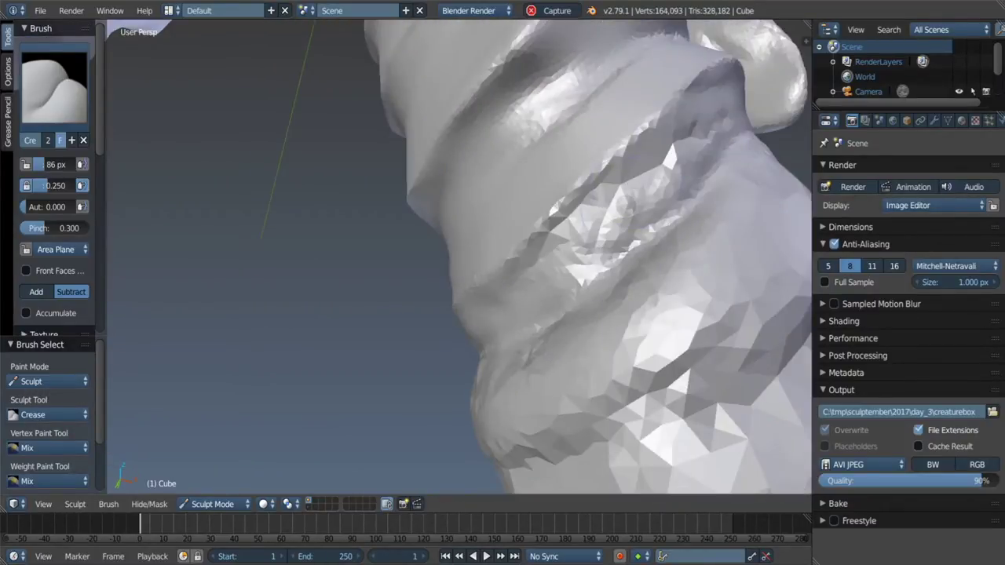
# Step: Switch to the Scrape brush and smooth out the groove on the leg
pyautogui.press('r')
pyautogui.hotkey('shift', 't')
pyautogui.moveTo(628, 204)
pyautogui.mouseDown()
pyautogui.moveTo(547, 261)
pyautogui.moveTo(683, 110)
pyautogui.moveTo(552, 233)
pyautogui.moveTo(596, 196)
pyautogui.moveTo(661, 179)
pyautogui.mouseUp()
pyautogui.scroll(-6, 662, 179)
pyautogui.scroll(2, 672, 190)
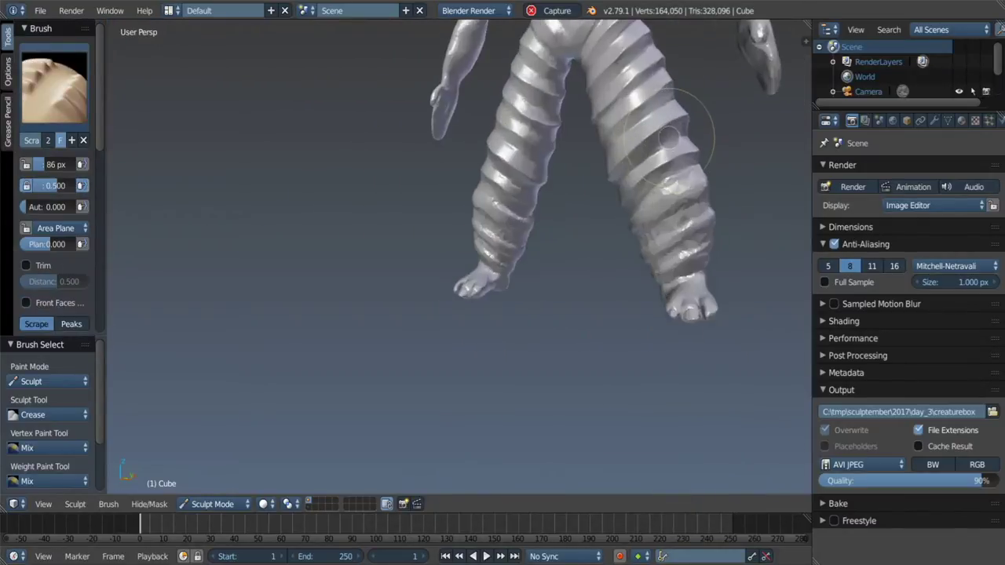
pyautogui.scroll(2, 673, 191)
pyautogui.scroll(2, 675, 204)
# Step: Use the Crease brush on the spiral groove along the lower leg and the knee
pyautogui.hotkey('shift', 'c')
pyautogui.scroll(2, 638, 290)
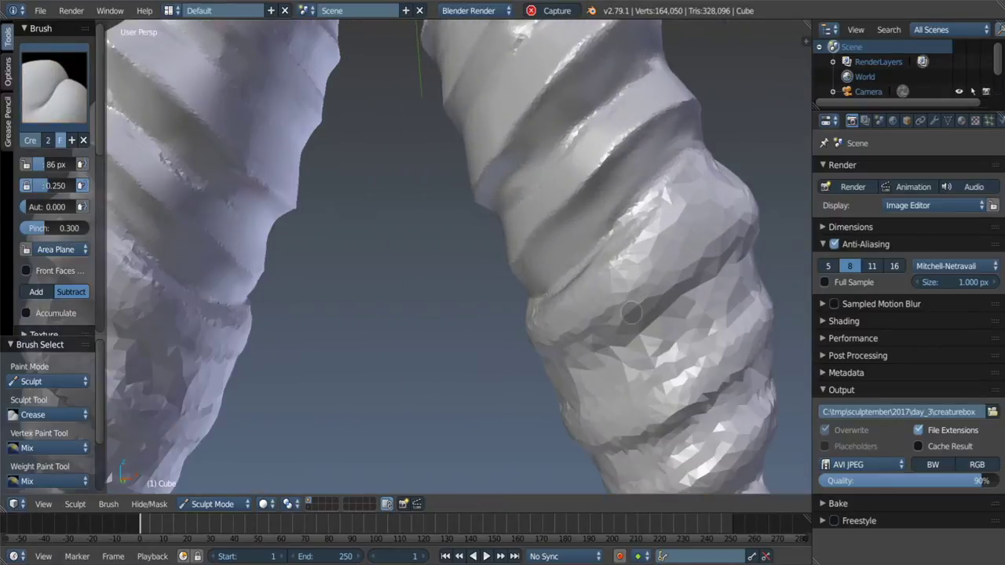
pyautogui.scroll(2, 636, 311)
pyautogui.moveTo(565, 333)
pyautogui.mouseDown()
pyautogui.moveTo(659, 306)
pyautogui.moveTo(749, 245)
pyautogui.mouseUp()
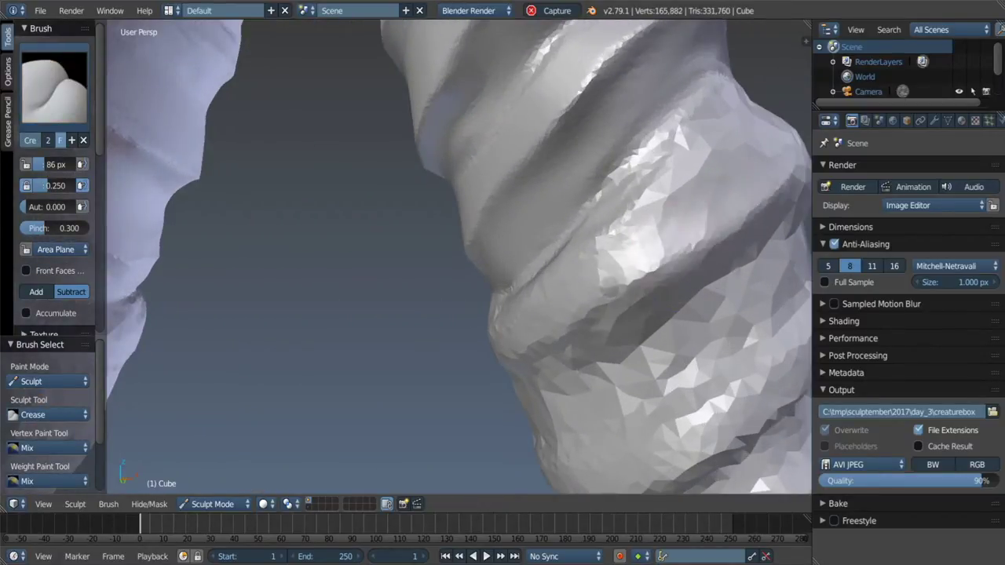
pyautogui.moveTo(785, 182); pyautogui.dragTo(667, 259, button='middle')
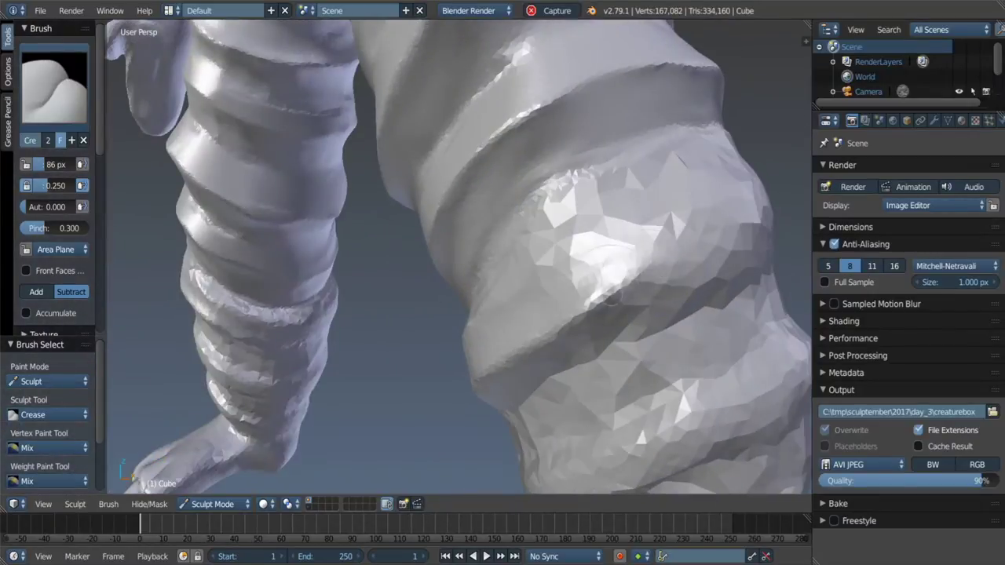
pyautogui.moveTo(667, 259); pyautogui.dragTo(754, 228)
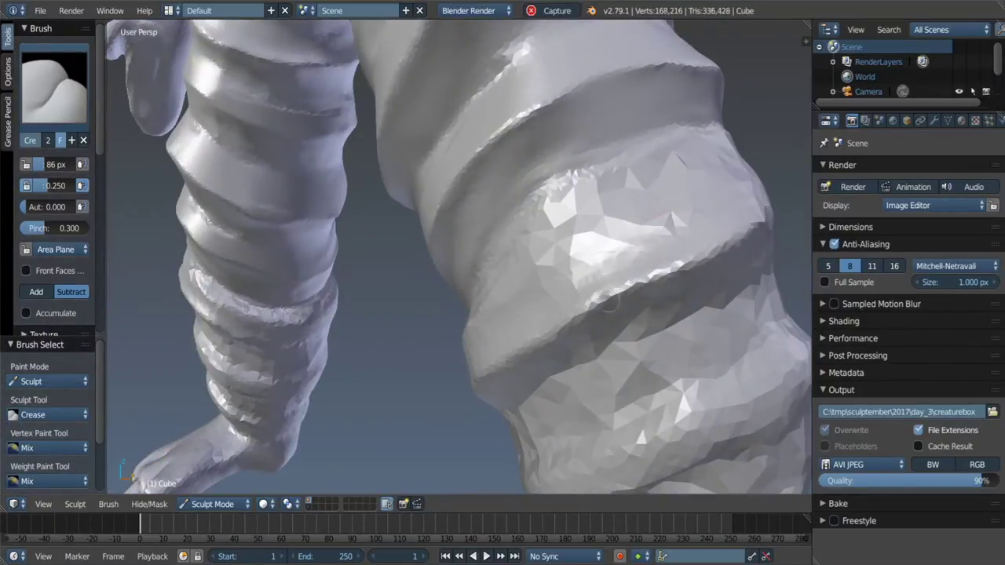
# Step: Add a small crease and carve a groove across the leg from left to right
pyautogui.moveTo(609, 305); pyautogui.dragTo(659, 274, button='middle')
pyautogui.scroll(2, 659, 275)
pyautogui.moveTo(655, 279); pyautogui.dragTo(679, 271)
pyautogui.scroll(1, 672, 267)
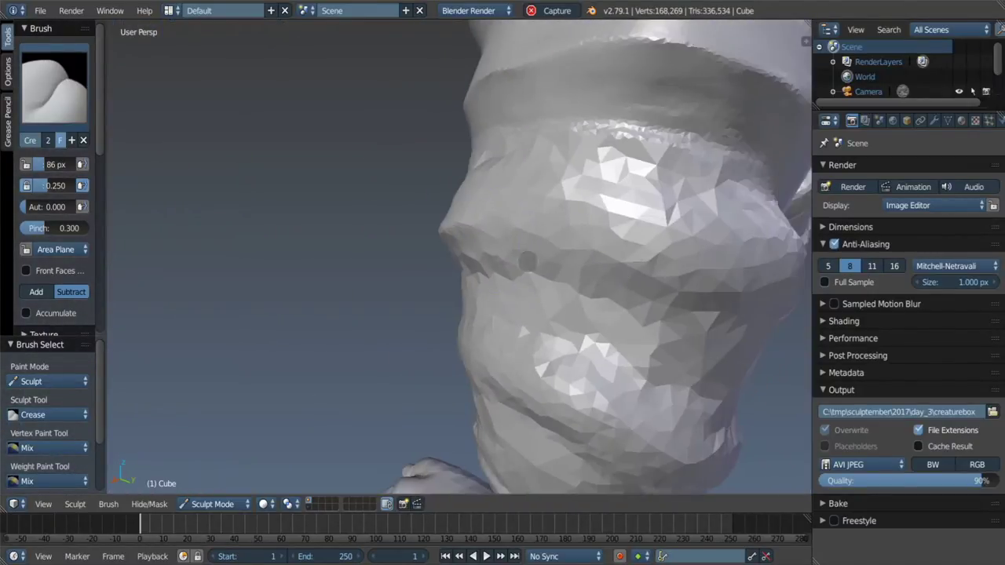
pyautogui.moveTo(475, 236); pyautogui.dragTo(735, 290)
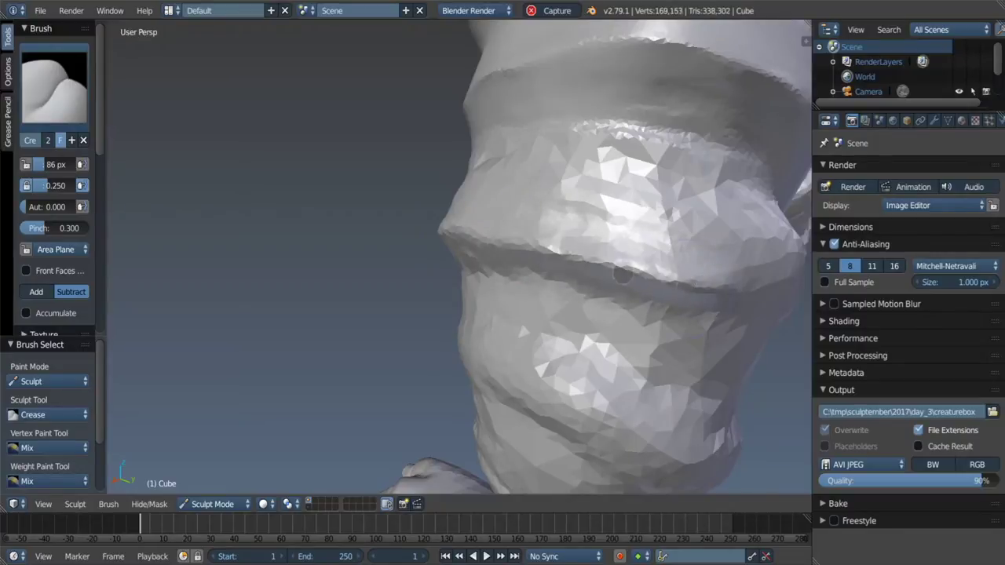
pyautogui.scroll(-5, 620, 273)
pyautogui.scroll(4, 549, 236)
# Step: Deepen the spiral groove around the lower leg and crease the ring edge
pyautogui.moveTo(549, 236); pyautogui.dragTo(486, 206, button='middle')
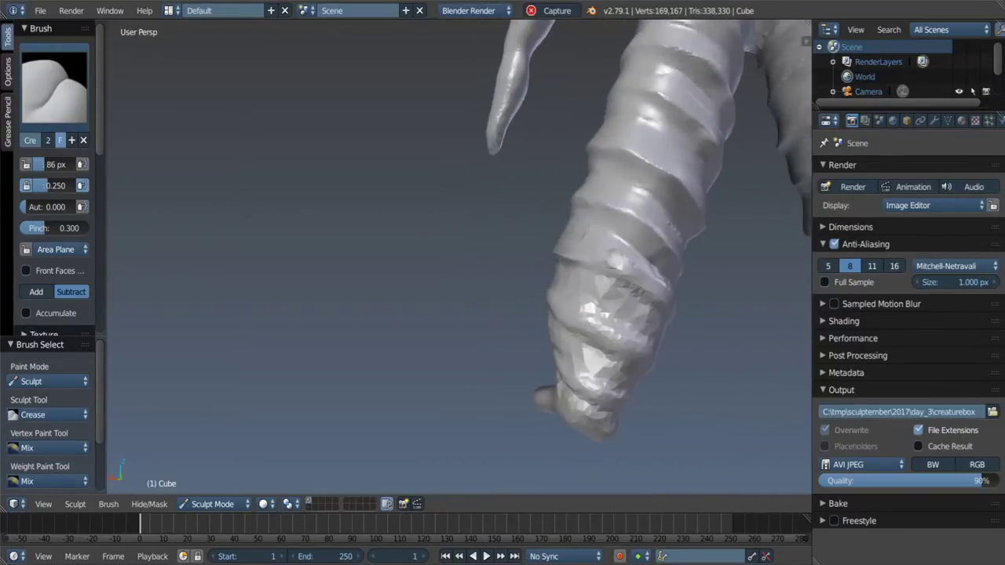
pyautogui.scroll(2, 614, 259)
pyautogui.moveTo(615, 259); pyautogui.dragTo(528, 277, button='middle')
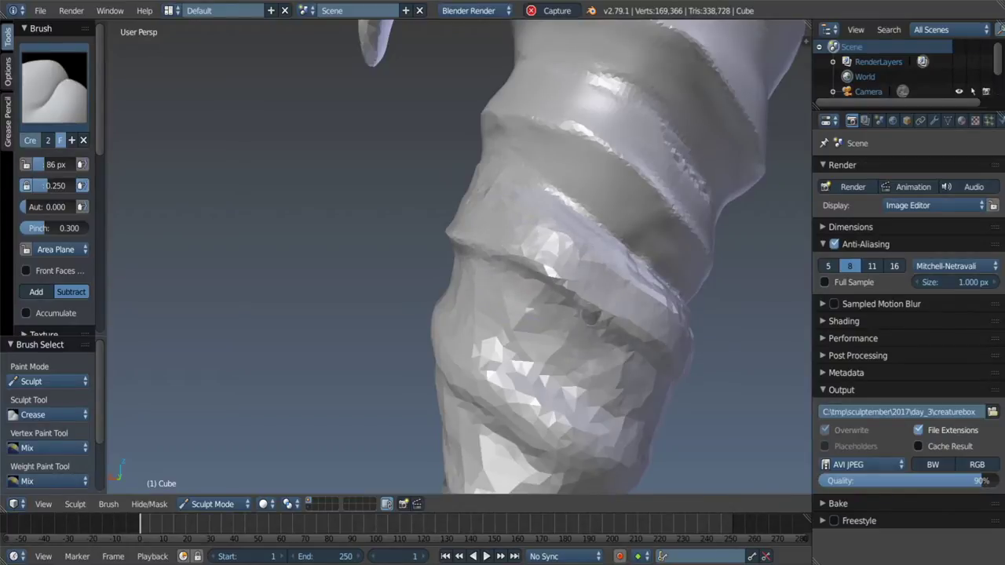
pyautogui.moveTo(493, 259); pyautogui.dragTo(423, 266, button='middle')
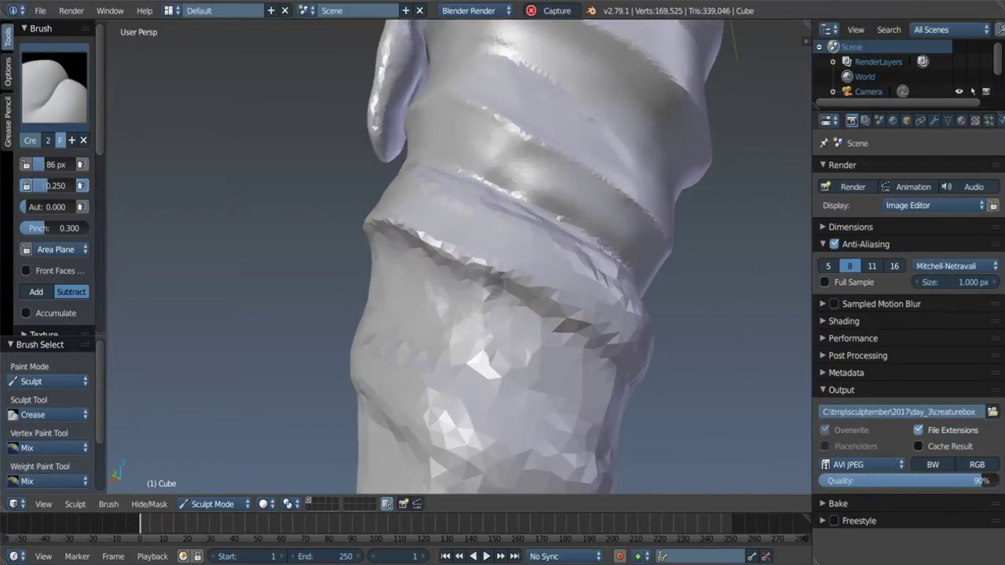
pyautogui.moveTo(531, 304); pyautogui.dragTo(589, 353)
pyautogui.moveTo(589, 353); pyautogui.dragTo(643, 346, button='middle')
pyautogui.moveTo(644, 345); pyautogui.dragTo(738, 376)
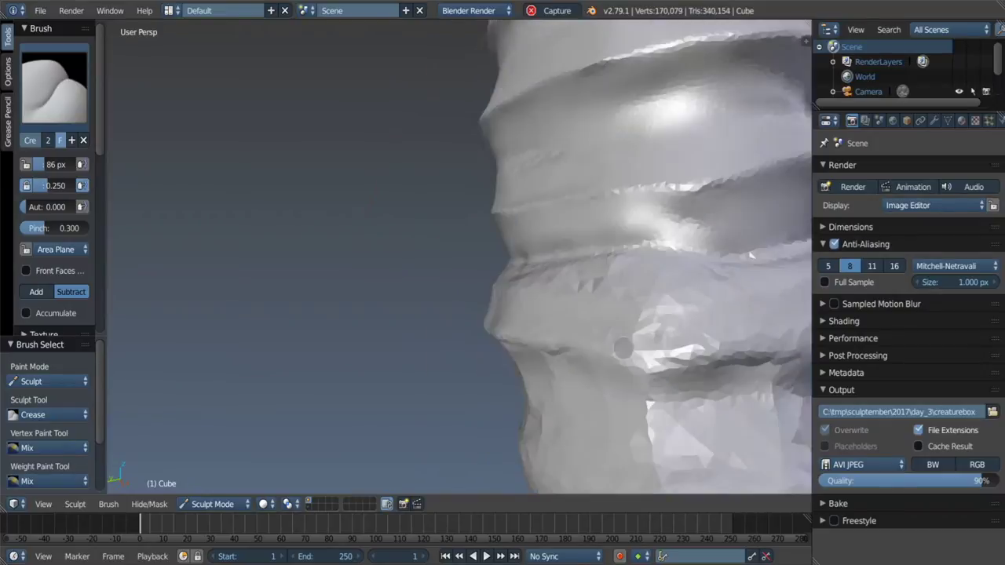
pyautogui.moveTo(738, 283); pyautogui.dragTo(559, 253, button='middle')
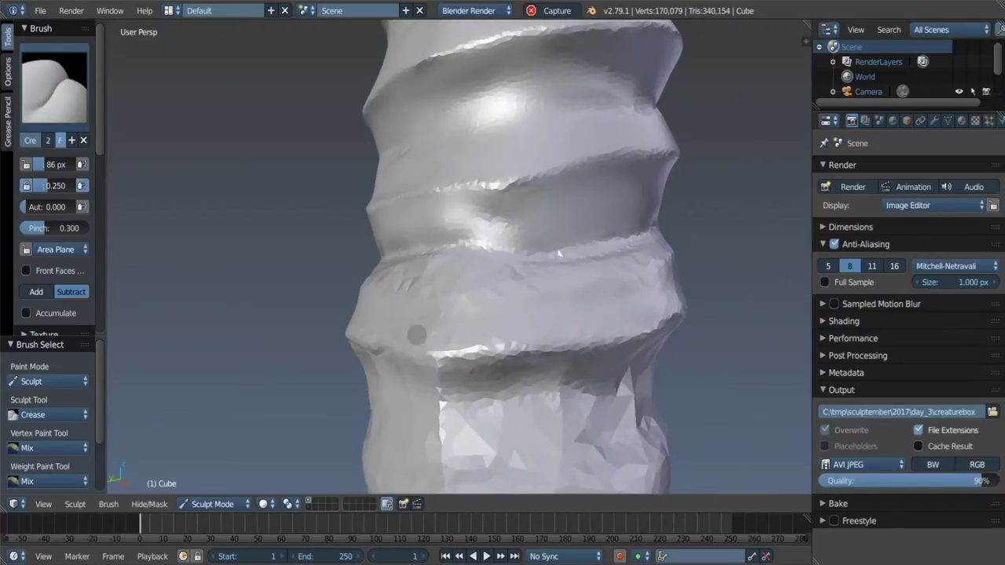
# Step: Scrape and flatten the spiral ridges on the lower leg with the Scrape brush
pyautogui.moveTo(416, 335); pyautogui.dragTo(521, 325, button='middle')
pyautogui.hotkey('shift', 't')
pyautogui.moveTo(521, 325); pyautogui.dragTo(449, 297)
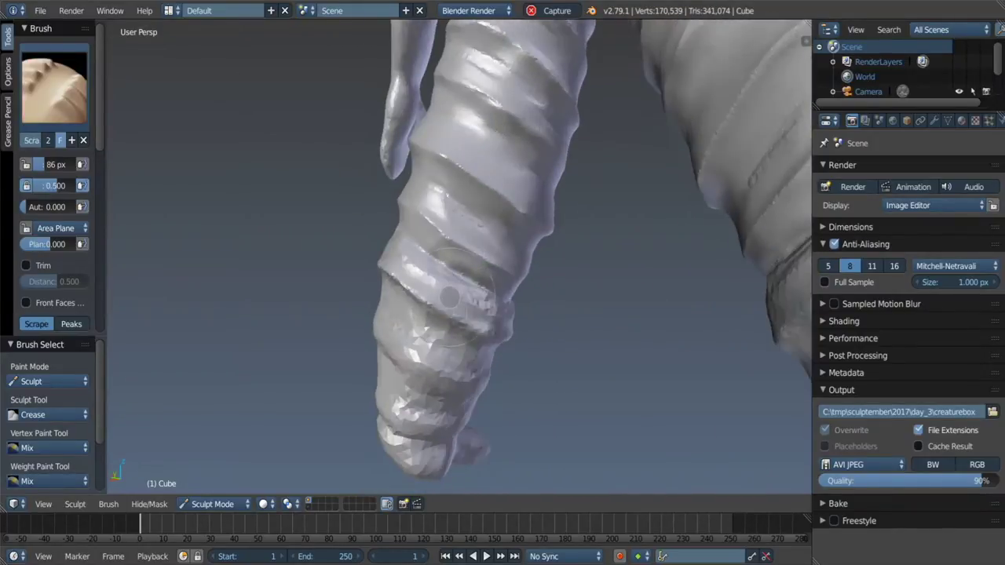
pyautogui.moveTo(449, 297); pyautogui.dragTo(488, 307, button='middle')
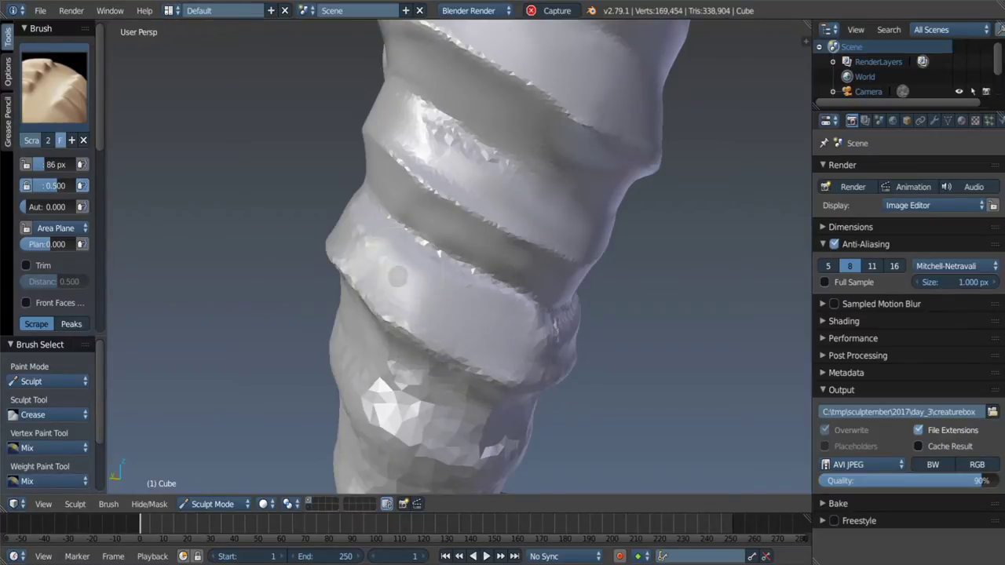
pyautogui.moveTo(397, 275); pyautogui.dragTo(388, 251)
pyautogui.moveTo(389, 251); pyautogui.dragTo(456, 355, button='middle')
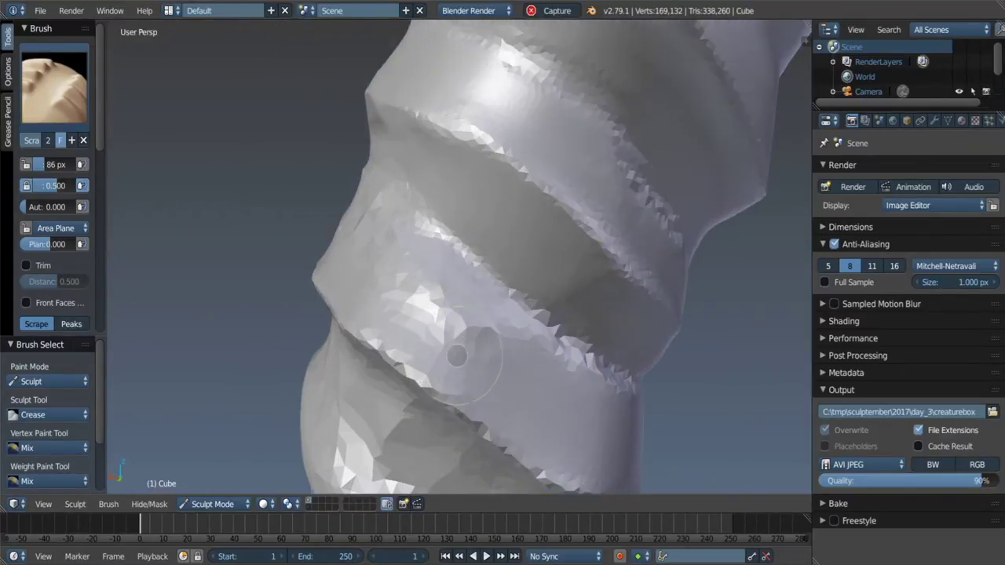
pyautogui.moveTo(343, 212); pyautogui.dragTo(259, 228, button='middle')
pyautogui.moveTo(259, 227); pyautogui.dragTo(306, 181)
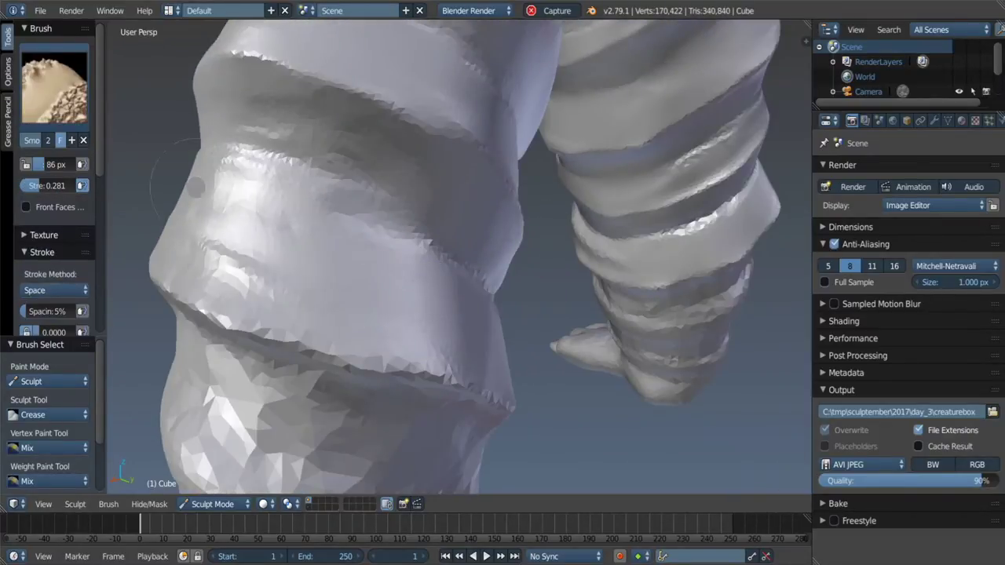
# Step: Smooth and scrape the faceted ridge surface on the leg
pyautogui.moveTo(239, 230)
pyautogui.mouseDown(button='middle')
pyautogui.moveTo(392, 269)
pyautogui.moveTo(446, 218)
pyautogui.mouseUp(button='middle')
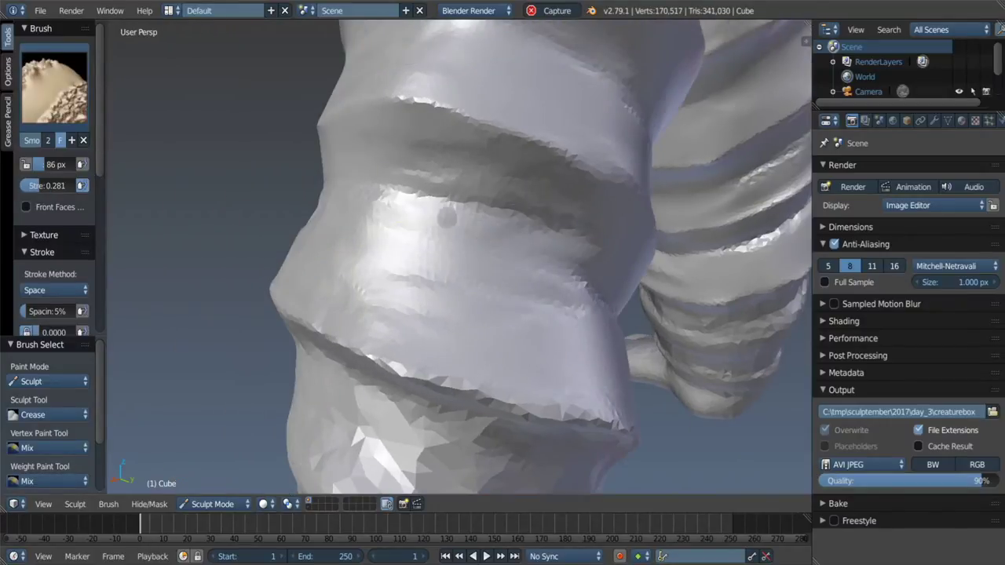
pyautogui.moveTo(344, 311)
pyautogui.mouseDown(button='middle')
pyautogui.moveTo(390, 382)
pyautogui.moveTo(596, 298)
pyautogui.mouseUp(button='middle')
pyautogui.moveTo(596, 298); pyautogui.dragTo(690, 337)
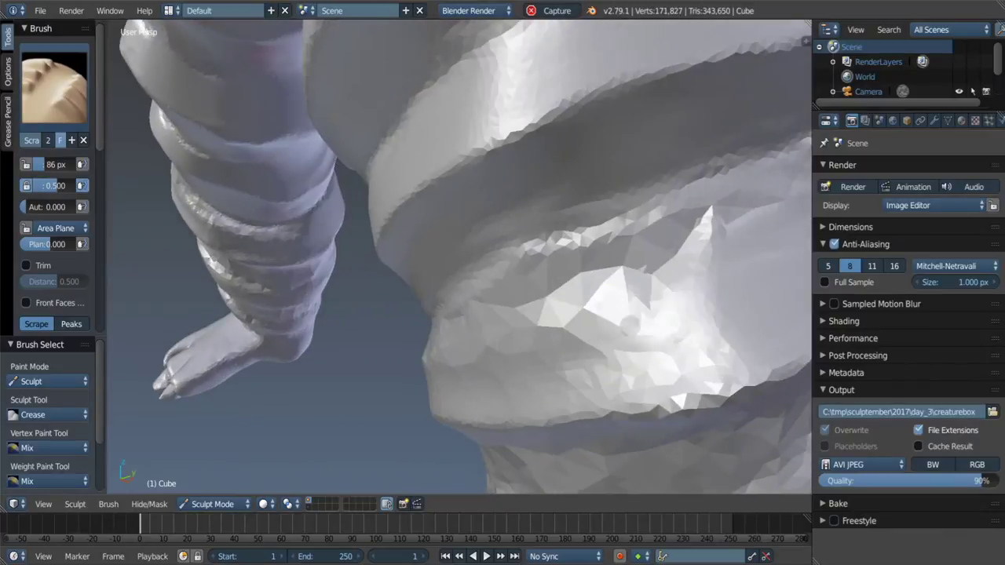
pyautogui.moveTo(690, 337); pyautogui.dragTo(550, 326, button='middle')
pyautogui.keyDown('shift'); pyautogui.moveTo(550, 325); pyautogui.dragTo(493, 353); pyautogui.keyUp('shift')
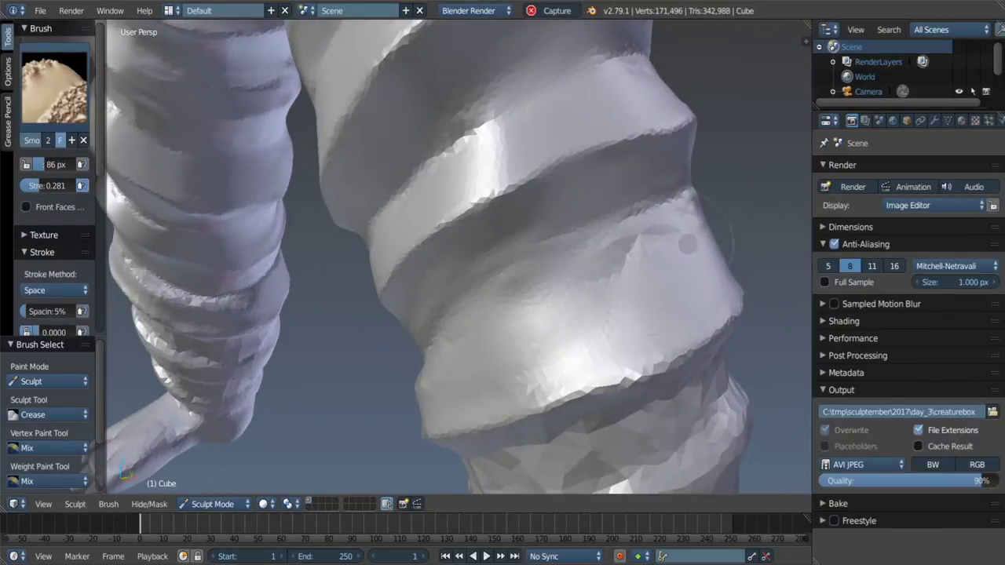
# Step: Scrape along the leg's spiral ridge and smooth the surface below it
pyautogui.moveTo(538, 341)
pyautogui.mouseDown(button='middle')
pyautogui.moveTo(520, 327)
pyautogui.moveTo(604, 345)
pyautogui.mouseUp(button='middle')
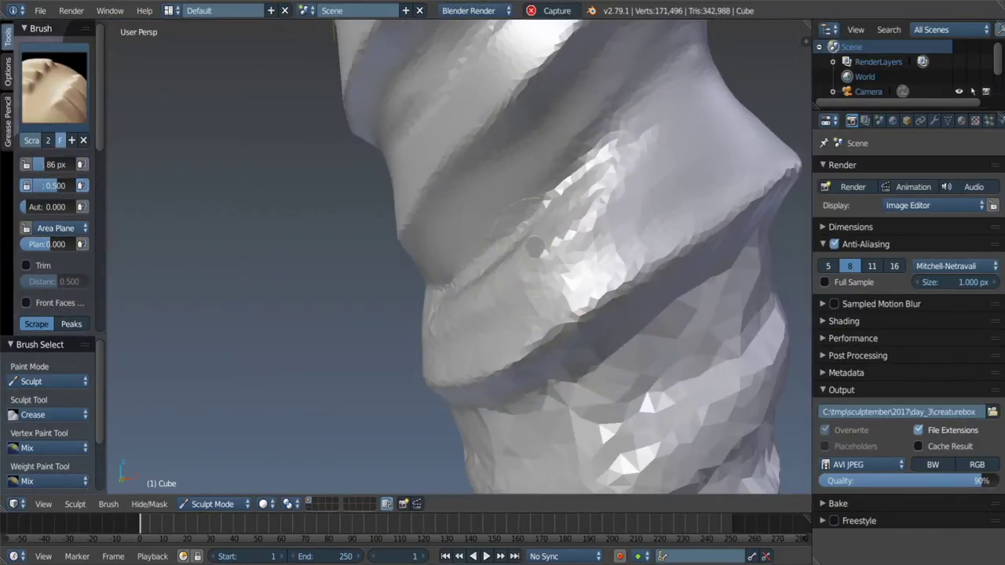
pyautogui.moveTo(535, 246); pyautogui.dragTo(607, 217)
pyautogui.moveTo(607, 218); pyautogui.dragTo(515, 279, button='middle')
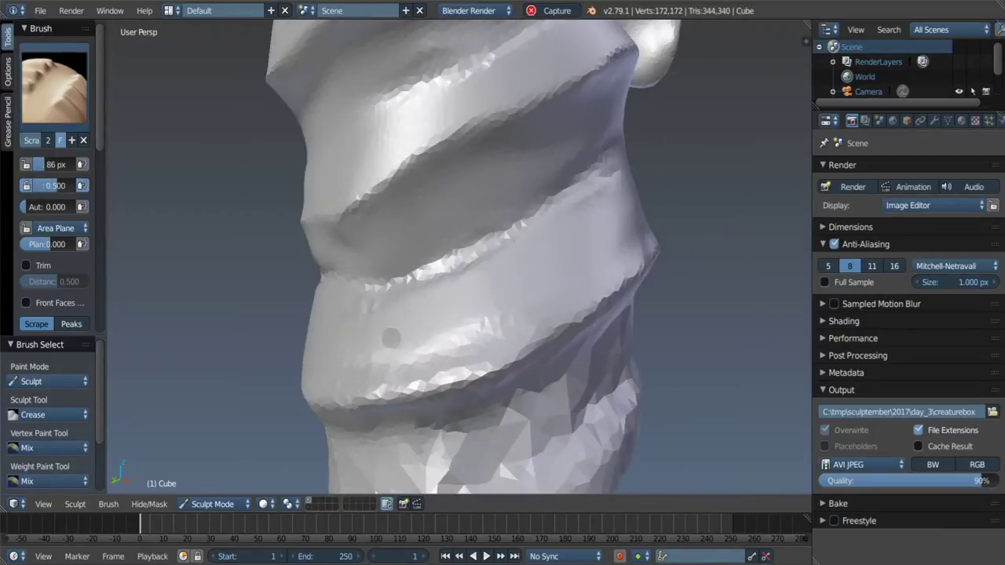
pyautogui.keyDown('shift'); pyautogui.moveTo(492, 336); pyautogui.dragTo(493, 244); pyautogui.keyUp('shift')
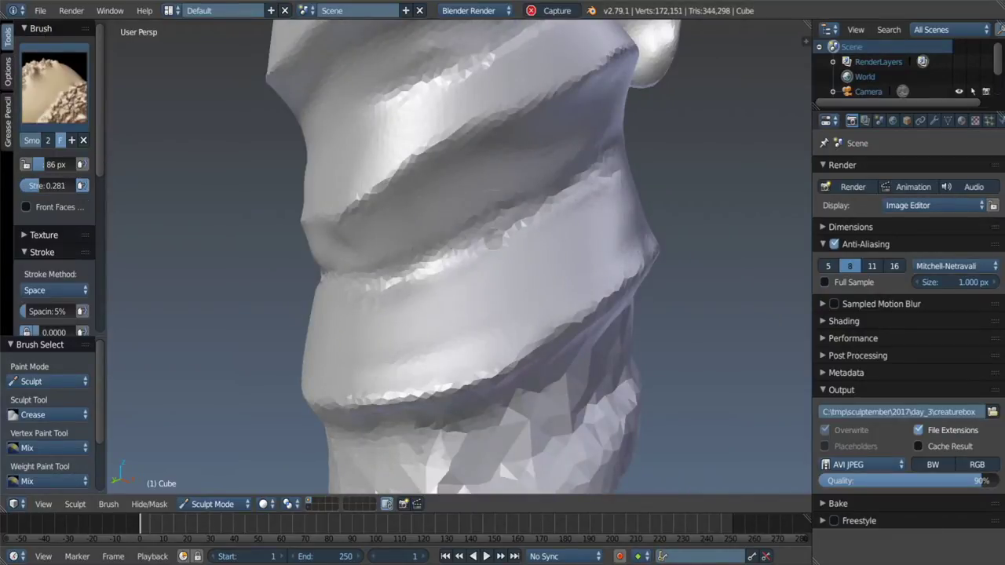
pyautogui.moveTo(506, 303)
pyautogui.mouseDown(button='middle')
pyautogui.moveTo(578, 314)
pyautogui.moveTo(432, 417)
pyautogui.mouseUp(button='middle')
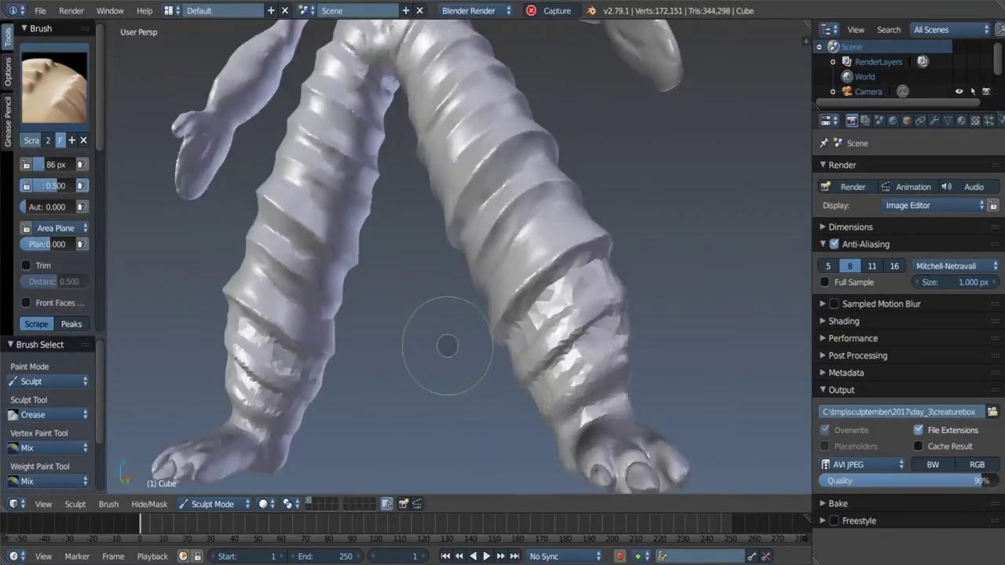
# Step: On the right leg, crease the groove under the ring and smooth the faceted surface
pyautogui.scroll(4, 502, 308)
pyautogui.moveTo(471, 330); pyautogui.dragTo(502, 308, button='middle')
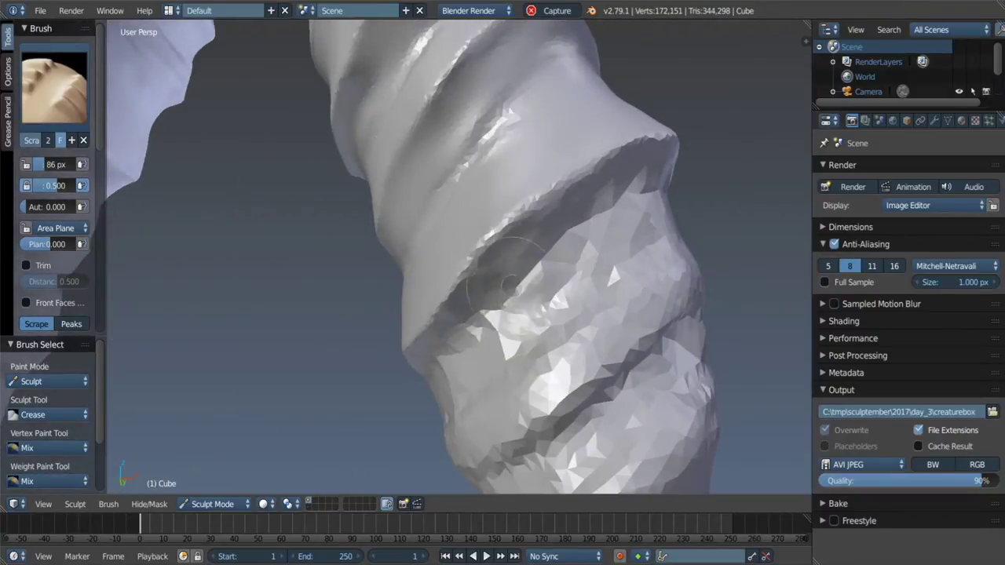
pyautogui.hotkey('shift', 'c')
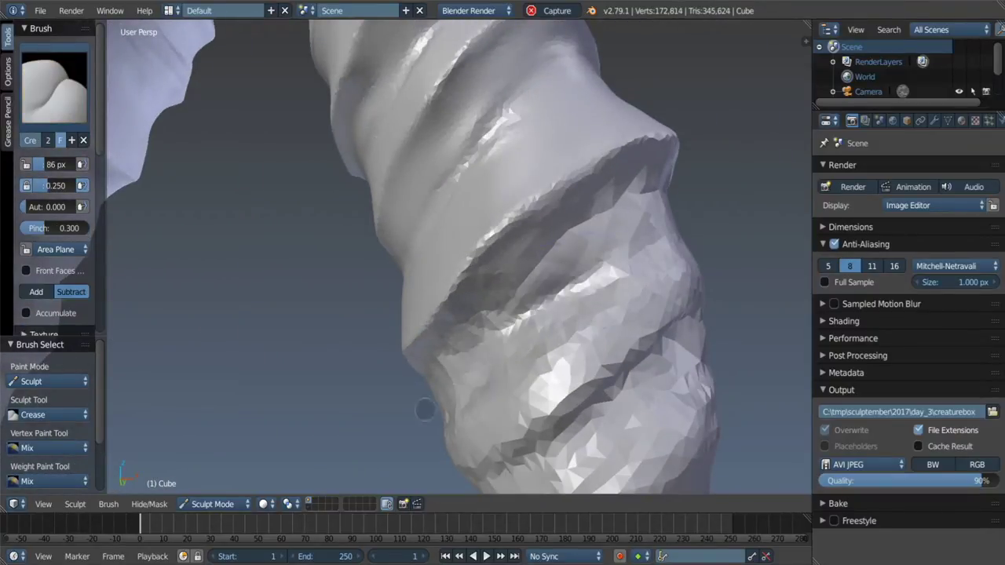
pyautogui.moveTo(425, 409); pyautogui.dragTo(487, 312, button='middle')
pyautogui.hotkey('shift', 't')
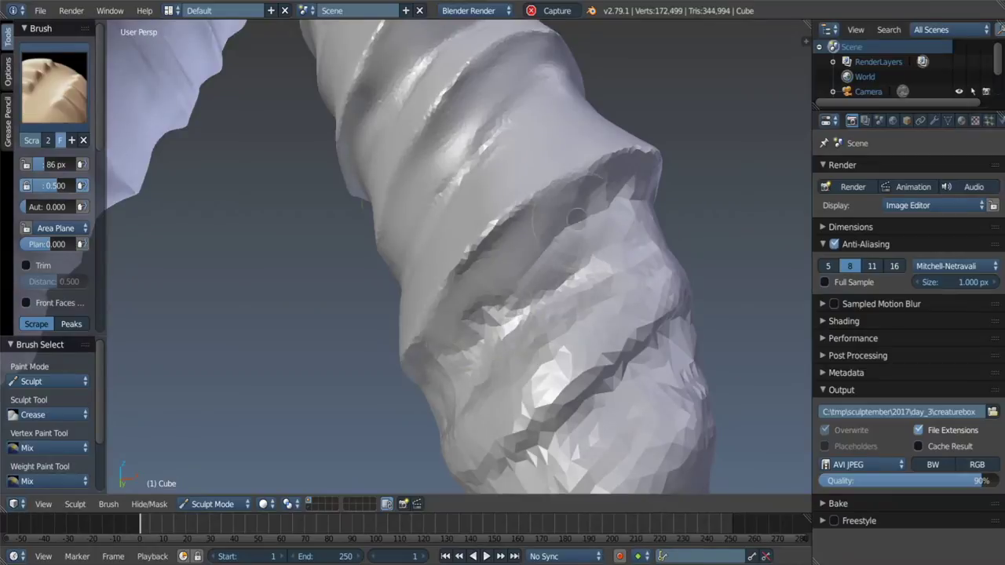
pyautogui.moveTo(475, 317); pyautogui.dragTo(444, 310)
pyautogui.press('s')
pyautogui.hotkey('shift', 't')
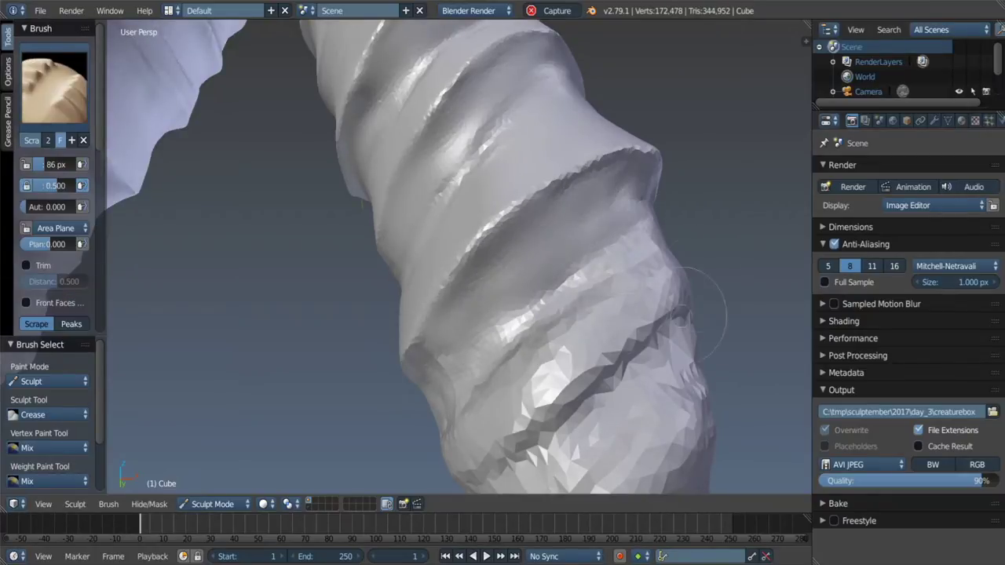
# Step: Smooth the mesh under the leg's ring, alternating Smooth and Scrape
pyautogui.moveTo(684, 303); pyautogui.dragTo(628, 280, button='middle')
pyautogui.scroll(-3, 587, 291)
pyautogui.scroll(3, 553, 299)
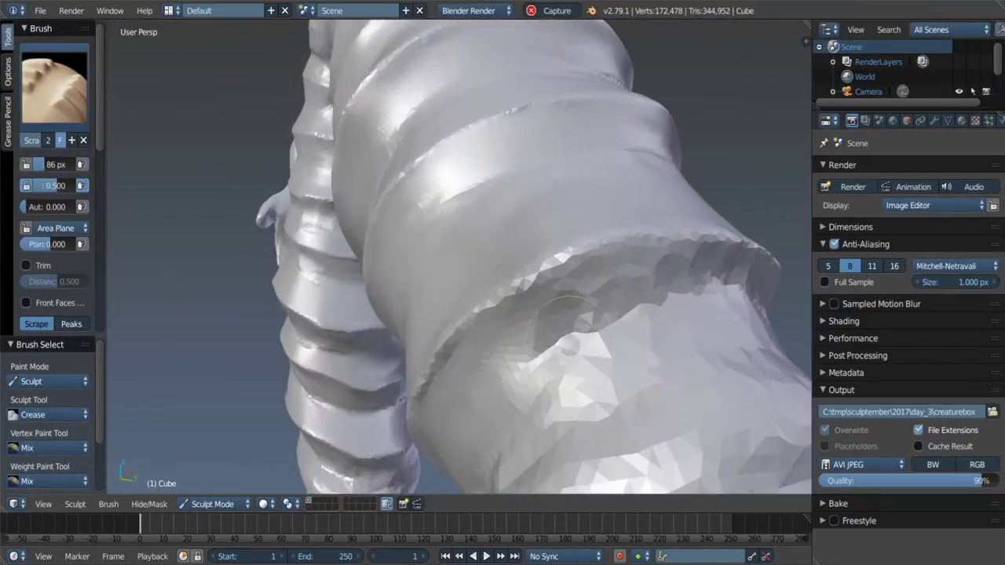
pyautogui.scroll(2, 553, 298)
pyautogui.moveTo(439, 259)
pyautogui.keyDown('shift'); pyautogui.mouseDown()
pyautogui.moveTo(479, 243)
pyautogui.moveTo(471, 228)
pyautogui.mouseUp(); pyautogui.keyUp('shift')
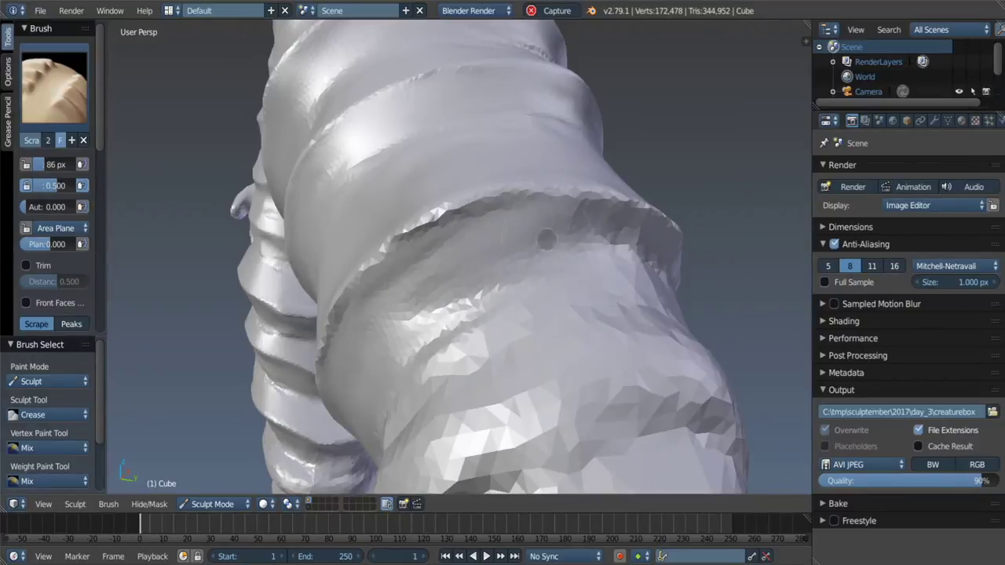
pyautogui.press('s')
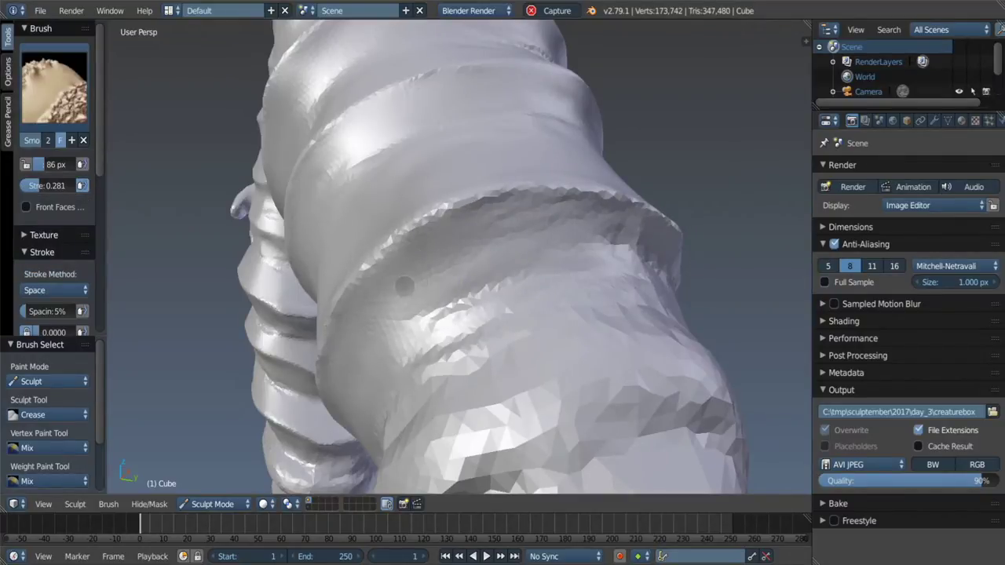
pyautogui.hotkey('shift', 't')
pyautogui.scroll(-4, 569, 259)
pyautogui.scroll(2, 557, 275)
pyautogui.scroll(2, 550, 271)
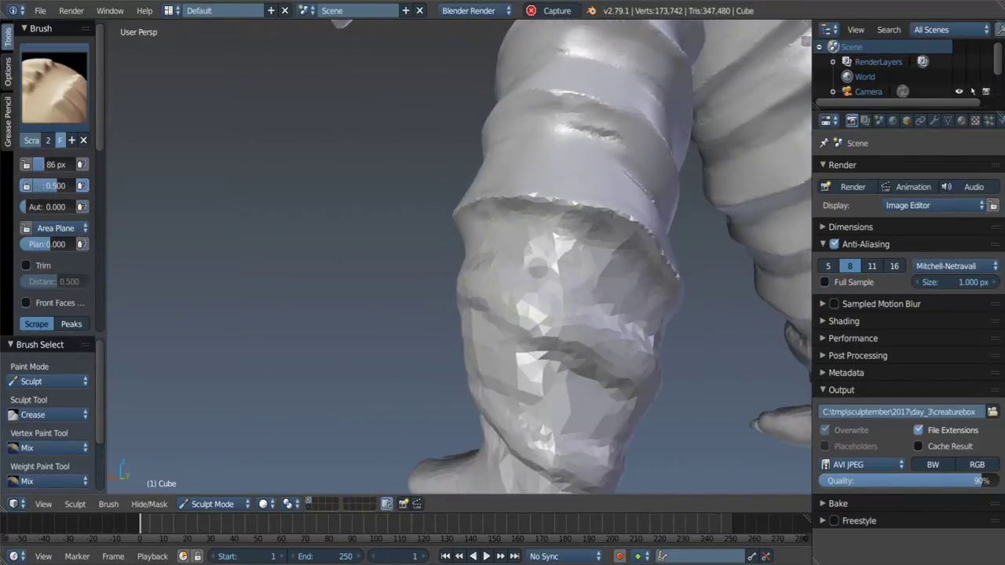
# Step: Scrape and smooth the rim of the lowest leg ring
pyautogui.hotkey('shift', 'c')
pyautogui.scroll(1, 550, 272)
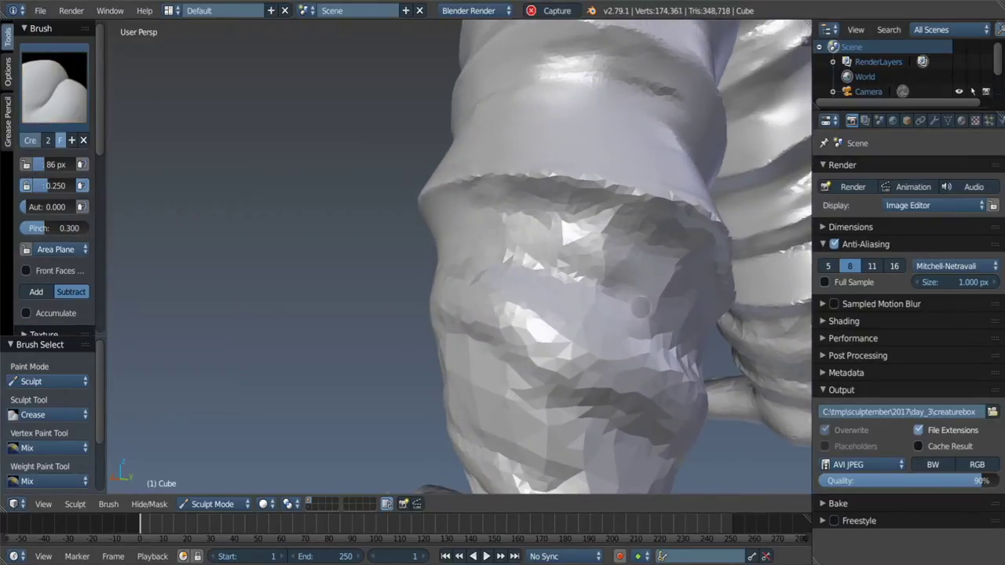
pyautogui.hotkey('shift', 't')
pyautogui.moveTo(541, 273); pyautogui.dragTo(502, 235, button='middle')
pyautogui.moveTo(503, 235); pyautogui.dragTo(599, 213)
pyautogui.press('s')
pyautogui.moveTo(447, 223); pyautogui.dragTo(521, 202)
# Step: Scrape the rim and edge of the lowest ring on the lower leg
pyautogui.hotkey('shift', 't')
pyautogui.scroll(-3, 521, 202)
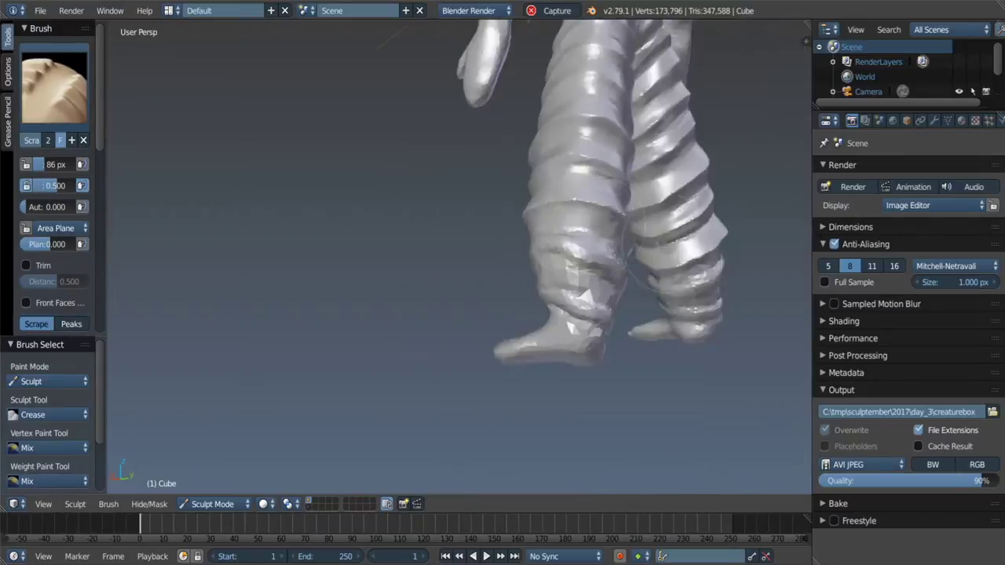
pyautogui.moveTo(550, 235); pyautogui.dragTo(613, 220, button='middle')
pyautogui.scroll(3, 620, 219)
pyautogui.moveTo(571, 210); pyautogui.dragTo(699, 259)
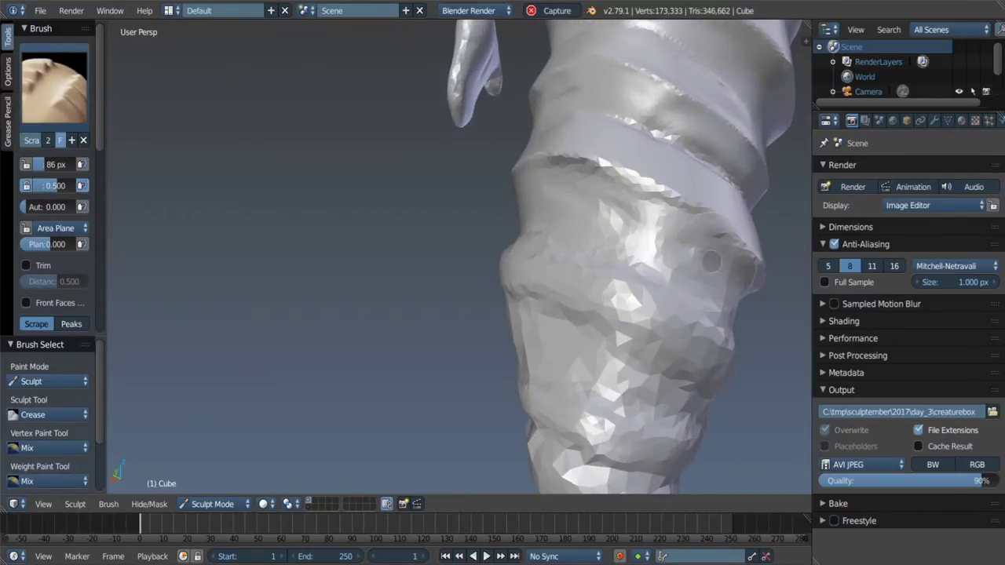
pyautogui.moveTo(699, 259); pyautogui.dragTo(663, 262, button='middle')
pyautogui.moveTo(663, 261); pyautogui.dragTo(659, 263)
pyautogui.moveTo(659, 263)
pyautogui.mouseDown(button='middle')
pyautogui.moveTo(439, 261)
pyautogui.moveTo(428, 315)
pyautogui.mouseUp(button='middle')
# Step: Shrink the brush to 65 px and scrape flat the bulge and ring groove
pyautogui.hotkey('shift', 'c')
pyautogui.press('f')
pyautogui.hotkey('shift', 't')
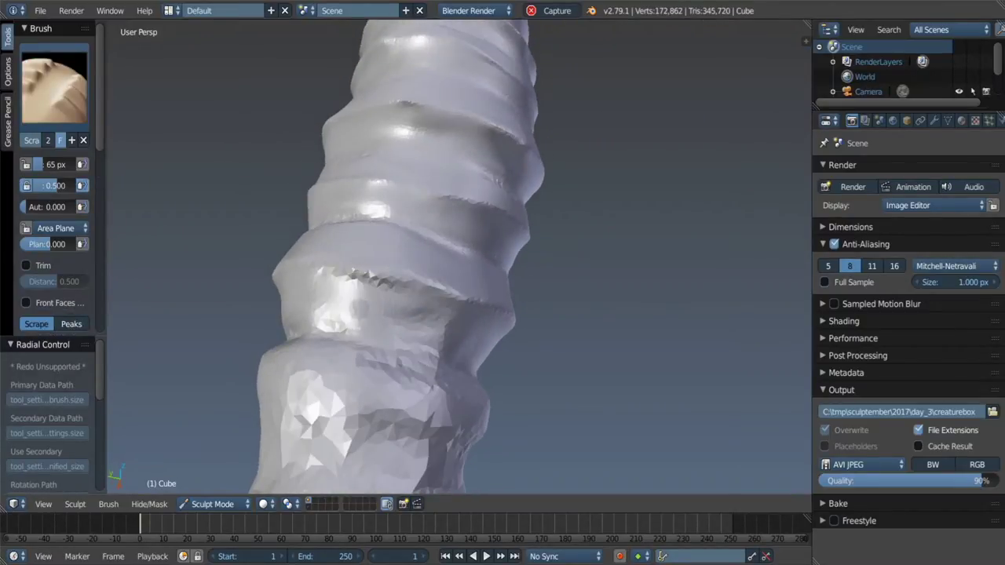
pyautogui.moveTo(337, 310); pyautogui.dragTo(456, 331)
pyautogui.moveTo(360, 307); pyautogui.dragTo(369, 305)
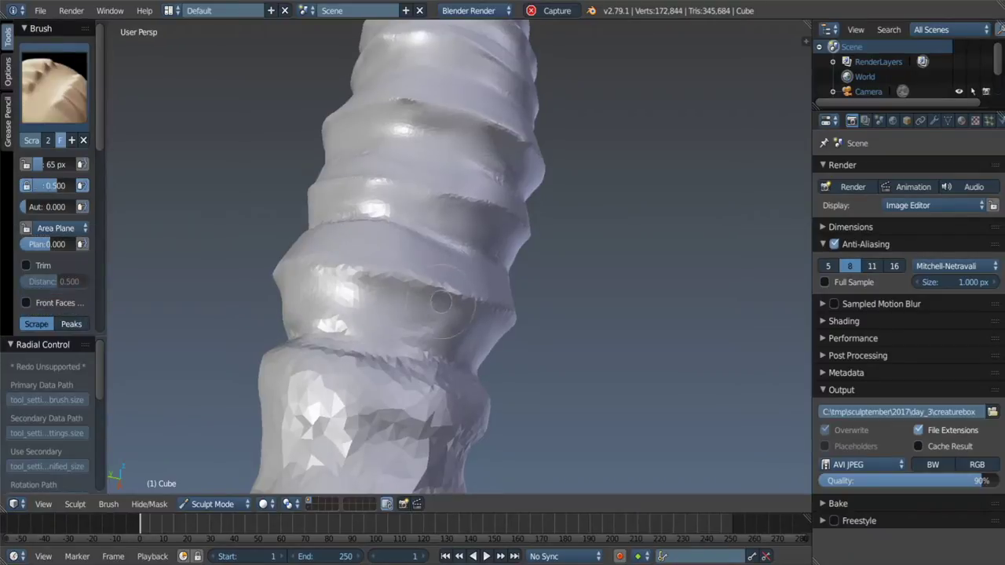
pyautogui.moveTo(369, 305)
pyautogui.mouseDown(button='middle')
pyautogui.moveTo(294, 295)
pyautogui.moveTo(282, 277)
pyautogui.mouseUp(button='middle')
pyautogui.moveTo(275, 267); pyautogui.dragTo(283, 277)
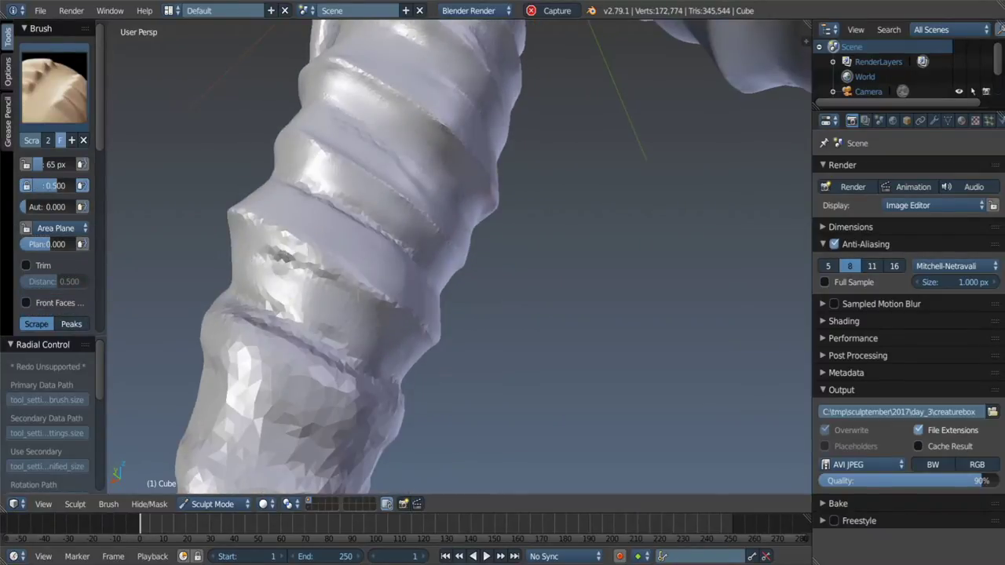
# Step: Switch to the Crease brush and bring the foot's toes into view
pyautogui.moveTo(442, 367); pyautogui.dragTo(259, 225, button='middle')
pyautogui.scroll(4, 399, 180)
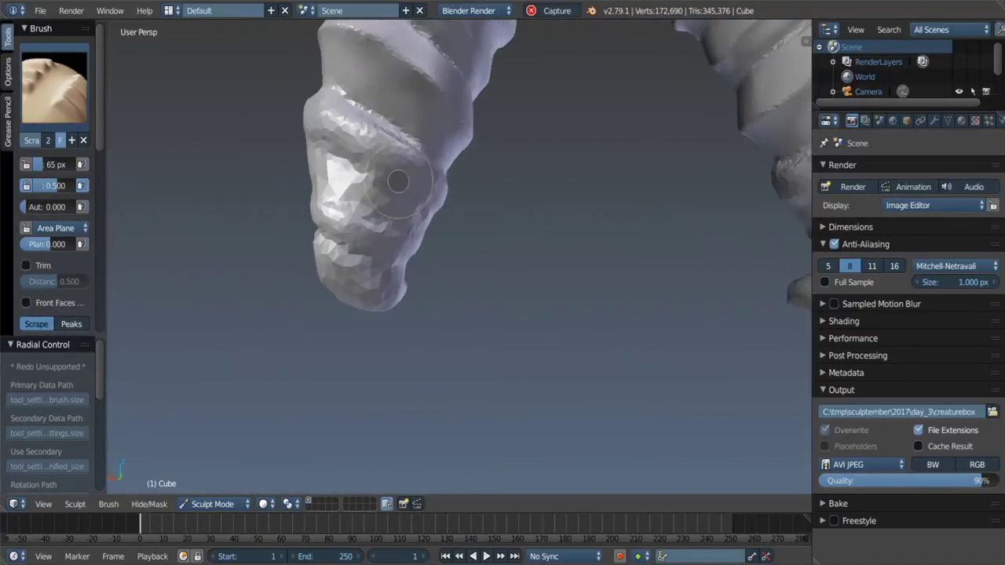
pyautogui.moveTo(400, 180)
pyautogui.mouseDown(button='middle')
pyautogui.moveTo(392, 168)
pyautogui.moveTo(403, 192)
pyautogui.mouseUp(button='middle')
pyautogui.hotkey('shift', 'c')
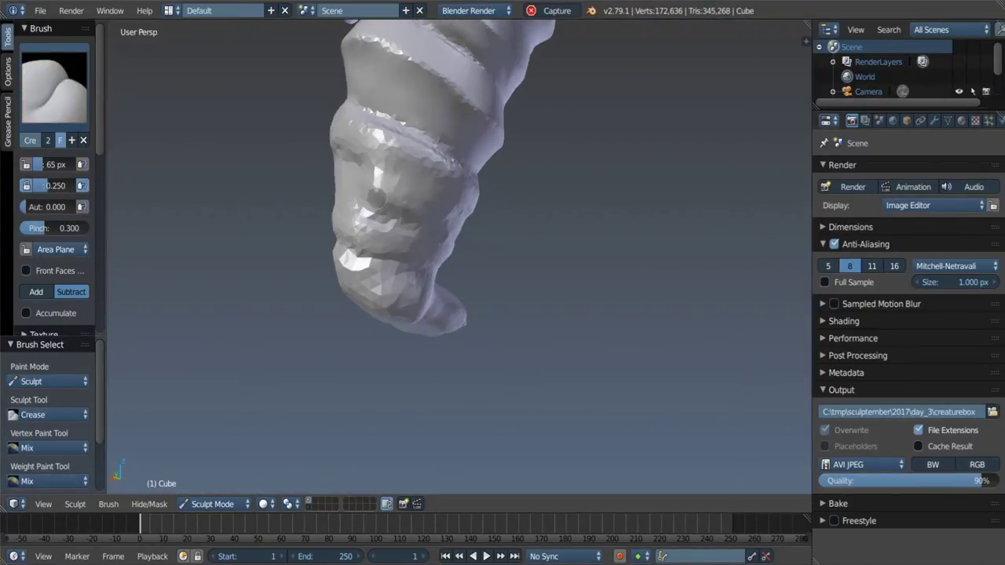
pyautogui.moveTo(463, 224); pyautogui.dragTo(399, 194, button='middle')
pyautogui.moveTo(551, 230)
pyautogui.mouseDown(button='middle')
pyautogui.moveTo(440, 172)
pyautogui.moveTo(424, 181)
pyautogui.mouseUp(button='middle')
# Step: Crease a fold near the foot and grooves along the other leg's spiral
pyautogui.moveTo(588, 125); pyautogui.dragTo(580, 133)
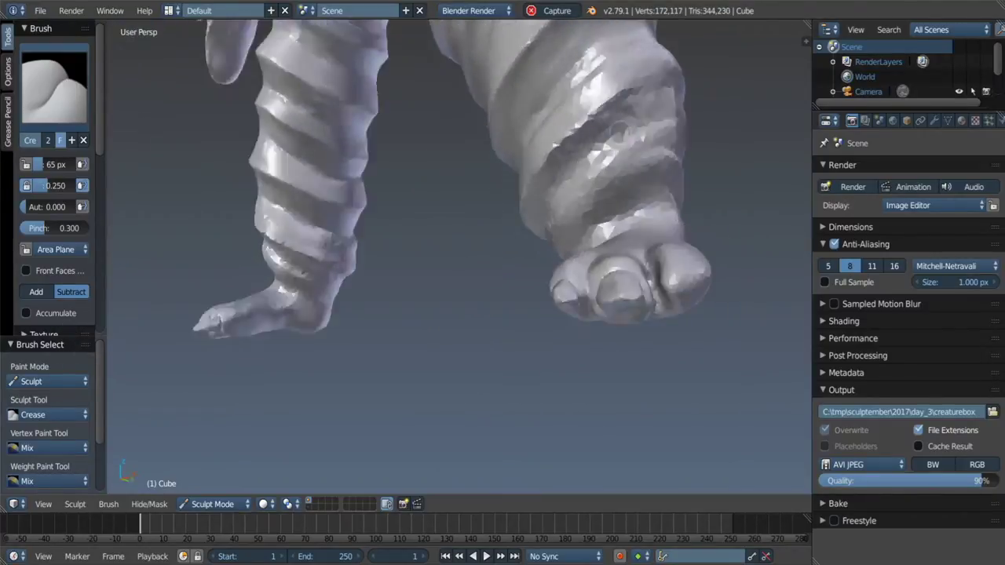
pyautogui.moveTo(580, 134)
pyautogui.mouseDown(button='middle')
pyautogui.moveTo(549, 157)
pyautogui.moveTo(664, 150)
pyautogui.moveTo(628, 181)
pyautogui.moveTo(682, 166)
pyautogui.mouseUp(button='middle')
pyautogui.scroll(4, 689, 165)
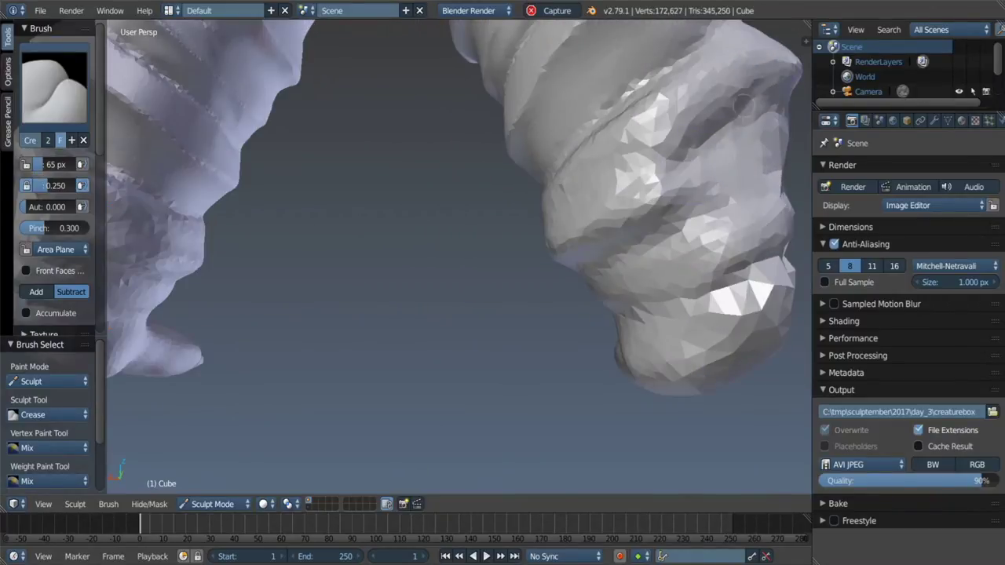
pyautogui.moveTo(647, 218)
pyautogui.mouseDown()
pyautogui.moveTo(683, 94)
pyautogui.moveTo(651, 188)
pyautogui.mouseUp()
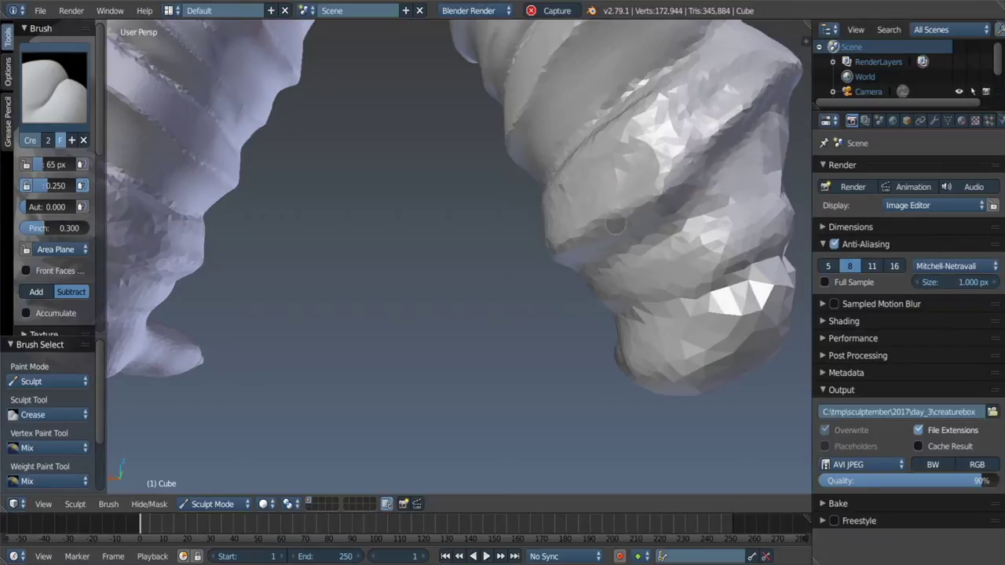
pyautogui.moveTo(615, 225); pyautogui.dragTo(706, 141)
pyautogui.moveTo(707, 141); pyautogui.dragTo(643, 181, button='middle')
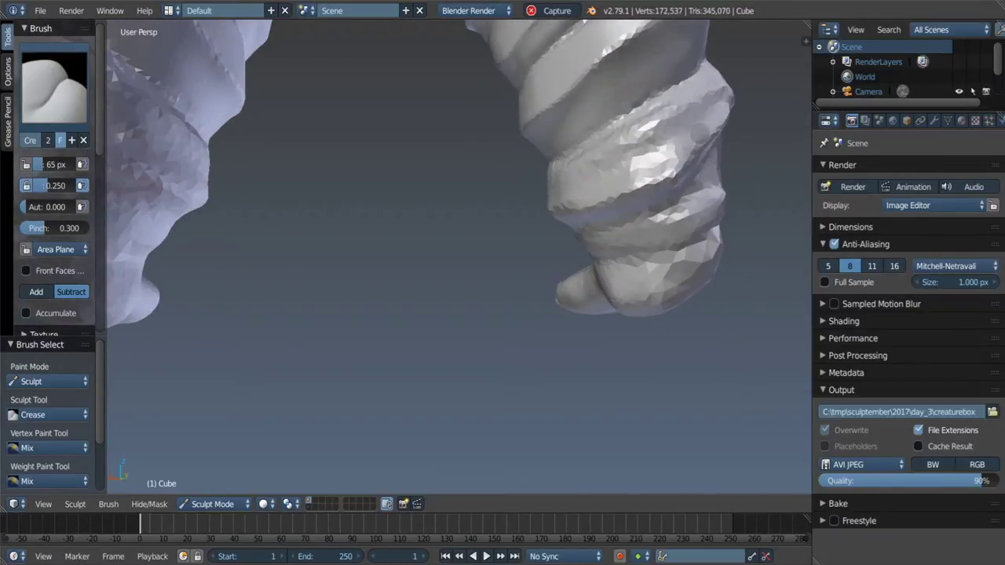
pyautogui.moveTo(752, 82); pyautogui.dragTo(691, 125, button='middle')
# Step: Scrape the spiral ring smoother, including the ring near the ankle
pyautogui.hotkey('shift', 't')
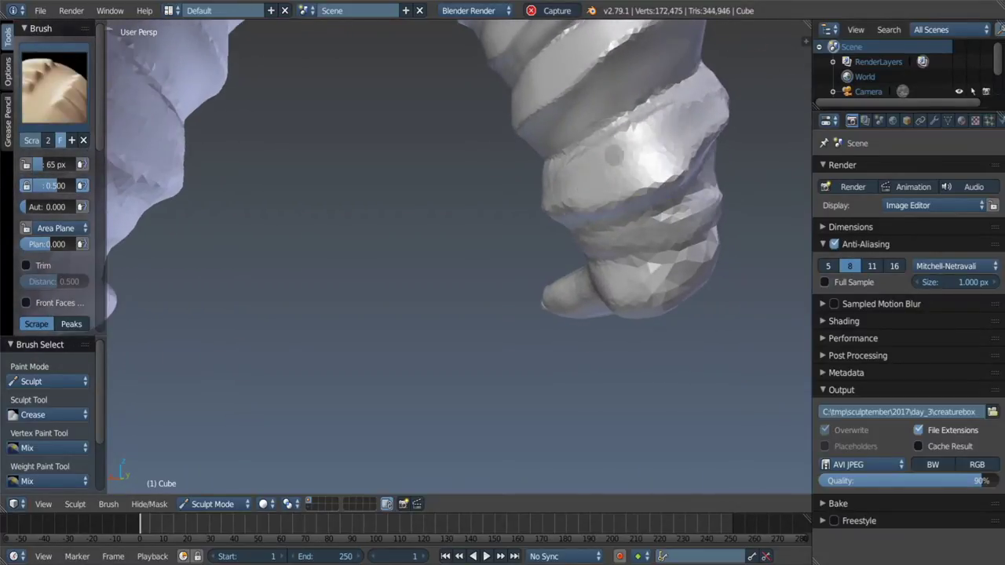
pyautogui.moveTo(614, 156); pyautogui.dragTo(605, 168, button='middle')
pyautogui.moveTo(605, 168); pyautogui.dragTo(547, 152)
pyautogui.moveTo(546, 151)
pyautogui.mouseDown(button='middle')
pyautogui.moveTo(529, 188)
pyautogui.moveTo(536, 140)
pyautogui.mouseUp(button='middle')
pyautogui.scroll(2, 536, 139)
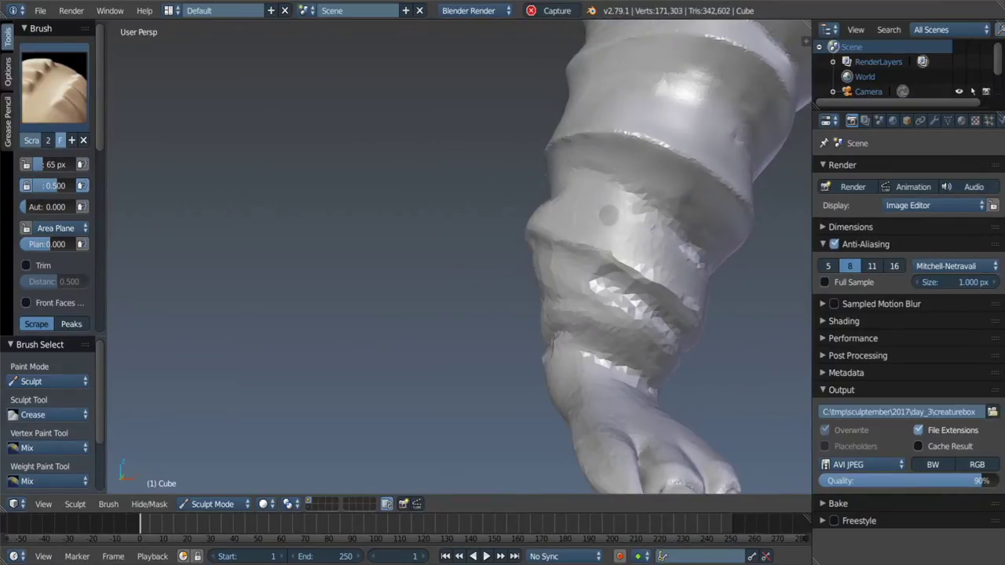
pyautogui.moveTo(657, 239); pyautogui.dragTo(517, 251, button='middle')
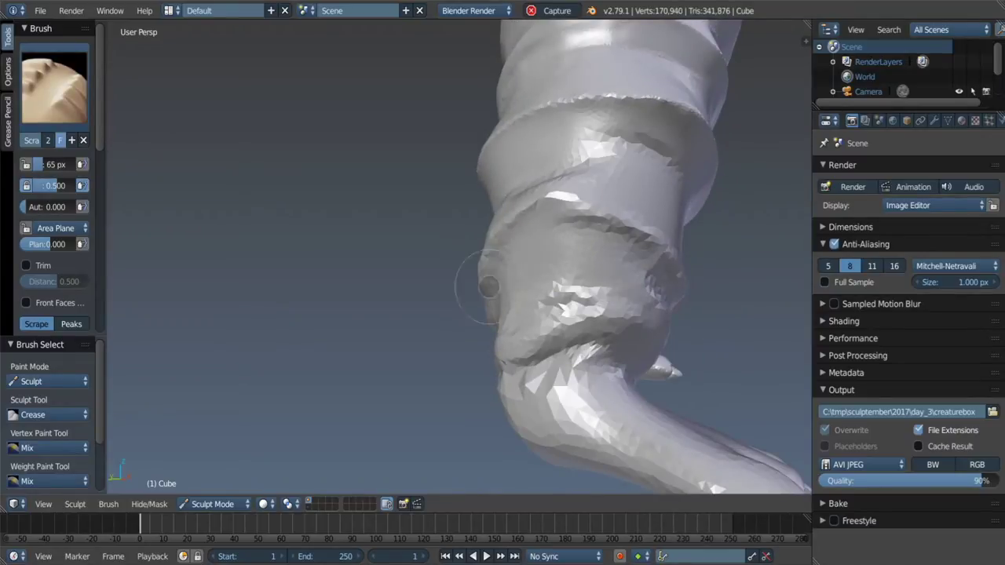
pyautogui.moveTo(582, 230); pyautogui.dragTo(690, 267, button='middle')
# Step: Smooth the rough surface above the foot and scrape the ankle
pyautogui.moveTo(690, 267); pyautogui.dragTo(706, 259)
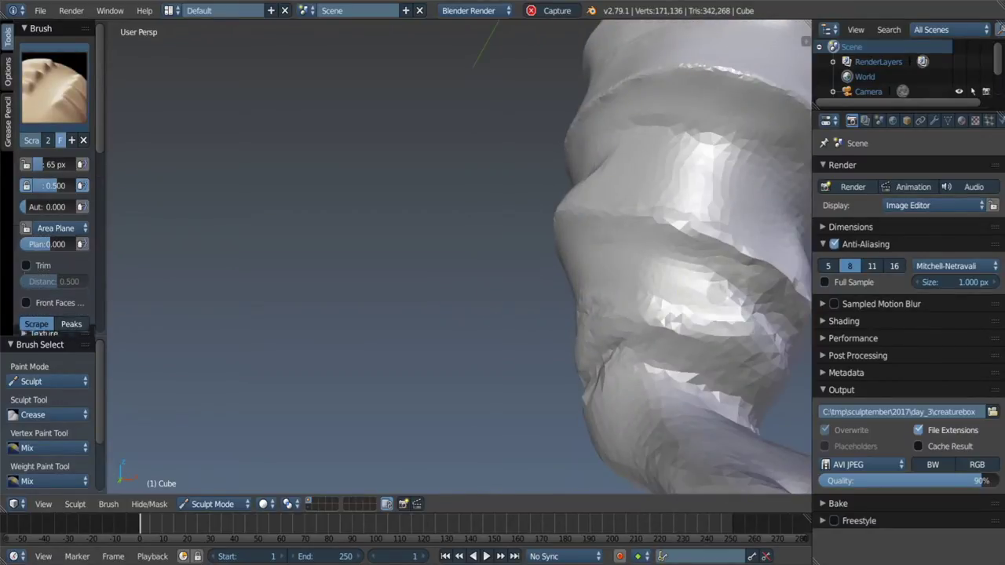
pyautogui.moveTo(710, 259); pyautogui.dragTo(639, 237, button='middle')
pyautogui.scroll(2, 639, 238)
pyautogui.scroll(2, 639, 238)
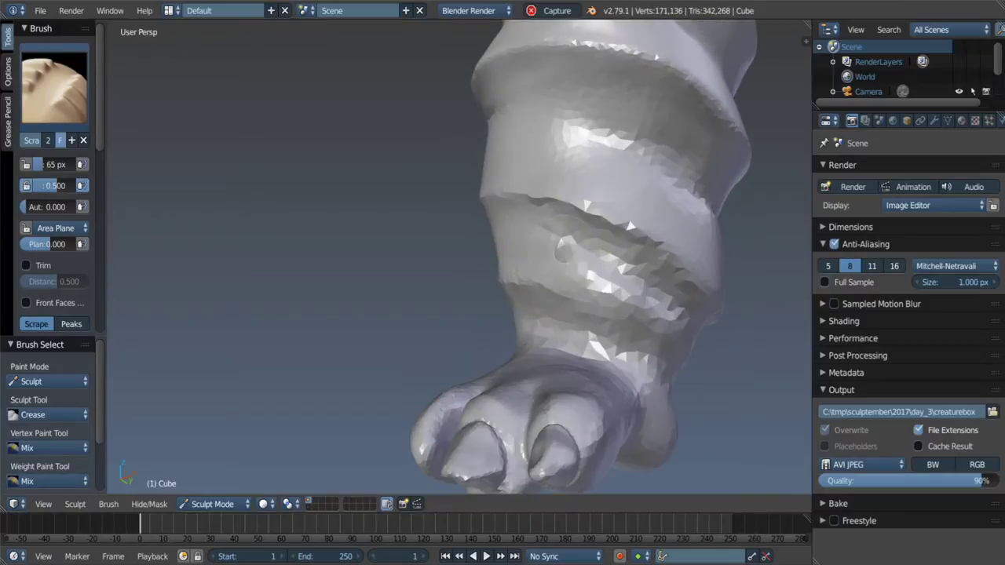
pyautogui.keyDown('shift'); pyautogui.moveTo(651, 286); pyautogui.dragTo(624, 268); pyautogui.keyUp('shift')
pyautogui.moveTo(659, 275)
pyautogui.mouseDown(button='middle')
pyautogui.moveTo(639, 262)
pyautogui.moveTo(549, 283)
pyautogui.mouseUp(button='middle')
pyautogui.moveTo(549, 283); pyautogui.dragTo(586, 291)
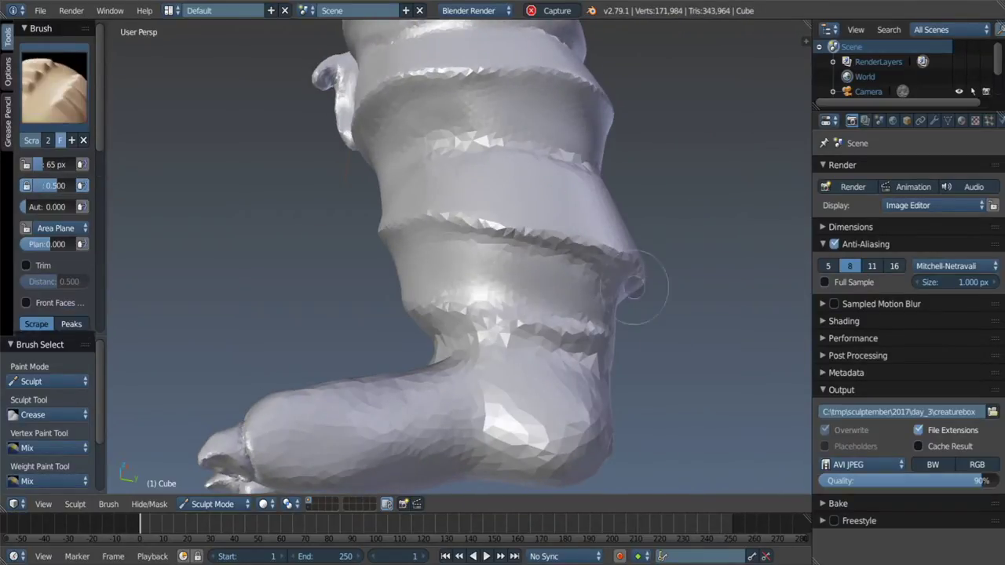
# Step: Scrape a groove along the ring, then zoom out to view the whole creature
pyautogui.moveTo(637, 288); pyautogui.dragTo(510, 251, button='middle')
pyautogui.moveTo(510, 251); pyautogui.dragTo(549, 236)
pyautogui.moveTo(550, 236); pyautogui.dragTo(687, 129, button='middle')
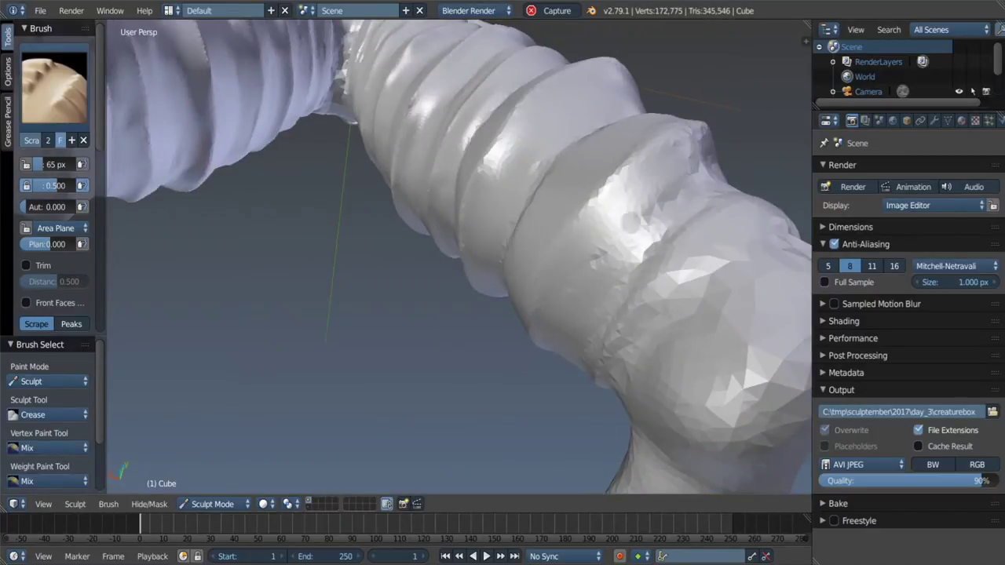
pyautogui.moveTo(630, 222); pyautogui.dragTo(639, 211, button='middle')
pyautogui.moveTo(489, 236); pyautogui.dragTo(503, 227, button='middle')
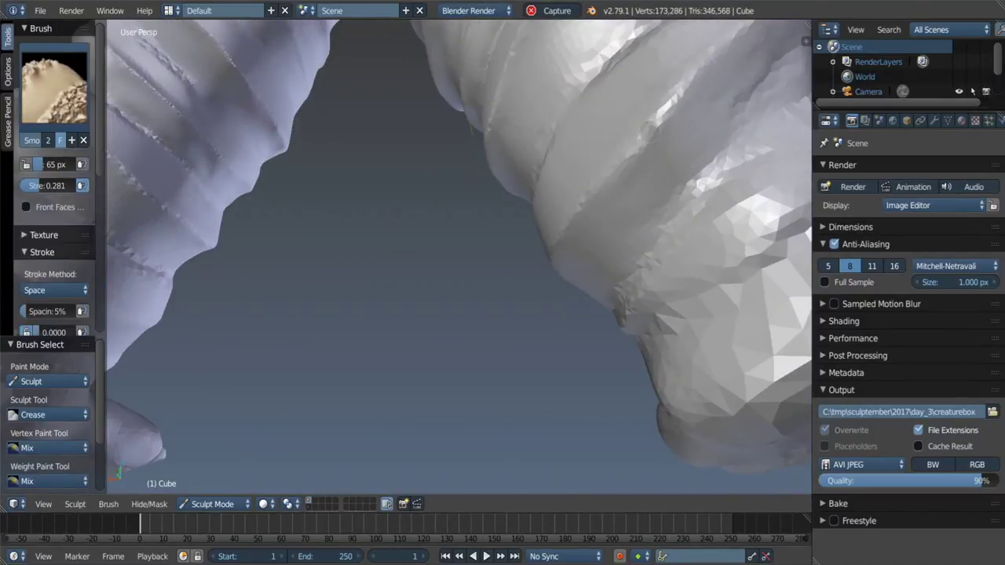
pyautogui.scroll(-6, 494, 223)
pyautogui.scroll(-4, 489, 217)
# Step: Orbit to a frontal view of the torso and arm and set the Crease brush to 28 px
pyautogui.scroll(3, 577, 226)
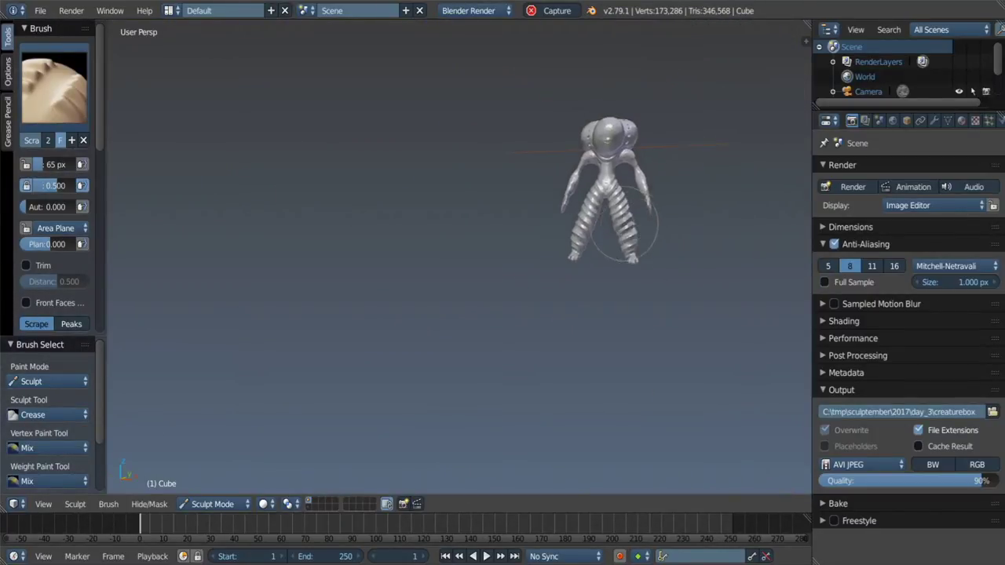
pyautogui.scroll(6, 604, 161)
pyautogui.moveTo(609, 171)
pyautogui.mouseDown(button='middle')
pyautogui.moveTo(601, 167)
pyautogui.moveTo(777, 53)
pyautogui.moveTo(628, 208)
pyautogui.mouseUp(button='middle')
pyautogui.scroll(4, 628, 208)
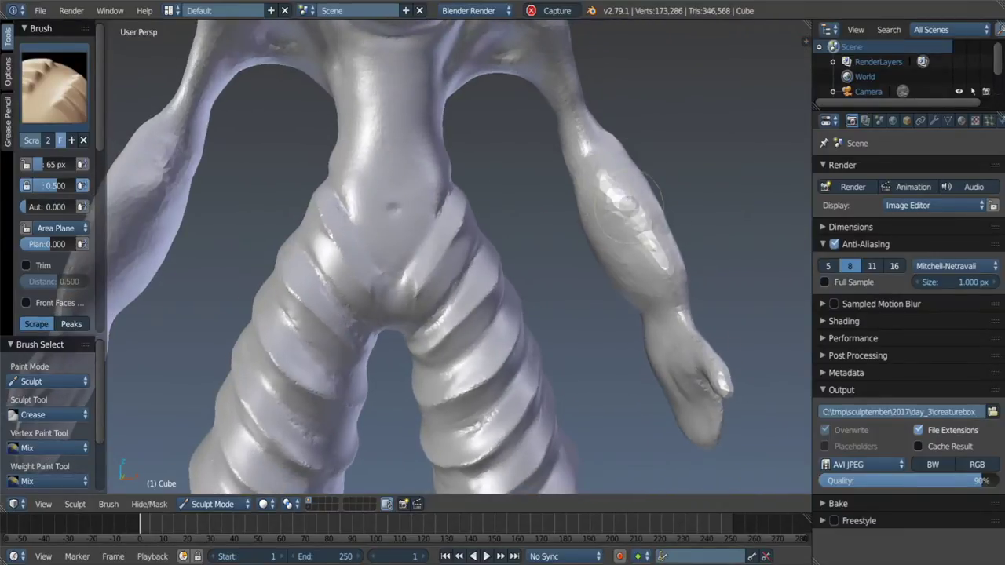
pyautogui.press('p')
pyautogui.hotkey('shift', 'c')
pyautogui.press('f')
pyautogui.click(620, 205)
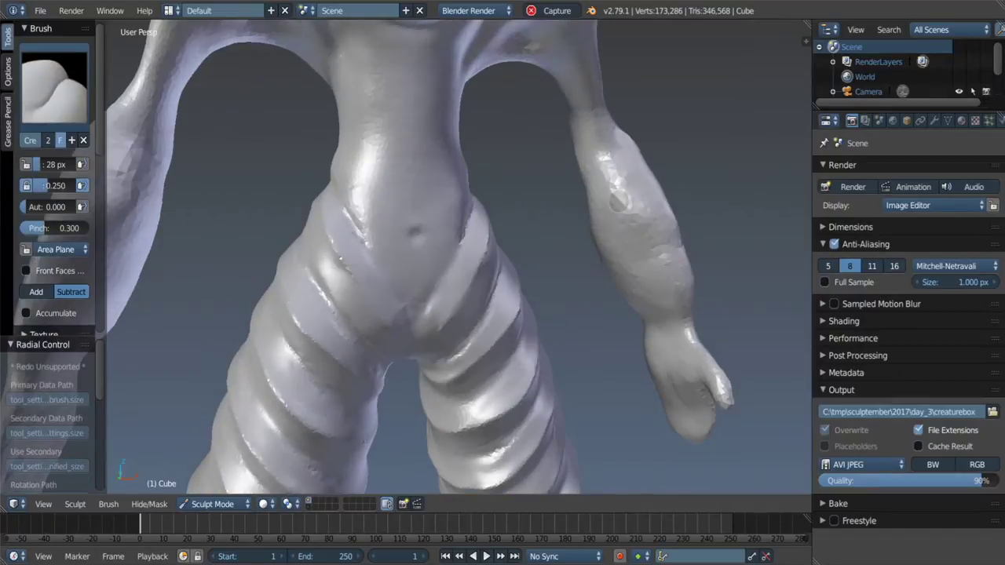
pyautogui.scroll(4, 620, 200)
pyautogui.moveTo(620, 200); pyautogui.dragTo(591, 174, button='middle')
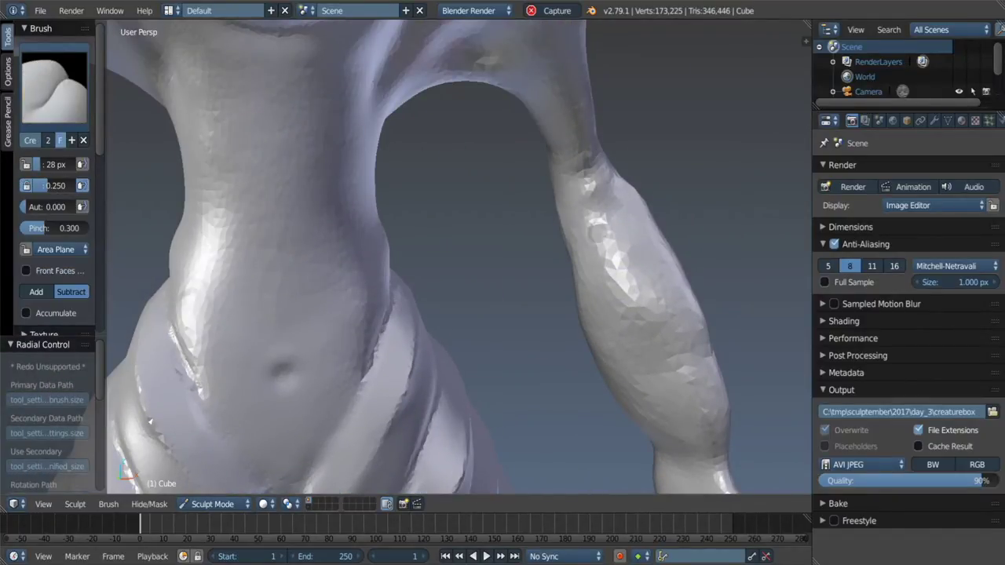
pyautogui.moveTo(597, 233)
pyautogui.mouseDown(button='middle')
pyautogui.moveTo(606, 265)
pyautogui.moveTo(596, 239)
pyautogui.mouseUp(button='middle')
# Step: Reshape the creature's right arm with the Grab brush
pyautogui.press('s')
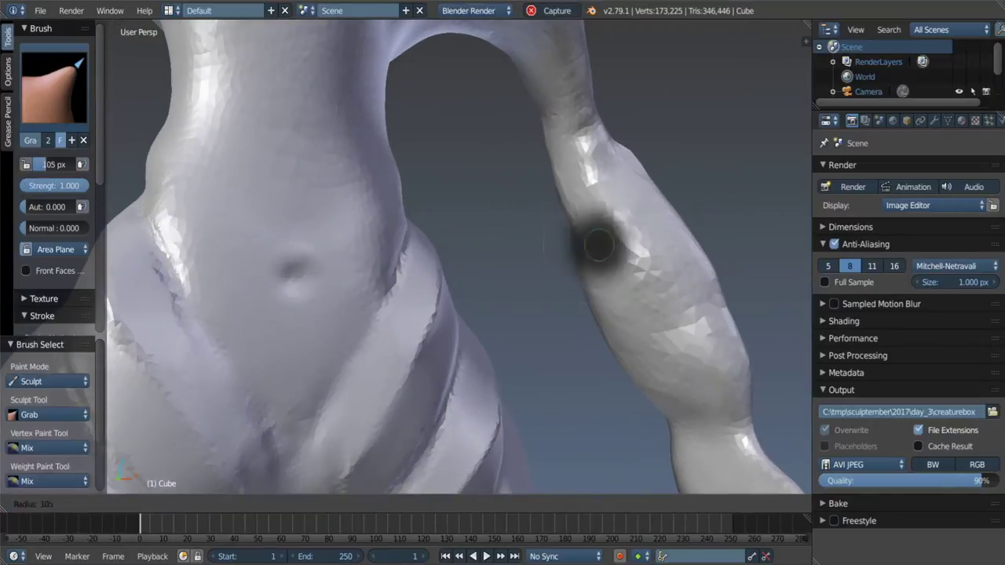
pyautogui.press('g')
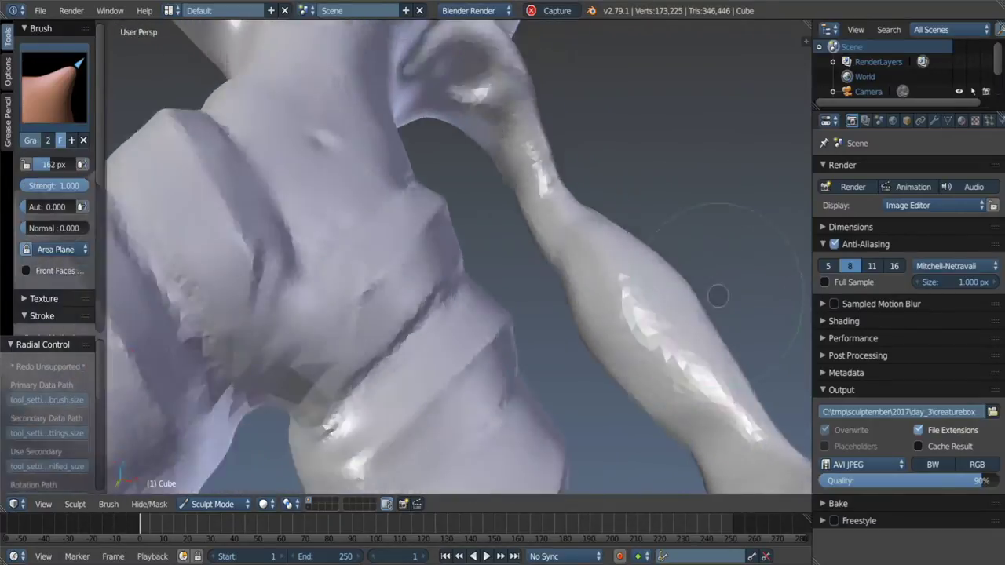
pyautogui.moveTo(708, 269)
pyautogui.mouseDown(button='middle')
pyautogui.moveTo(640, 309)
pyautogui.moveTo(648, 316)
pyautogui.mouseUp(button='middle')
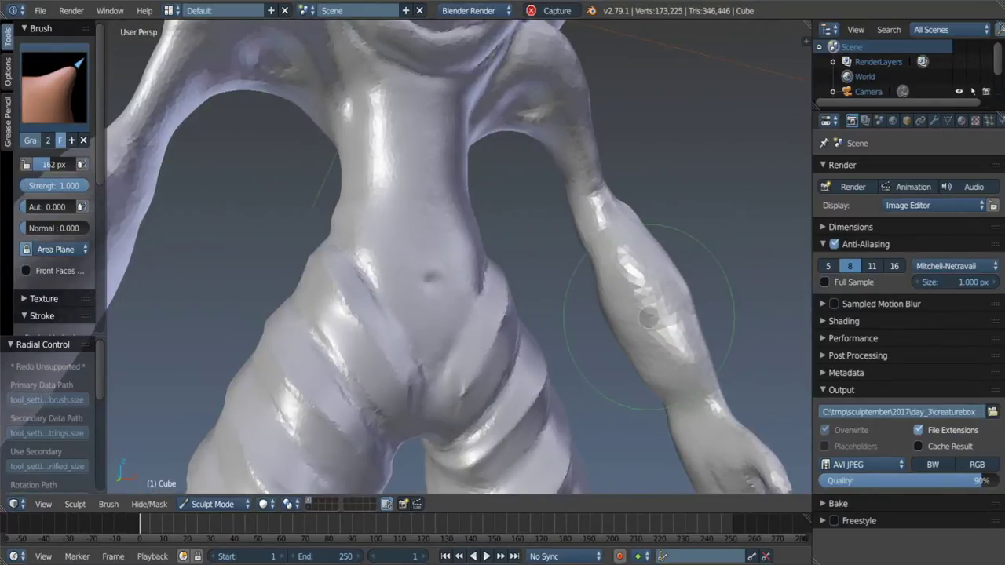
pyautogui.scroll(4, 626, 280)
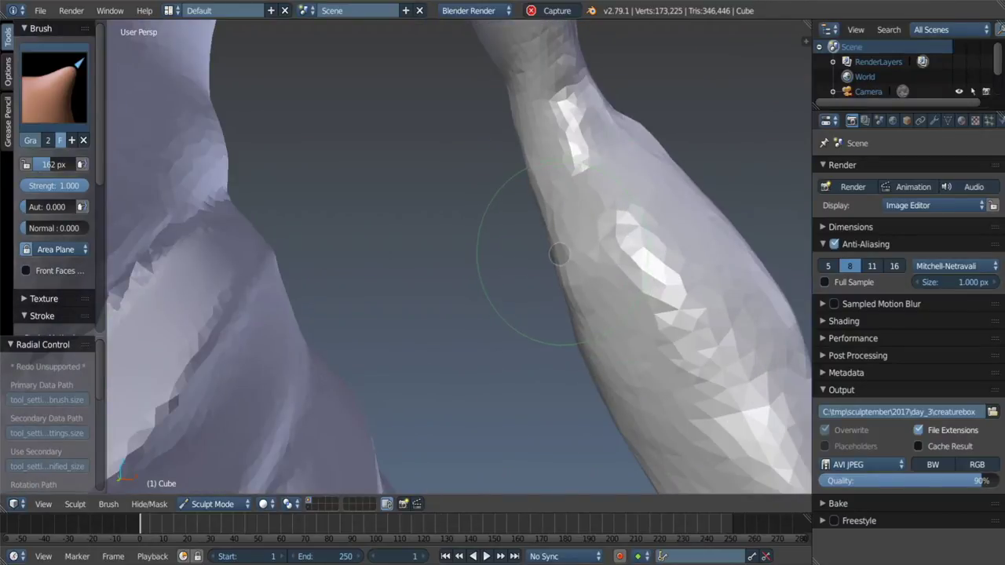
pyautogui.moveTo(559, 253); pyautogui.dragTo(571, 247, button='middle')
# Step: Carve two crease grooves along the arm
pyautogui.hotkey('shift', 'c')
pyautogui.moveTo(594, 273)
pyautogui.mouseDown()
pyautogui.moveTo(628, 259)
pyautogui.moveTo(690, 377)
pyautogui.mouseUp()
pyautogui.moveTo(600, 224); pyautogui.dragTo(671, 326)
pyautogui.moveTo(625, 267); pyautogui.dragTo(652, 346, button='middle')
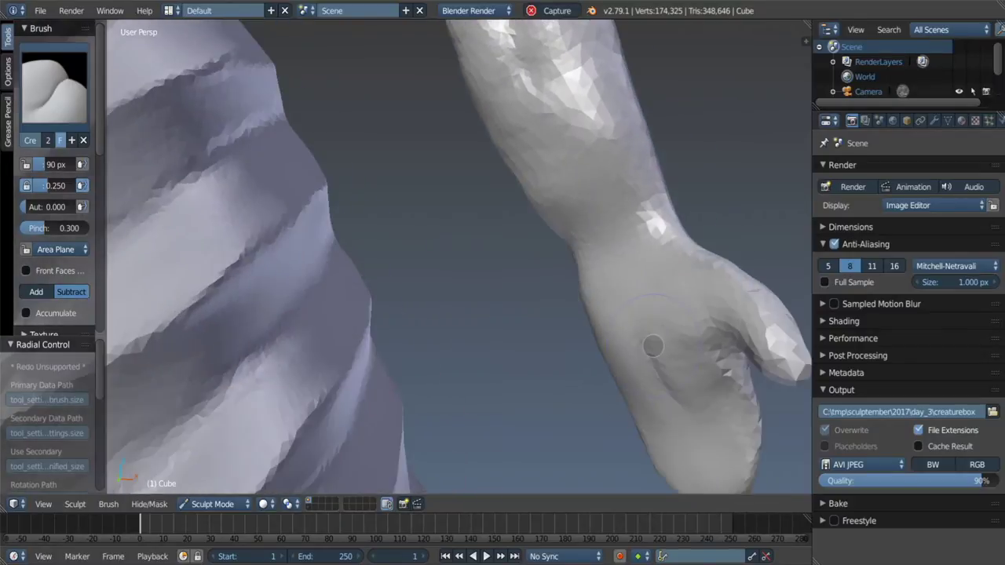
# Step: Build up the wrist with the Clay brush at a 116 px radius
pyautogui.press('g')
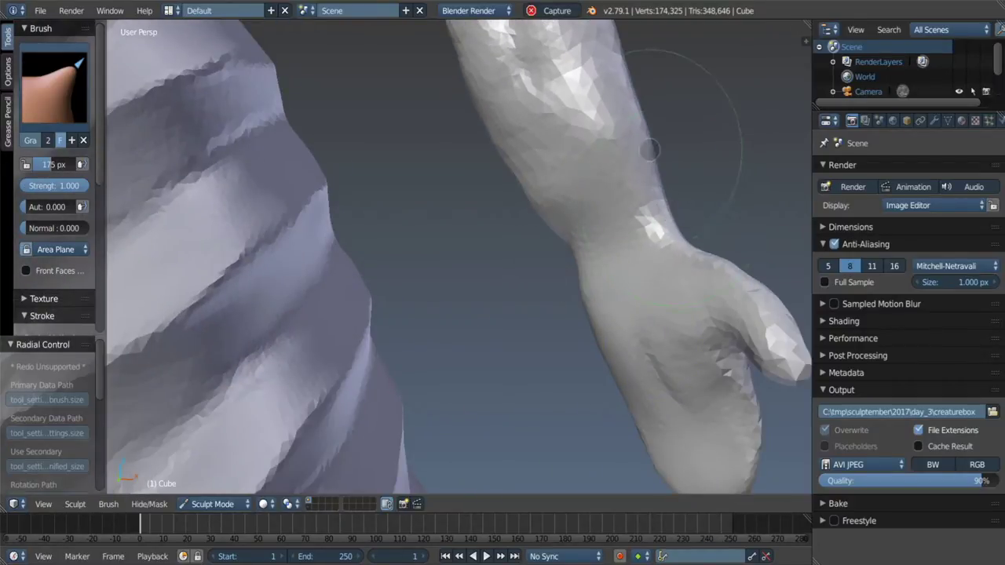
pyautogui.moveTo(577, 251); pyautogui.dragTo(538, 242, button='middle')
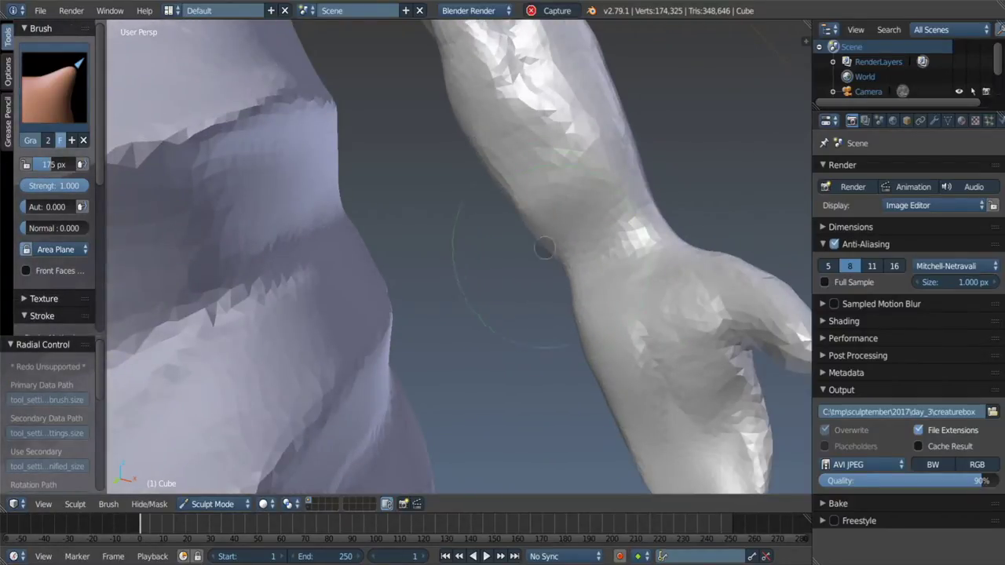
pyautogui.press('s')
pyautogui.press('g')
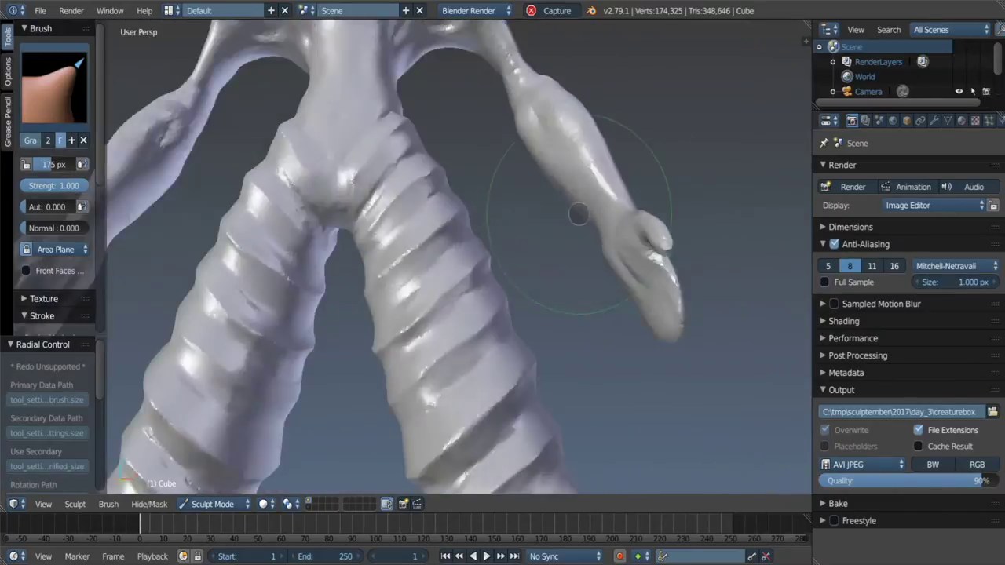
pyautogui.press('c')
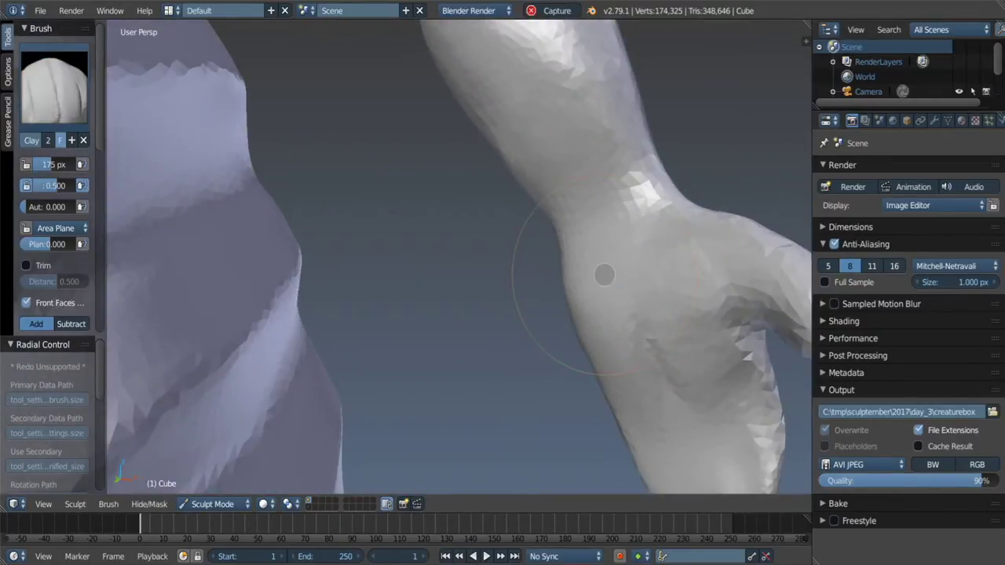
pyautogui.click(532, 369)
pyautogui.moveTo(531, 369); pyautogui.dragTo(620, 256, button='middle')
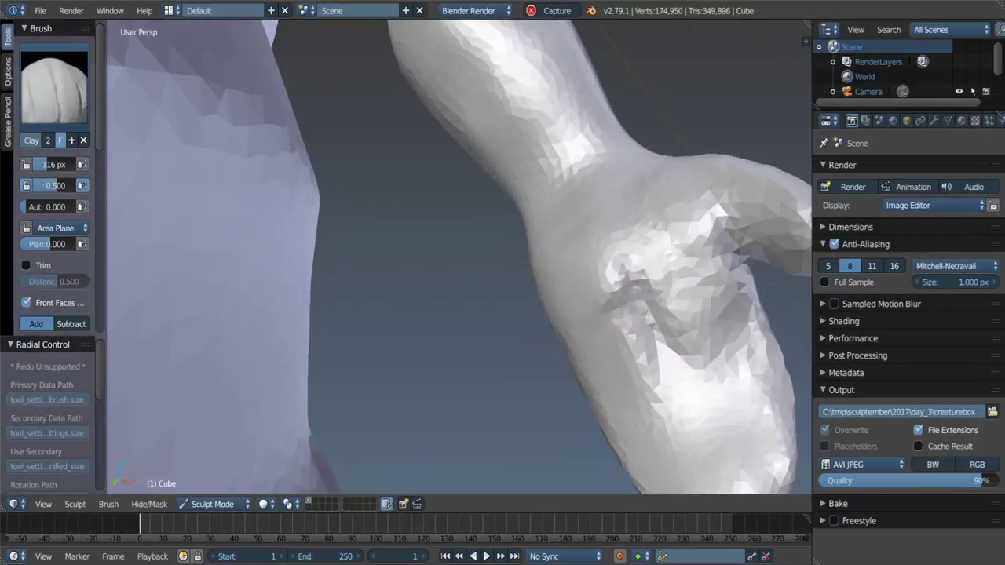
pyautogui.keyDown('shift'); pyautogui.moveTo(620, 256); pyautogui.dragTo(628, 314); pyautogui.keyUp('shift')
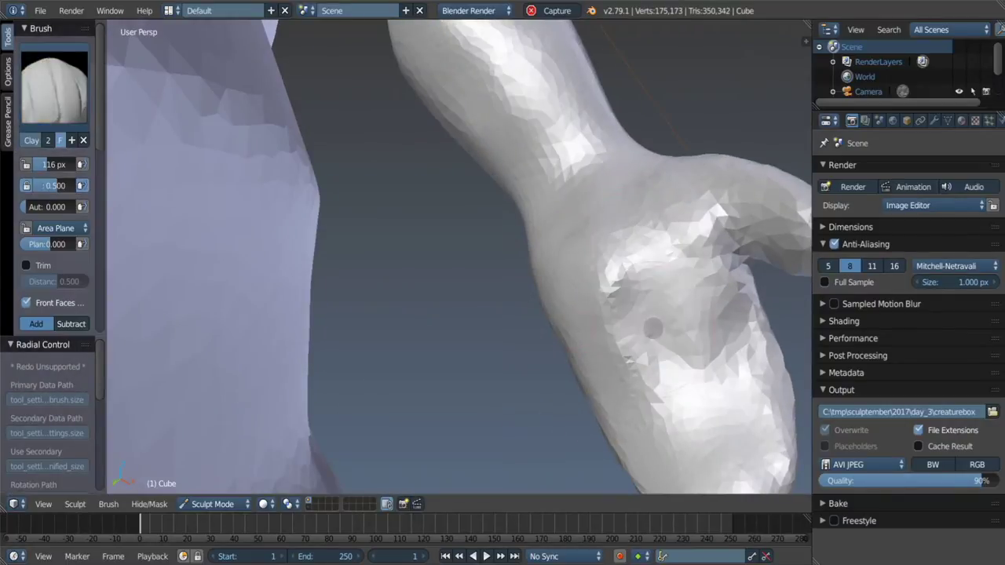
pyautogui.moveTo(651, 332)
pyautogui.mouseDown(button='middle')
pyautogui.moveTo(468, 324)
pyautogui.moveTo(542, 284)
pyautogui.mouseUp(button='middle')
pyautogui.scroll(-4, 469, 323)
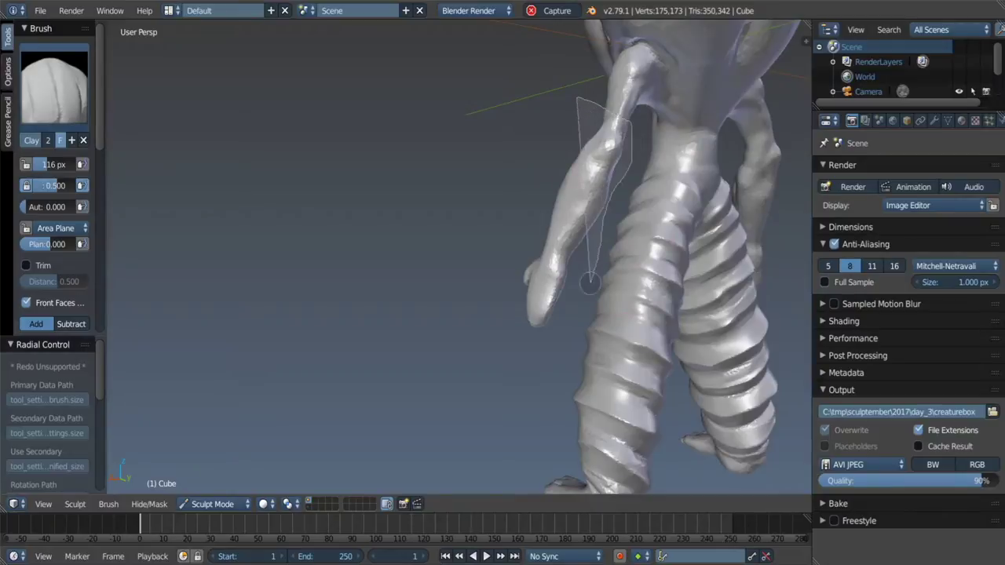
# Step: Lasso-mask around the arm and invert the mask so only the arm stays editable
pyautogui.keyDown('ctrl'); pyautogui.keyDown('shift'); pyautogui.moveTo(590, 282); pyautogui.dragTo(590, 284); pyautogui.keyUp('shift'); pyautogui.keyUp('ctrl')
pyautogui.moveTo(513, 197)
pyautogui.mouseDown(button='middle')
pyautogui.moveTo(722, 107)
pyautogui.moveTo(536, 285)
pyautogui.mouseUp(button='middle')
pyautogui.hotkey('ctrl', 'i')
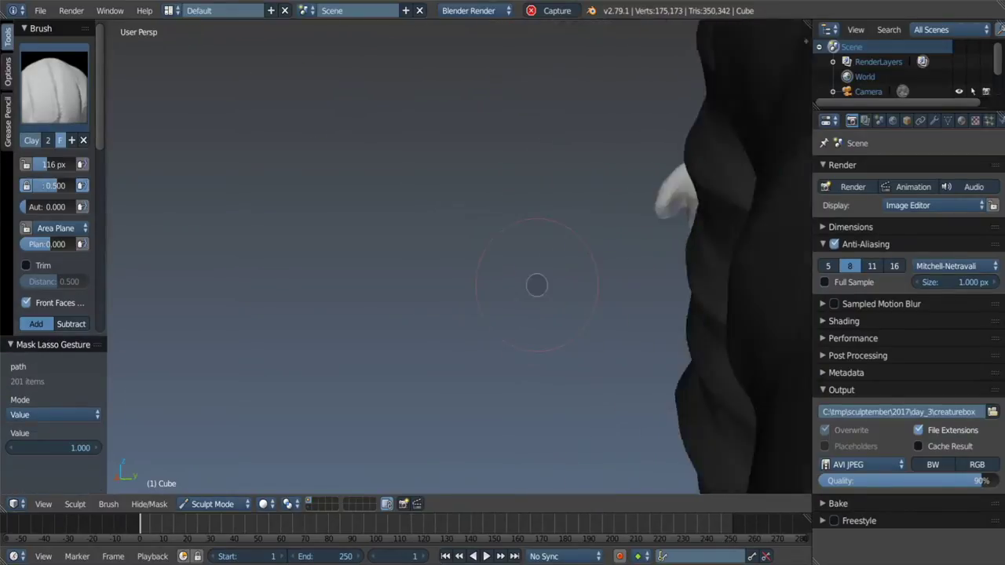
# Step: Pull fingers out of the hand with Grab at 174 px and Snake Hook at about 93 px
pyautogui.press('g')
pyautogui.press('f')
pyautogui.click(516, 248)
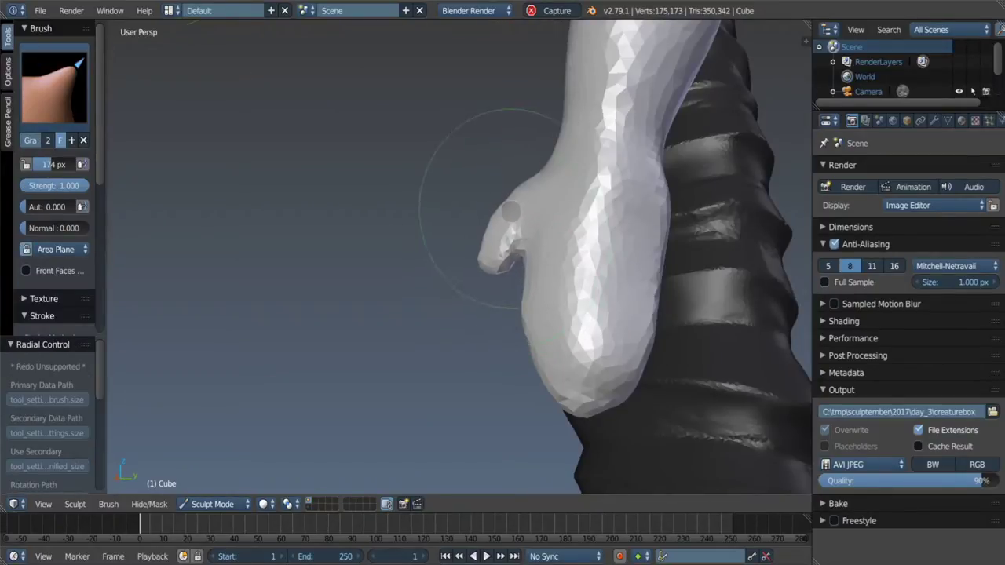
pyautogui.moveTo(555, 375); pyautogui.dragTo(533, 353, button='middle')
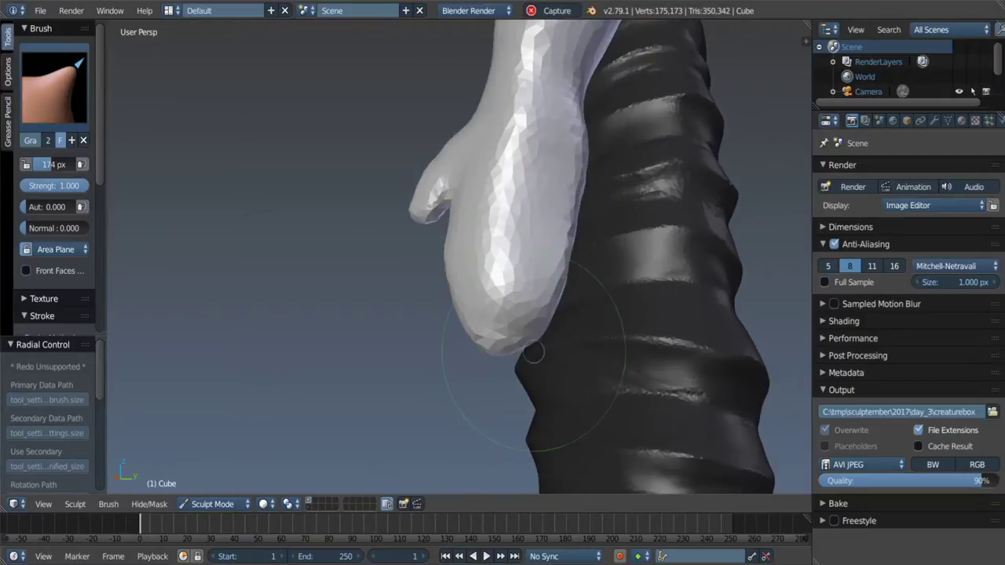
pyautogui.press('k')
pyautogui.press('f')
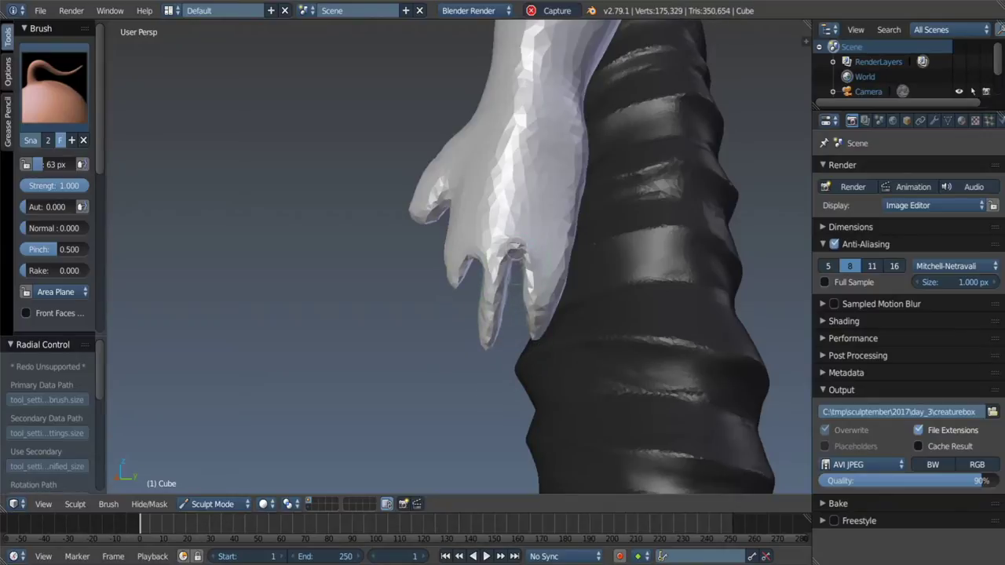
# Step: Lengthen the fingers with the Grab brush at 167 px
pyautogui.press('g')
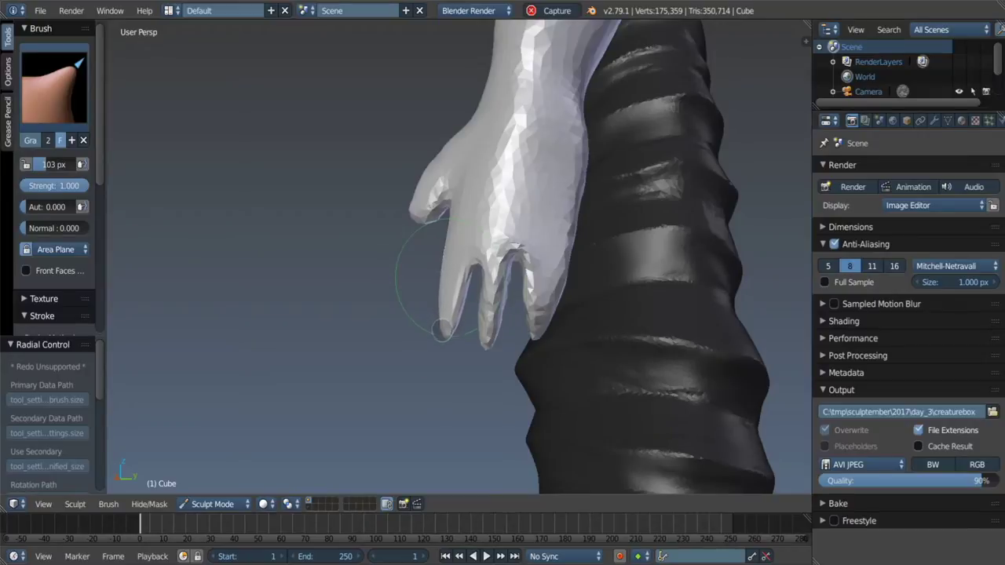
pyautogui.press('f')
pyautogui.click(524, 289)
pyautogui.moveTo(471, 314); pyautogui.dragTo(483, 342)
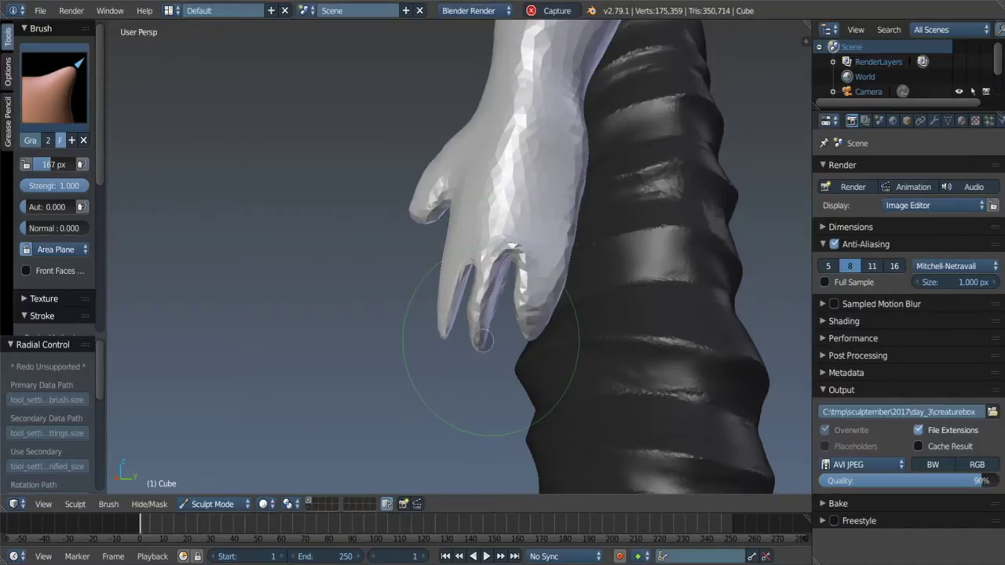
pyautogui.moveTo(459, 252); pyautogui.dragTo(439, 236, button='middle')
# Step: Set the Crease brush to 31 px to deepen the grooves between fingers
pyautogui.hotkey('shift', 'c')
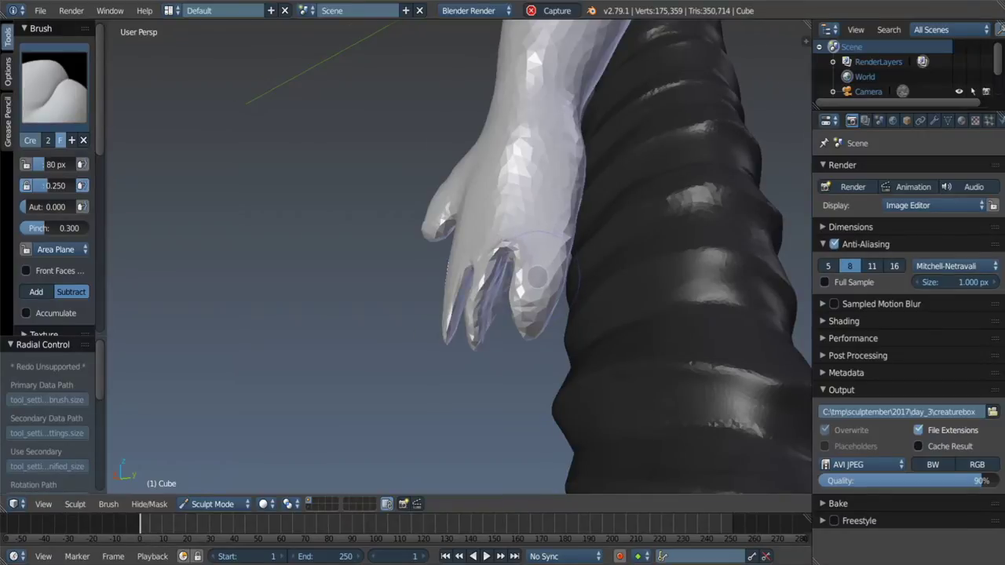
pyautogui.scroll(1, 540, 306)
pyautogui.moveTo(549, 259)
pyautogui.mouseDown(button='middle')
pyautogui.moveTo(565, 299)
pyautogui.moveTo(518, 314)
pyautogui.mouseUp(button='middle')
pyautogui.press('f')
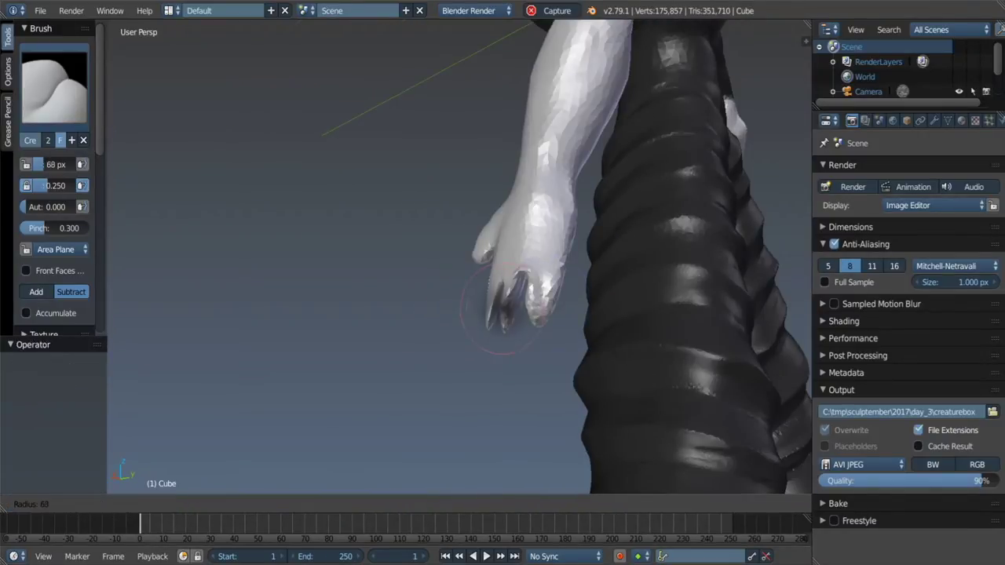
pyautogui.click(499, 306)
pyautogui.scroll(3, 541, 310)
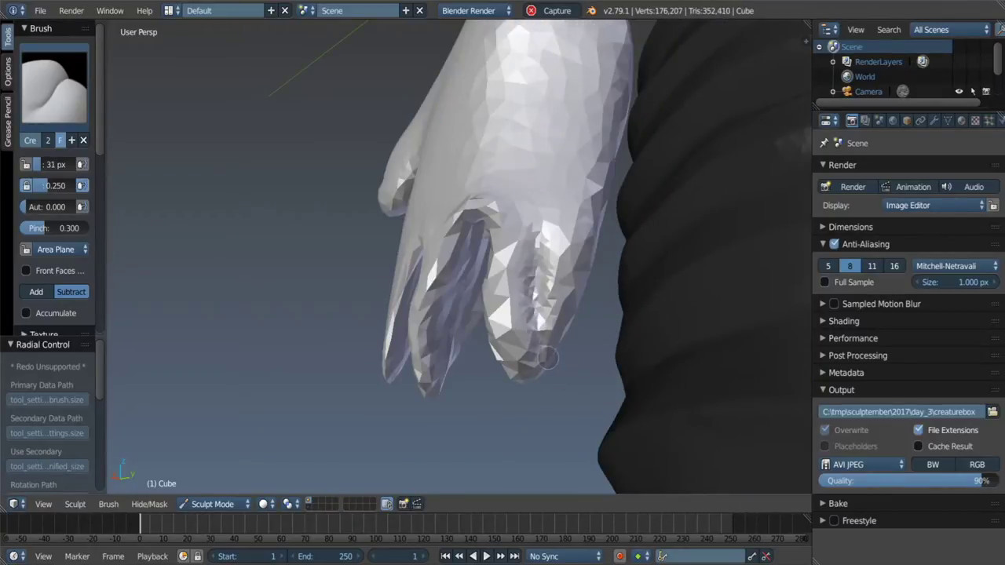
# Step: Pull a long claw-like finger out from the fingertip with the Snake Hook brush
pyautogui.press('x')
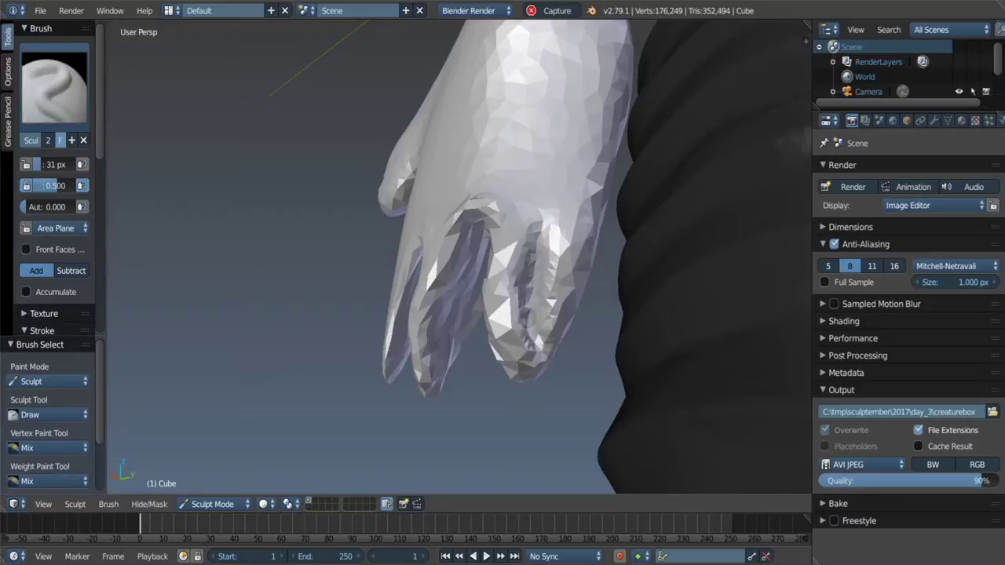
pyautogui.moveTo(540, 360); pyautogui.dragTo(560, 323, button='middle')
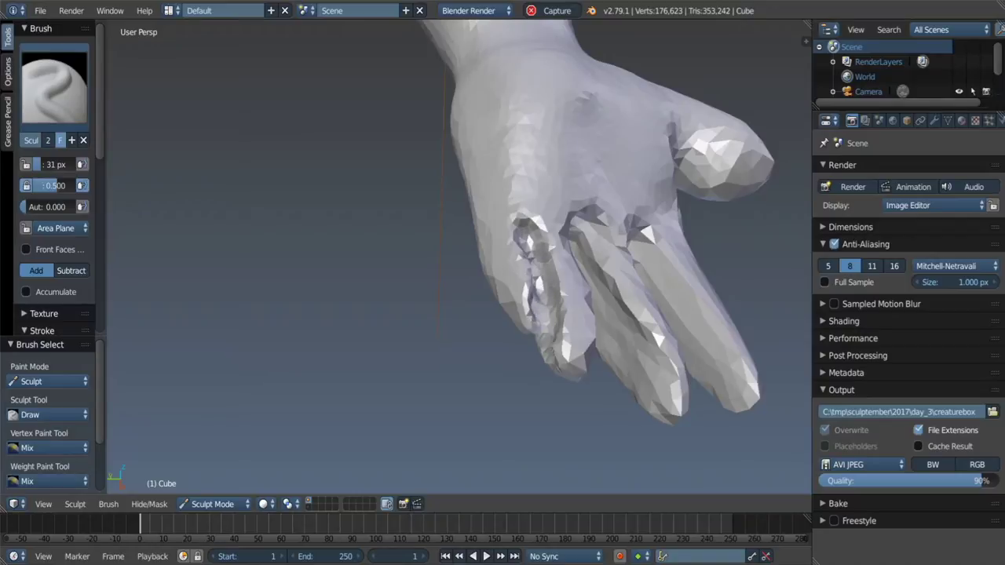
pyautogui.moveTo(540, 330); pyautogui.dragTo(542, 336, button='middle')
pyautogui.press('k')
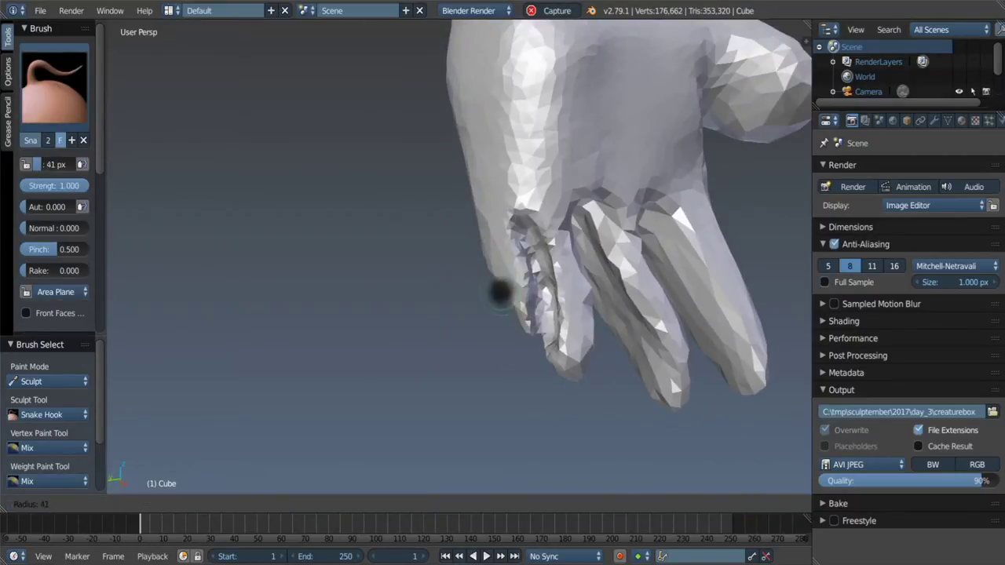
pyautogui.press('f')
pyautogui.click(540, 336)
pyautogui.scroll(5, 540, 337)
pyautogui.moveTo(540, 326); pyautogui.dragTo(502, 79)
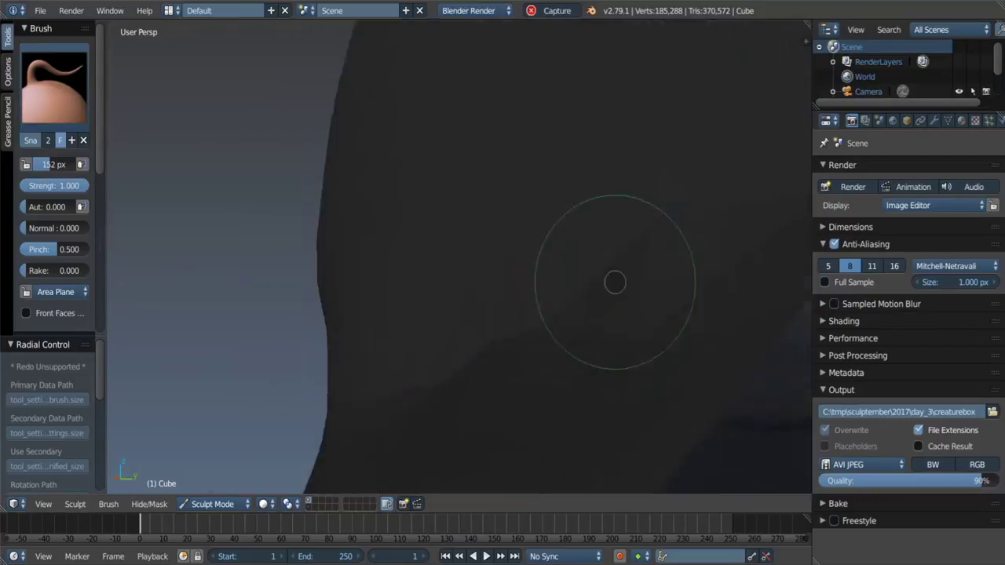
# Step: Reshape the fingers and their gaps with Grab, then lasso-mask the hand's left part
pyautogui.press('g')
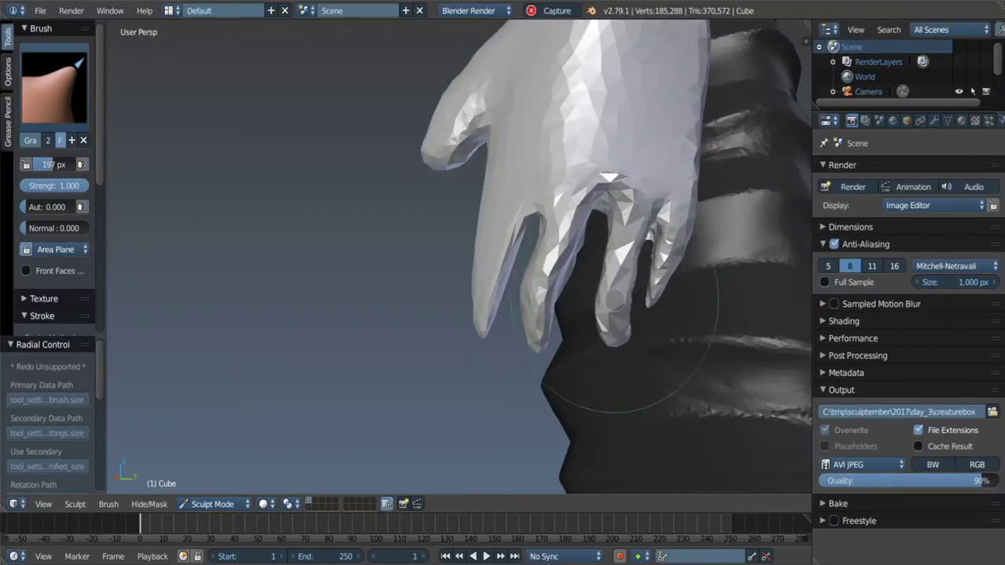
pyautogui.moveTo(615, 298); pyautogui.dragTo(541, 314)
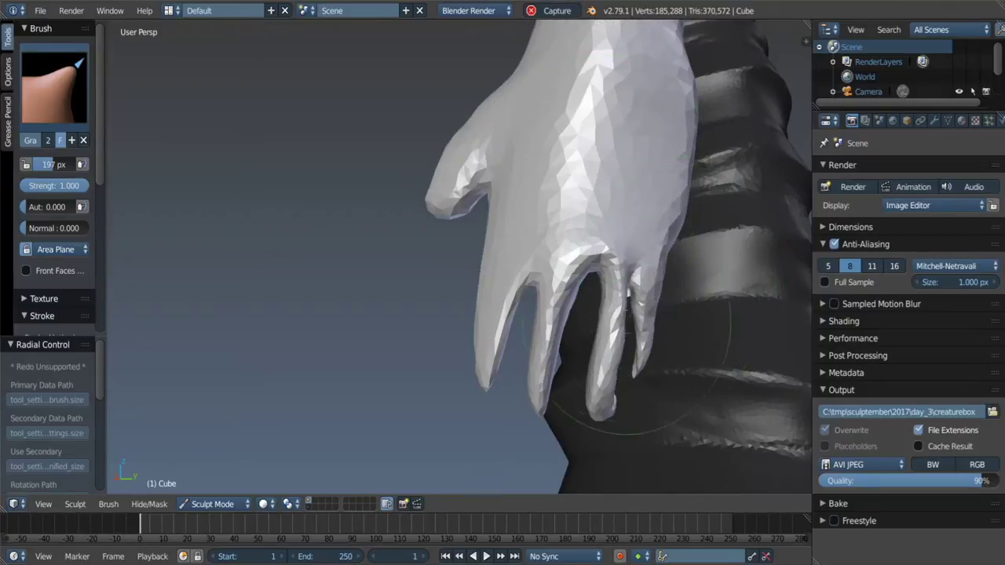
pyautogui.moveTo(675, 276)
pyautogui.mouseDown(button='middle')
pyautogui.moveTo(532, 227)
pyautogui.moveTo(501, 256)
pyautogui.moveTo(562, 205)
pyautogui.mouseUp(button='middle')
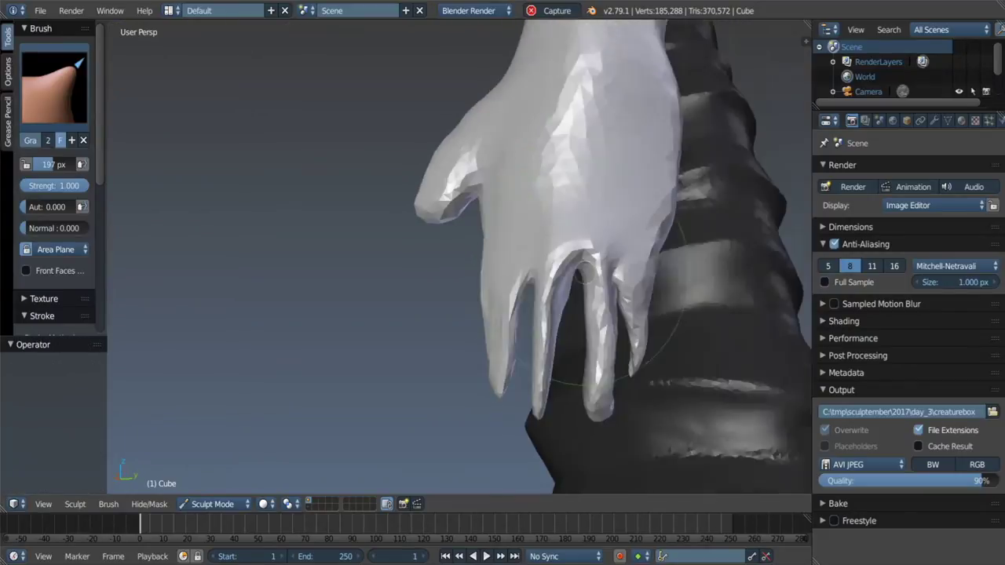
pyautogui.moveTo(585, 274); pyautogui.dragTo(585, 276, button='middle')
pyautogui.keyDown('ctrl'); pyautogui.keyDown('shift'); pyautogui.moveTo(518, 414); pyautogui.dragTo(553, 169); pyautogui.keyUp('shift'); pyautogui.keyUp('ctrl')
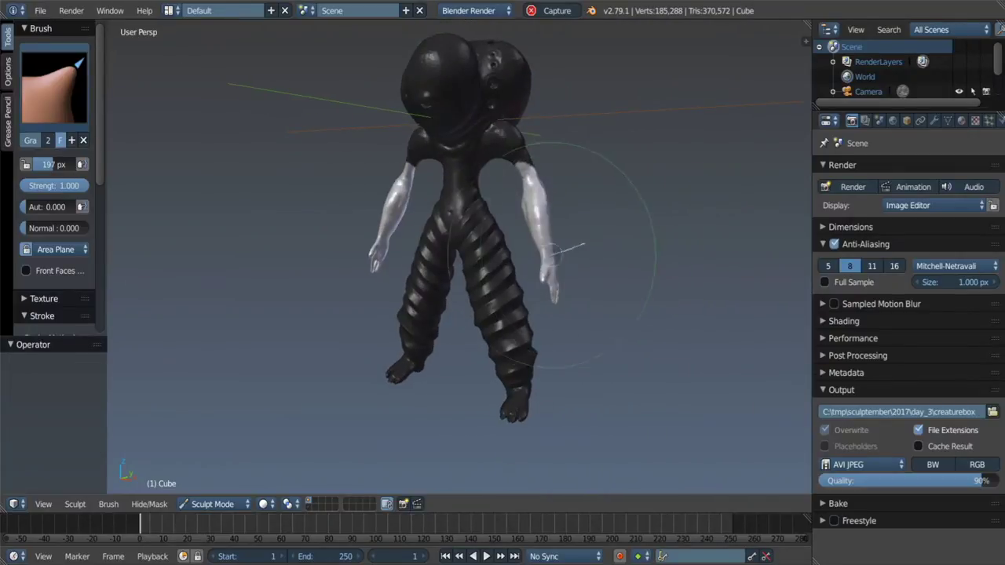
# Step: Mask the left arm, hide the masked parts, and lasso-mask part of the hand
pyautogui.keyDown('ctrl'); pyautogui.keyDown('shift'); pyautogui.moveTo(392, 157); pyautogui.dragTo(397, 235); pyautogui.keyUp('shift'); pyautogui.keyUp('ctrl')
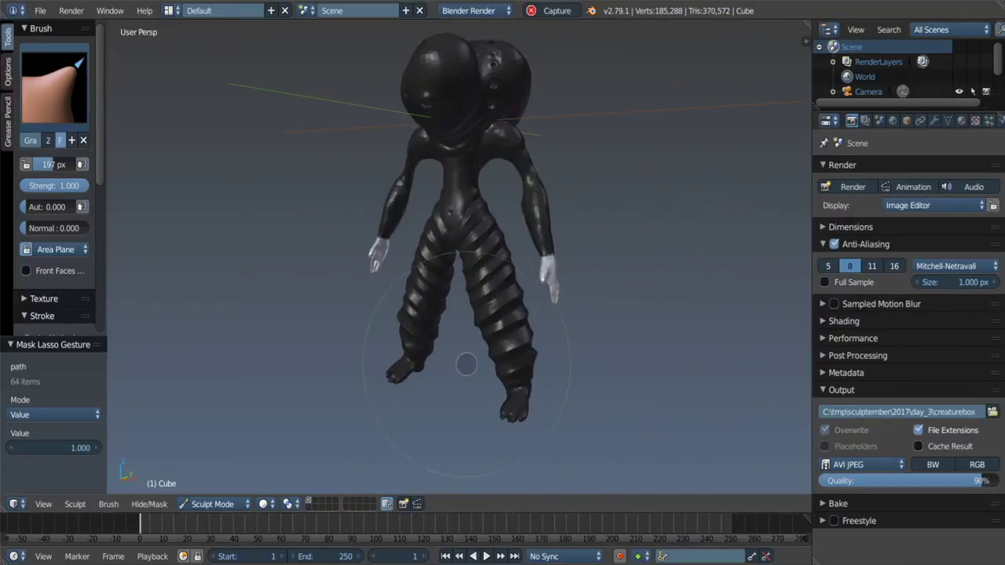
pyautogui.click(149, 504)
pyautogui.click(196, 441)
pyautogui.scroll(5, 547, 277)
pyautogui.moveTo(547, 278); pyautogui.dragTo(614, 320, button='middle')
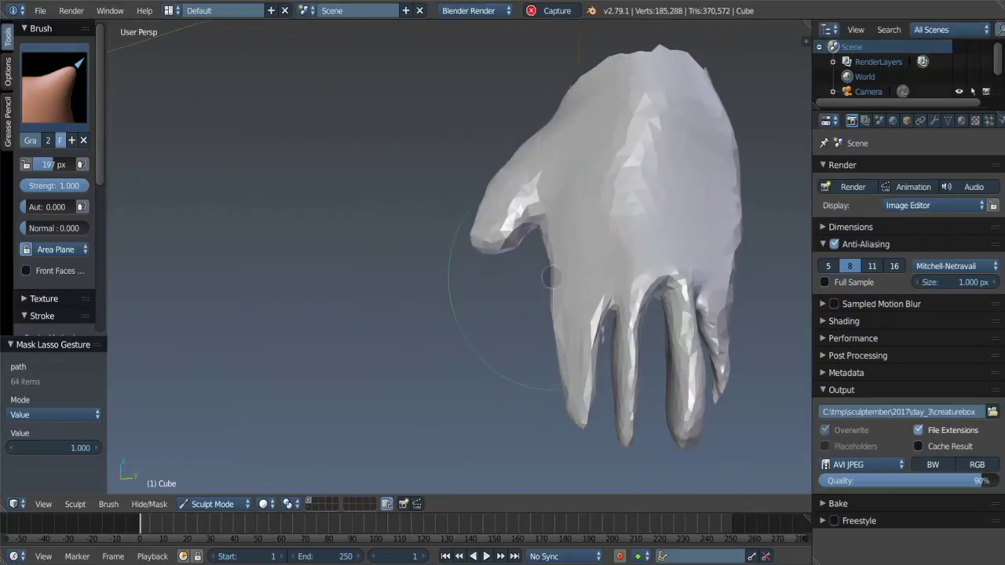
pyautogui.keyDown('ctrl'); pyautogui.keyDown('shift'); pyautogui.moveTo(550, 237); pyautogui.dragTo(545, 235); pyautogui.keyUp('shift'); pyautogui.keyUp('ctrl')
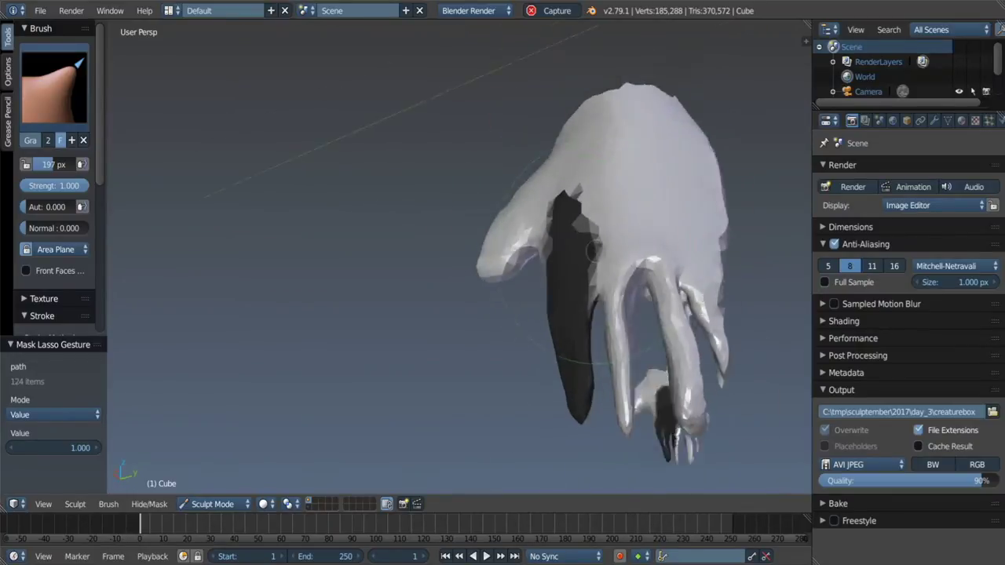
pyautogui.moveTo(546, 236)
pyautogui.mouseDown(button='middle')
pyautogui.moveTo(596, 329)
pyautogui.moveTo(549, 314)
pyautogui.mouseUp(button='middle')
# Step: Paint mask in a wide band down the large hand with the Mask brush at 118 px
pyautogui.press('m')
pyautogui.scroll(4, 598, 333)
pyautogui.scroll(-8, 488, 275)
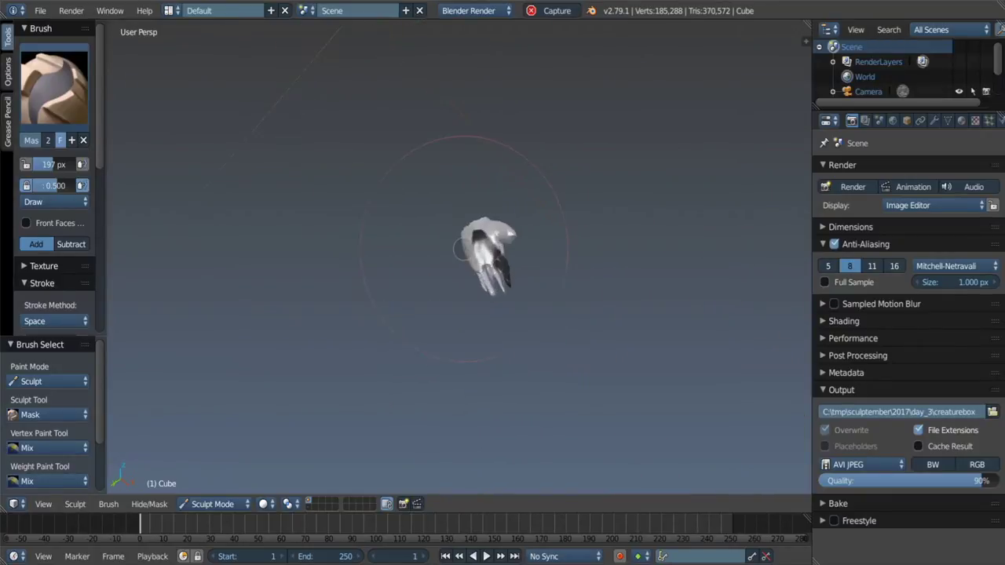
pyautogui.scroll(5, 461, 248)
pyautogui.moveTo(461, 248)
pyautogui.mouseDown(button='middle')
pyautogui.moveTo(407, 326)
pyautogui.moveTo(369, 299)
pyautogui.mouseUp(button='middle')
pyautogui.press('f')
pyautogui.click(436, 292)
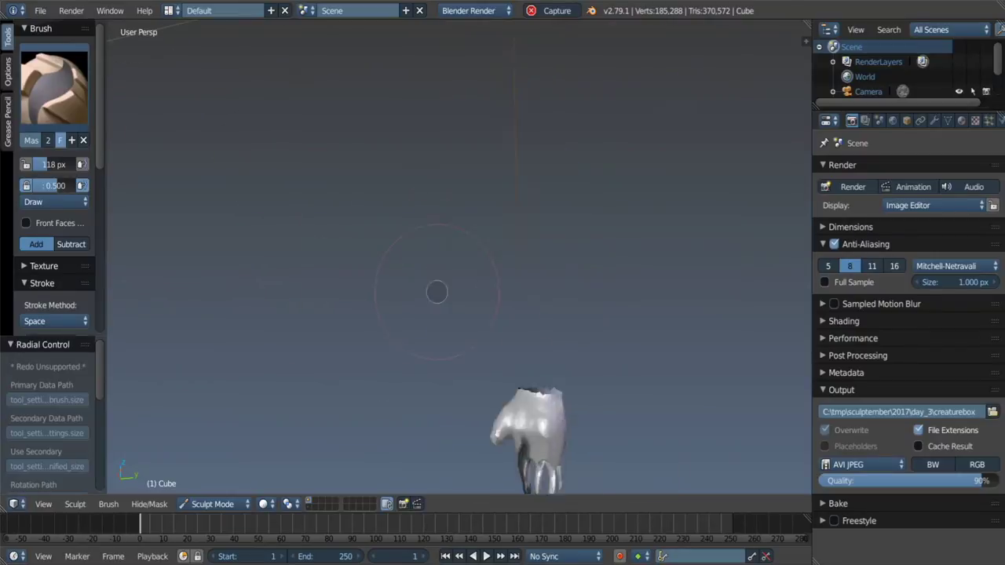
pyautogui.moveTo(437, 292); pyautogui.dragTo(471, 236, button='middle')
pyautogui.moveTo(477, 152); pyautogui.dragTo(480, 412)
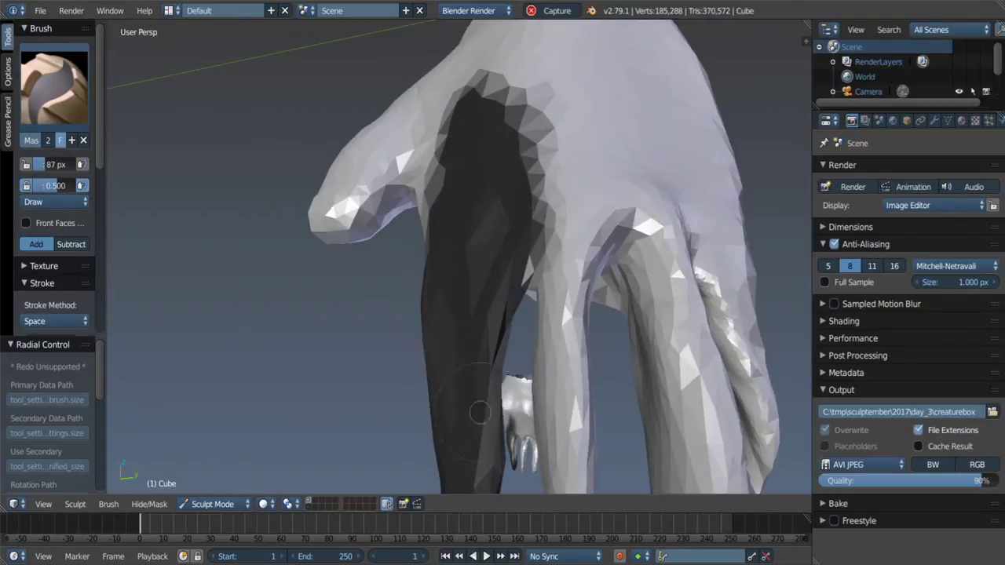
pyautogui.moveTo(480, 412); pyautogui.dragTo(666, 201, button='middle')
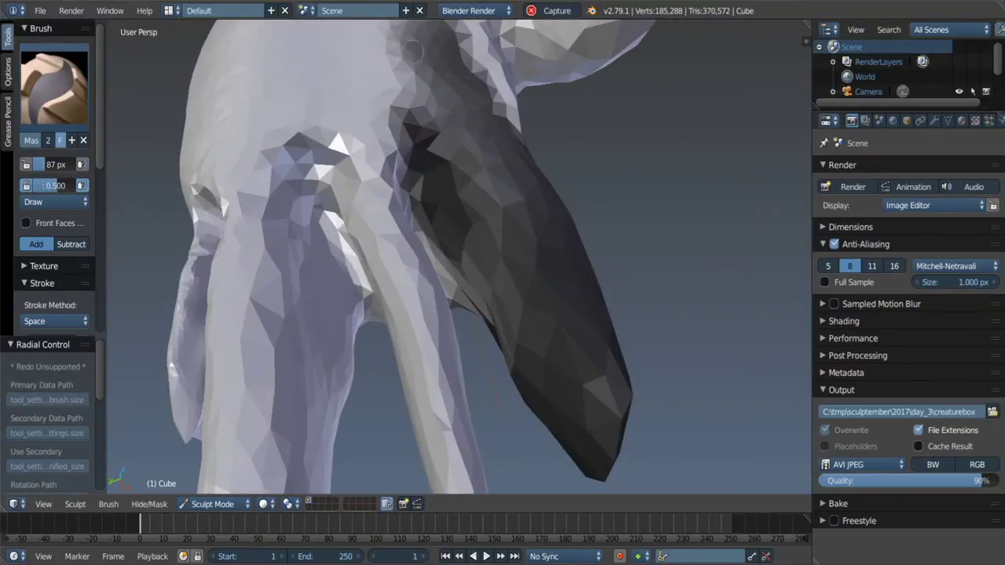
pyautogui.moveTo(411, 50)
pyautogui.mouseDown()
pyautogui.moveTo(440, 259)
pyautogui.moveTo(490, 270)
pyautogui.mouseUp()
pyautogui.moveTo(427, 82)
pyautogui.mouseDown()
pyautogui.moveTo(444, 202)
pyautogui.moveTo(377, 118)
pyautogui.mouseUp()
# Step: Mask the gap between the fingers, leaving only the index finger and adjoining palm free
pyautogui.scroll(-10, 608, 338)
pyautogui.scroll(2, 609, 322)
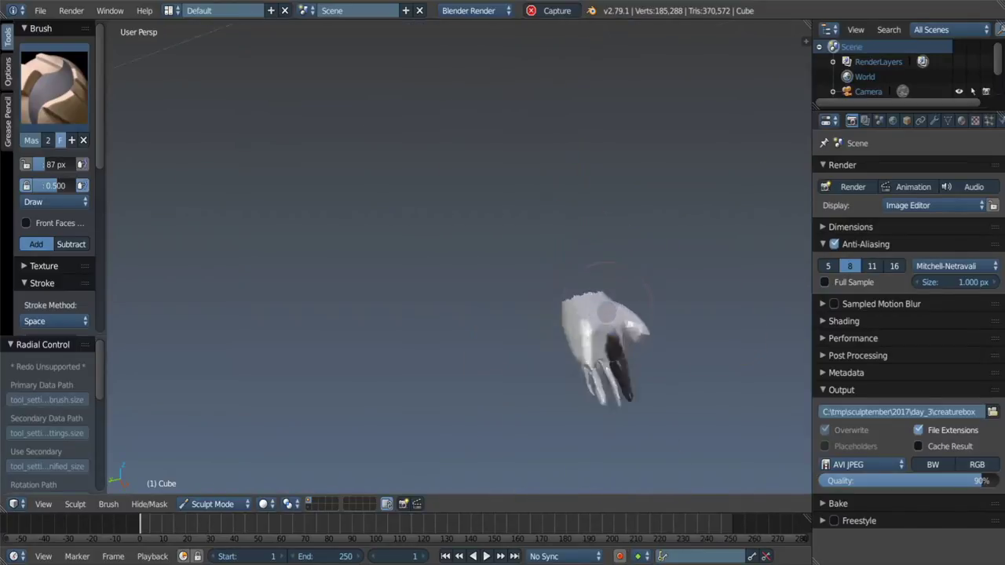
pyautogui.scroll(2, 609, 330)
pyautogui.scroll(4, 609, 341)
pyautogui.moveTo(587, 317); pyautogui.dragTo(573, 299)
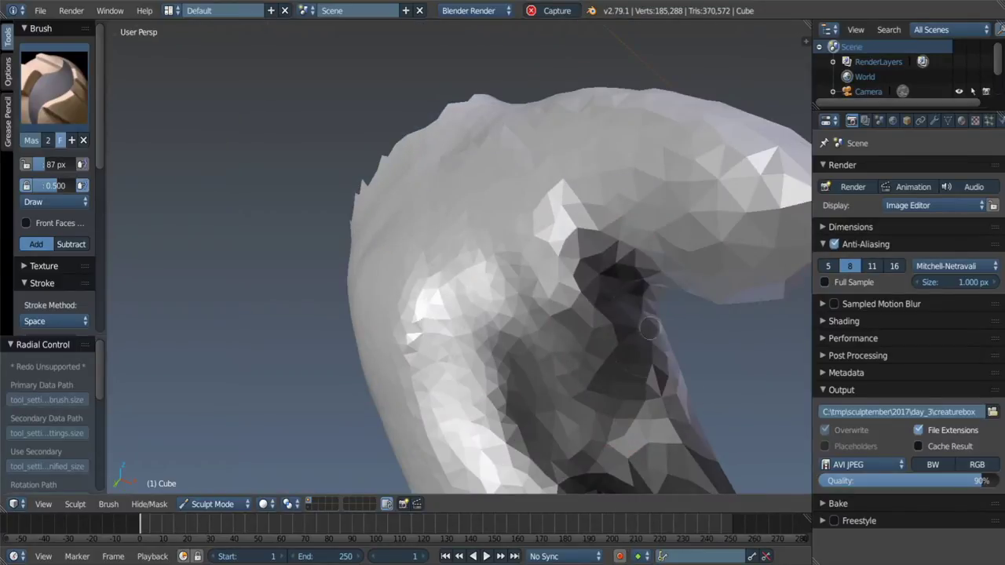
pyautogui.scroll(-8, 577, 295)
pyautogui.scroll(3, 567, 284)
pyautogui.moveTo(565, 284); pyautogui.dragTo(498, 278, button='middle')
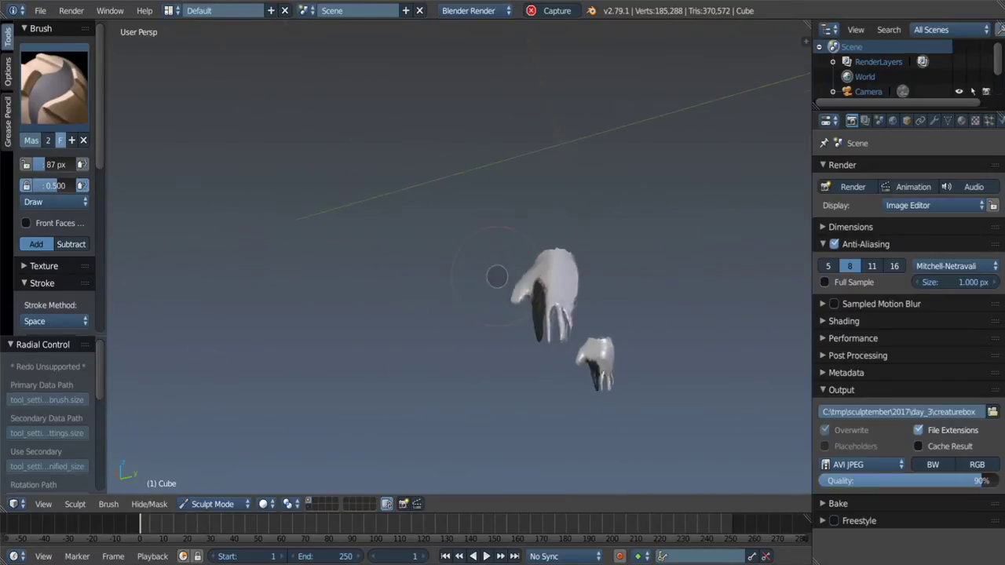
pyautogui.scroll(2, 510, 291)
pyautogui.scroll(4, 550, 310)
pyautogui.scroll(1, 560, 318)
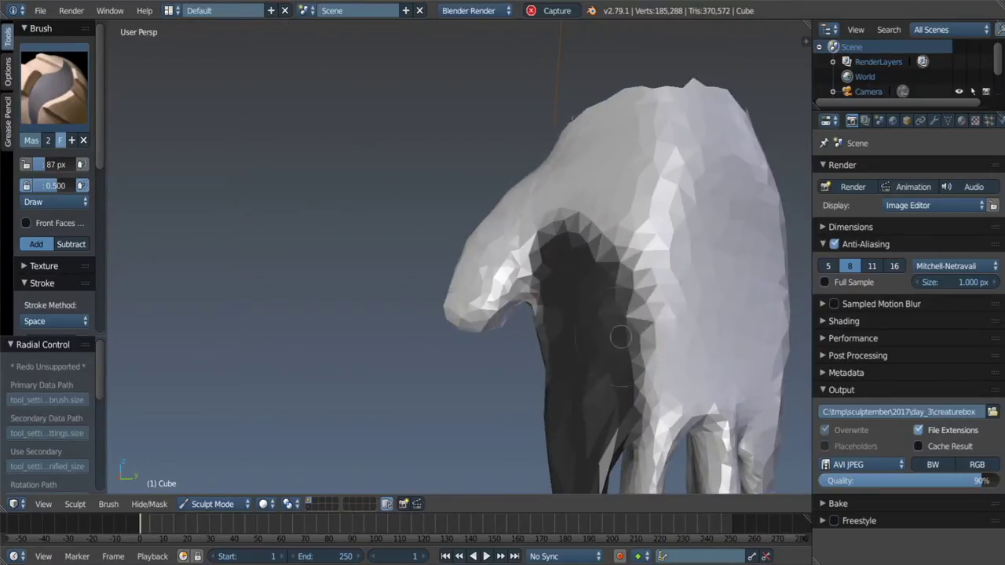
pyautogui.scroll(-6, 565, 298)
pyautogui.moveTo(612, 236)
pyautogui.mouseDown(button='middle')
pyautogui.moveTo(633, 226)
pyautogui.moveTo(547, 308)
pyautogui.moveTo(556, 294)
pyautogui.mouseUp(button='middle')
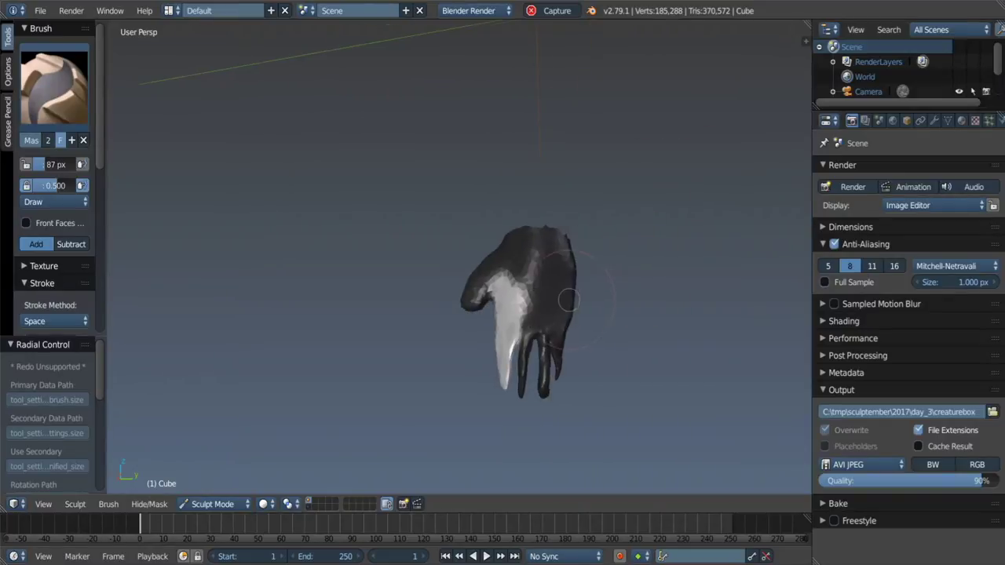
pyautogui.press('c')
pyautogui.scroll(5, 514, 337)
# Step: Build up clay along the unmasked finger with a 110 px Clay brush
pyautogui.moveTo(504, 335); pyautogui.dragTo(426, 325, button='middle')
pyautogui.press('f')
pyautogui.click(426, 325)
pyautogui.moveTo(471, 337); pyautogui.dragTo(482, 361)
pyautogui.scroll(3, 410, 308)
pyautogui.scroll(-5, 410, 308)
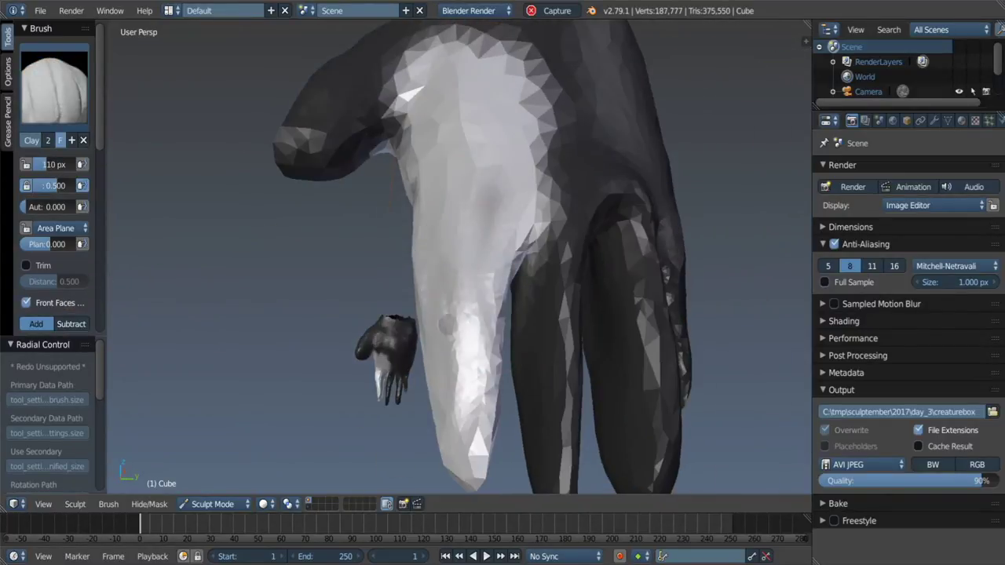
pyautogui.moveTo(463, 298); pyautogui.dragTo(451, 393)
pyautogui.scroll(-8, 448, 397)
pyautogui.scroll(7, 445, 385)
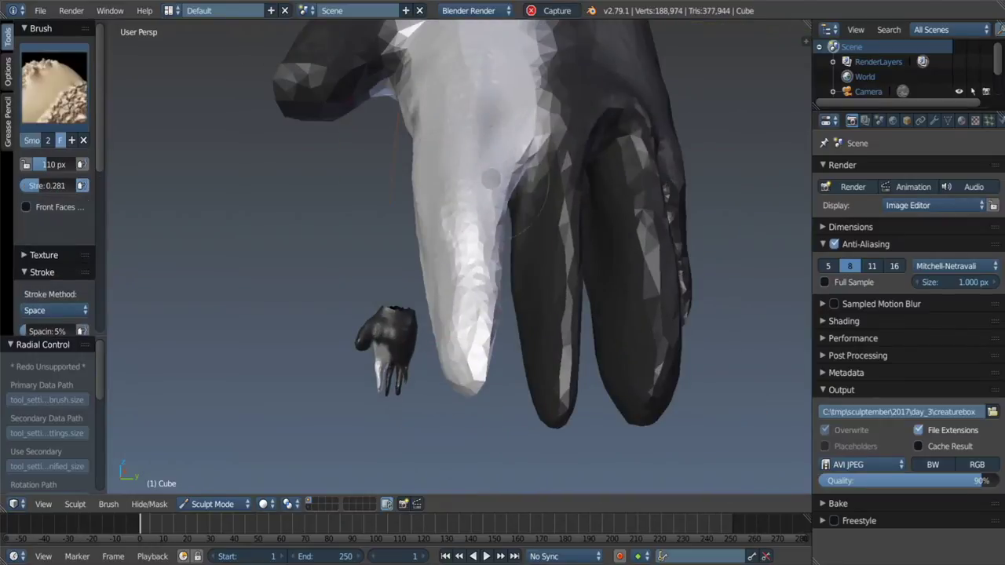
pyautogui.moveTo(445, 384); pyautogui.dragTo(505, 327, button='middle')
pyautogui.moveTo(501, 363)
pyautogui.mouseDown(button='middle')
pyautogui.moveTo(459, 131)
pyautogui.moveTo(560, 104)
pyautogui.moveTo(518, 157)
pyautogui.mouseUp(button='middle')
pyautogui.moveTo(518, 157); pyautogui.dragTo(526, 227)
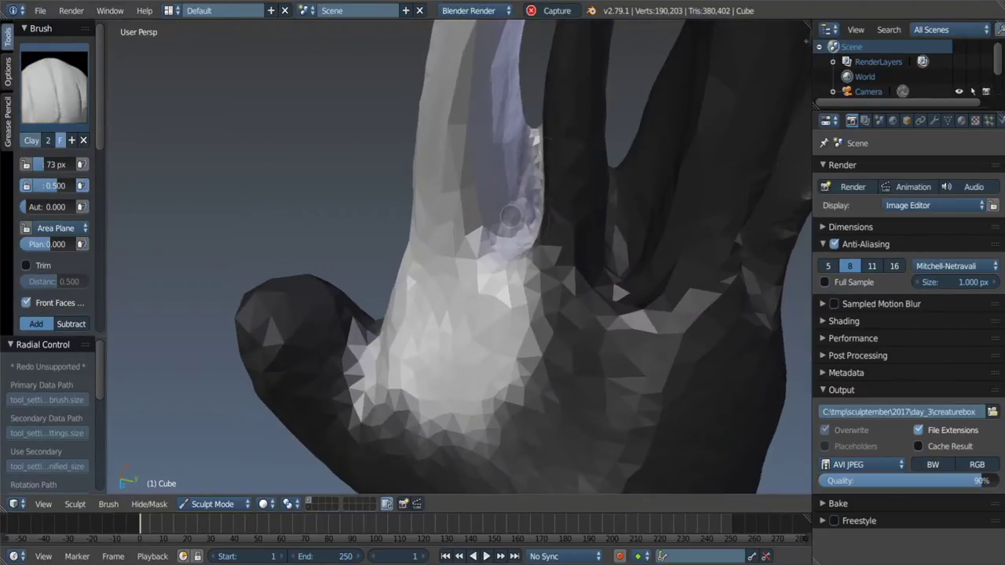
# Step: Pull the unmasked index finger longer with the Grab brush, enlarged to 150 px
pyautogui.moveTo(526, 227); pyautogui.dragTo(507, 212, button='middle')
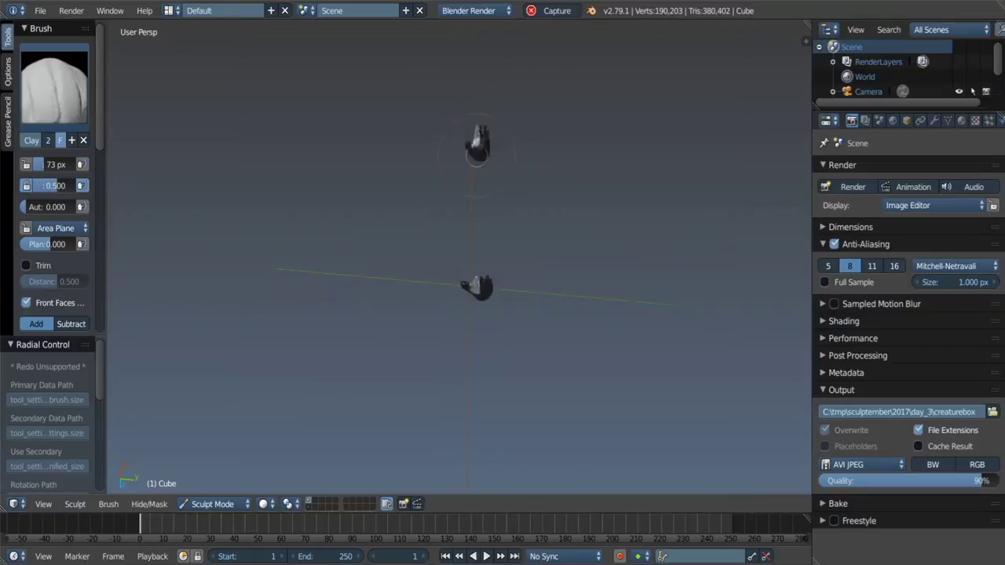
pyautogui.scroll(8, 478, 149)
pyautogui.scroll(3, 491, 199)
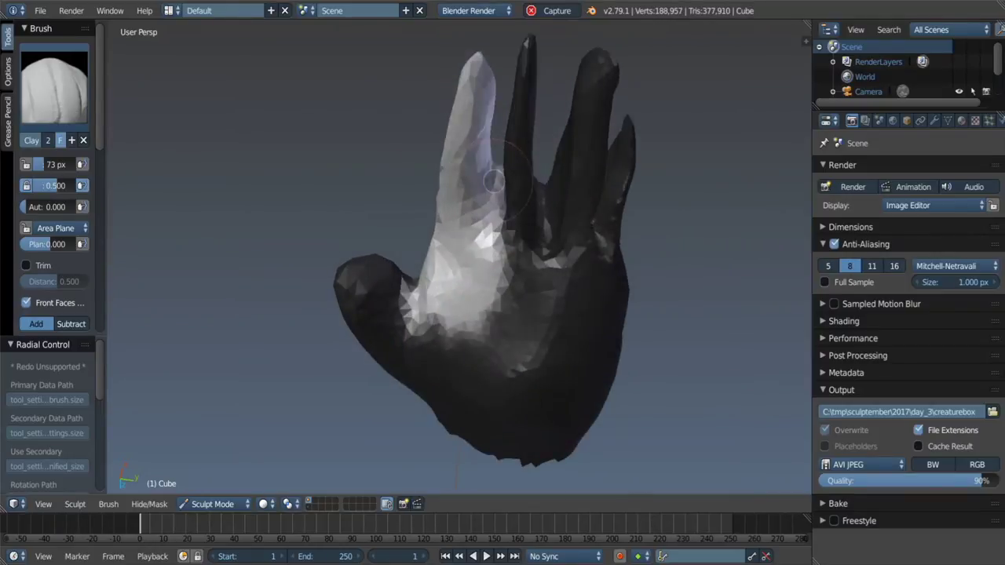
pyautogui.moveTo(491, 198); pyautogui.dragTo(479, 138, button='middle')
pyautogui.moveTo(445, 239); pyautogui.dragTo(439, 204, button='middle')
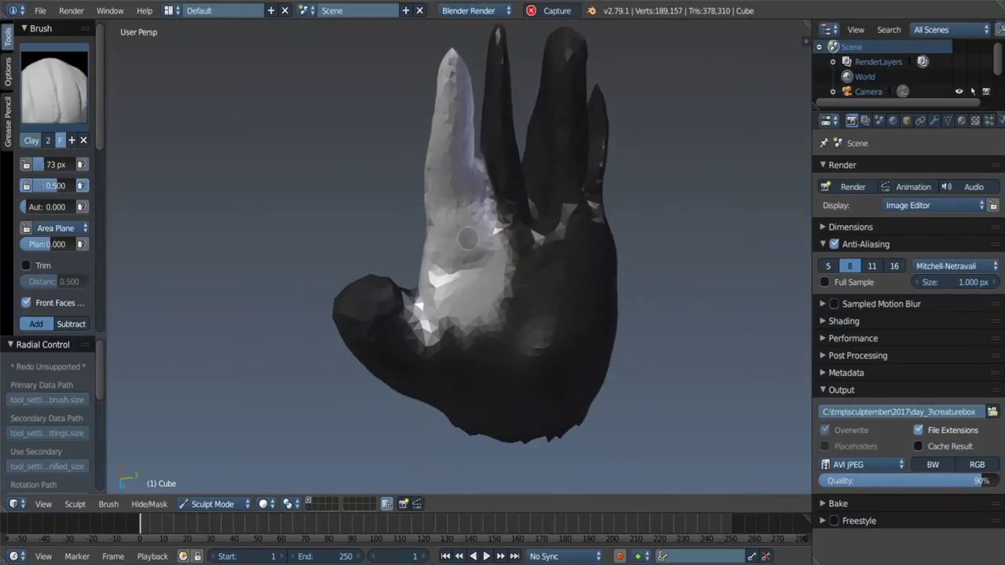
pyautogui.press('g')
pyautogui.moveTo(426, 167); pyautogui.dragTo(483, 182)
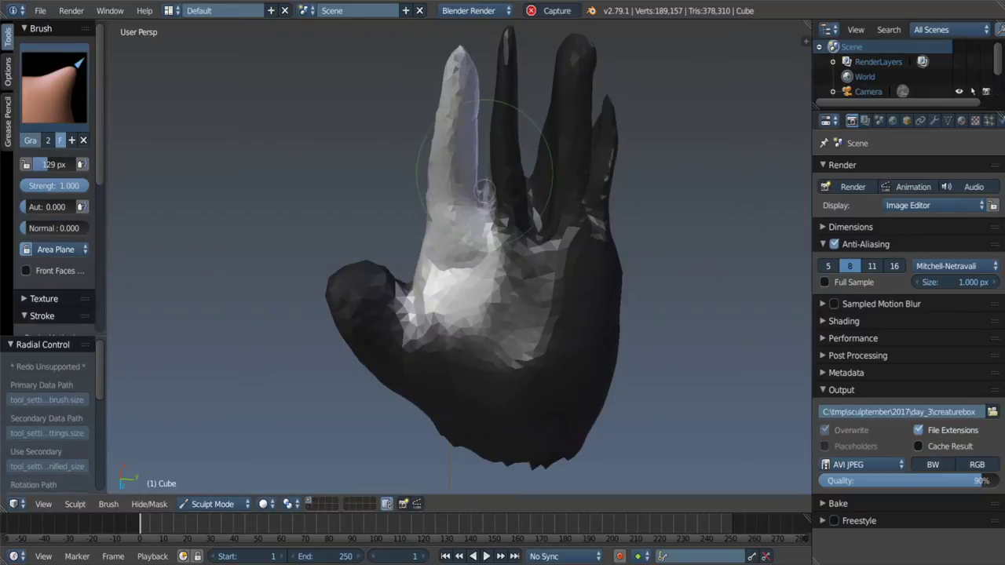
pyautogui.moveTo(484, 190); pyautogui.dragTo(463, 212, button='middle')
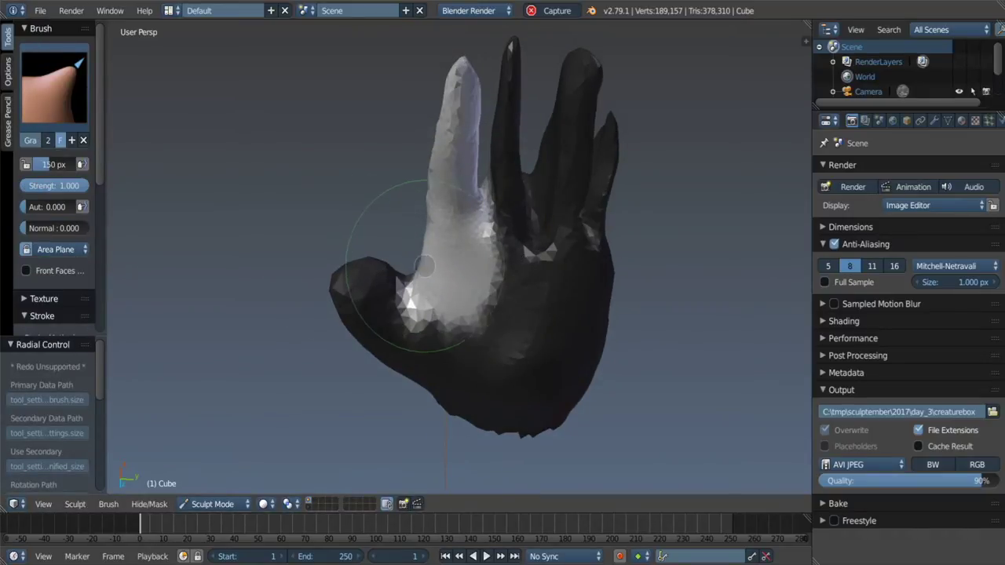
pyautogui.moveTo(424, 267); pyautogui.dragTo(444, 329, button='middle')
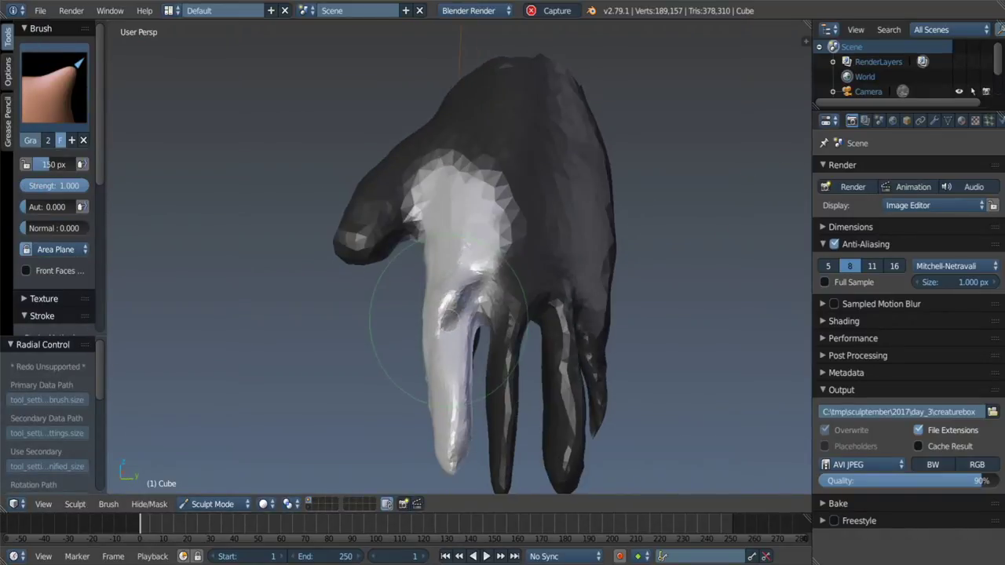
# Step: Add an 86 px clay stroke to the palm below the finger, then undo it
pyautogui.press('c')
pyautogui.press('f')
pyautogui.click(428, 325)
pyautogui.scroll(2, 451, 314)
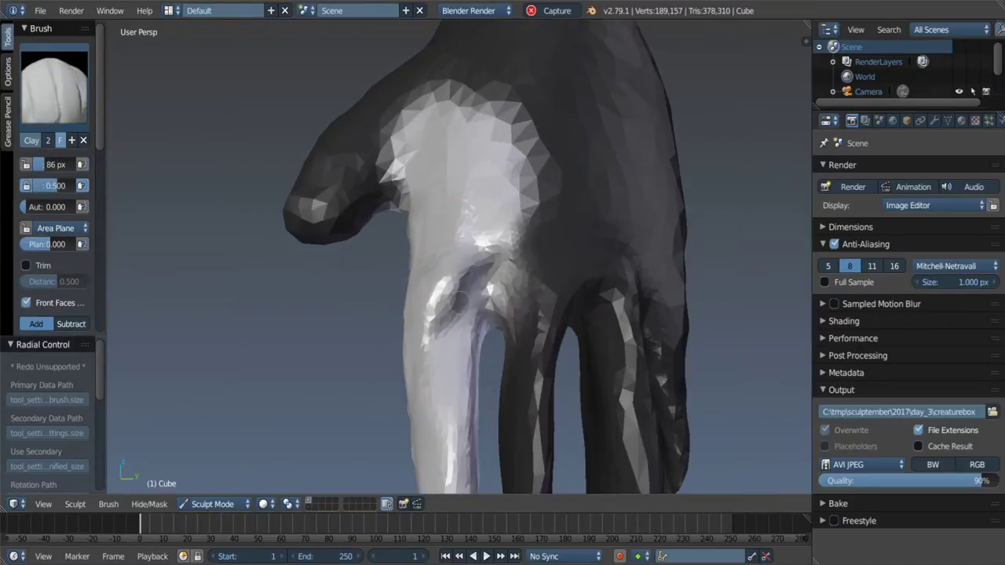
pyautogui.moveTo(455, 314); pyautogui.dragTo(469, 276)
pyautogui.hotkey('ctrl', 'z')
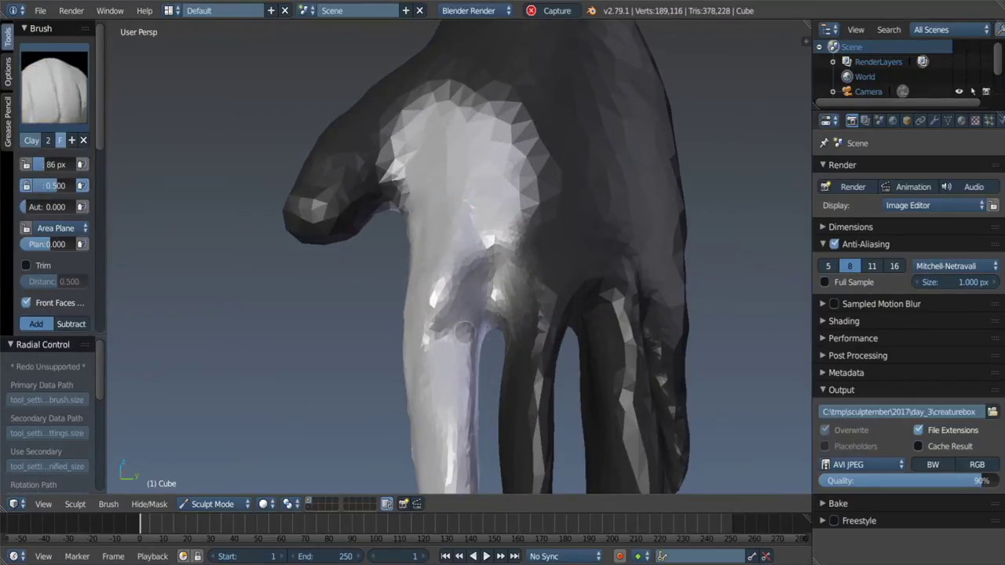
pyautogui.moveTo(486, 314)
pyautogui.mouseDown(button='middle')
pyautogui.moveTo(563, 357)
pyautogui.moveTo(534, 369)
pyautogui.moveTo(490, 416)
pyautogui.mouseUp(button='middle')
# Step: Round out the finger with several short clay strokes from different angles
pyautogui.press('g')
pyautogui.press('f')
pyautogui.click(547, 371)
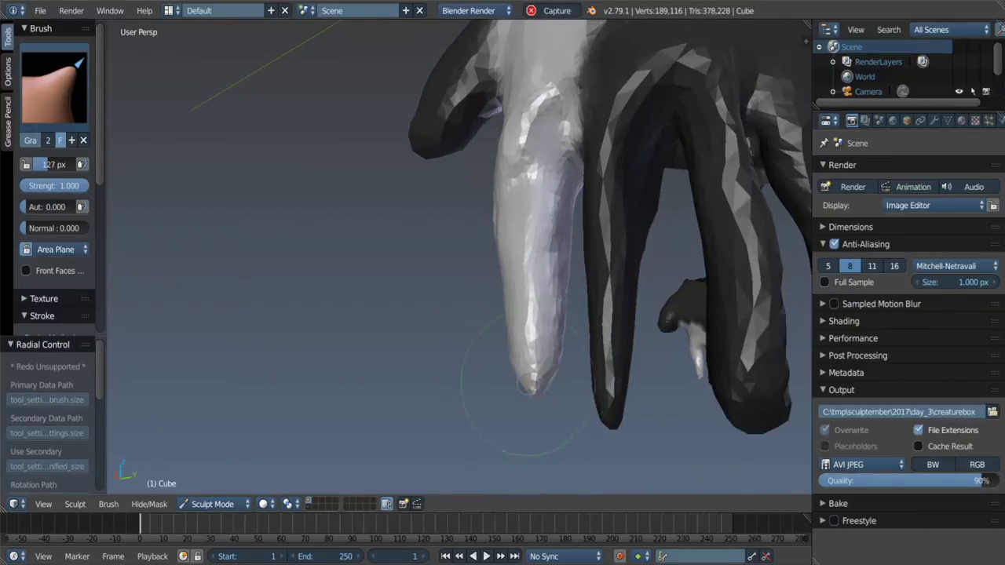
pyautogui.moveTo(534, 383)
pyautogui.mouseDown(button='middle')
pyautogui.moveTo(587, 325)
pyautogui.moveTo(539, 337)
pyautogui.mouseUp(button='middle')
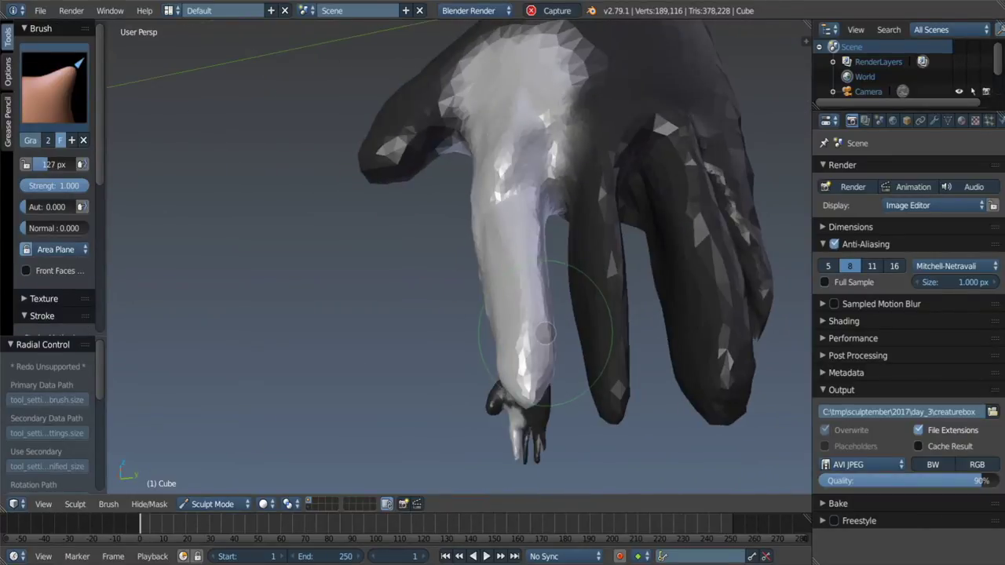
pyautogui.press('c')
pyautogui.moveTo(518, 267); pyautogui.dragTo(510, 184, button='middle')
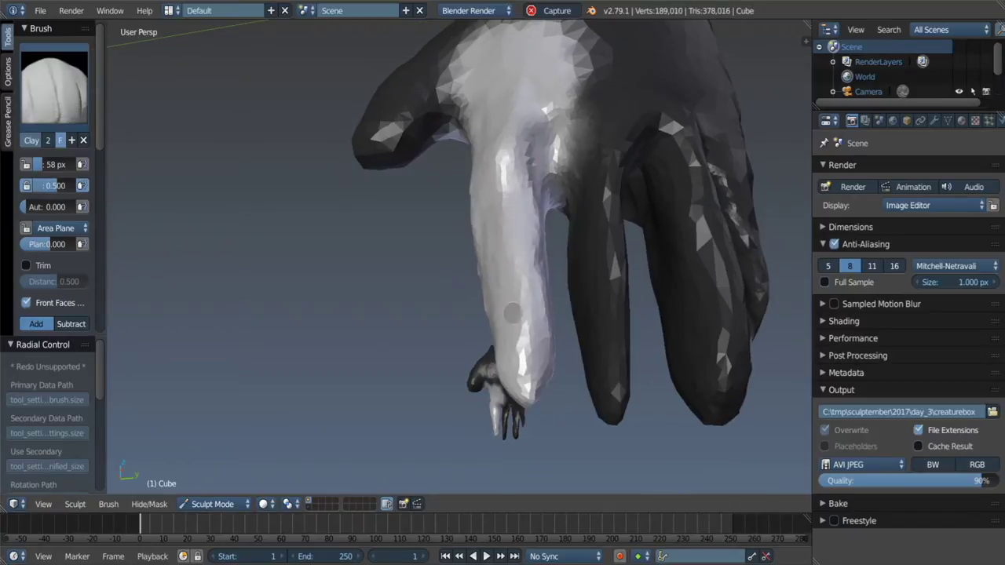
pyautogui.moveTo(512, 313); pyautogui.dragTo(534, 251, button='middle')
pyautogui.moveTo(526, 306); pyautogui.dragTo(542, 173)
pyautogui.moveTo(542, 235)
pyautogui.mouseDown(button='middle')
pyautogui.moveTo(627, 313)
pyautogui.moveTo(471, 141)
pyautogui.mouseUp(button='middle')
pyautogui.moveTo(467, 141); pyautogui.dragTo(510, 322)
pyautogui.moveTo(510, 322)
pyautogui.mouseDown(button='middle')
pyautogui.moveTo(545, 242)
pyautogui.moveTo(557, 299)
pyautogui.mouseUp(button='middle')
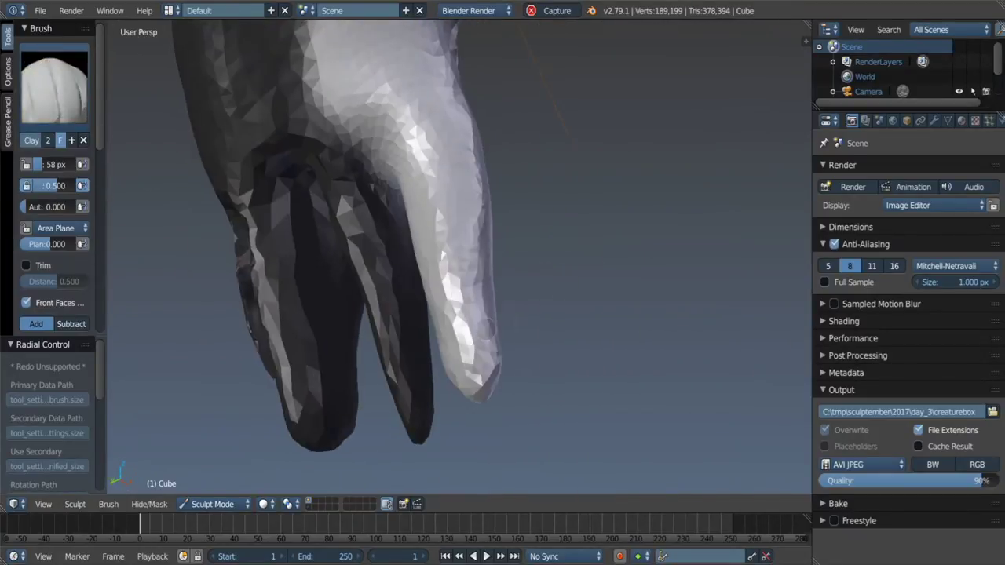
pyautogui.moveTo(485, 125); pyautogui.dragTo(480, 196)
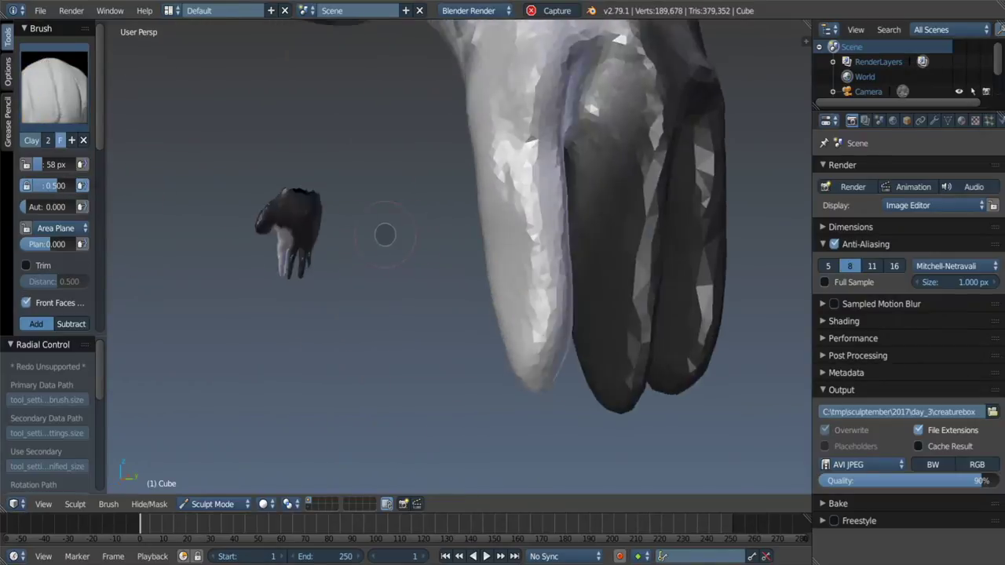
pyautogui.moveTo(480, 196); pyautogui.dragTo(505, 216, button='middle')
pyautogui.moveTo(504, 216); pyautogui.dragTo(522, 306)
pyautogui.moveTo(522, 306); pyautogui.dragTo(538, 303, button='middle')
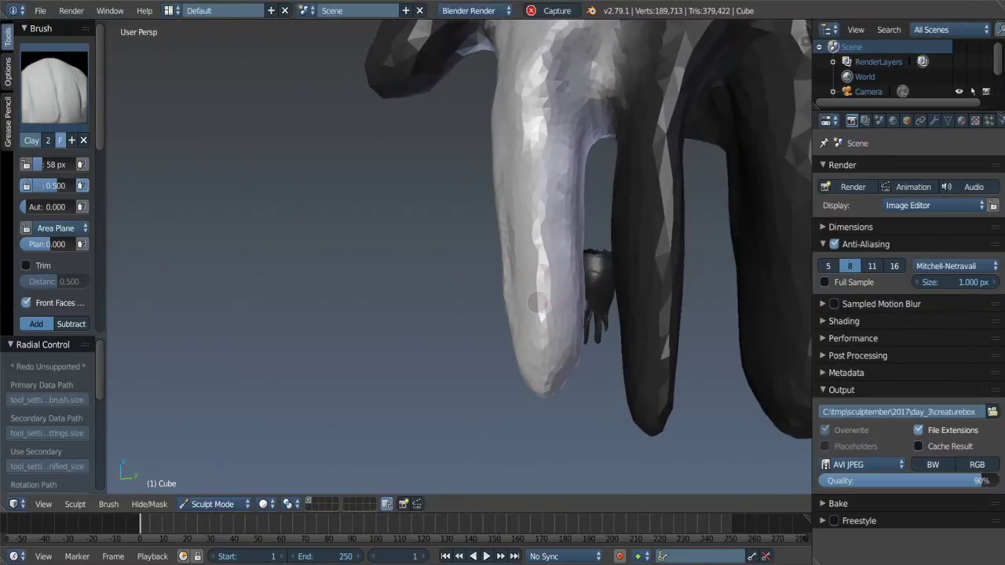
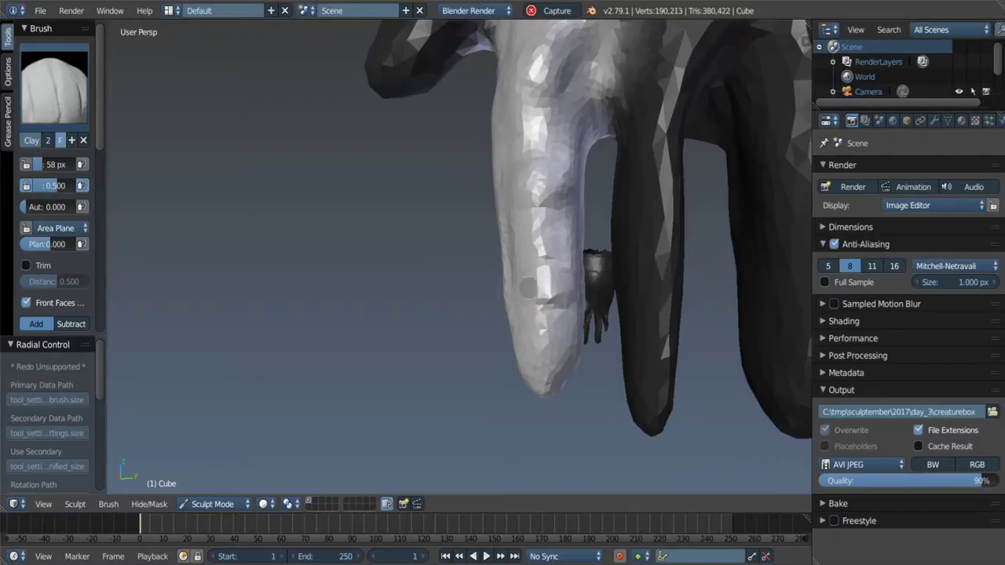
# Step: Shrink the brush radius to 90 px and turn the view so the finger points upward
pyautogui.moveTo(527, 287)
pyautogui.mouseDown(button='middle')
pyautogui.moveTo(549, 289)
pyautogui.moveTo(562, 165)
pyautogui.mouseUp(button='middle')
pyautogui.press('s')
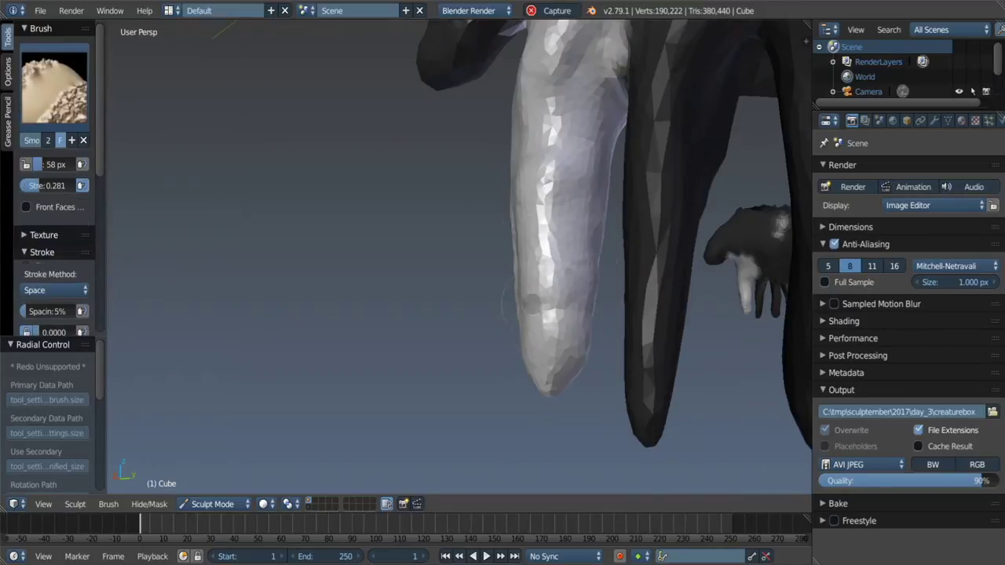
pyautogui.moveTo(530, 302); pyautogui.dragTo(585, 295, button='middle')
pyautogui.press('g')
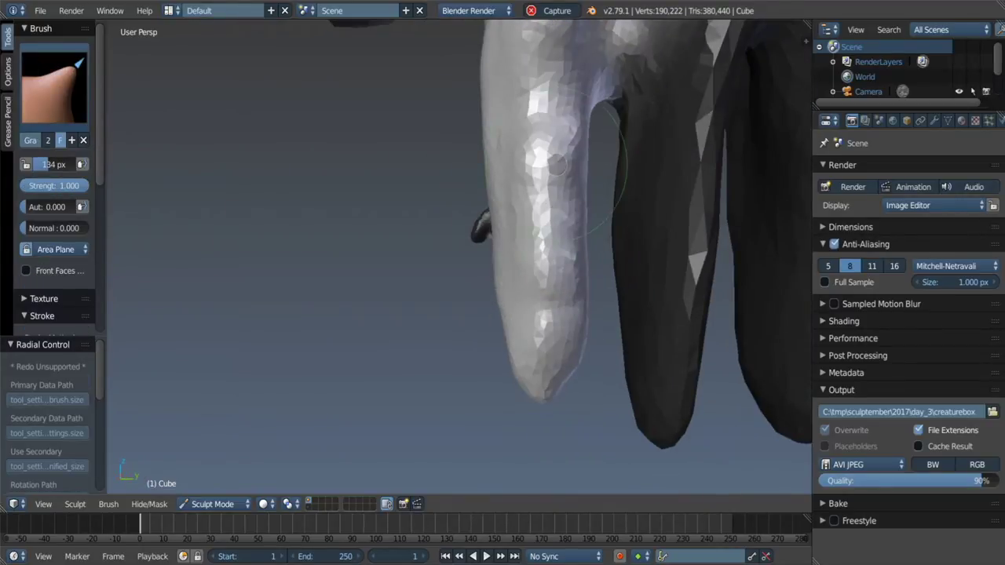
pyautogui.press('f')
pyautogui.click(564, 384)
pyautogui.moveTo(569, 389)
pyautogui.mouseDown(button='middle')
pyautogui.moveTo(513, 217)
pyautogui.moveTo(563, 227)
pyautogui.moveTo(562, 249)
pyautogui.moveTo(601, 224)
pyautogui.moveTo(545, 230)
pyautogui.mouseUp(button='middle')
# Step: Carve creases along the lighter finger with the Crease brush
pyautogui.hotkey('shift', 'c')
pyautogui.moveTo(514, 366); pyautogui.dragTo(531, 428)
pyautogui.press('s')
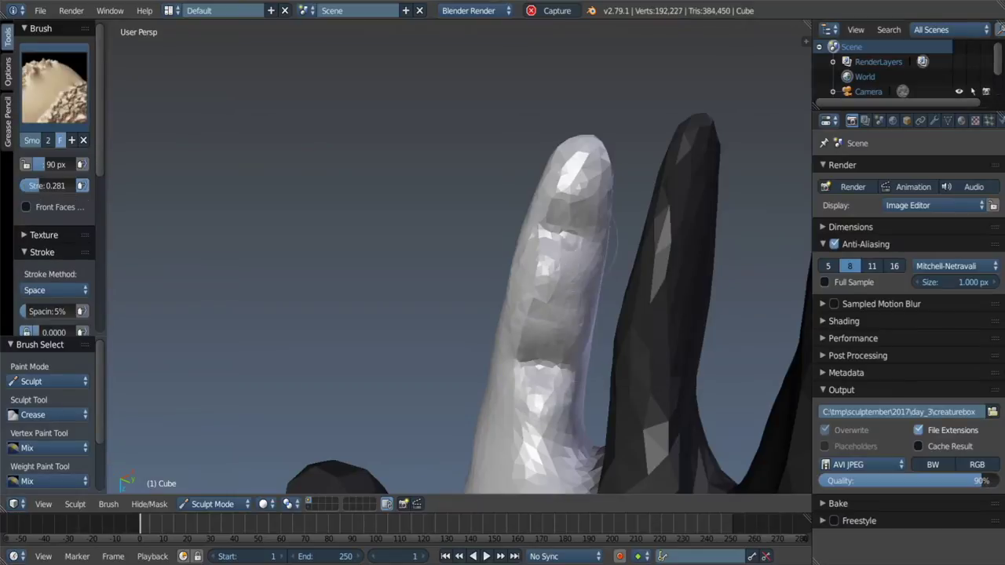
pyautogui.hotkey('shift', 'c')
pyautogui.moveTo(558, 417)
pyautogui.mouseDown(button='middle')
pyautogui.moveTo(545, 385)
pyautogui.moveTo(570, 293)
pyautogui.mouseUp(button='middle')
# Step: Build up clay at the finger base and across the hand with the Clay brush
pyautogui.press('c')
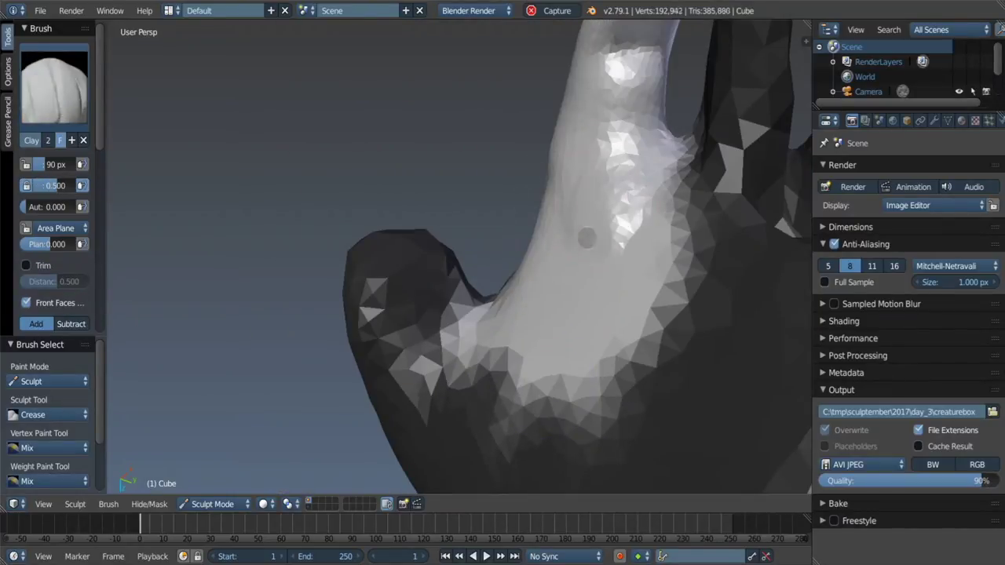
pyautogui.moveTo(587, 238); pyautogui.dragTo(573, 167, button='middle')
pyautogui.moveTo(573, 167); pyautogui.dragTo(620, 196)
pyautogui.press('s')
pyautogui.press('c')
pyautogui.scroll(-10, 581, 280)
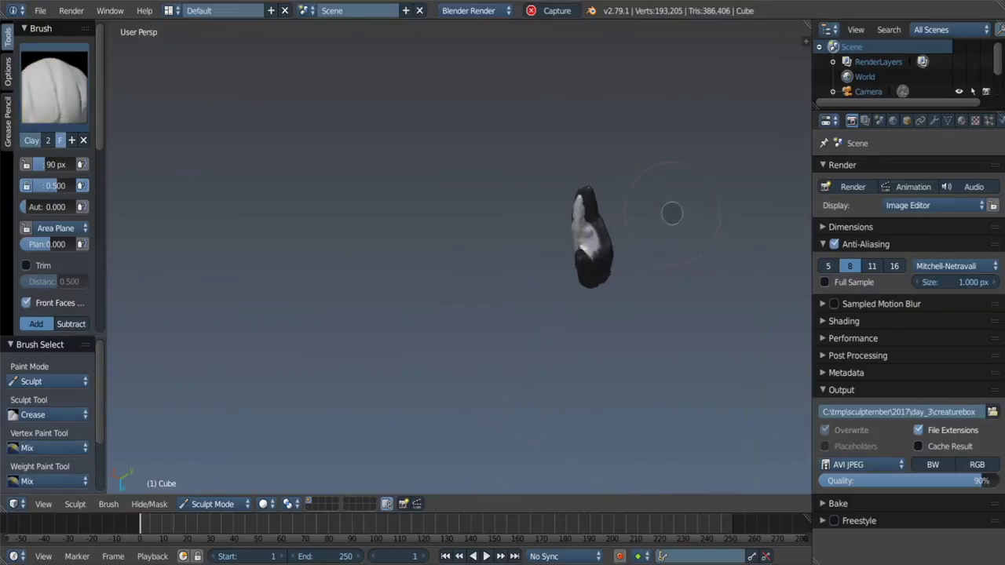
pyautogui.moveTo(672, 213); pyautogui.dragTo(598, 212, button='middle')
pyautogui.scroll(10, 598, 212)
pyautogui.scroll(-5, 585, 228)
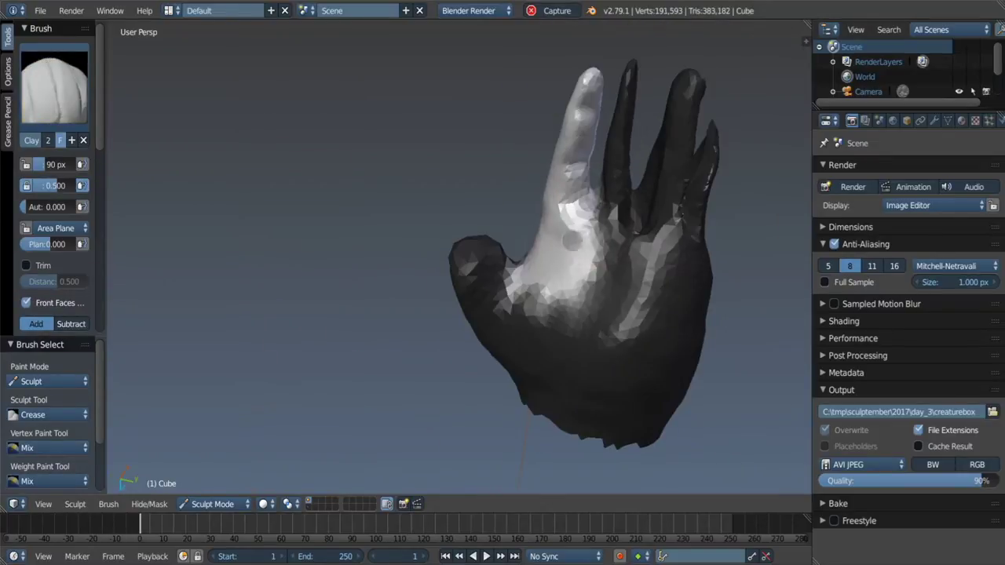
pyautogui.moveTo(585, 208); pyautogui.dragTo(575, 170)
pyautogui.scroll(5, 579, 222)
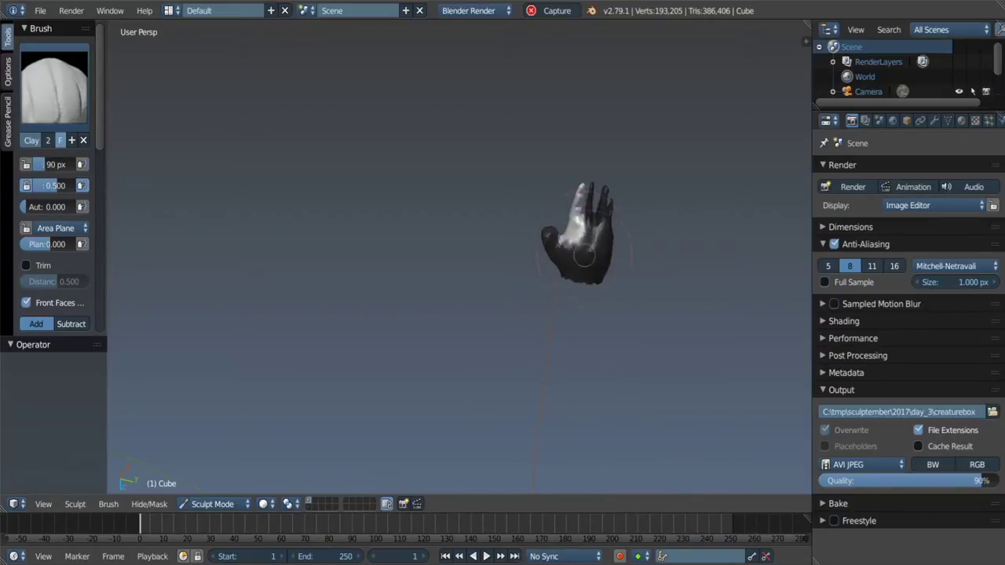
# Step: Reduce the brush radius and add a Clay stroke on the wrist
pyautogui.press('f')
pyautogui.click(554, 259)
pyautogui.click(571, 247)
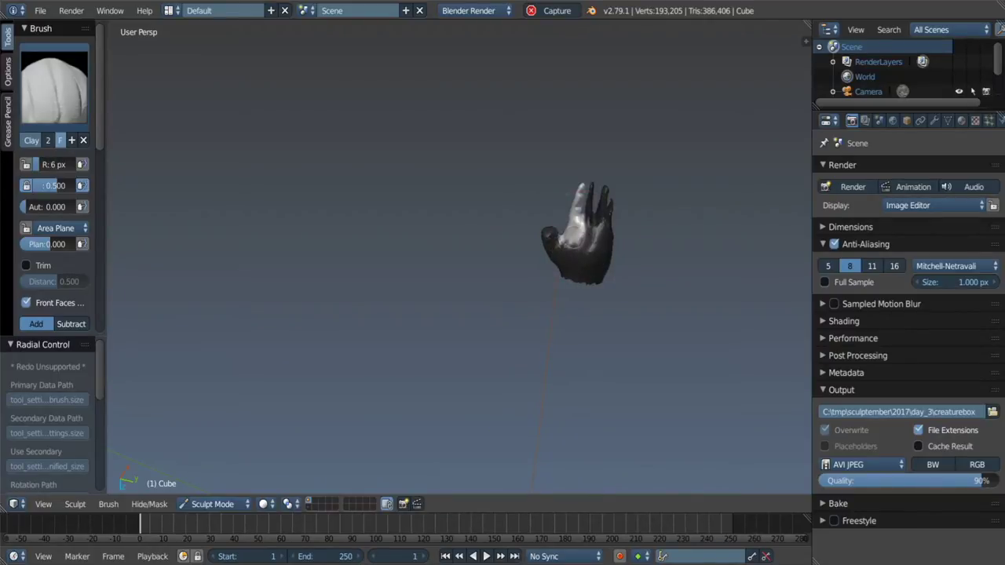
pyautogui.scroll(6, 580, 233)
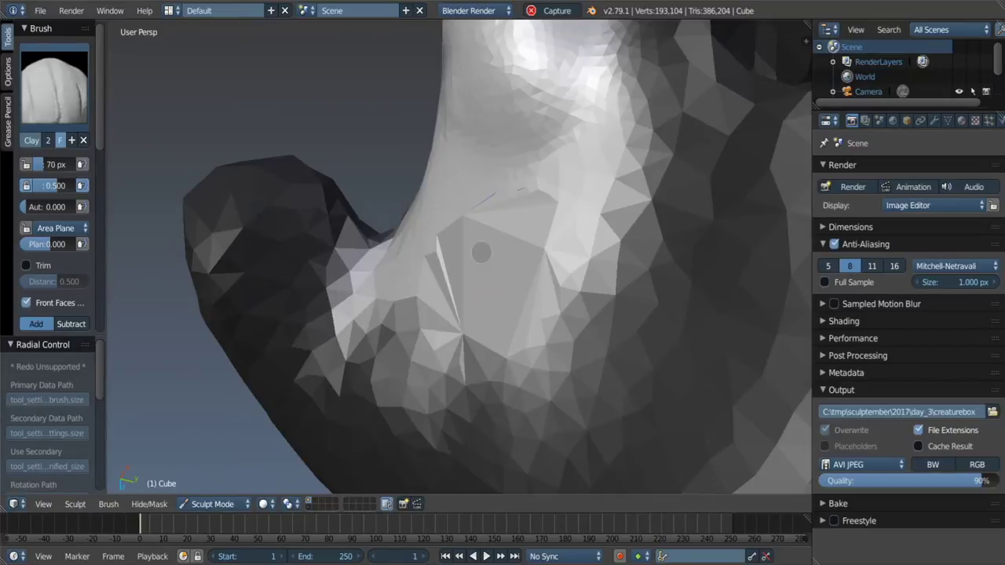
pyautogui.moveTo(478, 251); pyautogui.dragTo(471, 282)
pyautogui.press('s')
pyautogui.press('c')
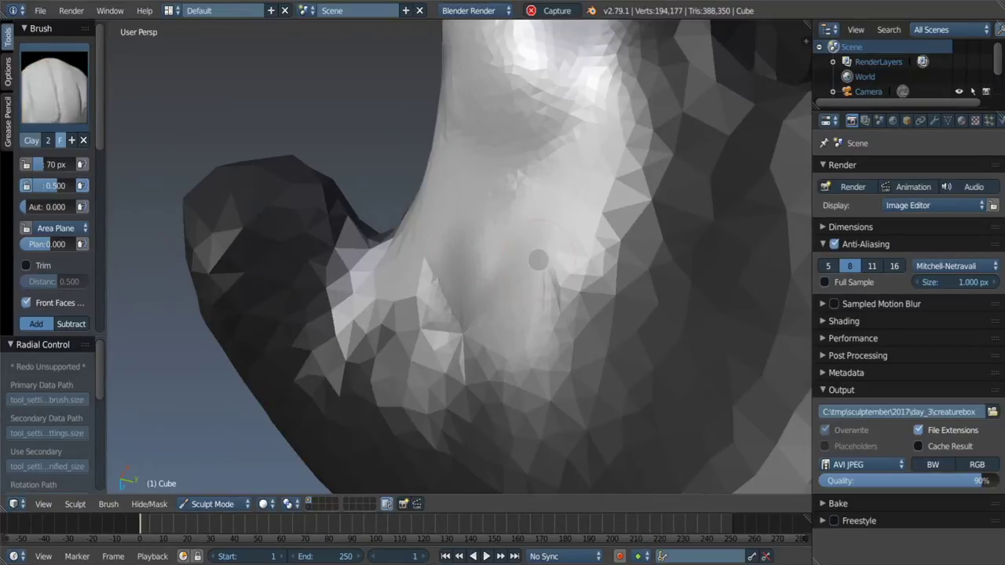
pyautogui.scroll(-8, 514, 267)
pyautogui.moveTo(549, 259); pyautogui.dragTo(596, 245, button='middle')
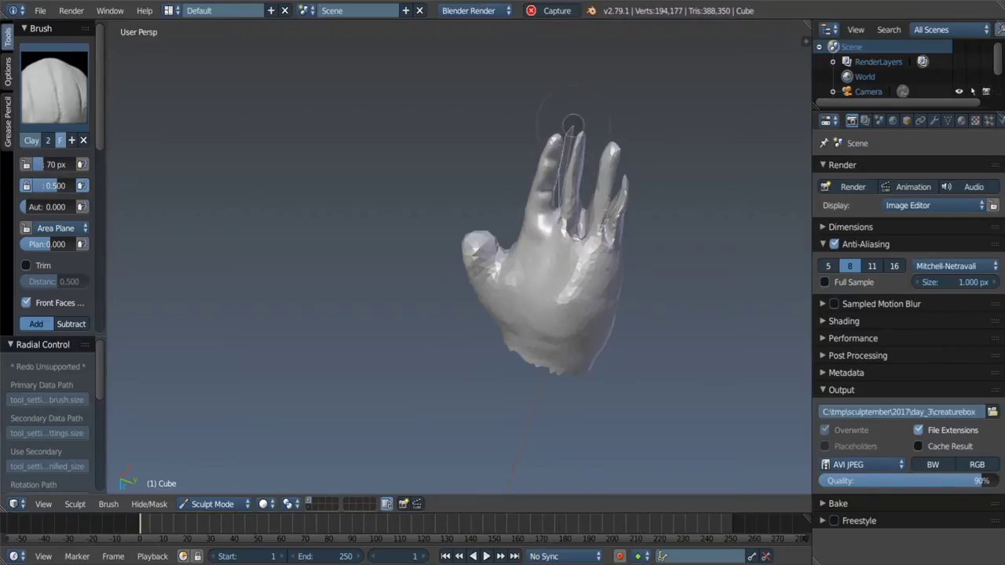
# Step: Lasso-mask just the middle finger, then invert the mask so only it stays free
pyautogui.keyDown('ctrl'); pyautogui.keyDown('shift'); pyautogui.moveTo(573, 124); pyautogui.dragTo(567, 130); pyautogui.keyUp('shift'); pyautogui.keyUp('ctrl')
pyautogui.moveTo(567, 130)
pyautogui.mouseDown(button='middle')
pyautogui.moveTo(634, 219)
pyautogui.moveTo(540, 201)
pyautogui.mouseUp(button='middle')
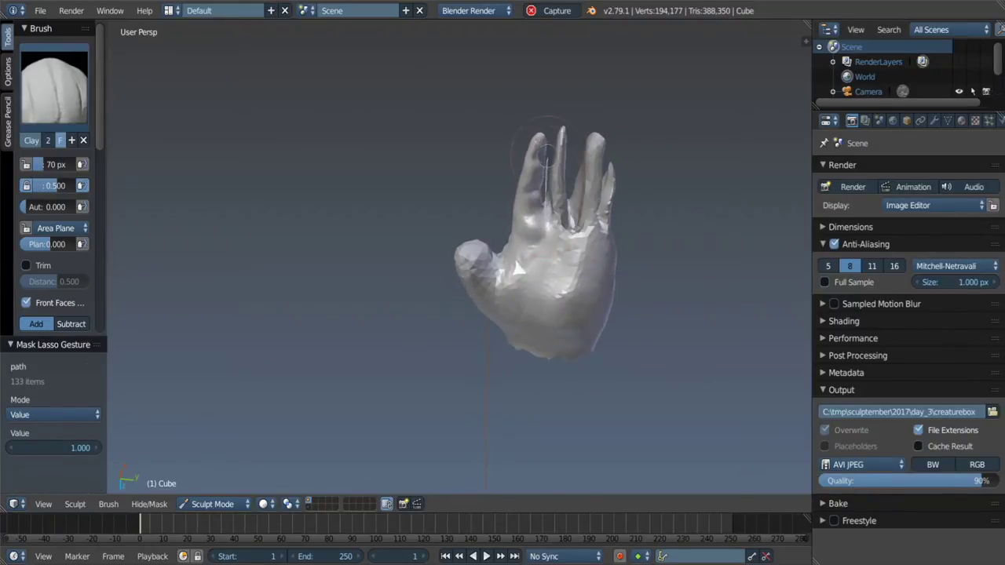
pyautogui.moveTo(569, 206); pyautogui.dragTo(549, 228, button='middle')
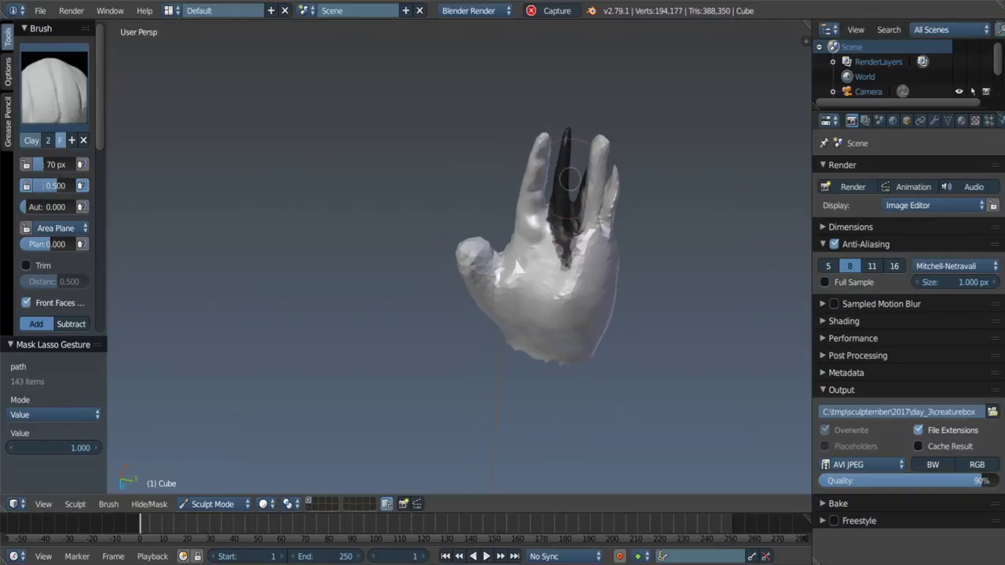
pyautogui.hotkey('alt', 'm')
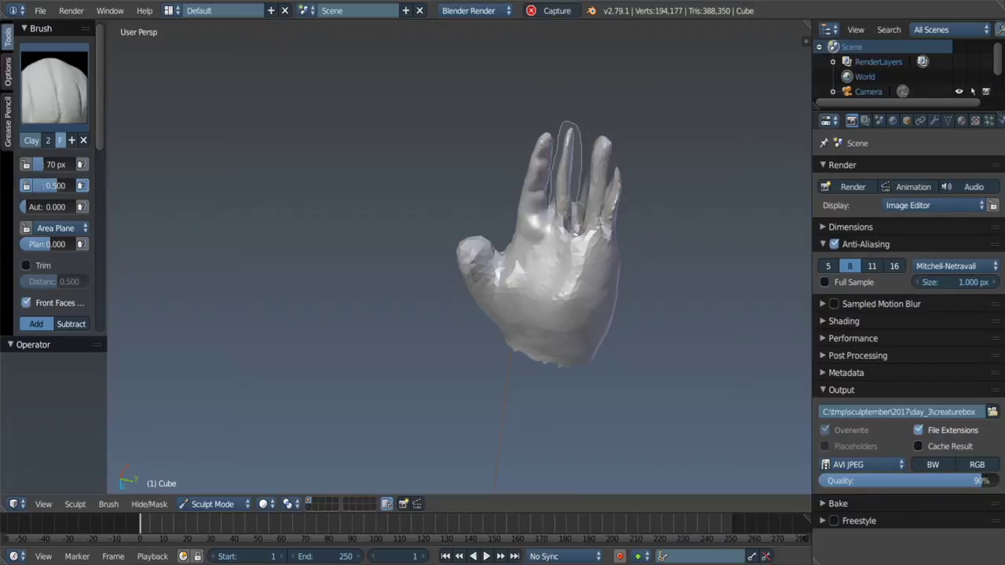
pyautogui.keyDown('ctrl'); pyautogui.keyDown('shift'); pyautogui.moveTo(579, 228); pyautogui.dragTo(559, 157); pyautogui.keyUp('shift'); pyautogui.keyUp('ctrl')
pyautogui.hotkey('ctrl', 'i')
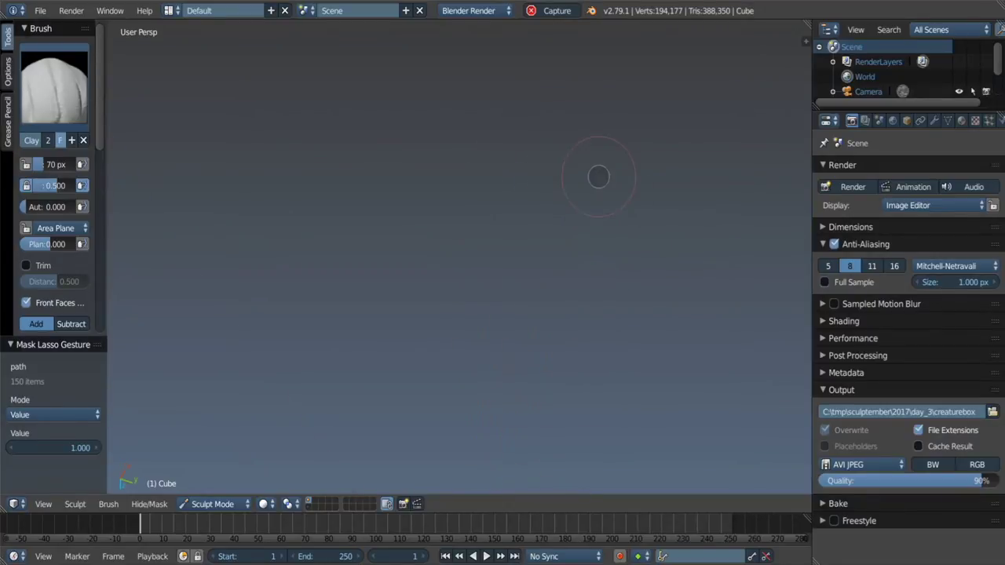
# Step: Set the Grab brush to a 138 px radius while orbiting around the hand
pyautogui.press('s')
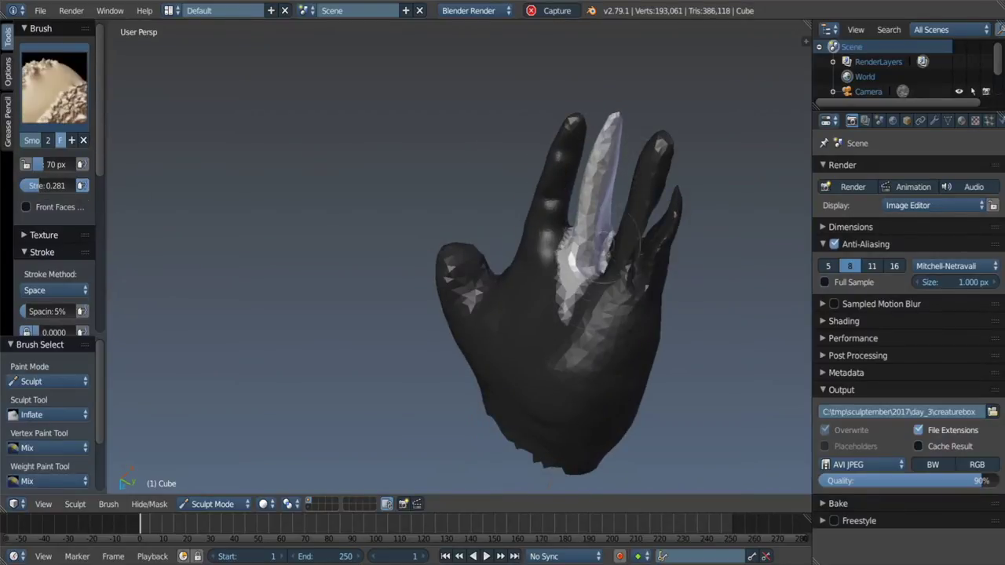
pyautogui.press('i')
pyautogui.moveTo(553, 260); pyautogui.dragTo(651, 166, button='middle')
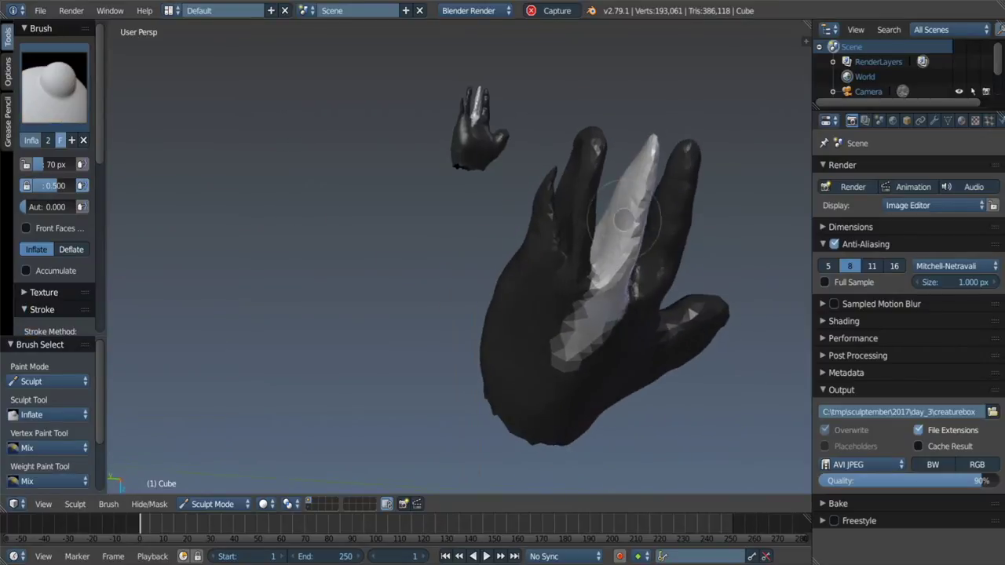
pyautogui.scroll(3, 608, 239)
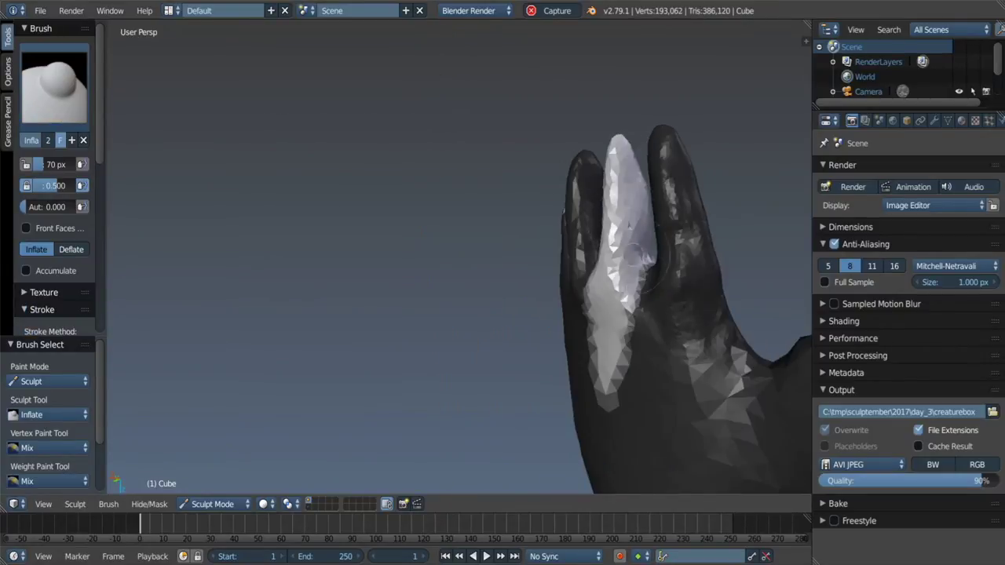
pyautogui.moveTo(645, 281); pyautogui.dragTo(664, 263, button='middle')
pyautogui.press('g')
pyautogui.press('f')
pyautogui.click(669, 255)
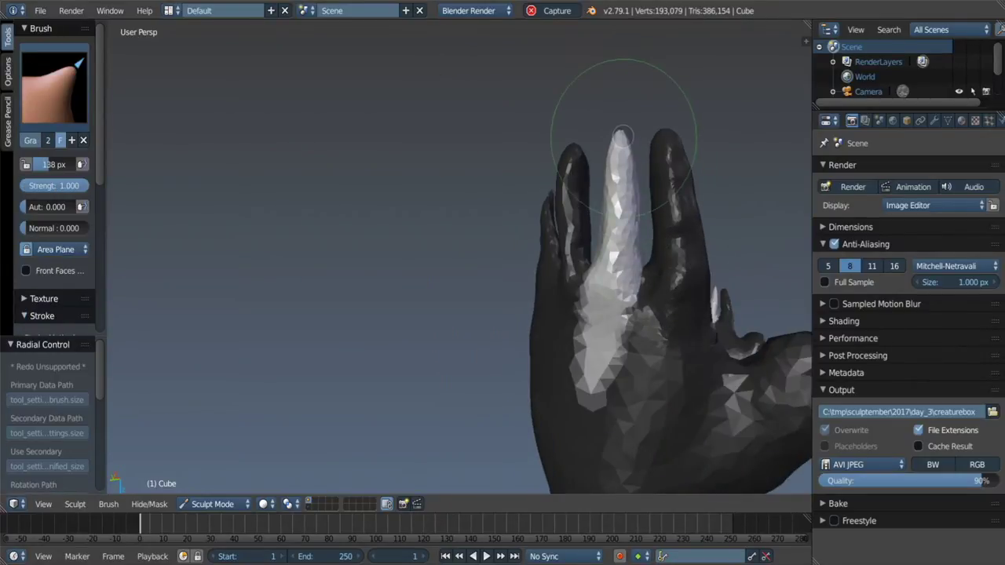
pyautogui.moveTo(642, 203)
pyautogui.mouseDown(button='middle')
pyautogui.moveTo(560, 161)
pyautogui.moveTo(560, 191)
pyautogui.moveTo(606, 212)
pyautogui.mouseUp(button='middle')
pyautogui.scroll(3, 606, 212)
# Step: Add a Clay stroke along the middle fingertip and shrink the brush to 88 px
pyautogui.press('c')
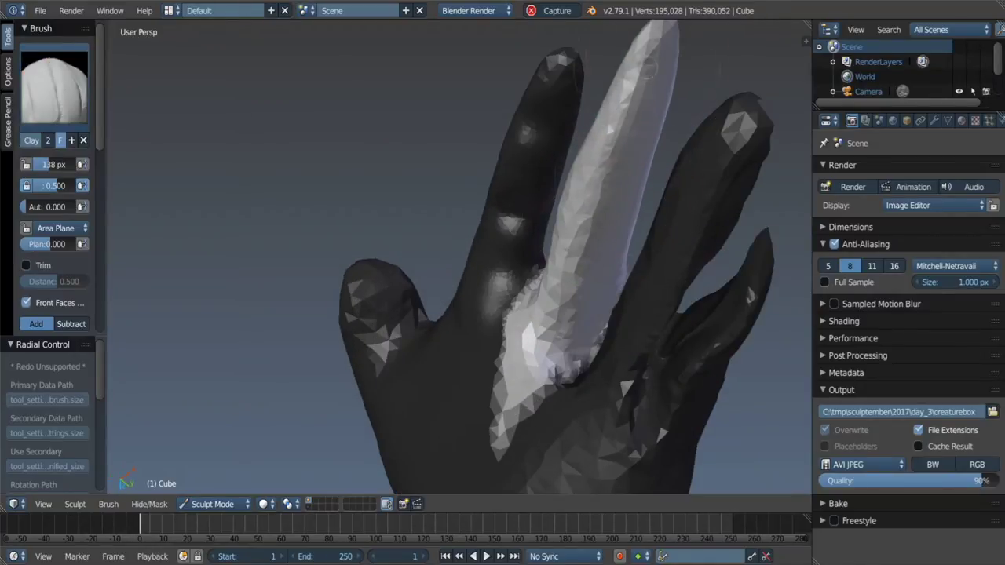
pyautogui.moveTo(648, 67); pyautogui.dragTo(648, 95)
pyautogui.moveTo(649, 94); pyautogui.dragTo(604, 31, button='middle')
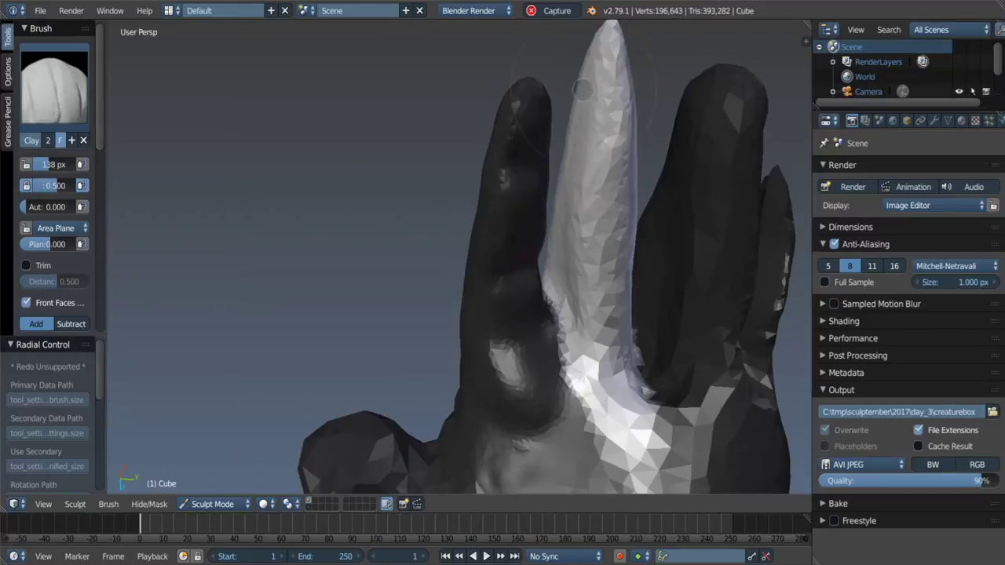
pyautogui.press('f')
pyautogui.click(570, 138)
# Step: Pull the middle fingertip up slightly with the Grab brush
pyautogui.moveTo(559, 288); pyautogui.dragTo(559, 277, button='middle')
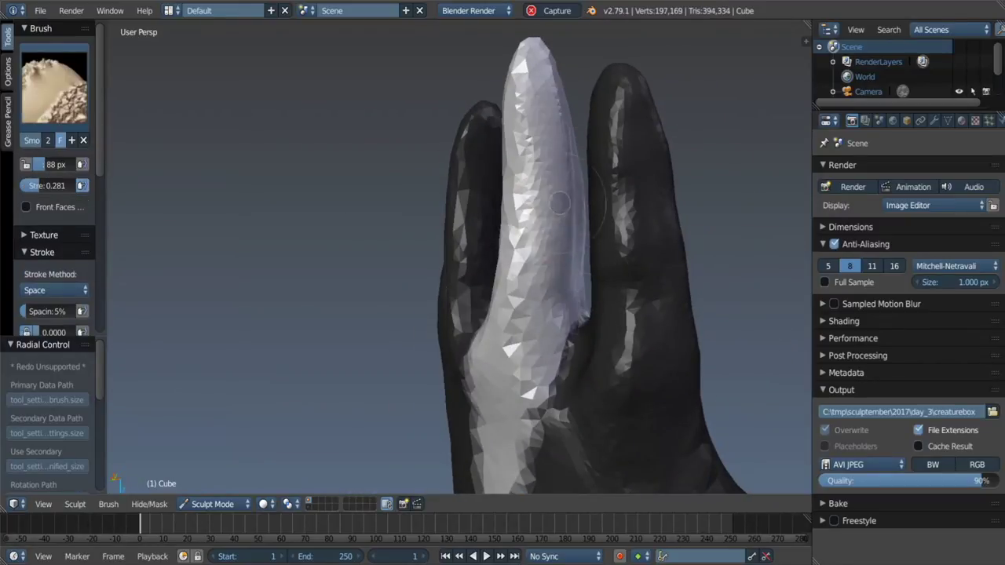
pyautogui.moveTo(553, 157); pyautogui.dragTo(514, 240, button='middle')
pyautogui.press('g')
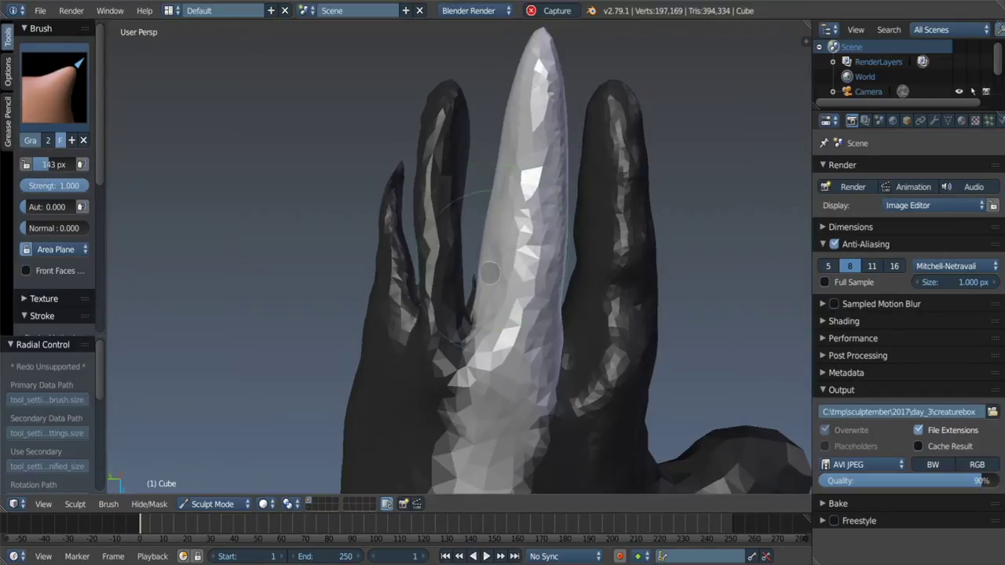
pyautogui.moveTo(503, 127); pyautogui.dragTo(512, 100)
pyautogui.moveTo(512, 100); pyautogui.dragTo(500, 177, button='middle')
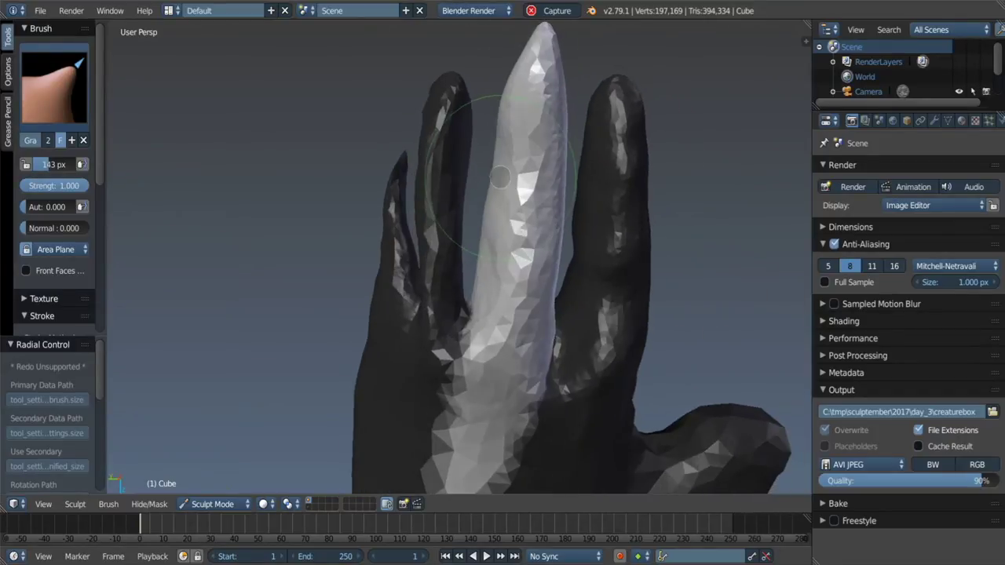
pyautogui.scroll(-5, 478, 296)
# Step: Orbit and zoom around the hand to check the finger's height from several angles
pyautogui.moveTo(527, 112); pyautogui.dragTo(448, 291, button='middle')
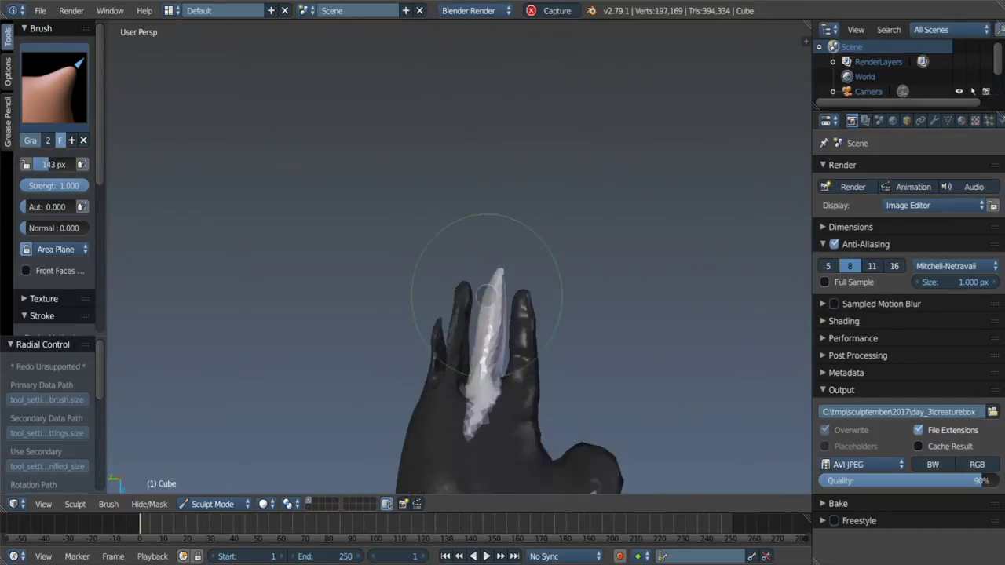
pyautogui.scroll(3, 484, 292)
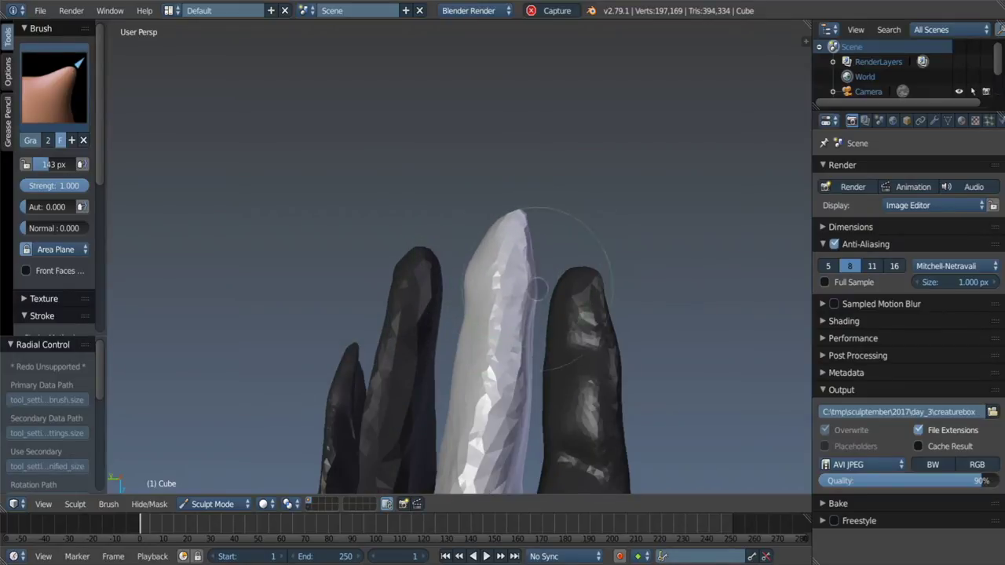
pyautogui.moveTo(510, 407)
pyautogui.mouseDown(button='middle')
pyautogui.moveTo(495, 303)
pyautogui.moveTo(471, 334)
pyautogui.moveTo(470, 301)
pyautogui.mouseUp(button='middle')
pyautogui.moveTo(519, 243)
pyautogui.mouseDown(button='middle')
pyautogui.moveTo(495, 284)
pyautogui.moveTo(475, 291)
pyautogui.moveTo(495, 302)
pyautogui.mouseUp(button='middle')
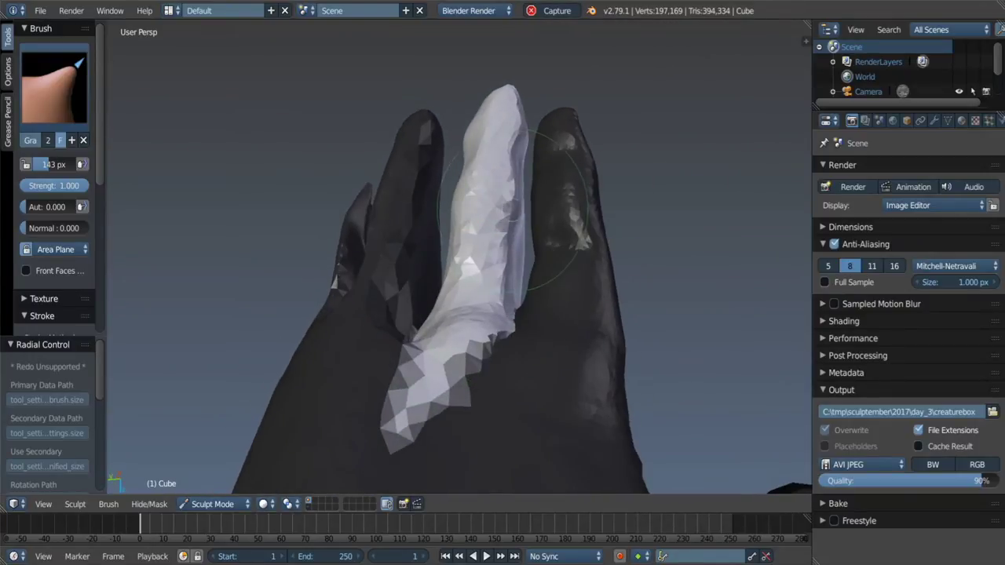
pyautogui.moveTo(512, 204)
pyautogui.mouseDown(button='middle')
pyautogui.moveTo(504, 89)
pyautogui.moveTo(514, 100)
pyautogui.mouseUp(button='middle')
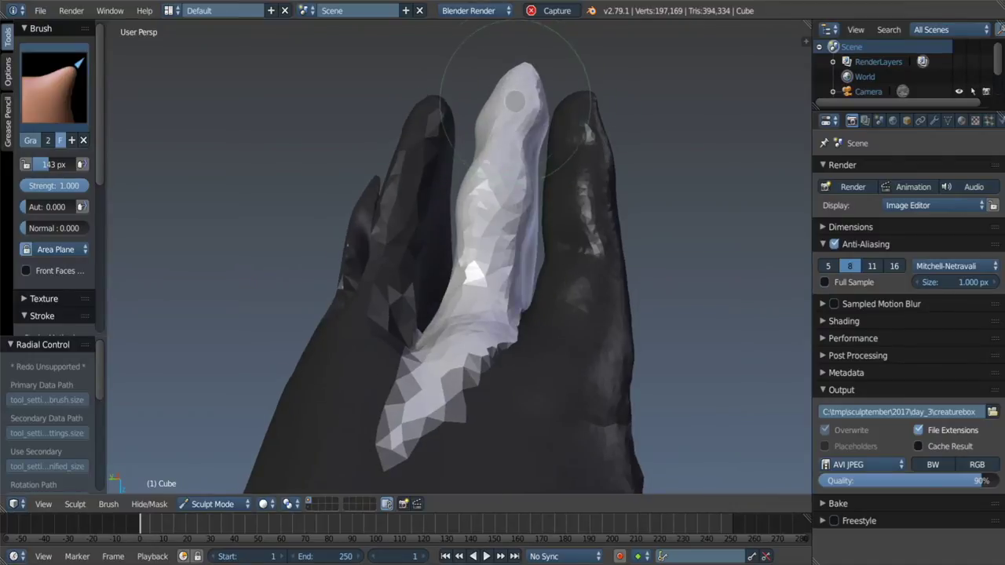
pyautogui.scroll(-5, 492, 89)
pyautogui.moveTo(398, 184); pyautogui.dragTo(460, 157, button='middle')
pyautogui.scroll(5, 460, 157)
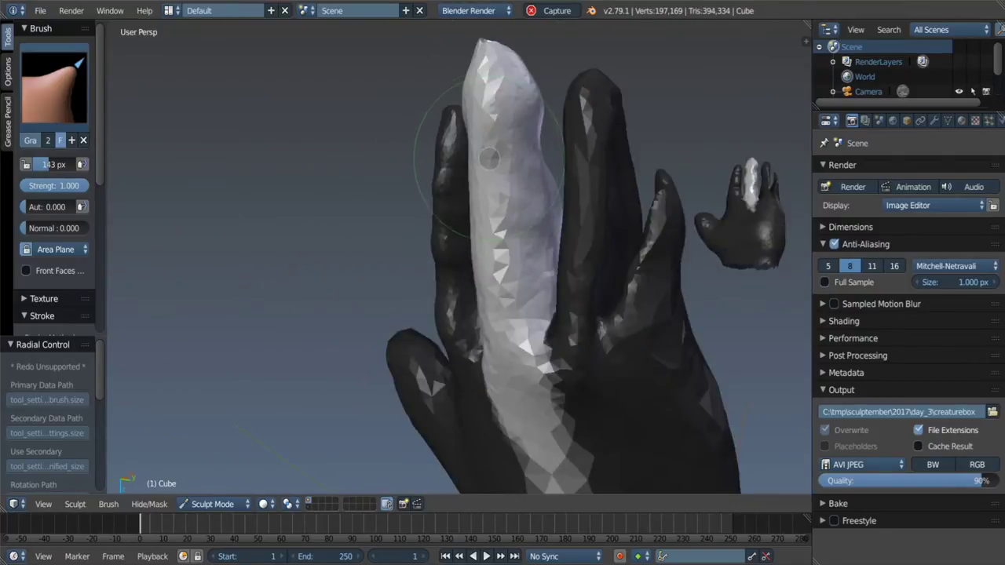
pyautogui.moveTo(481, 269)
pyautogui.mouseDown(button='middle')
pyautogui.moveTo(451, 118)
pyautogui.moveTo(488, 96)
pyautogui.moveTo(528, 265)
pyautogui.moveTo(426, 348)
pyautogui.mouseUp(button='middle')
pyautogui.scroll(-2, 448, 90)
pyautogui.scroll(2, 503, 157)
# Step: Enlarge the Grab brush radius to 203 px and view the hand from below
pyautogui.press('g')
pyautogui.press('f')
pyautogui.click(468, 339)
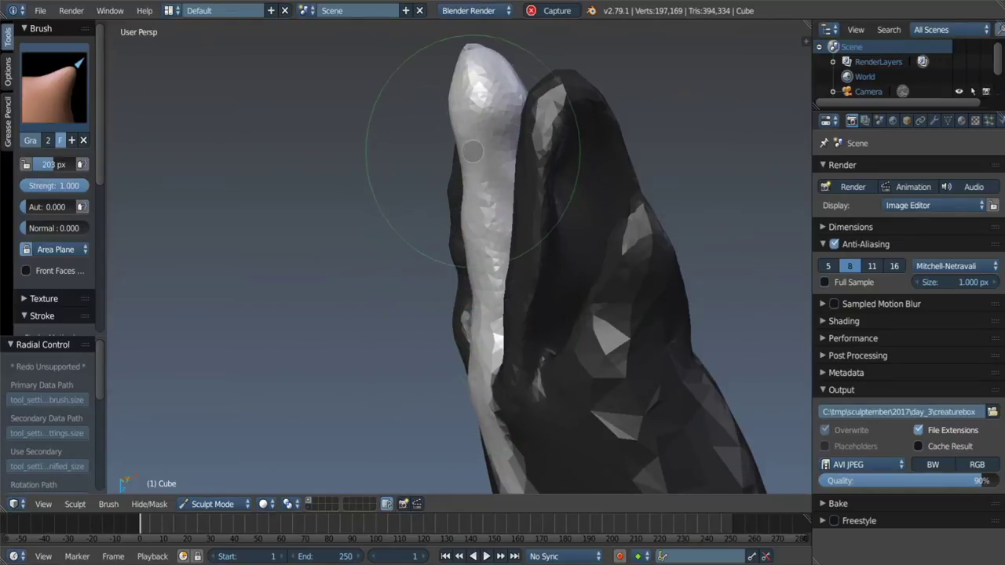
pyautogui.moveTo(474, 375)
pyautogui.mouseDown(button='middle')
pyautogui.moveTo(560, 191)
pyautogui.moveTo(502, 359)
pyautogui.moveTo(534, 283)
pyautogui.moveTo(683, 134)
pyautogui.moveTo(696, 269)
pyautogui.moveTo(635, 284)
pyautogui.moveTo(389, 288)
pyautogui.moveTo(403, 293)
pyautogui.moveTo(404, 262)
pyautogui.moveTo(380, 231)
pyautogui.moveTo(426, 291)
pyautogui.moveTo(415, 206)
pyautogui.moveTo(572, 247)
pyautogui.moveTo(369, 246)
pyautogui.moveTo(334, 187)
pyautogui.moveTo(336, 202)
pyautogui.mouseUp(button='middle')
pyautogui.scroll(-5, 404, 294)
pyautogui.scroll(4, 380, 232)
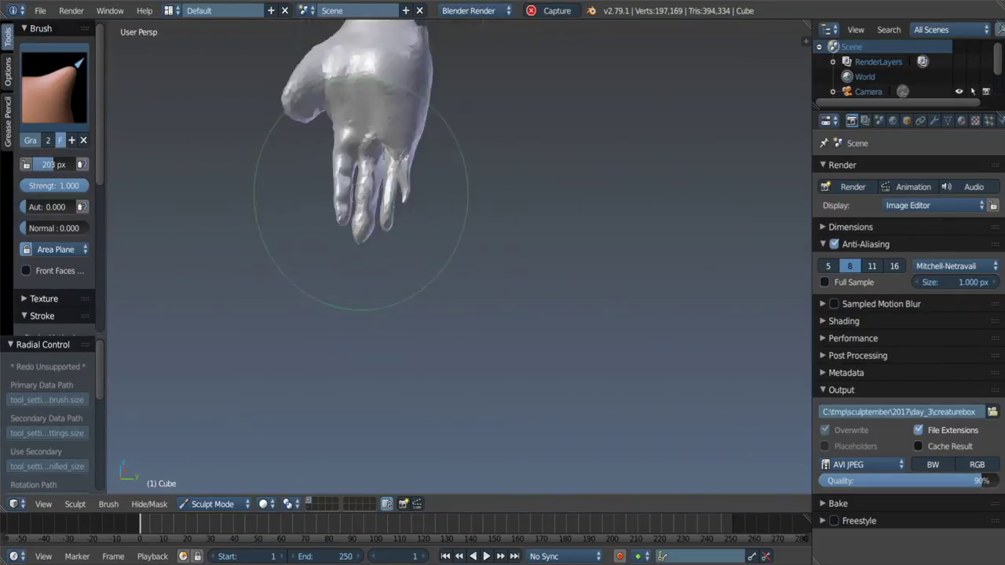
# Step: Shrink the brush to 98 px, then the Clay brush to 76 px, framing the palm and fingers
pyautogui.scroll(4, 336, 201)
pyautogui.scroll(2, 381, 236)
pyautogui.press('f')
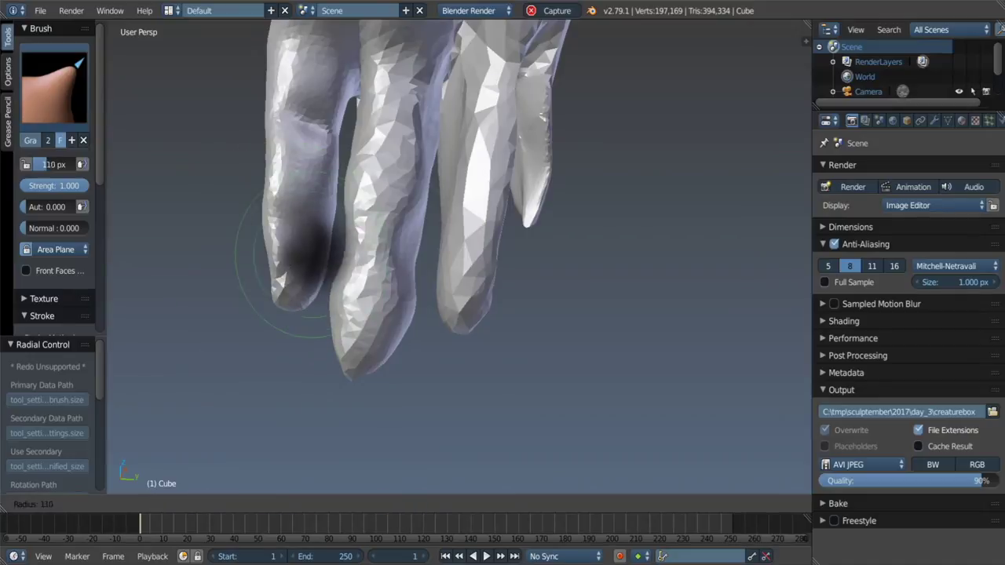
pyautogui.click(392, 242)
pyautogui.moveTo(412, 234); pyautogui.dragTo(392, 251, button='middle')
pyautogui.scroll(2, 392, 251)
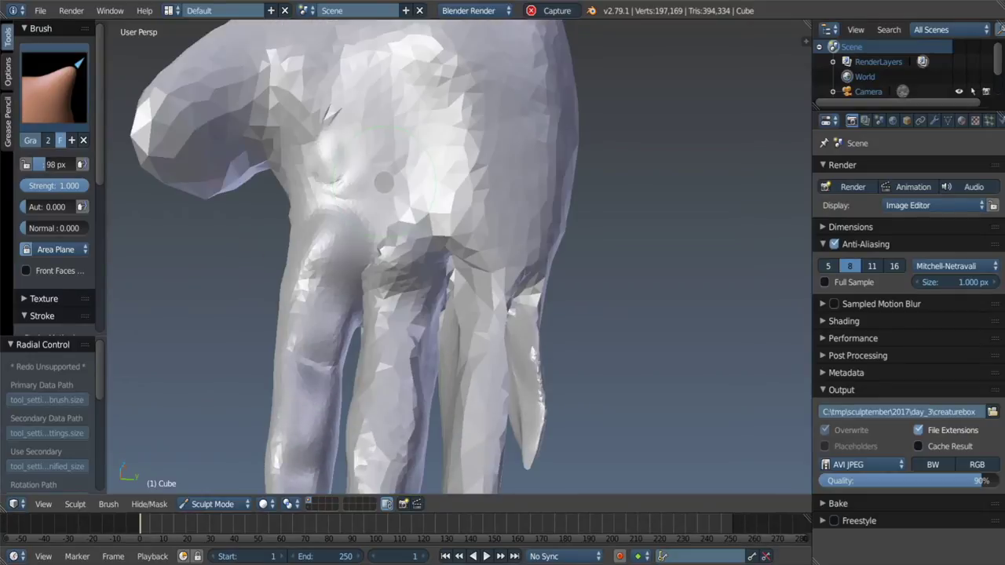
pyautogui.press('s')
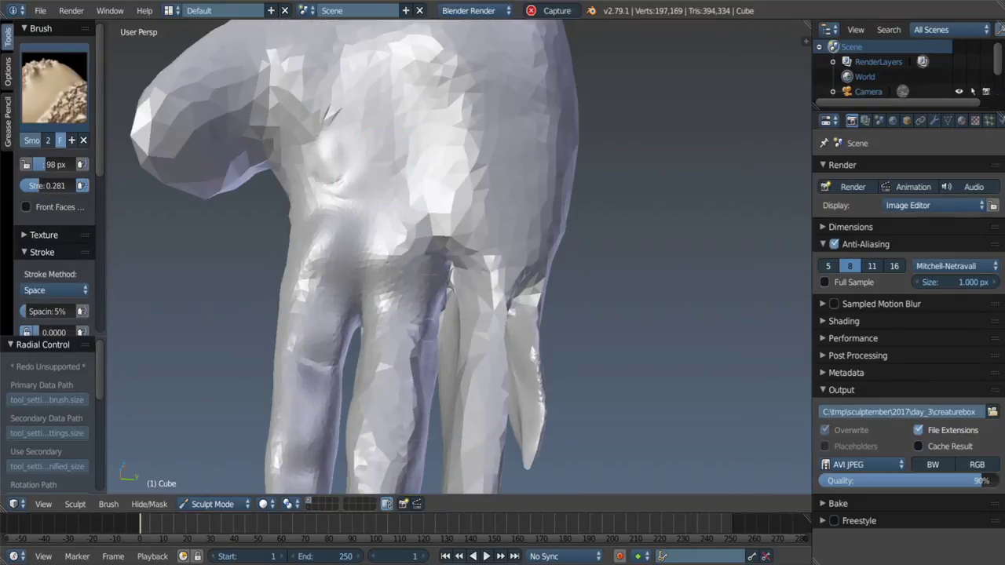
pyautogui.press('c')
pyautogui.press('f')
pyautogui.click(385, 239)
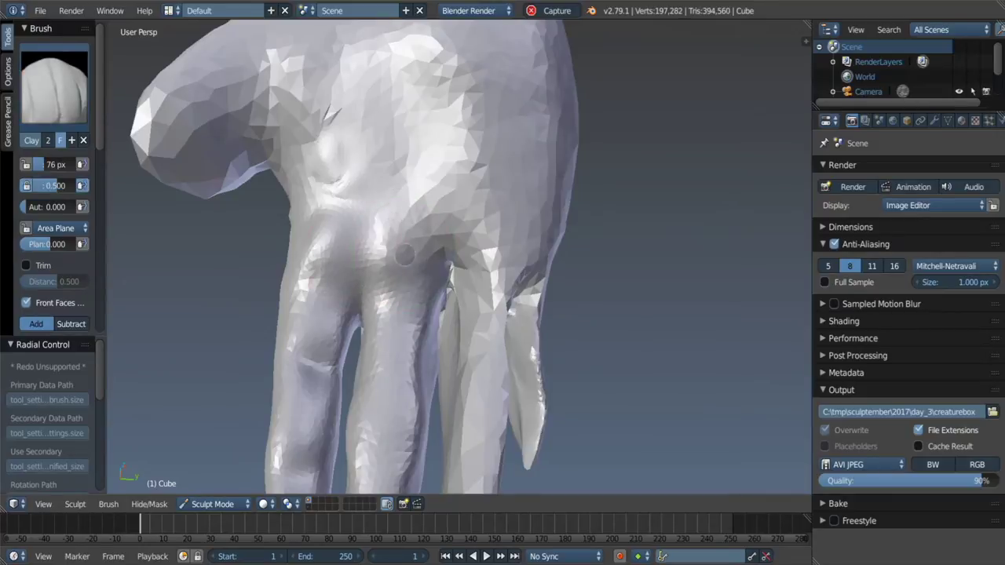
pyautogui.moveTo(384, 239); pyautogui.dragTo(384, 271, button='middle')
pyautogui.scroll(-3, 383, 255)
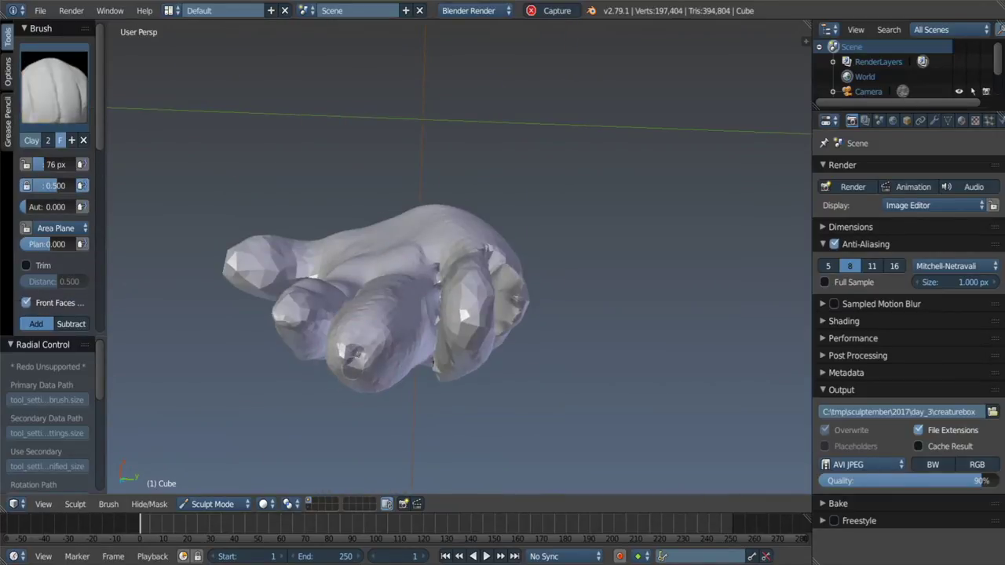
pyautogui.scroll(3, 381, 393)
pyautogui.moveTo(378, 326)
pyautogui.mouseDown(button='middle')
pyautogui.moveTo(380, 393)
pyautogui.moveTo(388, 330)
pyautogui.mouseUp(button='middle')
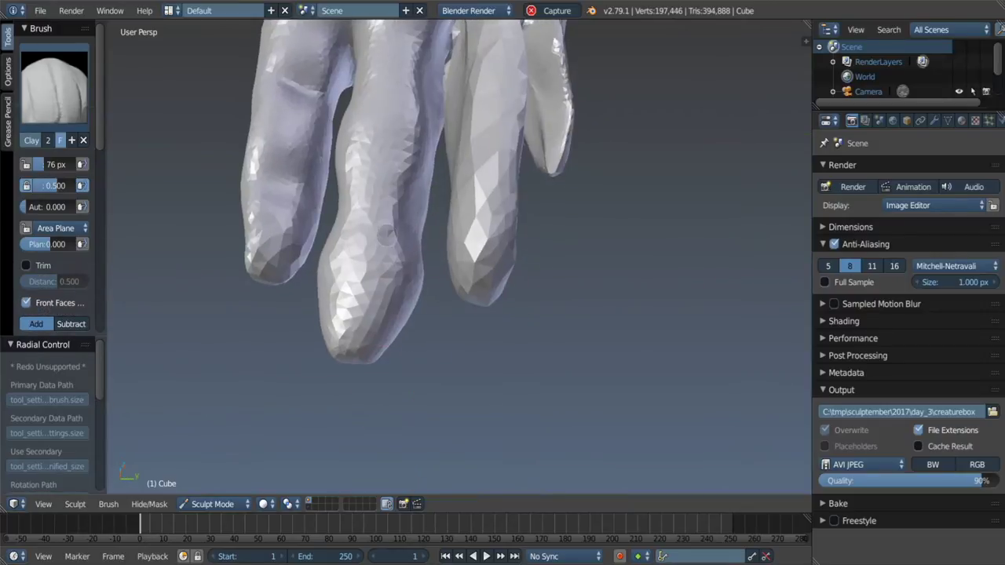
# Step: Carve a small crease into a finger and set the Grab brush to 94 px
pyautogui.hotkey('shift', 'c')
pyautogui.moveTo(389, 211); pyautogui.dragTo(399, 223)
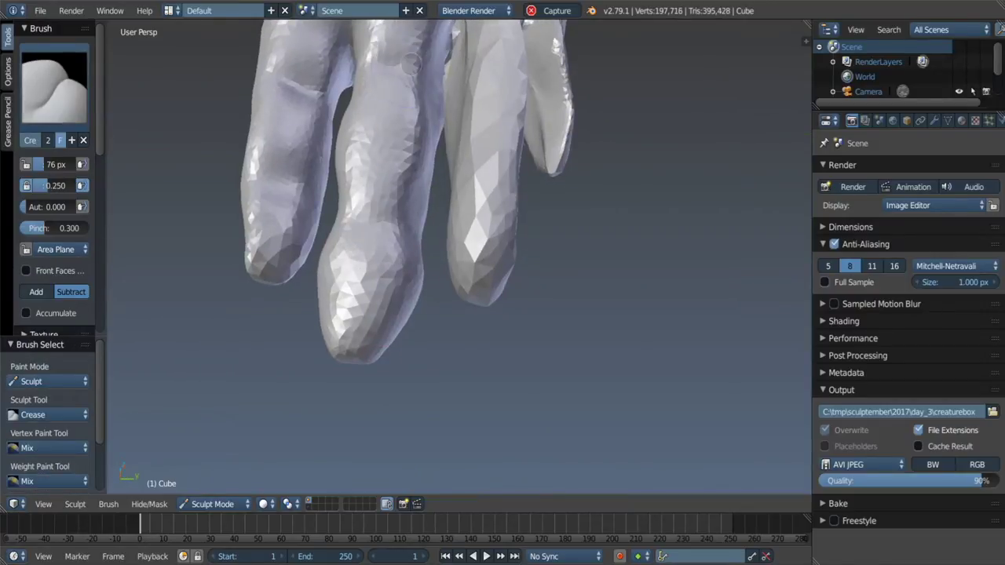
pyautogui.press('s')
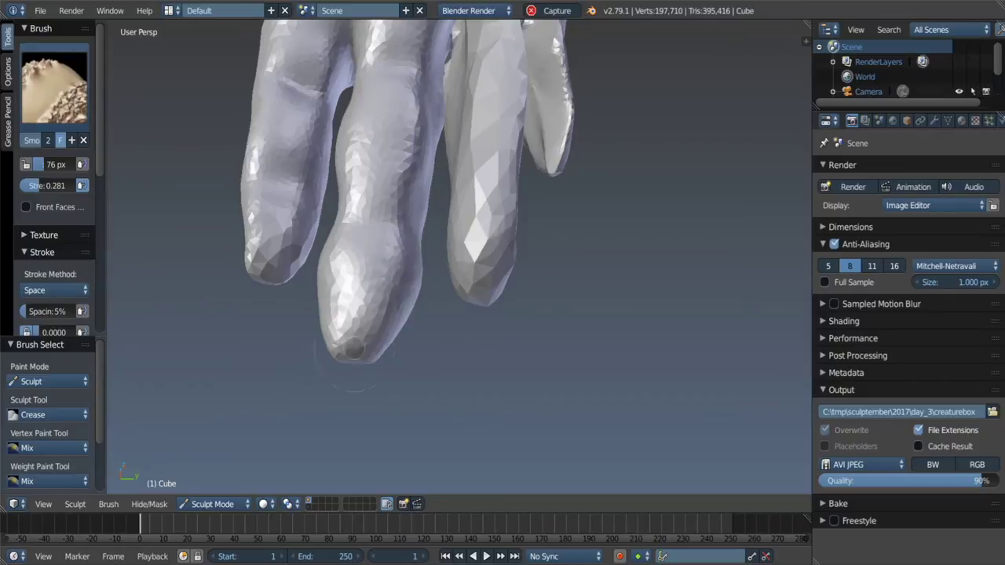
pyautogui.press('g')
pyautogui.press('f')
pyautogui.click(399, 331)
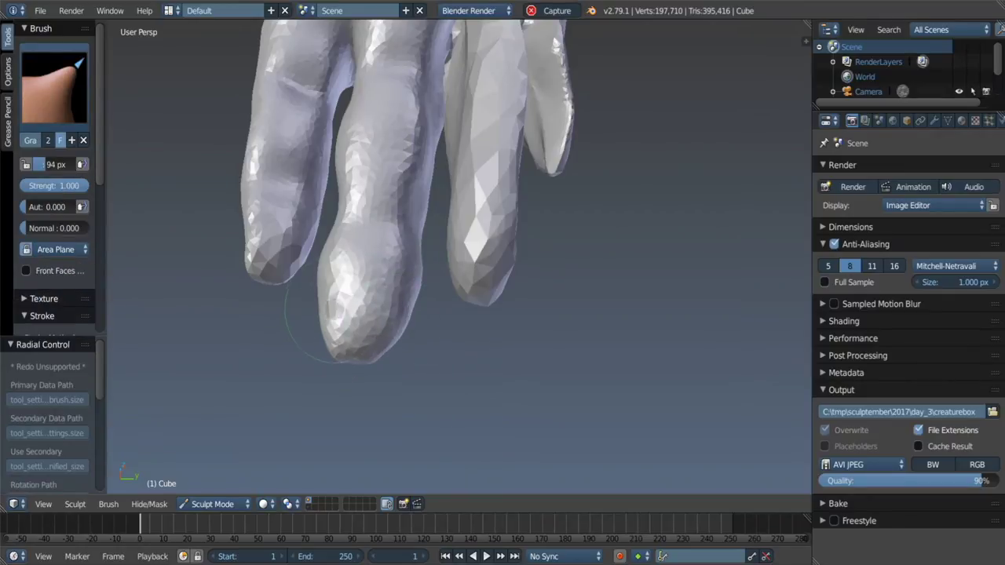
pyautogui.moveTo(337, 314); pyautogui.dragTo(345, 238, button='middle')
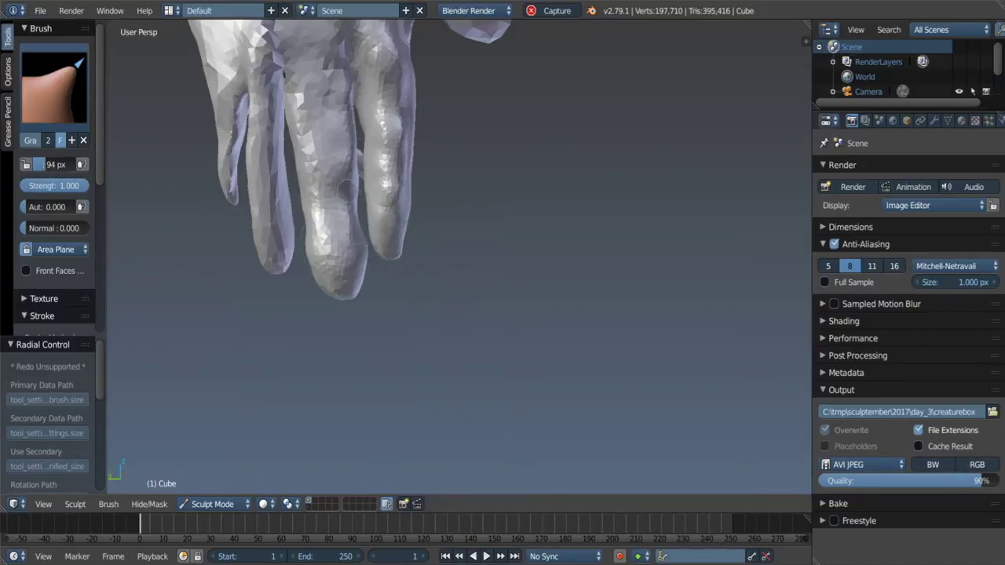
pyautogui.moveTo(345, 187); pyautogui.dragTo(332, 258, button='middle')
pyautogui.scroll(3, 337, 235)
# Step: Build up clay along the middle finger and smooth its surface
pyautogui.press('c')
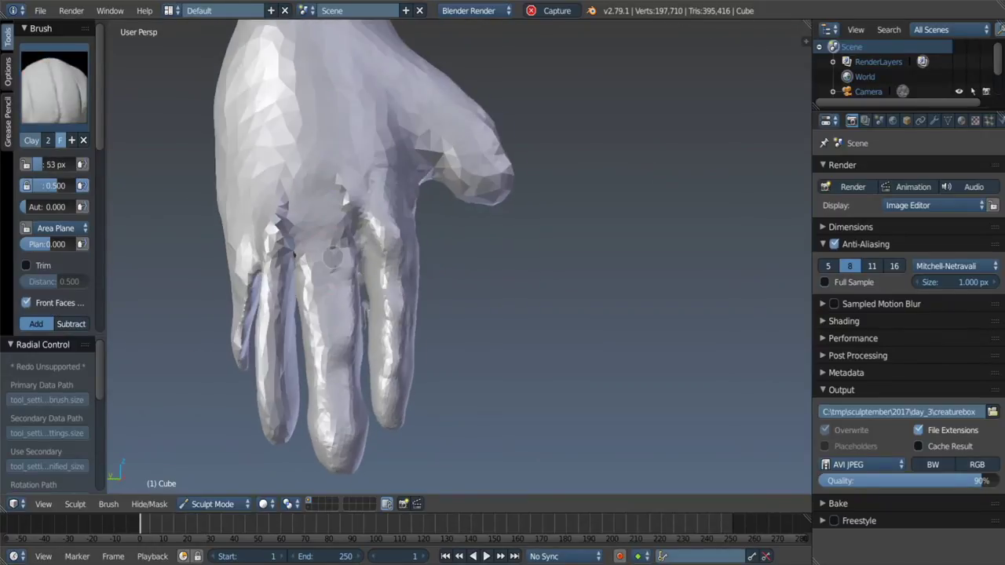
pyautogui.scroll(2, 333, 257)
pyautogui.scroll(2, 332, 252)
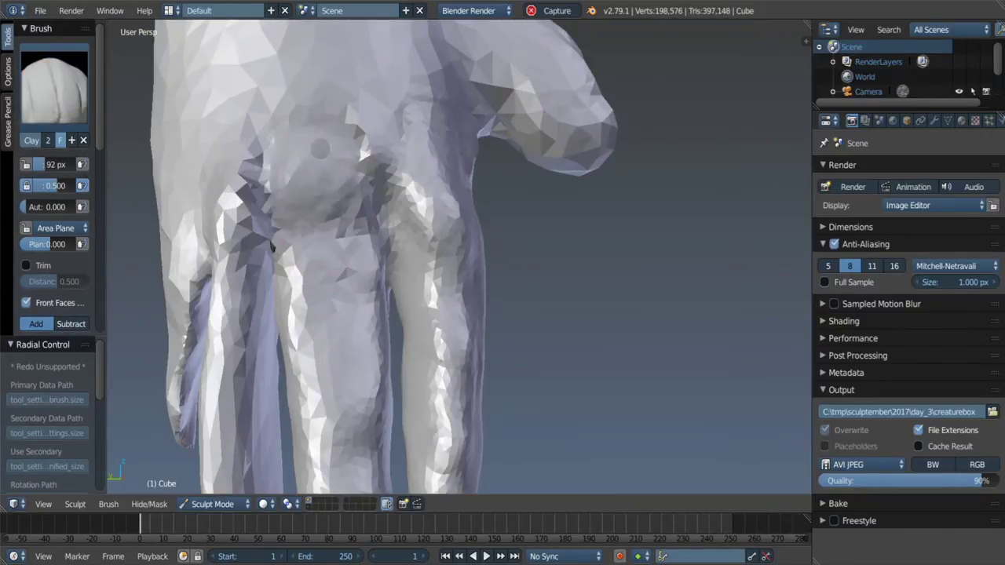
pyautogui.moveTo(322, 235); pyautogui.dragTo(333, 408)
pyautogui.moveTo(333, 330); pyautogui.dragTo(352, 228, button='middle')
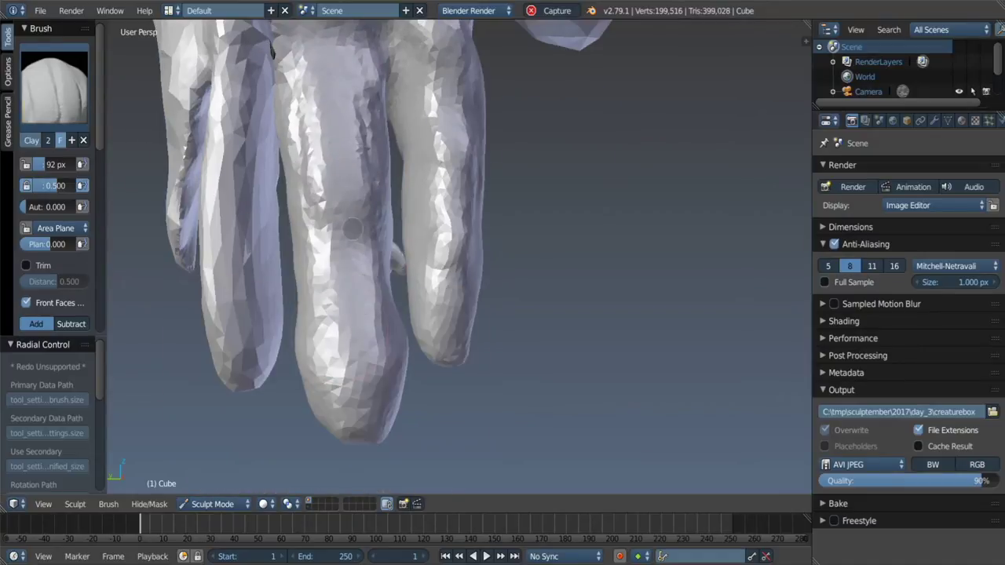
pyautogui.hotkey('shift', 's')
pyautogui.moveTo(352, 228); pyautogui.dragTo(345, 369)
pyautogui.scroll(-4, 353, 259)
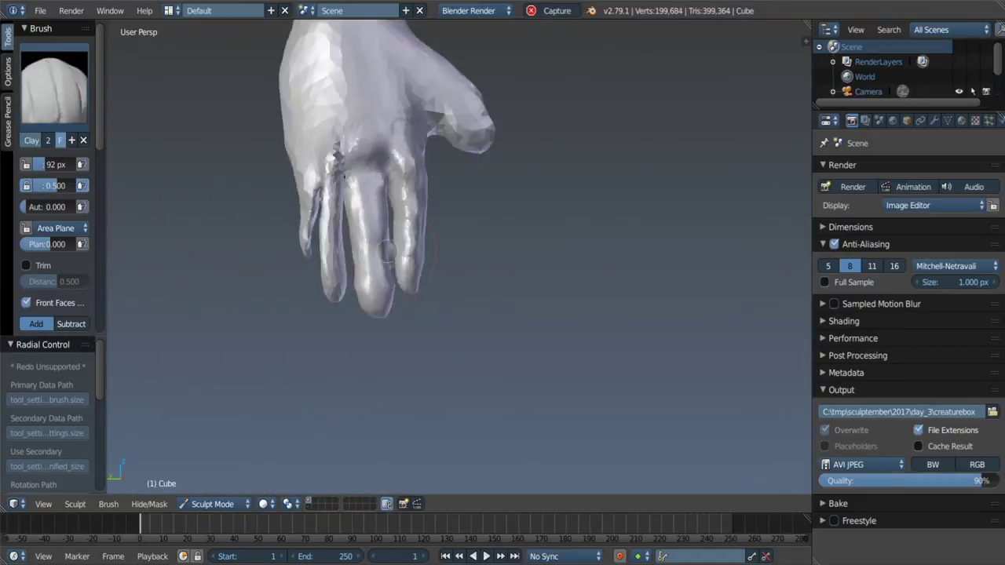
# Step: Shrink the Grab brush to 70 px and pull the fingers, palm and thumb into shape
pyautogui.moveTo(353, 259)
pyautogui.mouseDown(button='middle')
pyautogui.moveTo(439, 236)
pyautogui.moveTo(486, 252)
pyautogui.mouseUp(button='middle')
pyautogui.moveTo(357, 321); pyautogui.dragTo(357, 320, button='middle')
pyautogui.scroll(5, 357, 320)
pyautogui.scroll(2, 357, 320)
pyautogui.press('f')
pyautogui.click(345, 331)
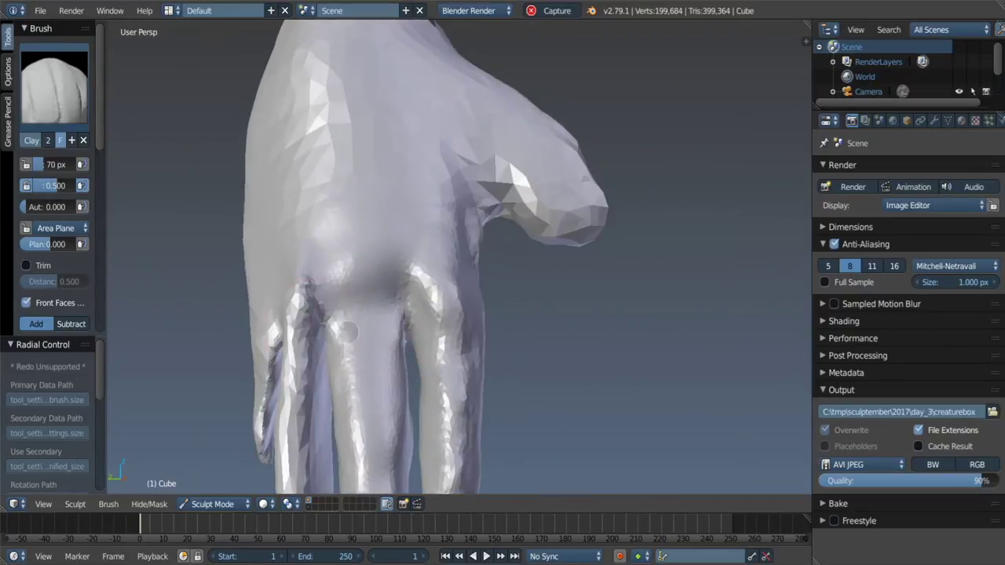
pyautogui.moveTo(390, 276)
pyautogui.mouseDown(button='middle')
pyautogui.moveTo(357, 294)
pyautogui.moveTo(408, 269)
pyautogui.moveTo(345, 235)
pyautogui.mouseUp(button='middle')
pyautogui.scroll(-6, 357, 295)
pyautogui.press('g')
pyautogui.scroll(3, 339, 227)
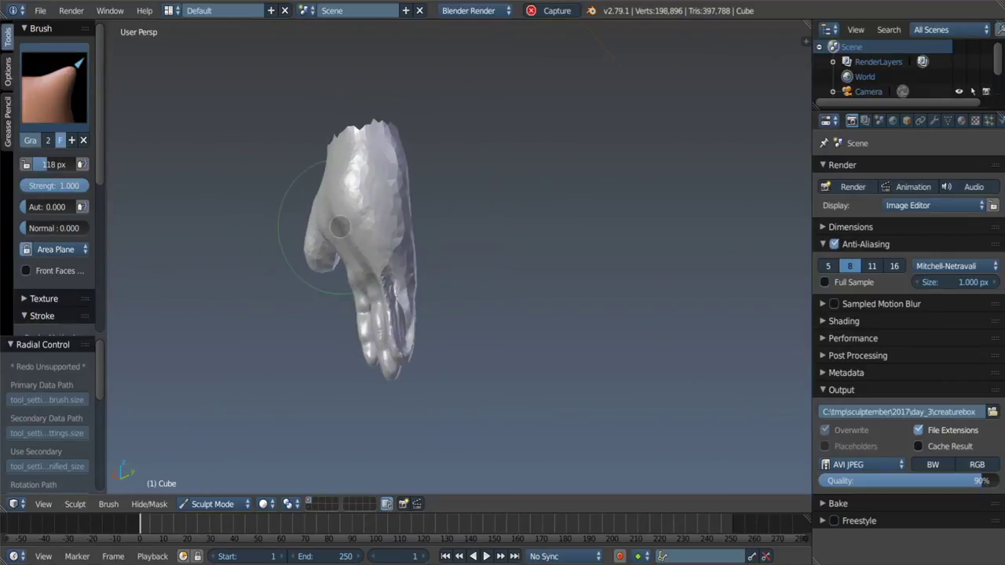
pyautogui.moveTo(350, 186)
pyautogui.mouseDown(button='middle')
pyautogui.moveTo(401, 183)
pyautogui.moveTo(598, 248)
pyautogui.moveTo(589, 267)
pyautogui.moveTo(424, 334)
pyautogui.mouseUp(button='middle')
pyautogui.moveTo(424, 336); pyautogui.dragTo(430, 353)
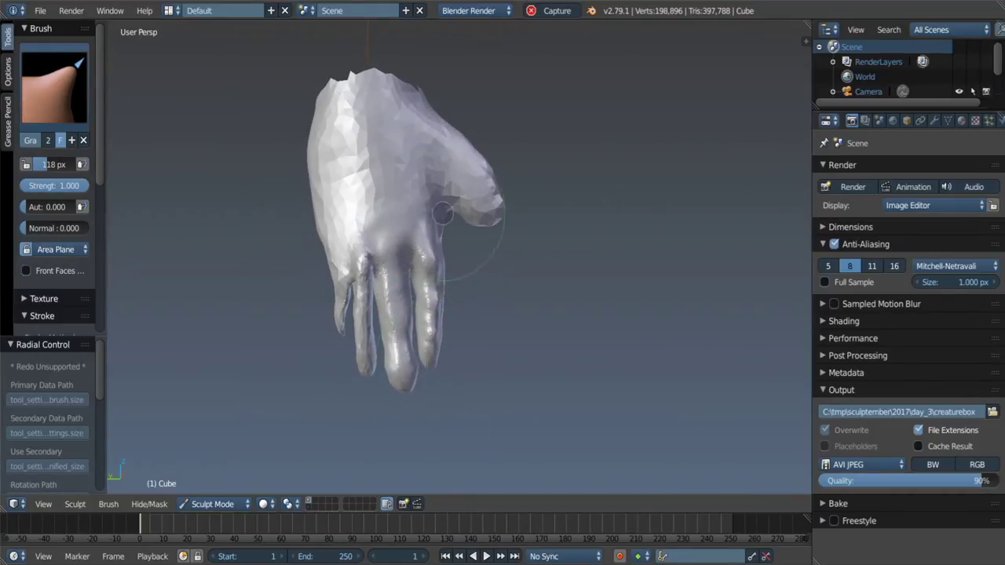
pyautogui.moveTo(436, 203); pyautogui.dragTo(390, 287)
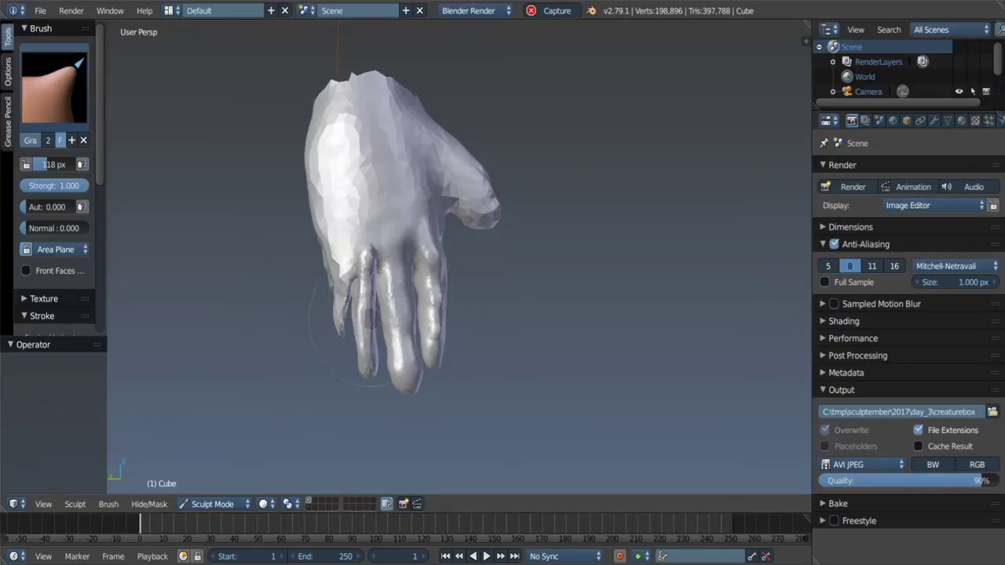
# Step: Set a 16 px Clay brush radius, then lasso-mask the fingers and half the palm
pyautogui.press('c')
pyautogui.press('f')
pyautogui.click(327, 325)
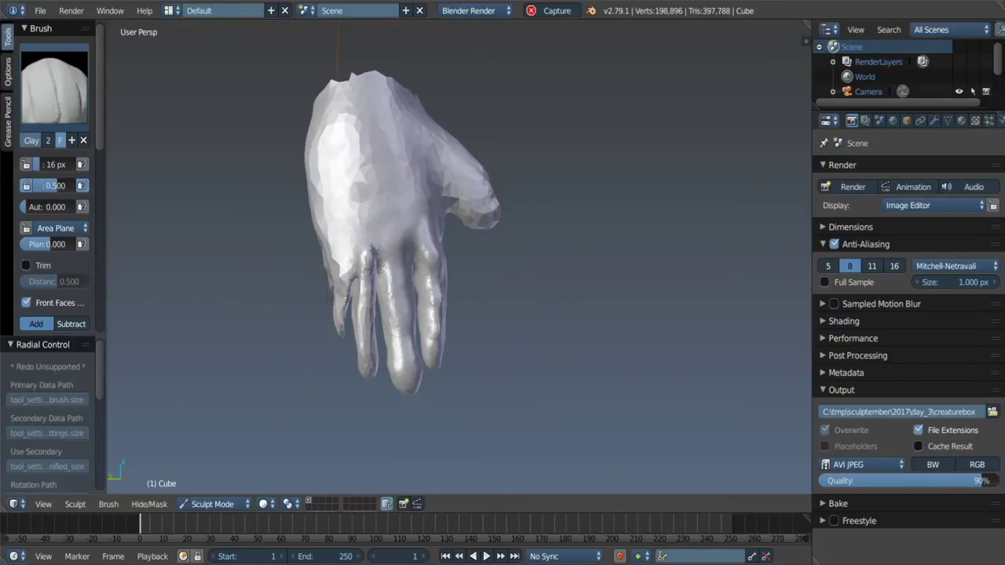
pyautogui.scroll(2, 371, 204)
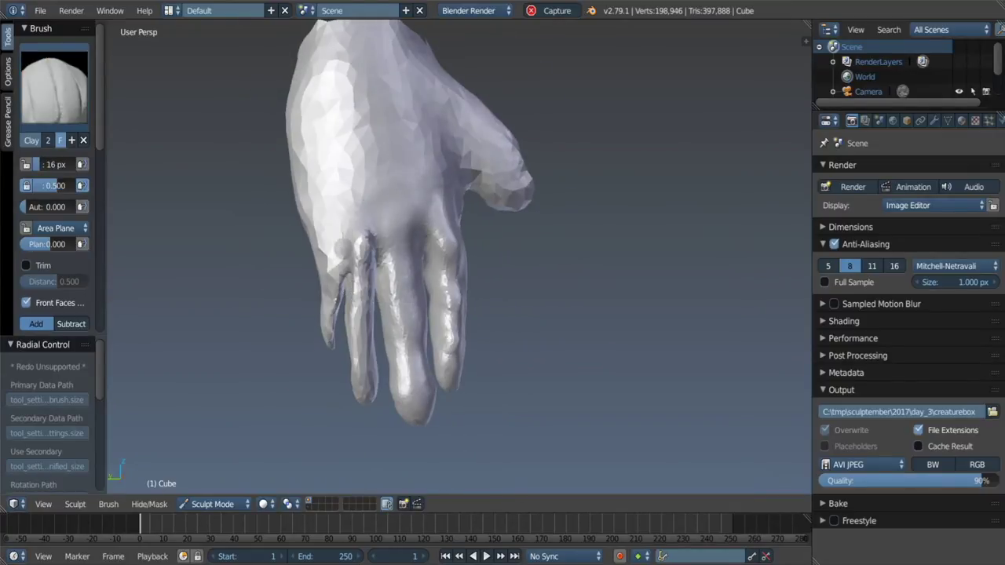
pyautogui.keyDown('ctrl'); pyautogui.keyDown('shift'); pyautogui.moveTo(386, 316); pyautogui.dragTo(378, 209); pyautogui.keyUp('shift'); pyautogui.keyUp('ctrl')
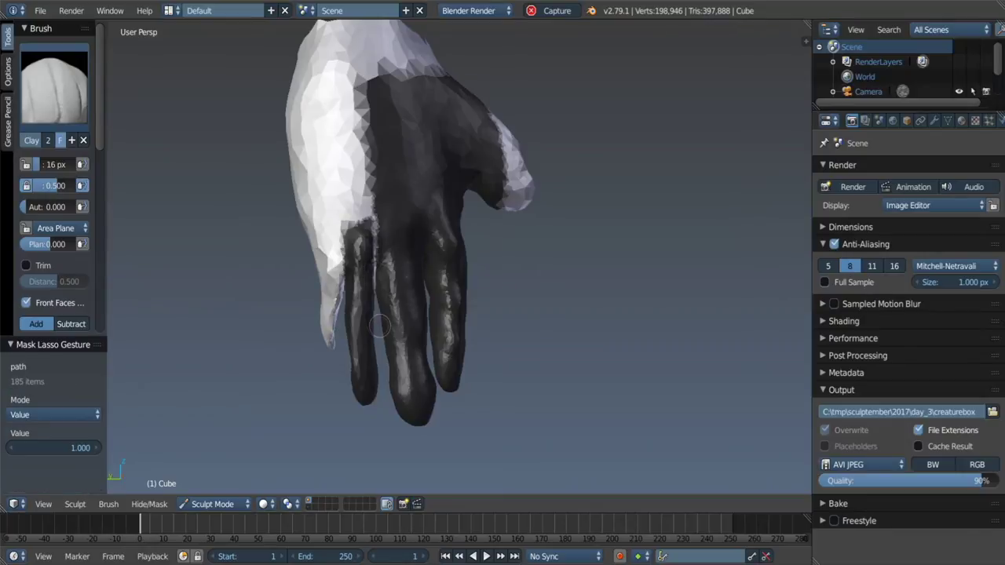
# Step: Clear the mask, lasso one outer finger and invert so only it is free, with a 55 px brush
pyautogui.moveTo(379, 326); pyautogui.dragTo(346, 302, button='middle')
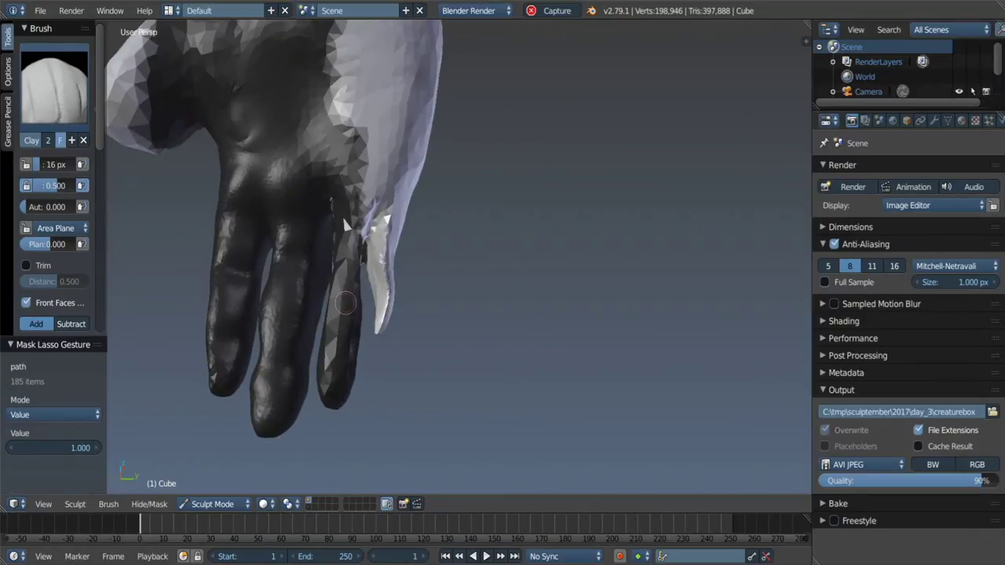
pyautogui.hotkey('alt', 'm')
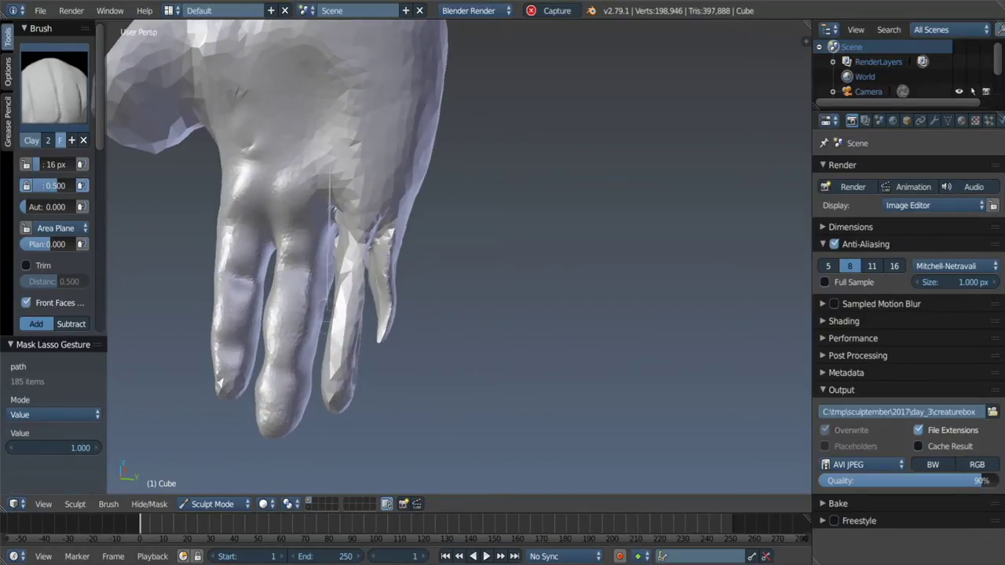
pyautogui.keyDown('ctrl'); pyautogui.keyDown('shift'); pyautogui.moveTo(365, 290); pyautogui.dragTo(334, 172); pyautogui.keyUp('shift'); pyautogui.keyUp('ctrl')
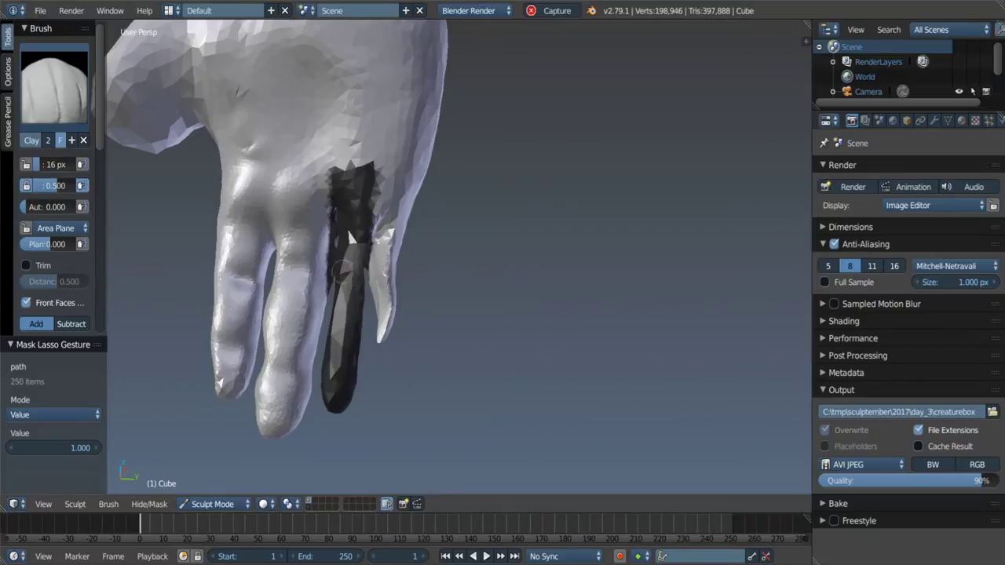
pyautogui.moveTo(337, 236)
pyautogui.mouseDown(button='middle')
pyautogui.moveTo(357, 193)
pyautogui.moveTo(321, 226)
pyautogui.moveTo(363, 320)
pyautogui.moveTo(385, 255)
pyautogui.moveTo(316, 175)
pyautogui.moveTo(330, 157)
pyautogui.moveTo(345, 181)
pyautogui.moveTo(351, 174)
pyautogui.mouseUp(button='middle')
pyautogui.hotkey('ctrl', 'i')
pyautogui.press('f')
pyautogui.click(330, 224)
# Step: Mask part of the free finger and set up a 104 px Grab brush
pyautogui.press('s')
pyautogui.press('c')
pyautogui.keyDown('ctrl'); pyautogui.keyDown('shift'); pyautogui.moveTo(441, 266); pyautogui.dragTo(437, 141); pyautogui.keyUp('shift'); pyautogui.keyUp('ctrl')
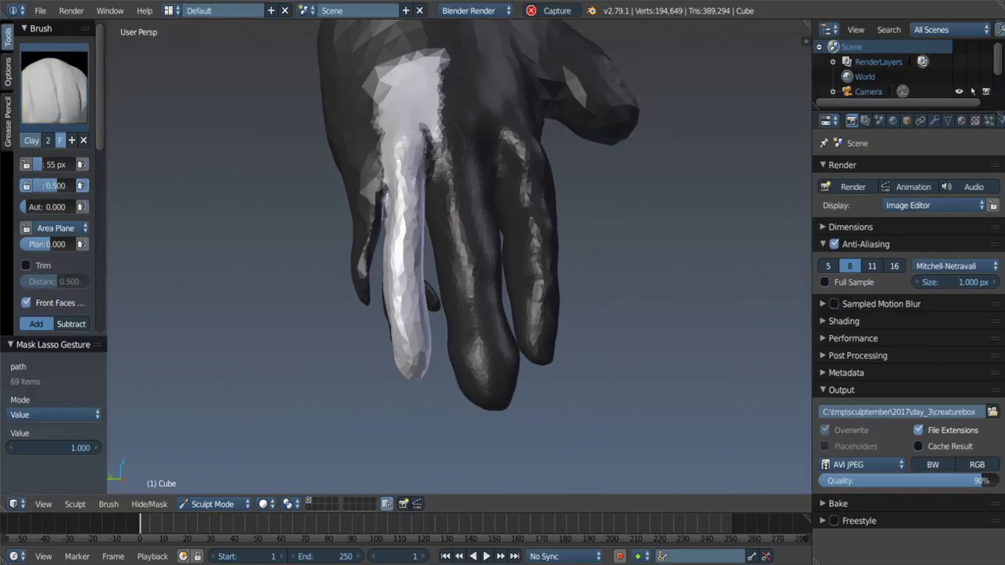
pyautogui.moveTo(424, 189)
pyautogui.mouseDown(button='middle')
pyautogui.moveTo(372, 160)
pyautogui.moveTo(353, 173)
pyautogui.moveTo(348, 197)
pyautogui.mouseUp(button='middle')
pyautogui.press('g')
pyautogui.press('f')
pyautogui.click(372, 160)
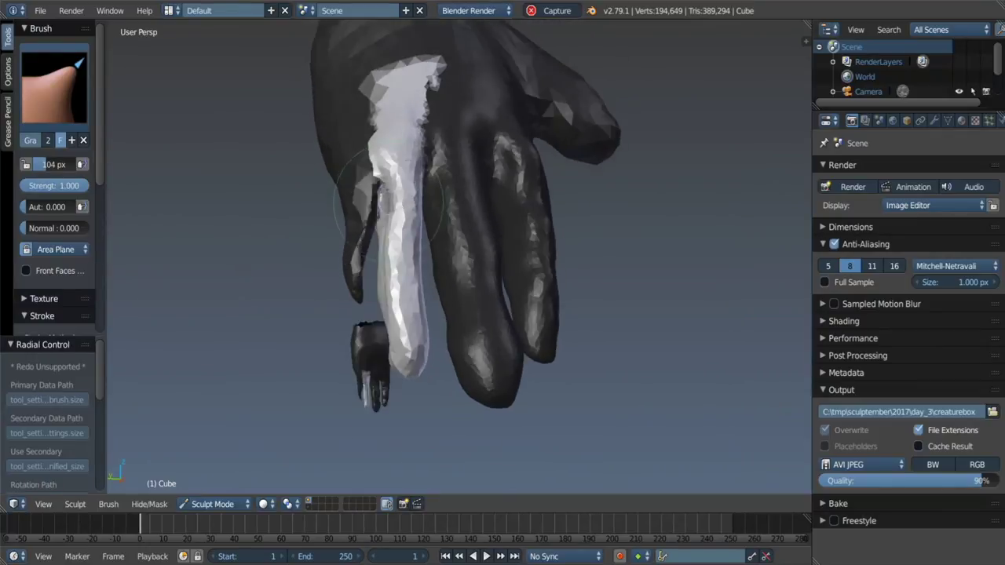
# Step: Alternate Smooth and Grab on the finger, shrinking the brush radius to 90 px
pyautogui.scroll(-3, 347, 197)
pyautogui.scroll(8, 347, 197)
pyautogui.press('s')
pyautogui.scroll(-4, 357, 245)
pyautogui.press('g')
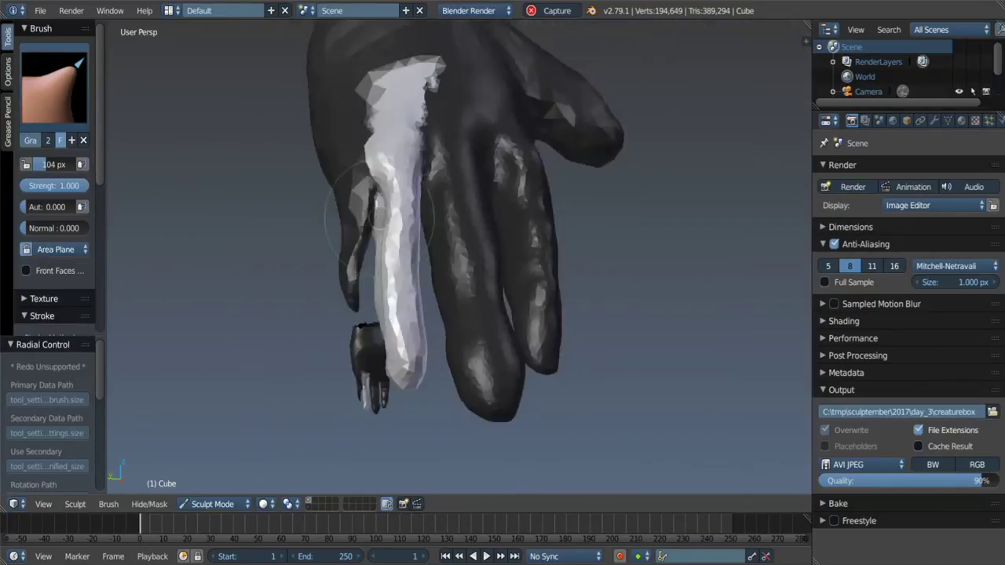
pyautogui.moveTo(357, 244); pyautogui.dragTo(393, 231, button='middle')
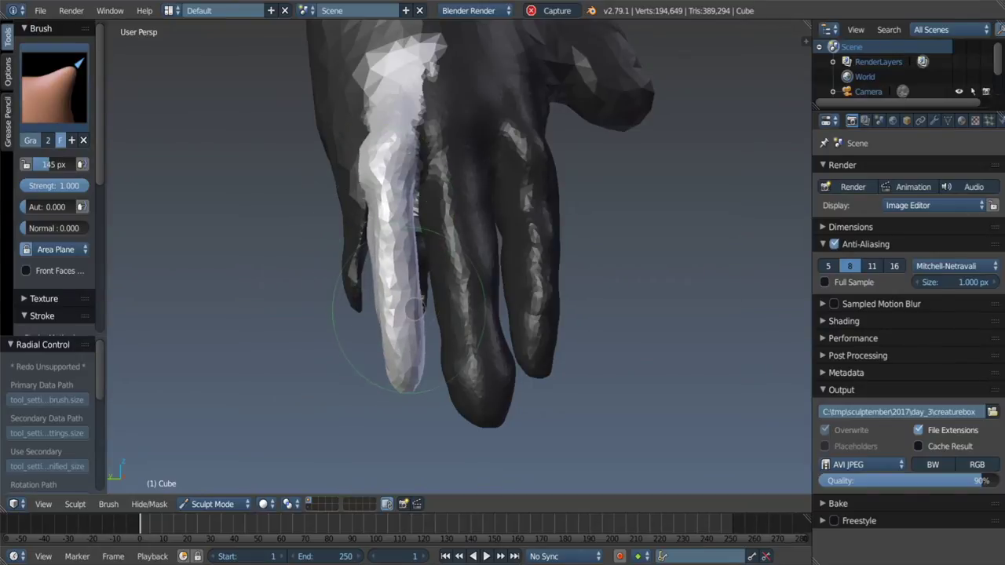
pyautogui.press('f')
pyautogui.click(365, 332)
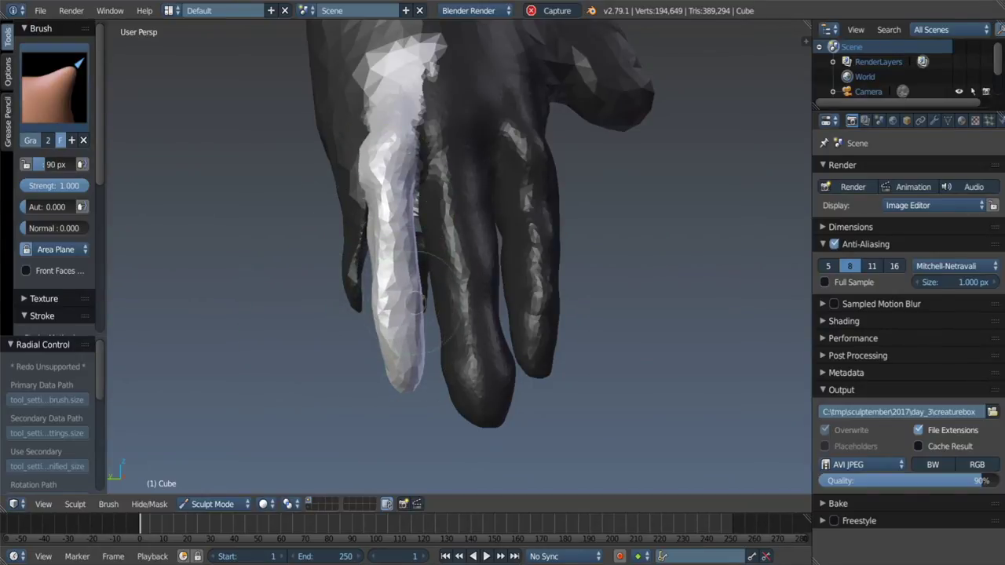
# Step: Smooth and pull the finger from another side of the hand
pyautogui.moveTo(411, 231)
pyautogui.mouseDown(button='middle')
pyautogui.moveTo(612, 238)
pyautogui.moveTo(471, 173)
pyautogui.mouseUp(button='middle')
pyautogui.press('s')
pyautogui.press('g')
pyautogui.moveTo(391, 73); pyautogui.dragTo(401, 126, button='middle')
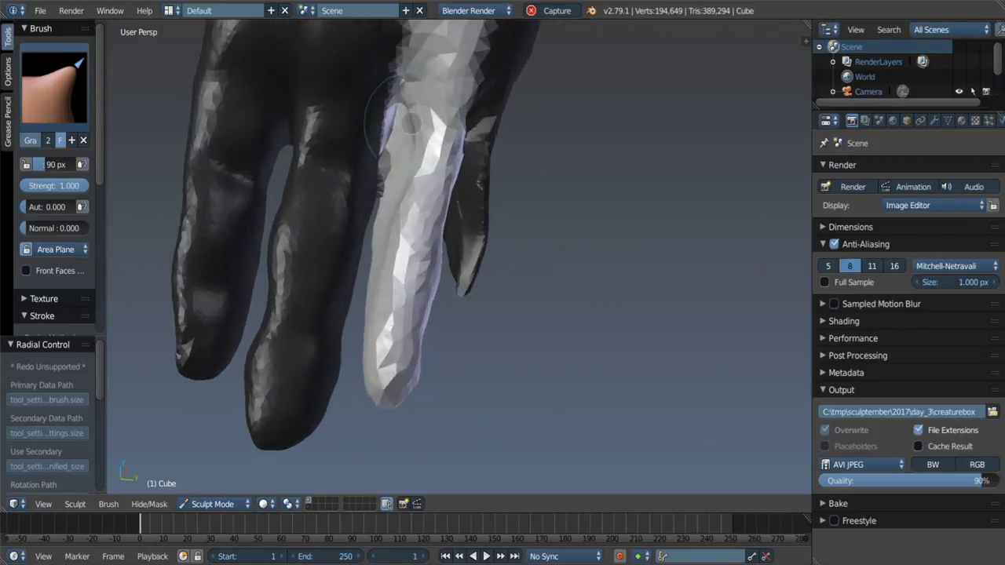
pyautogui.scroll(3, 393, 153)
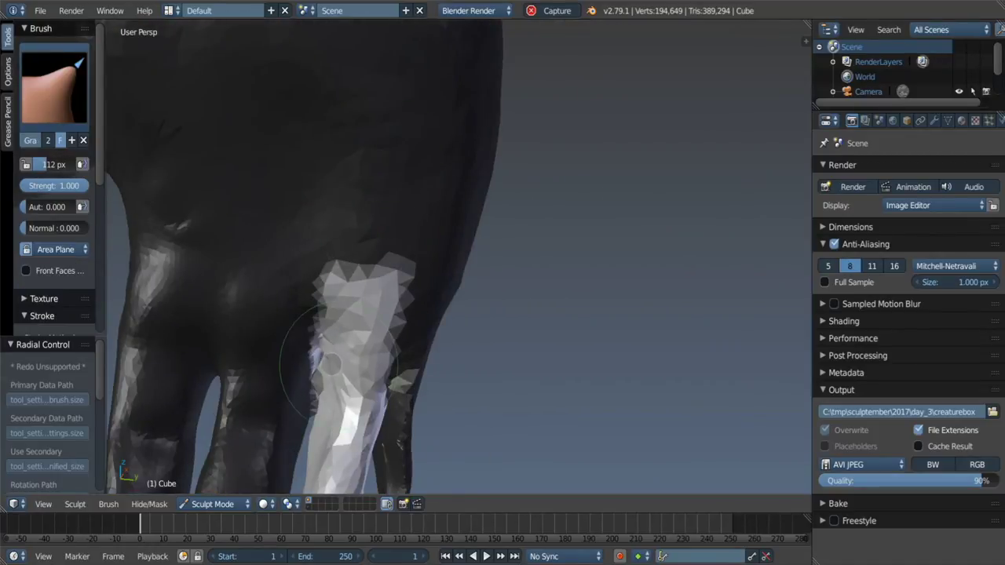
# Step: Build up clay on the finger, alternating with Grab between passes
pyautogui.press('c')
pyautogui.moveTo(323, 383); pyautogui.dragTo(348, 337, button='middle')
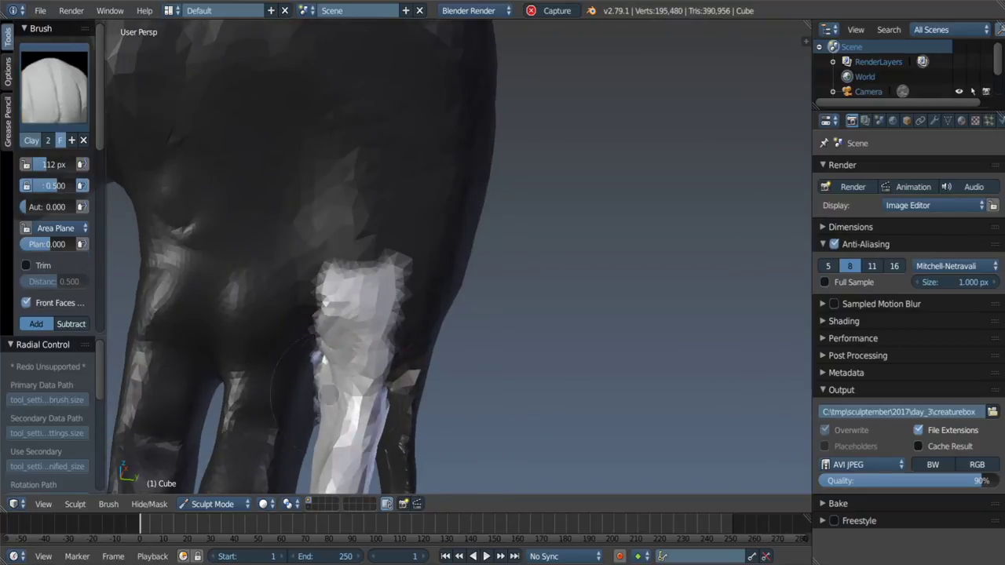
pyautogui.press('g')
pyautogui.press('c')
pyautogui.press('g')
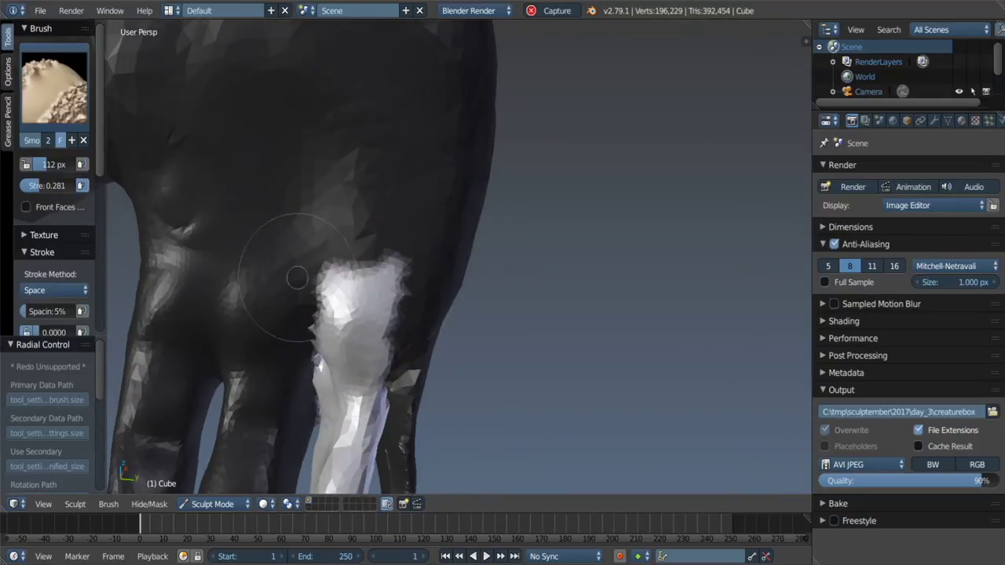
pyautogui.press('c')
pyautogui.moveTo(287, 332)
pyautogui.mouseDown(button='middle')
pyautogui.moveTo(306, 269)
pyautogui.moveTo(338, 282)
pyautogui.mouseUp(button='middle')
pyautogui.scroll(4, 338, 283)
pyautogui.press('g')
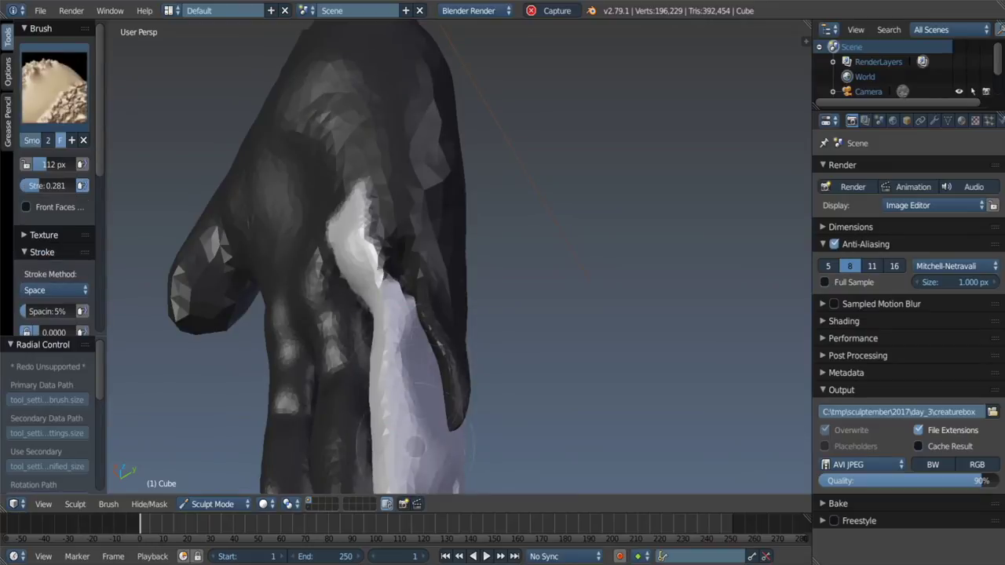
pyautogui.press('c')
pyautogui.moveTo(409, 313)
pyautogui.mouseDown(button='middle')
pyautogui.moveTo(453, 346)
pyautogui.moveTo(401, 298)
pyautogui.moveTo(376, 353)
pyautogui.mouseUp(button='middle')
# Step: Inflate the white finger near the knuckles and check it from new angles
pyautogui.press('i')
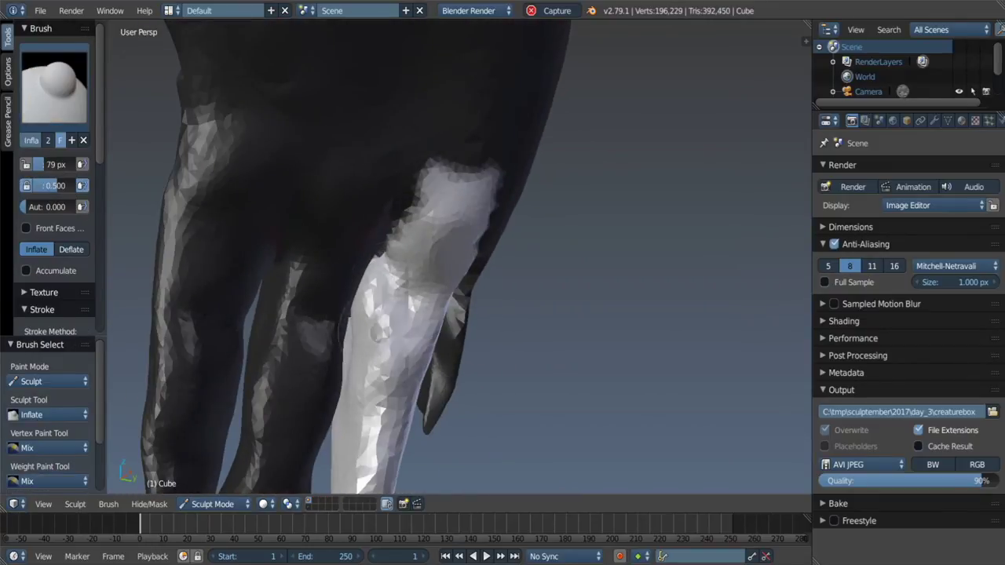
pyautogui.keyDown('shift'); pyautogui.moveTo(369, 291); pyautogui.dragTo(359, 255); pyautogui.keyUp('shift')
pyautogui.moveTo(408, 208); pyautogui.dragTo(408, 357, button='middle')
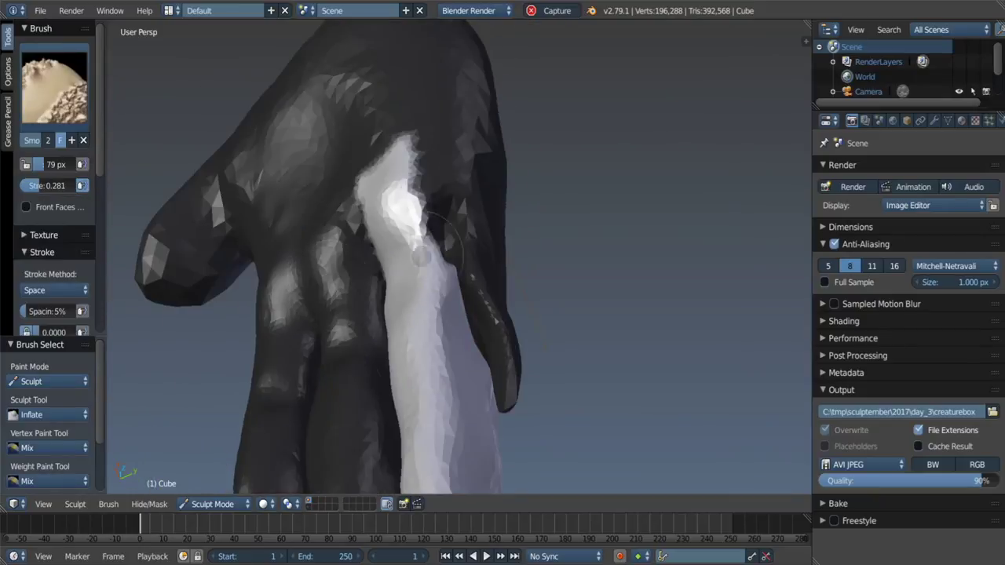
pyautogui.scroll(-5, 409, 357)
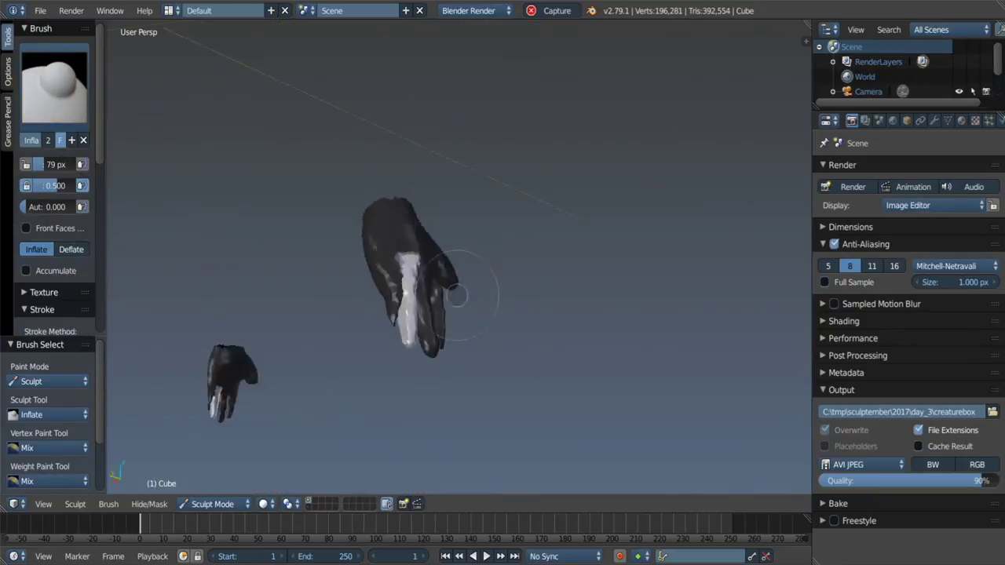
pyautogui.moveTo(345, 228)
pyautogui.mouseDown(button='middle')
pyautogui.moveTo(406, 315)
pyautogui.moveTo(353, 278)
pyautogui.moveTo(418, 195)
pyautogui.mouseUp(button='middle')
pyautogui.scroll(3, 406, 315)
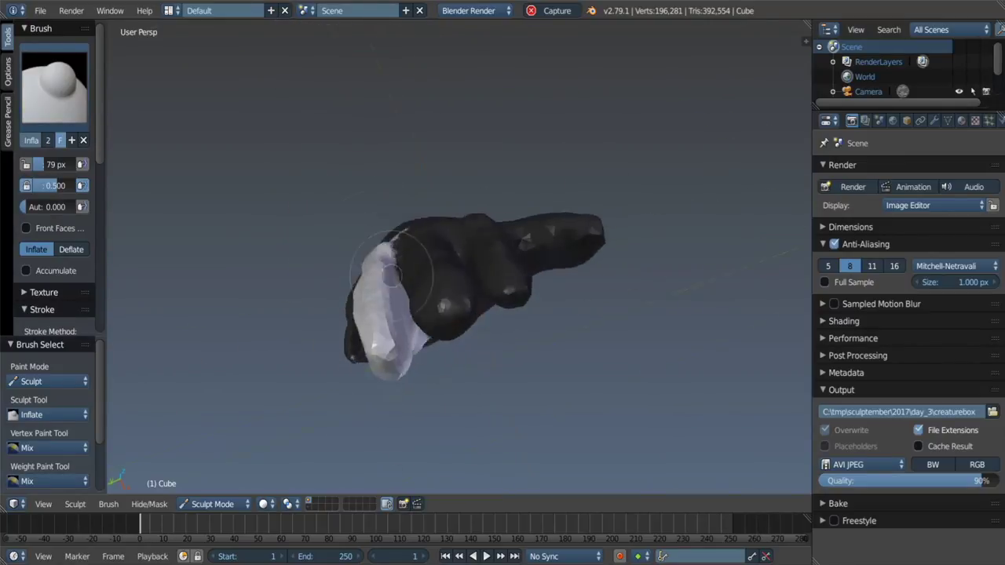
# Step: Set the Grab brush radius to 170 px and turn the hand so the fingers point upward
pyautogui.press('g')
pyautogui.press('f')
pyautogui.click(359, 180)
pyautogui.moveTo(358, 180); pyautogui.dragTo(418, 230, button='middle')
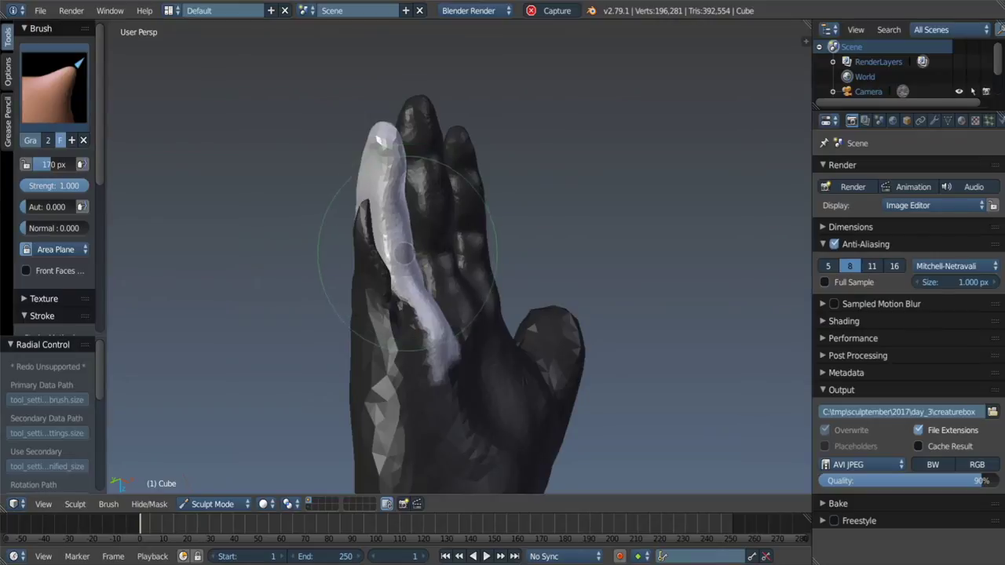
pyautogui.moveTo(393, 208)
pyautogui.mouseDown(button='middle')
pyautogui.moveTo(460, 235)
pyautogui.moveTo(418, 220)
pyautogui.moveTo(461, 236)
pyautogui.moveTo(618, 242)
pyautogui.moveTo(427, 246)
pyautogui.moveTo(524, 296)
pyautogui.mouseUp(button='middle')
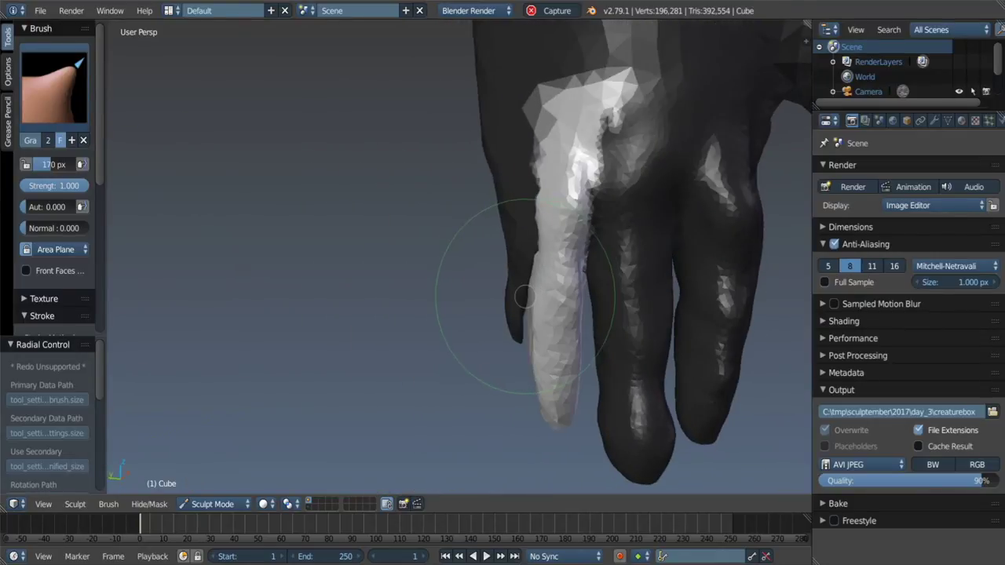
pyautogui.moveTo(533, 353); pyautogui.dragTo(531, 251, button='middle')
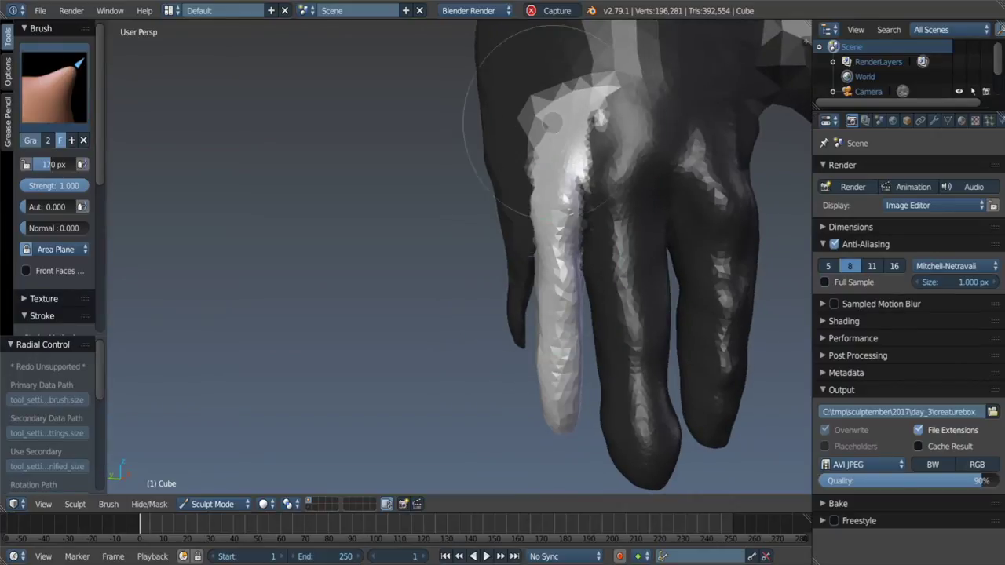
pyautogui.moveTo(551, 122); pyautogui.dragTo(577, 97, button='middle')
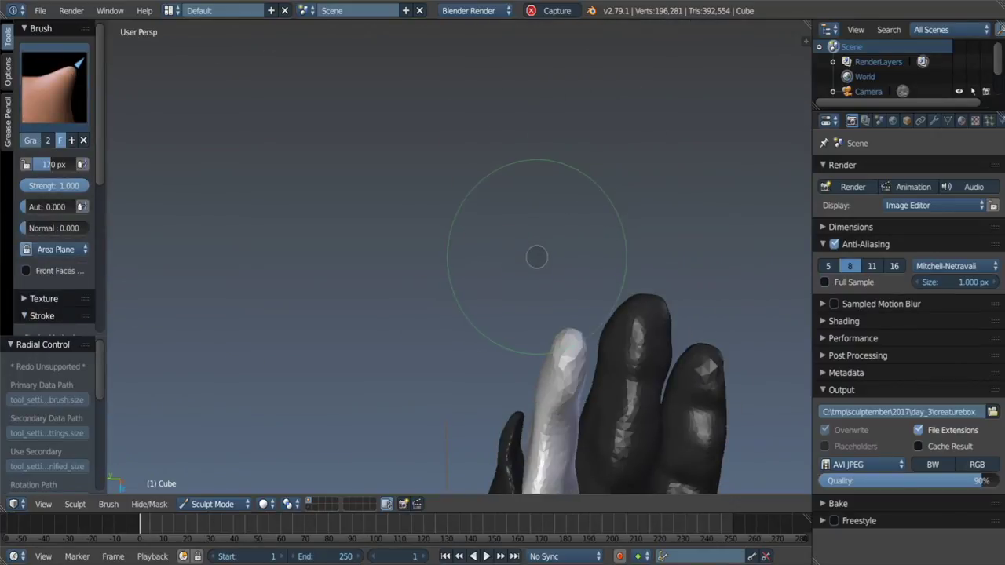
# Step: Build up clay down the white finger from its tip
pyautogui.press('c')
pyautogui.moveTo(426, 243); pyautogui.dragTo(392, 255, button='middle')
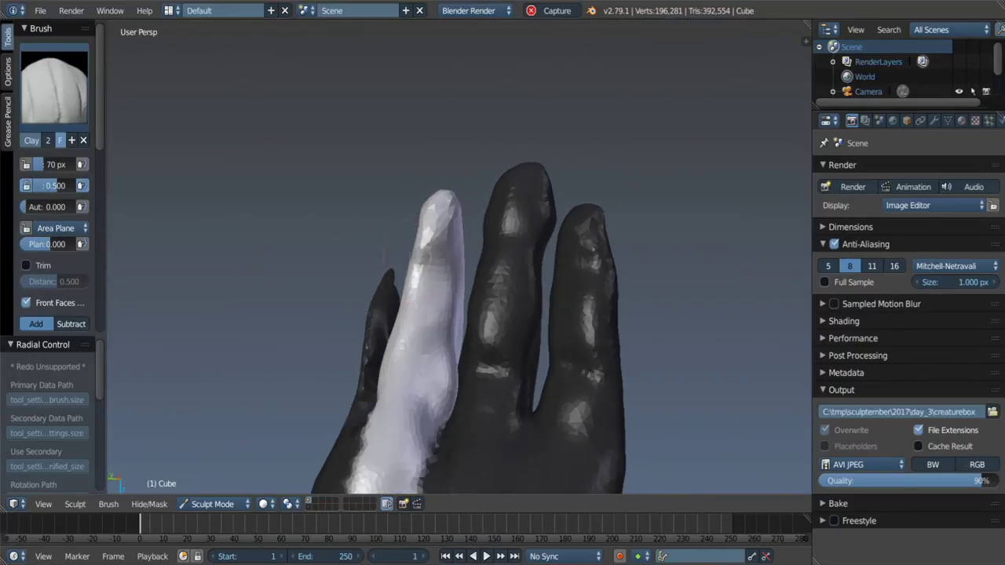
pyautogui.scroll(4, 436, 238)
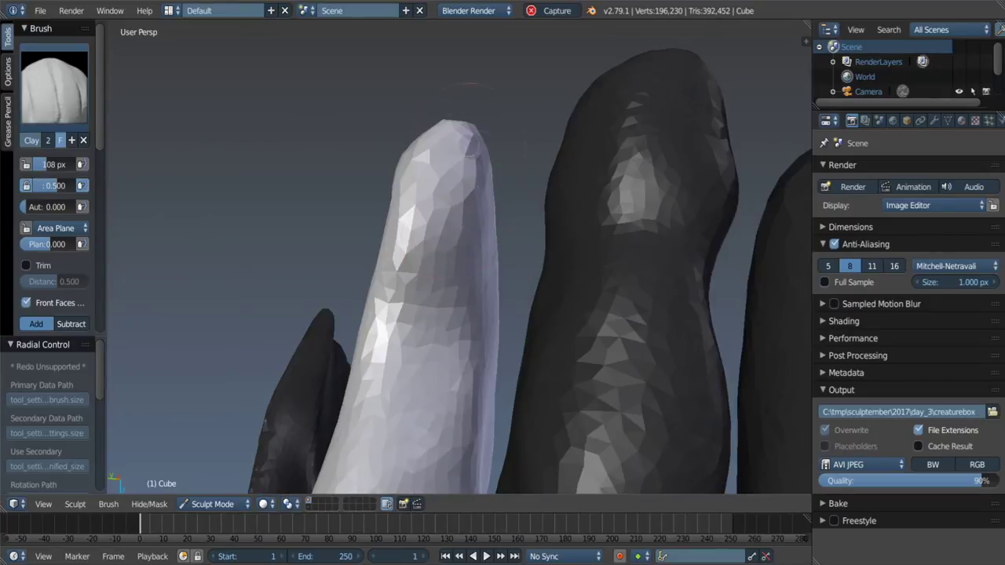
pyautogui.moveTo(488, 159); pyautogui.dragTo(391, 271)
pyautogui.scroll(-5, 426, 246)
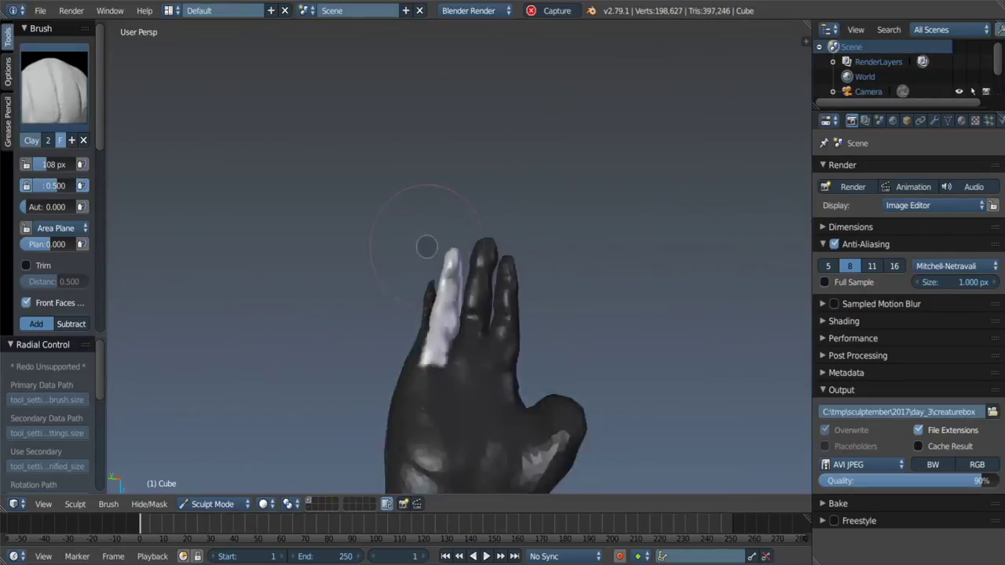
pyautogui.scroll(3, 426, 247)
# Step: Smooth a spot on the white finger and pull its surface up and left with Grab
pyautogui.press('s')
pyautogui.moveTo(440, 439); pyautogui.dragTo(458, 380)
pyautogui.press('c')
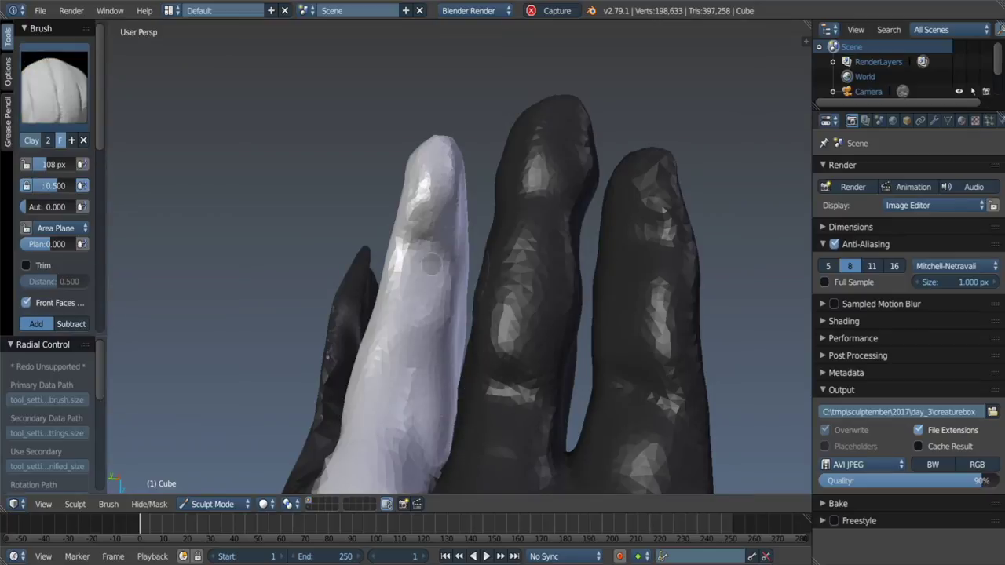
pyautogui.moveTo(457, 380); pyautogui.dragTo(435, 296, button='middle')
pyautogui.press('g')
pyautogui.moveTo(435, 296); pyautogui.dragTo(416, 287)
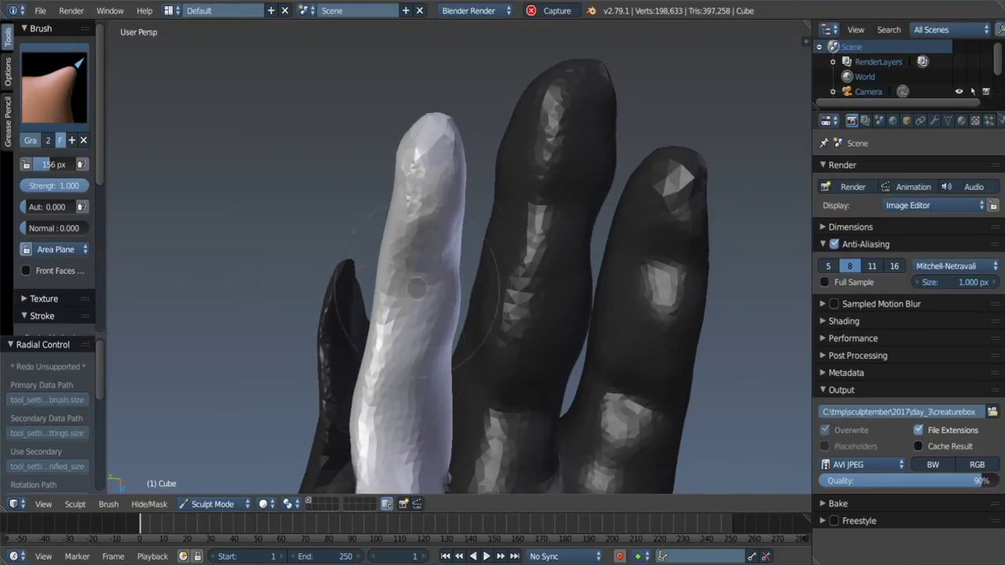
pyautogui.moveTo(454, 411); pyautogui.dragTo(426, 416, button='middle')
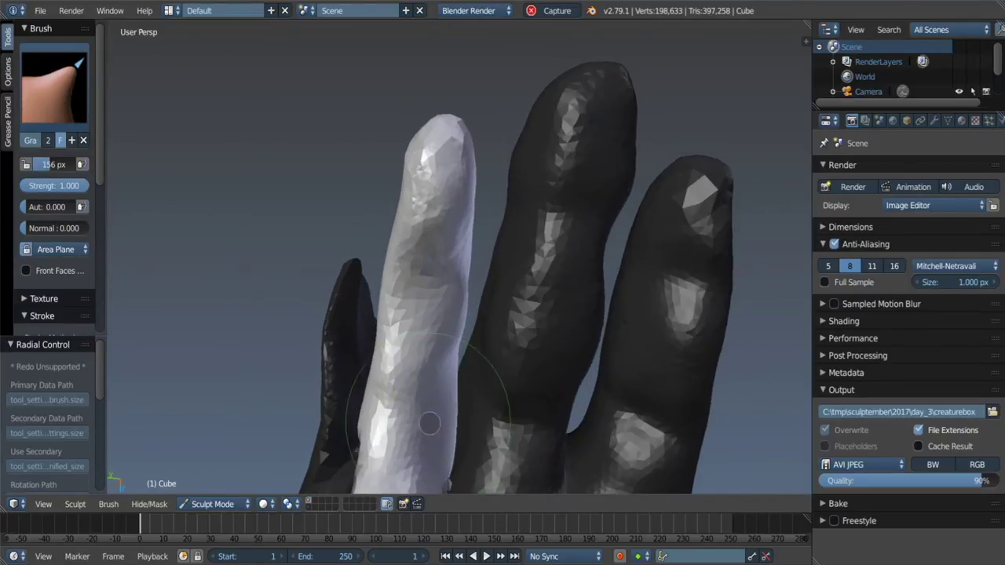
pyautogui.moveTo(427, 417); pyautogui.dragTo(439, 404)
pyautogui.moveTo(439, 404)
pyautogui.mouseDown(button='middle')
pyautogui.moveTo(505, 298)
pyautogui.moveTo(482, 356)
pyautogui.moveTo(560, 309)
pyautogui.moveTo(462, 152)
pyautogui.moveTo(248, 268)
pyautogui.moveTo(241, 332)
pyautogui.mouseUp(button='middle')
pyautogui.moveTo(216, 255)
pyautogui.mouseDown(button='middle')
pyautogui.moveTo(291, 270)
pyautogui.moveTo(235, 284)
pyautogui.moveTo(269, 235)
pyautogui.moveTo(280, 246)
pyautogui.moveTo(259, 258)
pyautogui.mouseUp(button='middle')
# Step: Enlarge the brush radius to 211 px
pyautogui.press('f')
pyautogui.click(229, 288)
pyautogui.scroll(2, 280, 246)
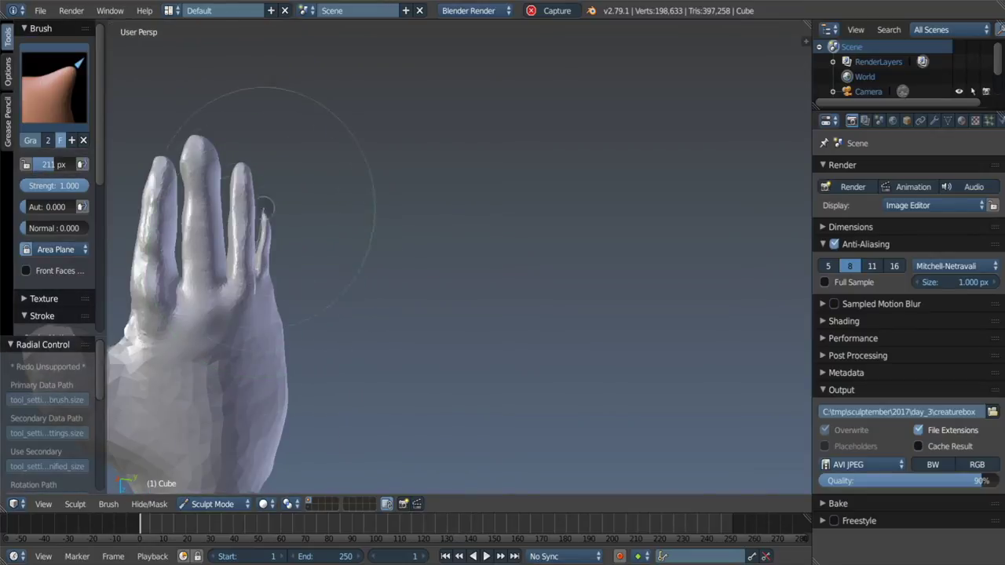
# Step: Mask the hand except its right edge and set a 130 px Smooth brush
pyautogui.keyDown('ctrl'); pyautogui.keyDown('shift'); pyautogui.moveTo(265, 208); pyautogui.dragTo(270, 220); pyautogui.keyUp('shift'); pyautogui.keyUp('ctrl')
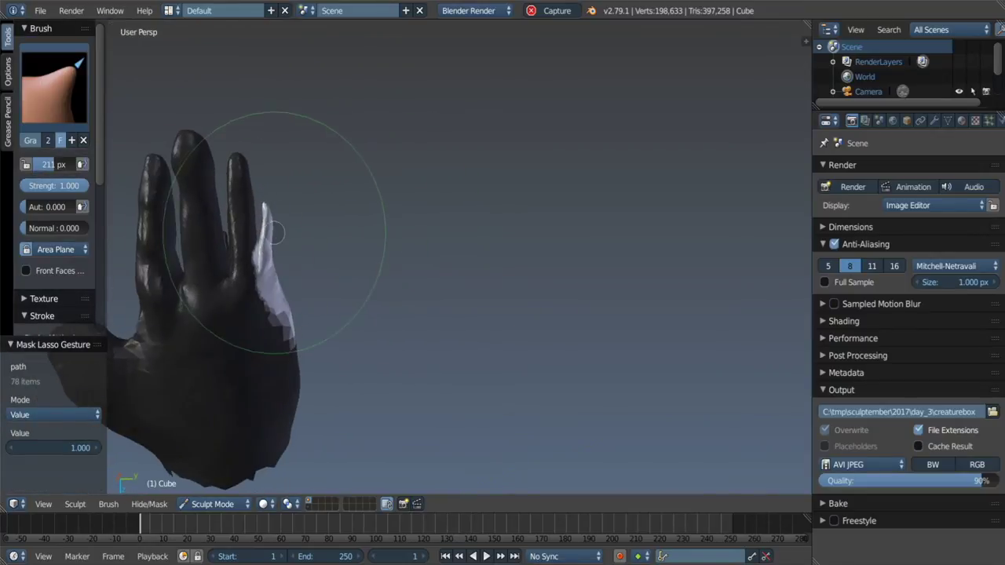
pyautogui.press('f')
pyautogui.click(230, 258)
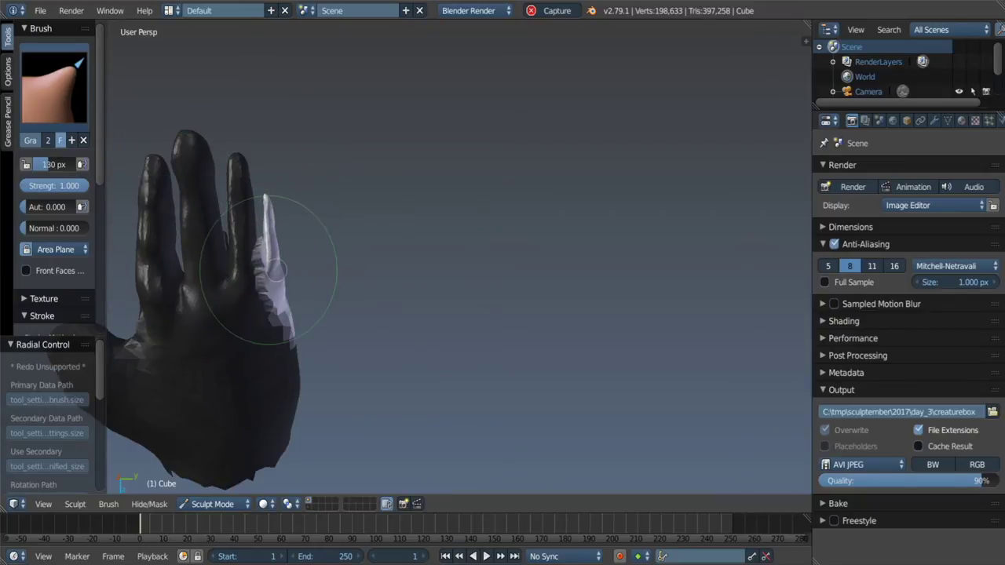
pyautogui.scroll(5, 269, 224)
pyautogui.press('s')
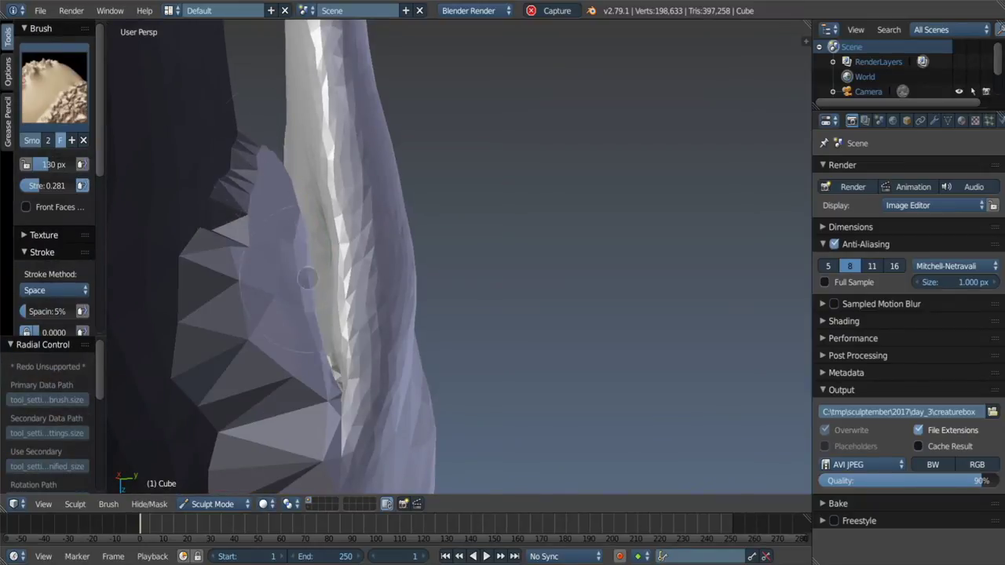
pyautogui.moveTo(268, 210); pyautogui.dragTo(268, 102, button='middle')
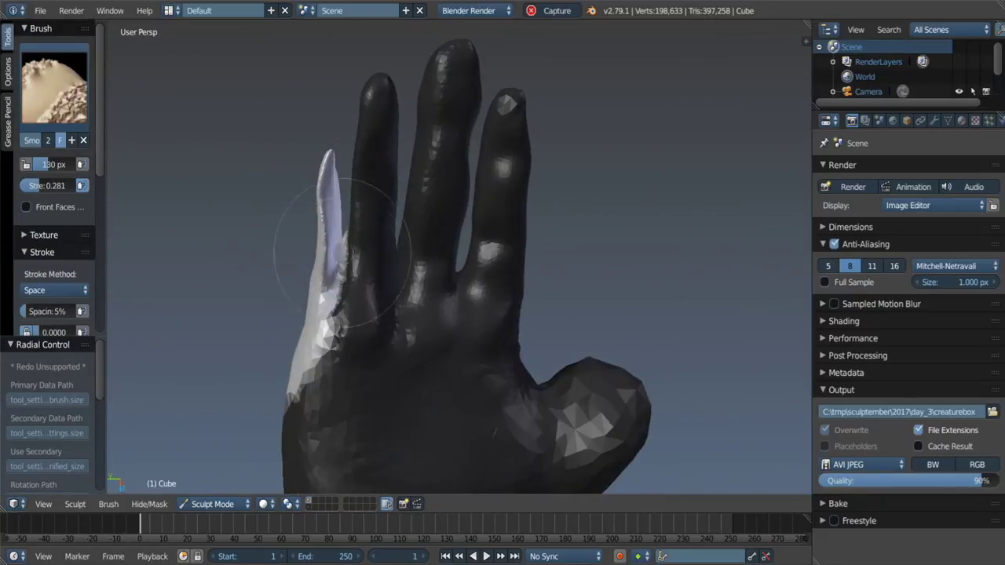
# Step: Cycle through Crease, Clay, Smooth and Grab brushes while turning toward a palm view
pyautogui.hotkey('shift', 'c')
pyautogui.press('c')
pyautogui.moveTo(347, 191); pyautogui.dragTo(333, 258, button='middle')
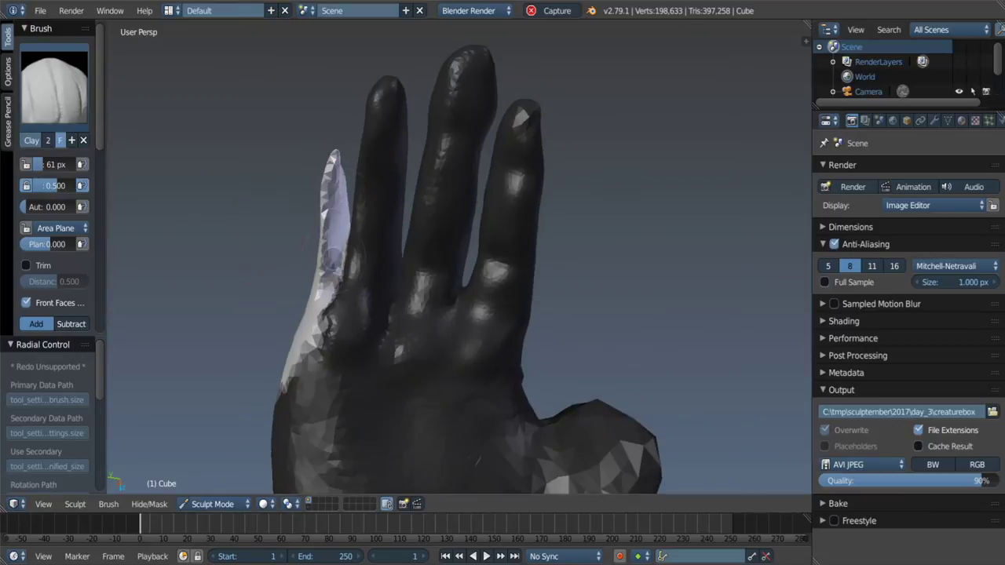
pyautogui.moveTo(332, 162); pyautogui.dragTo(309, 170, button='middle')
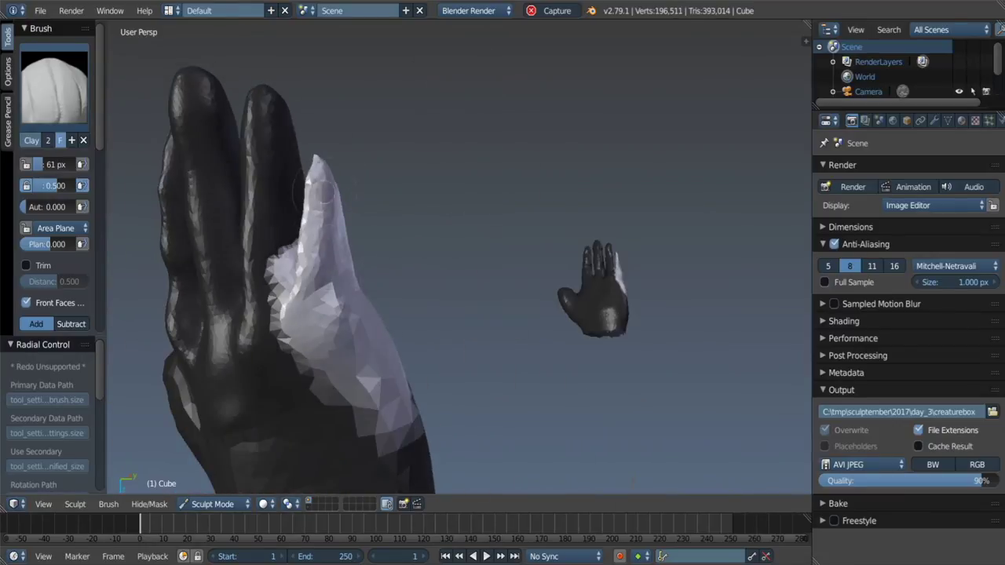
pyautogui.moveTo(311, 291); pyautogui.dragTo(293, 331, button='middle')
pyautogui.press('s')
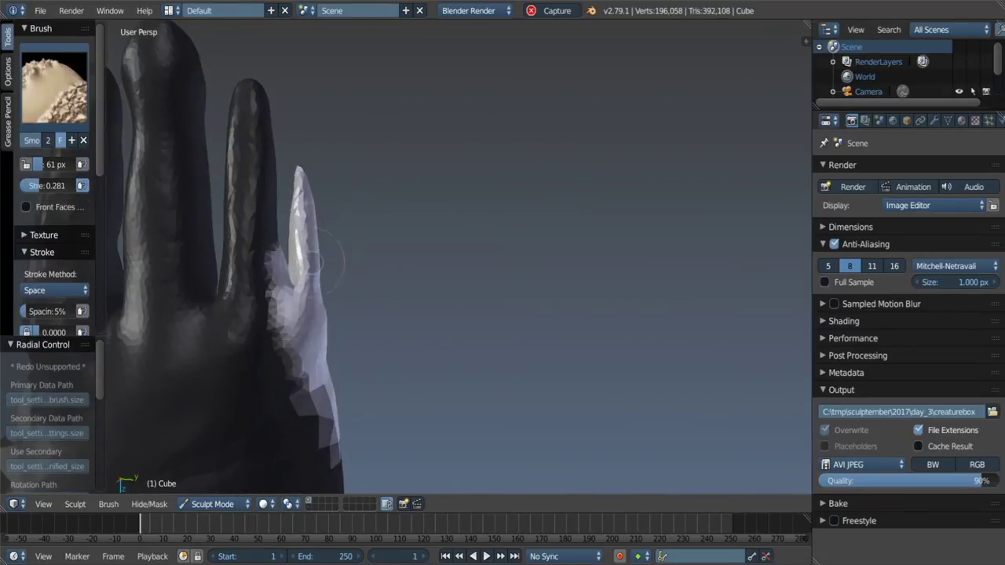
pyautogui.press('g')
pyautogui.scroll(-3, 318, 302)
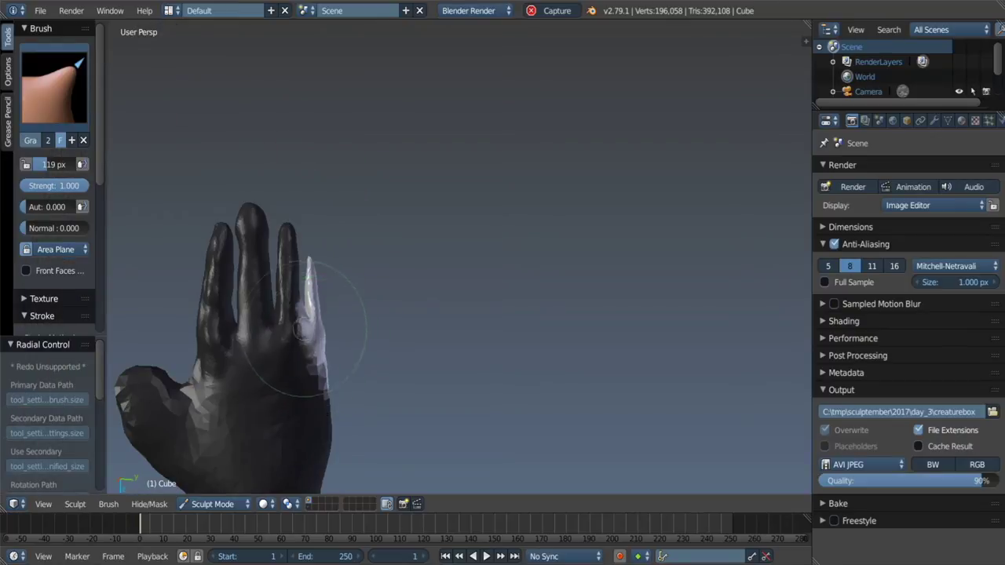
pyautogui.moveTo(300, 328); pyautogui.dragTo(330, 345, button='middle')
pyautogui.scroll(4, 313, 314)
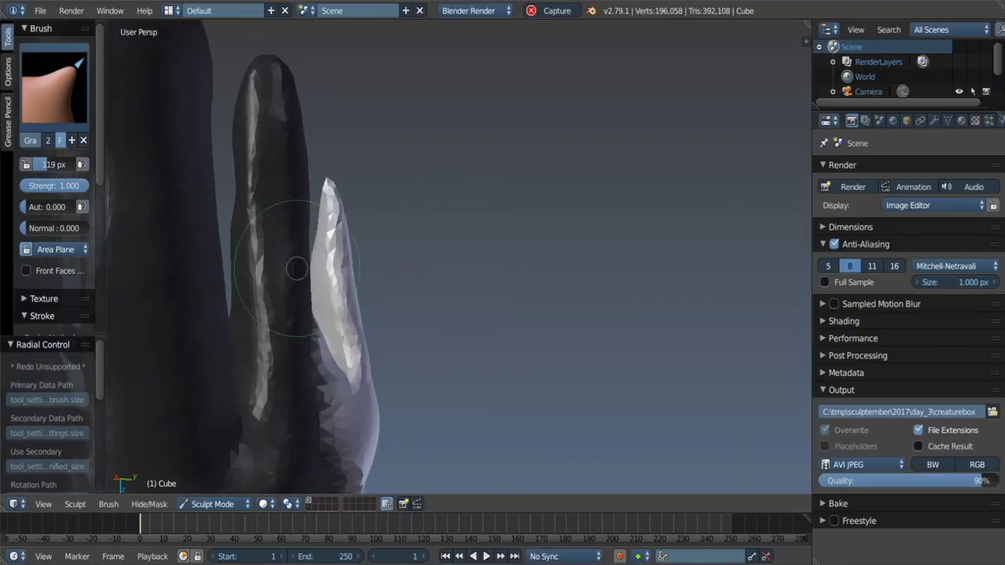
pyautogui.moveTo(297, 268); pyautogui.dragTo(313, 313, button='middle')
# Step: Build up clay along the light outer finger with a 56 px brush
pyautogui.press('c')
pyautogui.press('f')
pyautogui.click(283, 318)
pyautogui.moveTo(243, 70); pyautogui.dragTo(311, 262)
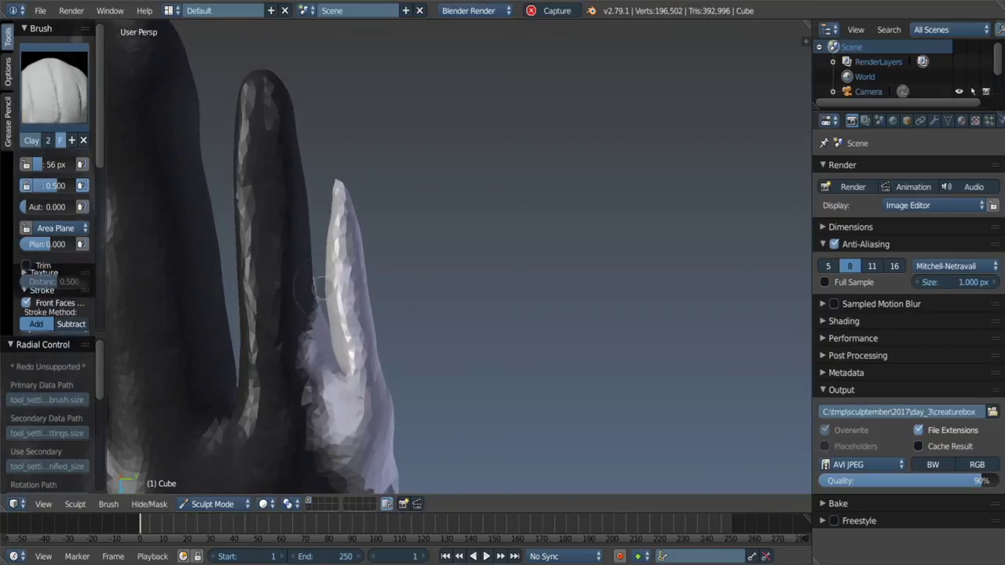
pyautogui.moveTo(330, 298)
pyautogui.mouseDown(button='middle')
pyautogui.moveTo(318, 325)
pyautogui.moveTo(307, 208)
pyautogui.mouseUp(button='middle')
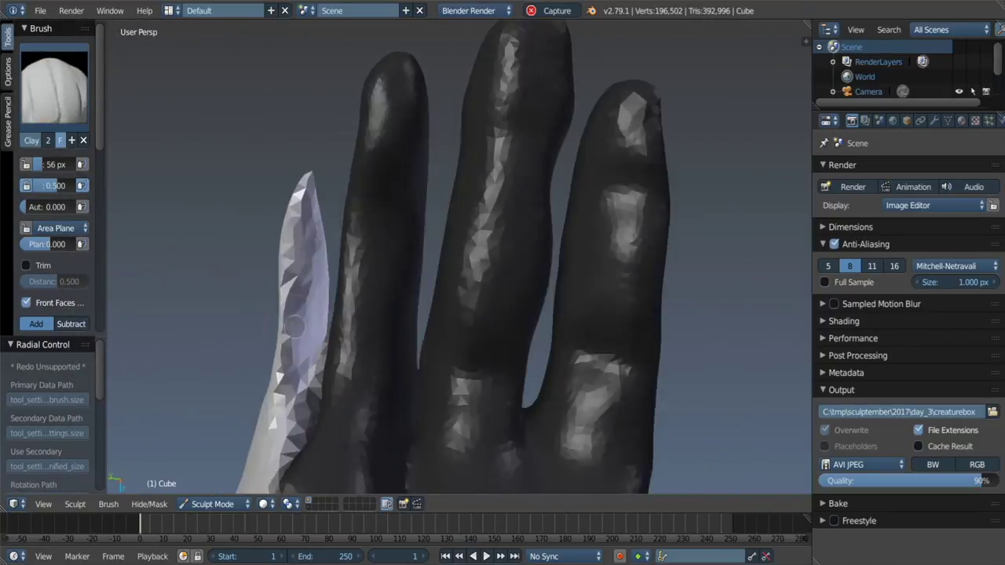
pyautogui.moveTo(318, 381); pyautogui.dragTo(333, 294, button='middle')
pyautogui.moveTo(235, 314); pyautogui.dragTo(282, 424)
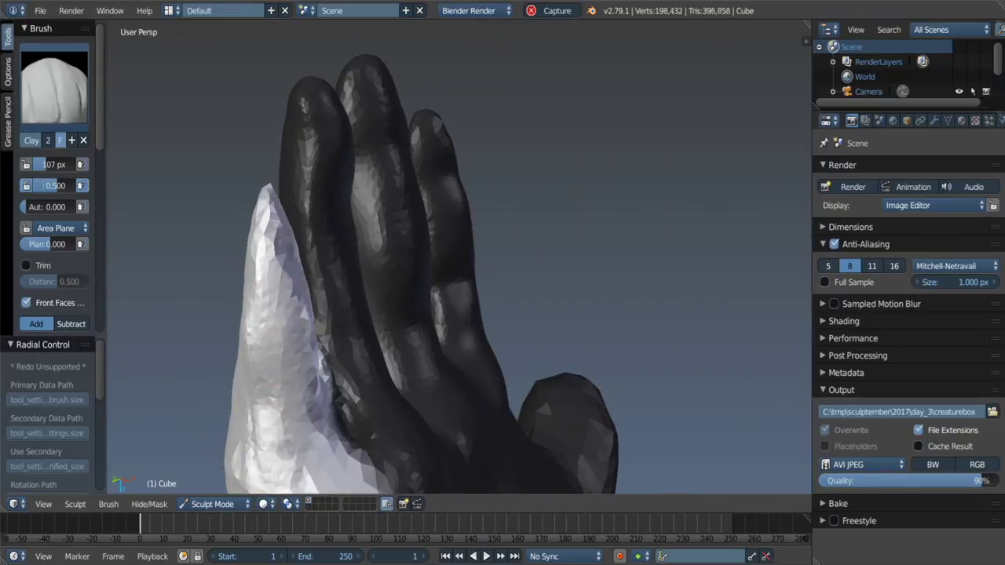
# Step: Reshape the light outer finger's tip with Clay and Grab
pyautogui.moveTo(235, 216); pyautogui.dragTo(294, 208, button='middle')
pyautogui.moveTo(294, 208); pyautogui.dragTo(302, 223)
pyautogui.press('g')
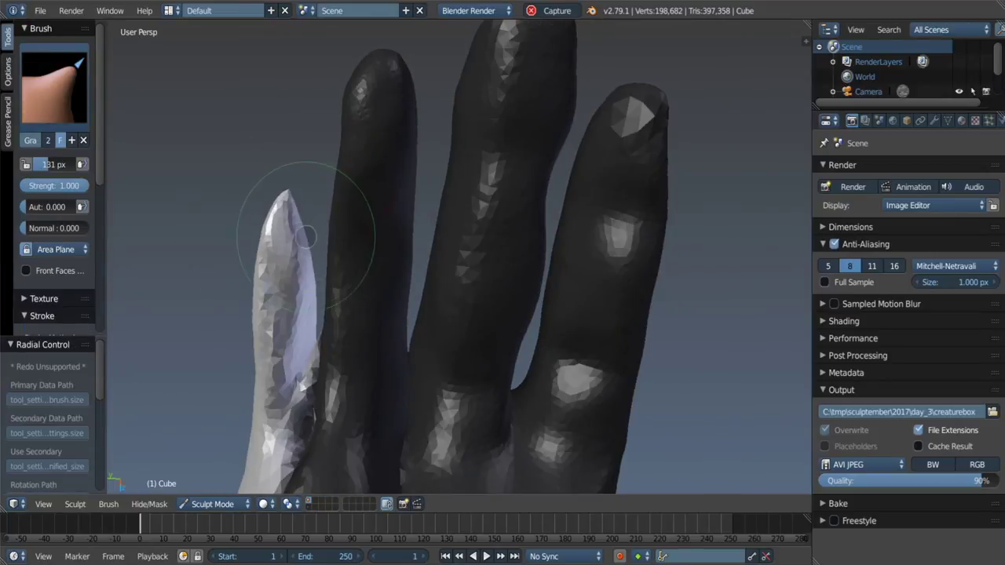
pyautogui.moveTo(306, 230)
pyautogui.mouseDown(button='middle')
pyautogui.moveTo(269, 213)
pyautogui.moveTo(265, 246)
pyautogui.moveTo(304, 216)
pyautogui.mouseUp(button='middle')
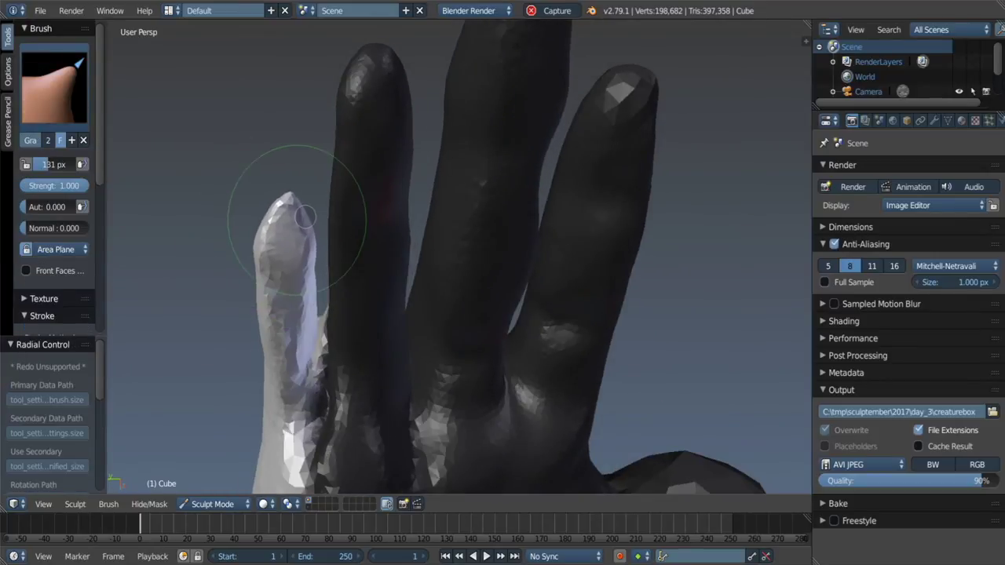
pyautogui.scroll(-5, 314, 334)
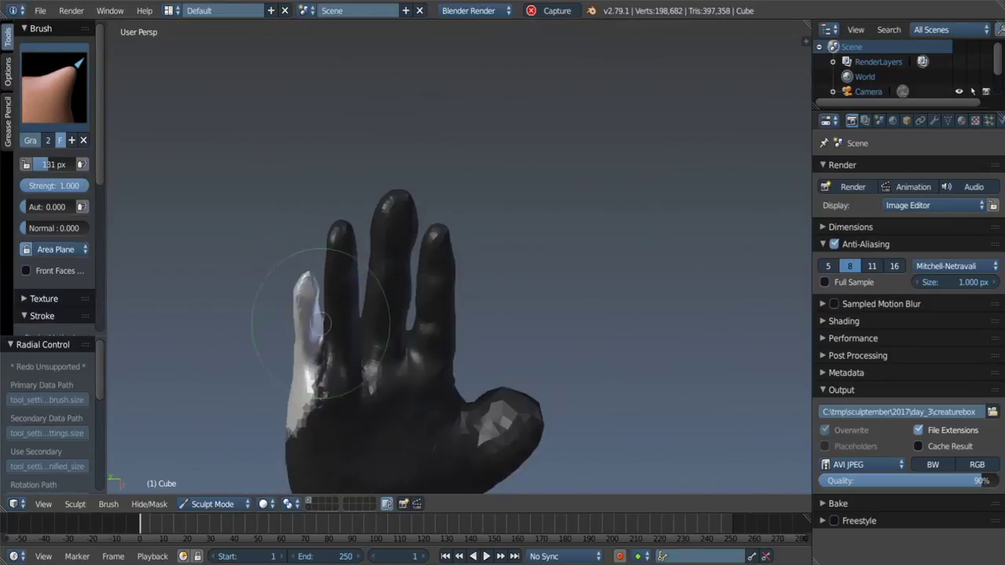
pyautogui.moveTo(270, 325)
pyautogui.mouseDown(button='middle')
pyautogui.moveTo(468, 230)
pyautogui.moveTo(294, 341)
pyautogui.moveTo(306, 338)
pyautogui.mouseUp(button='middle')
pyautogui.hotkey('shift', 'c')
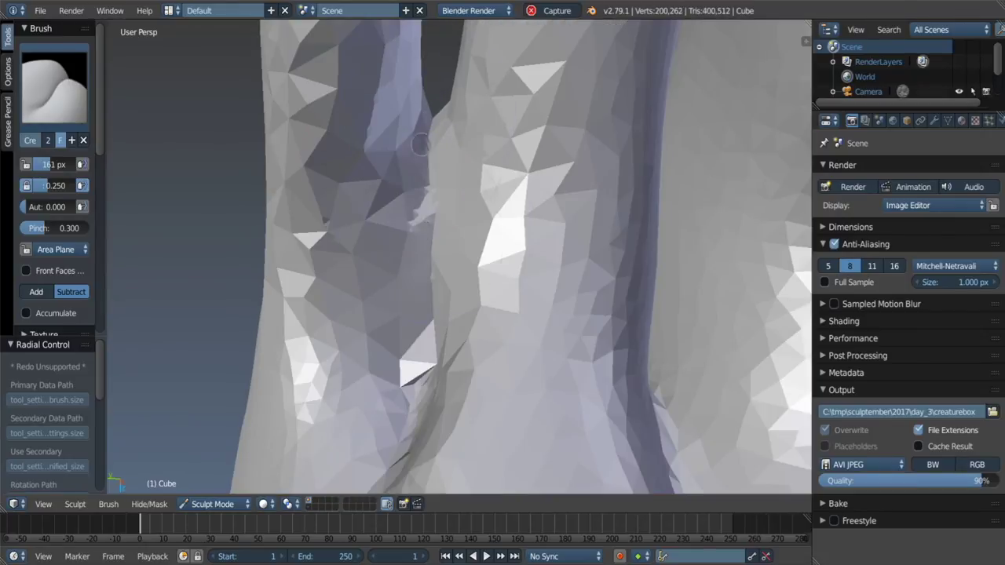
# Step: Smooth out the crease groove and set up a 241 px Snake Hook brush
pyautogui.press('s')
pyautogui.moveTo(420, 144); pyautogui.dragTo(409, 353)
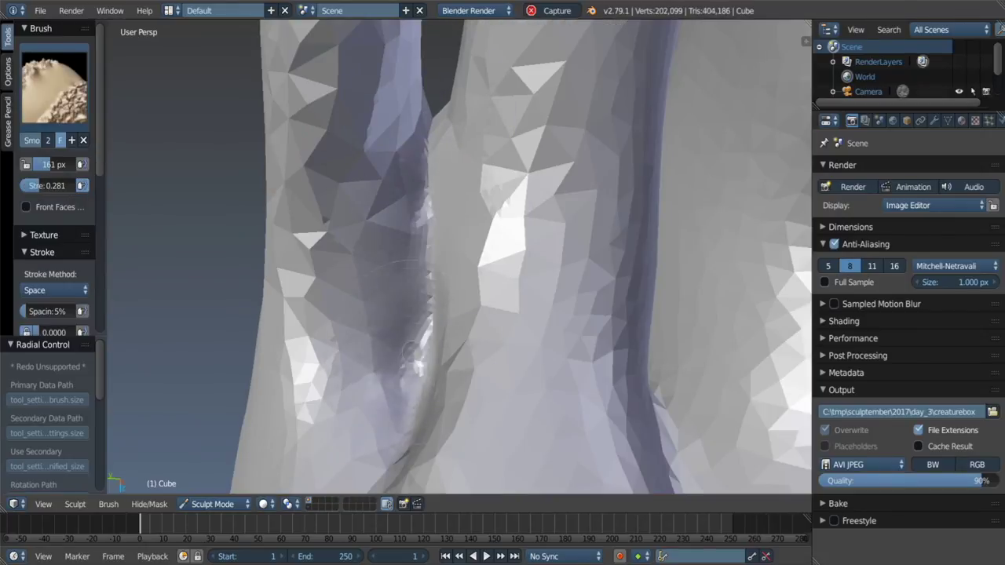
pyautogui.press('k')
pyautogui.press('f')
pyautogui.click(417, 210)
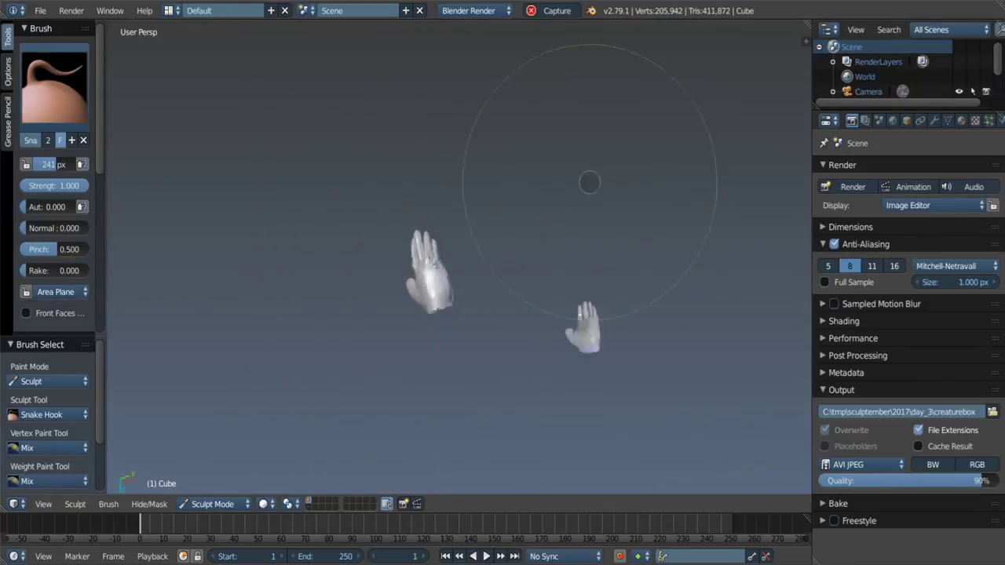
pyautogui.scroll(5, 428, 270)
pyautogui.moveTo(482, 270)
pyautogui.mouseDown(button='middle')
pyautogui.moveTo(471, 246)
pyautogui.moveTo(509, 209)
pyautogui.moveTo(511, 244)
pyautogui.mouseUp(button='middle')
pyautogui.scroll(2, 509, 255)
# Step: Pull the little finger into a new shape with a 139 px Snake Hook brush
pyautogui.press('f')
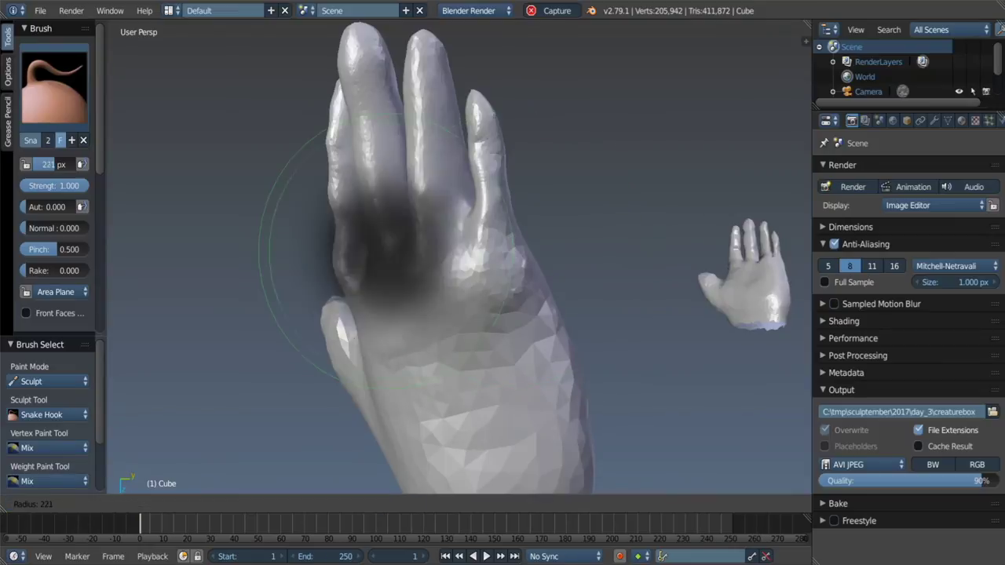
pyautogui.click(506, 239)
pyautogui.hotkey('shift', 'c')
pyautogui.press('g')
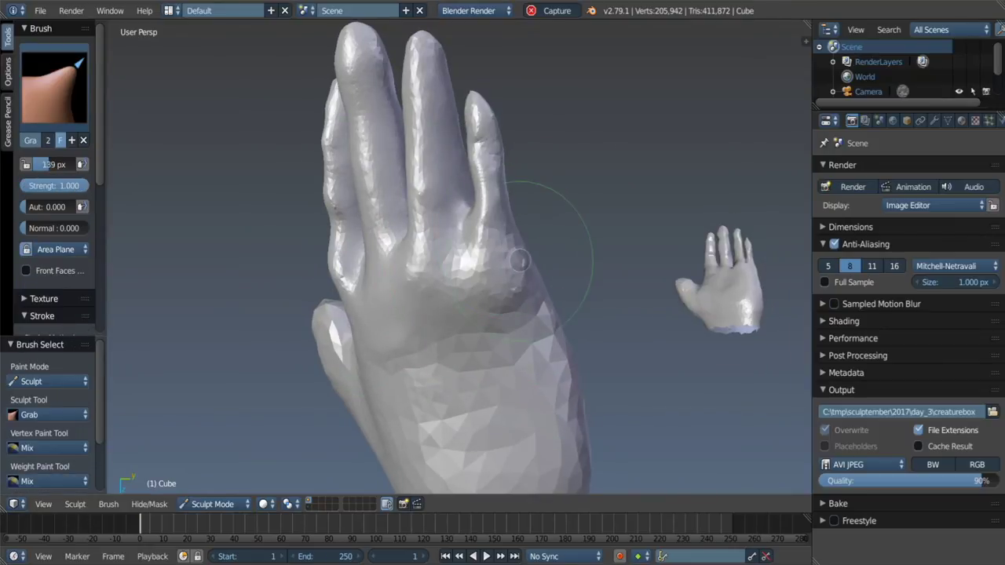
pyautogui.moveTo(518, 232)
pyautogui.mouseDown(button='middle')
pyautogui.moveTo(515, 168)
pyautogui.moveTo(493, 184)
pyautogui.mouseUp(button='middle')
pyautogui.press('k')
pyautogui.moveTo(492, 182); pyautogui.dragTo(496, 227)
pyautogui.moveTo(496, 228)
pyautogui.mouseDown(button='middle')
pyautogui.moveTo(347, 258)
pyautogui.moveTo(504, 240)
pyautogui.moveTo(415, 201)
pyautogui.moveTo(456, 200)
pyautogui.mouseUp(button='middle')
# Step: Build up a little clay on the hand with a 71 px Clay brush
pyautogui.press('c')
pyautogui.press('f')
pyautogui.click(439, 200)
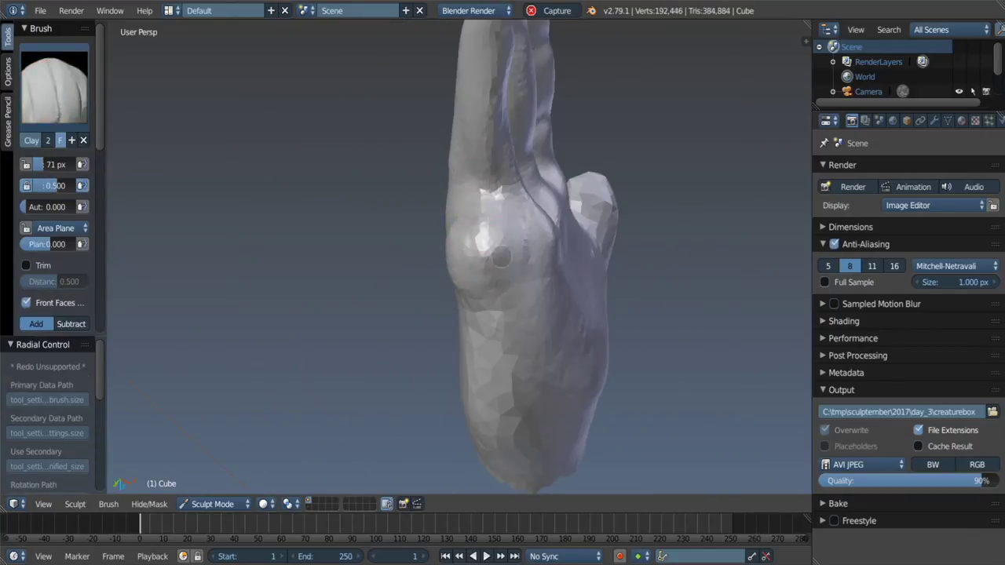
pyautogui.moveTo(495, 267); pyautogui.dragTo(464, 221, button='middle')
pyautogui.moveTo(523, 229); pyautogui.dragTo(518, 214)
pyautogui.moveTo(518, 214); pyautogui.dragTo(484, 233, button='middle')
# Step: Set the Grab brush radius to 238 px and turn the hand to a new angle
pyautogui.press('g')
pyautogui.scroll(-5, 484, 233)
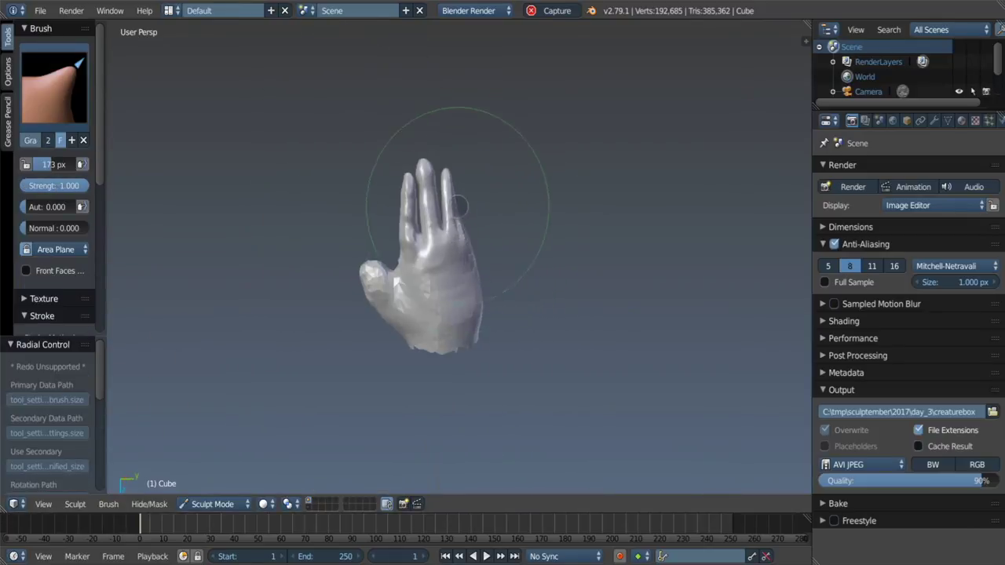
pyautogui.scroll(4, 471, 220)
pyautogui.press('f')
pyautogui.click(457, 200)
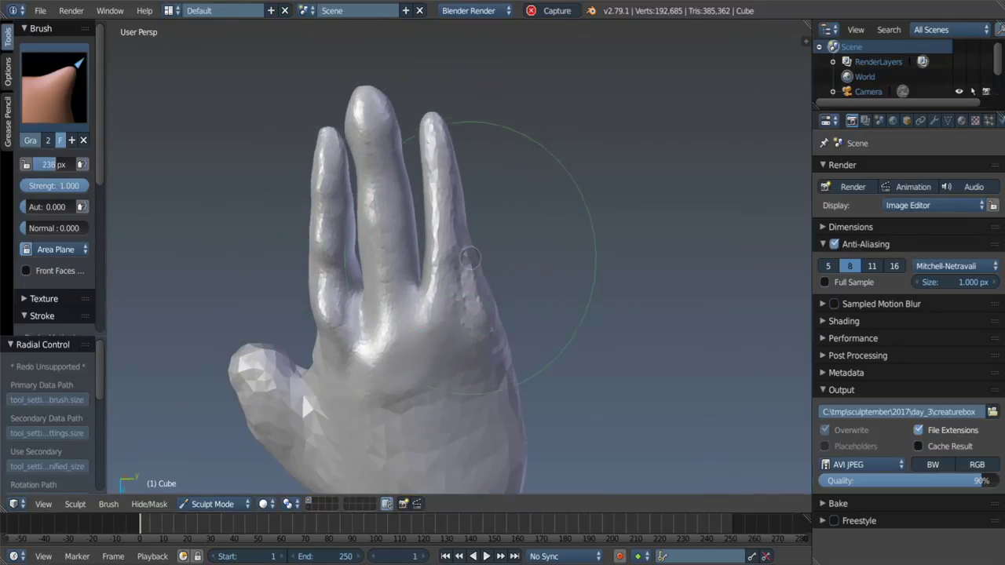
pyautogui.moveTo(449, 135); pyautogui.dragTo(414, 146, button='middle')
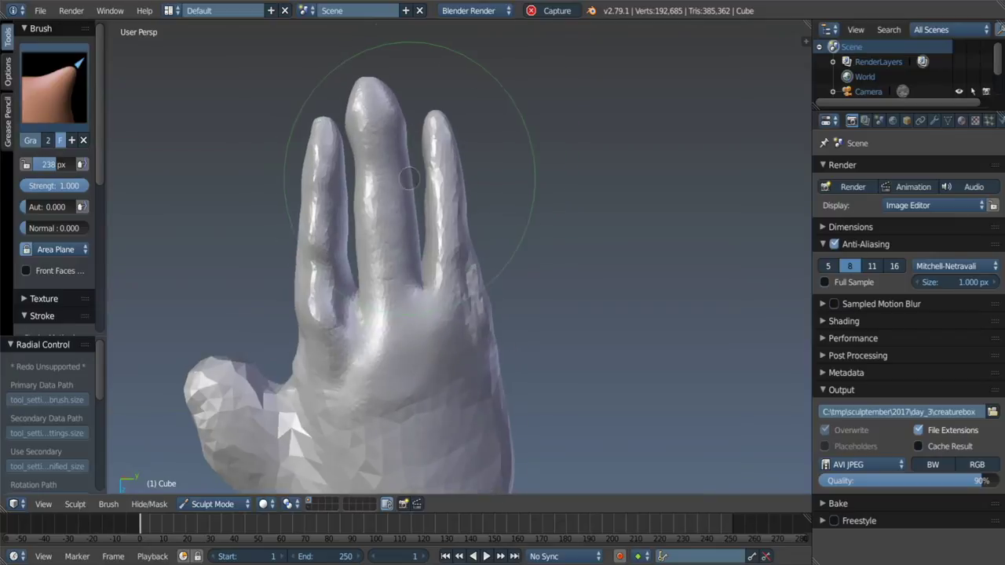
# Step: Lasso-mask the two left fingers and fingertips, clearing and redoing the mask once
pyautogui.keyDown('ctrl'); pyautogui.keyDown('shift'); pyautogui.moveTo(270, 263); pyautogui.dragTo(360, 43); pyautogui.keyUp('shift'); pyautogui.keyUp('ctrl')
pyautogui.keyDown('ctrl'); pyautogui.keyDown('shift'); pyautogui.moveTo(414, 180); pyautogui.dragTo(339, 283); pyautogui.keyUp('shift'); pyautogui.keyUp('ctrl')
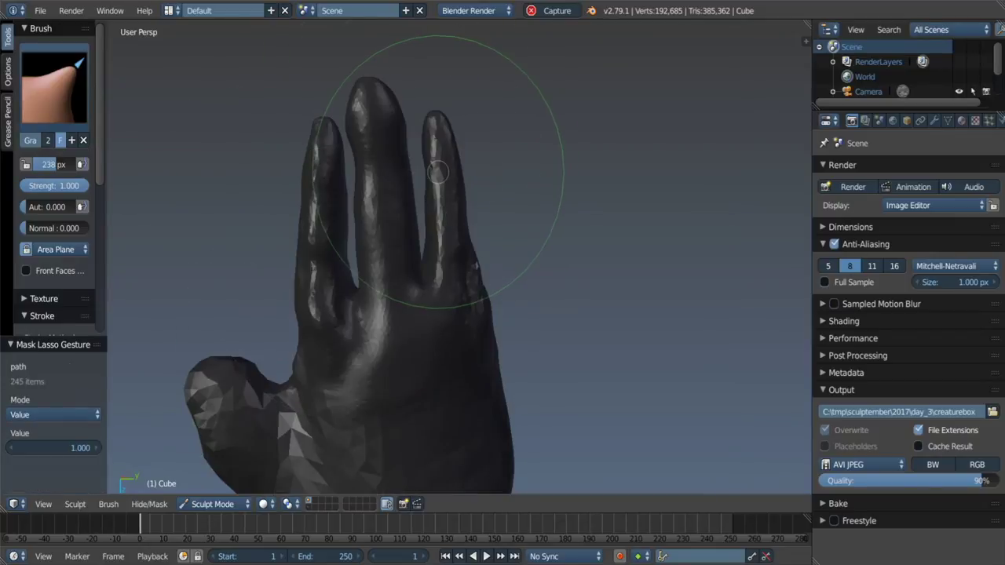
pyautogui.hotkey('alt', 'm')
pyautogui.moveTo(415, 180); pyautogui.dragTo(470, 298, button='middle')
pyautogui.keyDown('ctrl'); pyautogui.keyDown('shift'); pyautogui.moveTo(306, 217); pyautogui.dragTo(417, 216); pyautogui.keyUp('shift'); pyautogui.keyUp('ctrl')
pyautogui.moveTo(418, 215); pyautogui.dragTo(470, 157, button='middle')
pyautogui.keyDown('ctrl'); pyautogui.keyDown('shift'); pyautogui.moveTo(318, 174); pyautogui.dragTo(416, 137); pyautogui.keyUp('shift'); pyautogui.keyUp('ctrl')
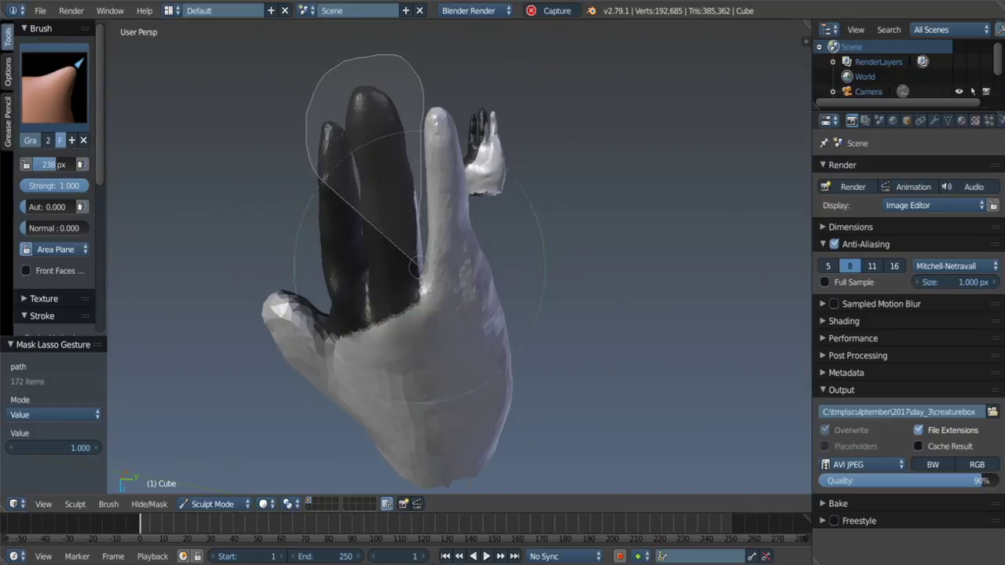
pyautogui.keyDown('ctrl'); pyautogui.keyDown('shift'); pyautogui.moveTo(414, 269); pyautogui.dragTo(414, 269); pyautogui.keyUp('shift'); pyautogui.keyUp('ctrl')
pyautogui.moveTo(415, 268); pyautogui.dragTo(413, 200, button='middle')
pyautogui.moveTo(456, 145); pyautogui.dragTo(470, 146, button='middle')
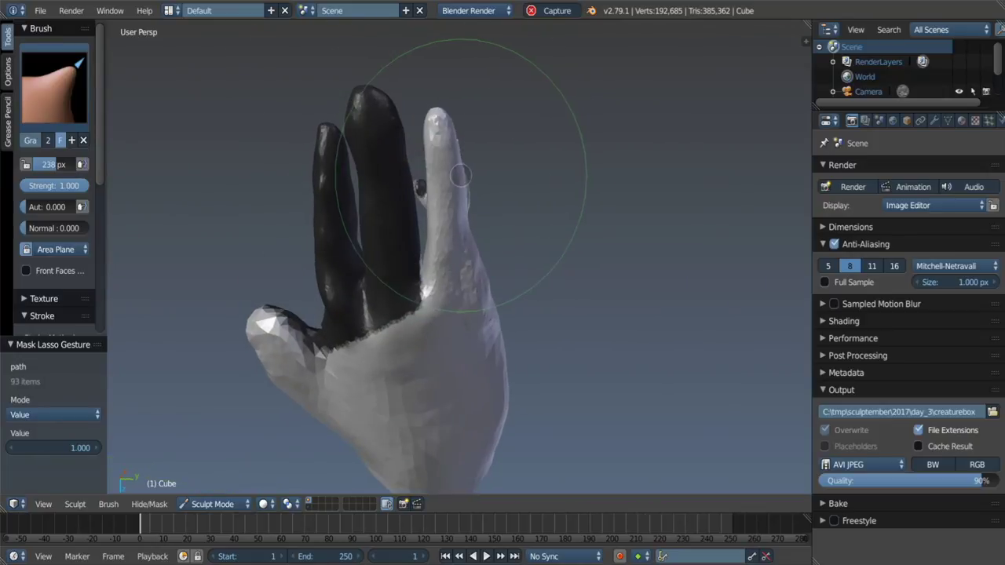
# Step: Reshape the outer finger with a 312 px Grab brush, then clear the mask
pyautogui.press('f')
pyautogui.click(476, 229)
pyautogui.moveTo(476, 228); pyautogui.dragTo(466, 291, button='middle')
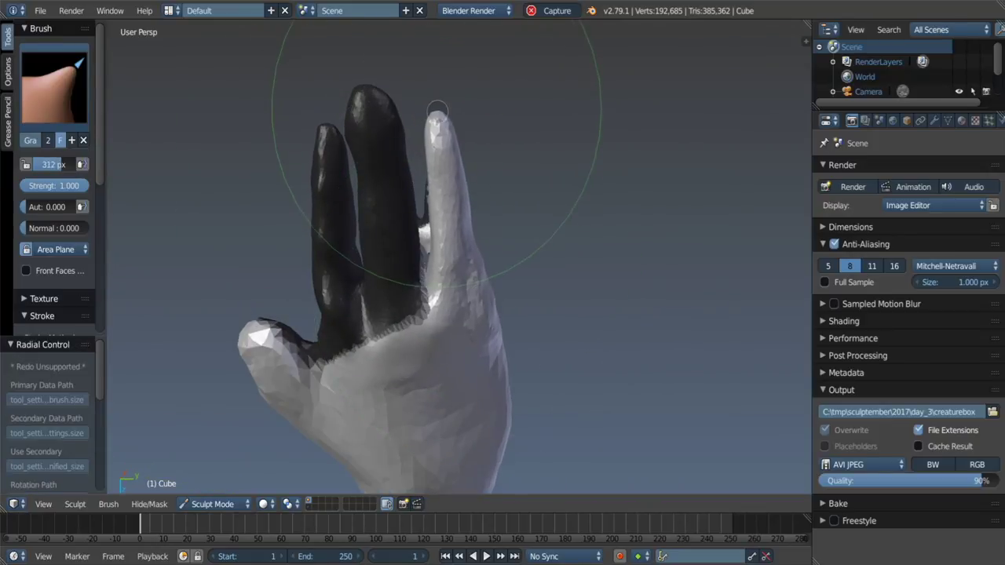
pyautogui.moveTo(435, 123)
pyautogui.mouseDown(button='middle')
pyautogui.moveTo(496, 161)
pyautogui.moveTo(510, 243)
pyautogui.moveTo(507, 327)
pyautogui.moveTo(576, 271)
pyautogui.moveTo(497, 287)
pyautogui.moveTo(314, 224)
pyautogui.mouseUp(button='middle')
pyautogui.hotkey('alt', 'm')
# Step: Switch from the Clay to the Grab brush while viewing the whole hand from the front
pyautogui.press('c')
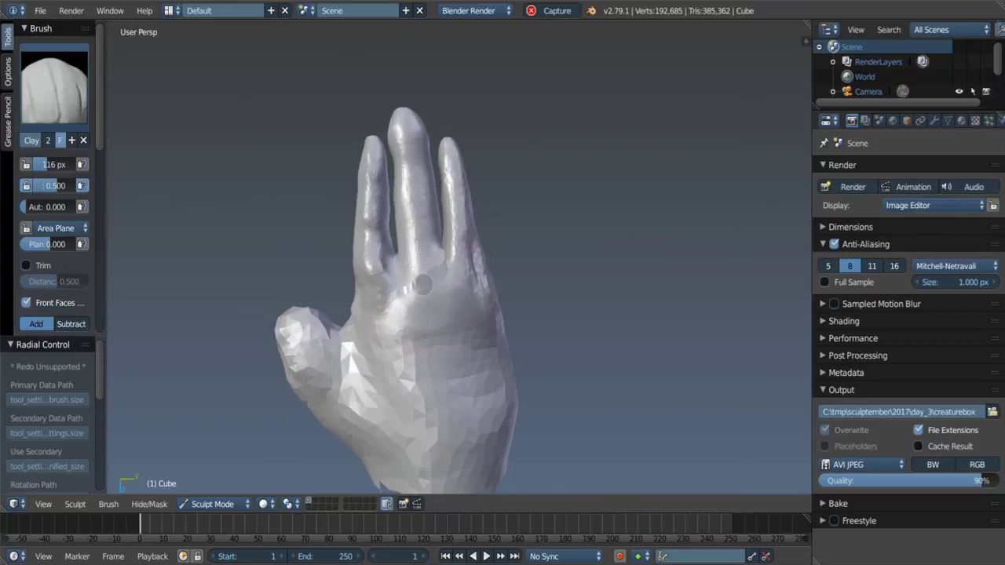
pyautogui.scroll(3, 354, 259)
pyautogui.moveTo(412, 269)
pyautogui.mouseDown(button='middle')
pyautogui.moveTo(471, 188)
pyautogui.moveTo(393, 246)
pyautogui.mouseUp(button='middle')
pyautogui.press('g')
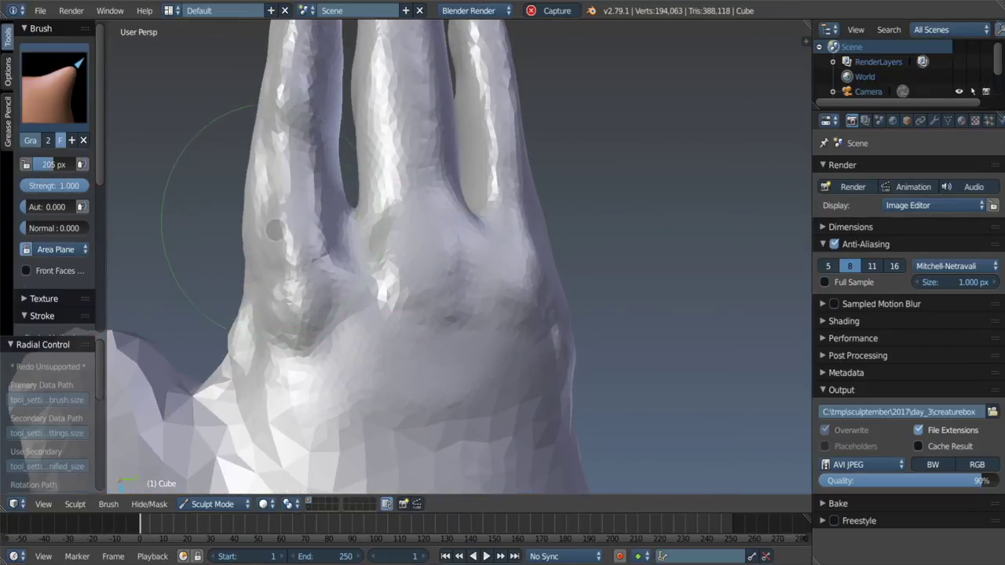
pyautogui.scroll(-6, 289, 252)
pyautogui.moveTo(426, 168)
pyautogui.mouseDown(button='middle')
pyautogui.moveTo(404, 202)
pyautogui.moveTo(370, 213)
pyautogui.mouseUp(button='middle')
pyautogui.scroll(5, 386, 199)
pyautogui.scroll(-4, 386, 199)
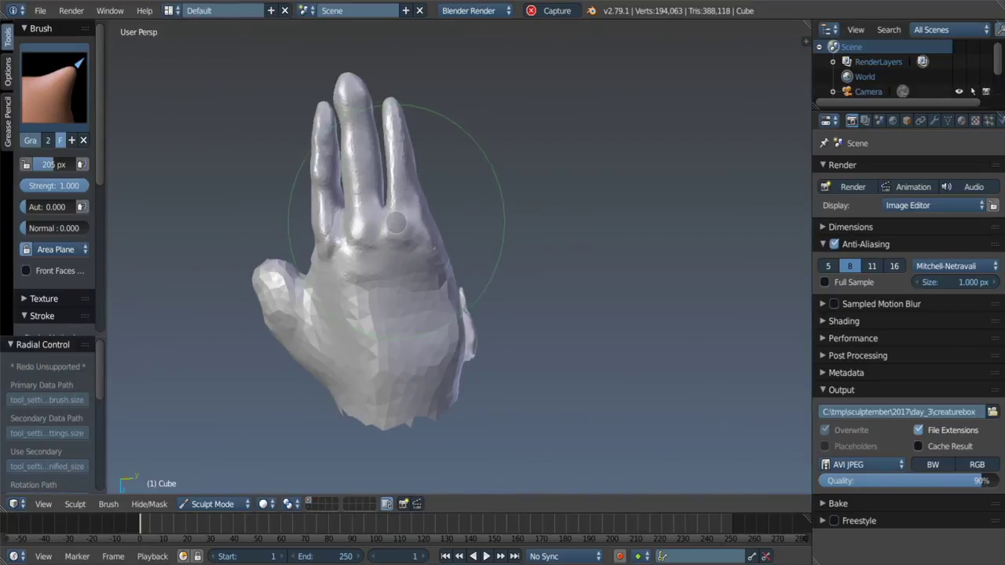
# Step: Resize the brush to 120 px, then to 80 px, with the palm turned into view
pyautogui.press('f')
pyautogui.click(361, 200)
pyautogui.moveTo(302, 271); pyautogui.dragTo(161, 269, button='middle')
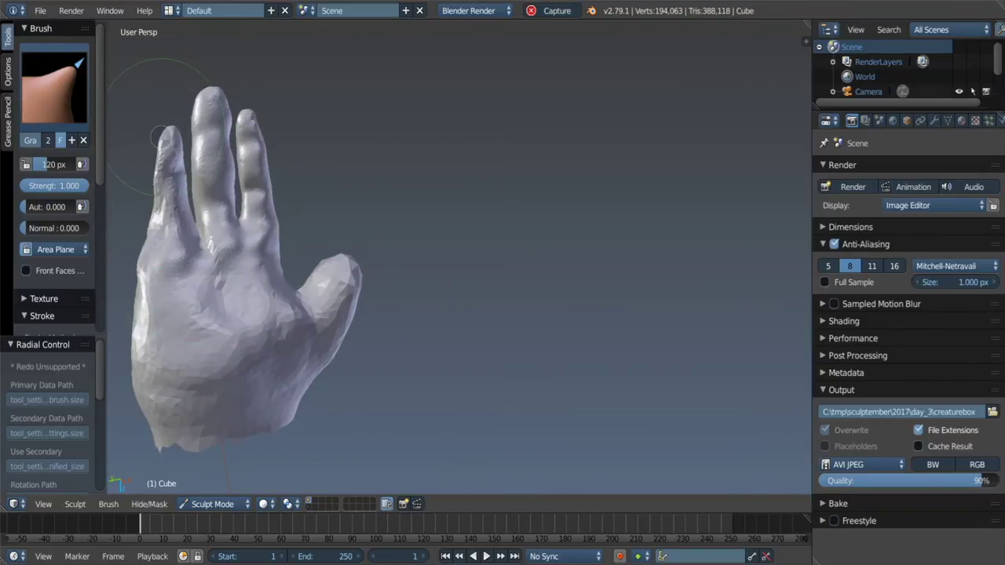
pyautogui.press('f')
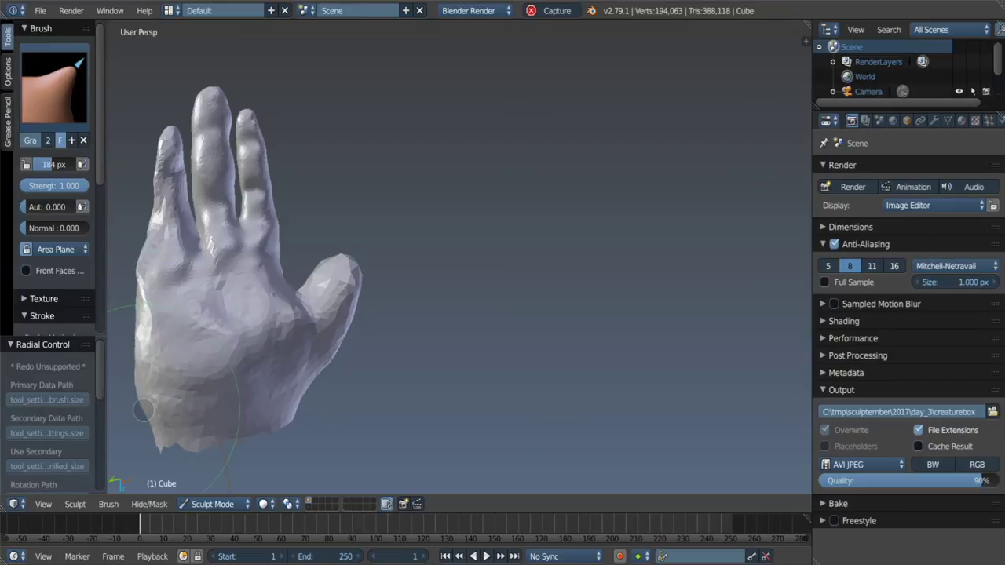
pyautogui.click(309, 245)
pyautogui.moveTo(310, 245)
pyautogui.mouseDown(button='middle')
pyautogui.moveTo(275, 244)
pyautogui.moveTo(274, 283)
pyautogui.mouseUp(button='middle')
# Step: Cycle through Smooth, Grab and Clay brushes, ending on Grab, with the hand near-horizontal
pyautogui.press('s')
pyautogui.press('g')
pyautogui.press('c')
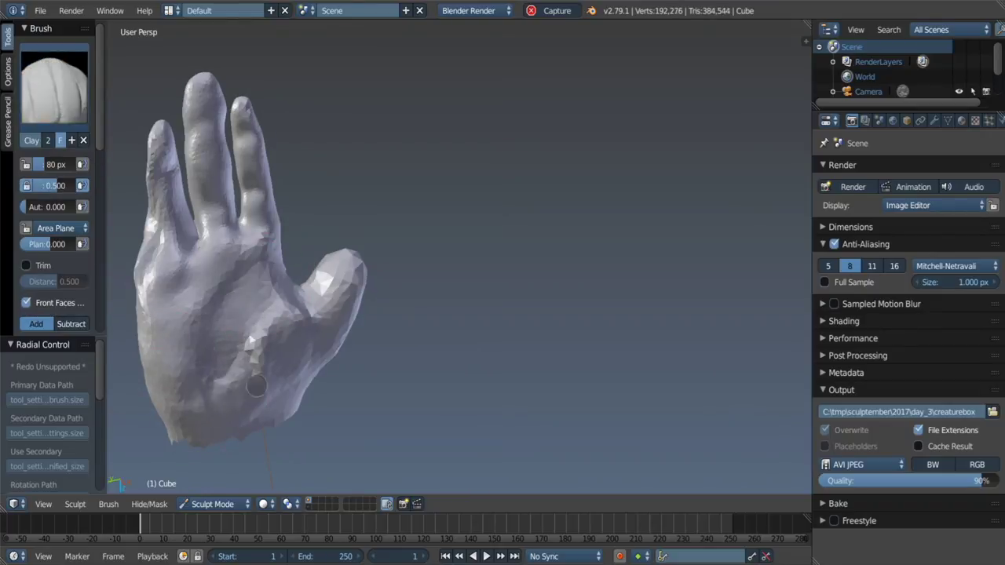
pyautogui.moveTo(256, 386)
pyautogui.mouseDown(button='middle')
pyautogui.moveTo(285, 340)
pyautogui.moveTo(306, 329)
pyautogui.moveTo(322, 290)
pyautogui.moveTo(315, 314)
pyautogui.moveTo(333, 359)
pyautogui.moveTo(304, 275)
pyautogui.moveTo(270, 228)
pyautogui.moveTo(285, 264)
pyautogui.mouseUp(button='middle')
pyautogui.press('g')
# Step: Enlarge the Grab brush to 221 px, orbit to a side view, and enter Edit Mode
pyautogui.press('f')
pyautogui.click(281, 303)
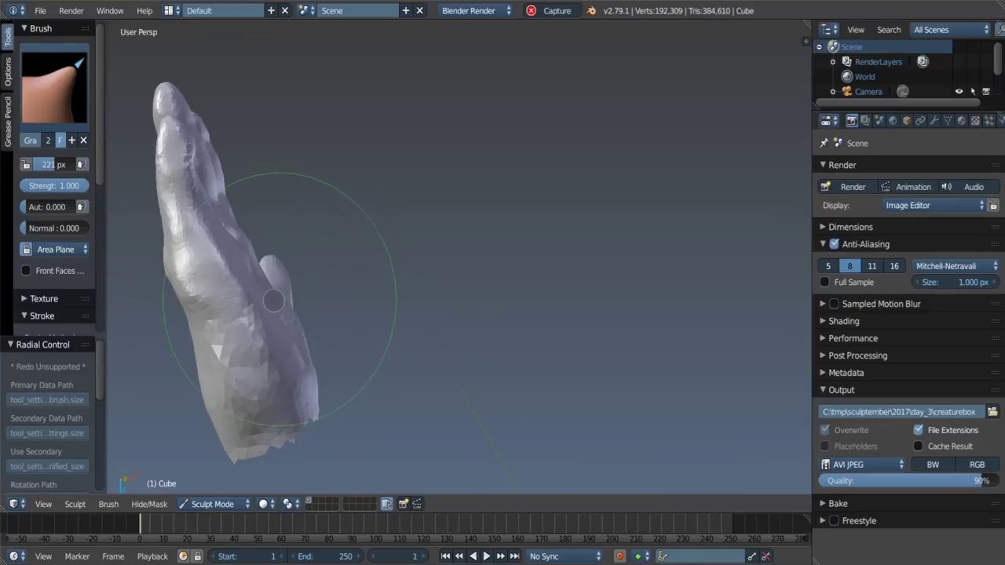
pyautogui.moveTo(269, 331)
pyautogui.mouseDown(button='middle')
pyautogui.moveTo(331, 321)
pyautogui.moveTo(352, 347)
pyautogui.moveTo(255, 227)
pyautogui.moveTo(328, 219)
pyautogui.mouseUp(button='middle')
pyautogui.moveTo(345, 130); pyautogui.dragTo(325, 264, button='middle')
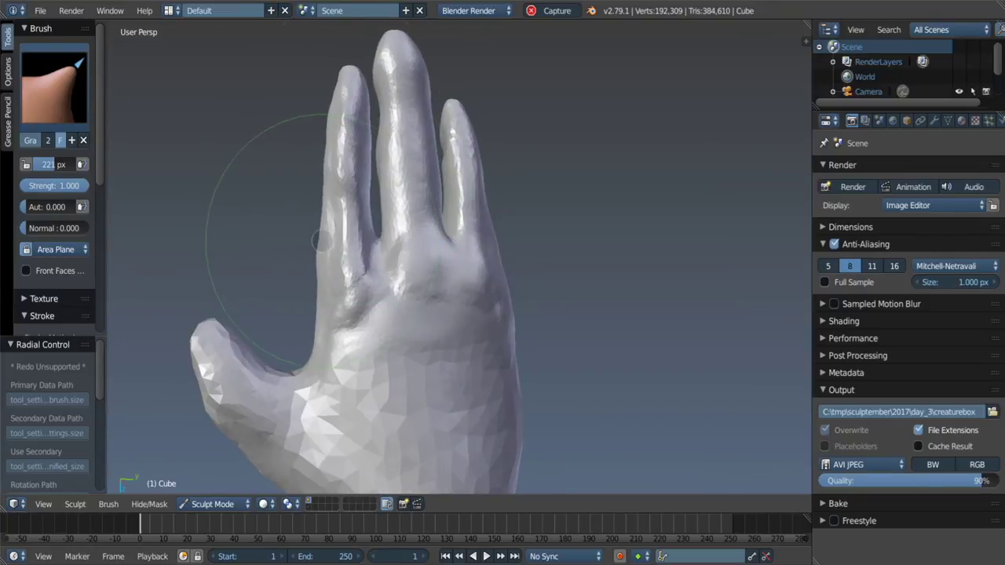
pyautogui.press('Tab')
# Step: In wireframe view, circle-select one finger's vertices, grow the selection and frame it
pyautogui.press('z')
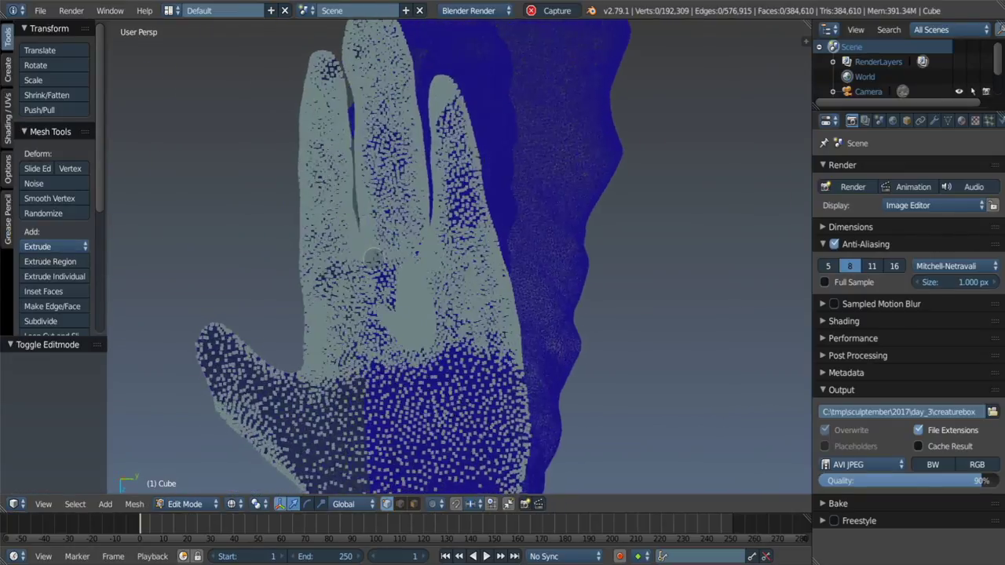
pyautogui.press('c')
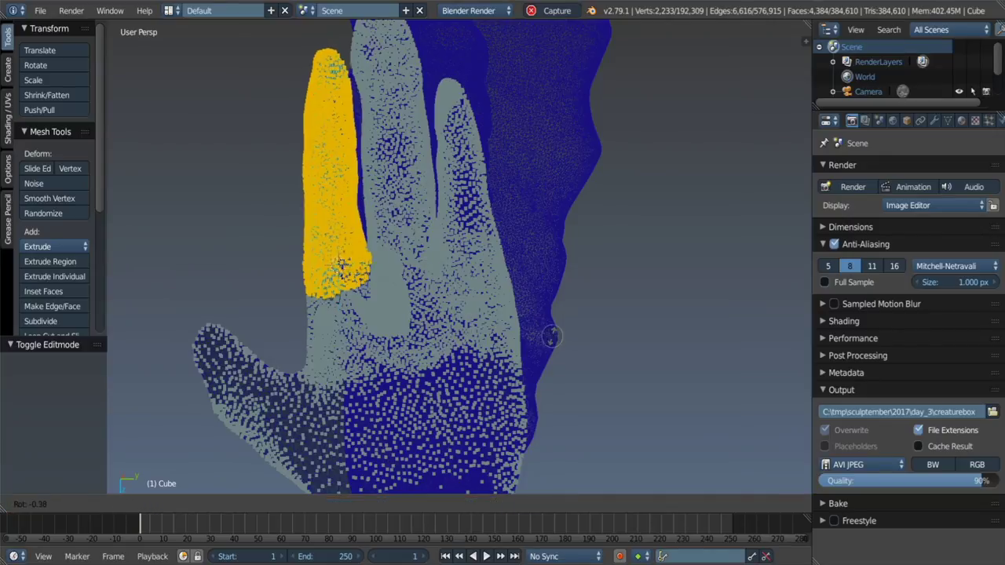
pyautogui.press('ctrl+KP_Add')
pyautogui.press('KP_Decimal')
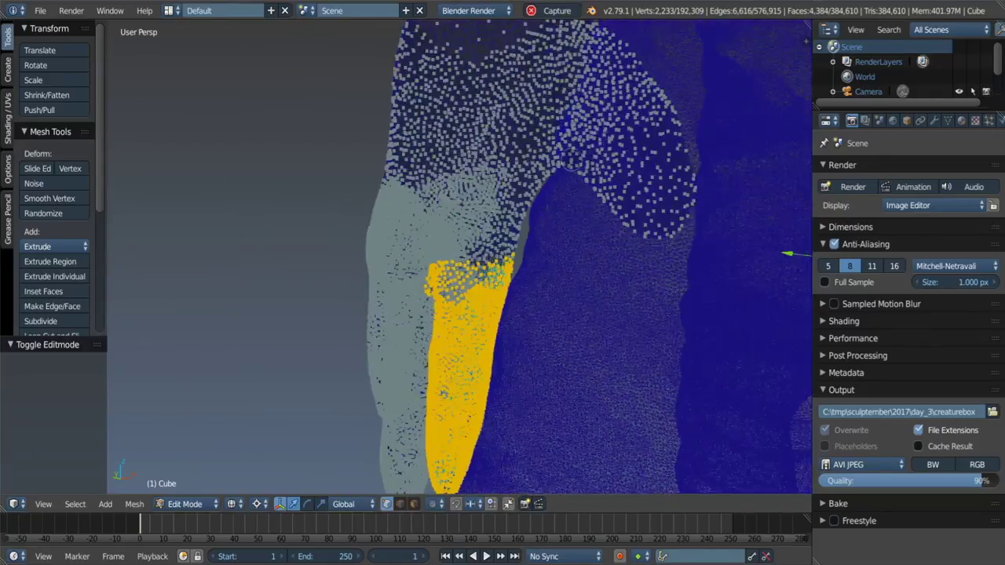
pyautogui.scroll(-5, 588, 151)
pyautogui.scroll(4, 572, 164)
pyautogui.scroll(-3, 588, 152)
# Step: Rotate the selected finger by about -9.5 degrees, seen from the left side view
pyautogui.press('ctrl+KP_3')
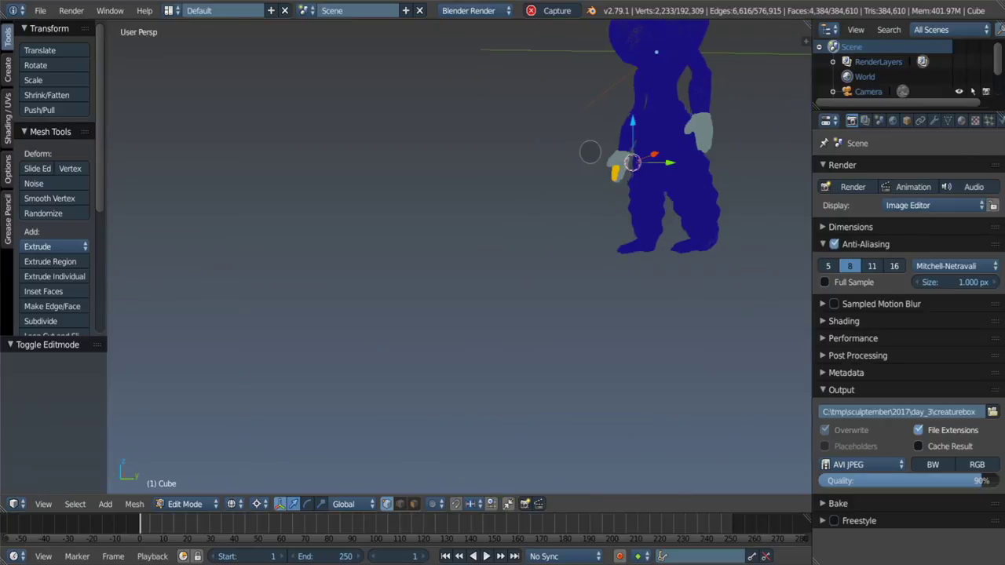
pyautogui.press('KP_Decimal')
pyautogui.scroll(3, 589, 152)
pyautogui.press('KP_Decimal')
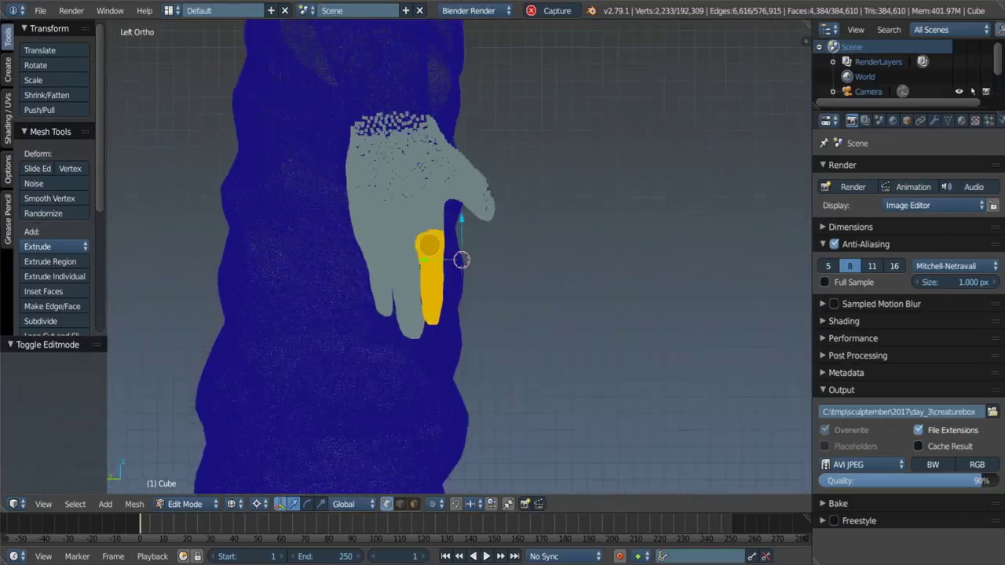
pyautogui.scroll(1, 589, 377)
pyautogui.scroll(1, 589, 377)
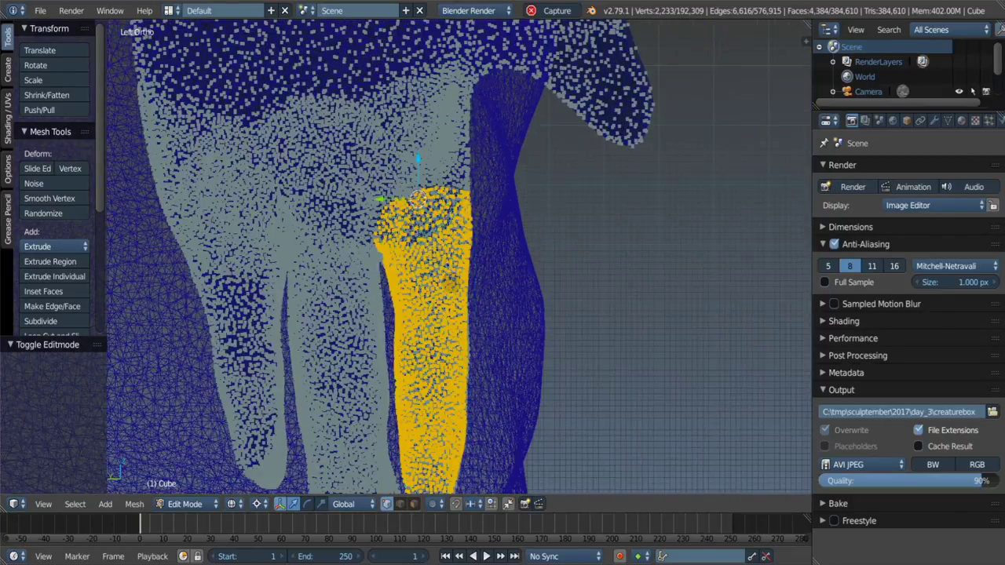
pyautogui.press('r')
pyautogui.click(628, 365)
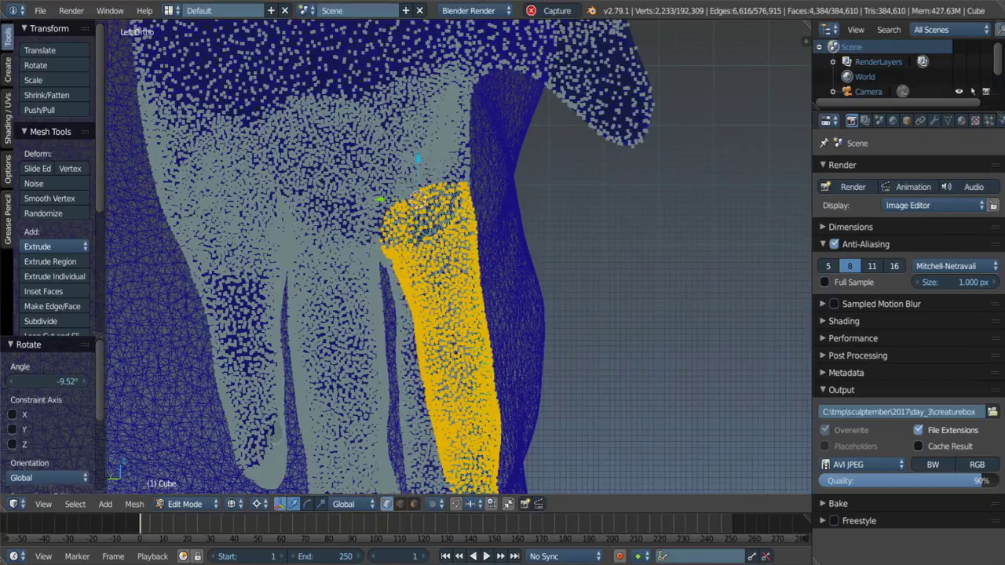
# Step: Select a second finger from its tip upward and rotate it slightly
pyautogui.press('a')
pyautogui.moveTo(261, 459); pyautogui.dragTo(259, 446)
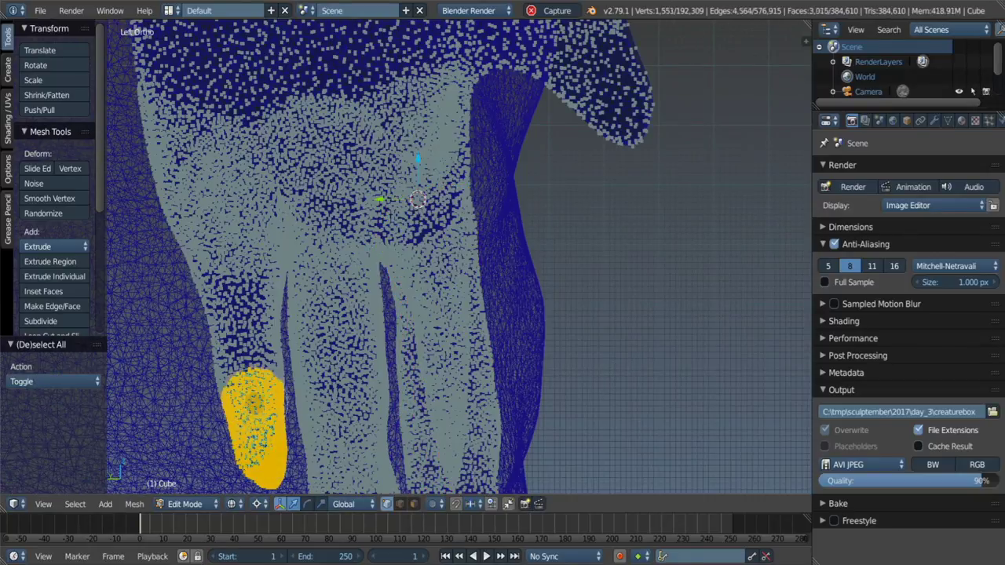
pyautogui.moveTo(249, 345); pyautogui.dragTo(220, 259)
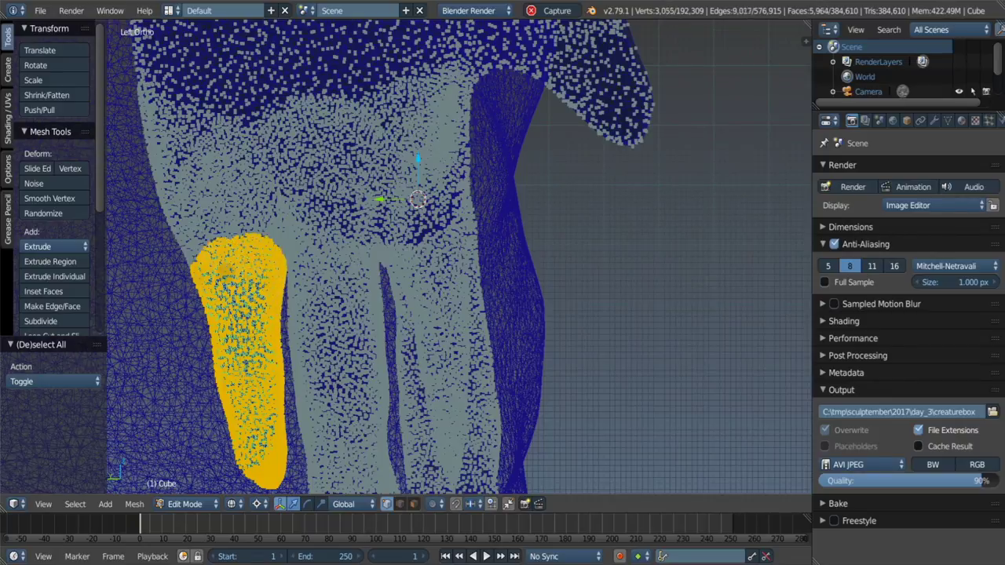
pyautogui.press('r')
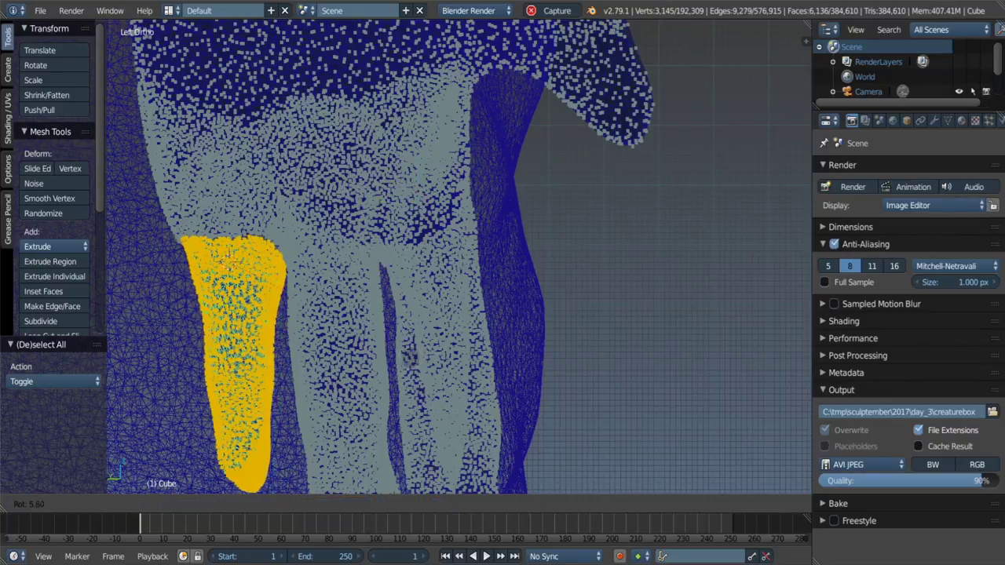
pyautogui.press('Return')
# Step: Return the hand to Sculpt Mode with the Grab brush active
pyautogui.hotkey('ctrl', 'Tab')
pyautogui.moveTo(330, 259)
pyautogui.mouseDown(button='middle')
pyautogui.moveTo(274, 248)
pyautogui.moveTo(204, 259)
pyautogui.mouseUp(button='middle')
pyautogui.press('s')
pyautogui.press('g')
pyautogui.moveTo(411, 245); pyautogui.dragTo(255, 225, button='middle')
# Step: Set the brush radius to 93 px and inflate the ring finger
pyautogui.scroll(-2, 256, 225)
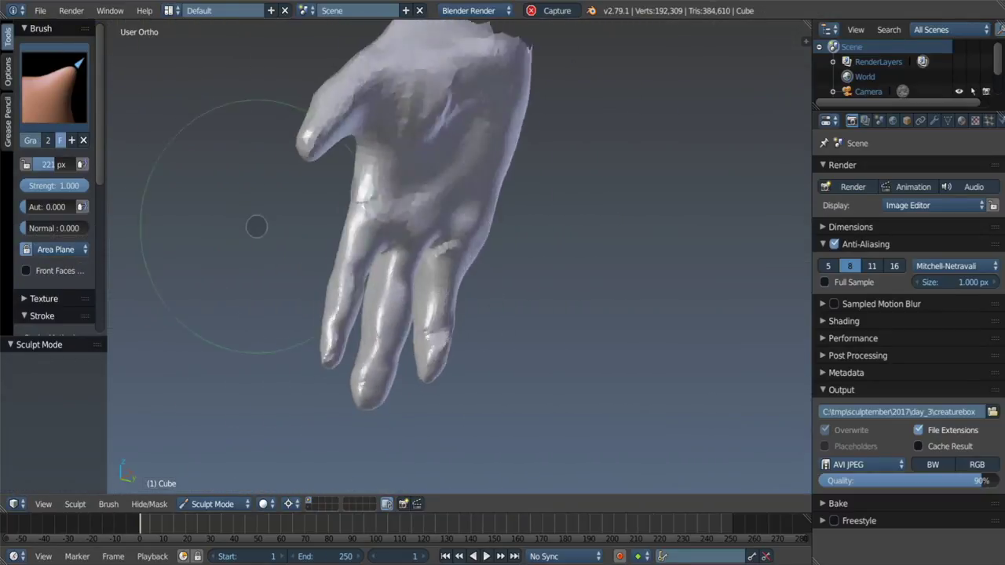
pyautogui.scroll(2, 426, 213)
pyautogui.scroll(2, 410, 260)
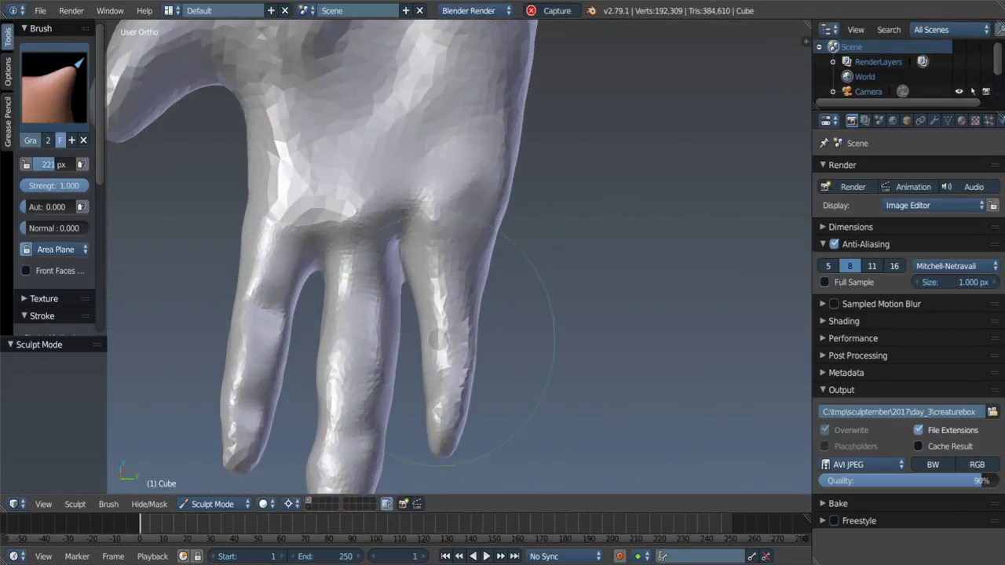
pyautogui.moveTo(411, 259); pyautogui.dragTo(361, 353, button='middle')
pyautogui.press('c')
pyautogui.press('f')
pyautogui.click(424, 369)
pyautogui.moveTo(424, 369); pyautogui.dragTo(459, 404, button='middle')
pyautogui.press('i')
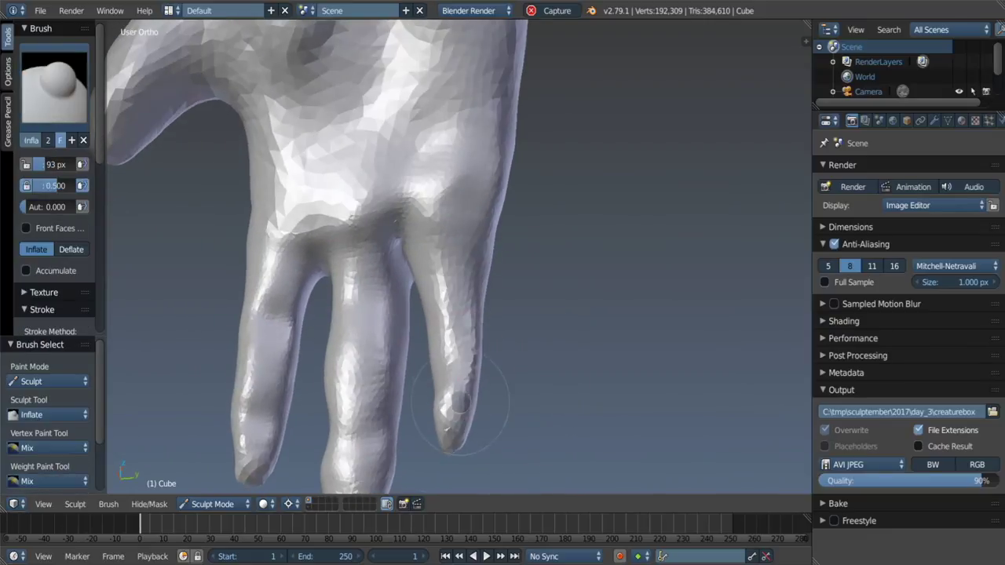
pyautogui.moveTo(454, 406); pyautogui.dragTo(474, 392)
# Step: Switch to the Crease brush with a 41 px radius
pyautogui.moveTo(474, 393)
pyautogui.mouseDown(button='middle')
pyautogui.moveTo(463, 298)
pyautogui.moveTo(424, 275)
pyautogui.moveTo(408, 322)
pyautogui.mouseUp(button='middle')
pyautogui.press('s')
pyautogui.hotkey('shift', 'c')
pyautogui.press('f')
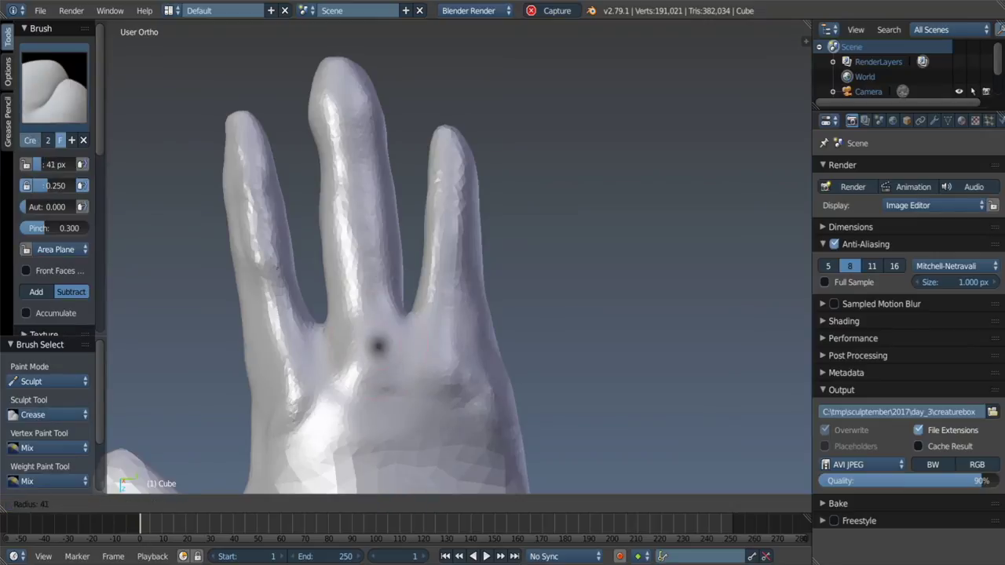
pyautogui.click(404, 326)
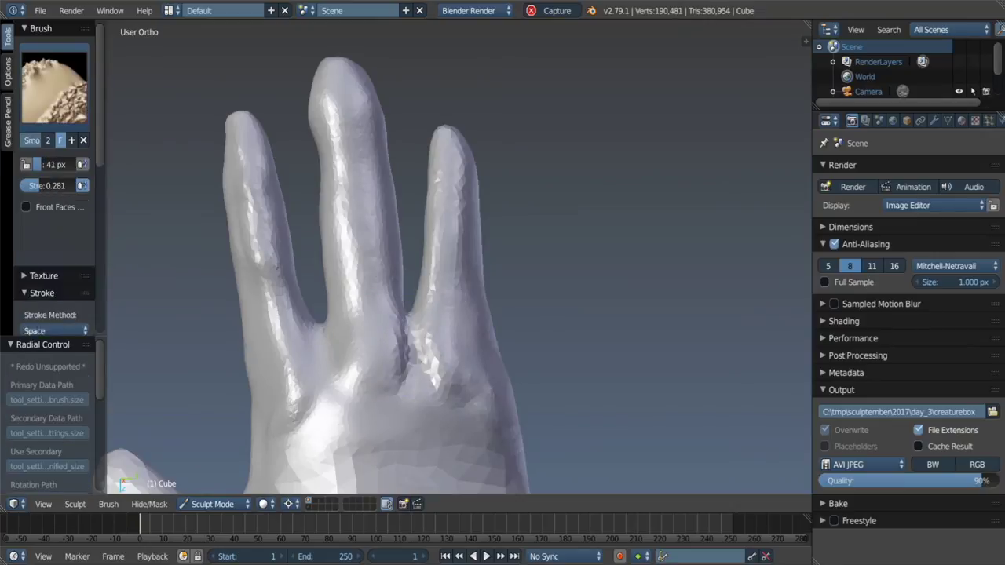
pyautogui.moveTo(407, 369); pyautogui.dragTo(391, 229, button='middle')
# Step: Cycle Smooth, Grab, Clay and Crease brushes while orbiting until both hands overlap
pyautogui.press('s')
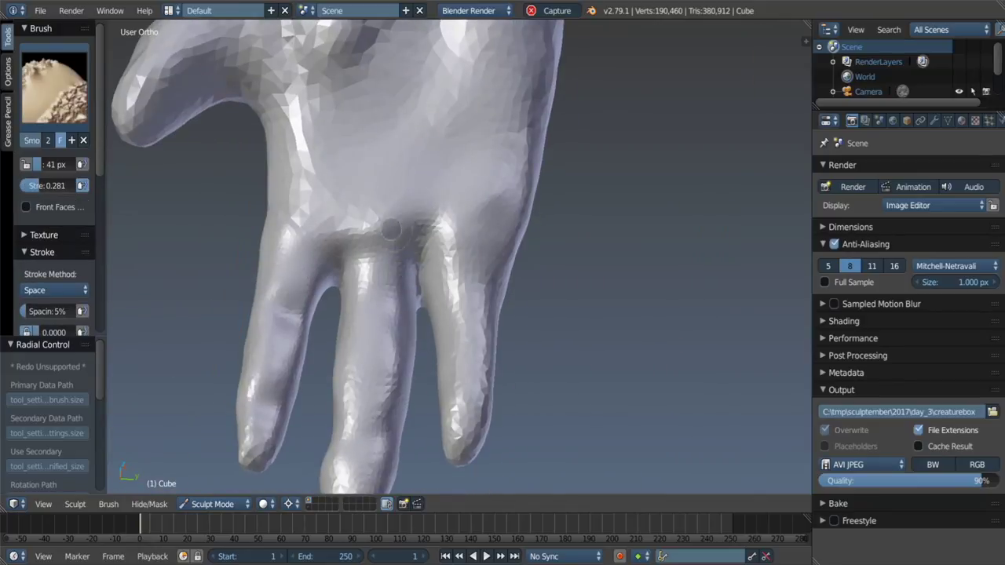
pyautogui.press('g')
pyautogui.moveTo(518, 236); pyautogui.dragTo(518, 302, button='middle')
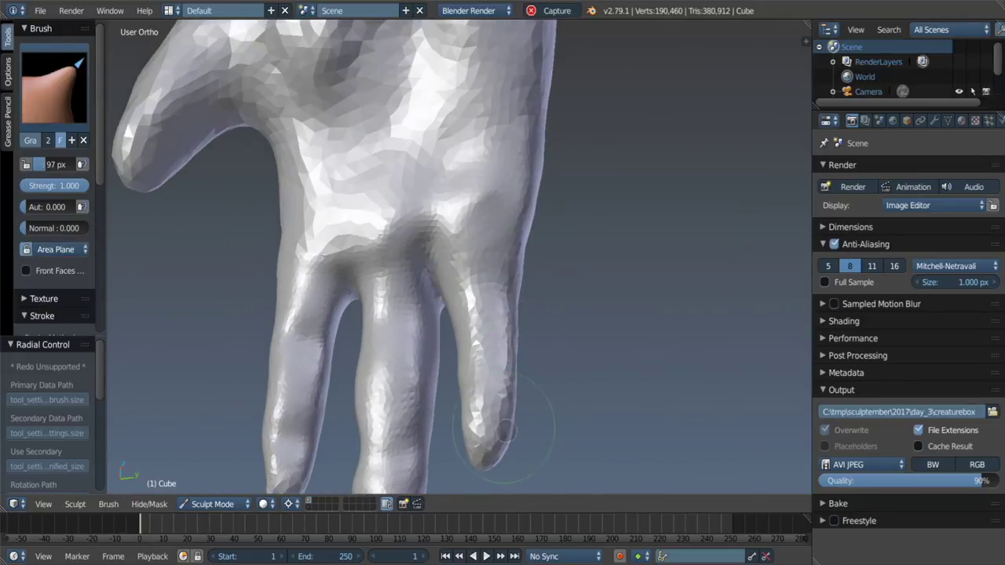
pyautogui.moveTo(507, 431); pyautogui.dragTo(446, 251, button='middle')
pyautogui.hotkey('shift', 'c')
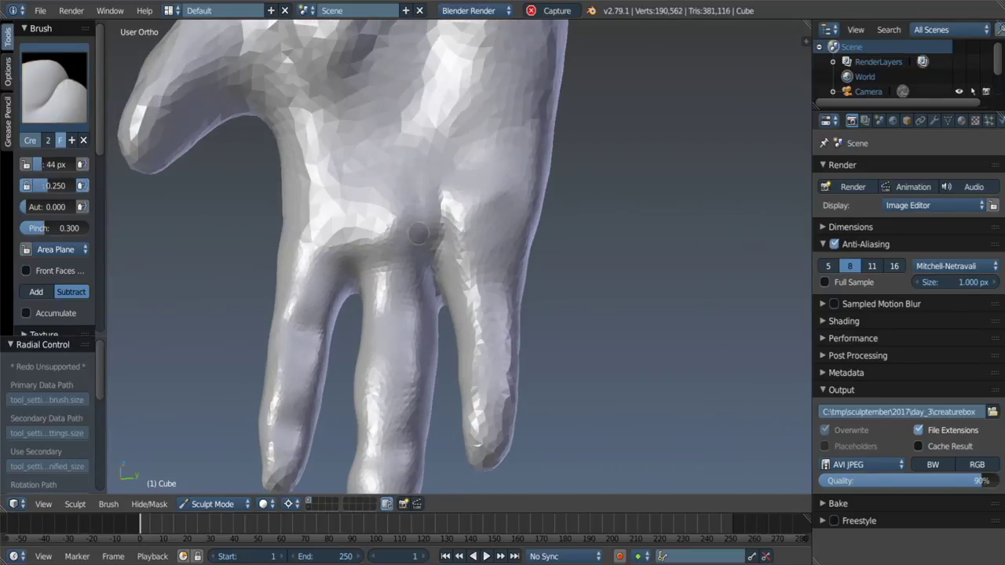
pyautogui.press('c')
pyautogui.hotkey('shift', 'c')
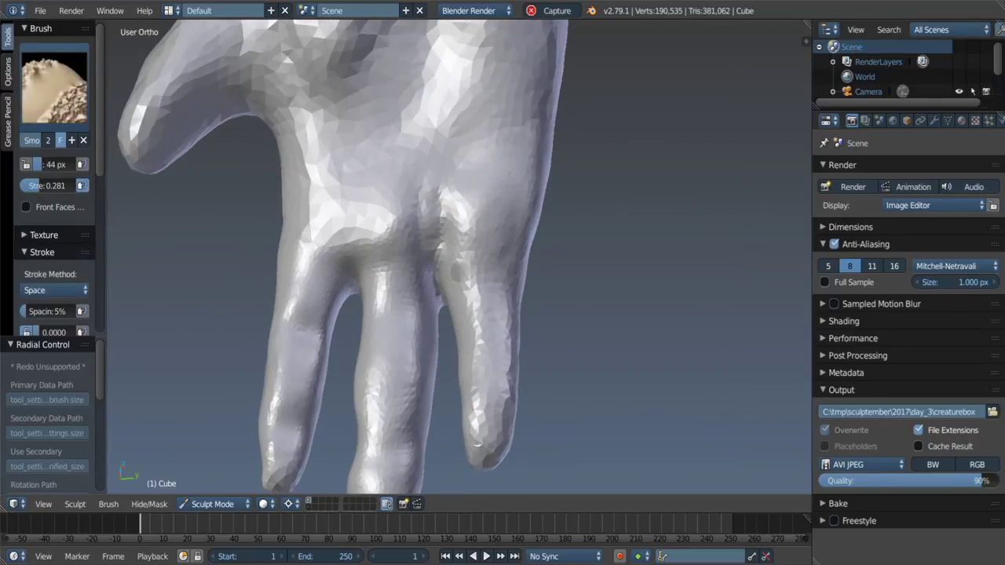
pyautogui.moveTo(483, 228); pyautogui.dragTo(359, 237, button='middle')
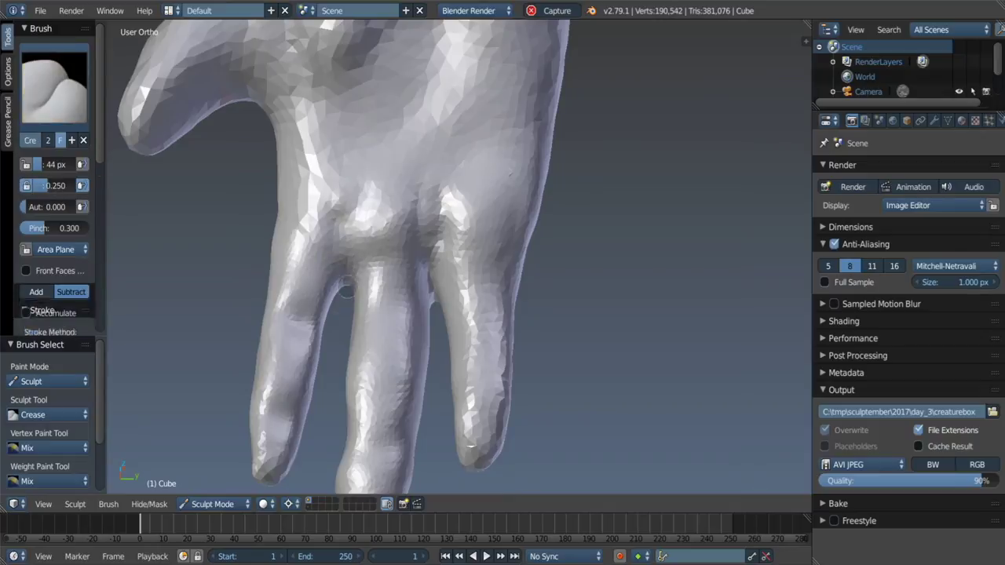
pyautogui.scroll(-3, 344, 275)
pyautogui.scroll(-3, 344, 275)
pyautogui.moveTo(433, 216)
pyautogui.mouseDown(button='middle')
pyautogui.moveTo(376, 235)
pyautogui.moveTo(440, 220)
pyautogui.moveTo(502, 236)
pyautogui.mouseUp(button='middle')
pyautogui.scroll(3, 377, 228)
pyautogui.scroll(3, 353, 235)
# Step: Build up a Clay stroke along the left finger with an 81 px brush
pyautogui.press('c')
pyautogui.press('f')
pyautogui.click(345, 244)
pyautogui.scroll(3, 471, 259)
pyautogui.moveTo(310, 382); pyautogui.dragTo(337, 377)
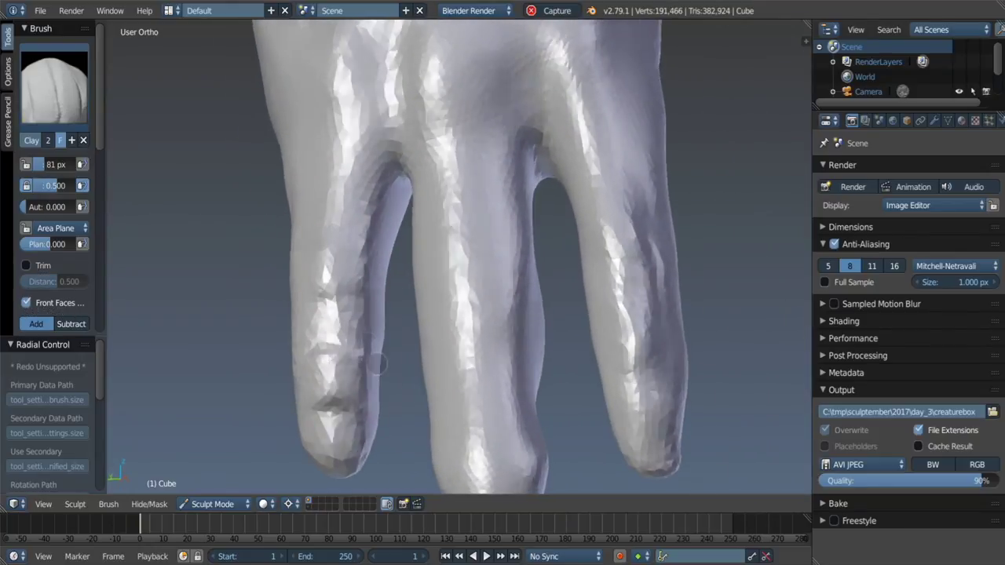
# Step: View the fingers from the front, switching between Smooth and Clay brushes
pyautogui.moveTo(338, 376); pyautogui.dragTo(361, 386, button='middle')
pyautogui.moveTo(431, 413)
pyautogui.mouseDown(button='middle')
pyautogui.moveTo(400, 296)
pyautogui.moveTo(388, 197)
pyautogui.mouseUp(button='middle')
pyautogui.press('s')
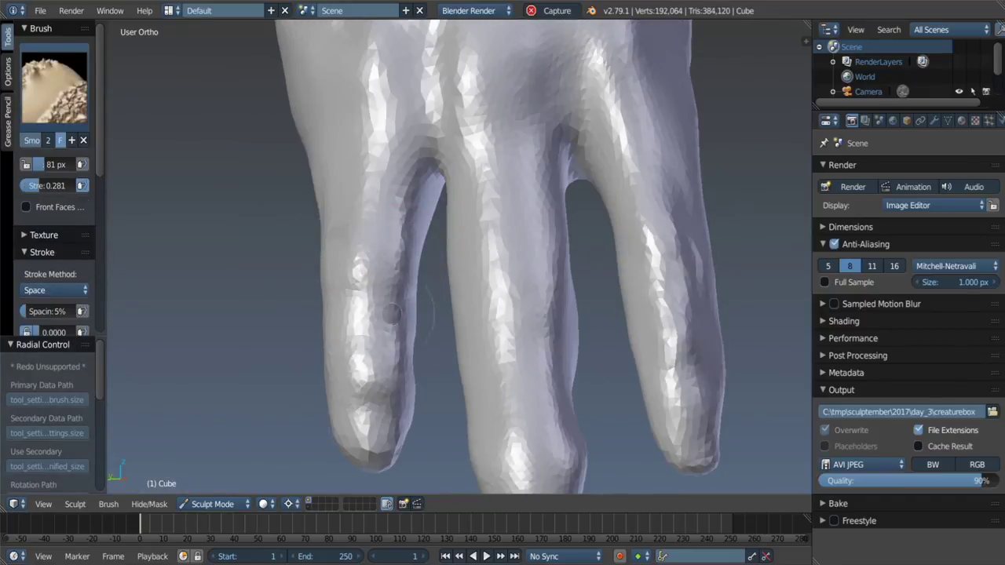
pyautogui.press('c')
pyautogui.scroll(-2, 390, 314)
pyautogui.scroll(-3, 657, 231)
pyautogui.moveTo(657, 231)
pyautogui.mouseDown(button='middle')
pyautogui.moveTo(523, 287)
pyautogui.moveTo(502, 190)
pyautogui.mouseUp(button='middle')
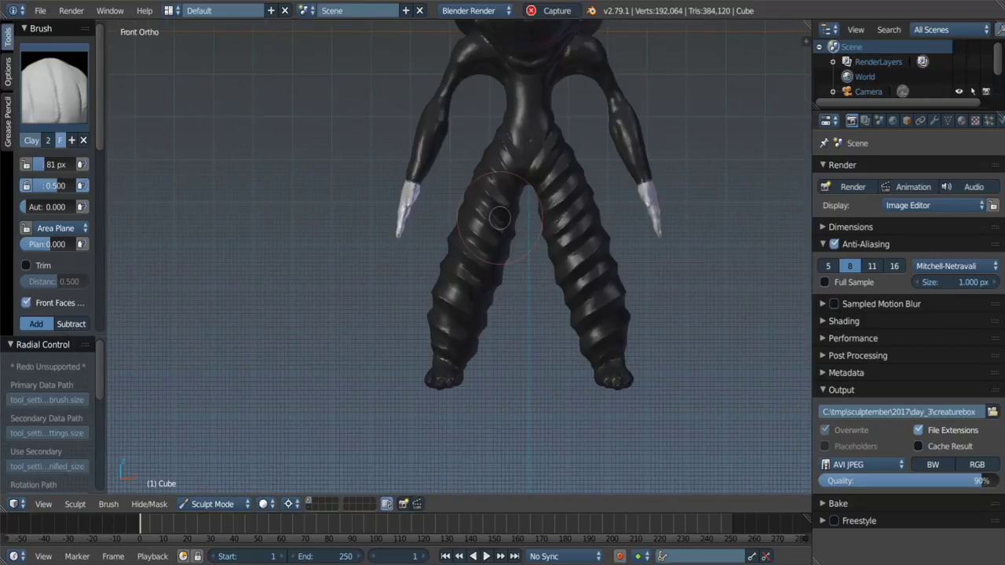
pyautogui.scroll(-3, 502, 216)
pyautogui.moveTo(443, 289)
pyautogui.mouseDown(button='middle')
pyautogui.moveTo(672, 201)
pyautogui.moveTo(464, 239)
pyautogui.mouseUp(button='middle')
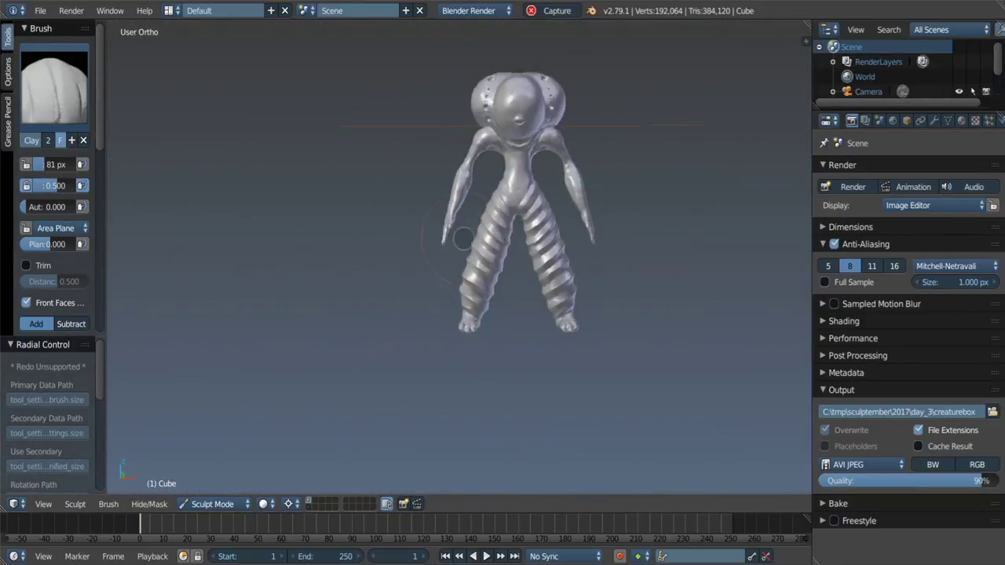
pyautogui.scroll(5, 433, 188)
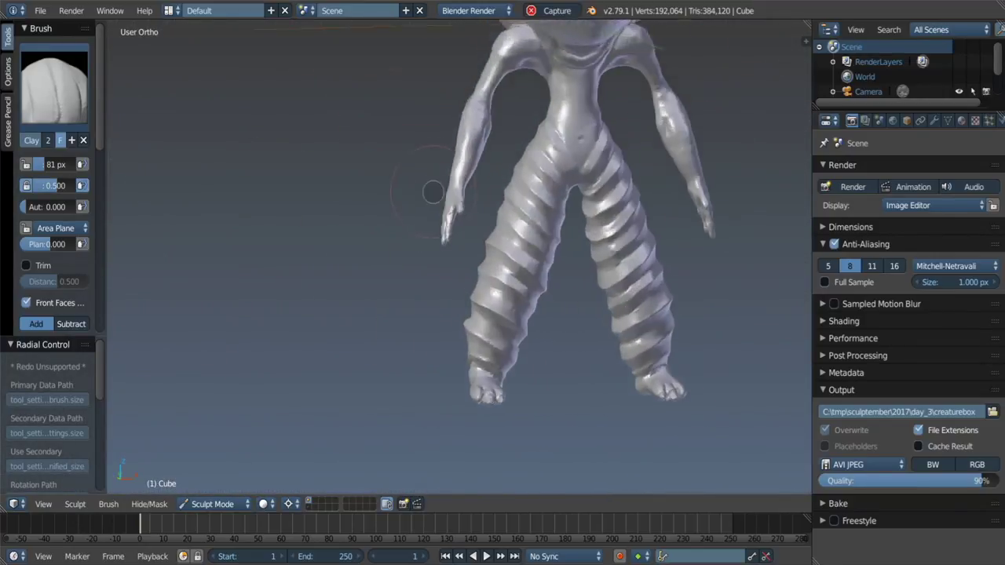
pyautogui.scroll(2, 433, 180)
pyautogui.scroll(2, 435, 162)
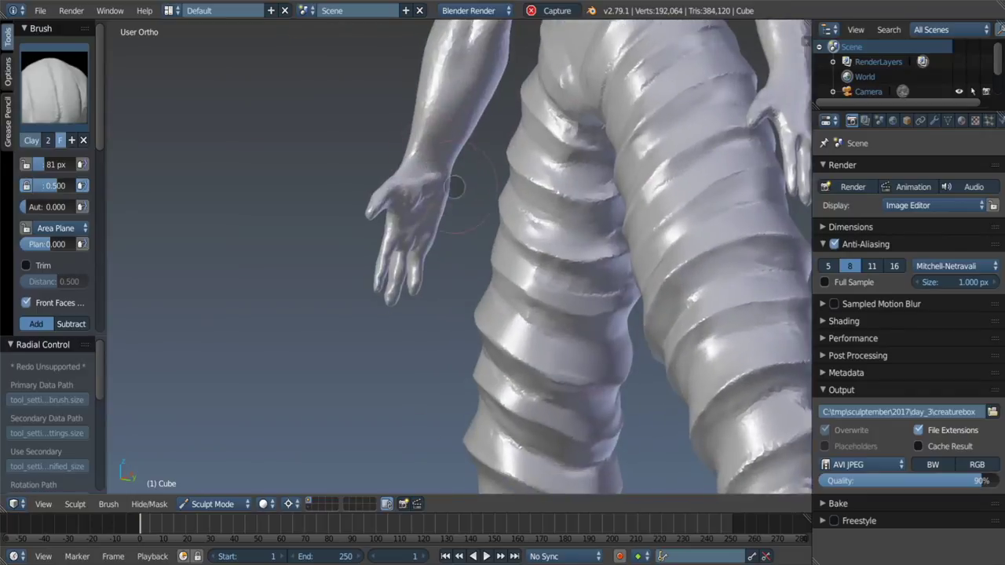